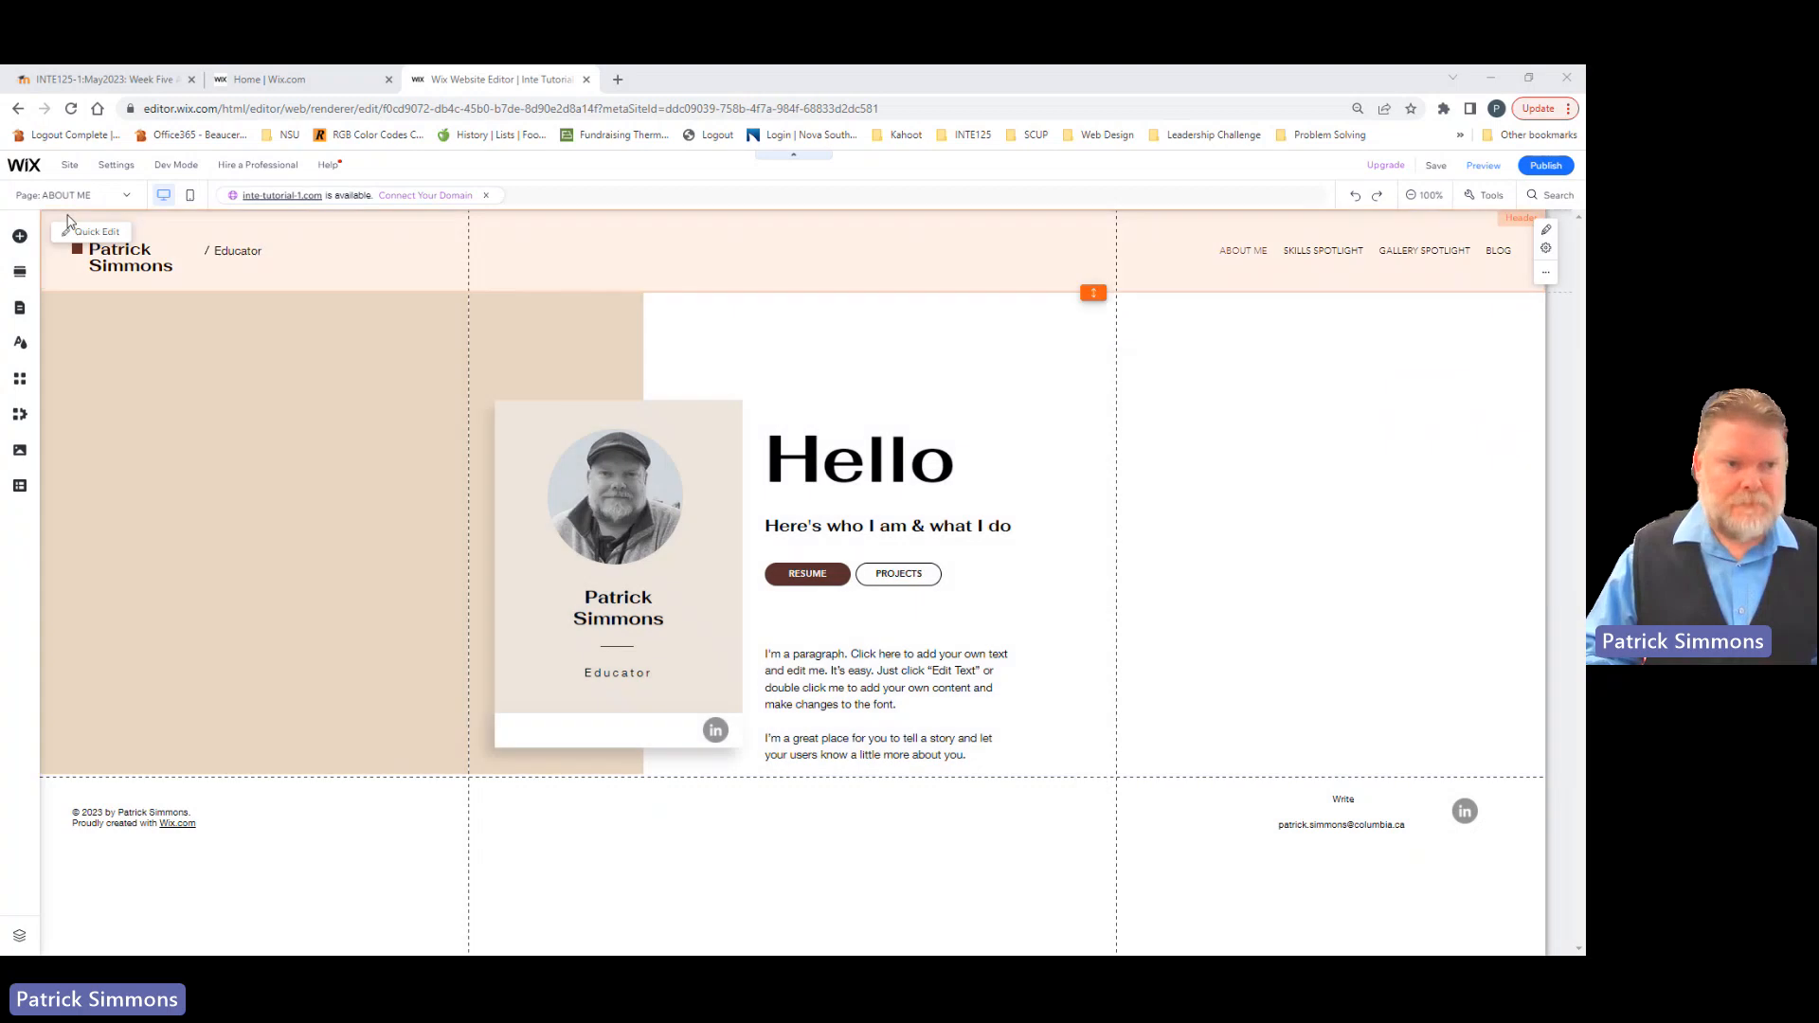
Step: Open the TEAMWORK page for editing and bring up the strip designs that can be added
{"action": "left_click", "coordinate": [127, 197]}
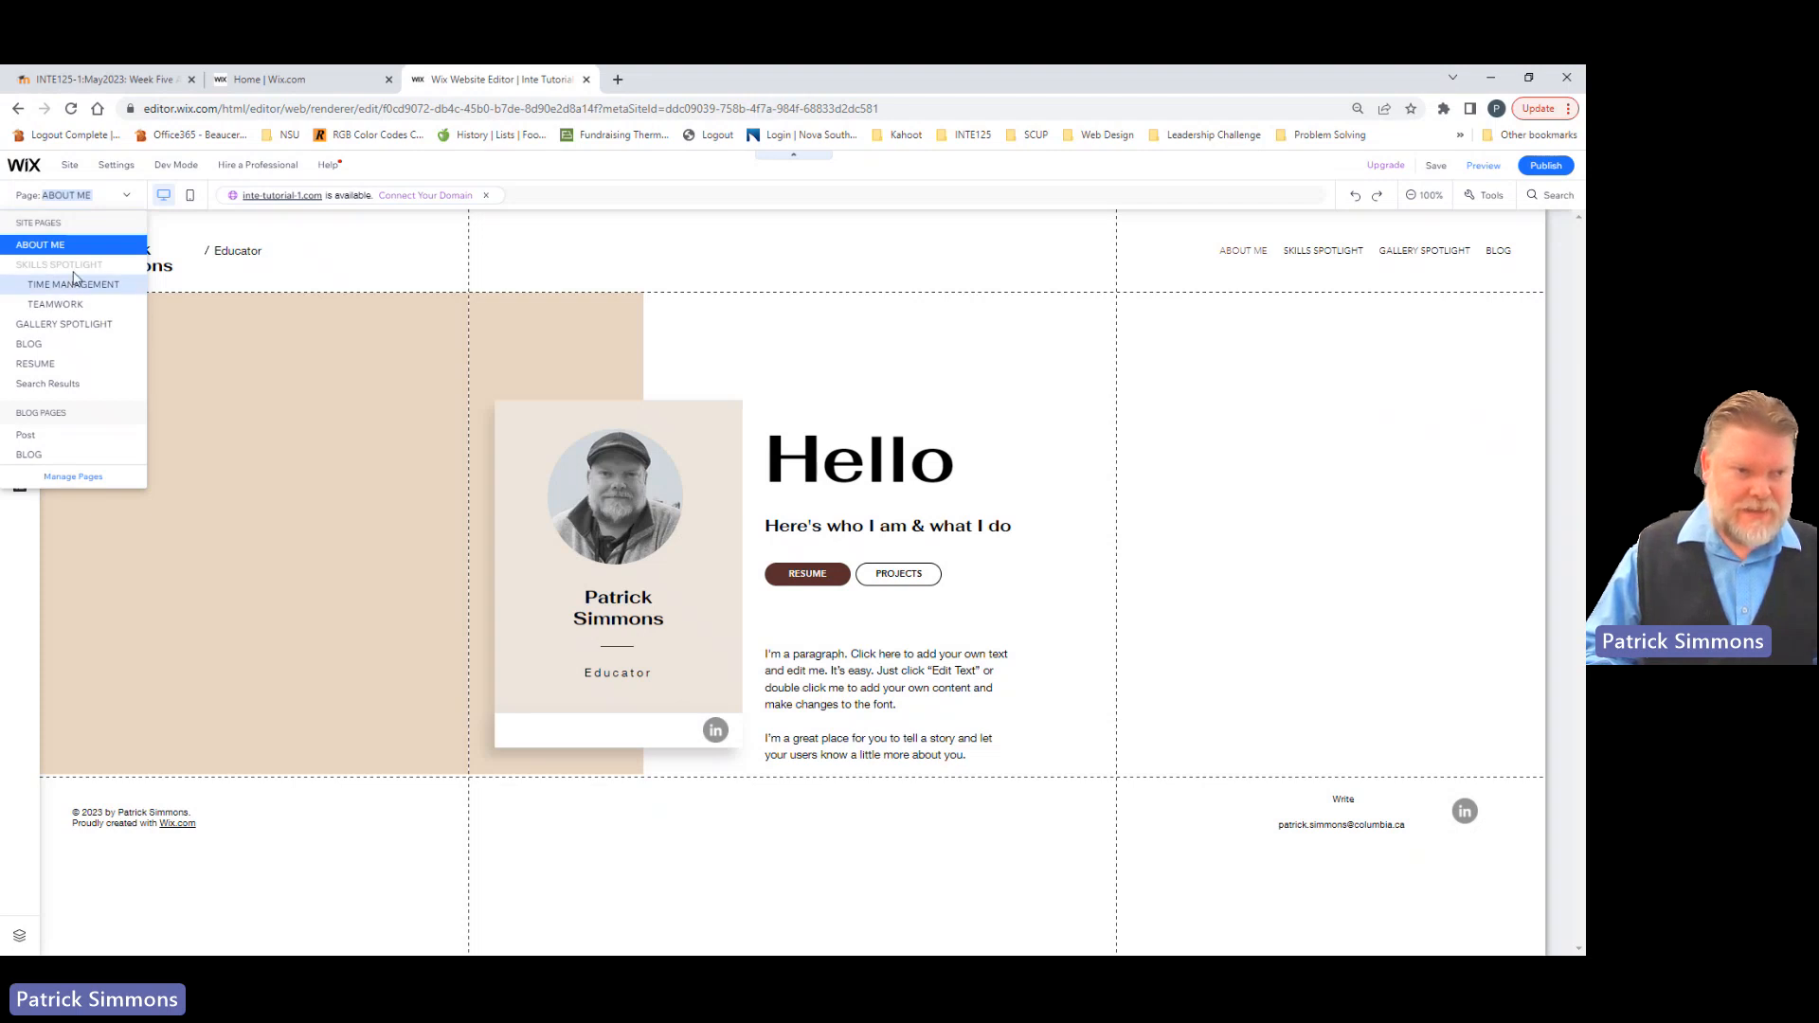
{"action": "left_click", "coordinate": [54, 308]}
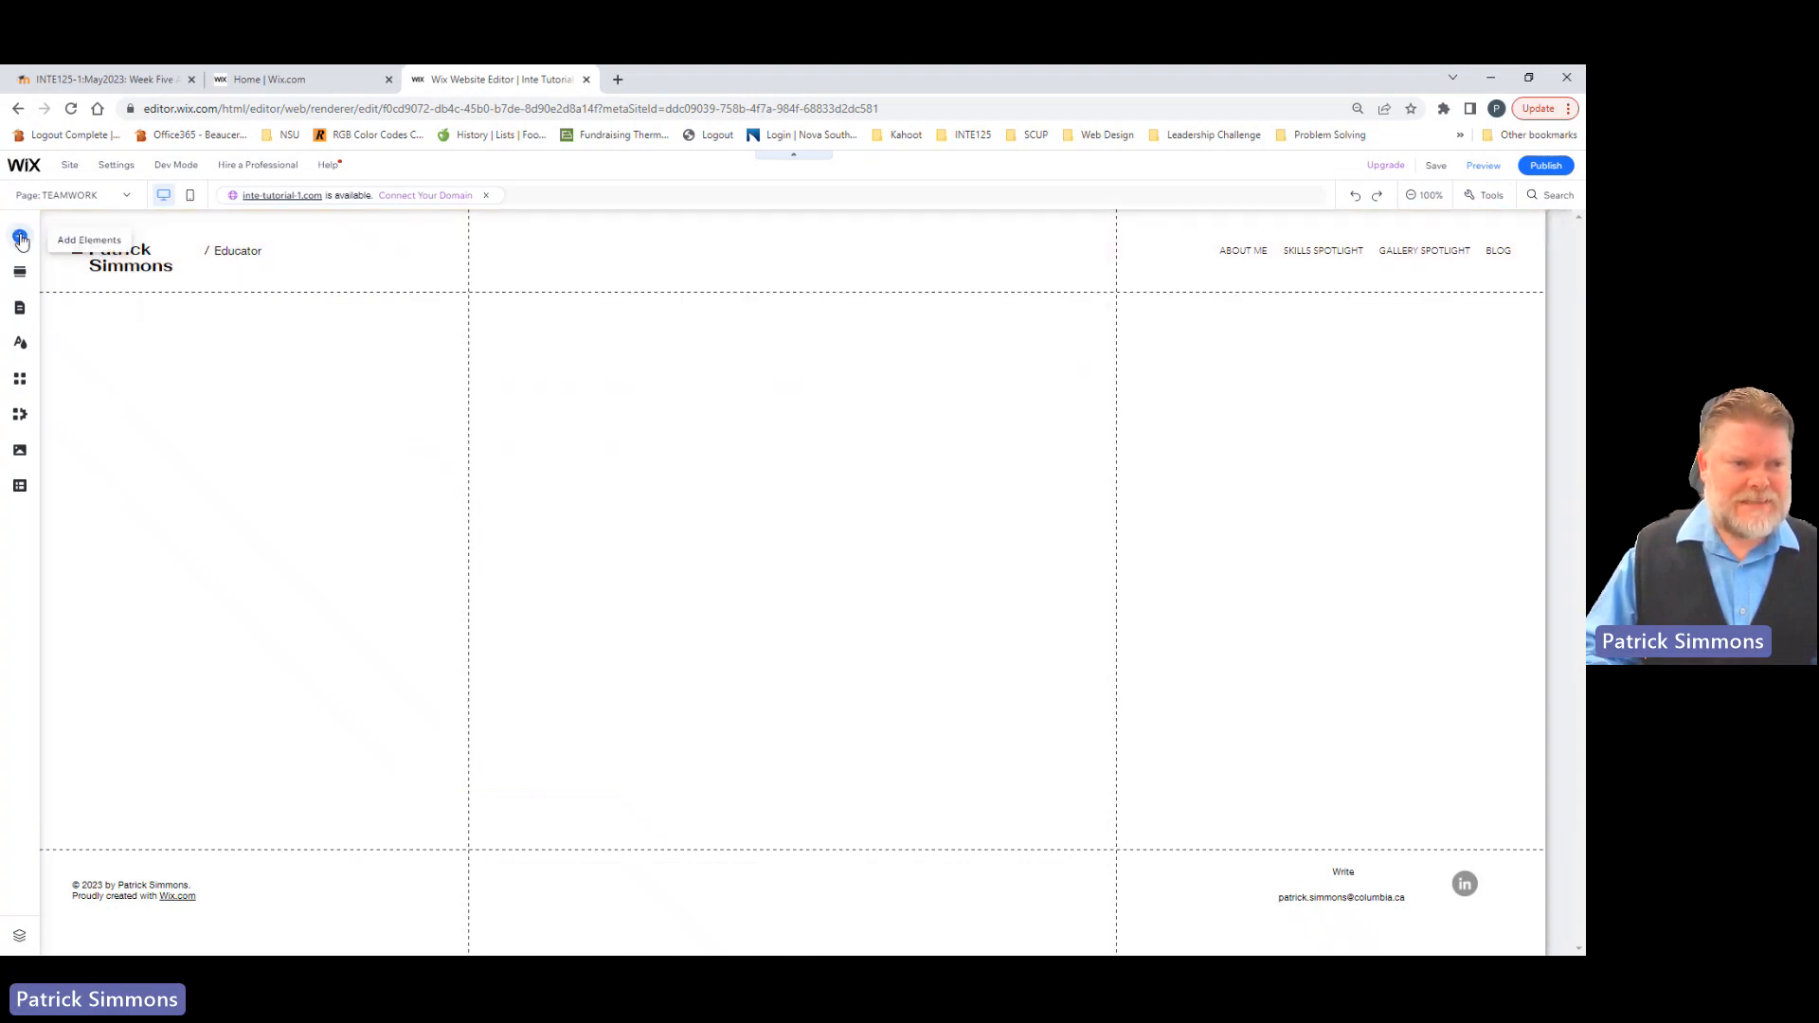
{"action": "left_click", "coordinate": [21, 239]}
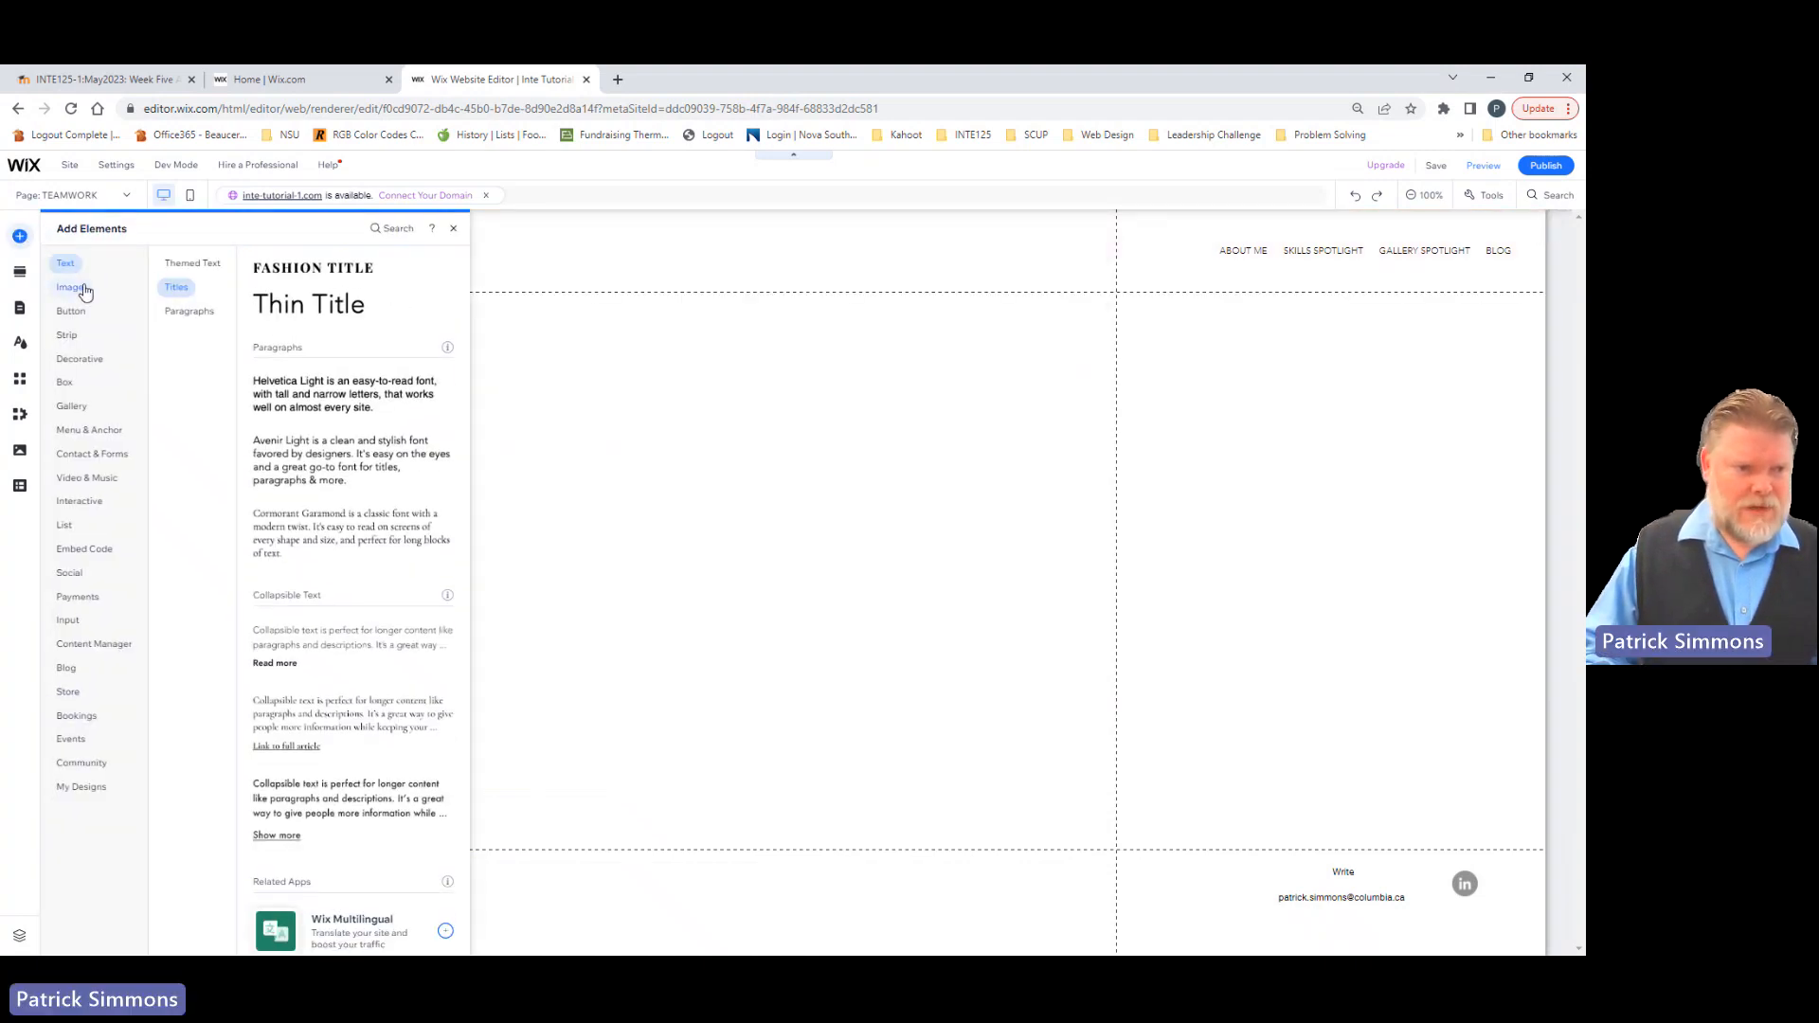
{"action": "left_click", "coordinate": [70, 311]}
{"action": "left_click", "coordinate": [69, 335]}
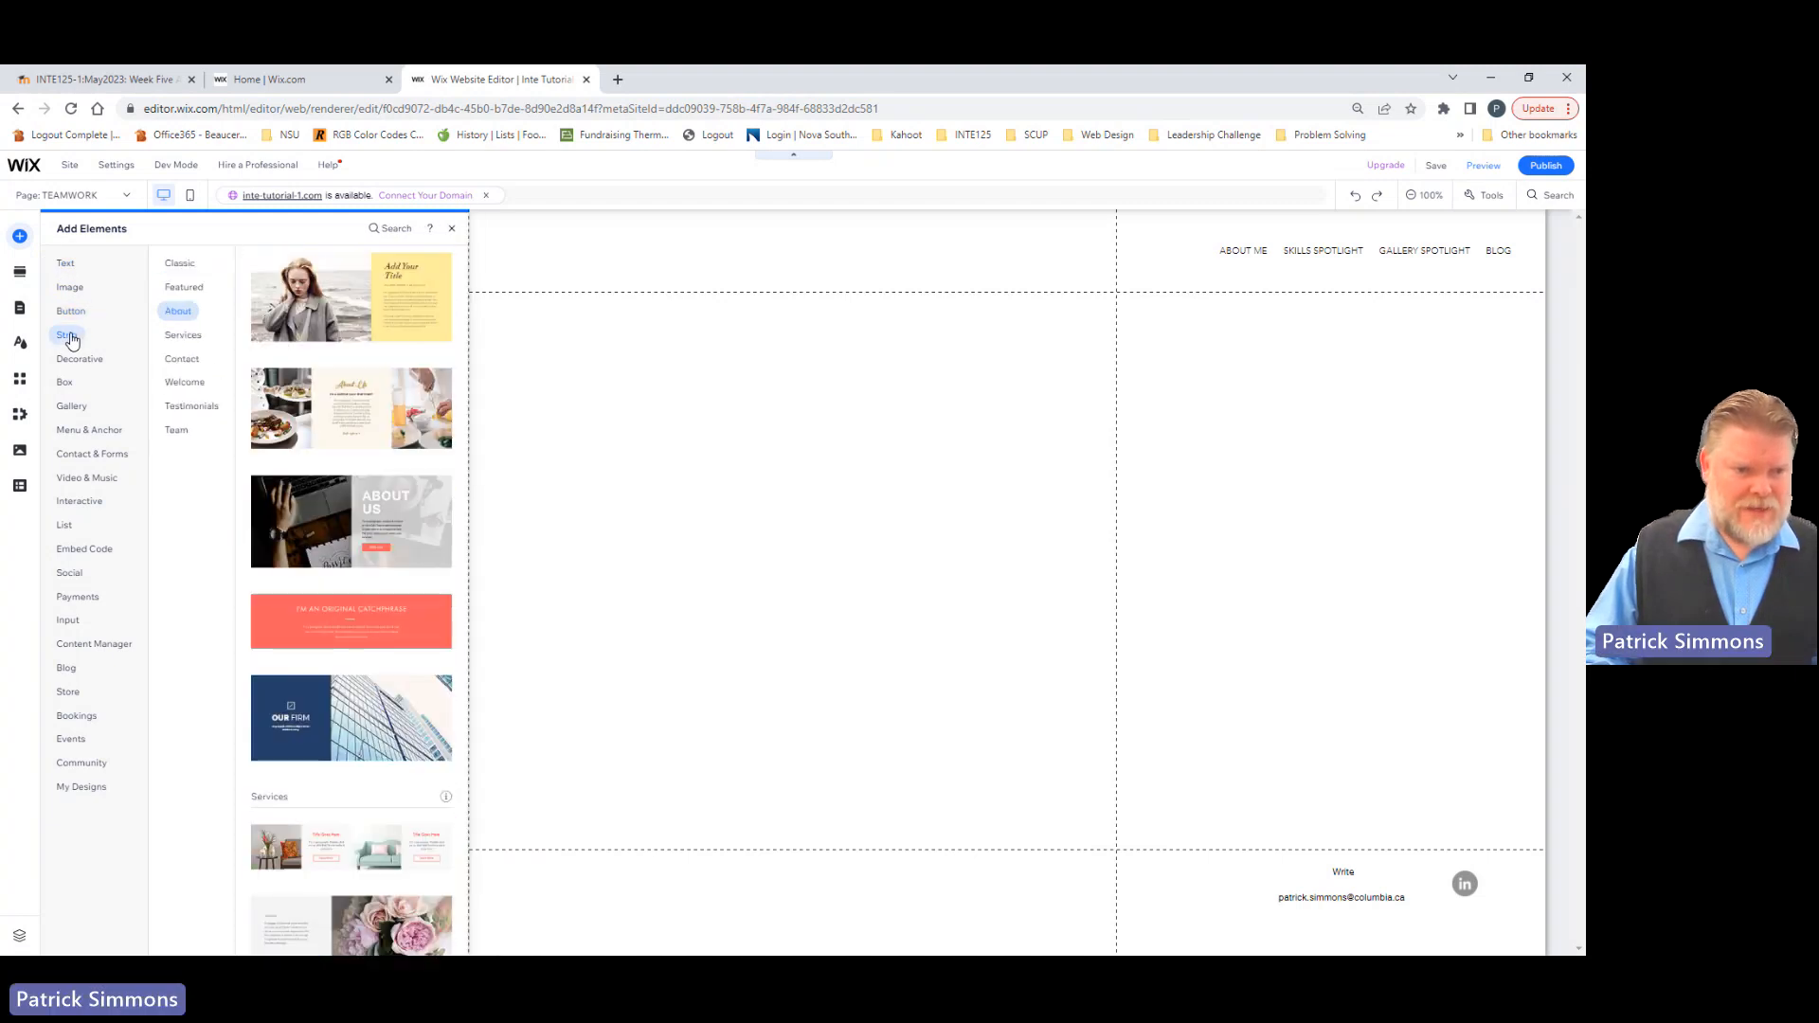
Step: Browse the strip designs and add the About strip titled "ABOUT US" with the dark desk photo to the page
{"action": "scroll", "coordinate": [386, 426], "scroll_direction": "down", "scroll_amount": 4}
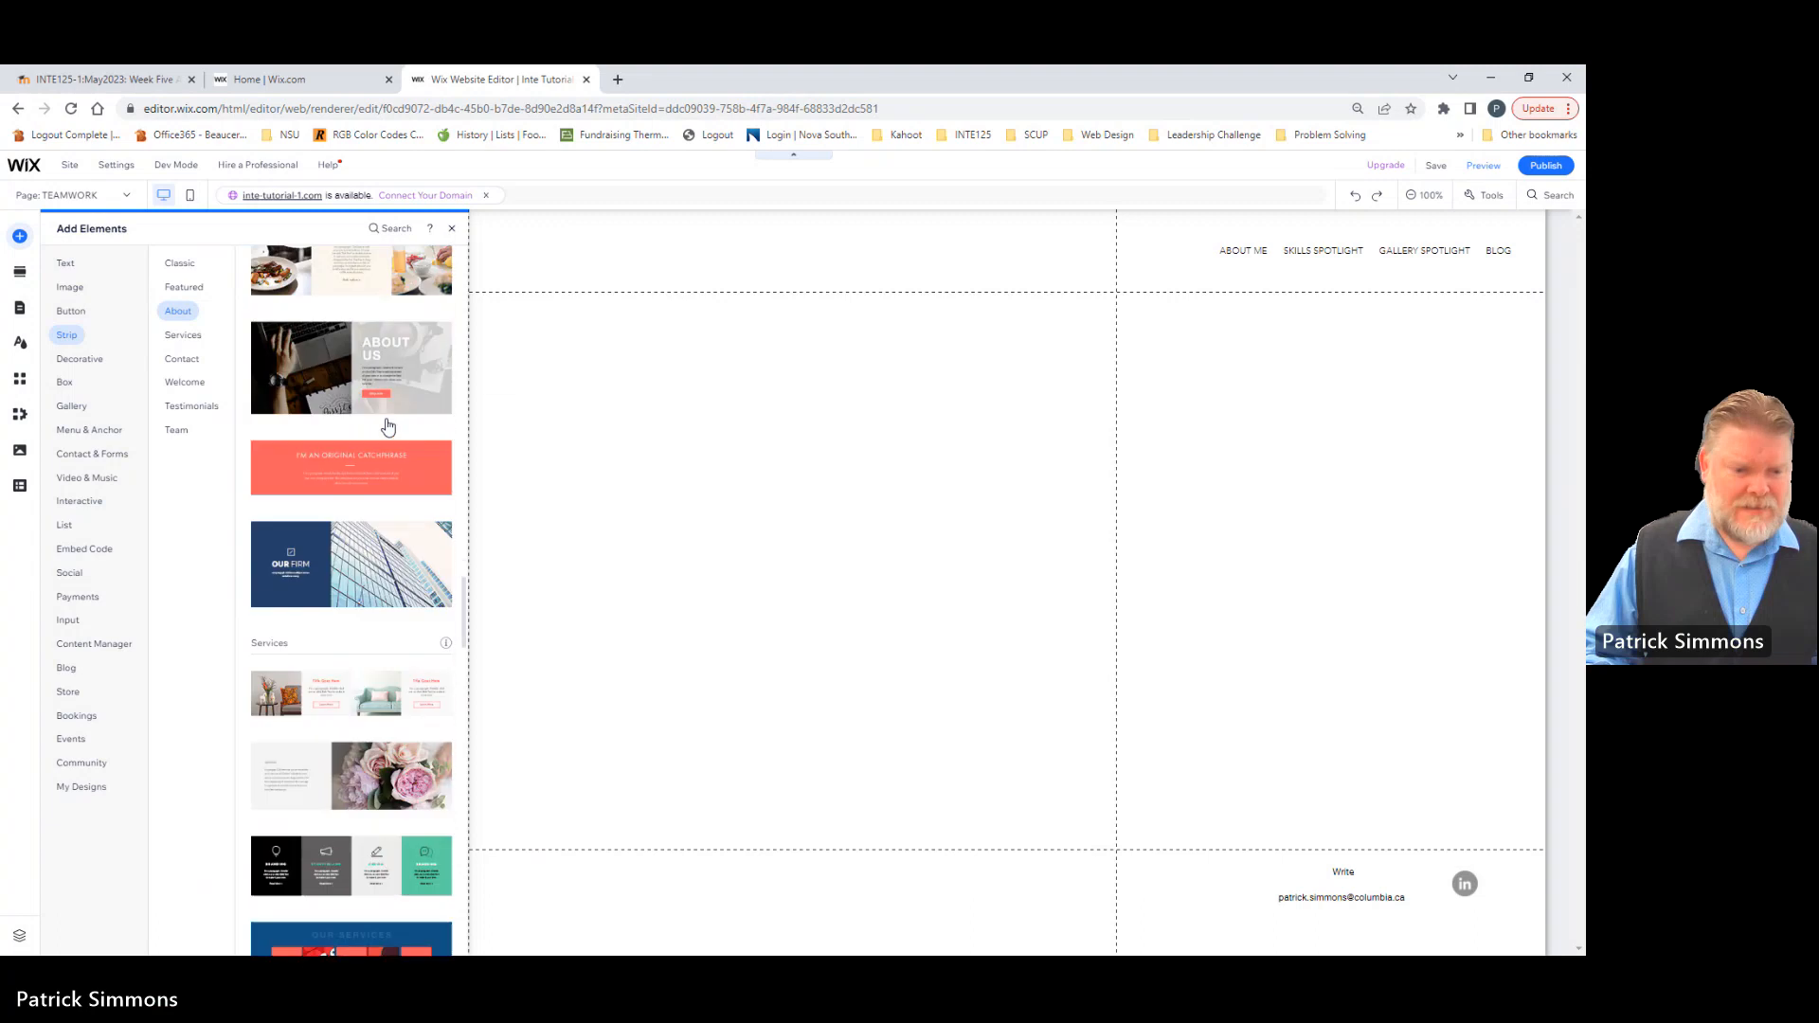
{"action": "scroll", "coordinate": [387, 426], "scroll_direction": "down", "scroll_amount": 10}
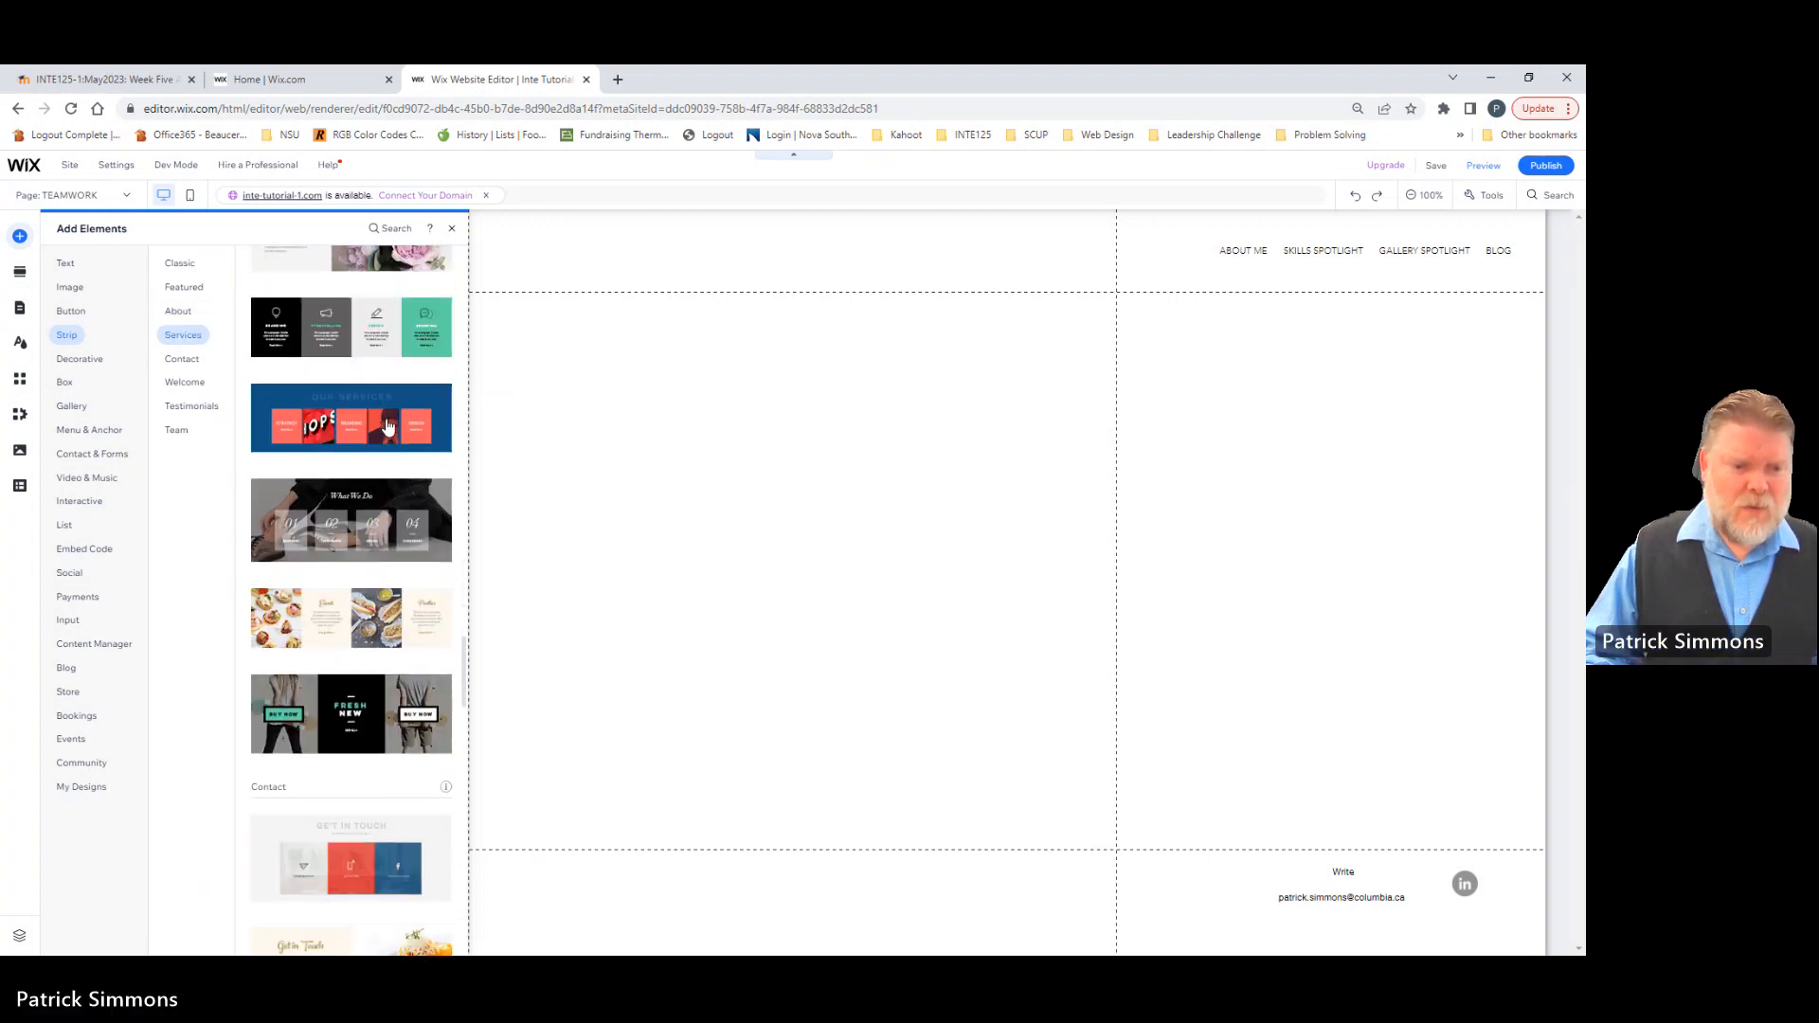
{"action": "scroll", "coordinate": [387, 426], "scroll_direction": "down", "scroll_amount": 3}
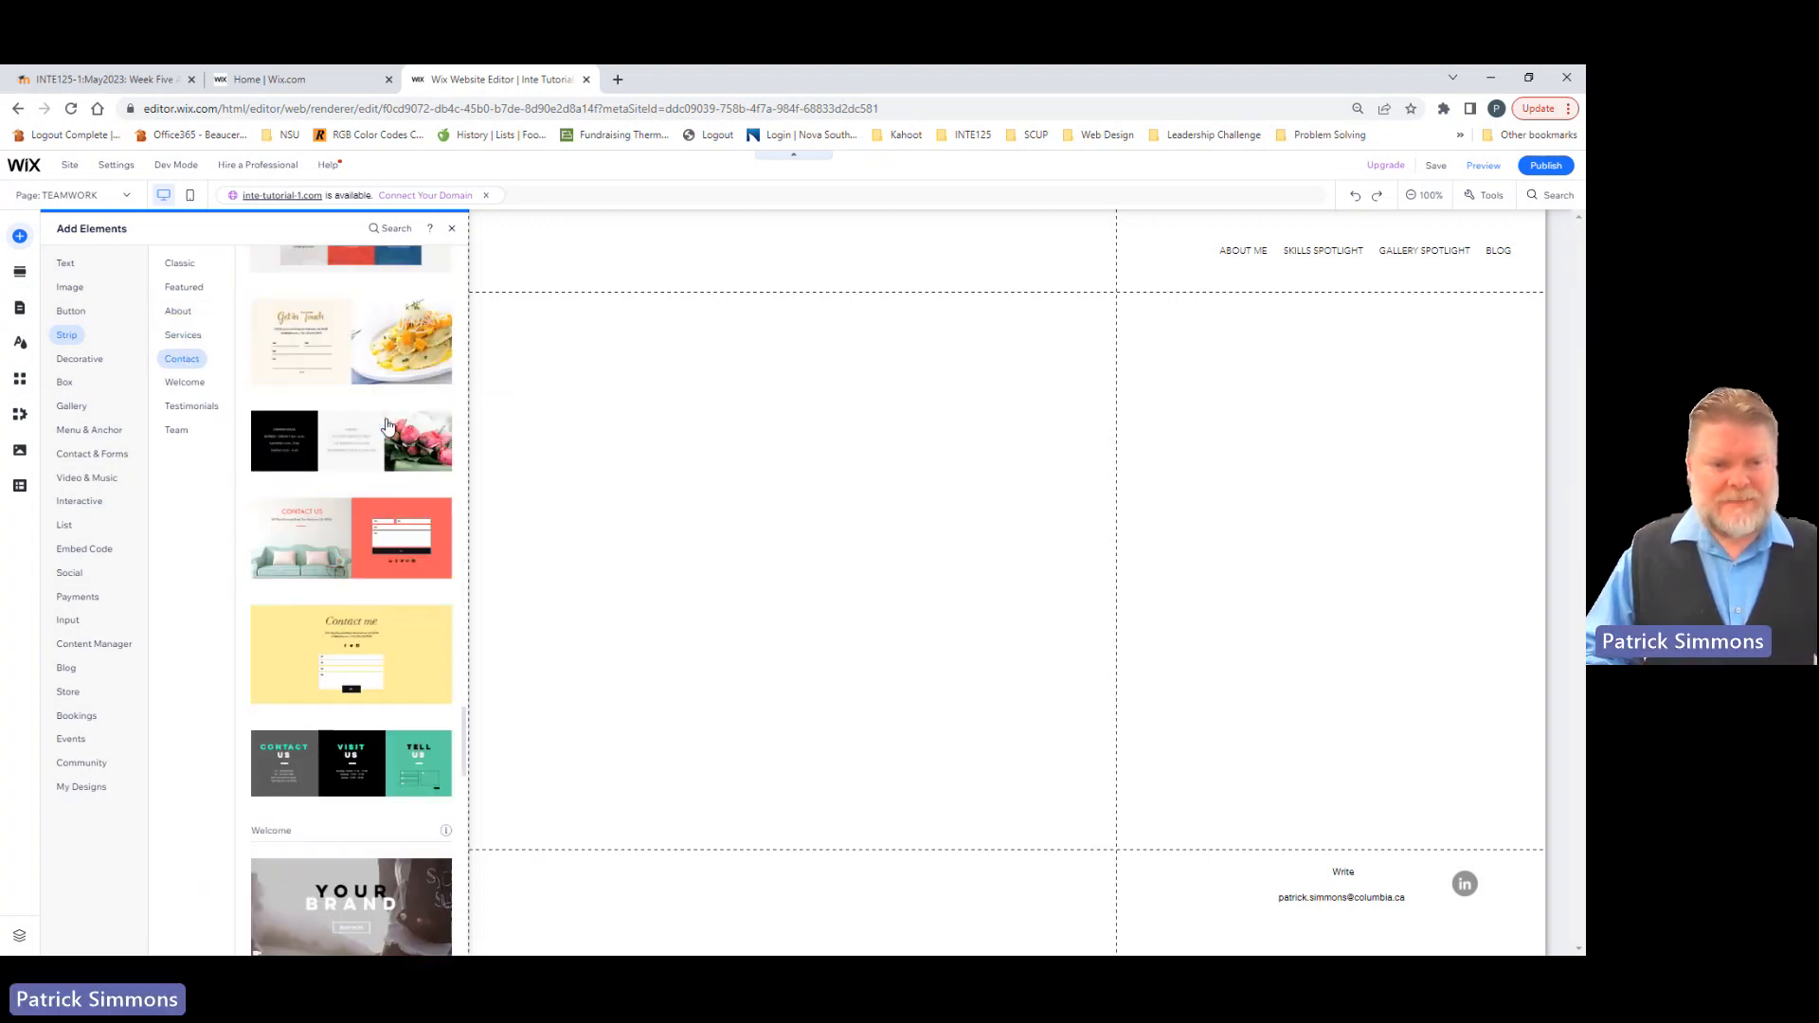
{"action": "scroll", "coordinate": [387, 427], "scroll_direction": "down", "scroll_amount": 2}
{"action": "scroll", "coordinate": [387, 426], "scroll_direction": "down", "scroll_amount": 2}
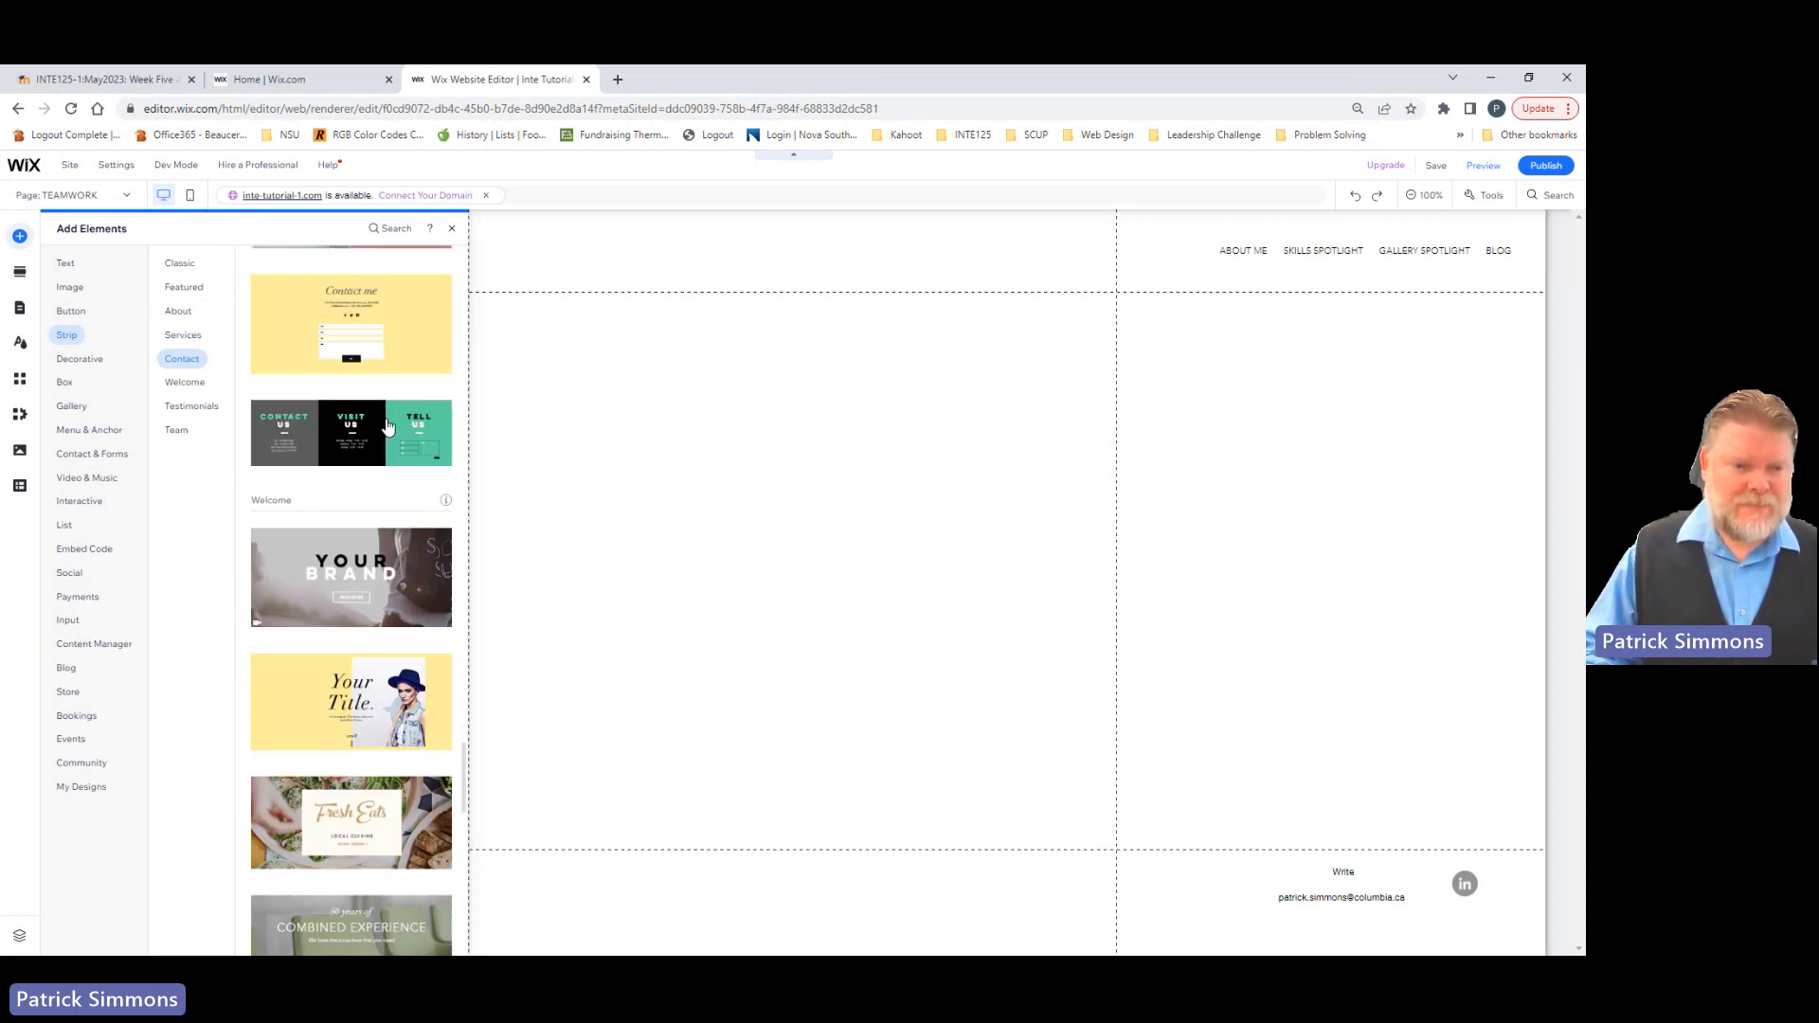
{"action": "scroll", "coordinate": [386, 426], "scroll_direction": "down", "scroll_amount": 8}
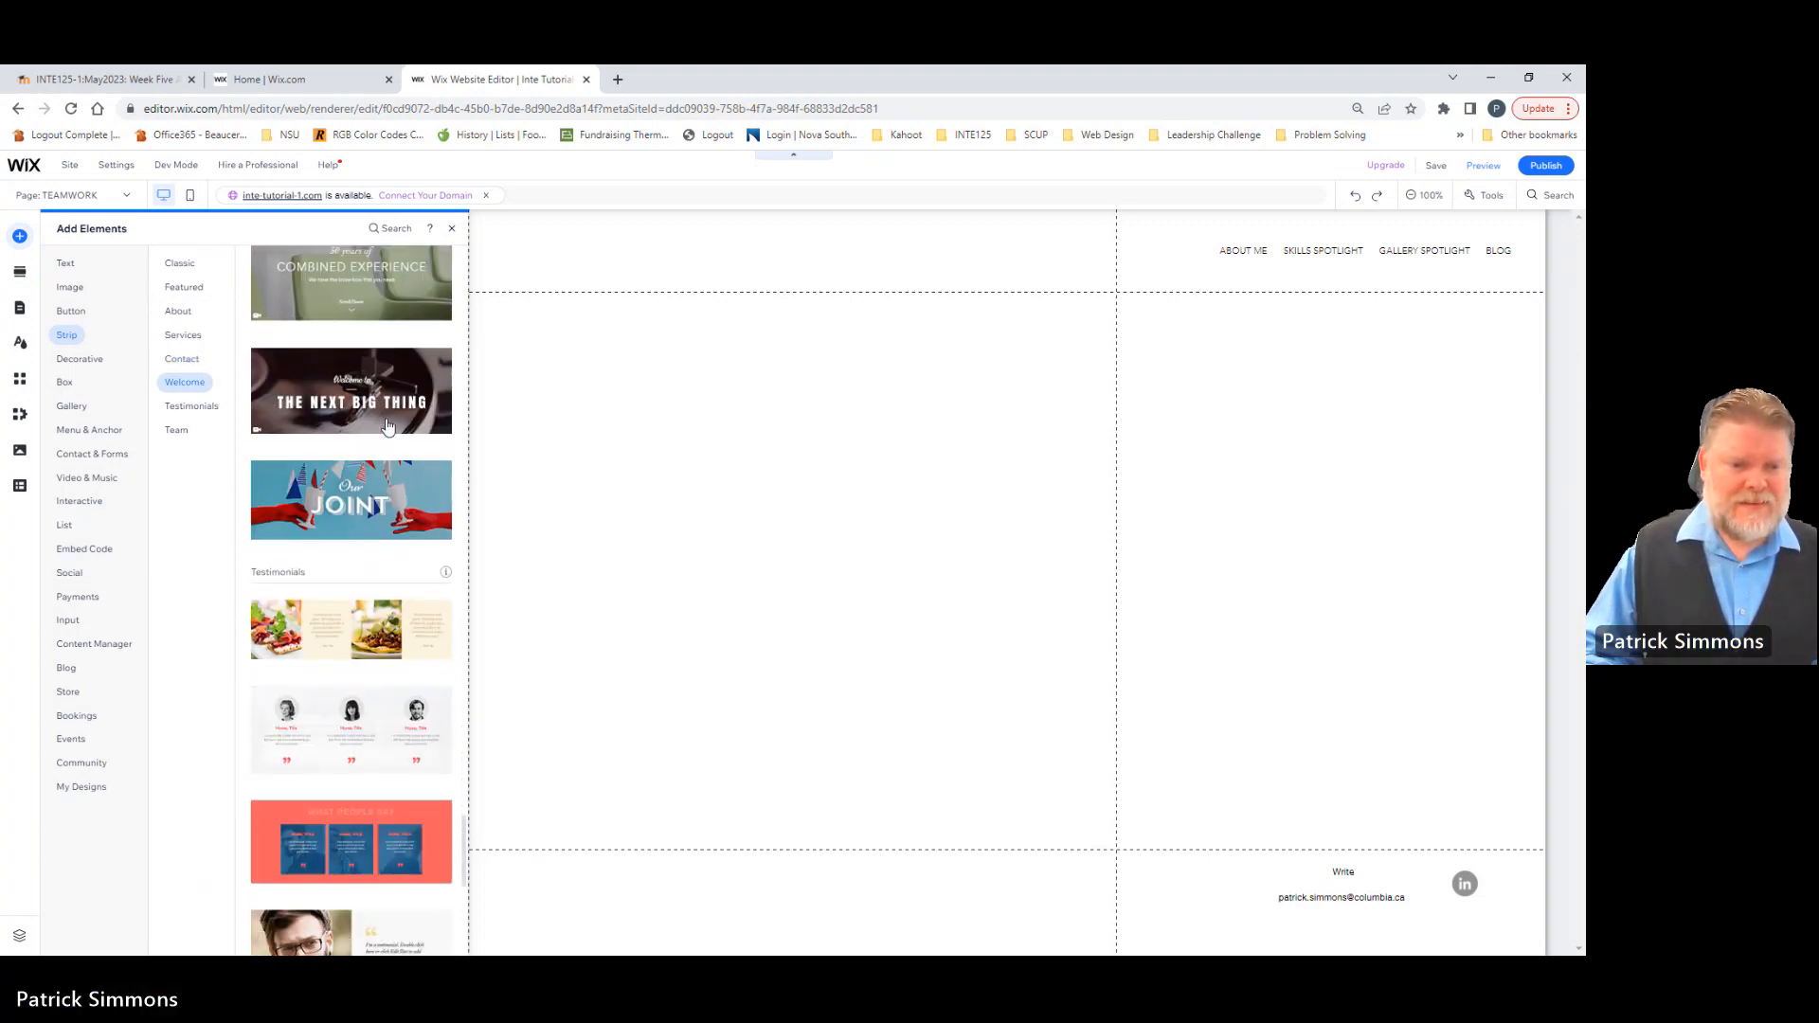
{"action": "scroll", "coordinate": [387, 427], "scroll_direction": "down", "scroll_amount": 5}
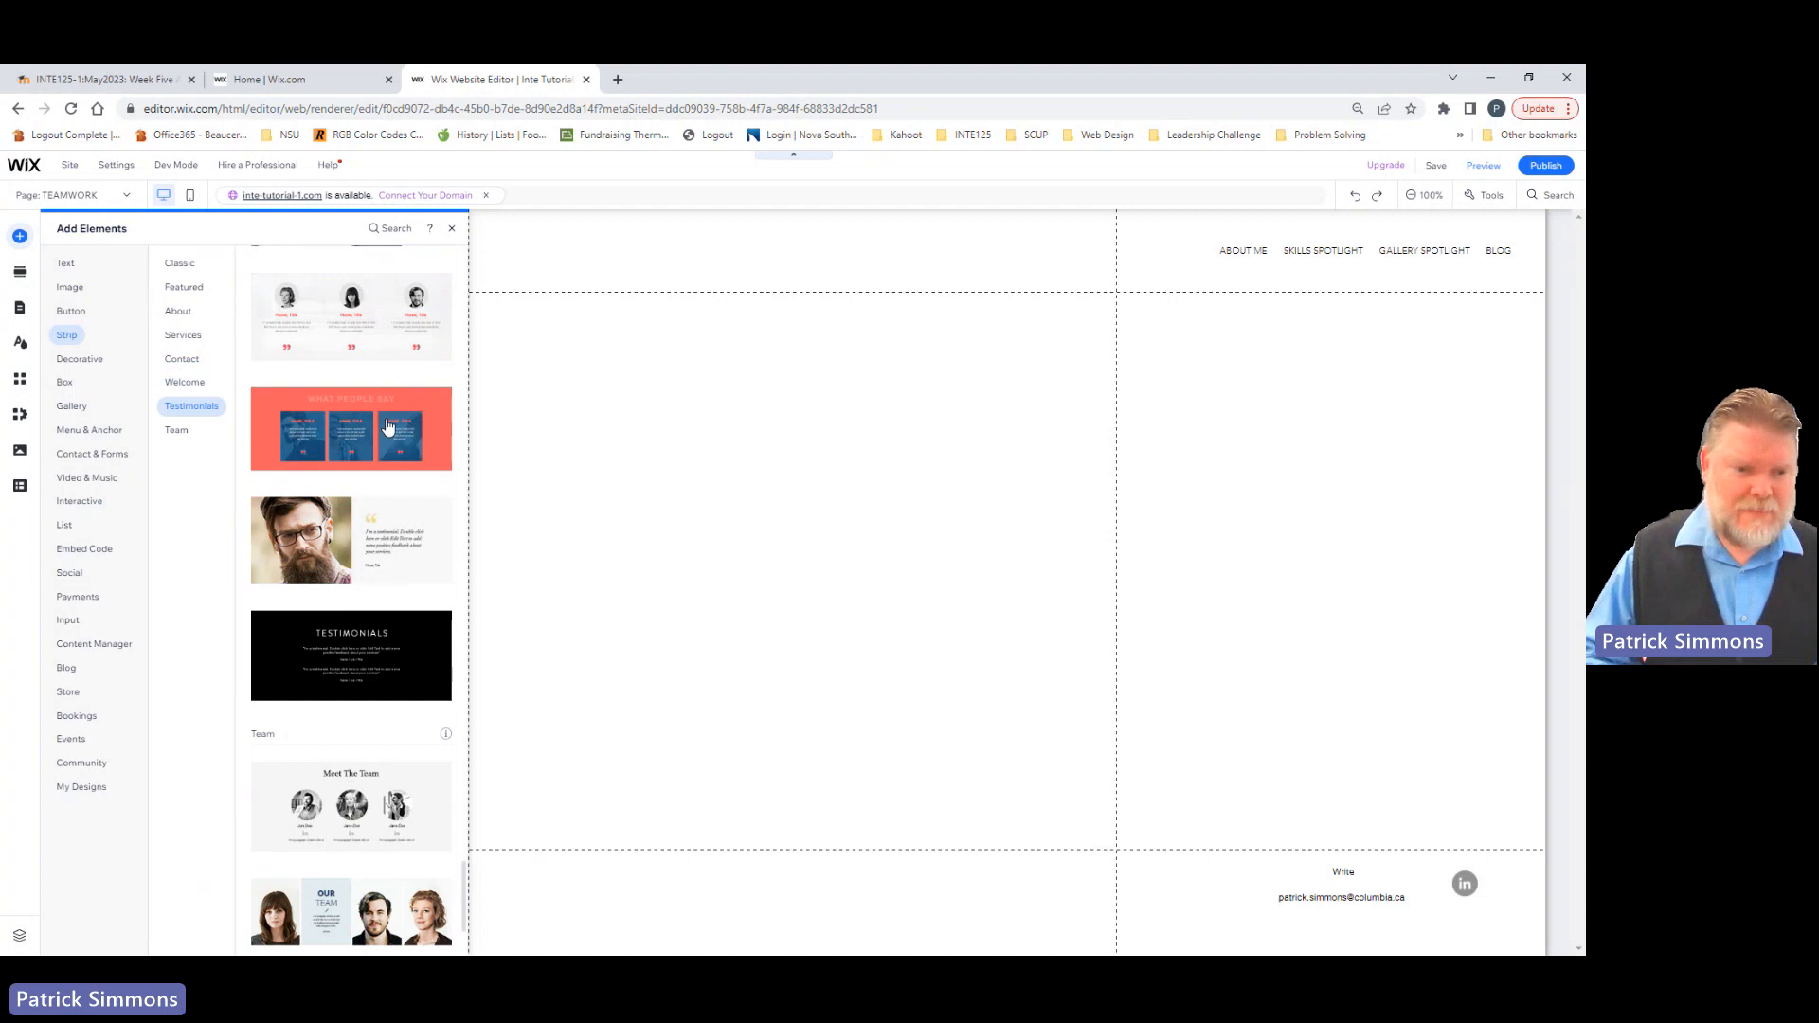
{"action": "scroll", "coordinate": [387, 426], "scroll_direction": "down", "scroll_amount": 2}
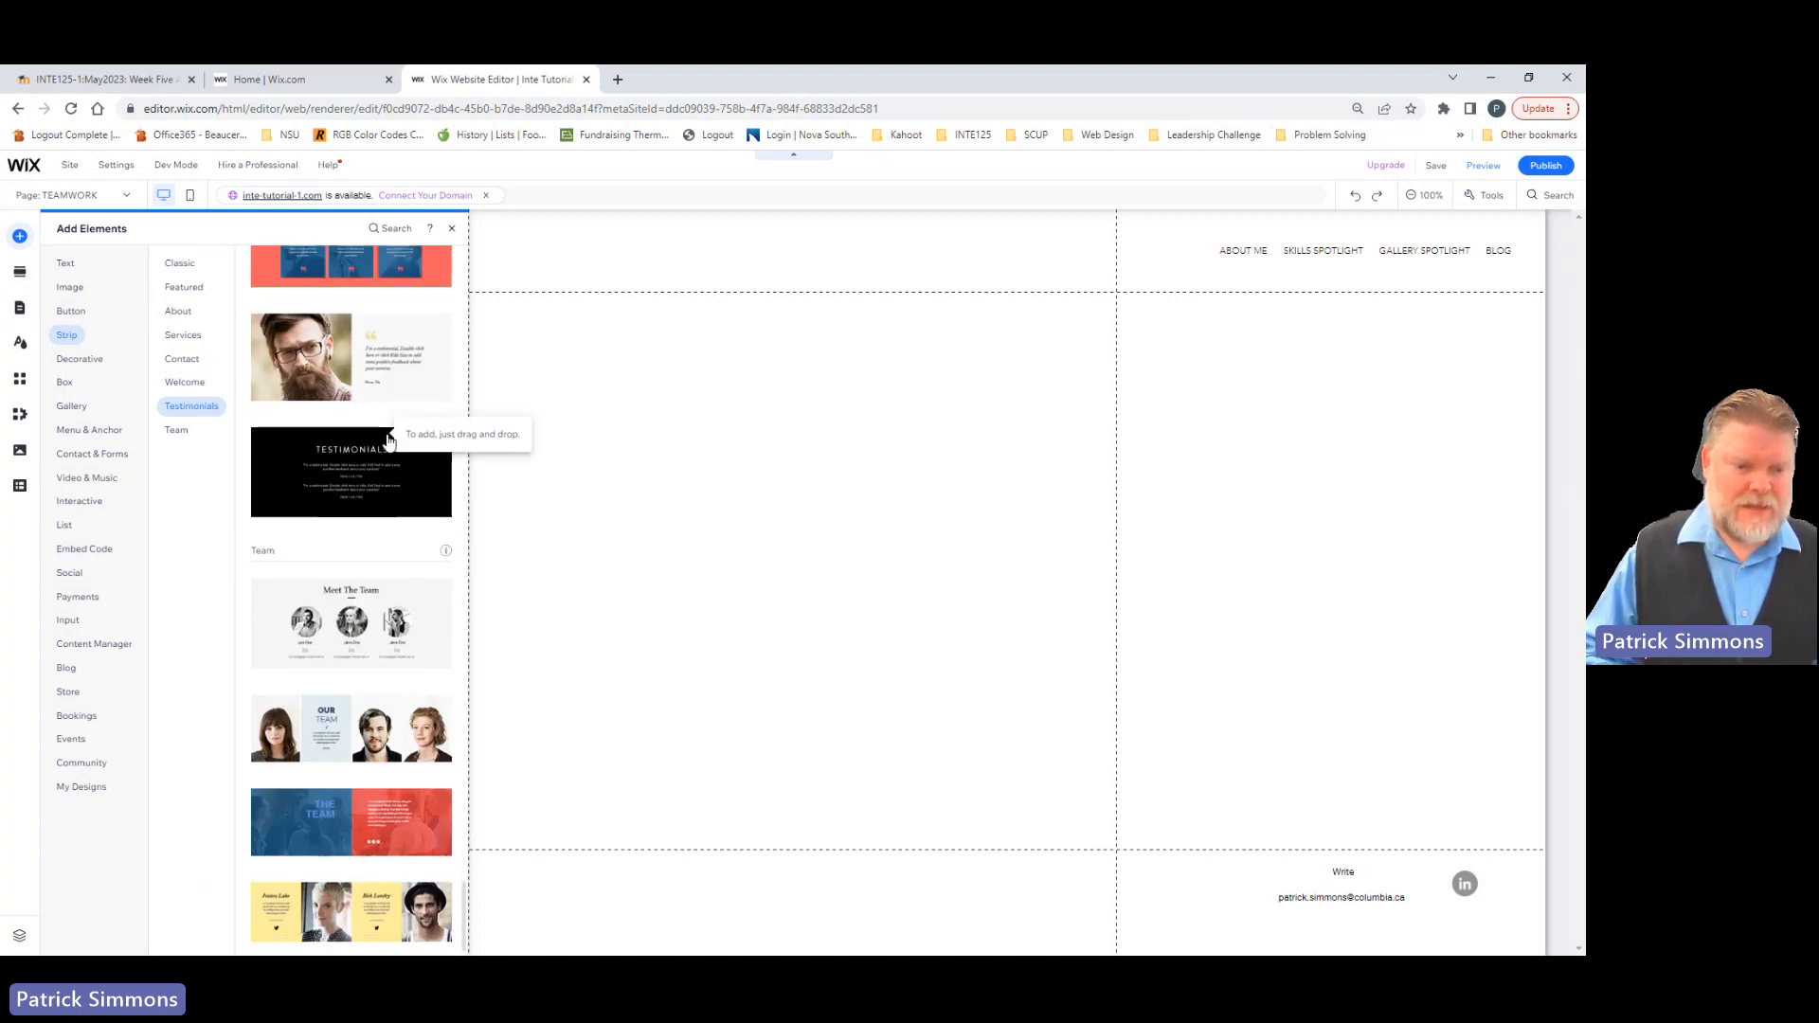
{"action": "scroll", "coordinate": [389, 438], "scroll_direction": "up", "scroll_amount": 3}
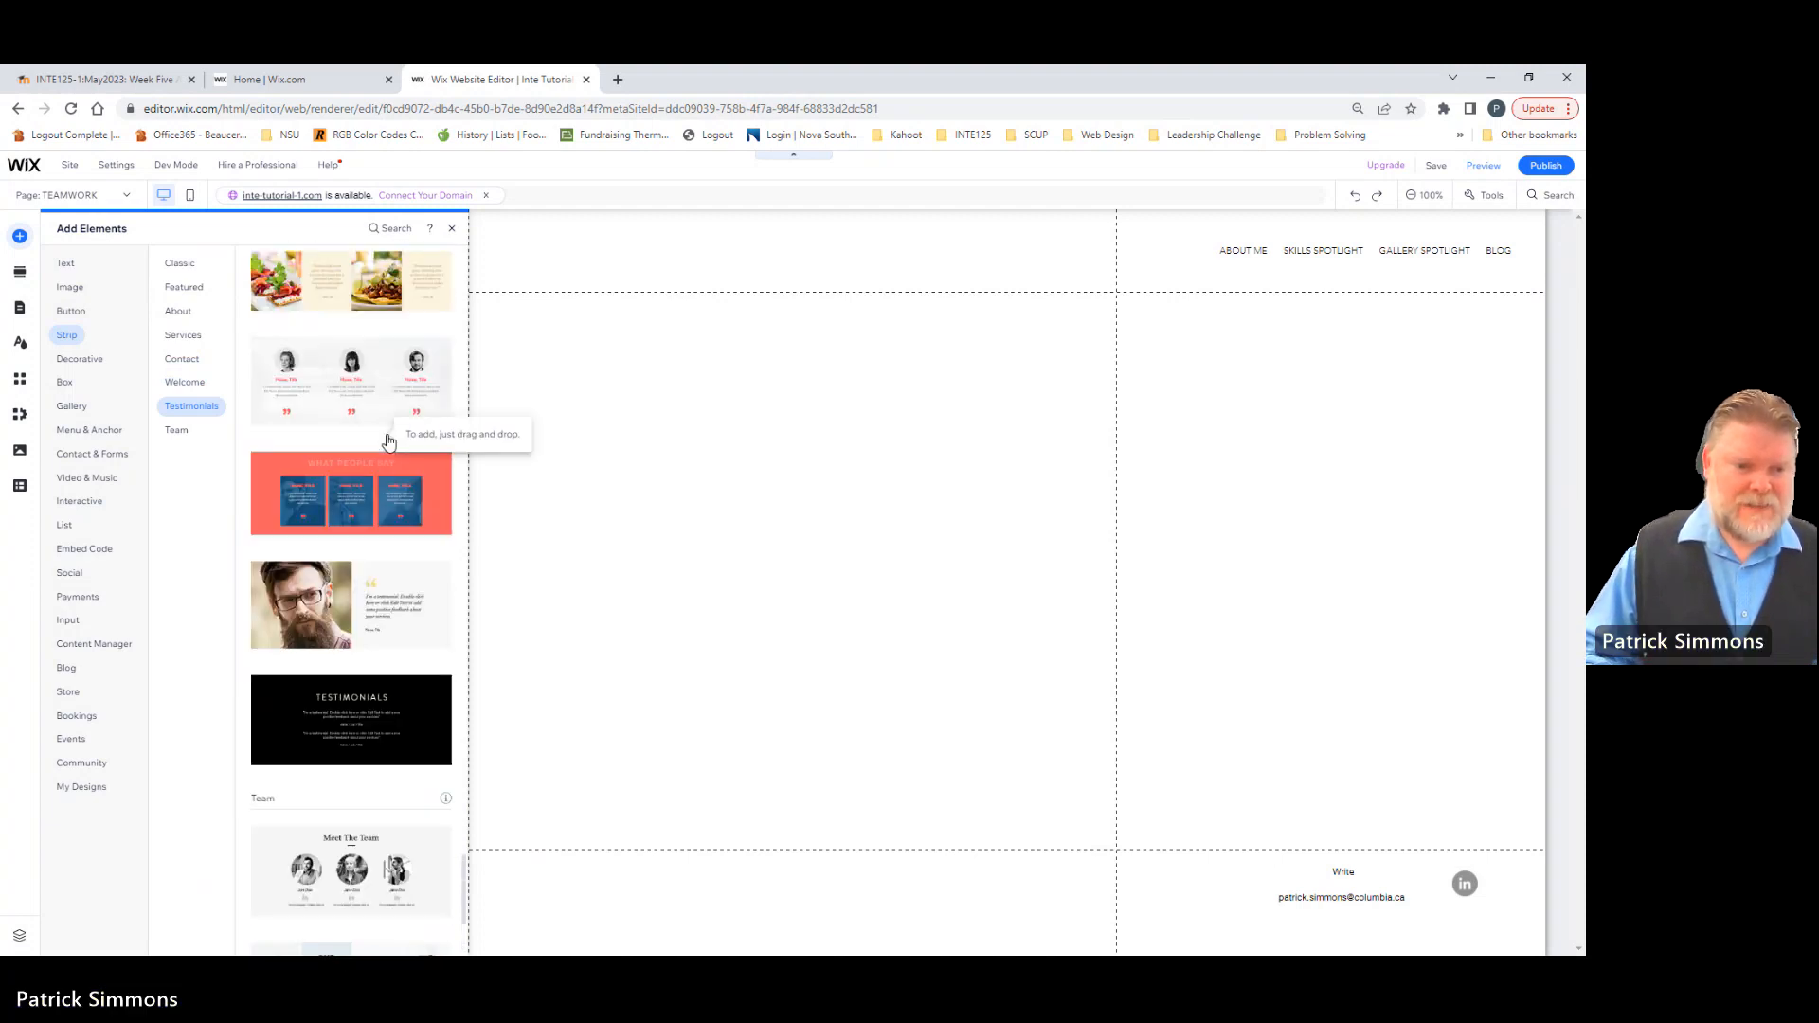
{"action": "scroll", "coordinate": [389, 440], "scroll_direction": "up", "scroll_amount": 7}
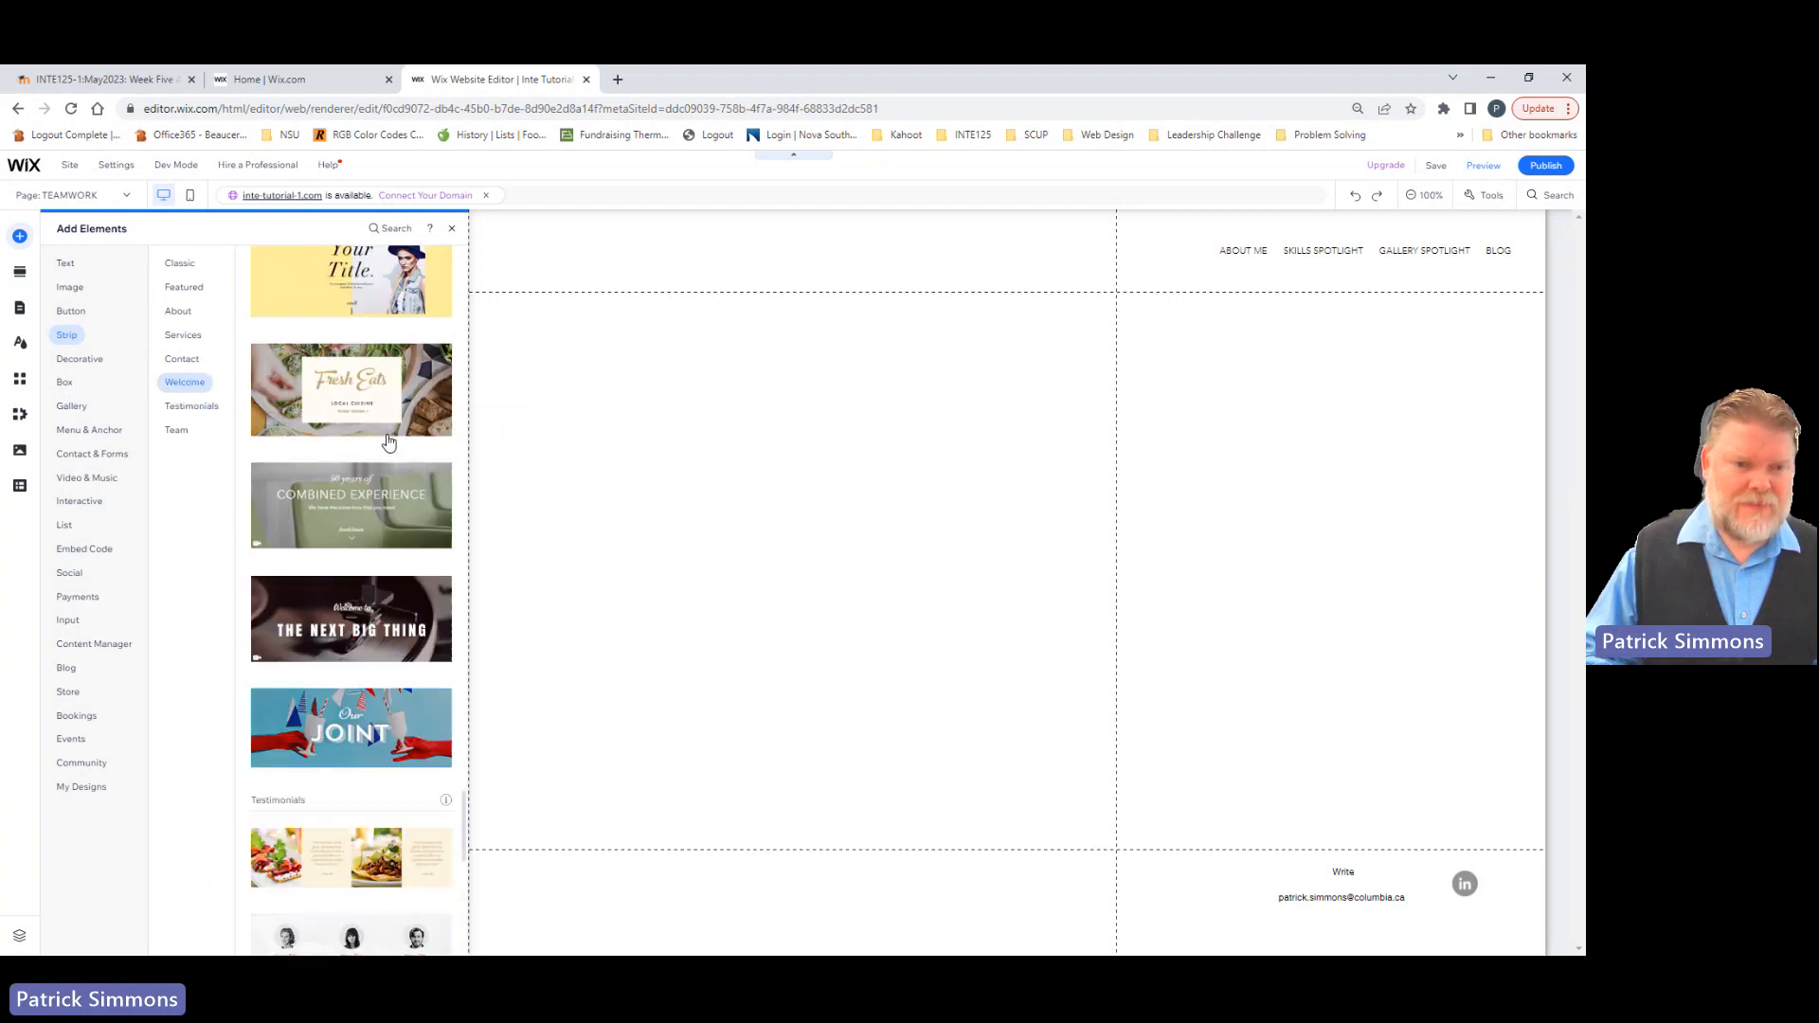
{"action": "scroll", "coordinate": [389, 440], "scroll_direction": "up", "scroll_amount": 6}
{"action": "scroll", "coordinate": [388, 441], "scroll_direction": "up", "scroll_amount": 6}
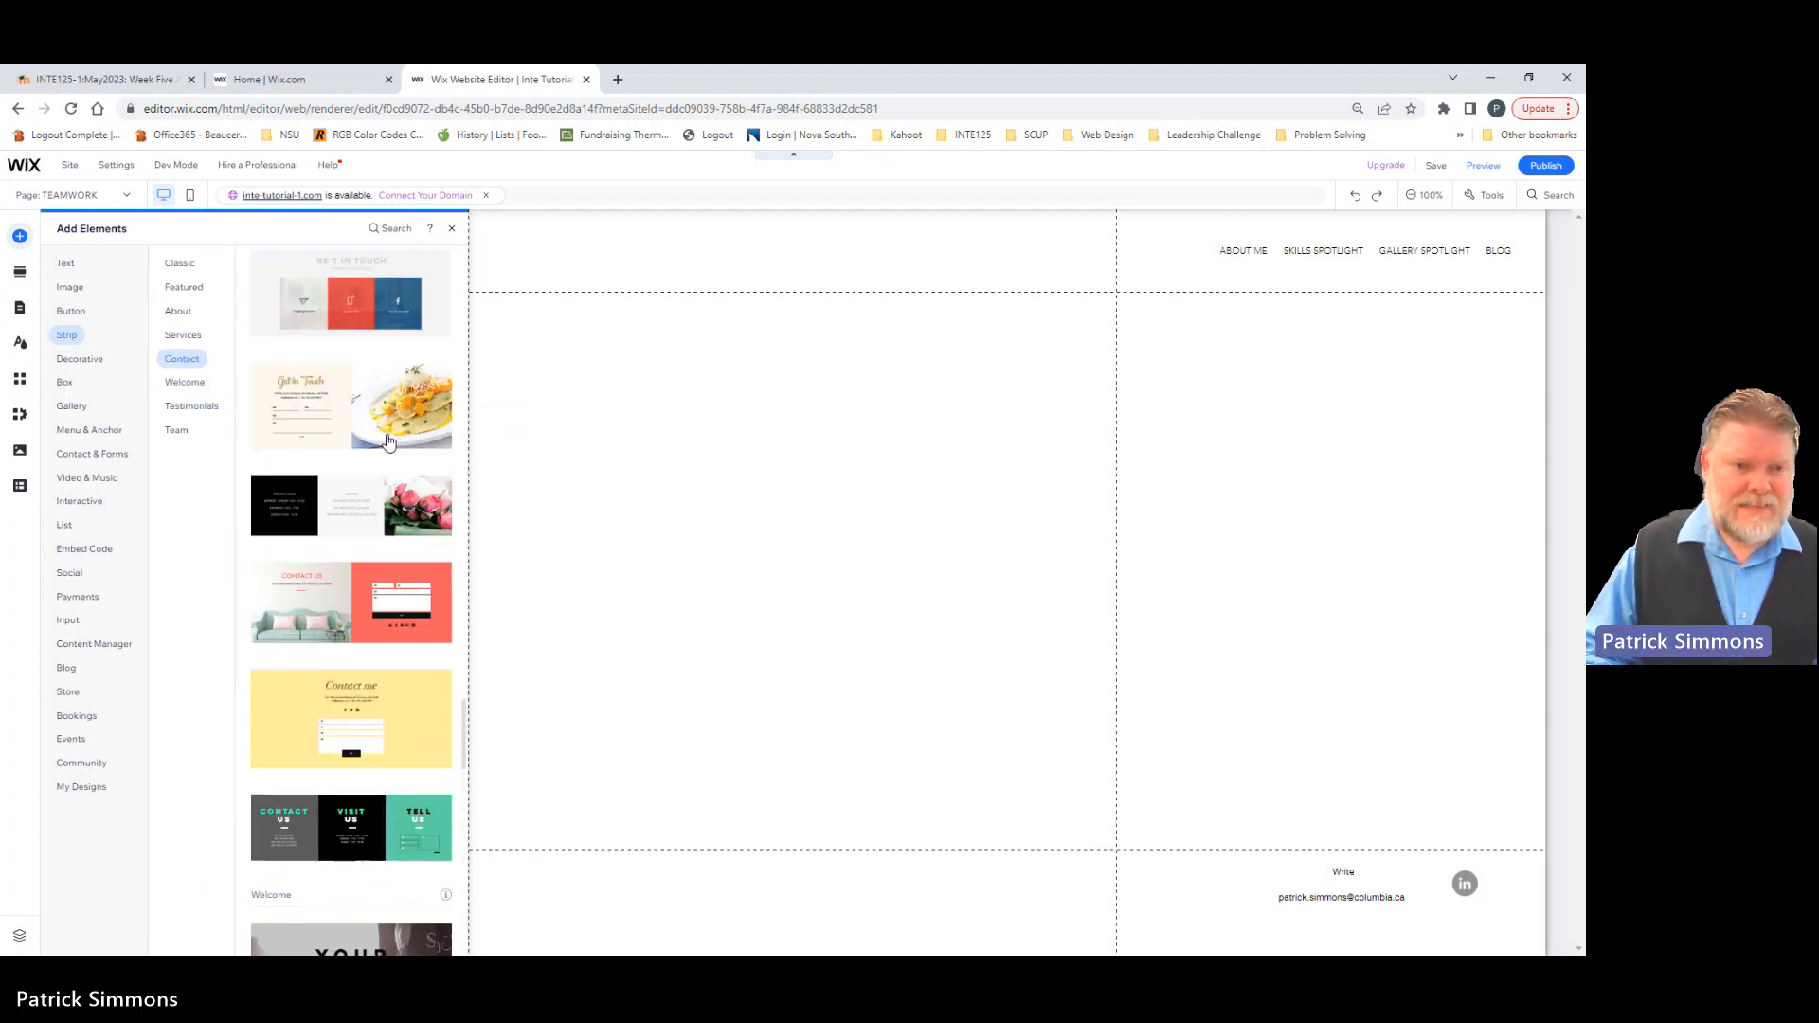
{"action": "scroll", "coordinate": [388, 441], "scroll_direction": "up", "scroll_amount": 8}
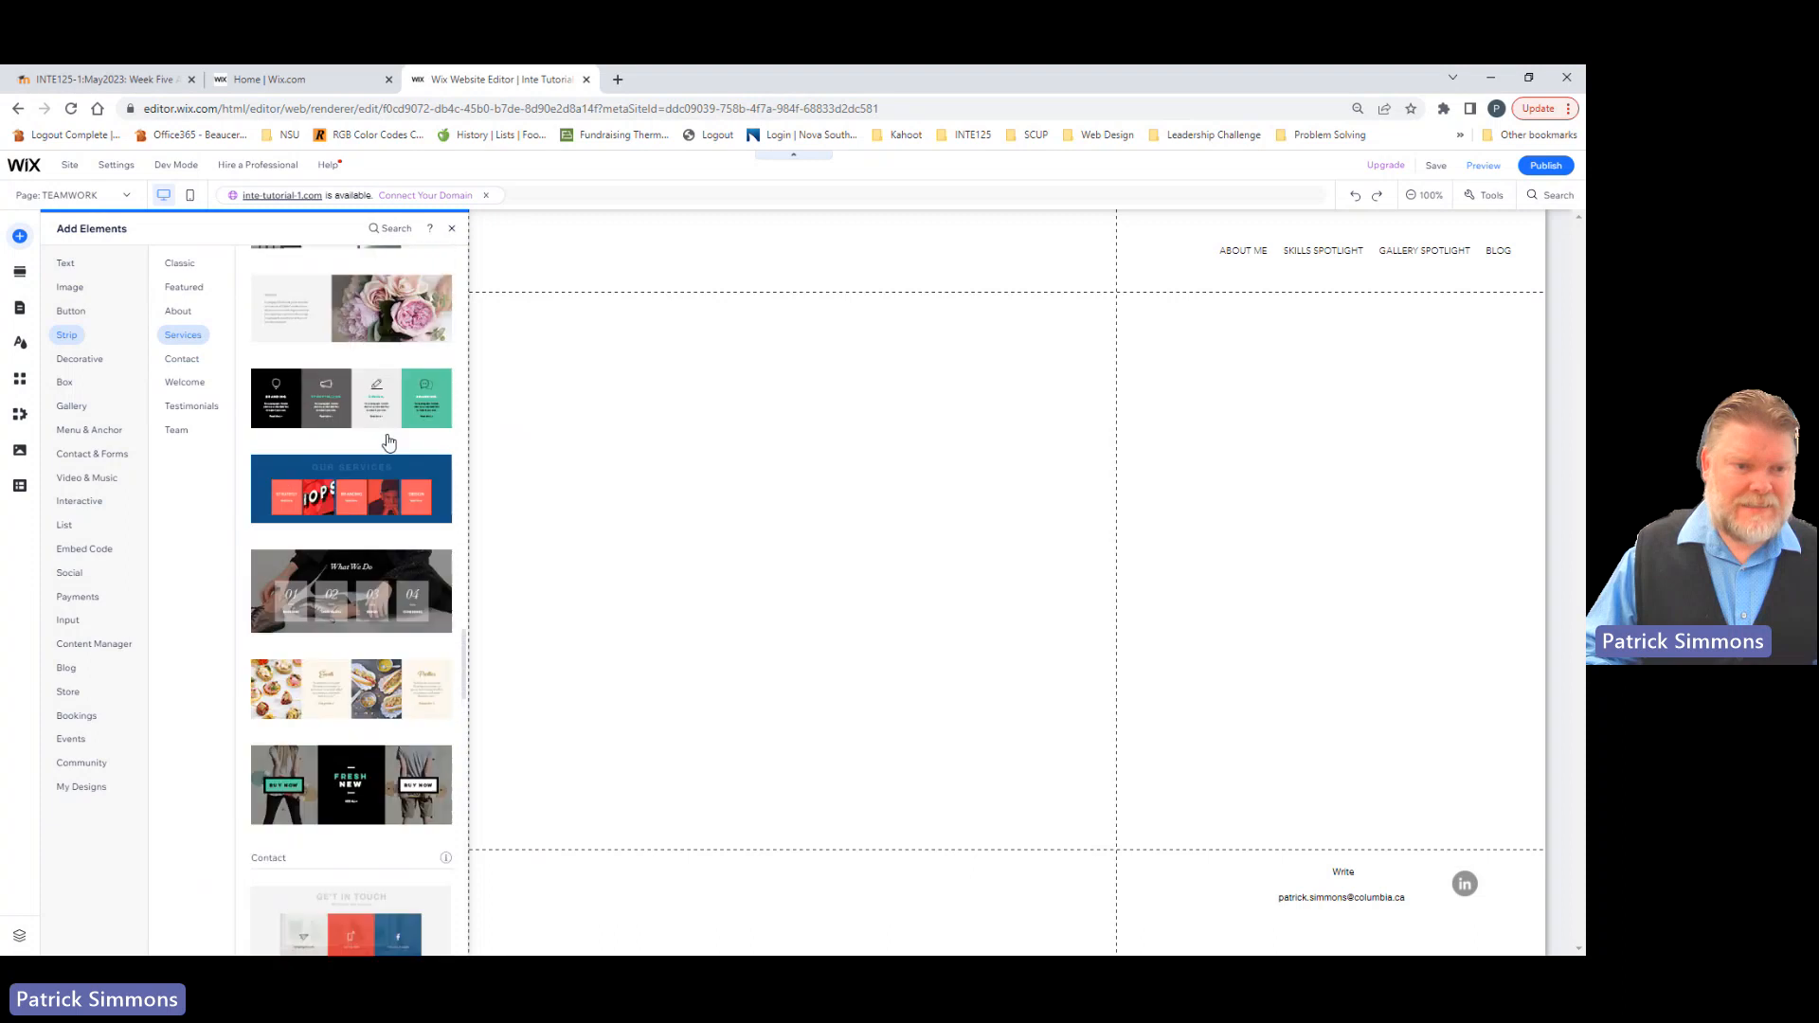
{"action": "scroll", "coordinate": [389, 440], "scroll_direction": "up", "scroll_amount": 5}
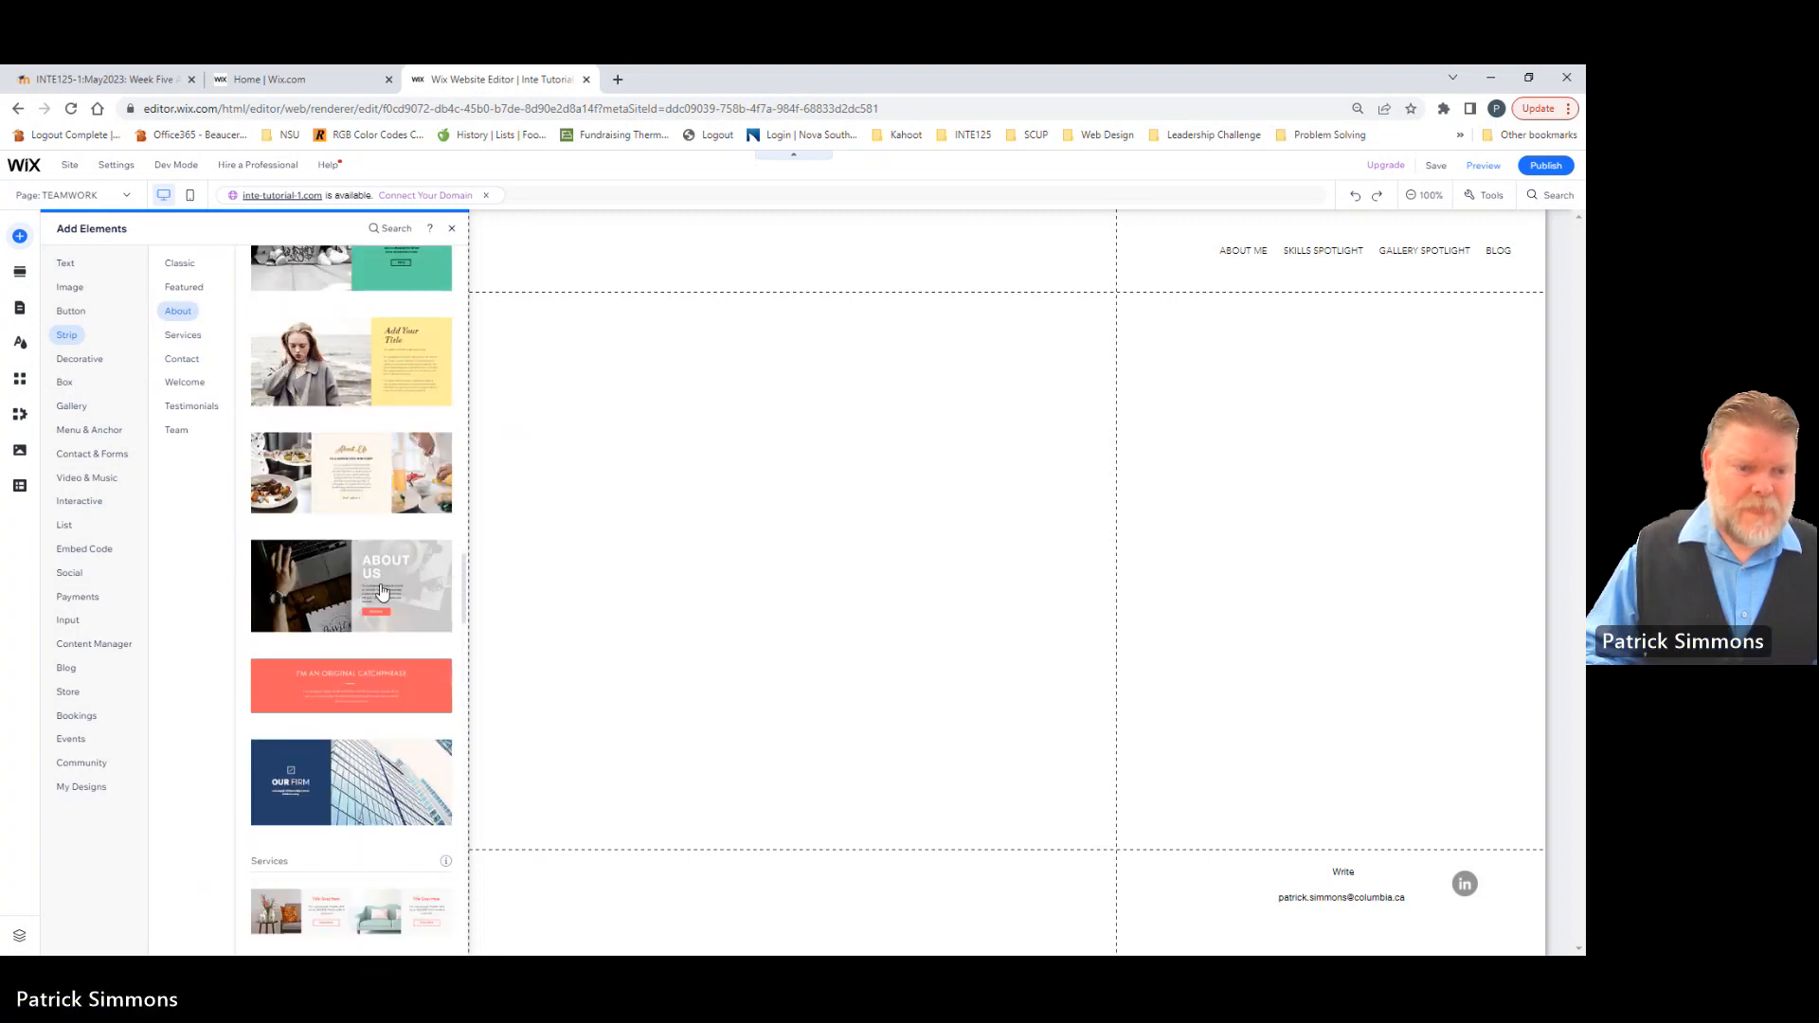
{"action": "left_click", "coordinate": [322, 589]}
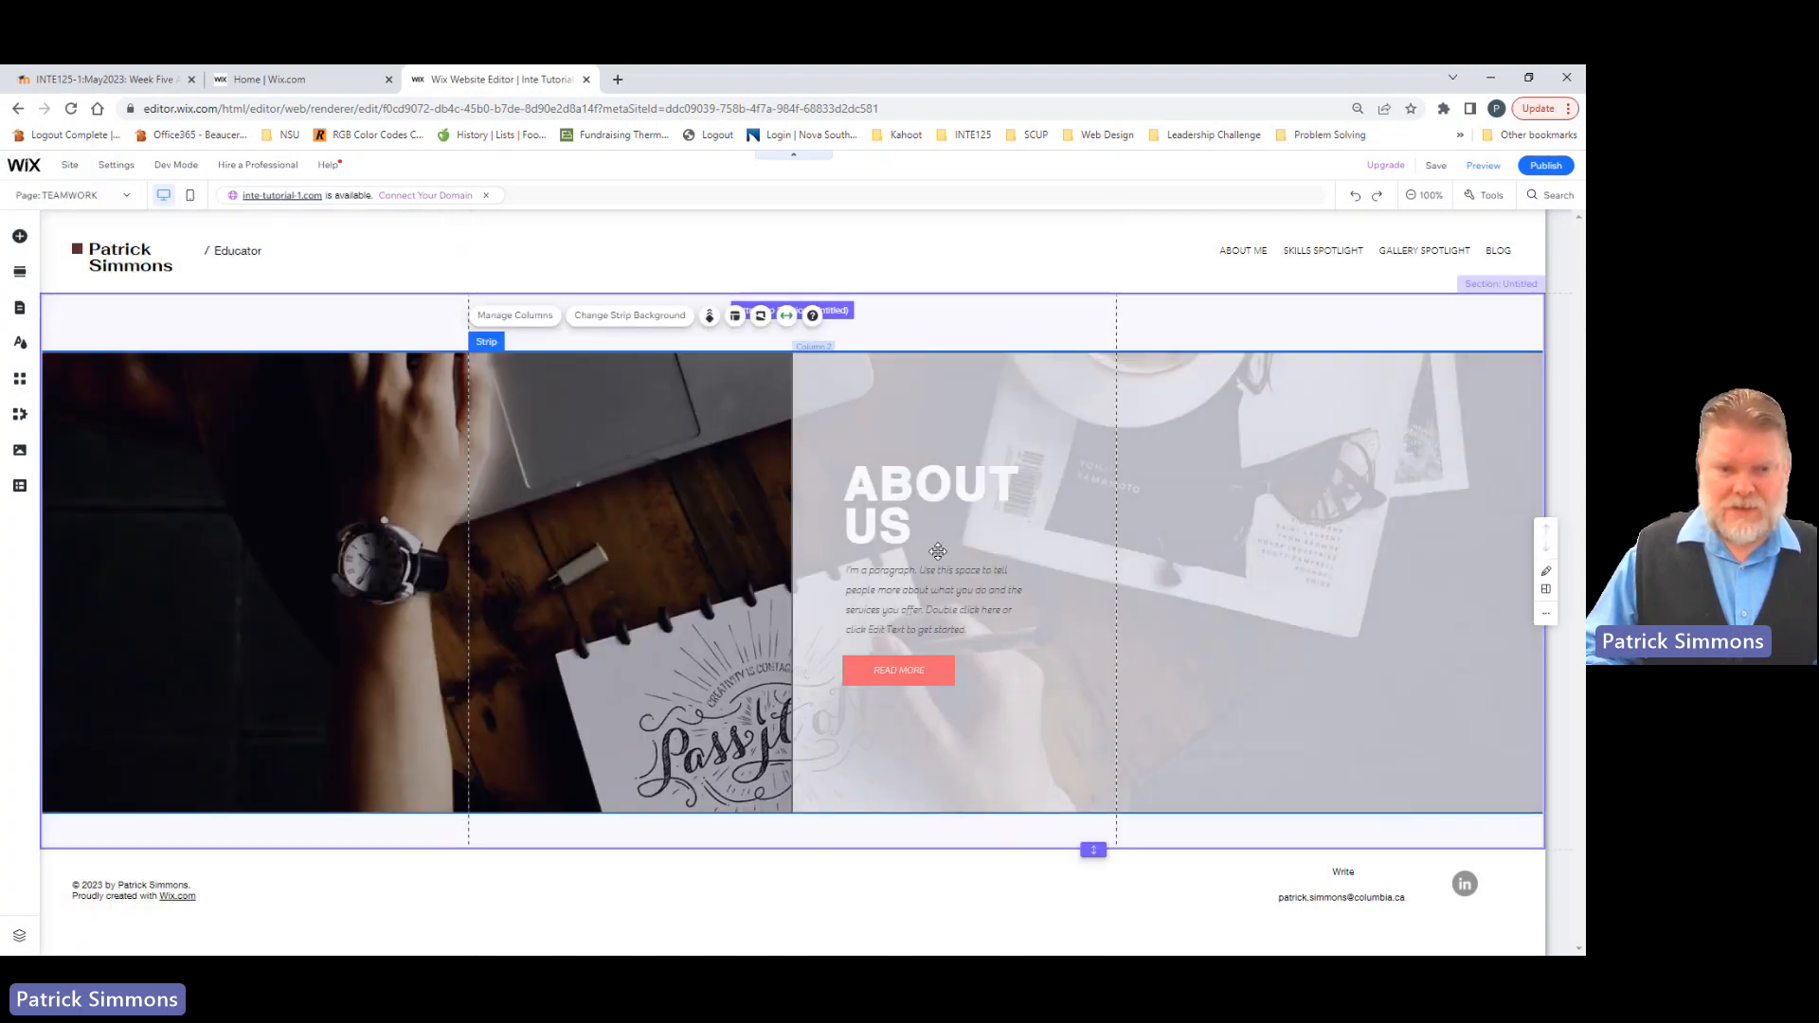
{"action": "left_click", "coordinate": [929, 332]}
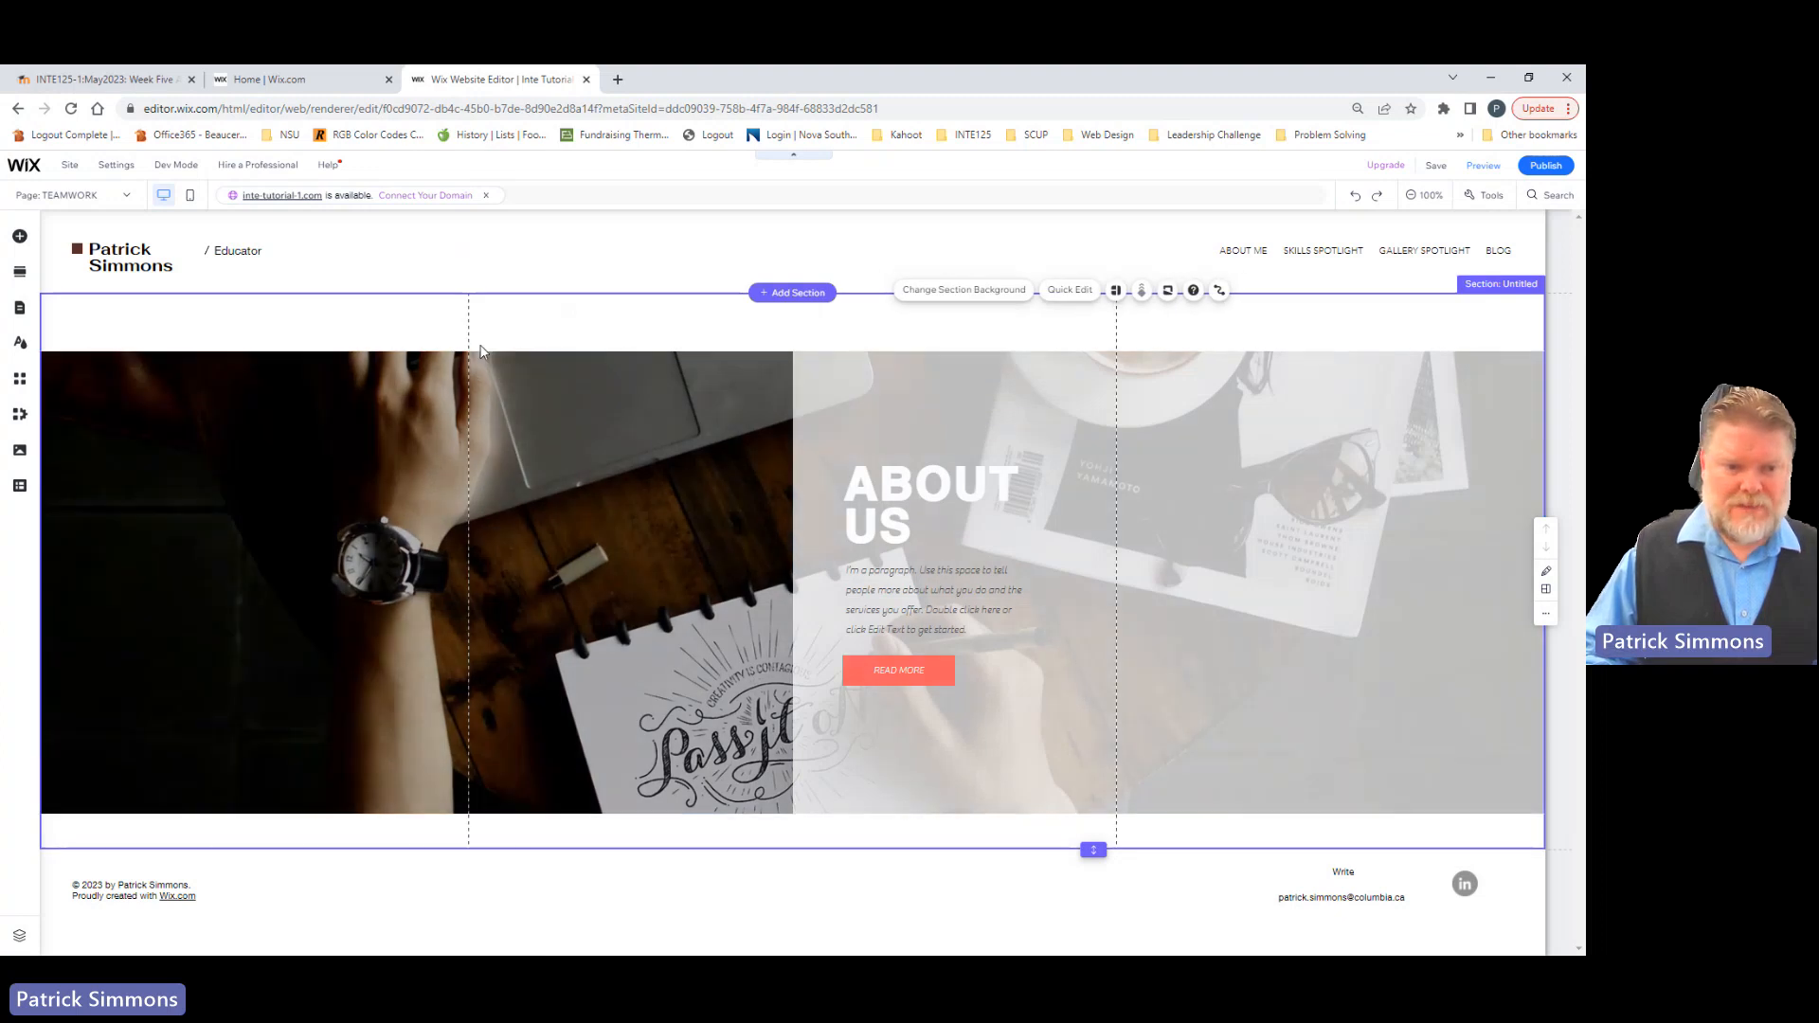
{"action": "left_click", "coordinate": [480, 352]}
{"action": "left_click", "coordinate": [486, 363]}
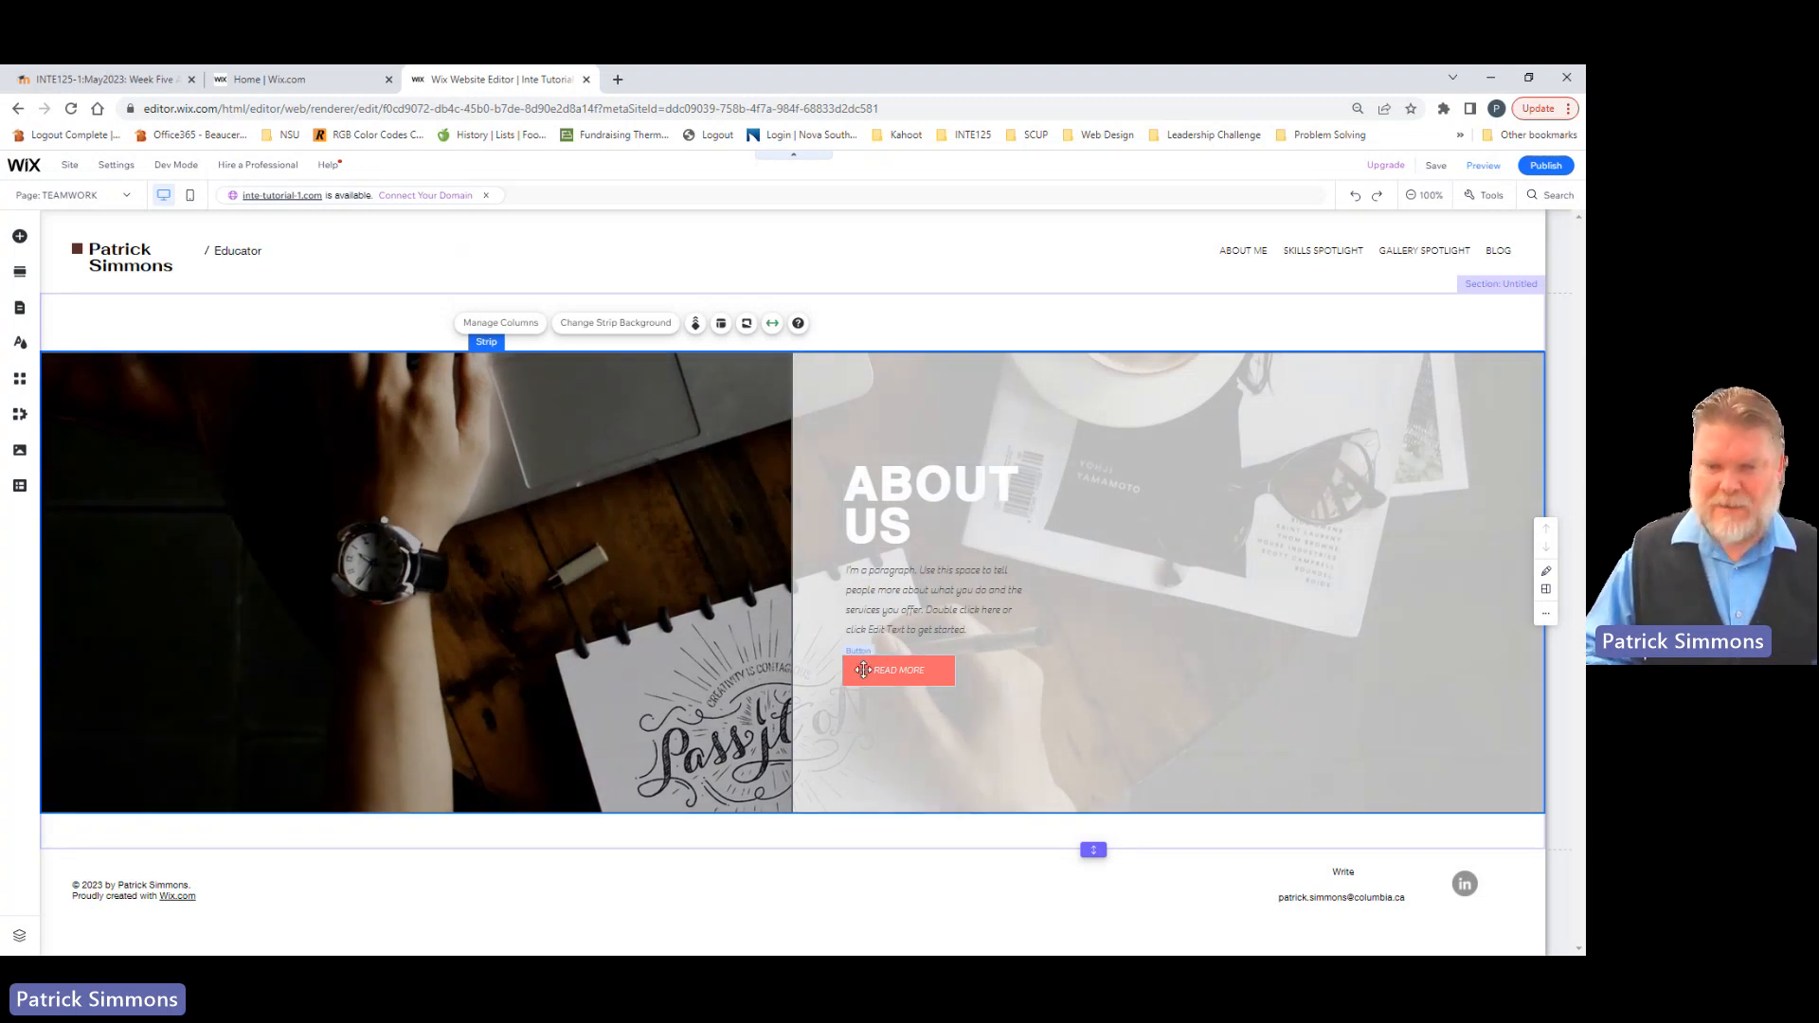
{"action": "left_click", "coordinate": [879, 333]}
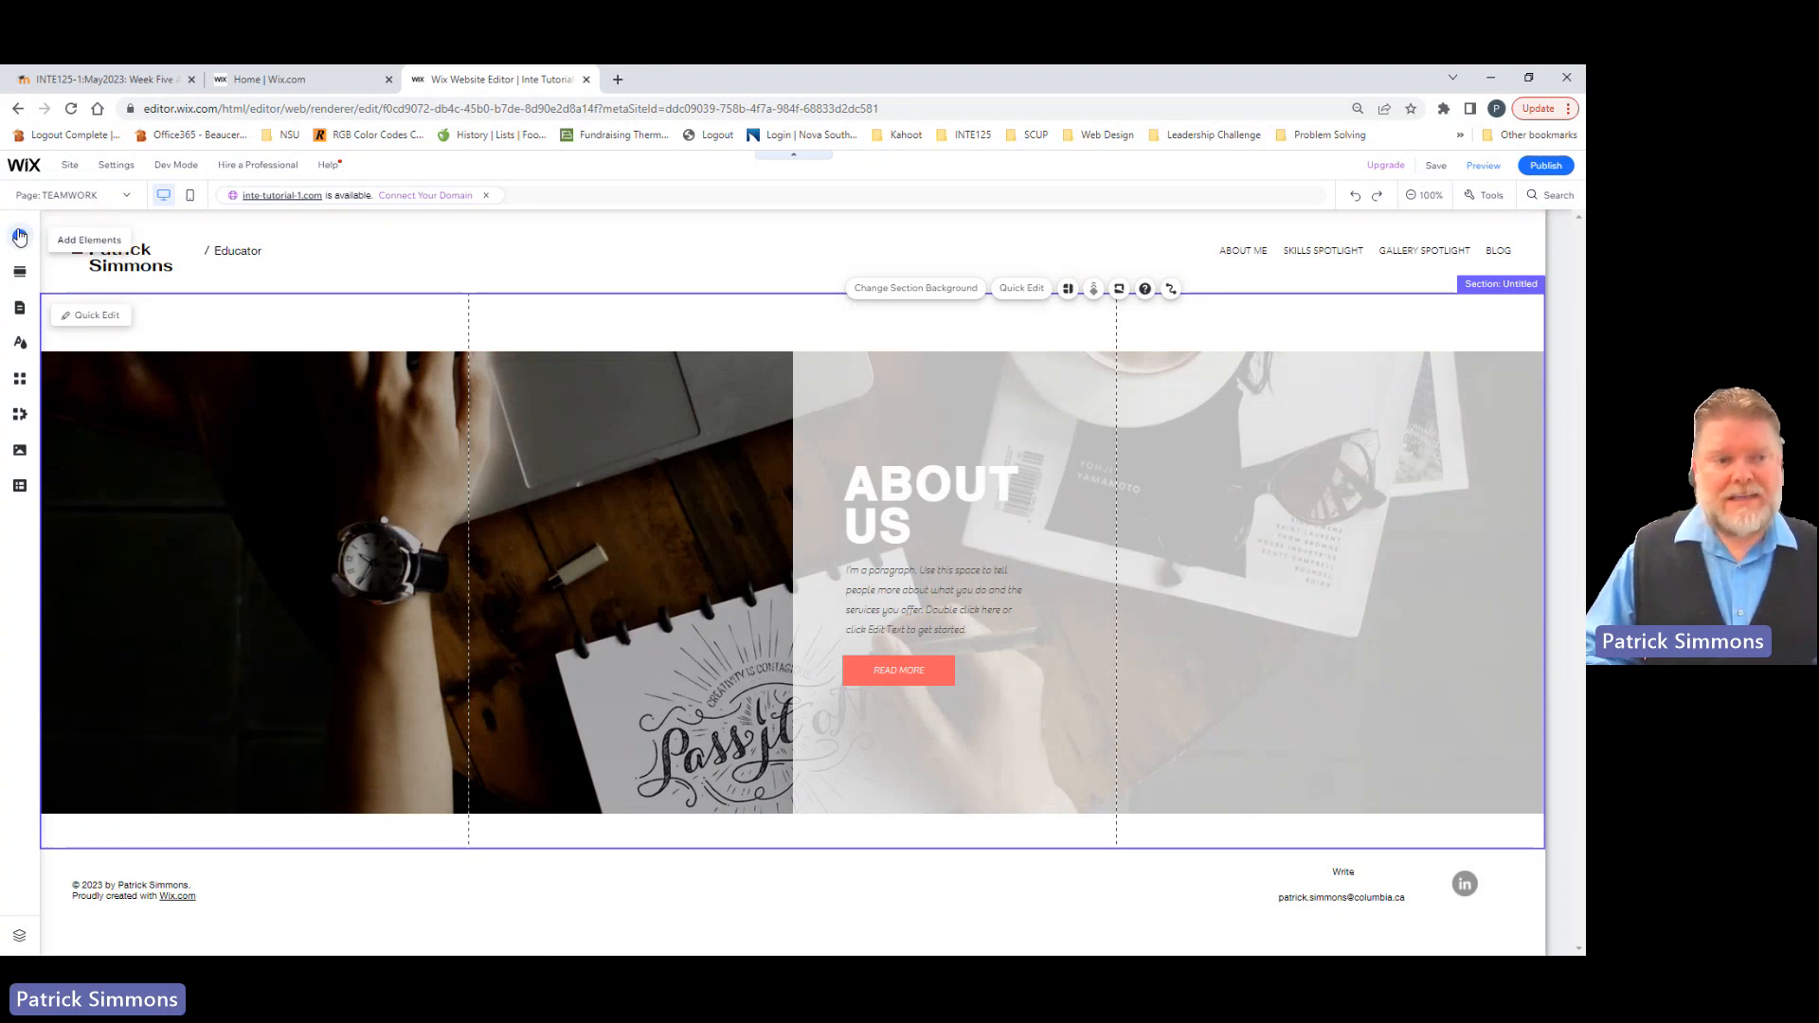
Step: Add a Magazine Title text element and place it in the blank area above the About Us strip
{"action": "left_click", "coordinate": [18, 236]}
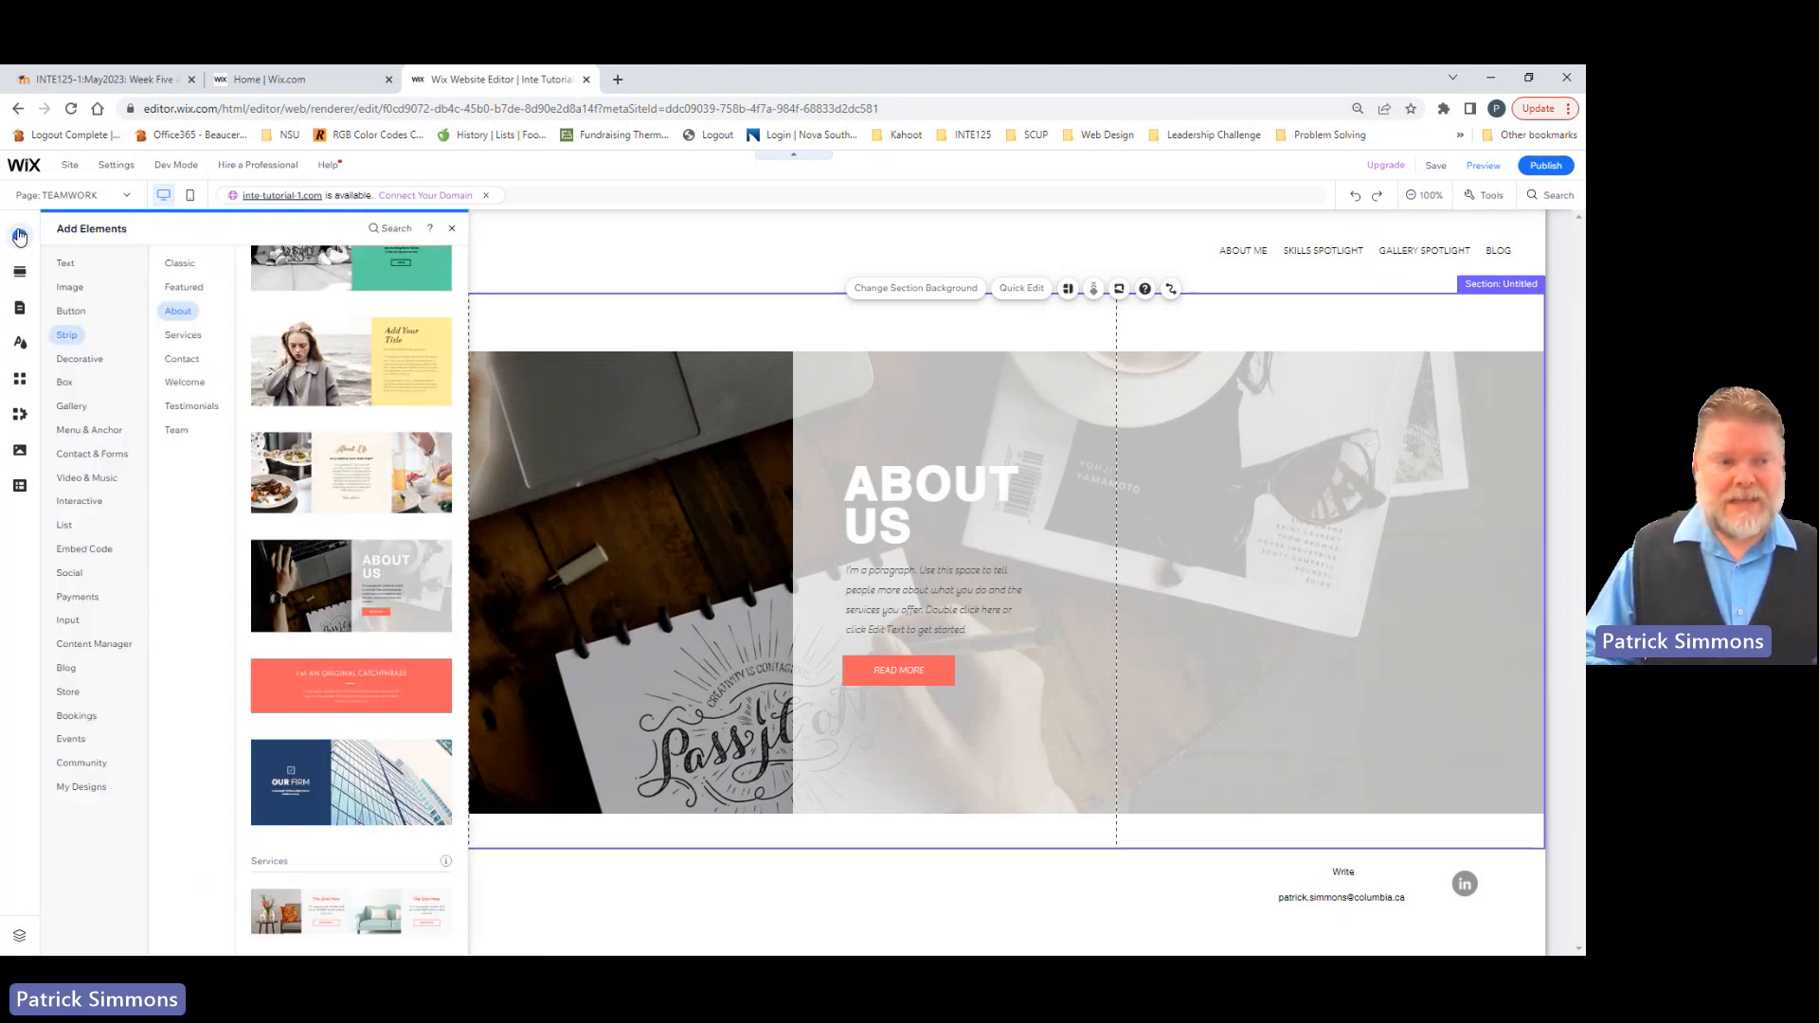
{"action": "left_click", "coordinate": [72, 266]}
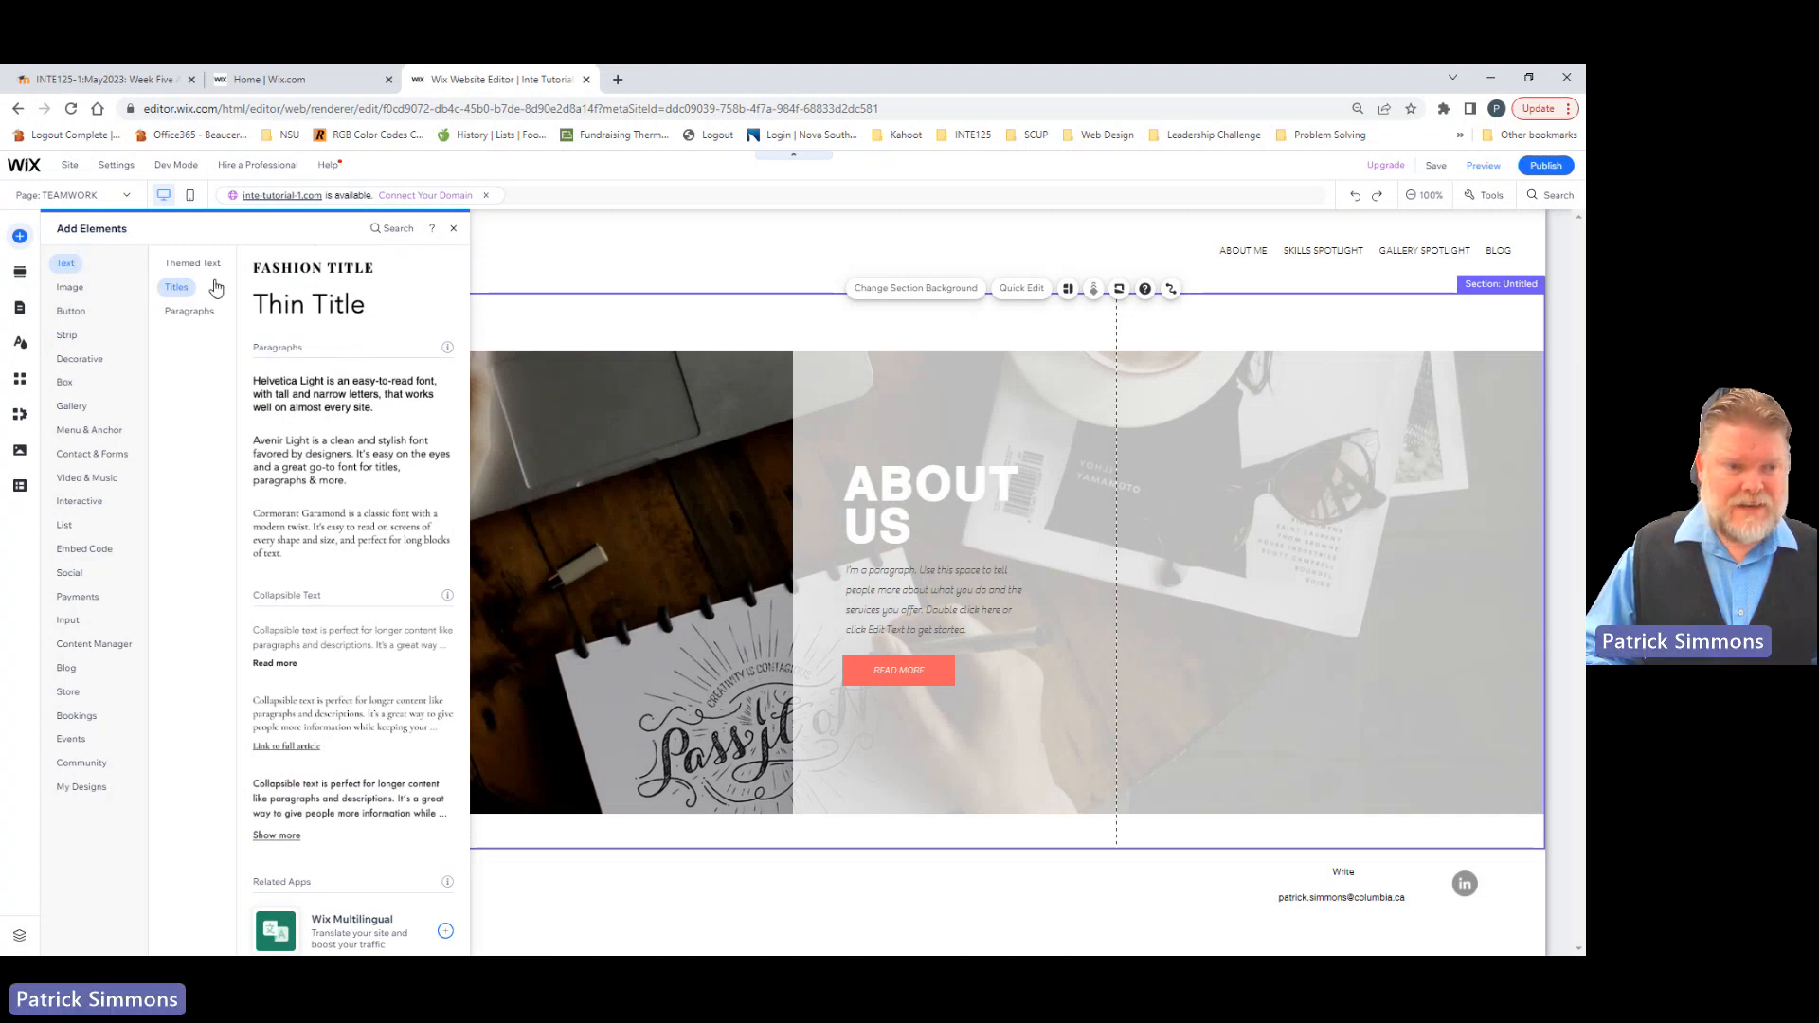
{"action": "left_click", "coordinate": [180, 287]}
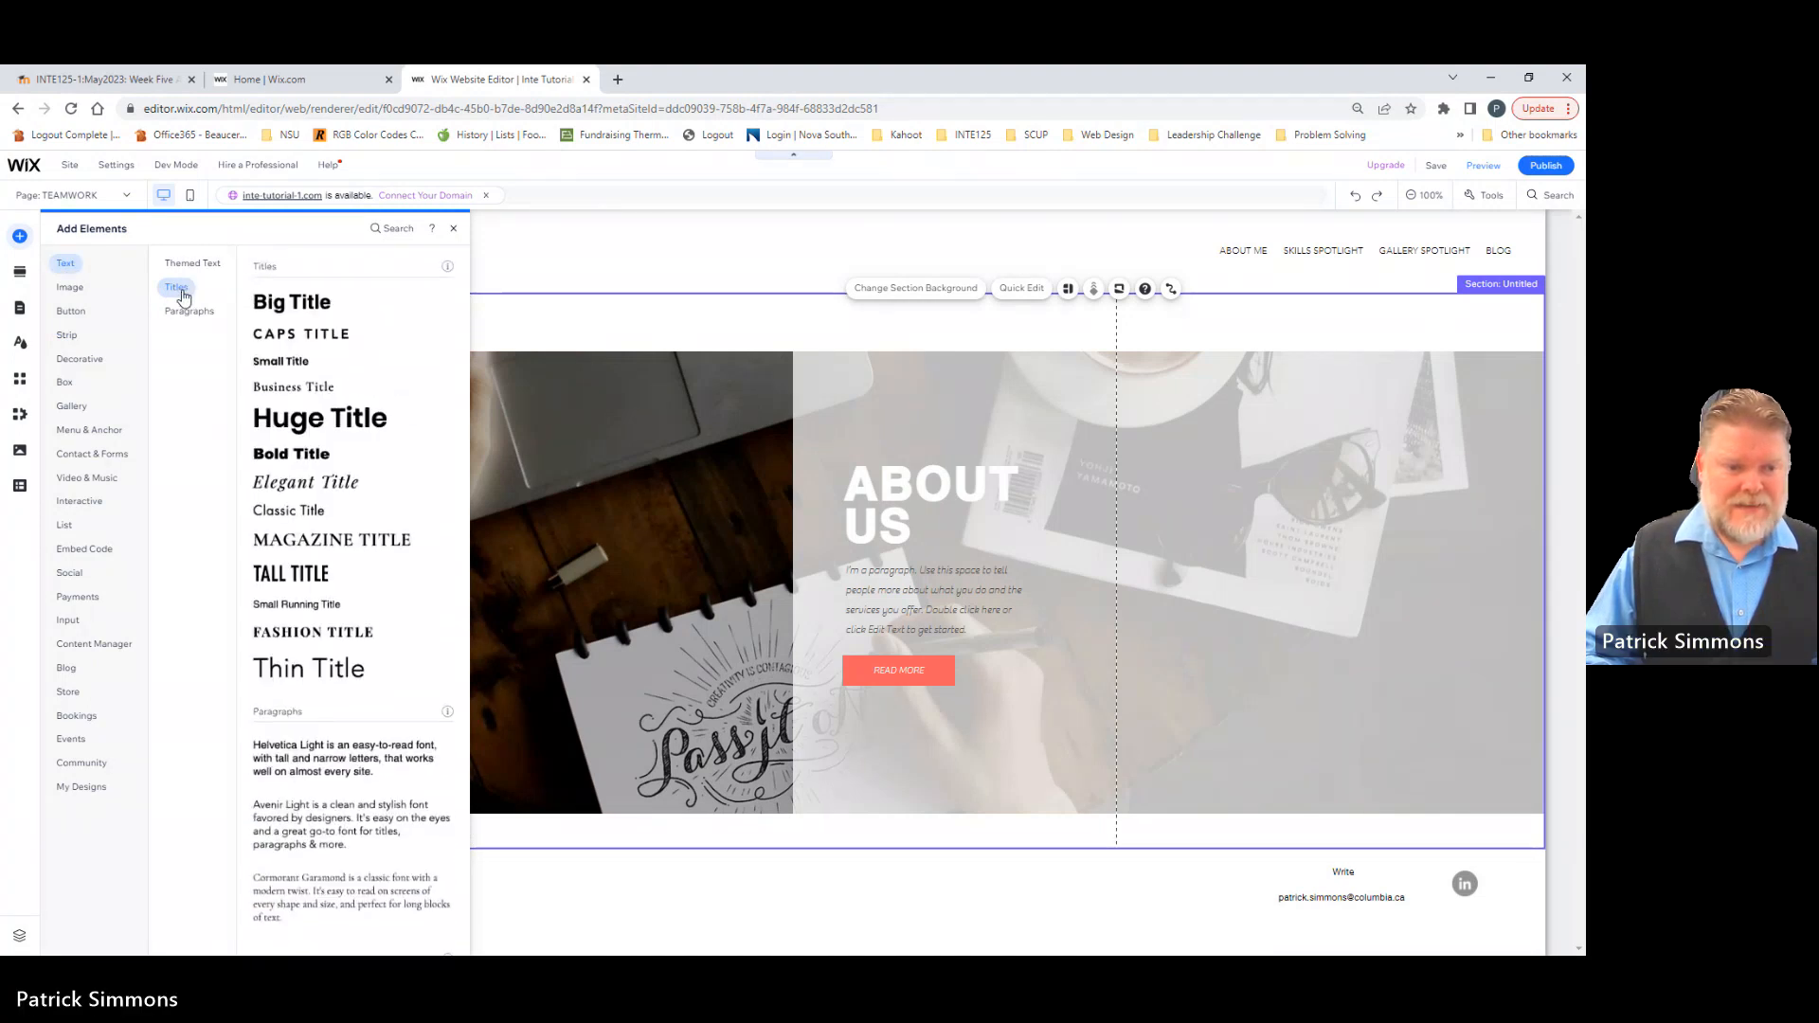
{"action": "left_click", "coordinate": [303, 547]}
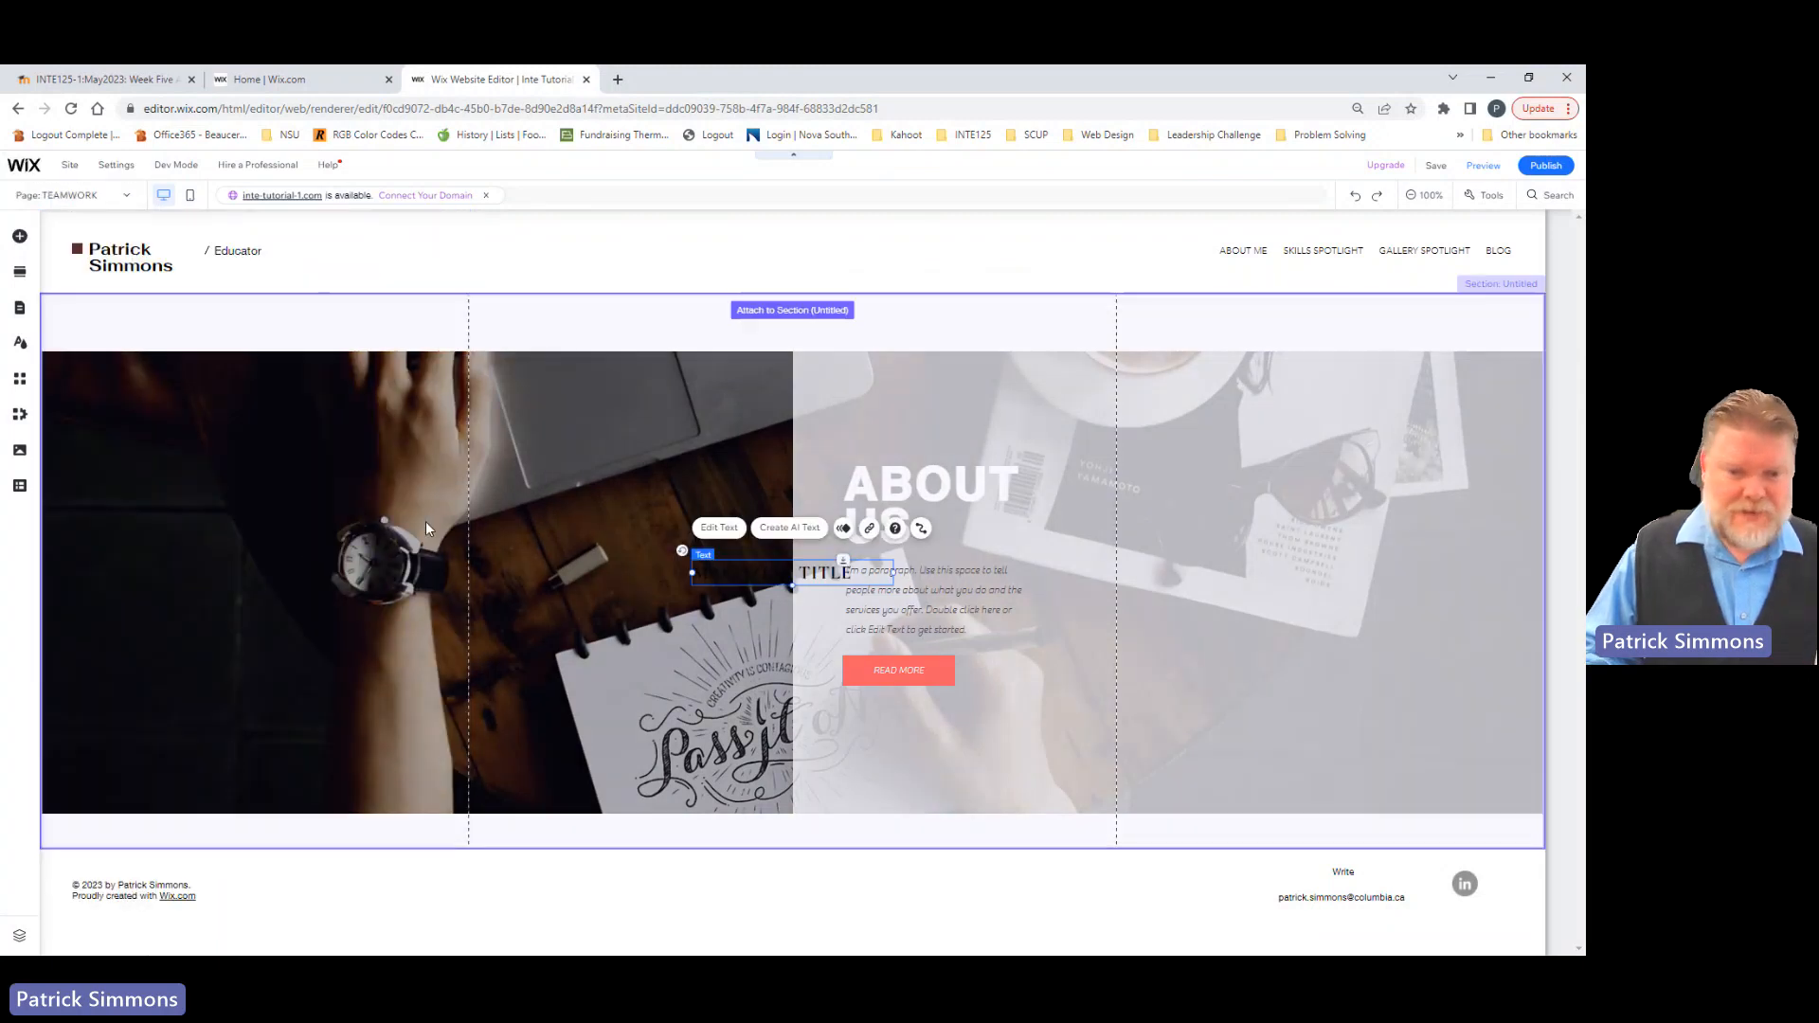
{"action": "left_click_drag", "start_coordinate": [759, 569], "coordinate": [778, 314]}
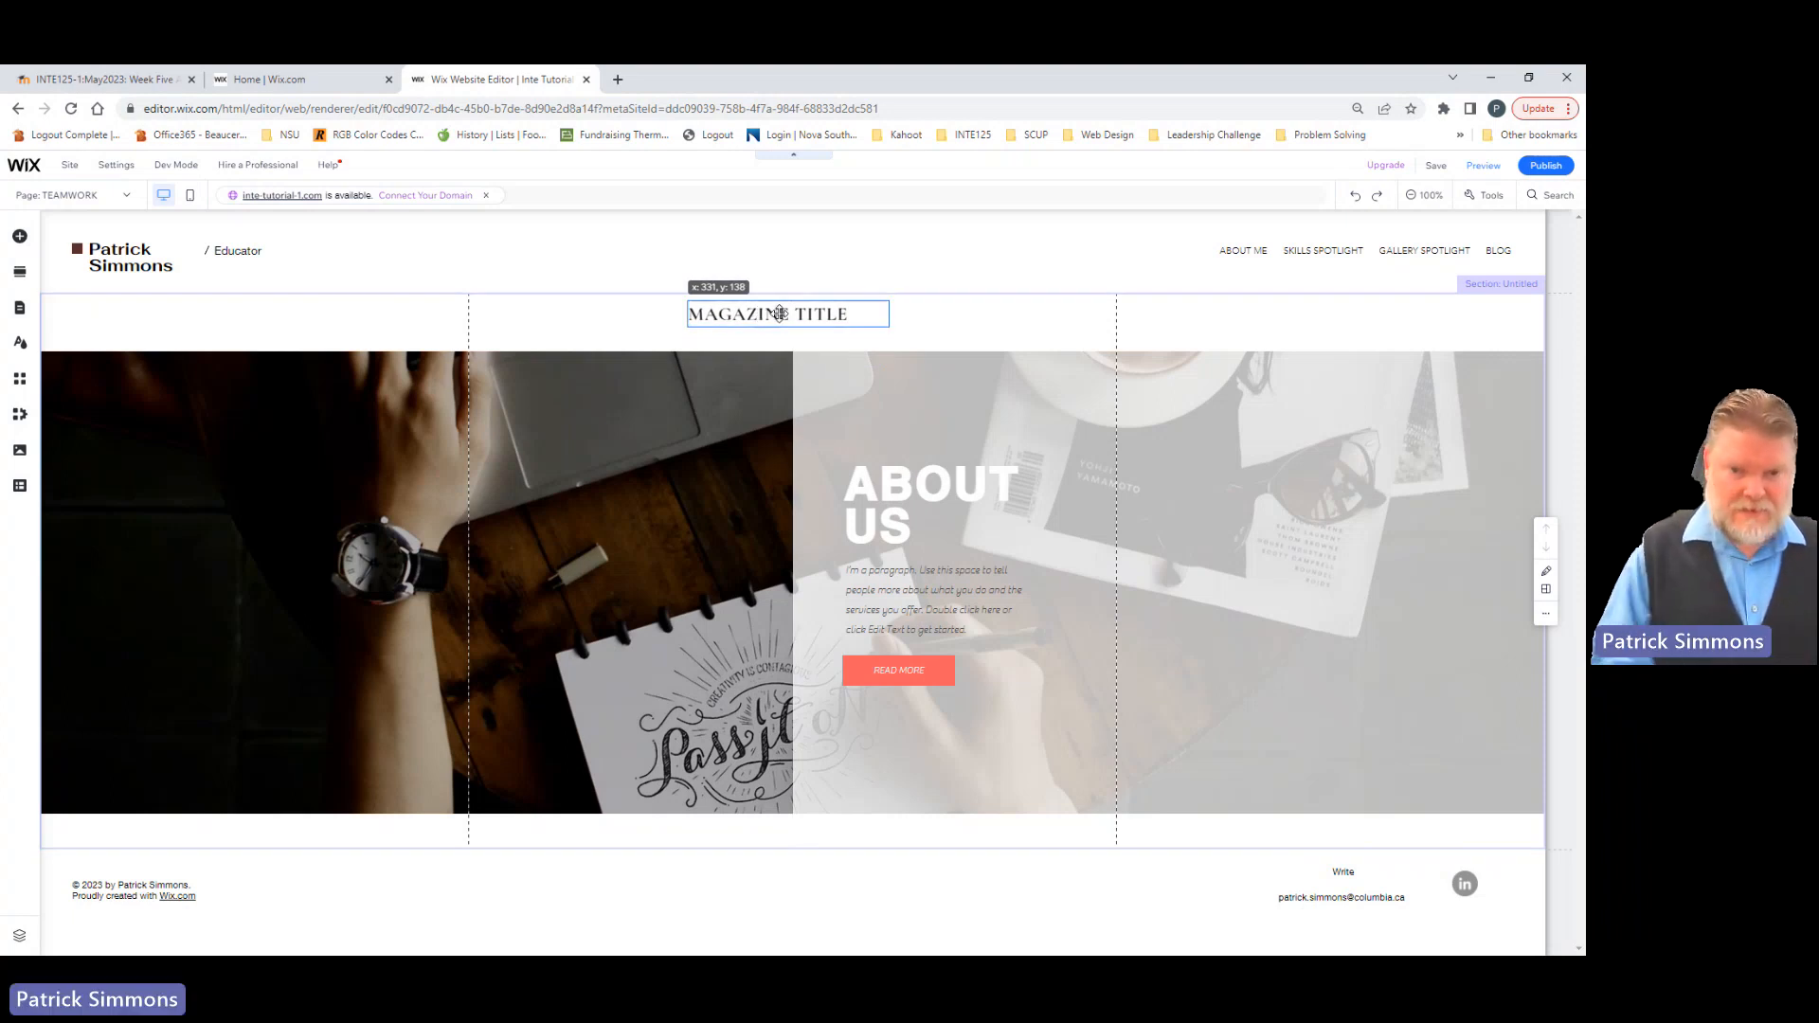
{"action": "left_click_drag", "start_coordinate": [779, 313], "coordinate": [779, 314]}
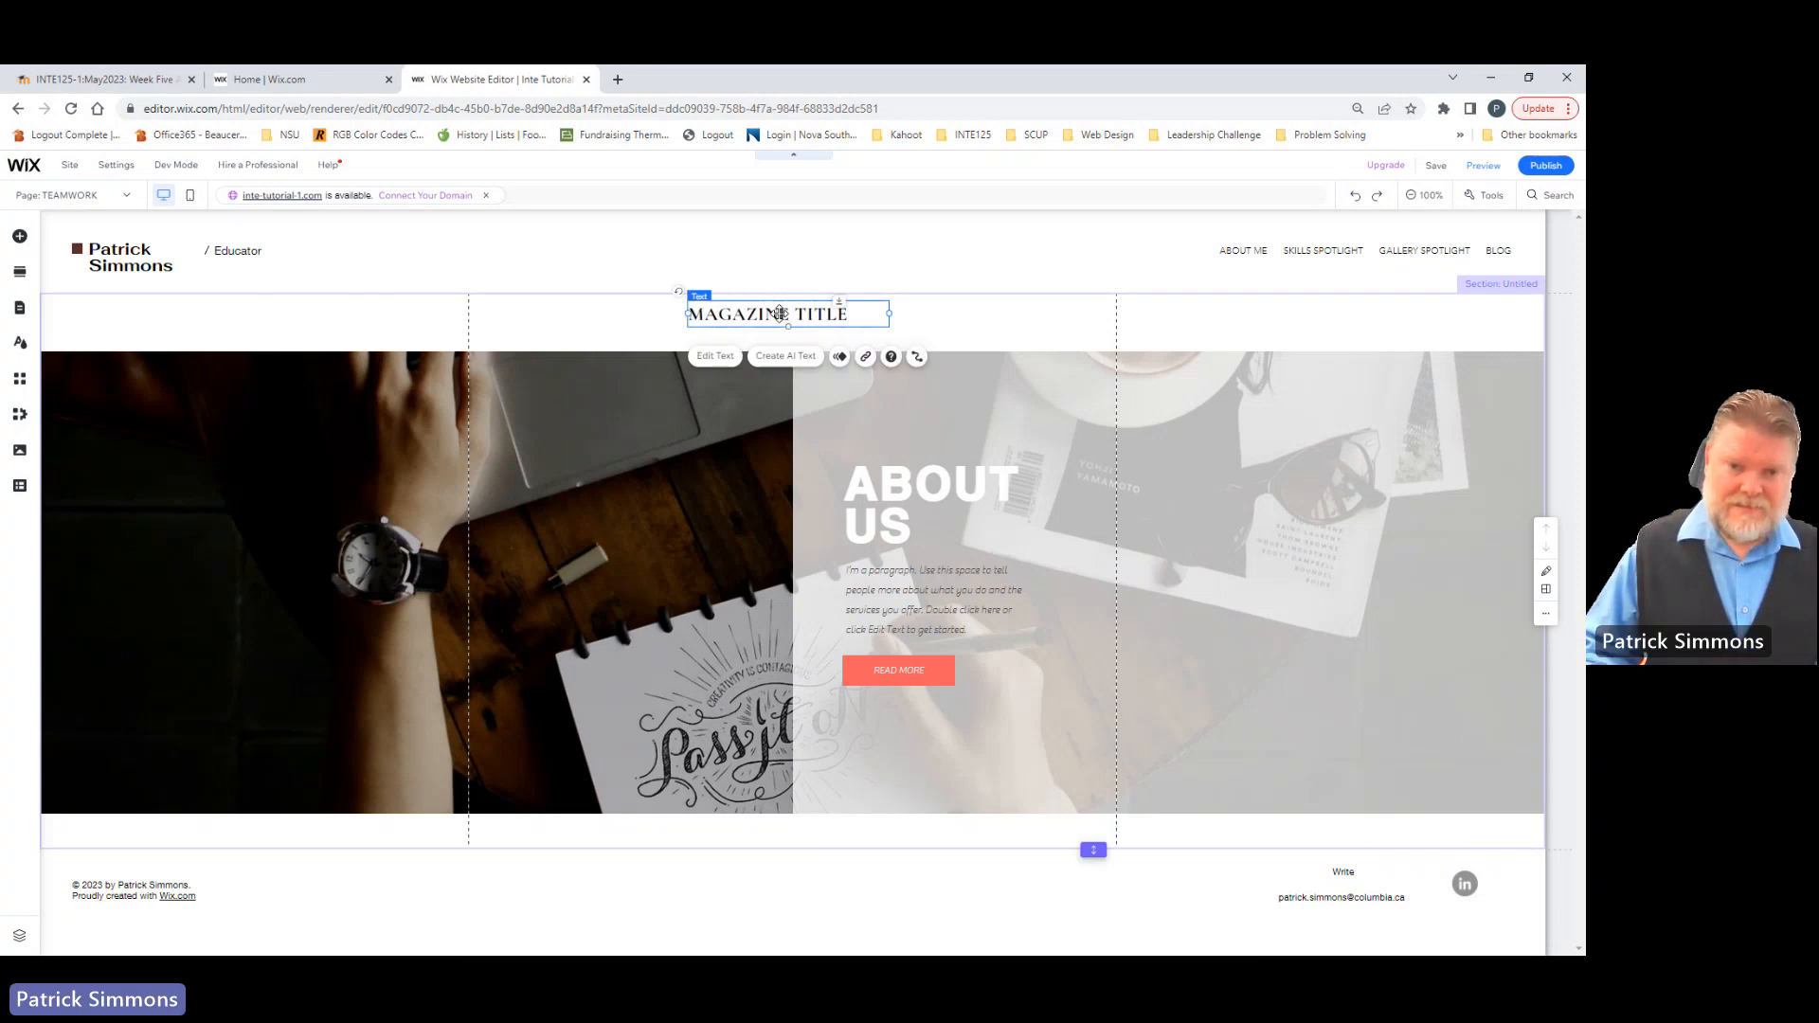
Step: Replace the new title's placeholder text with "TEAMWORK"
{"action": "left_click", "coordinate": [727, 359]}
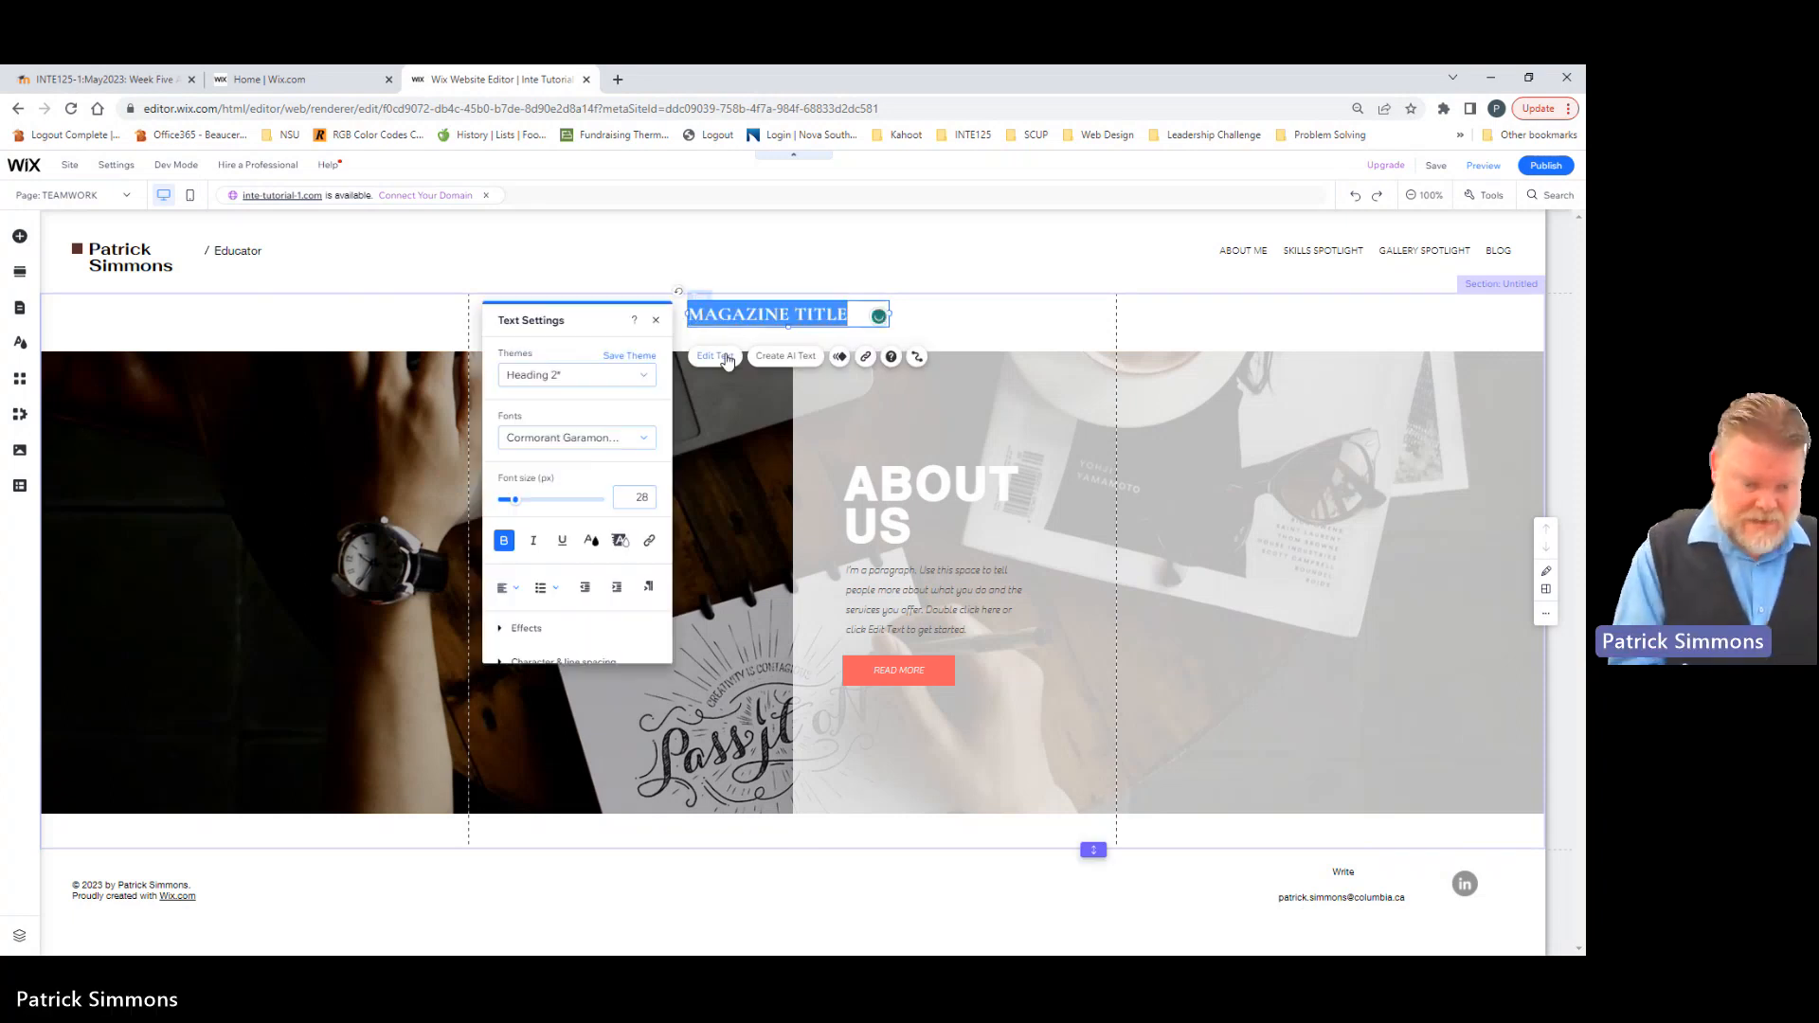
{"action": "type", "text": "Teamwo"}
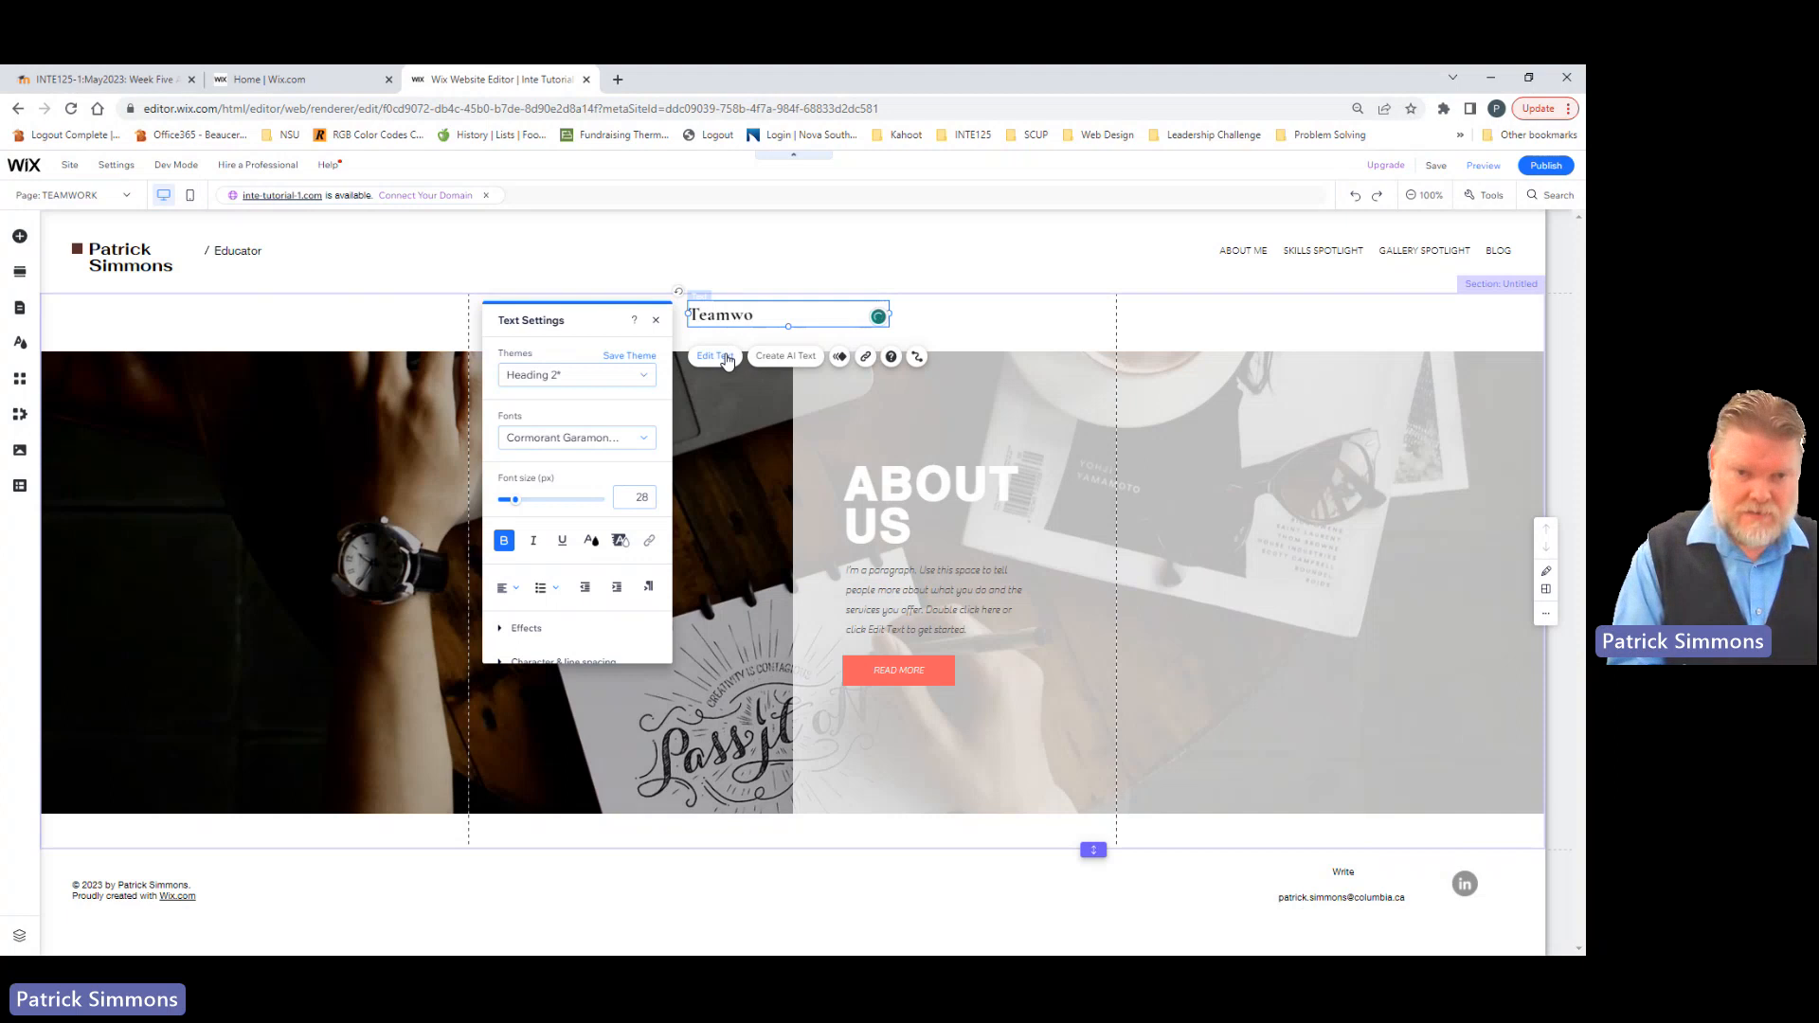
{"action": "key", "text": "ctrl+a"}
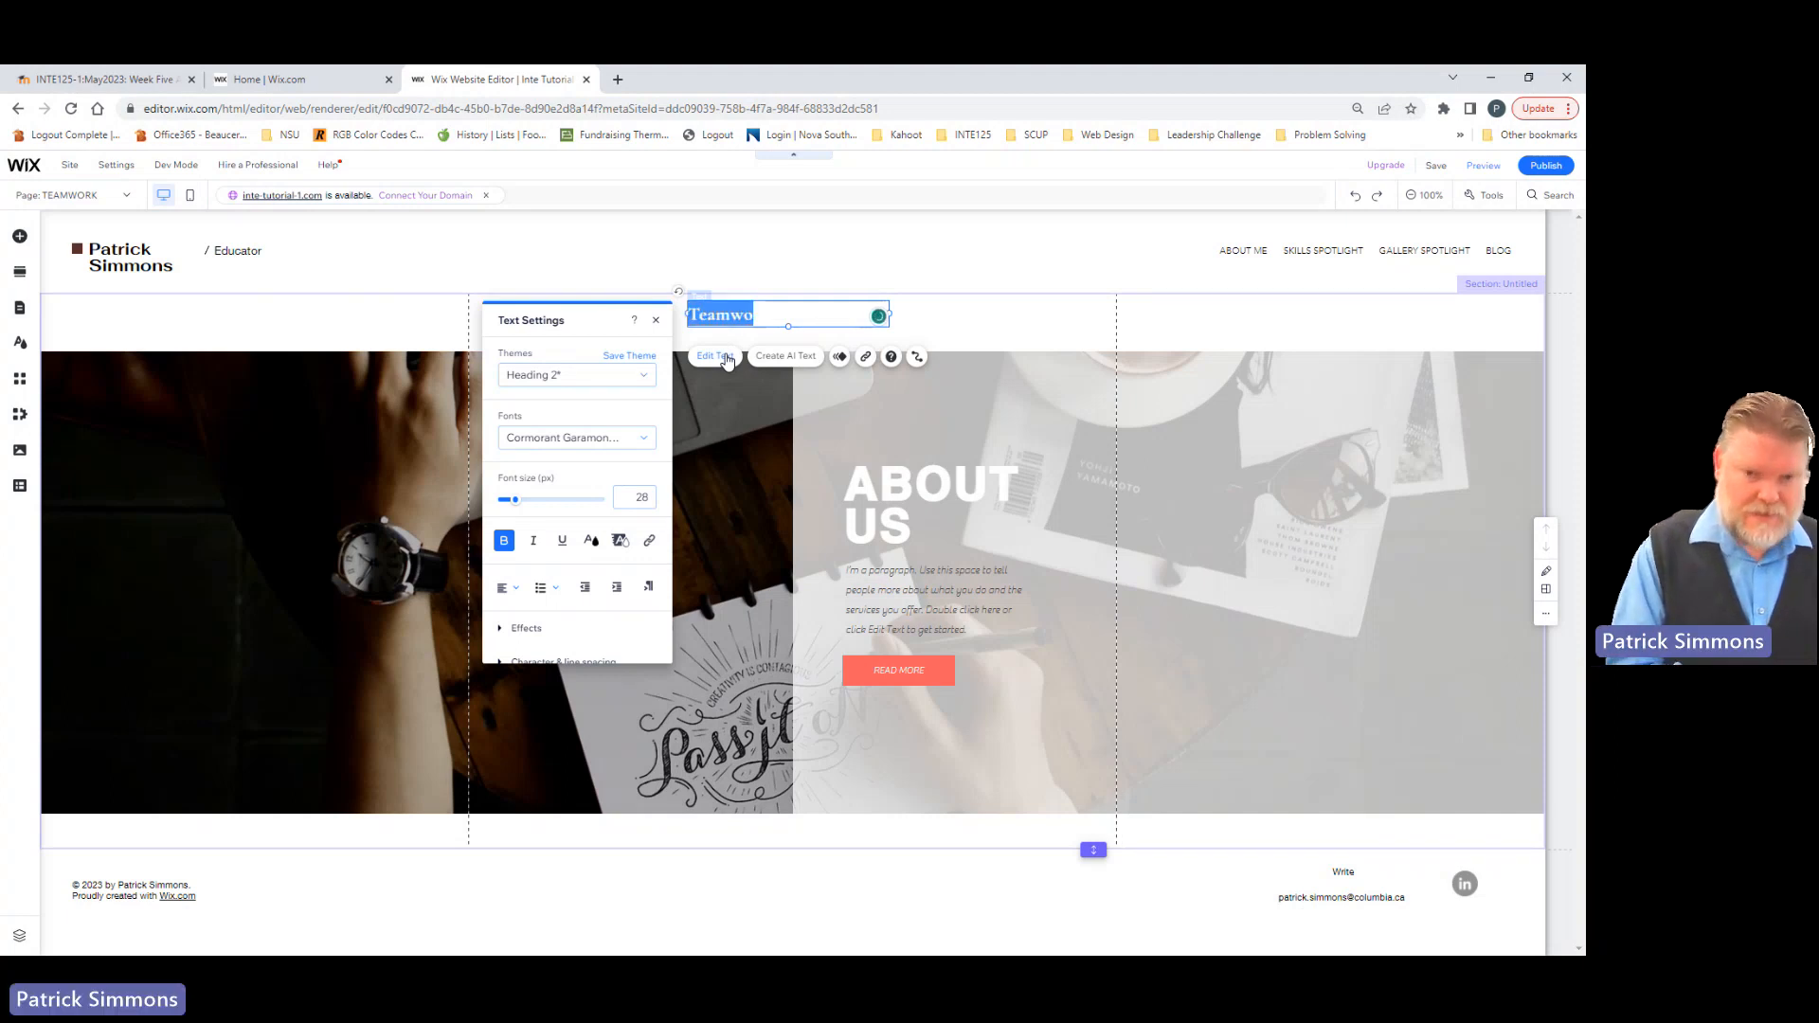
{"action": "type", "text": "TEAMWORK"}
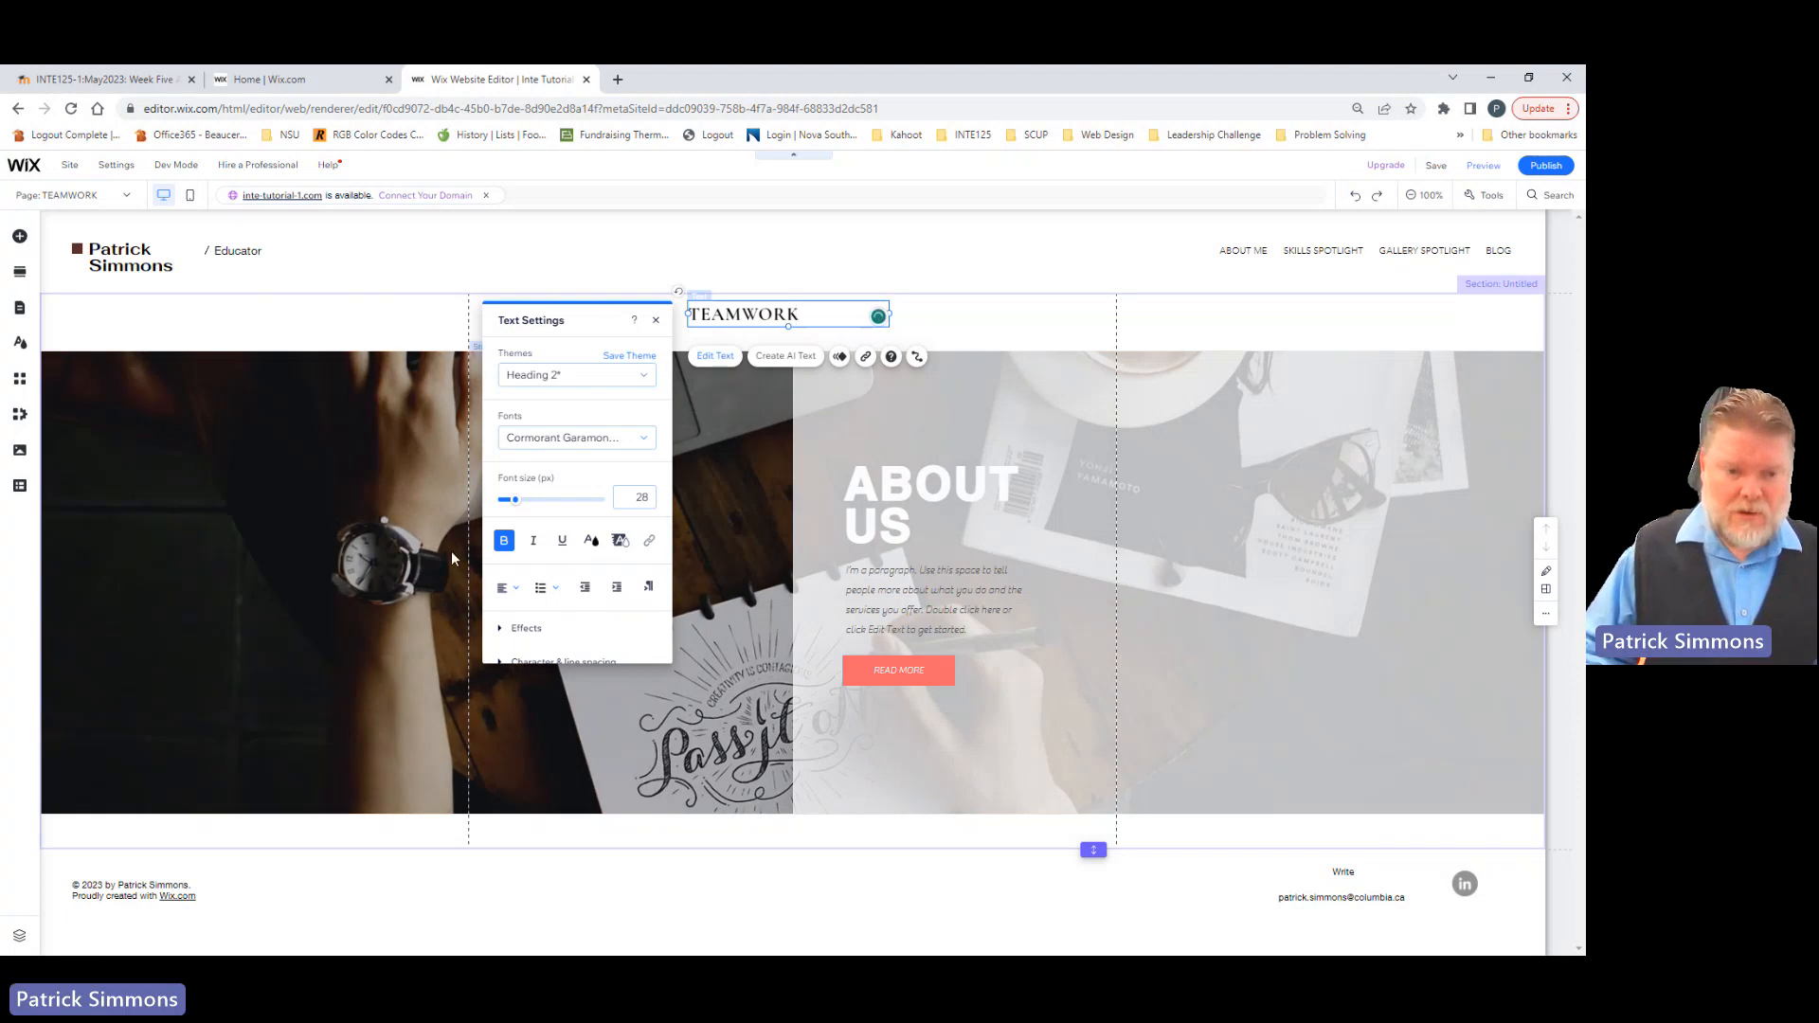
Step: Center the TEAMWORK title within its text box and set its font size to 36 px
{"action": "left_click", "coordinate": [509, 590]}
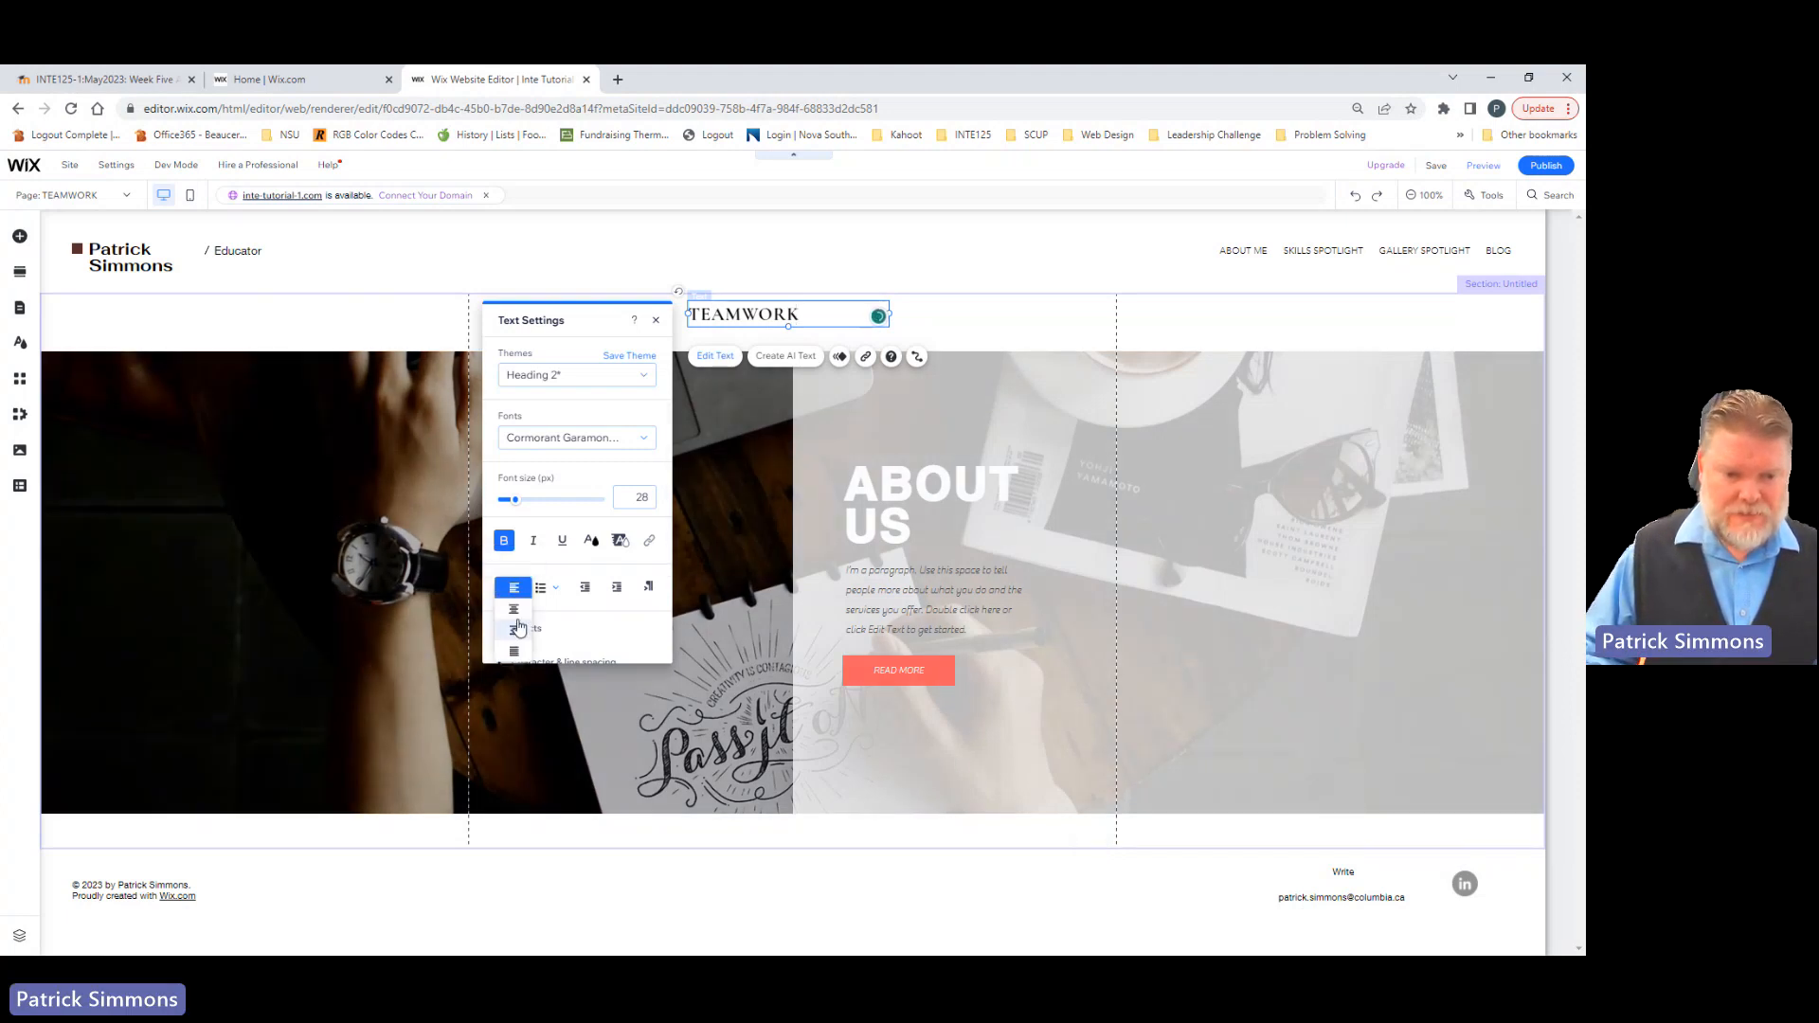
{"action": "left_click", "coordinate": [515, 612]}
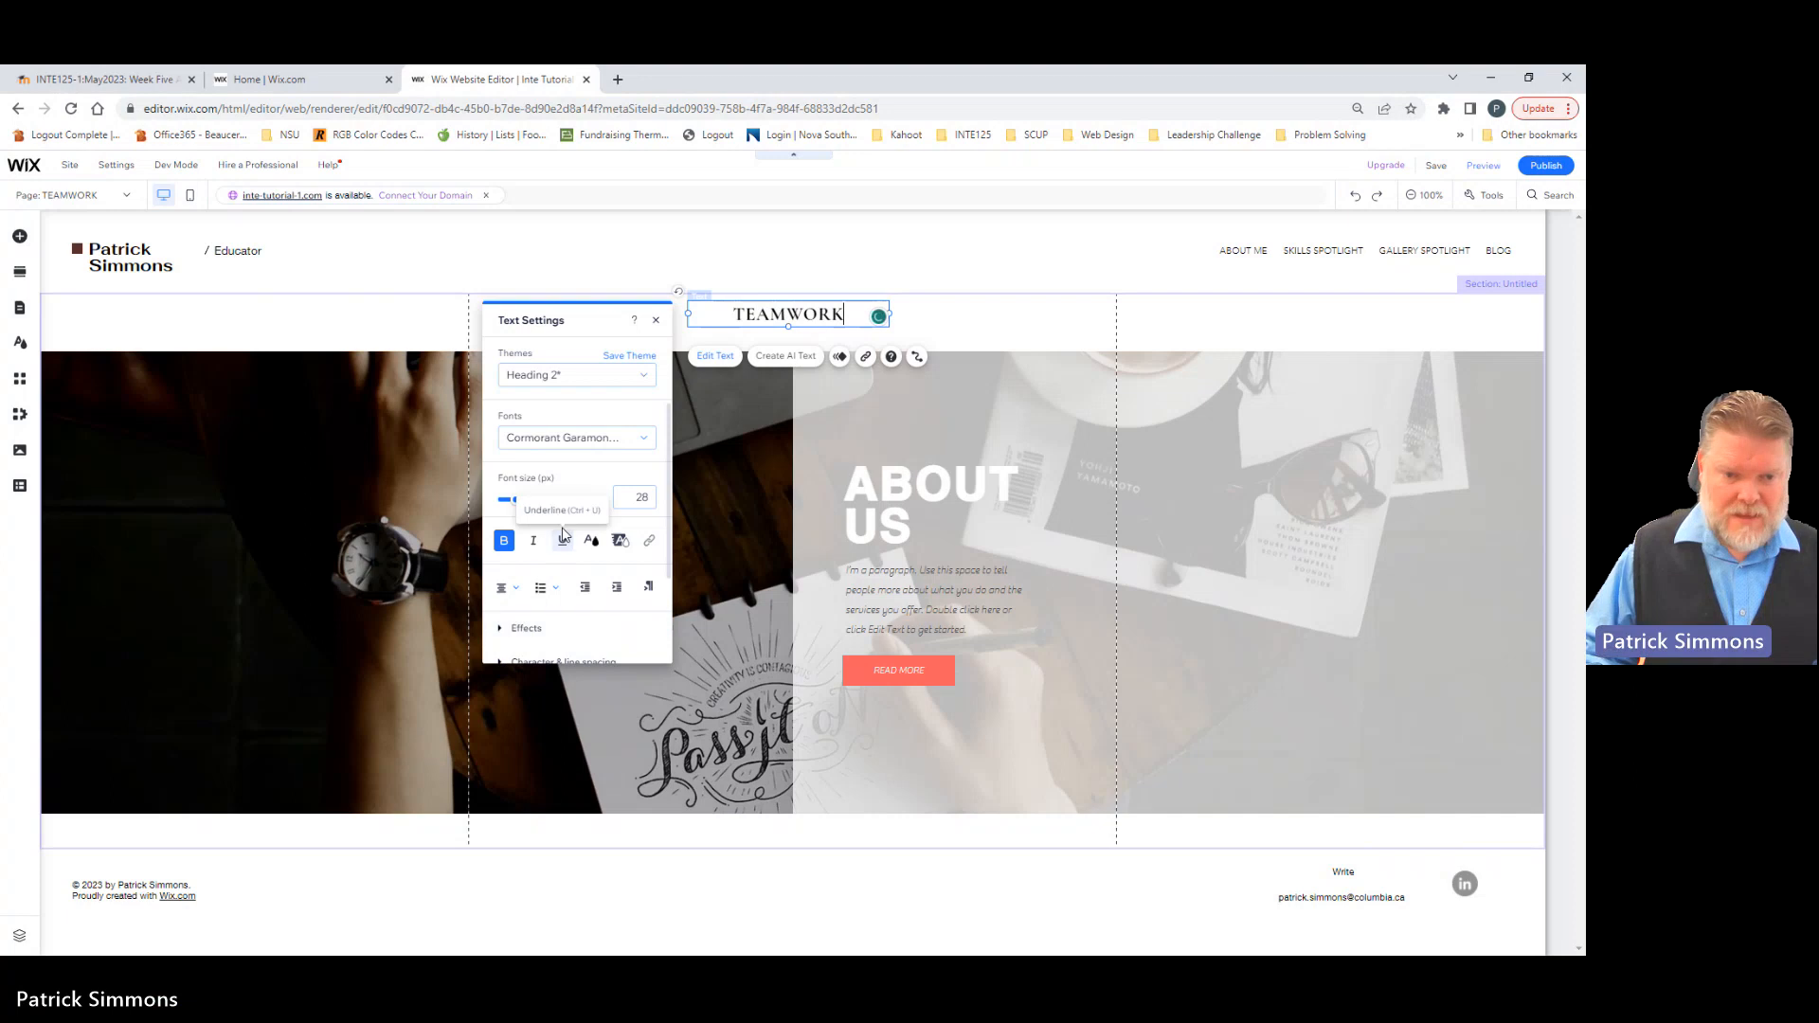
{"action": "double_click", "coordinate": [718, 317]}
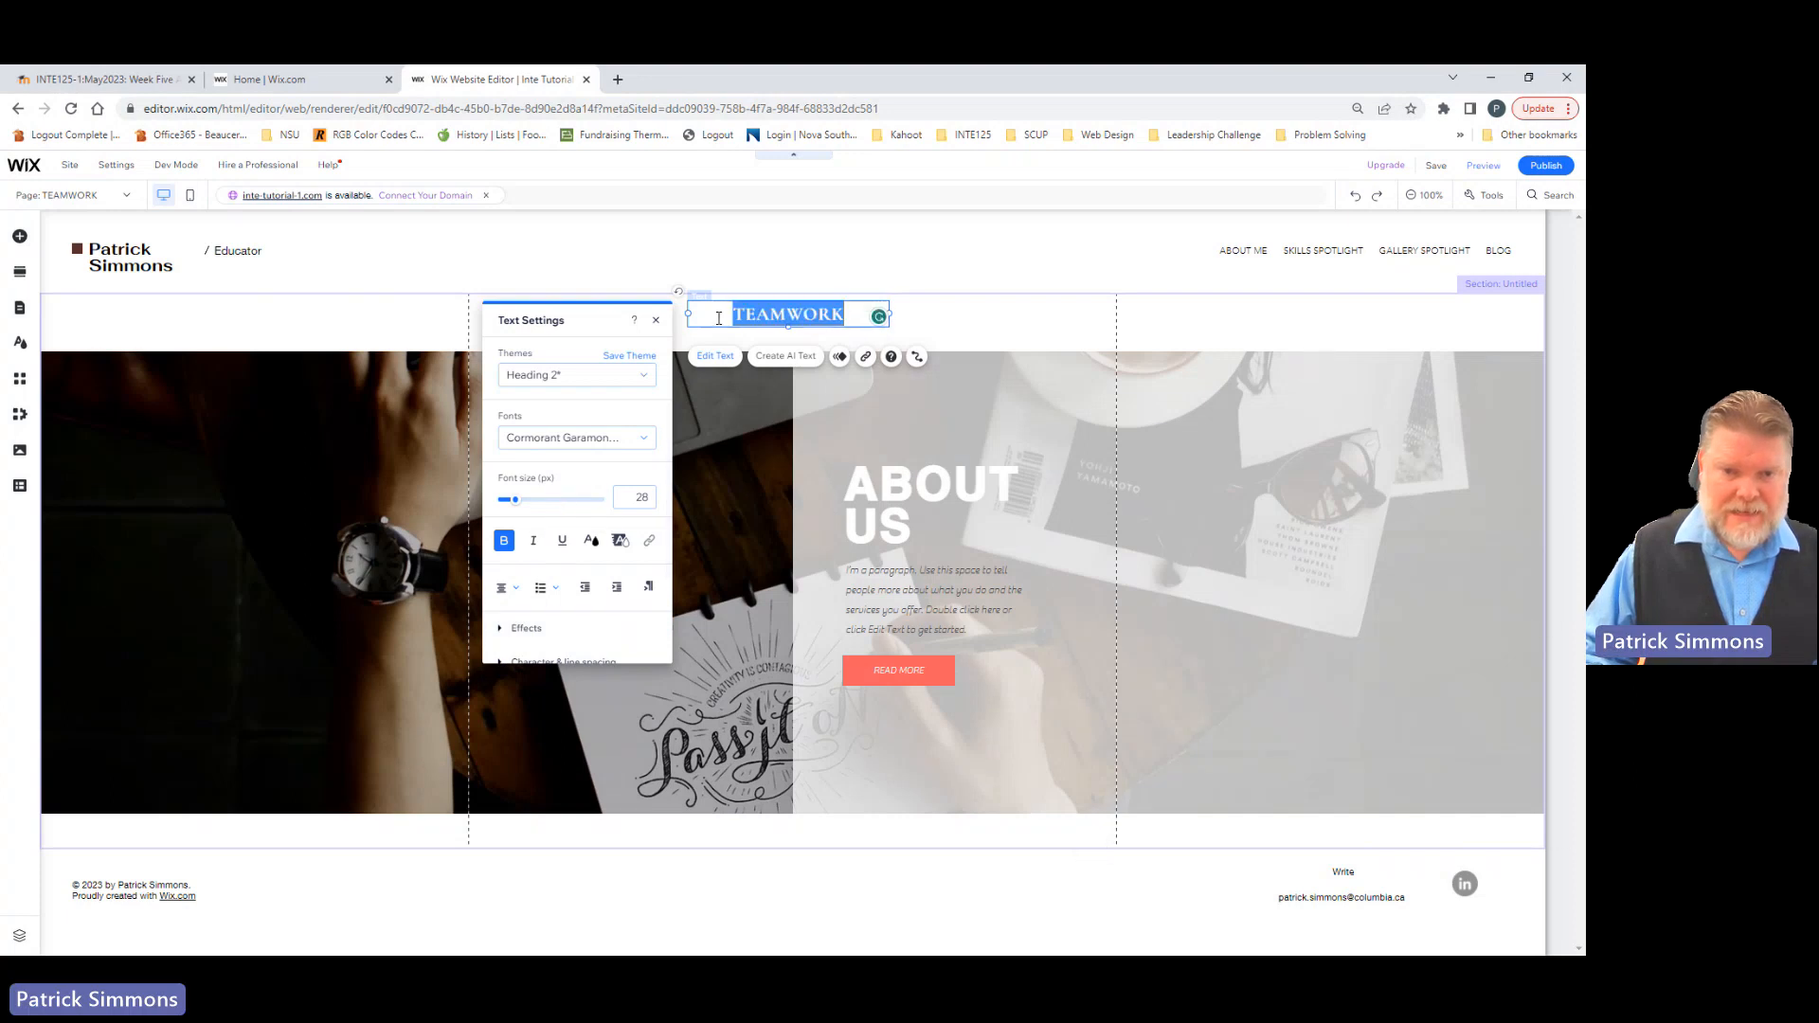
{"action": "left_click", "coordinate": [635, 497]}
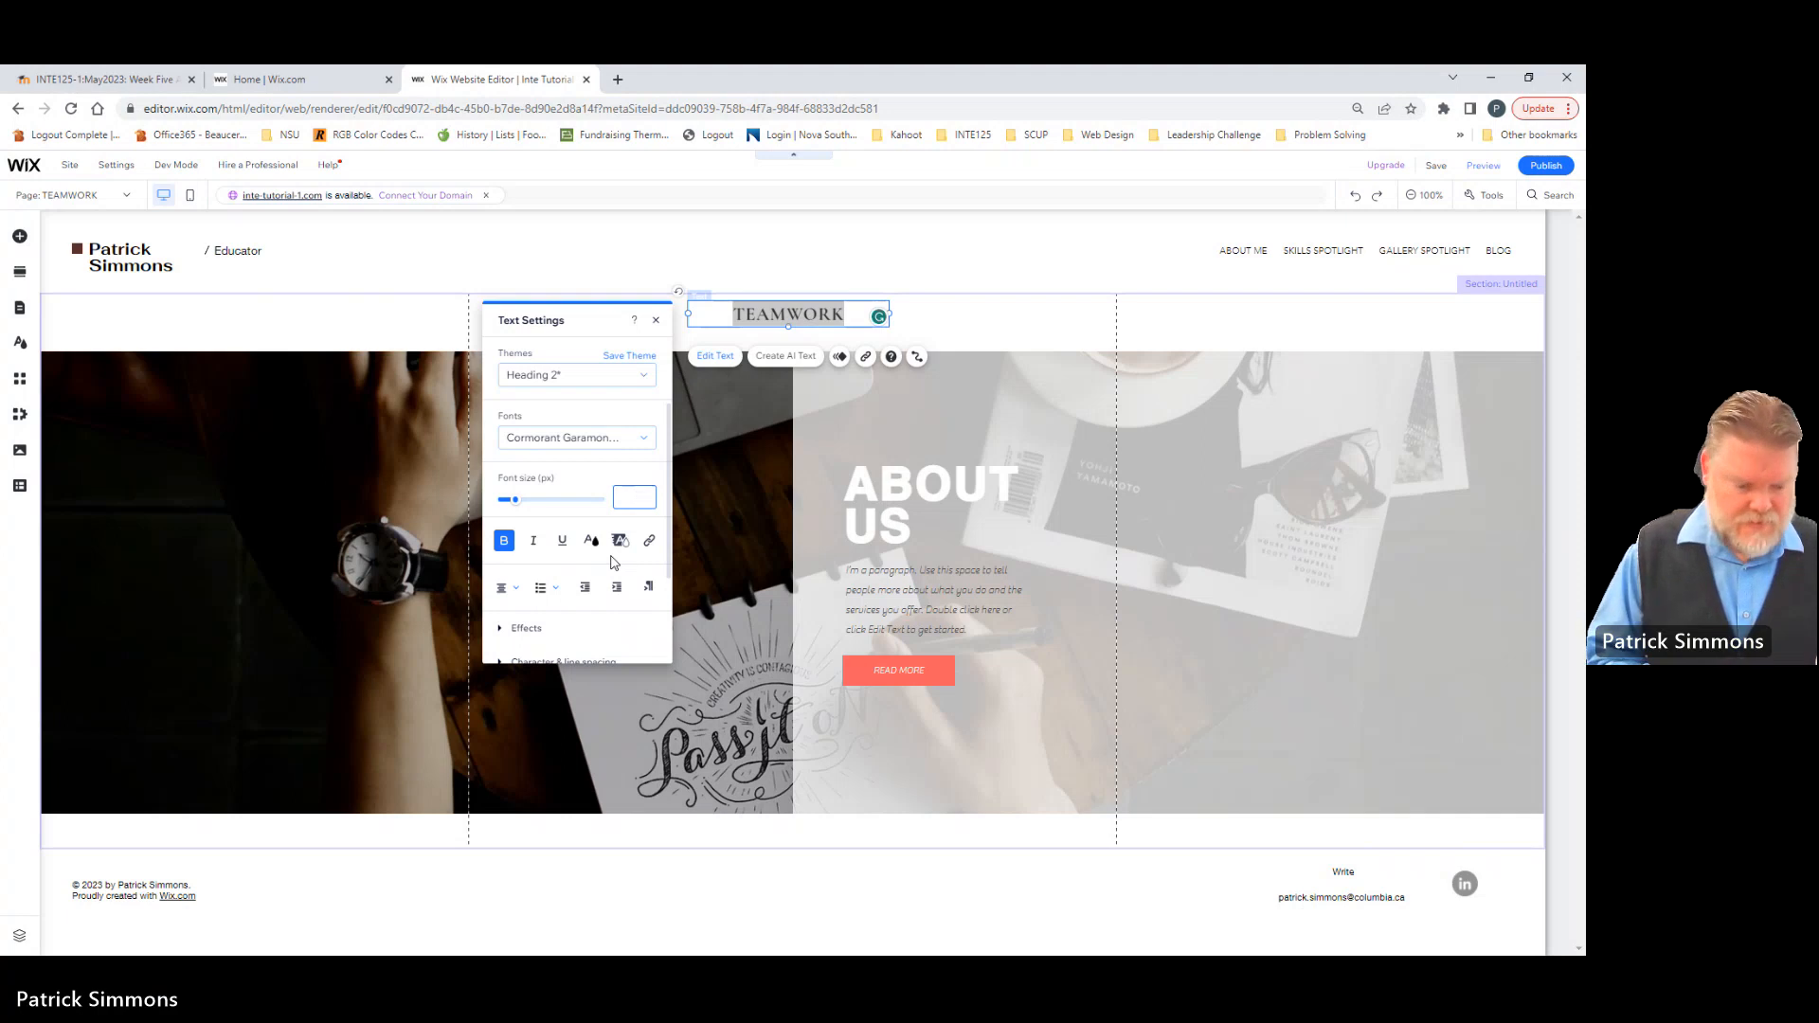
{"action": "type", "text": "36"}
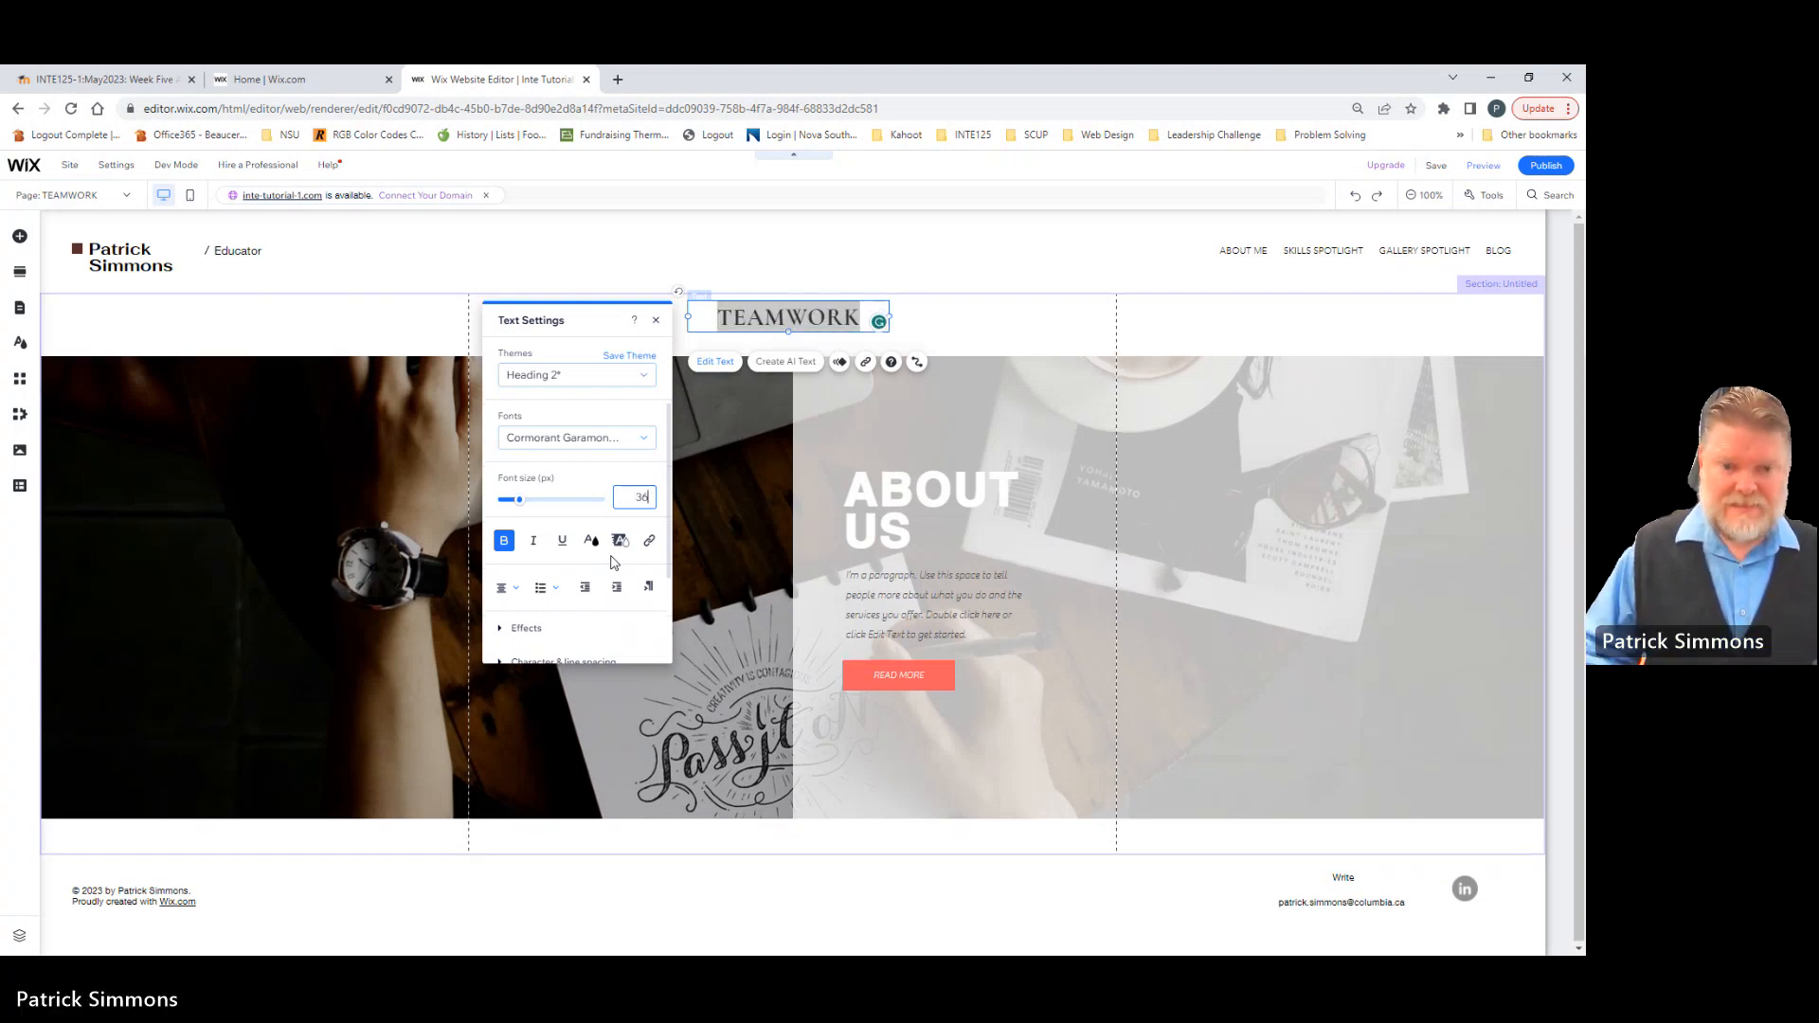
Step: Delete the ABOUT US heading, the placeholder paragraph and the READ MORE button from the strip's second column
{"action": "left_click", "coordinate": [1021, 341]}
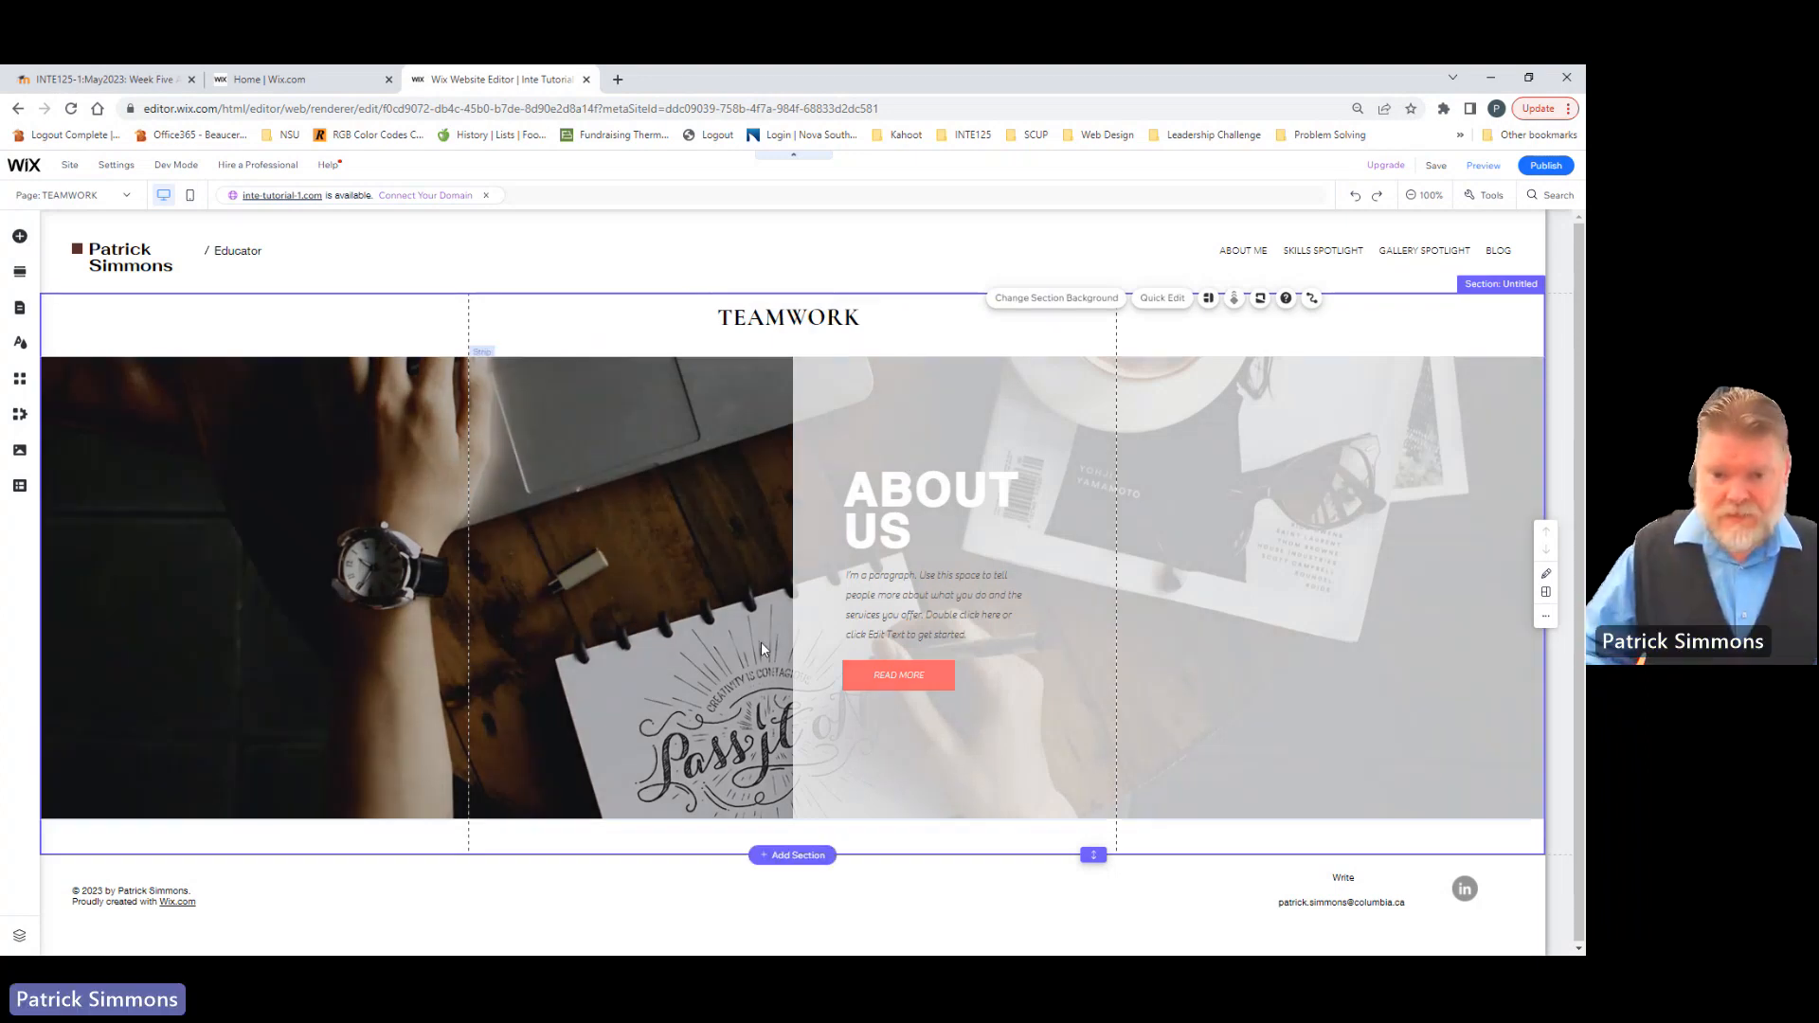
{"action": "left_click", "coordinate": [933, 506]}
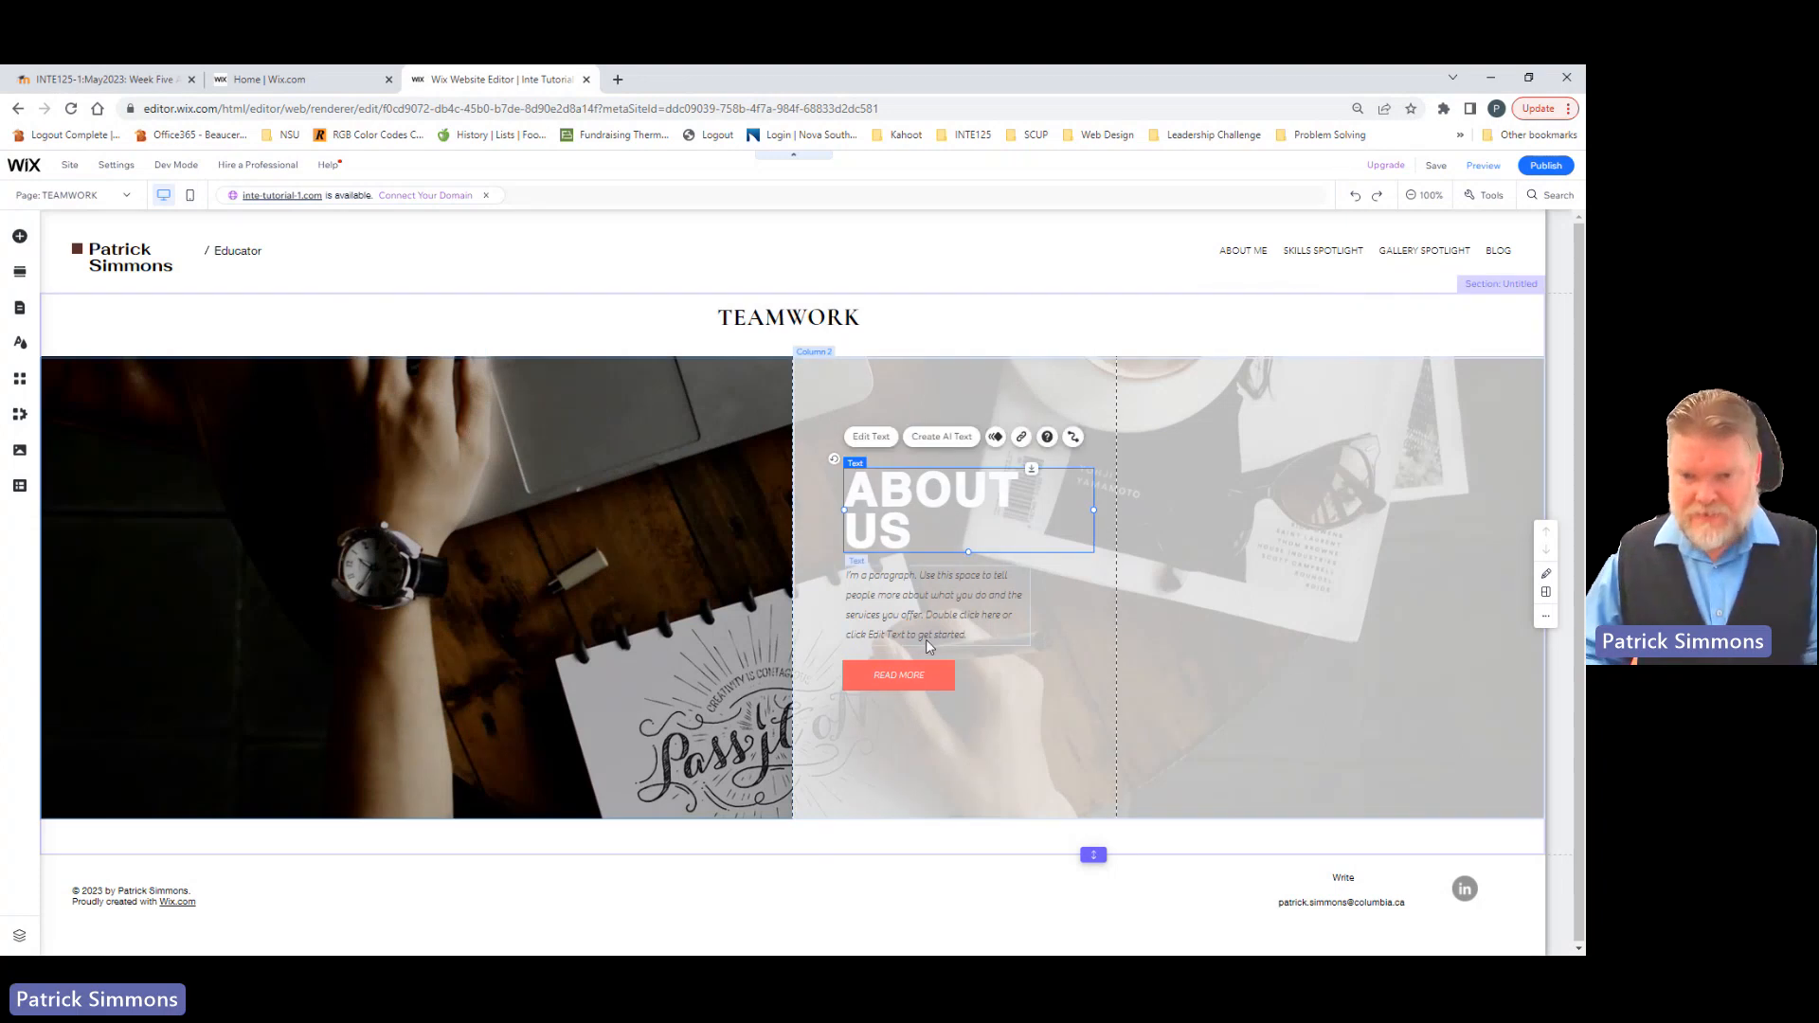
{"action": "key", "text": "Delete"}
{"action": "left_click", "coordinate": [893, 599]}
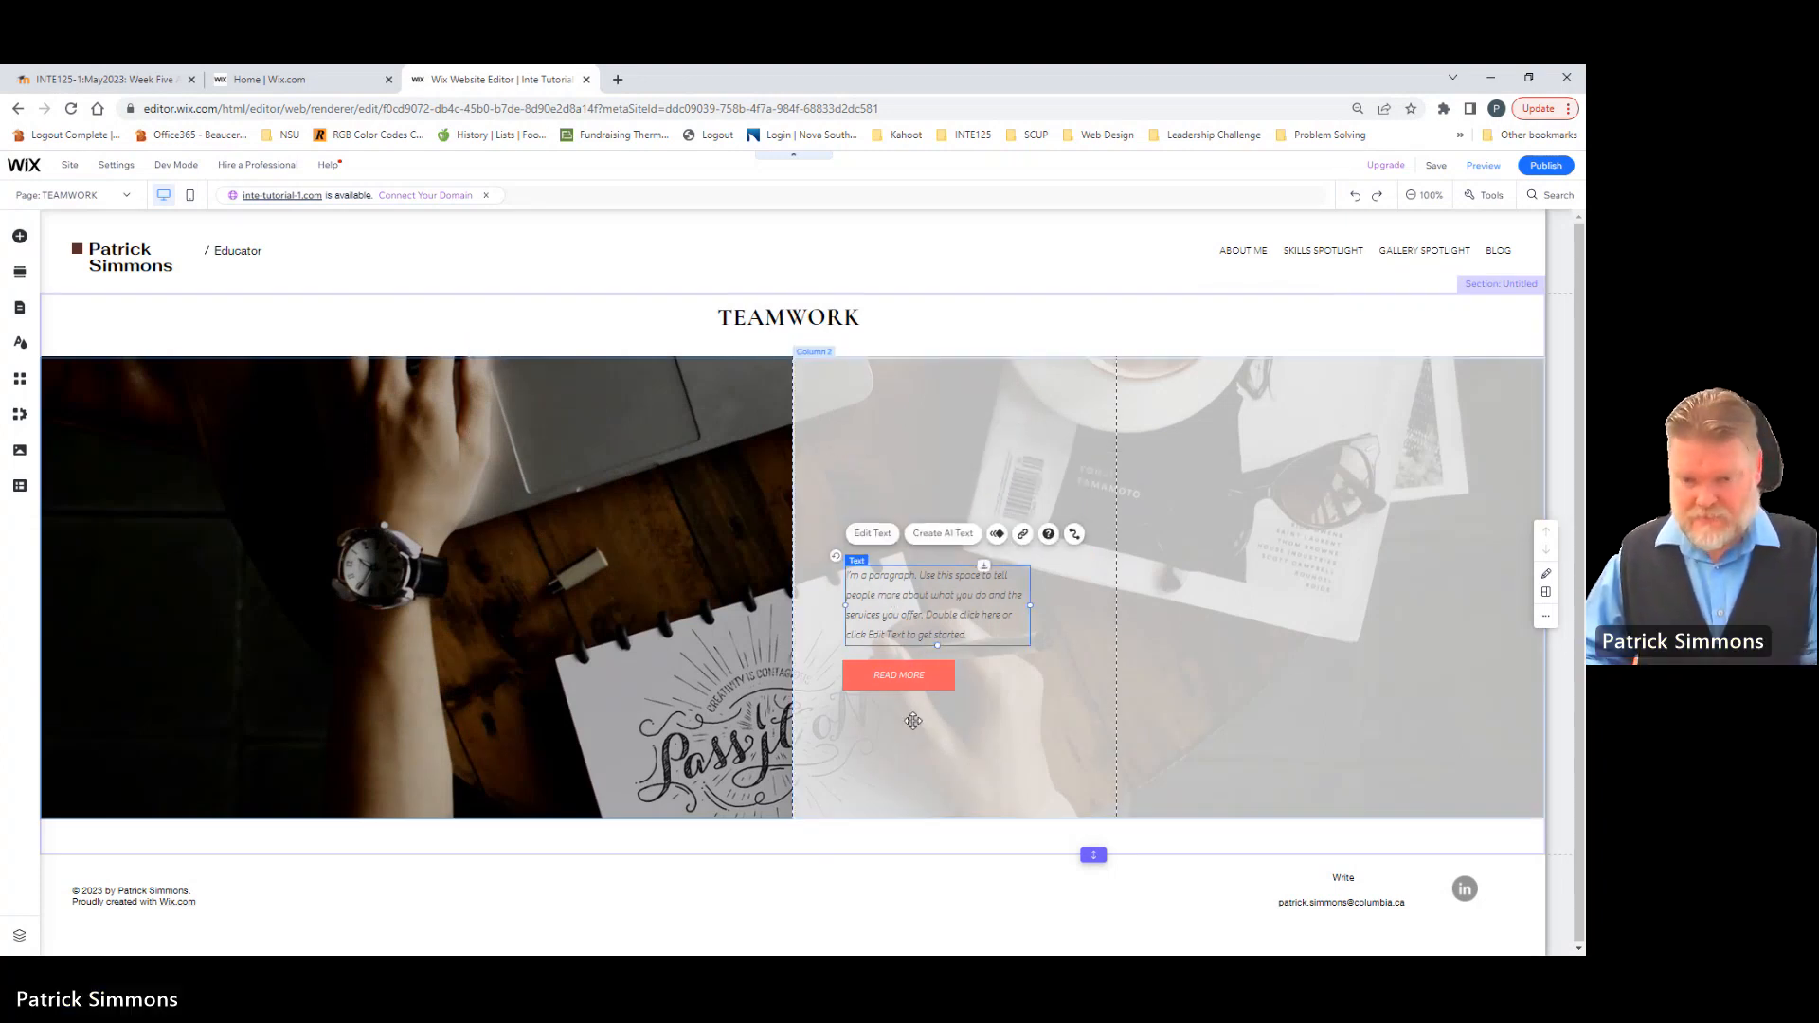
{"action": "key", "text": "Delete"}
{"action": "left_click", "coordinate": [896, 673]}
{"action": "key", "text": "Delete"}
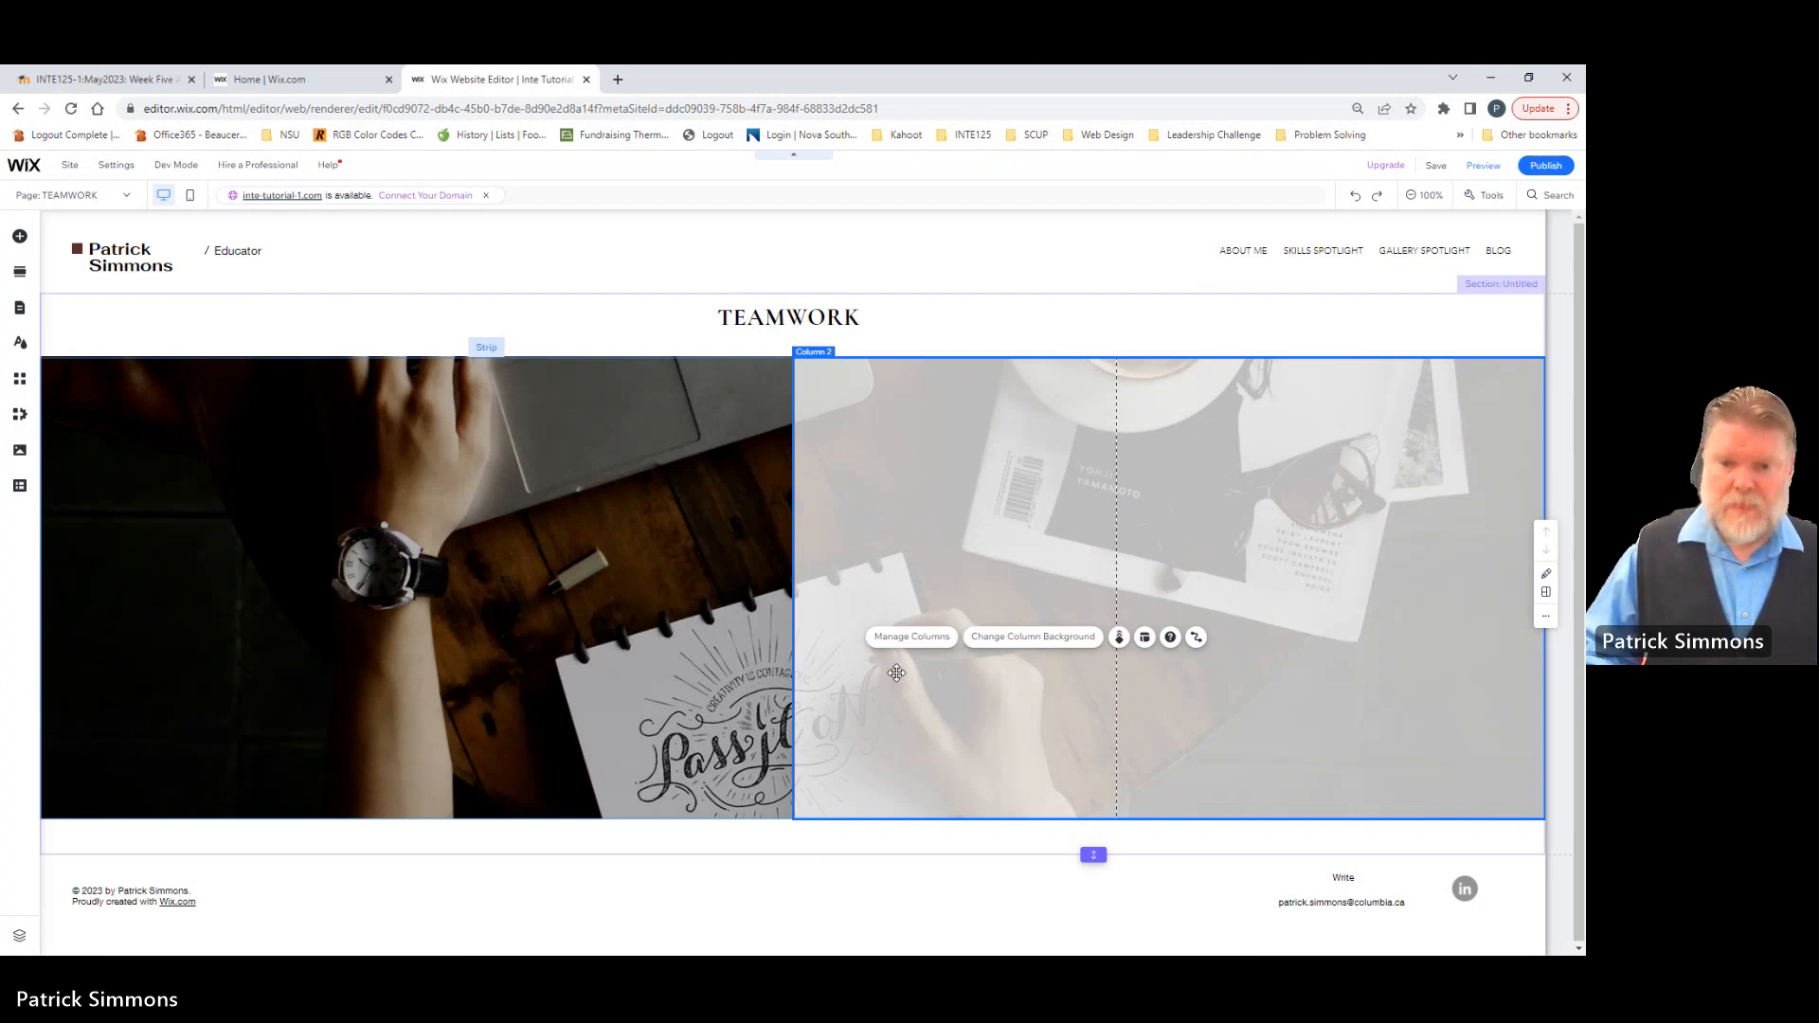
Step: Search Media from Wix for "BEES" and set the photo of bees on honeycomb as the strip's background image
{"action": "left_click", "coordinate": [650, 489]}
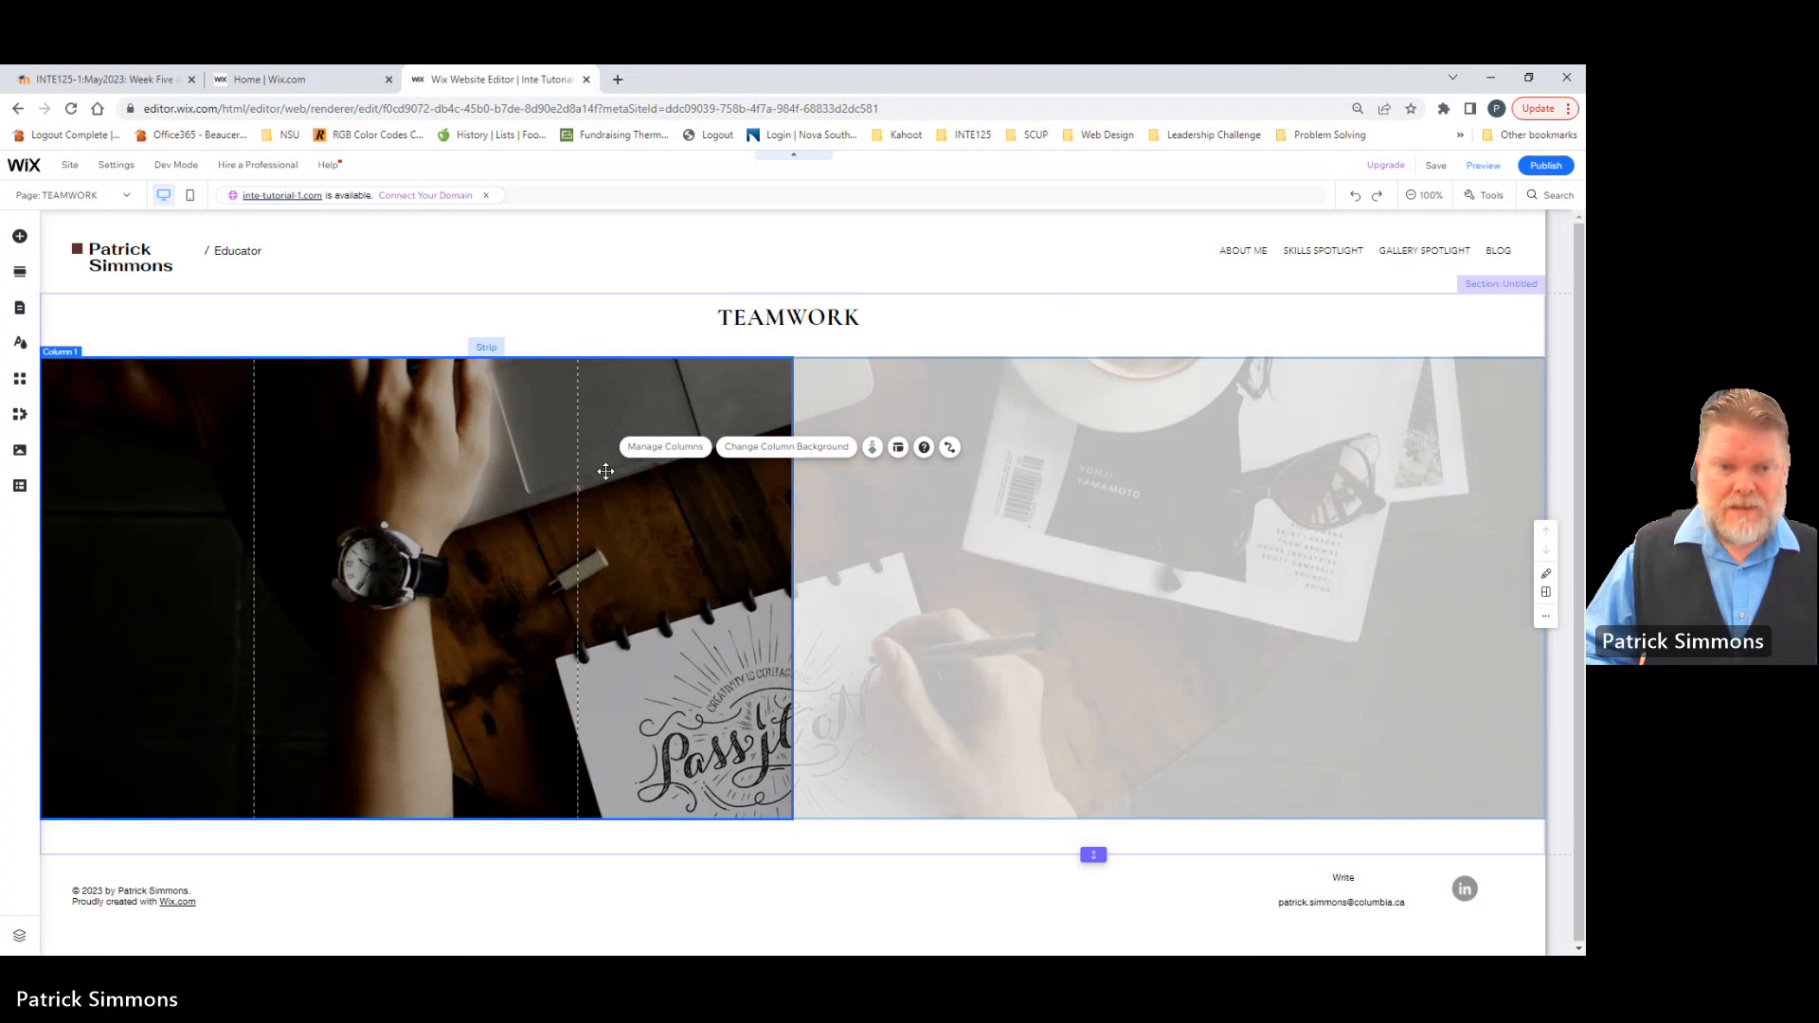
{"action": "left_click", "coordinate": [490, 349]}
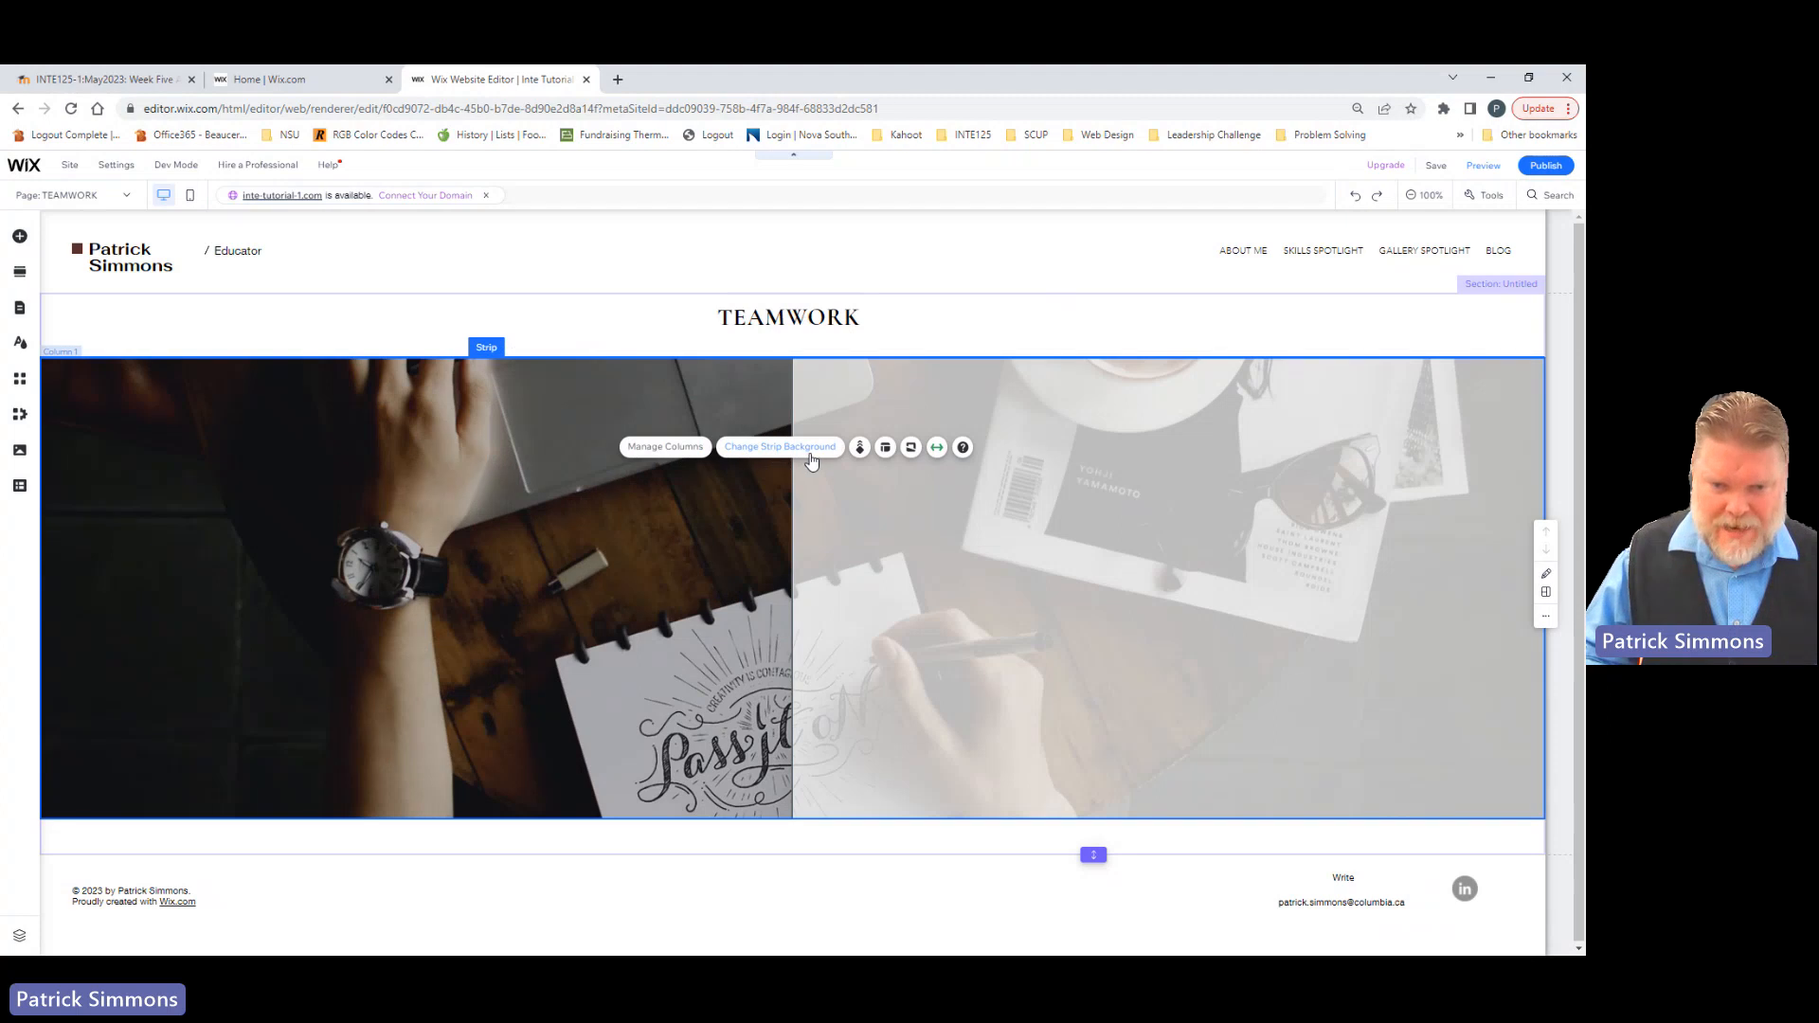
{"action": "left_click", "coordinate": [798, 455]}
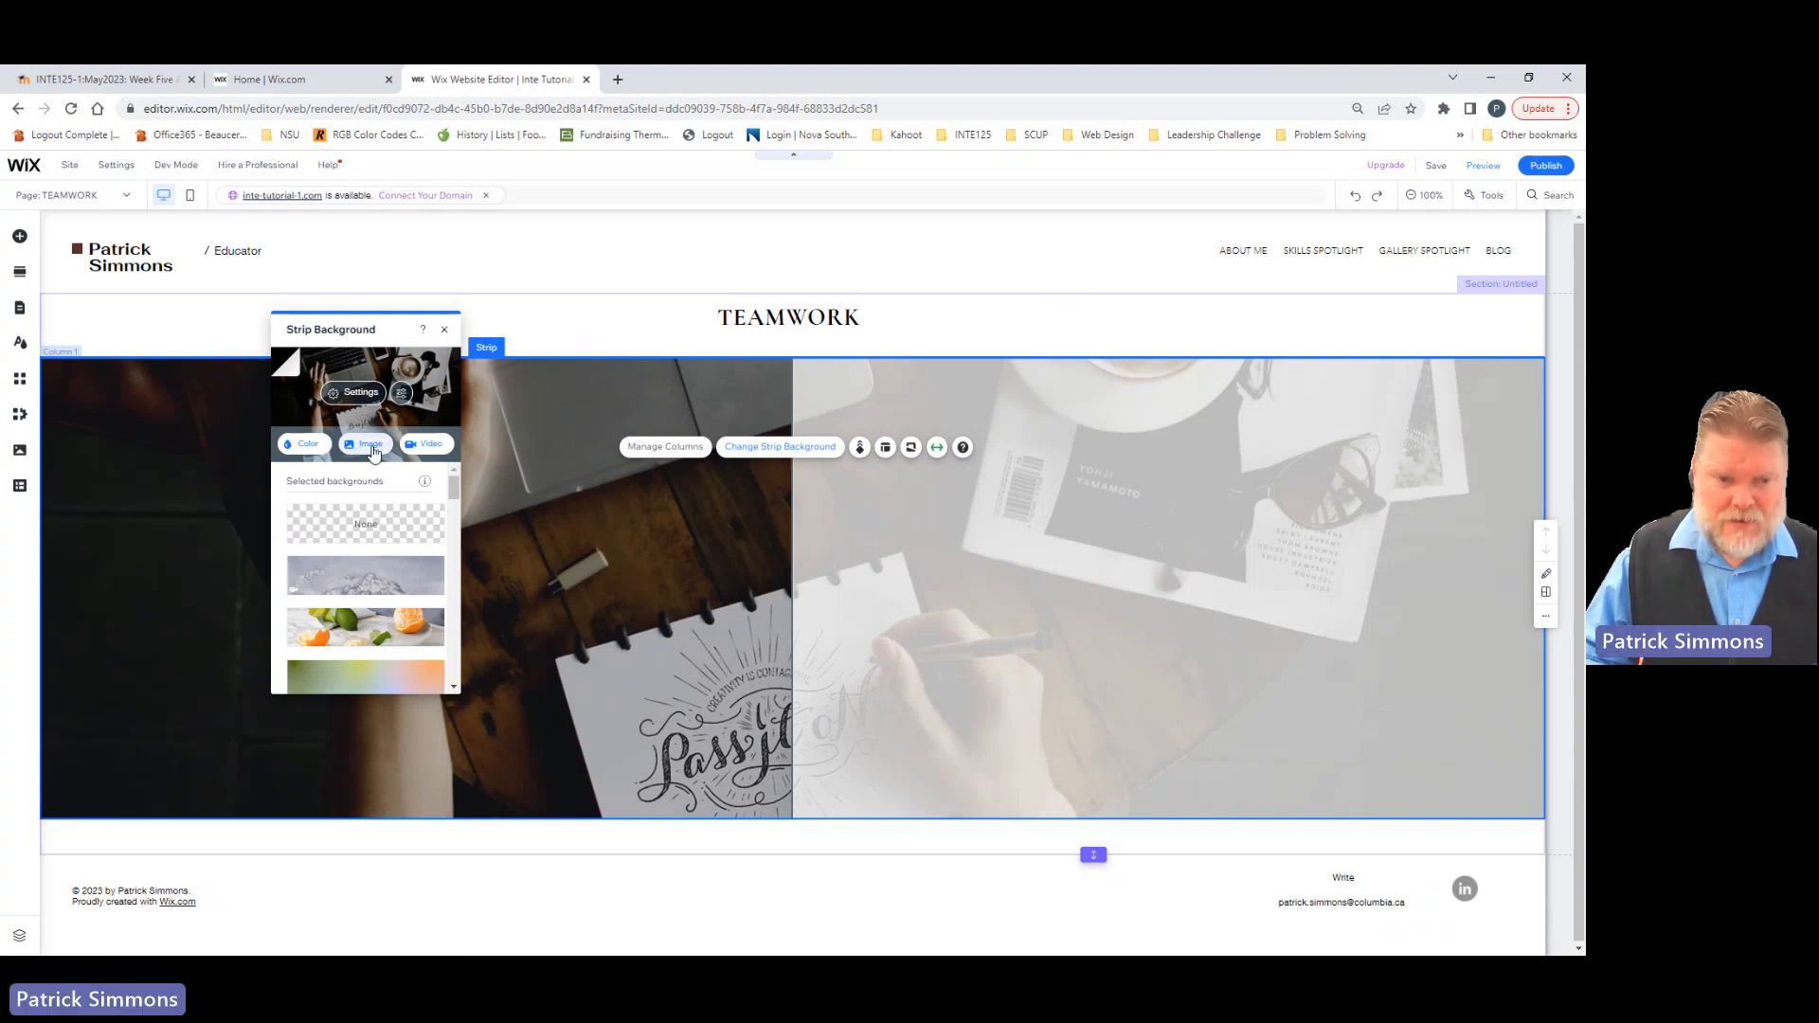
{"action": "left_click", "coordinate": [367, 454]}
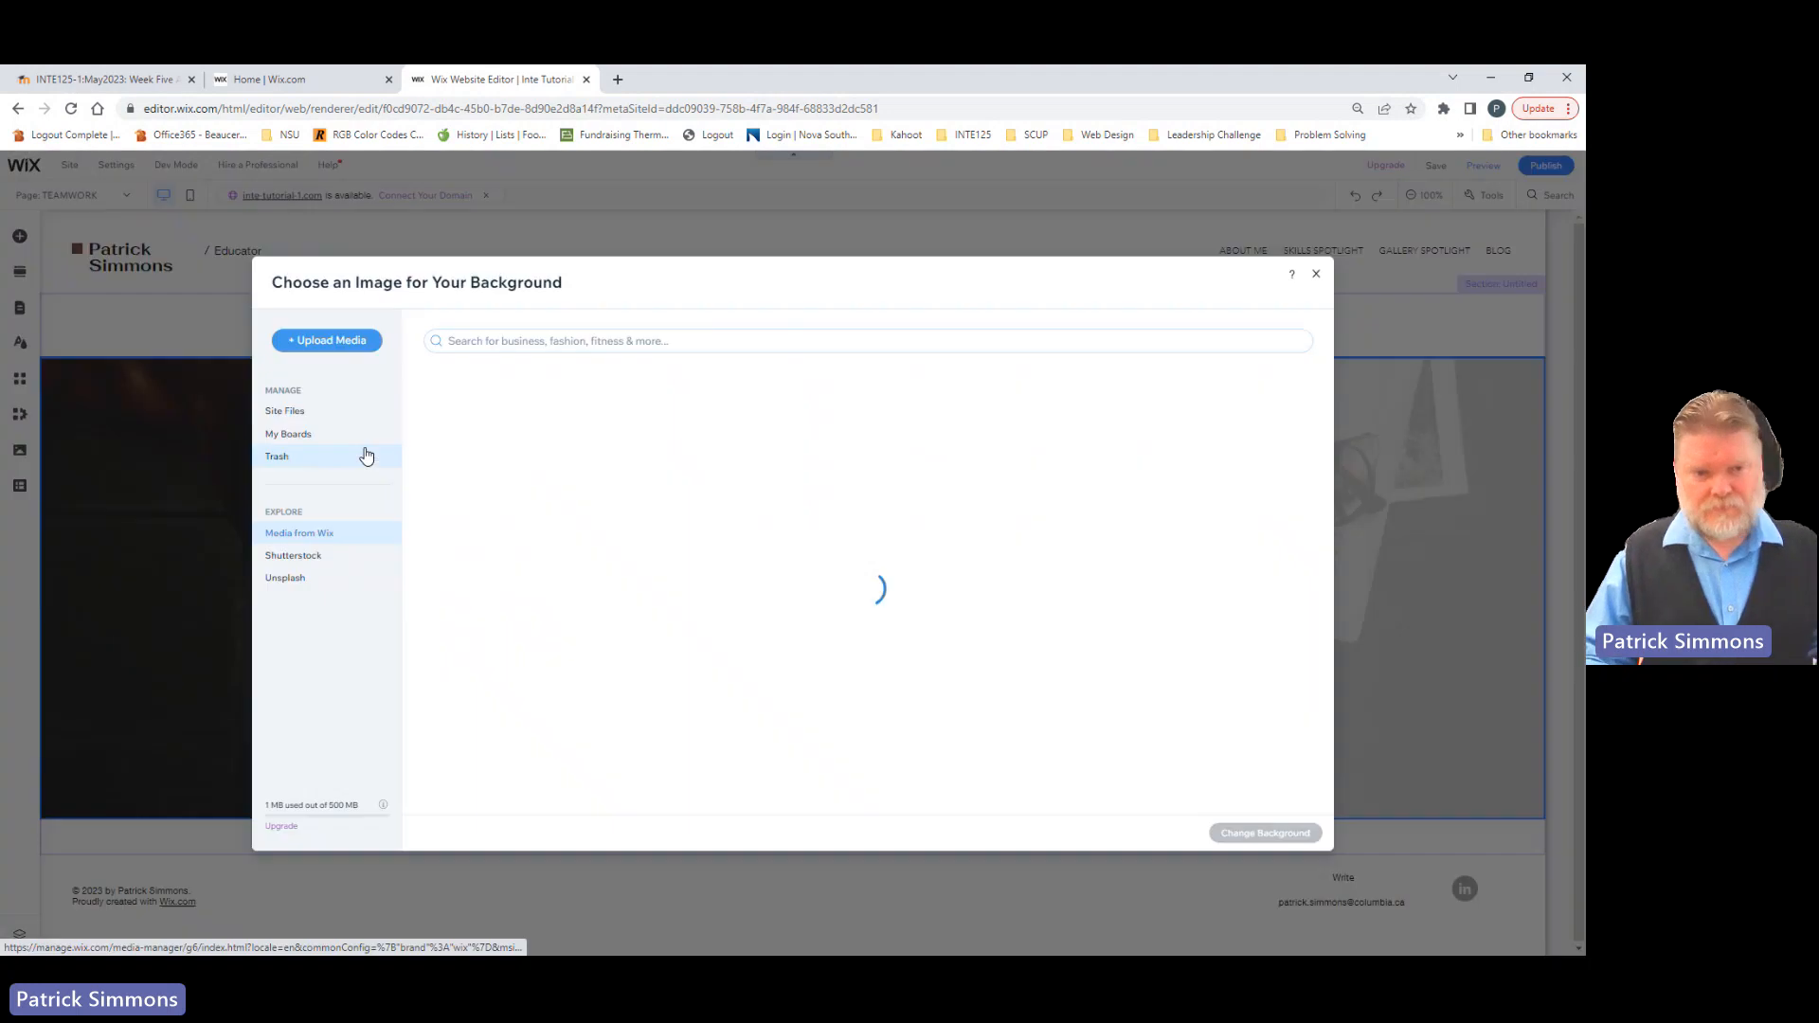
{"action": "left_click", "coordinate": [293, 537]}
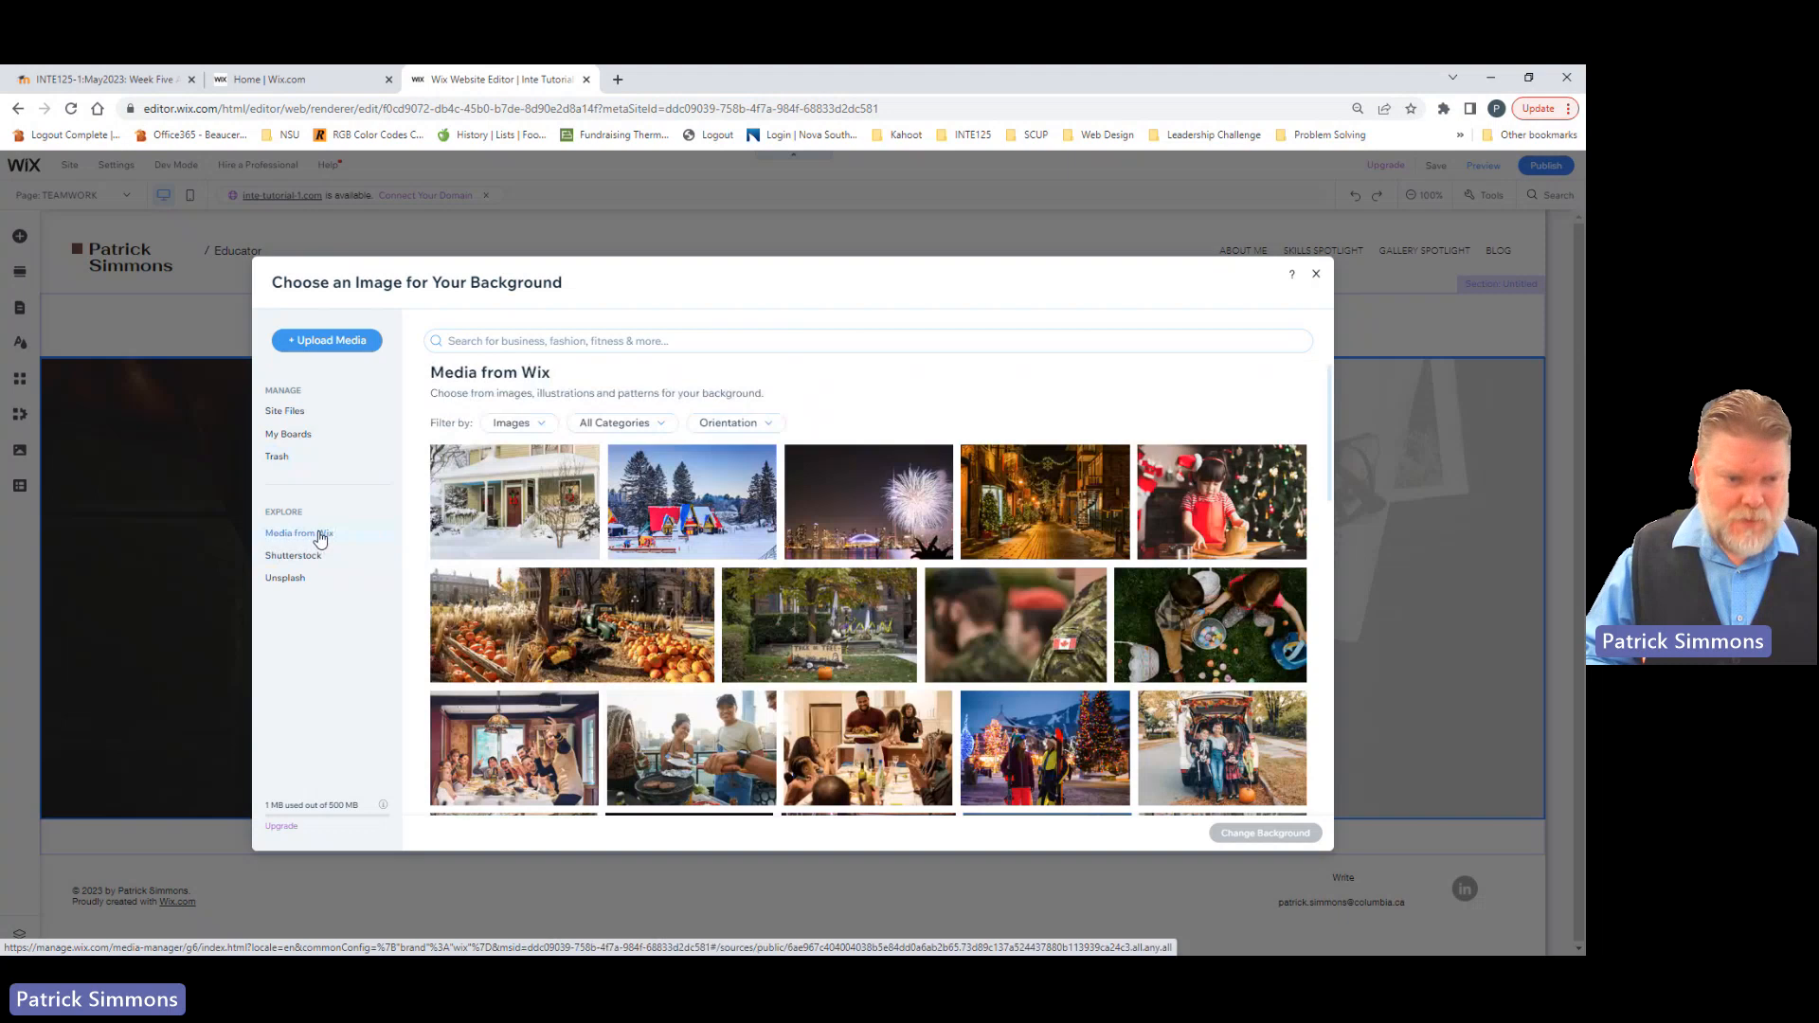
{"action": "left_click", "coordinate": [471, 345]}
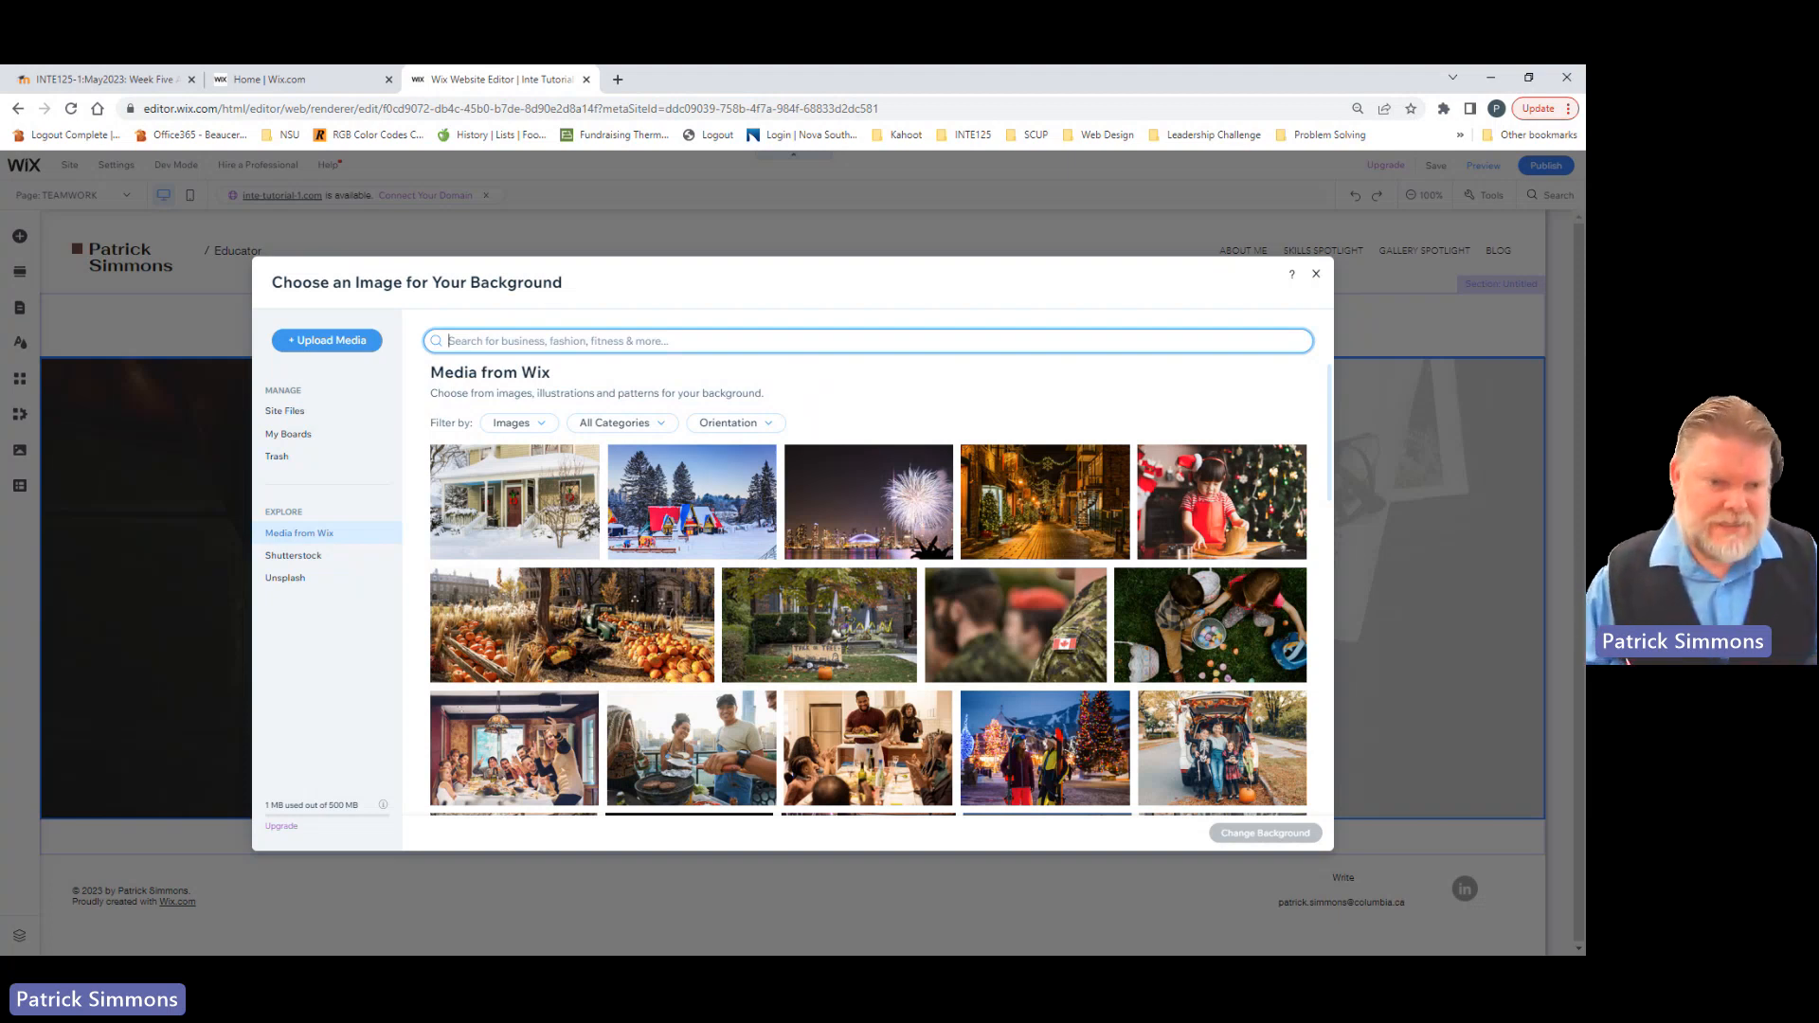
{"action": "type", "text": "BEES"}
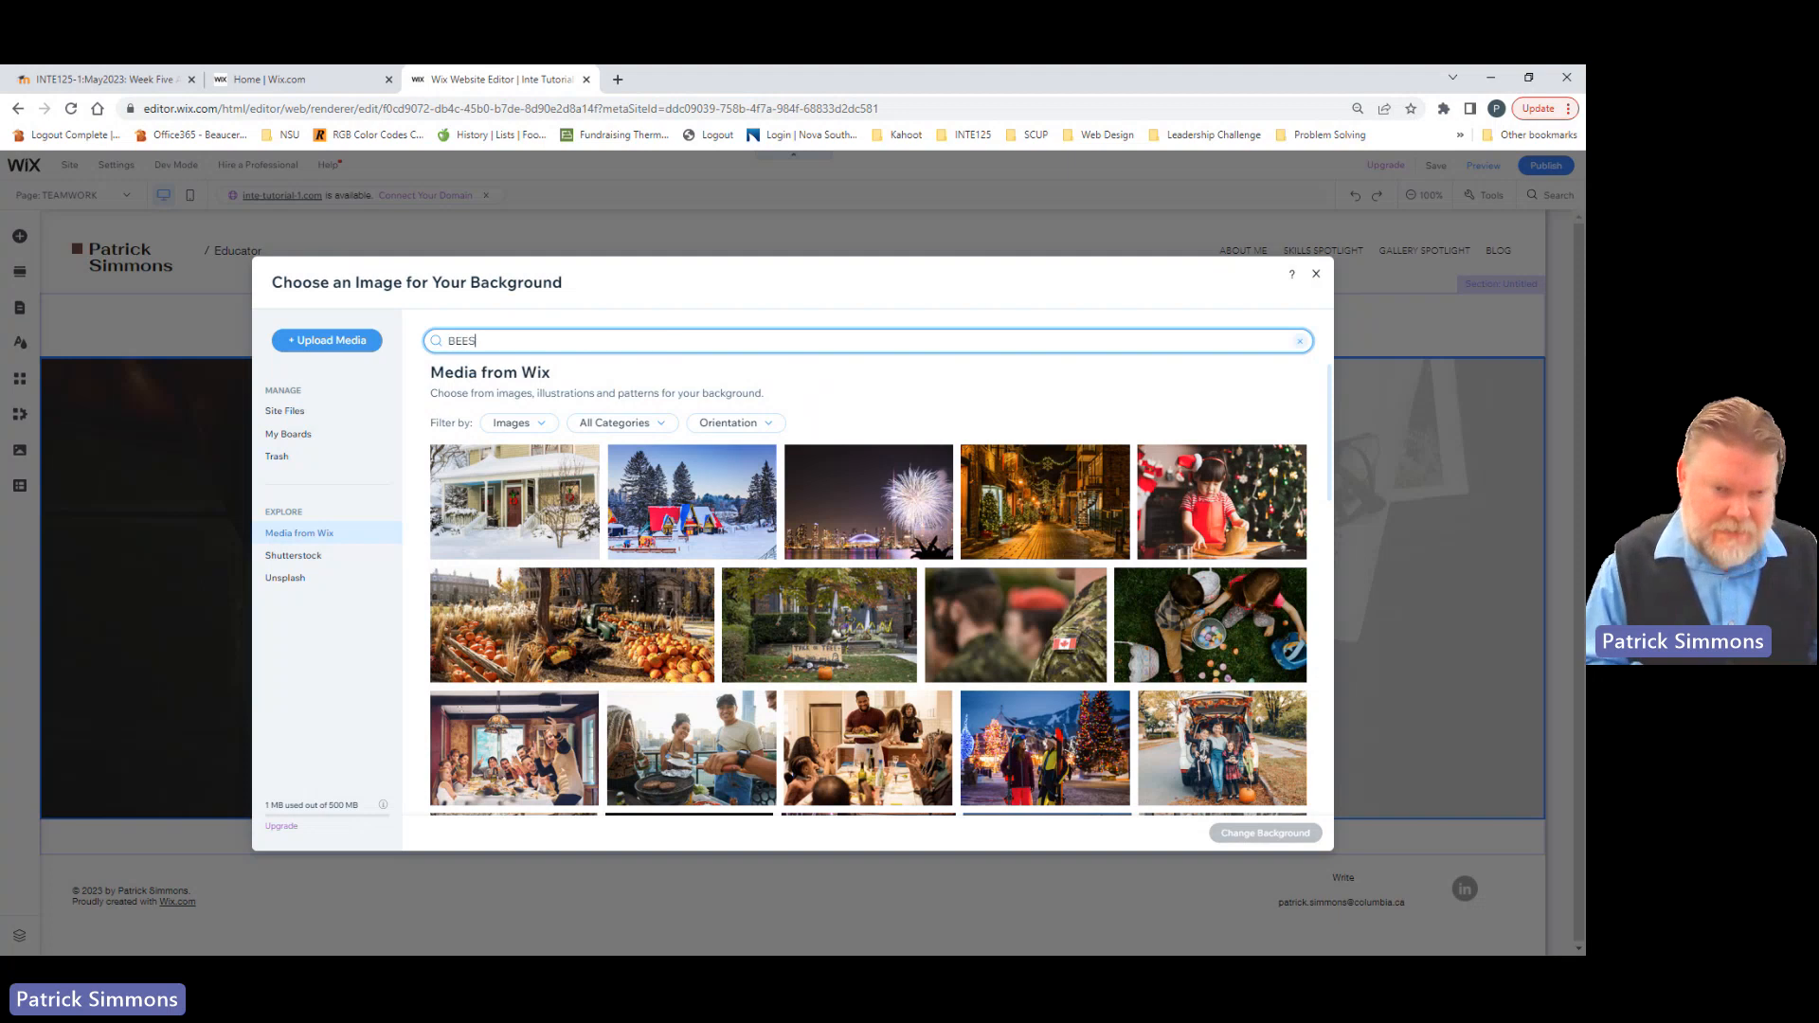
{"action": "key", "text": "Return"}
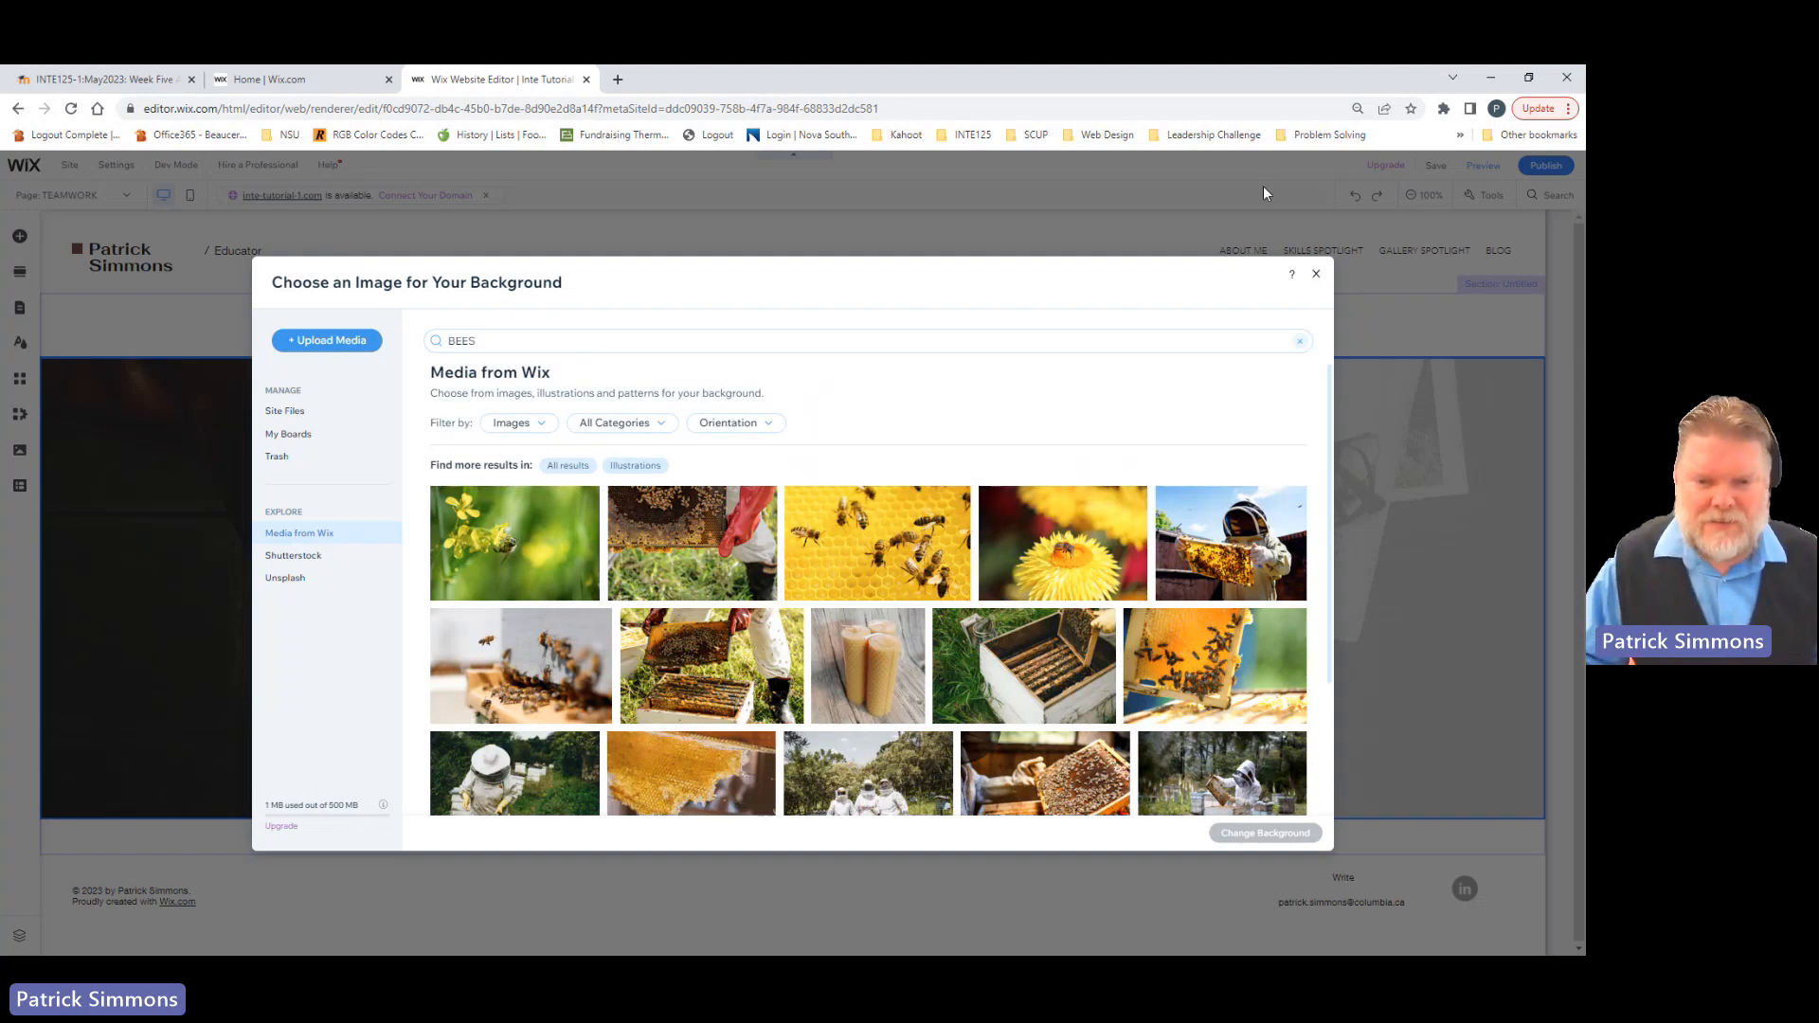
{"action": "left_click", "coordinate": [883, 575]}
{"action": "left_click", "coordinate": [1266, 841]}
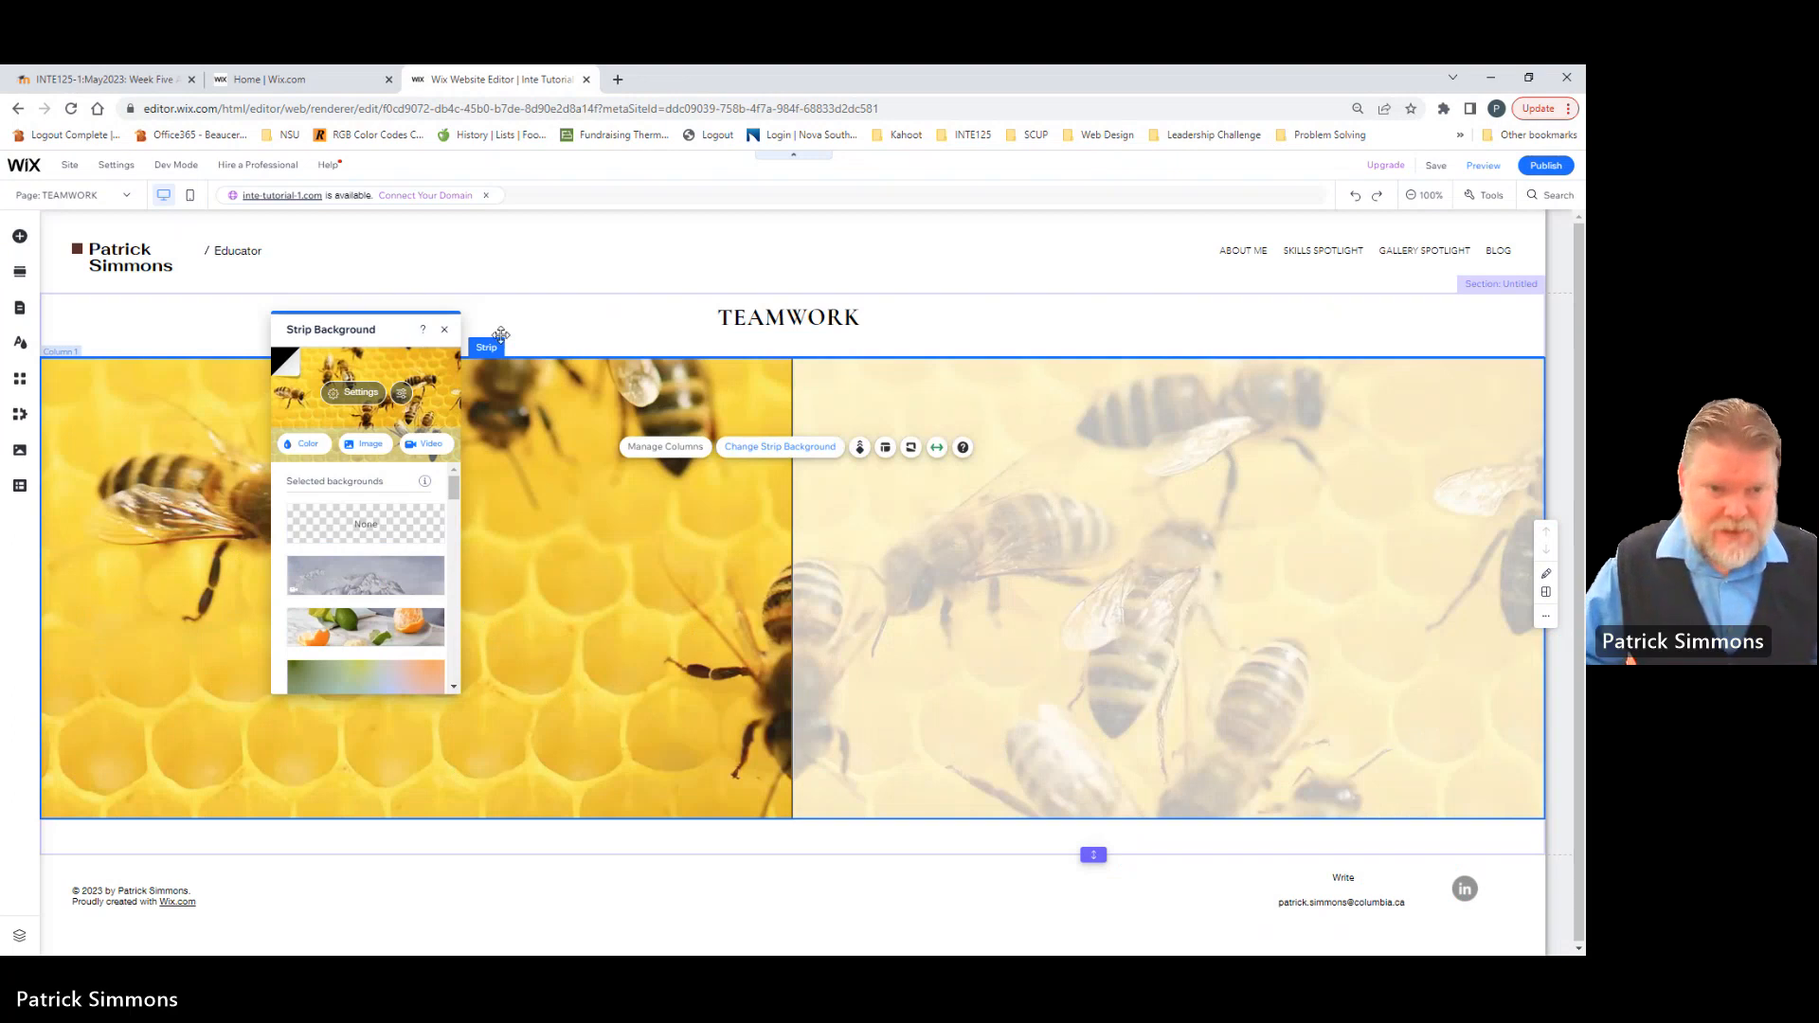
{"action": "left_click", "coordinate": [547, 339]}
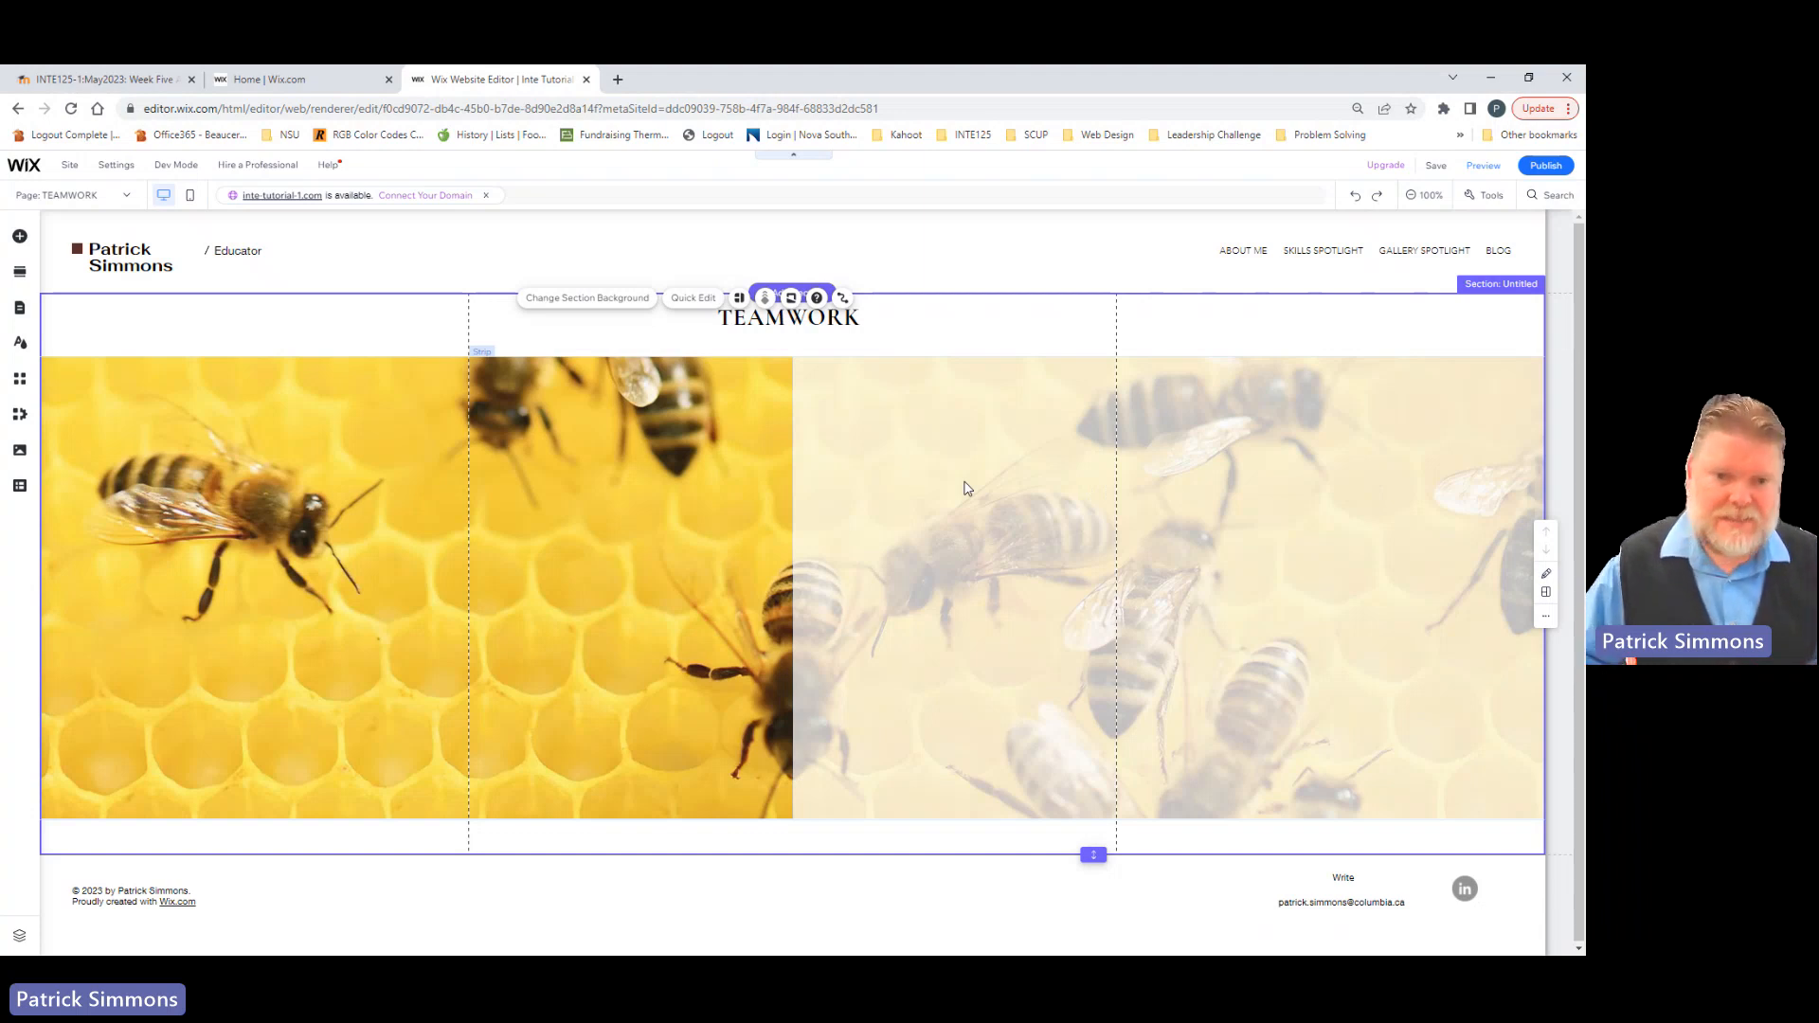
Step: Add a Classic Title text element at the upper edge of the strip's second column
{"action": "left_click", "coordinate": [18, 236]}
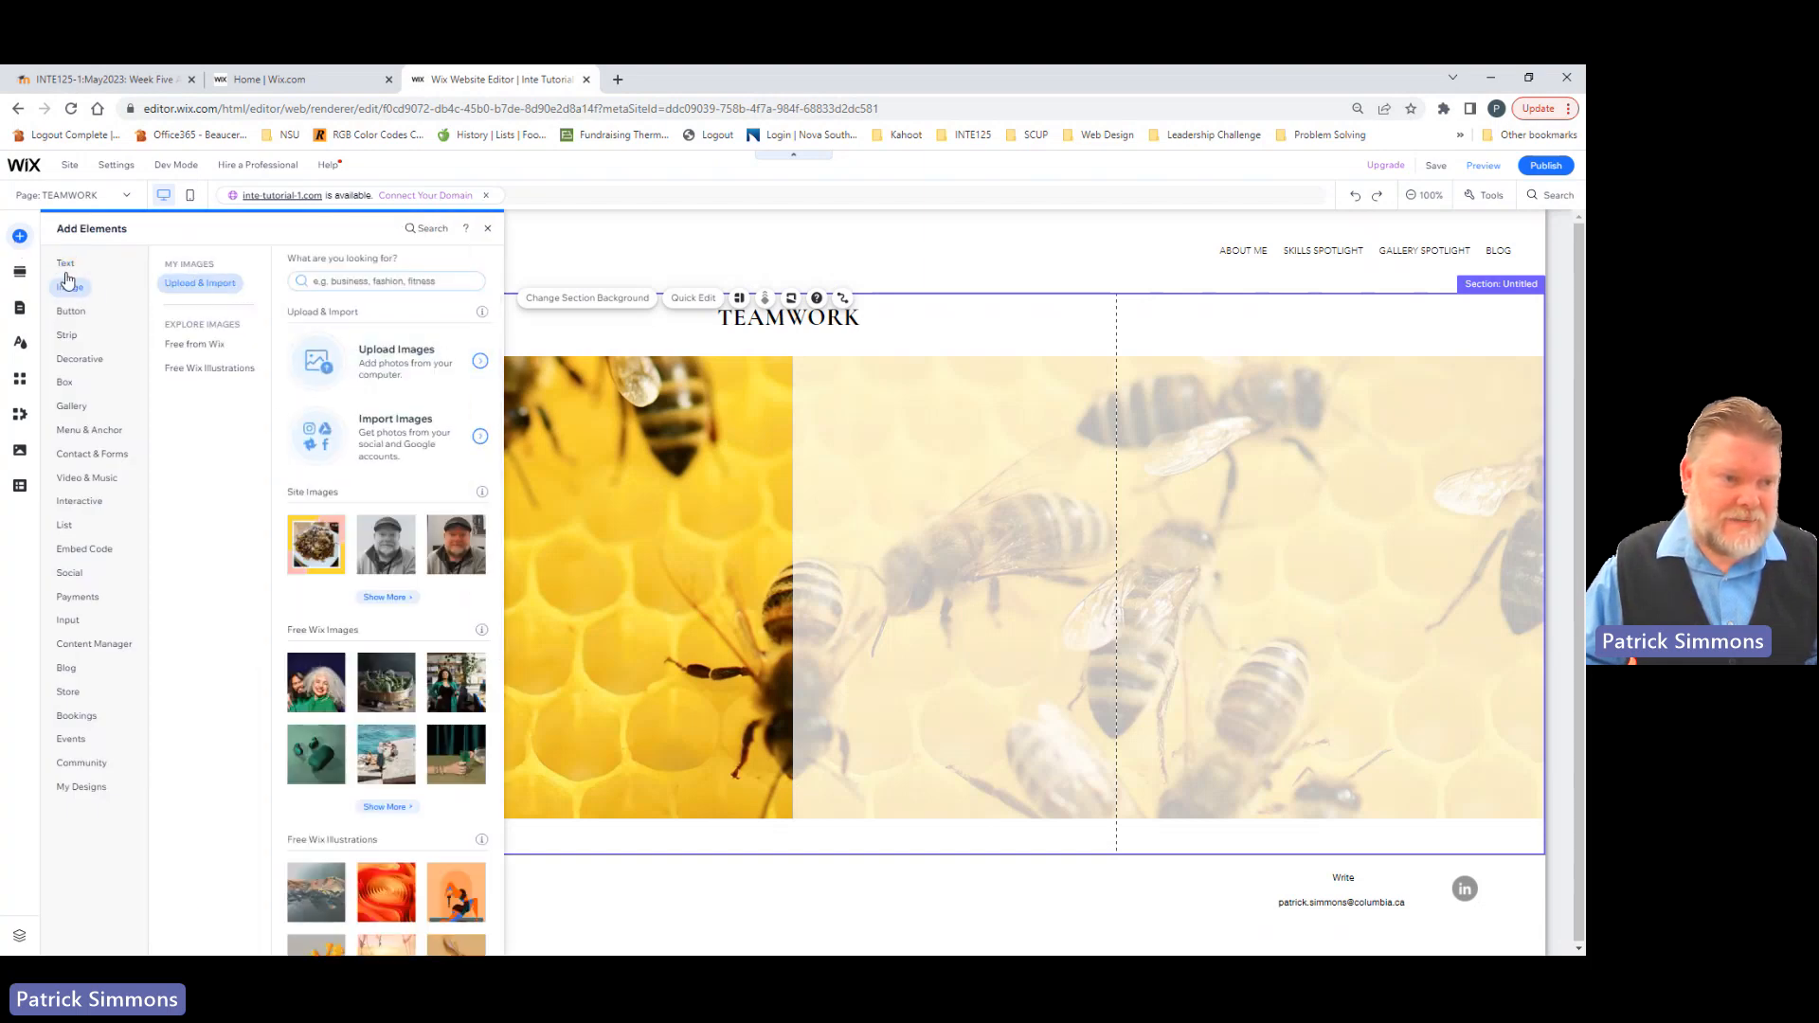
{"action": "mouse_move", "coordinate": [65, 271]}
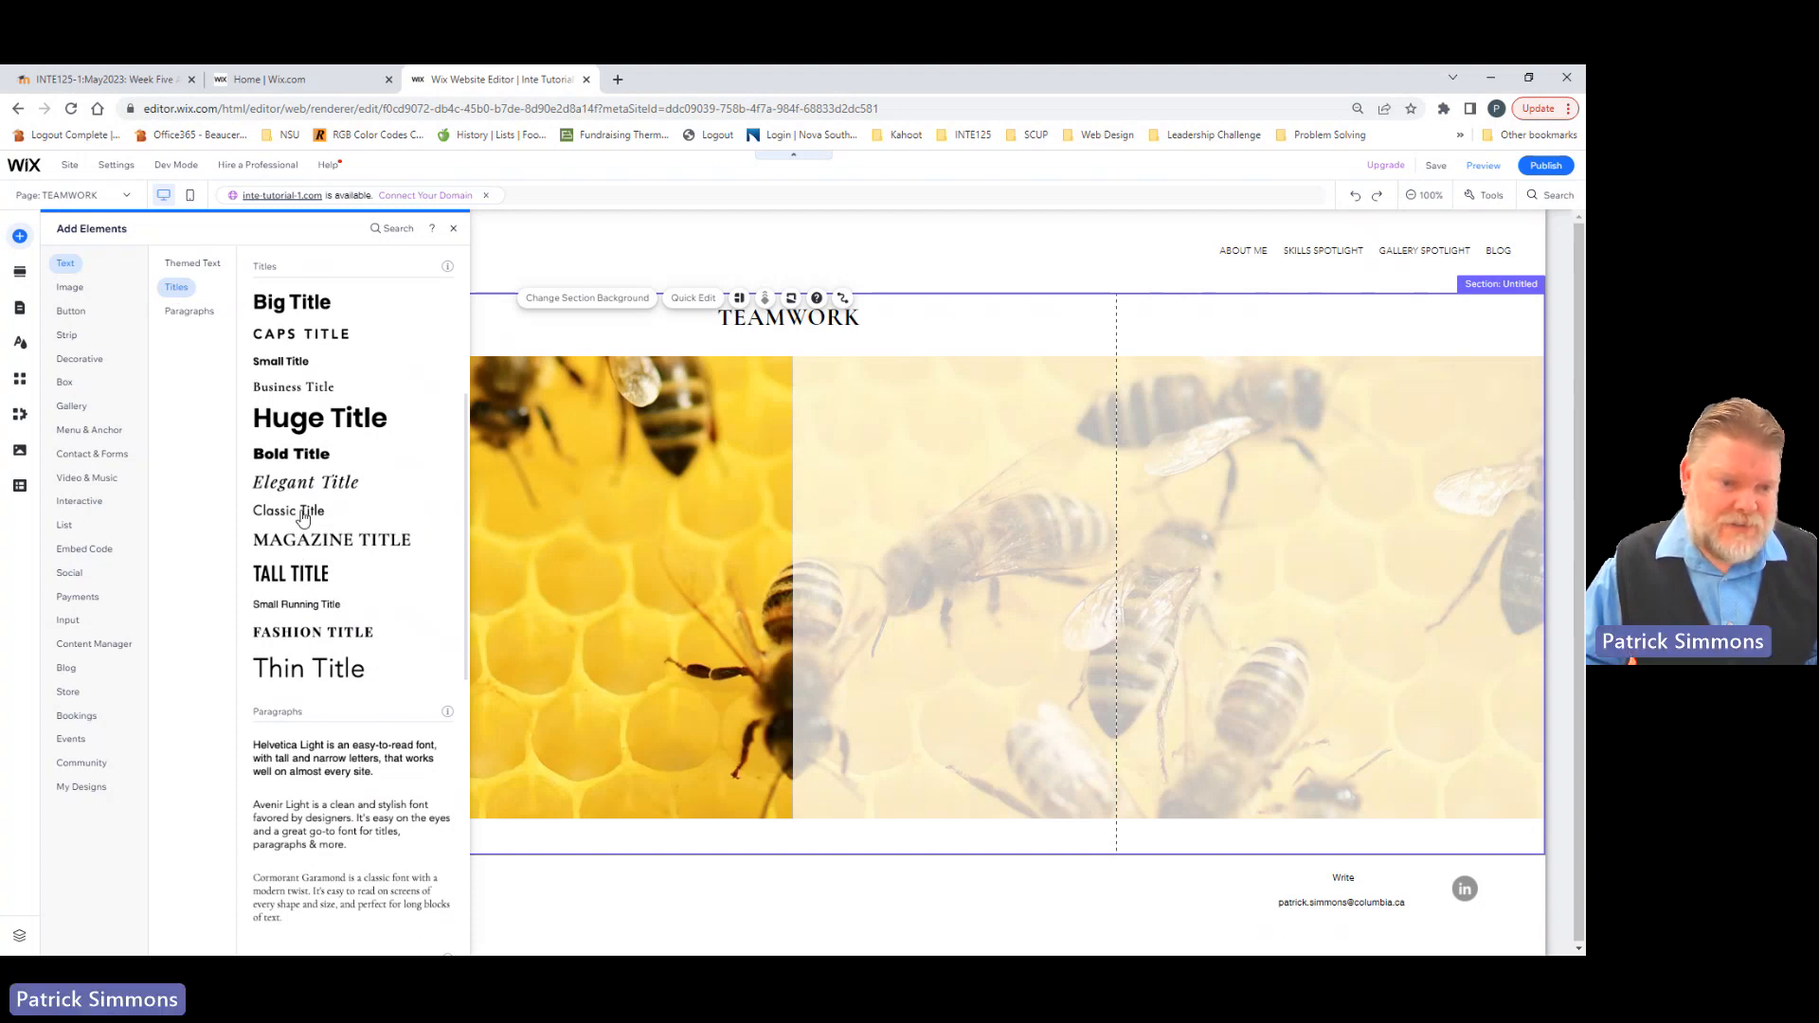
{"action": "left_click_drag", "start_coordinate": [302, 517], "coordinate": [867, 378]}
Step: Replace the Classic Title placeholder with "Business HR Course - Team Project May 2016"
{"action": "double_click", "coordinate": [868, 379]}
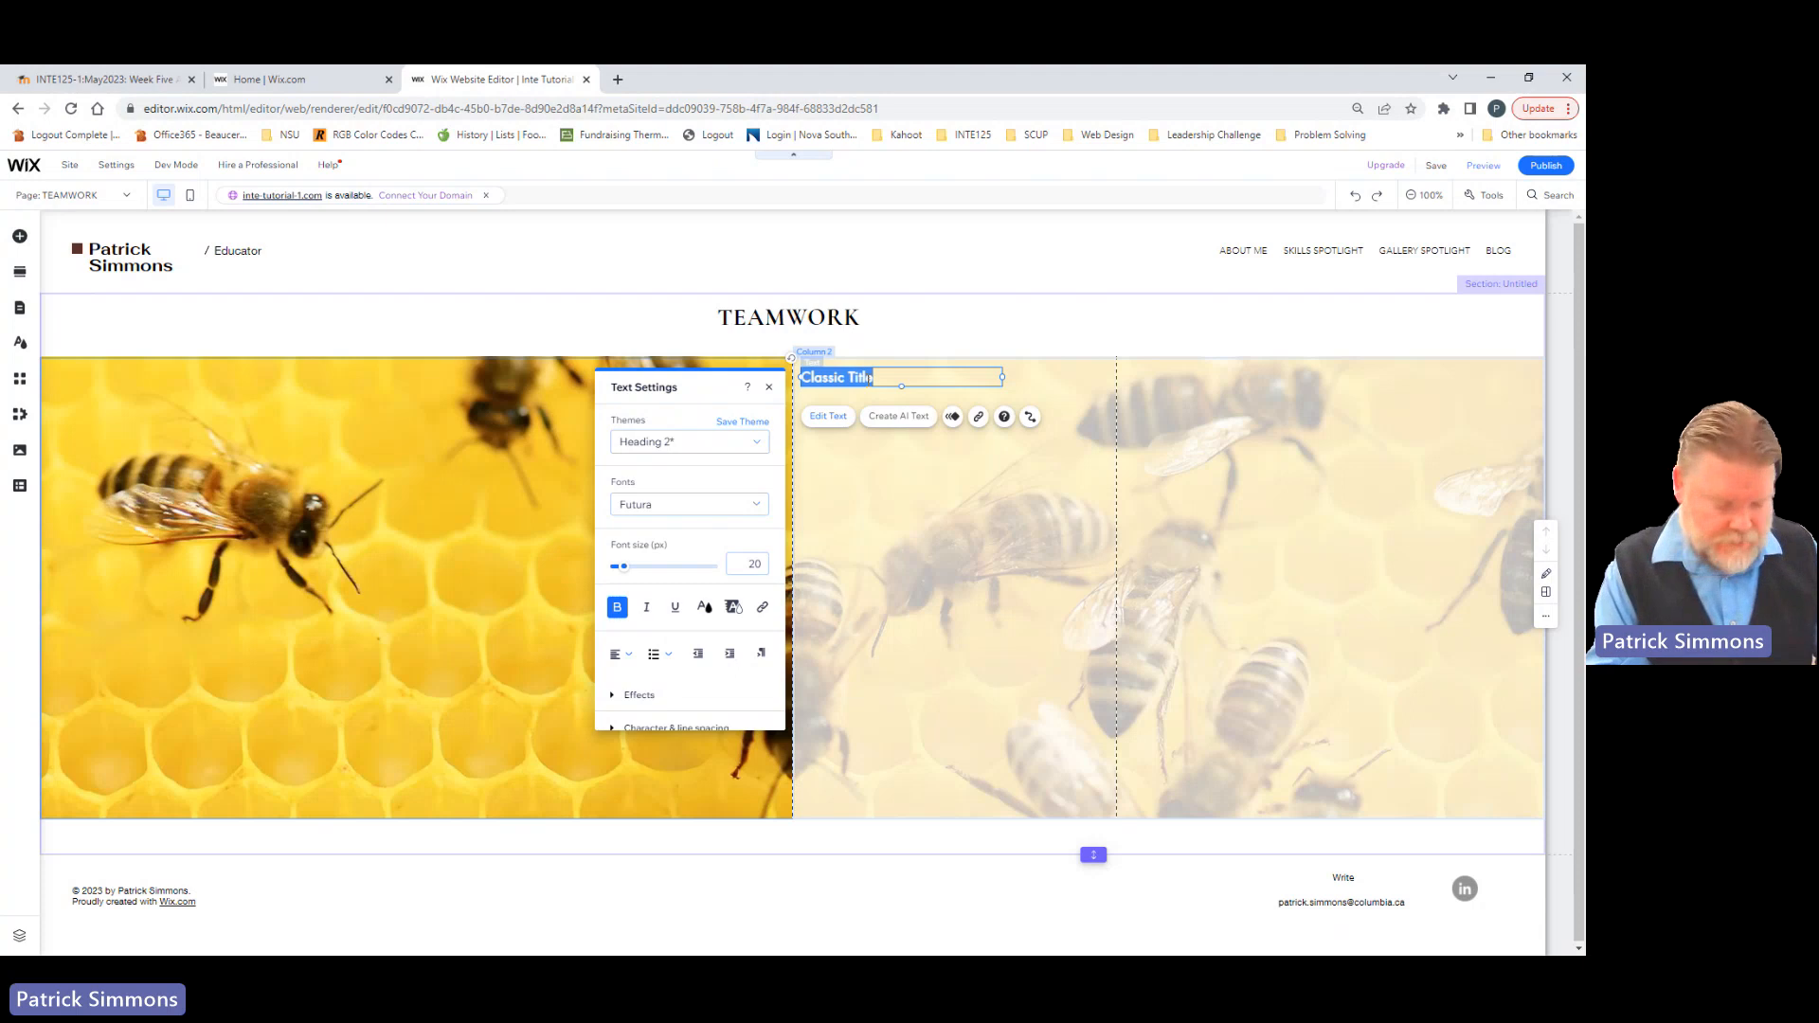
{"action": "type", "text": "Busi"}
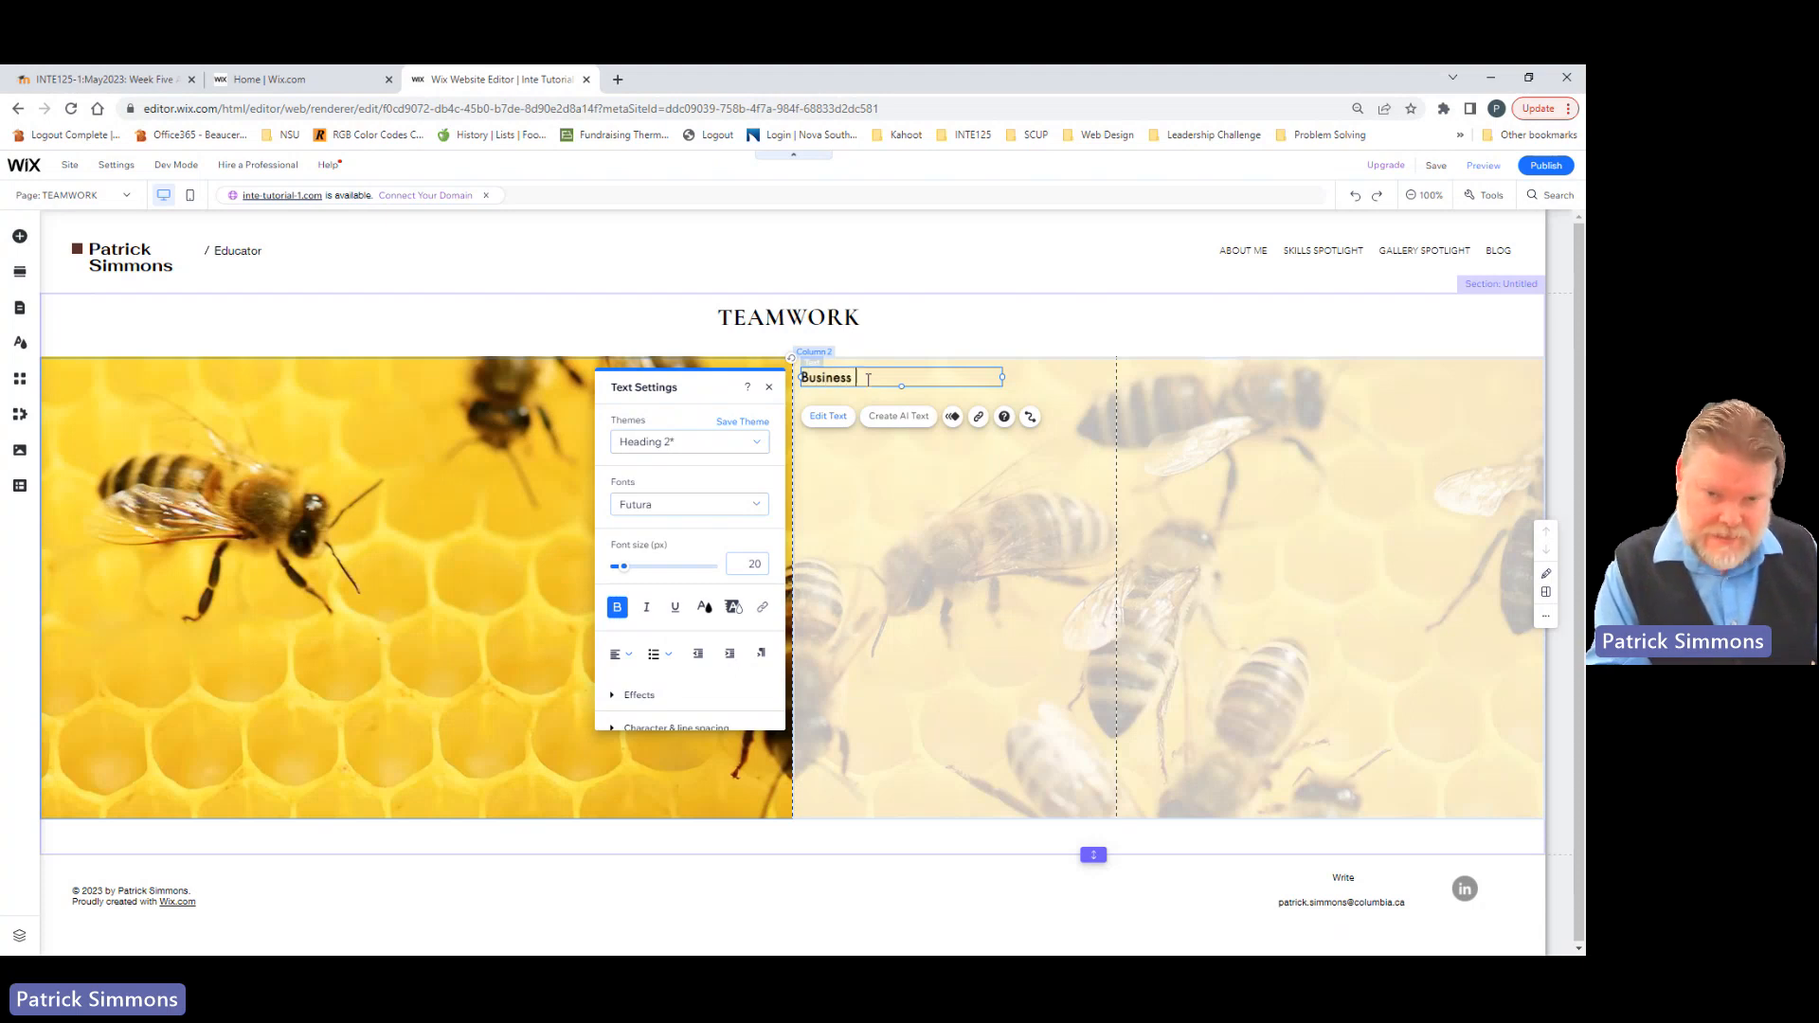
{"action": "type", "text": "ness "}
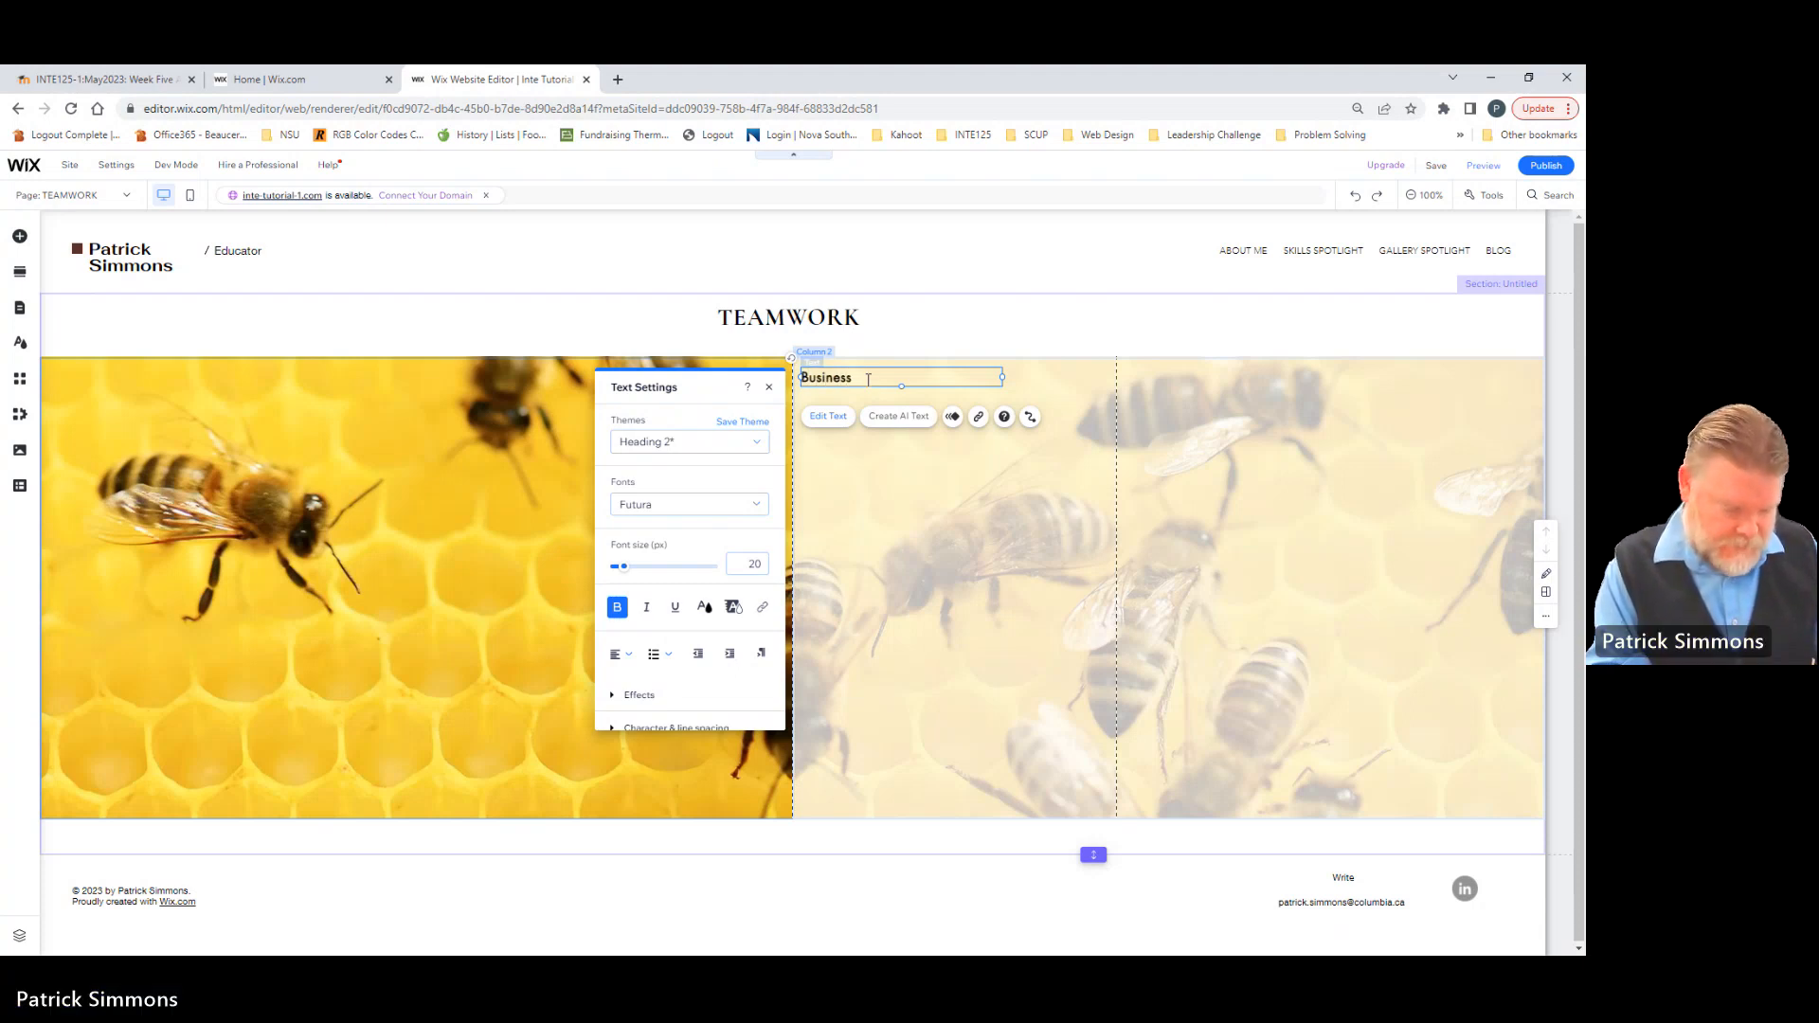
{"action": "type", "text": "HR Course - "}
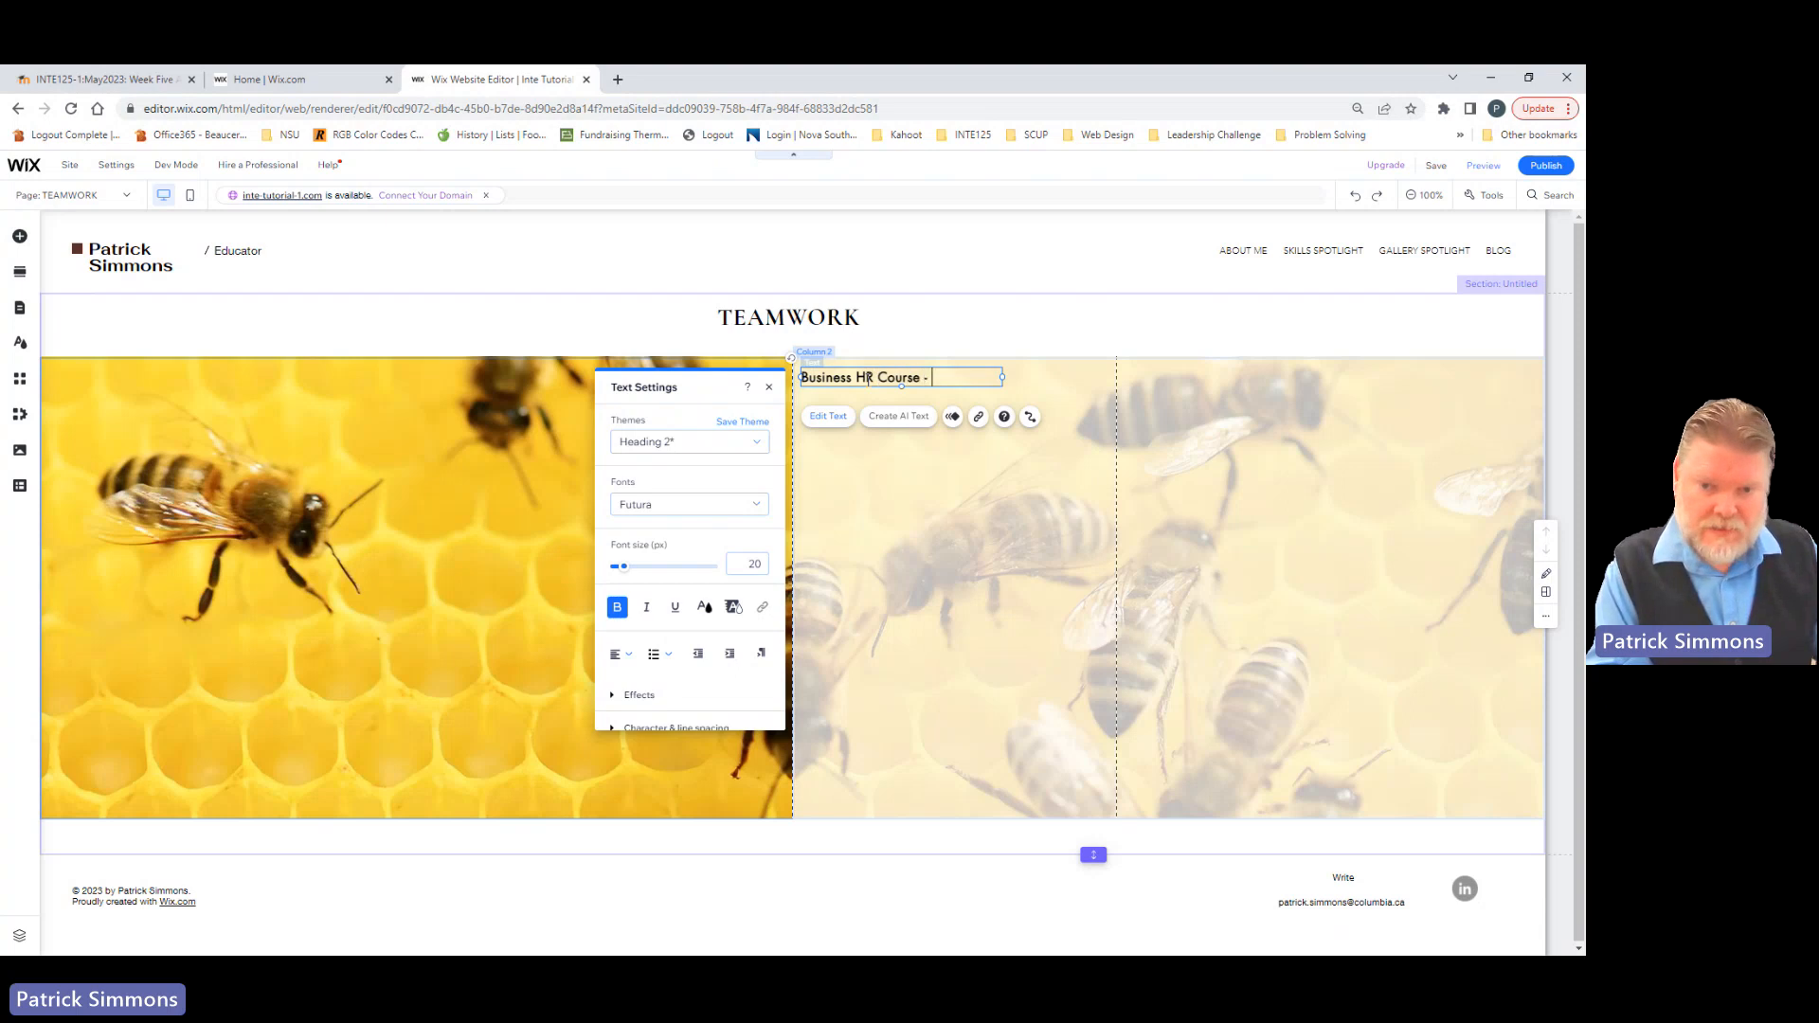
{"action": "type", "text": "Team Pro"}
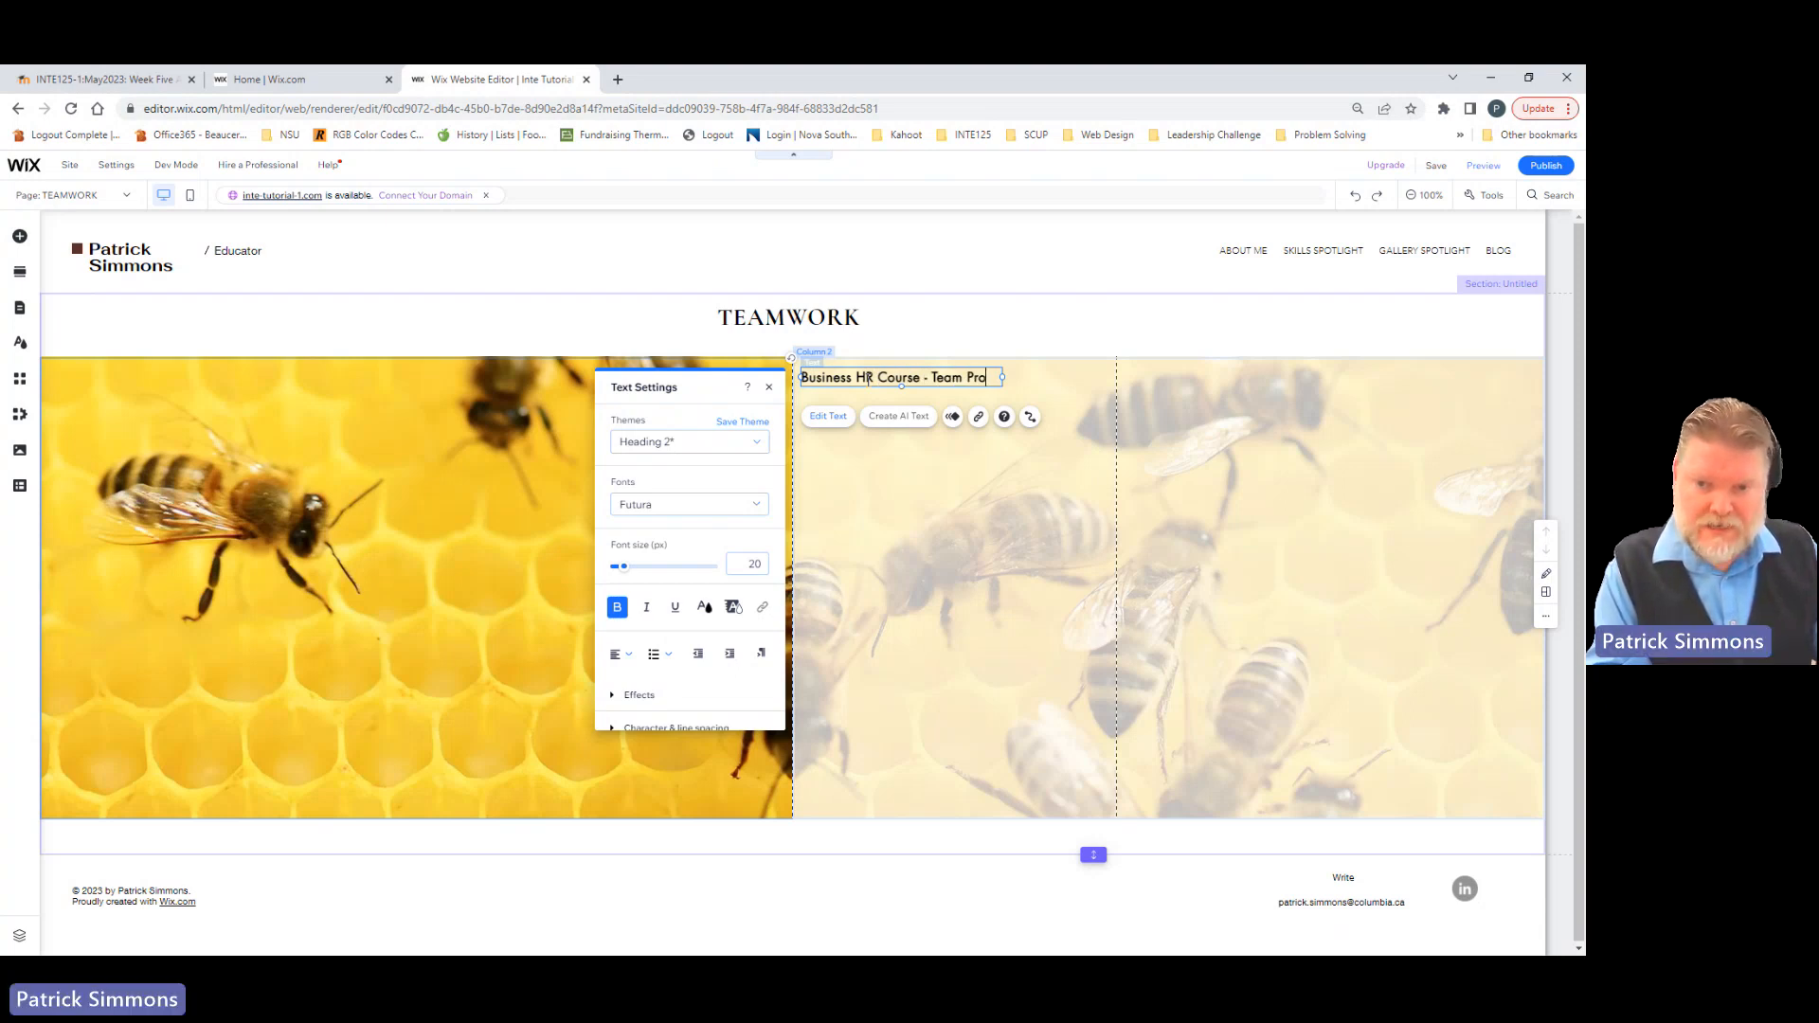
{"action": "type", "text": "ject"}
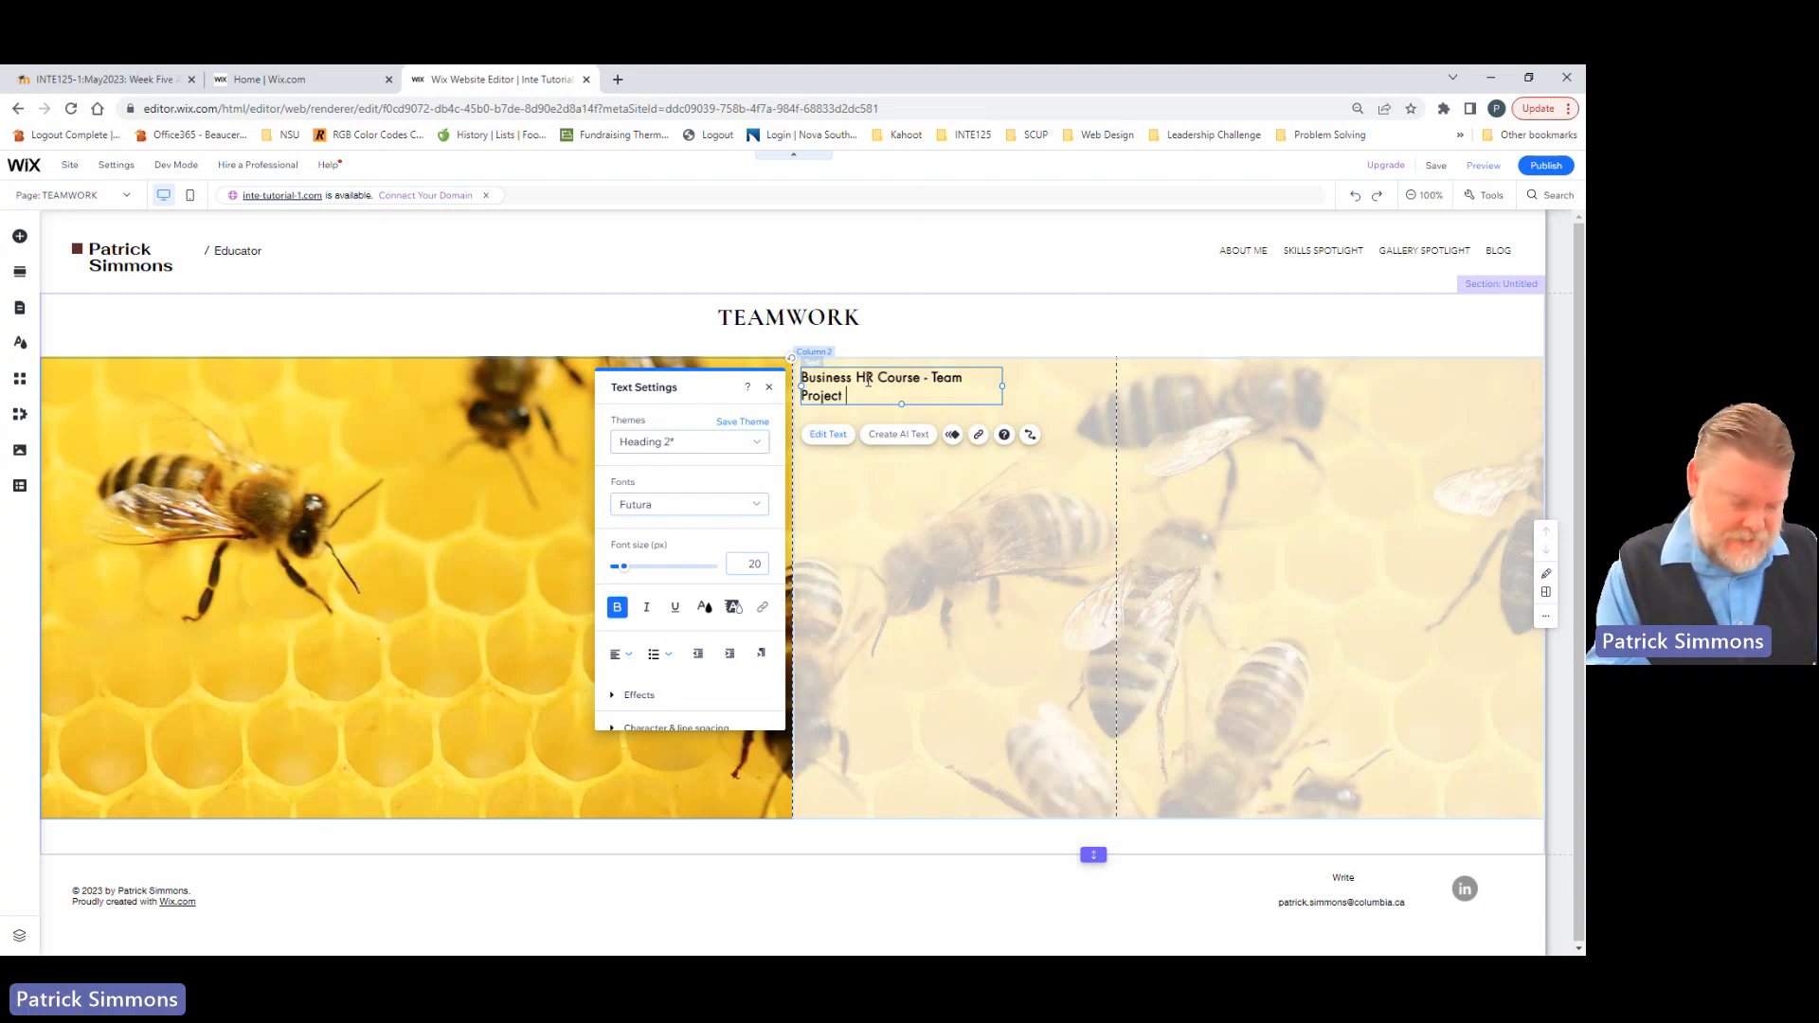
{"action": "type", "text": " May"}
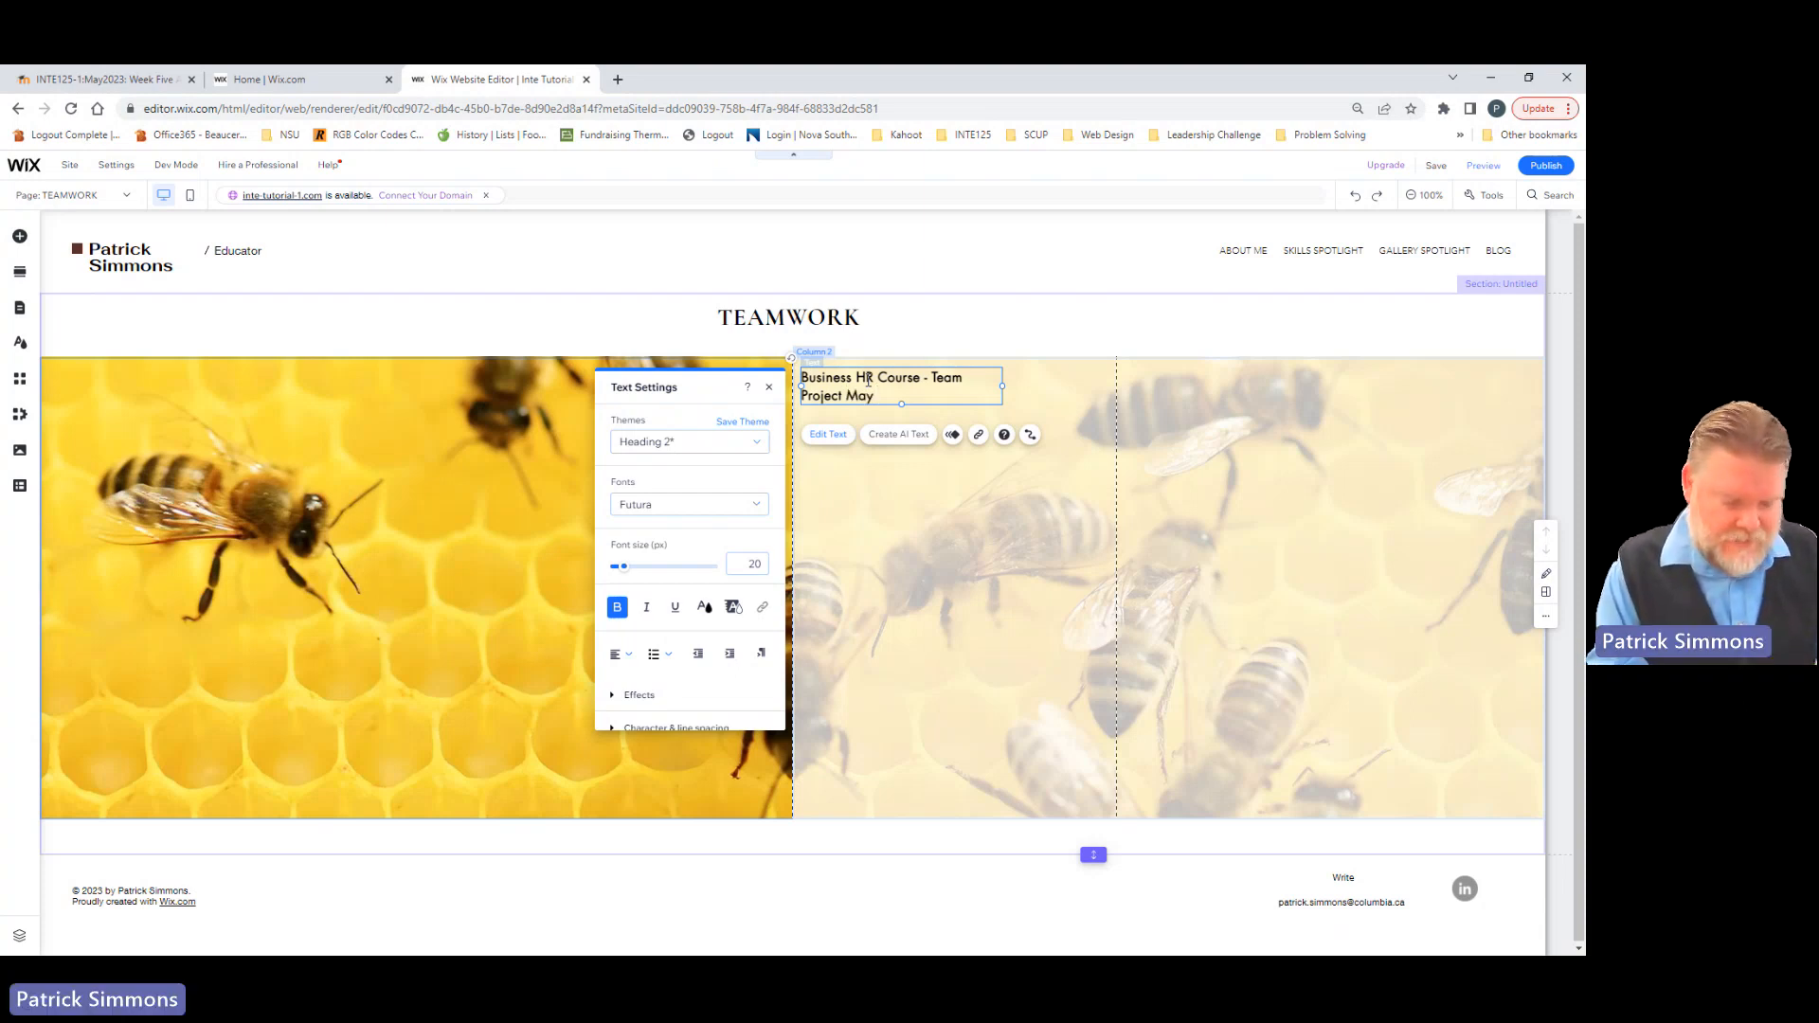
{"action": "type", "text": " 2016"}
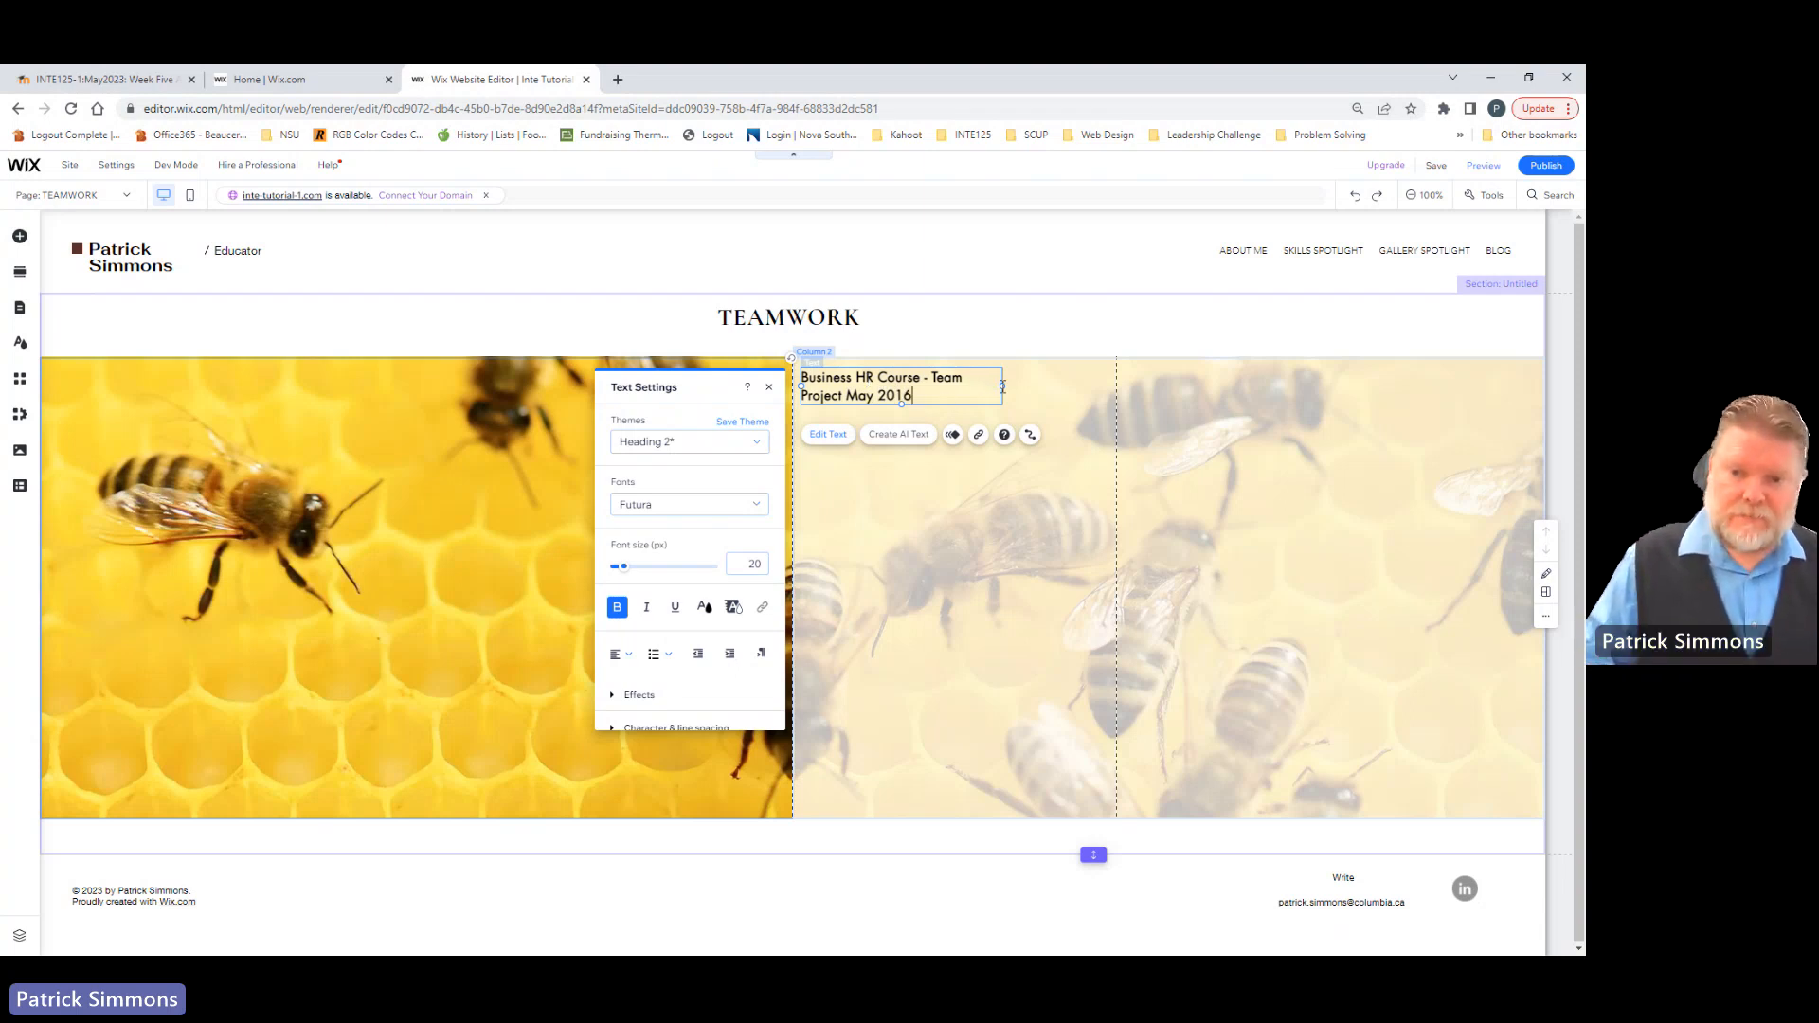
{"action": "left_click", "coordinate": [941, 418]}
Step: Widen the Business HR Course text box to about 452 px so its text fits on one line
{"action": "left_click", "coordinate": [948, 390]}
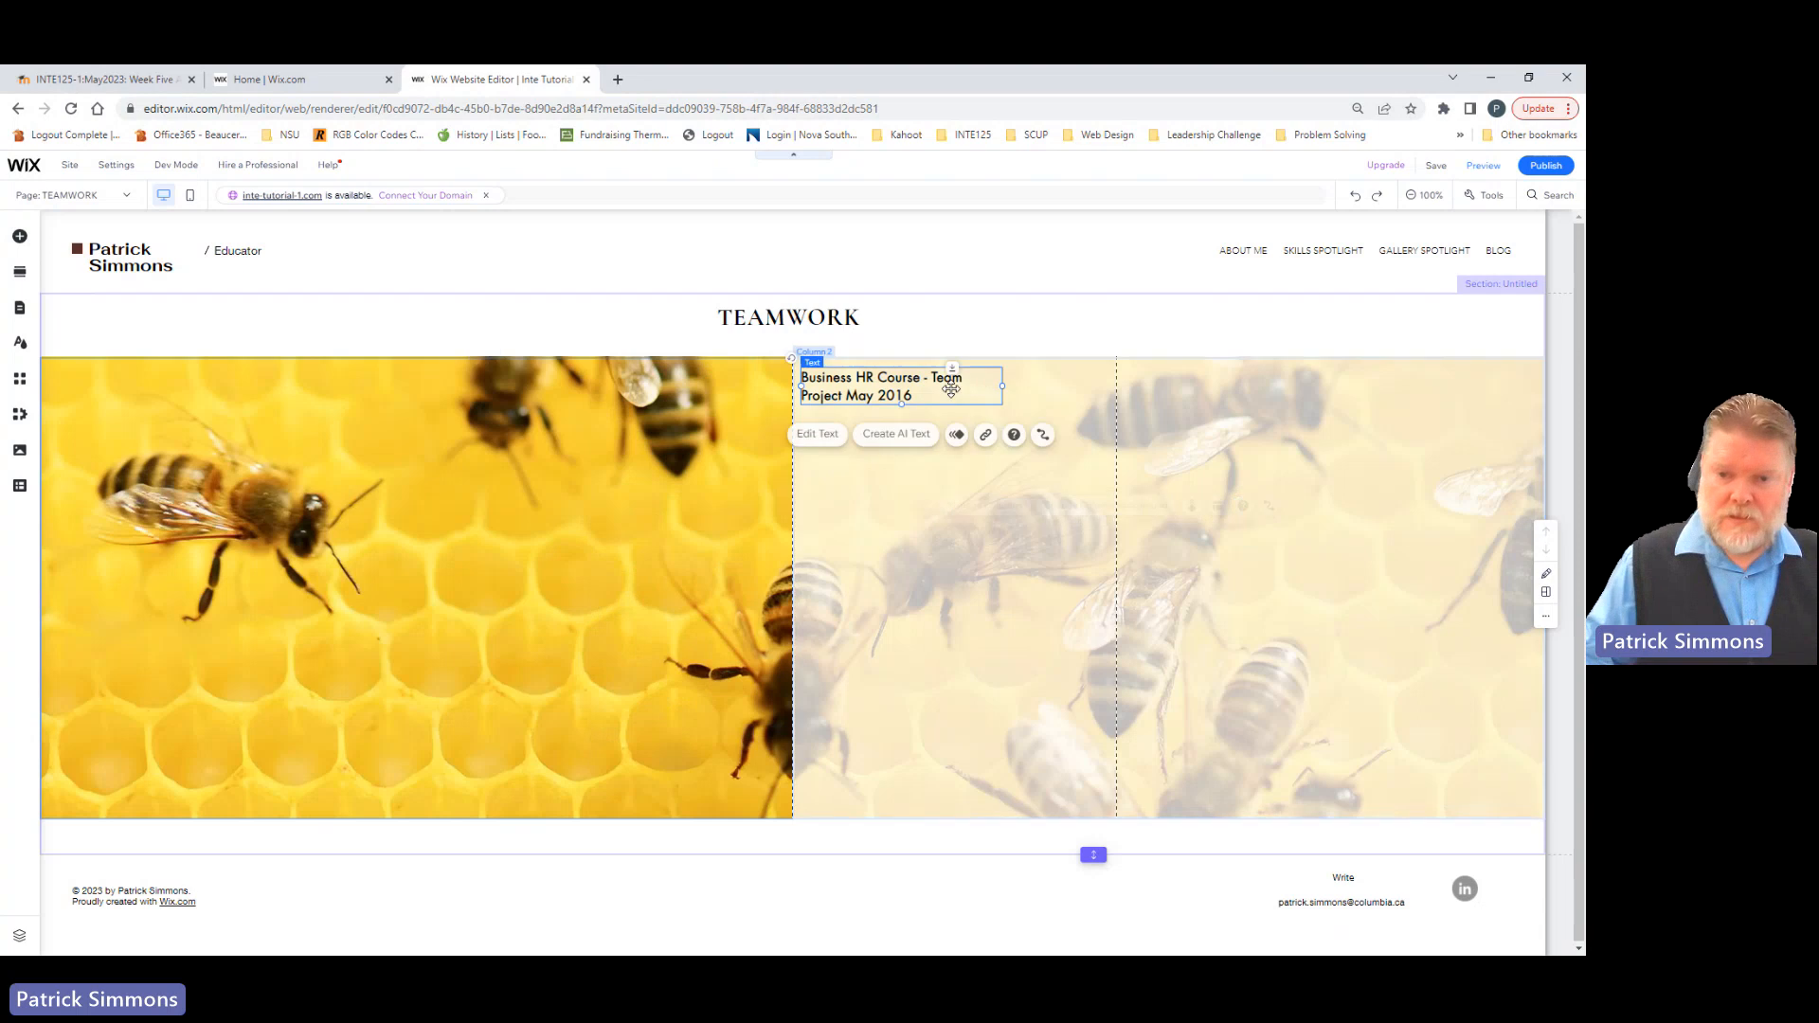
{"action": "left_click", "coordinate": [1010, 392]}
{"action": "left_click", "coordinate": [984, 390]}
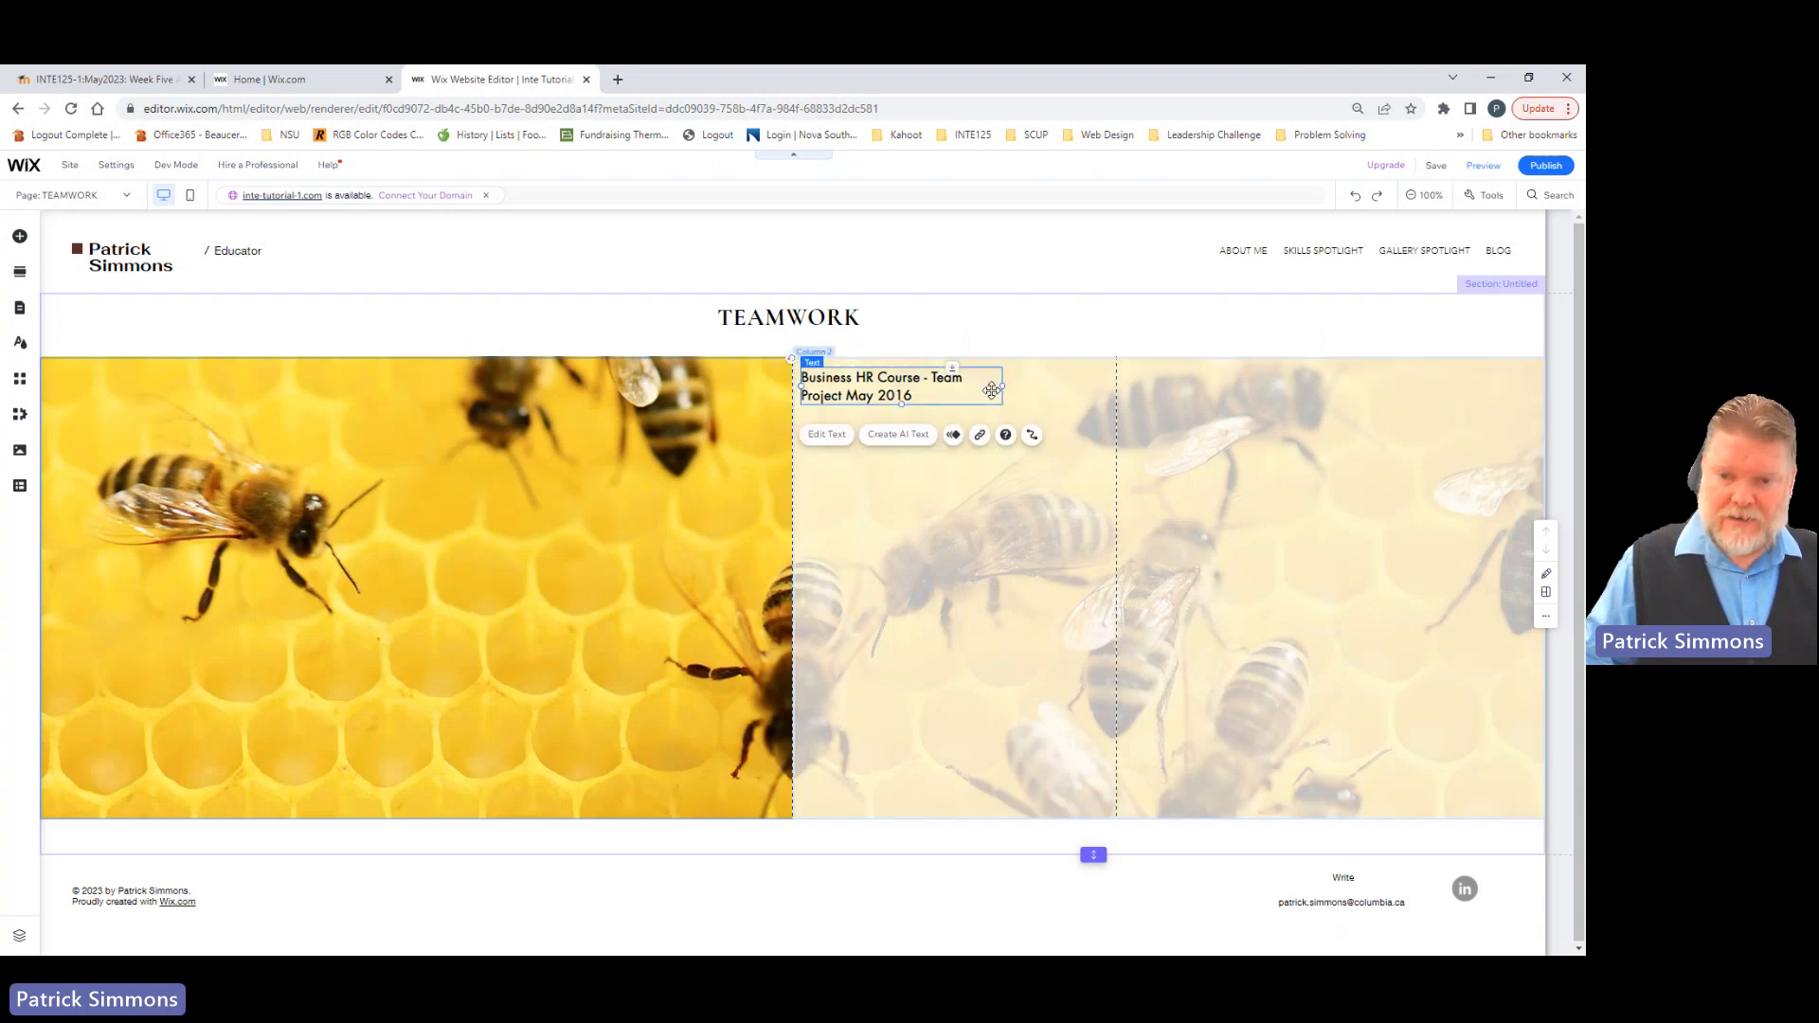
{"action": "left_click_drag", "start_coordinate": [1000, 391], "coordinate": [1093, 392]}
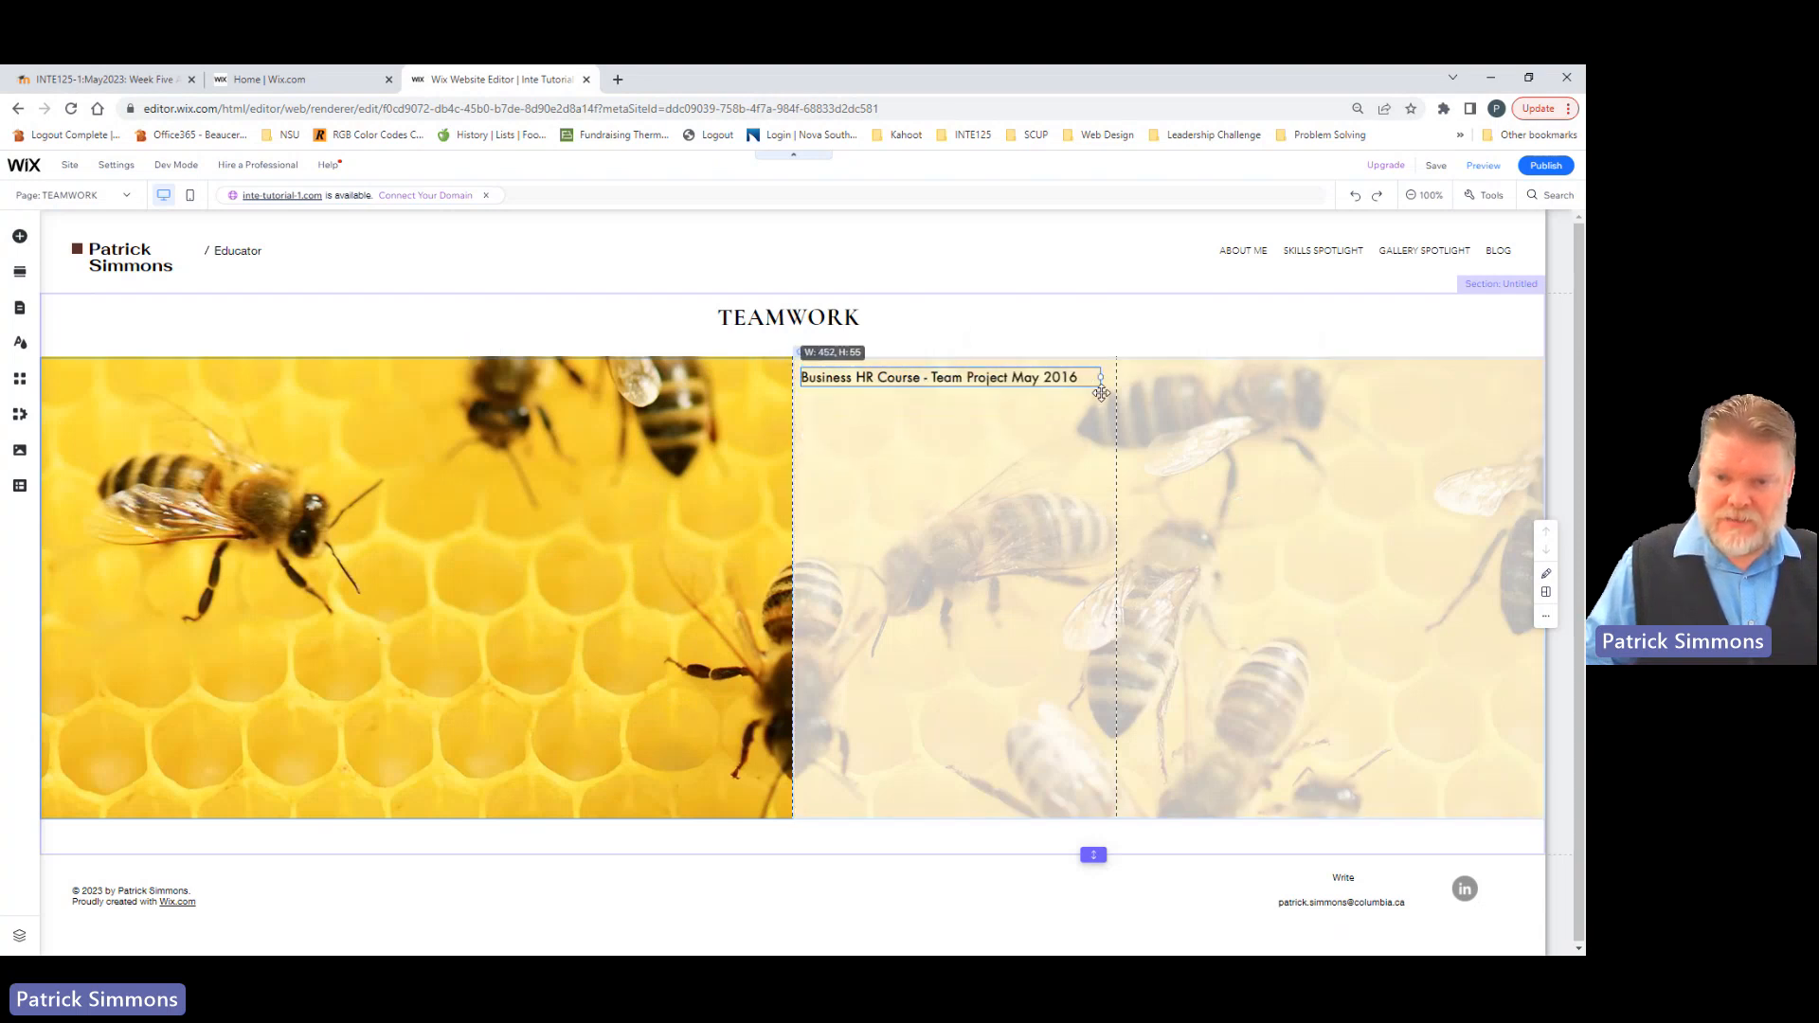
{"action": "left_click", "coordinate": [900, 540]}
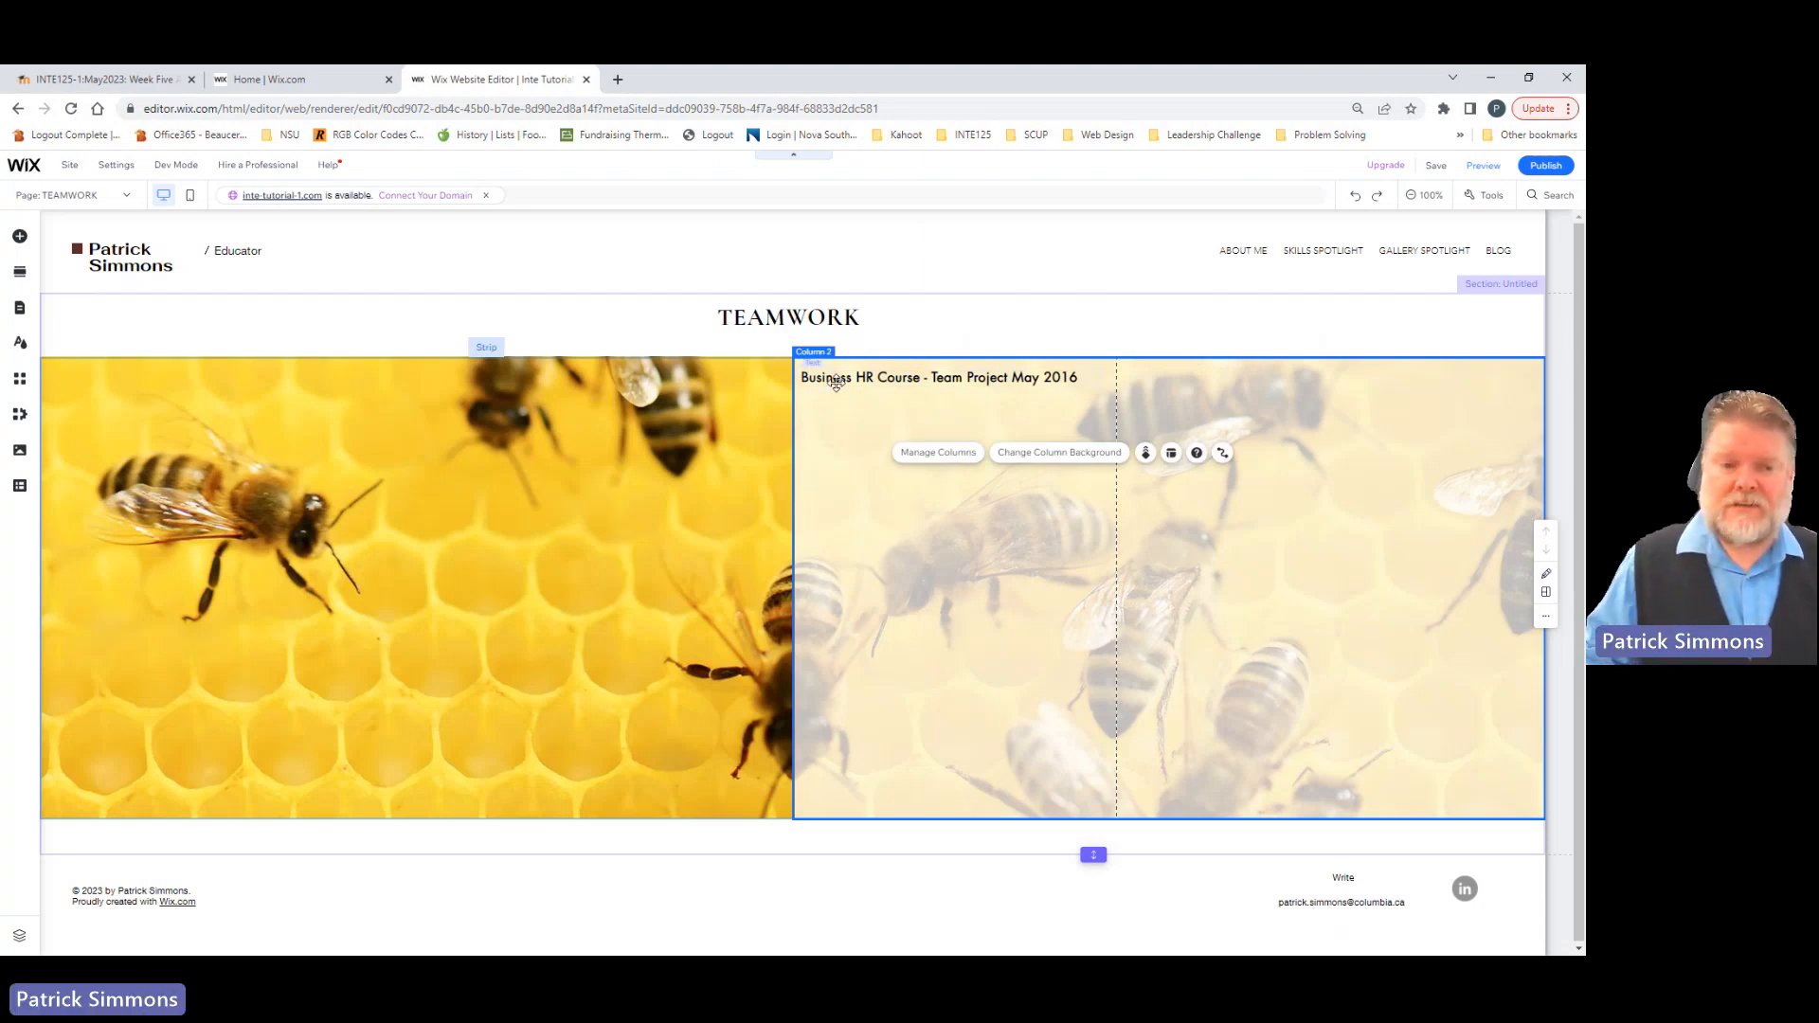
Step: Add a second Classic Title text element to the strip's second column, below the Business HR Course title
{"action": "left_click", "coordinate": [484, 348]}
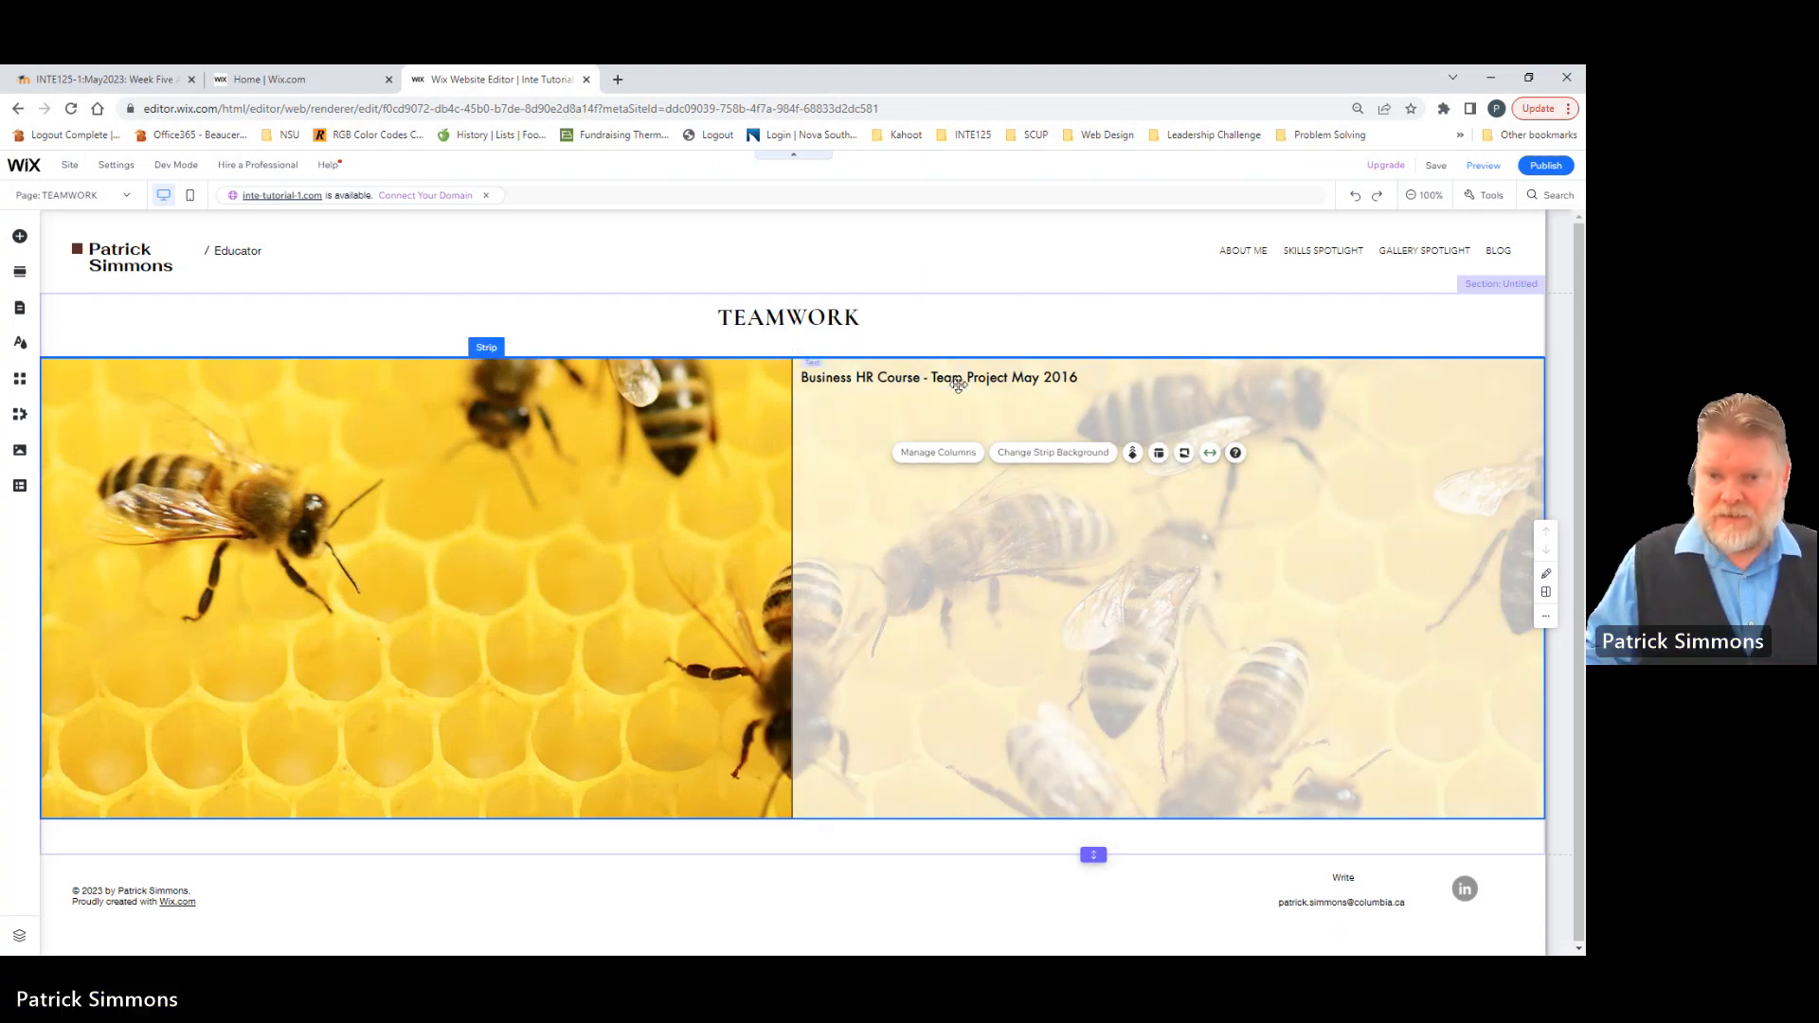
{"action": "left_click", "coordinate": [836, 437]}
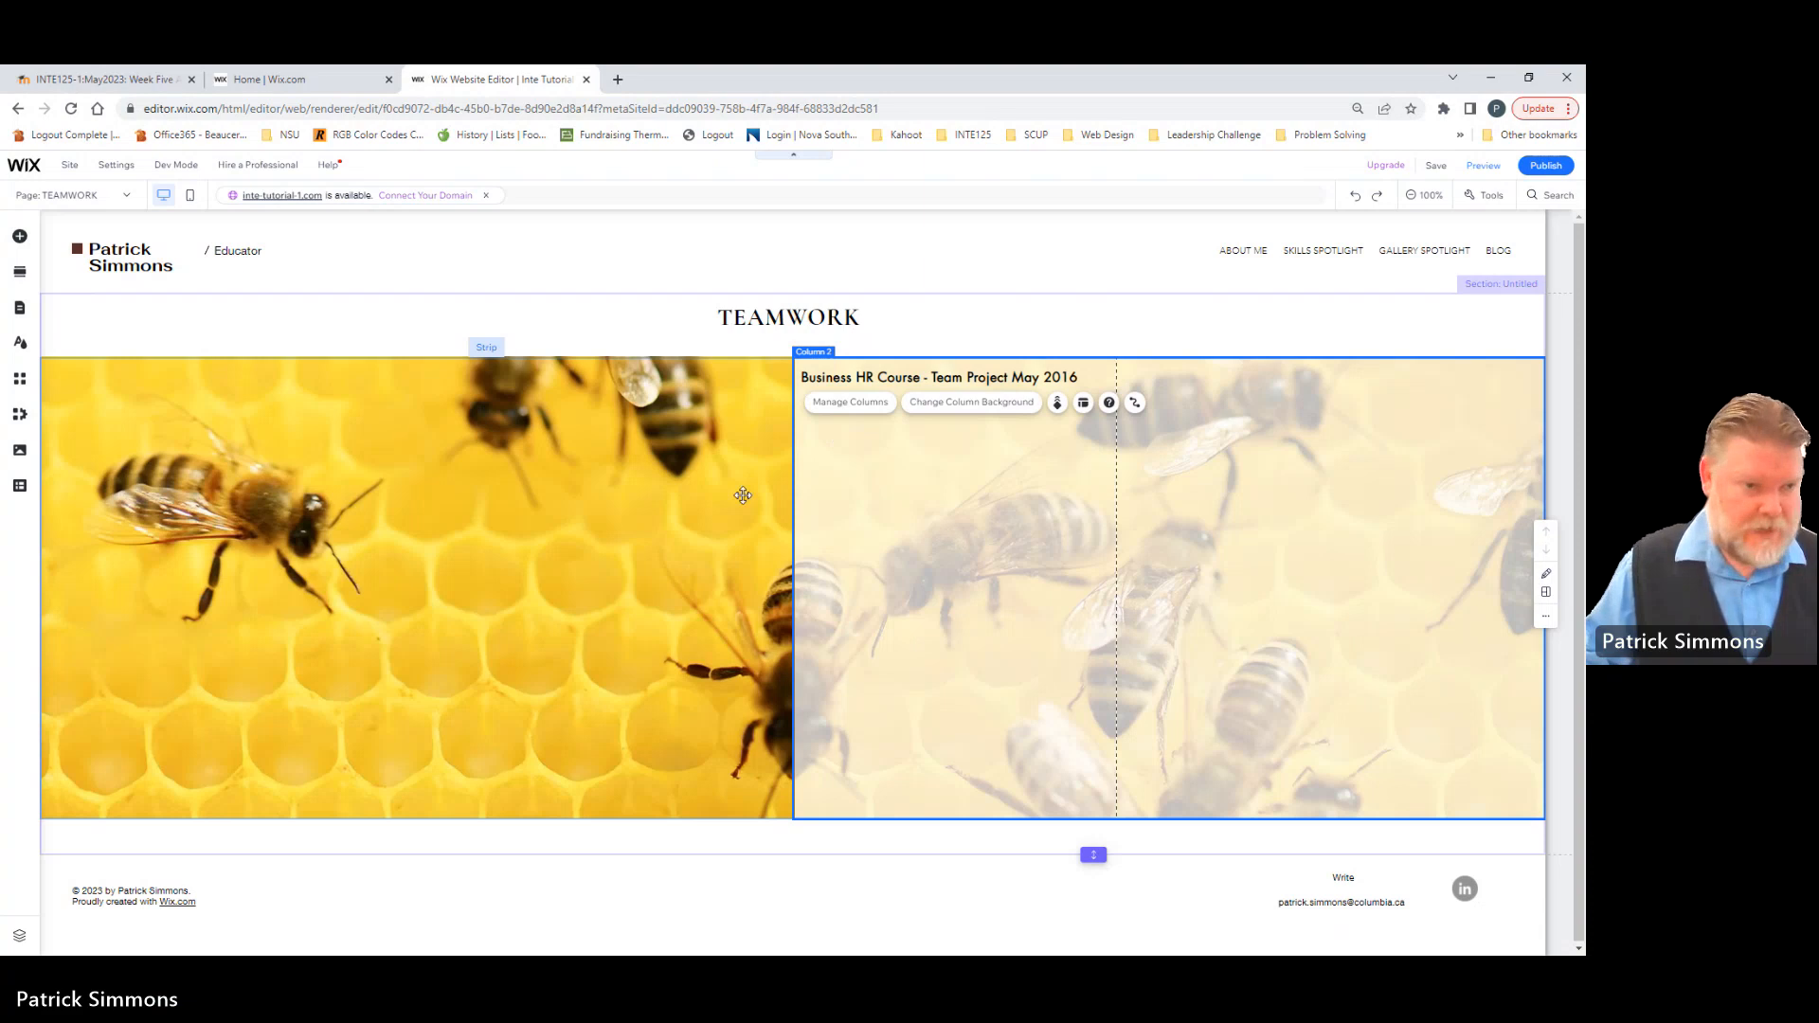
{"action": "left_click", "coordinate": [20, 246]}
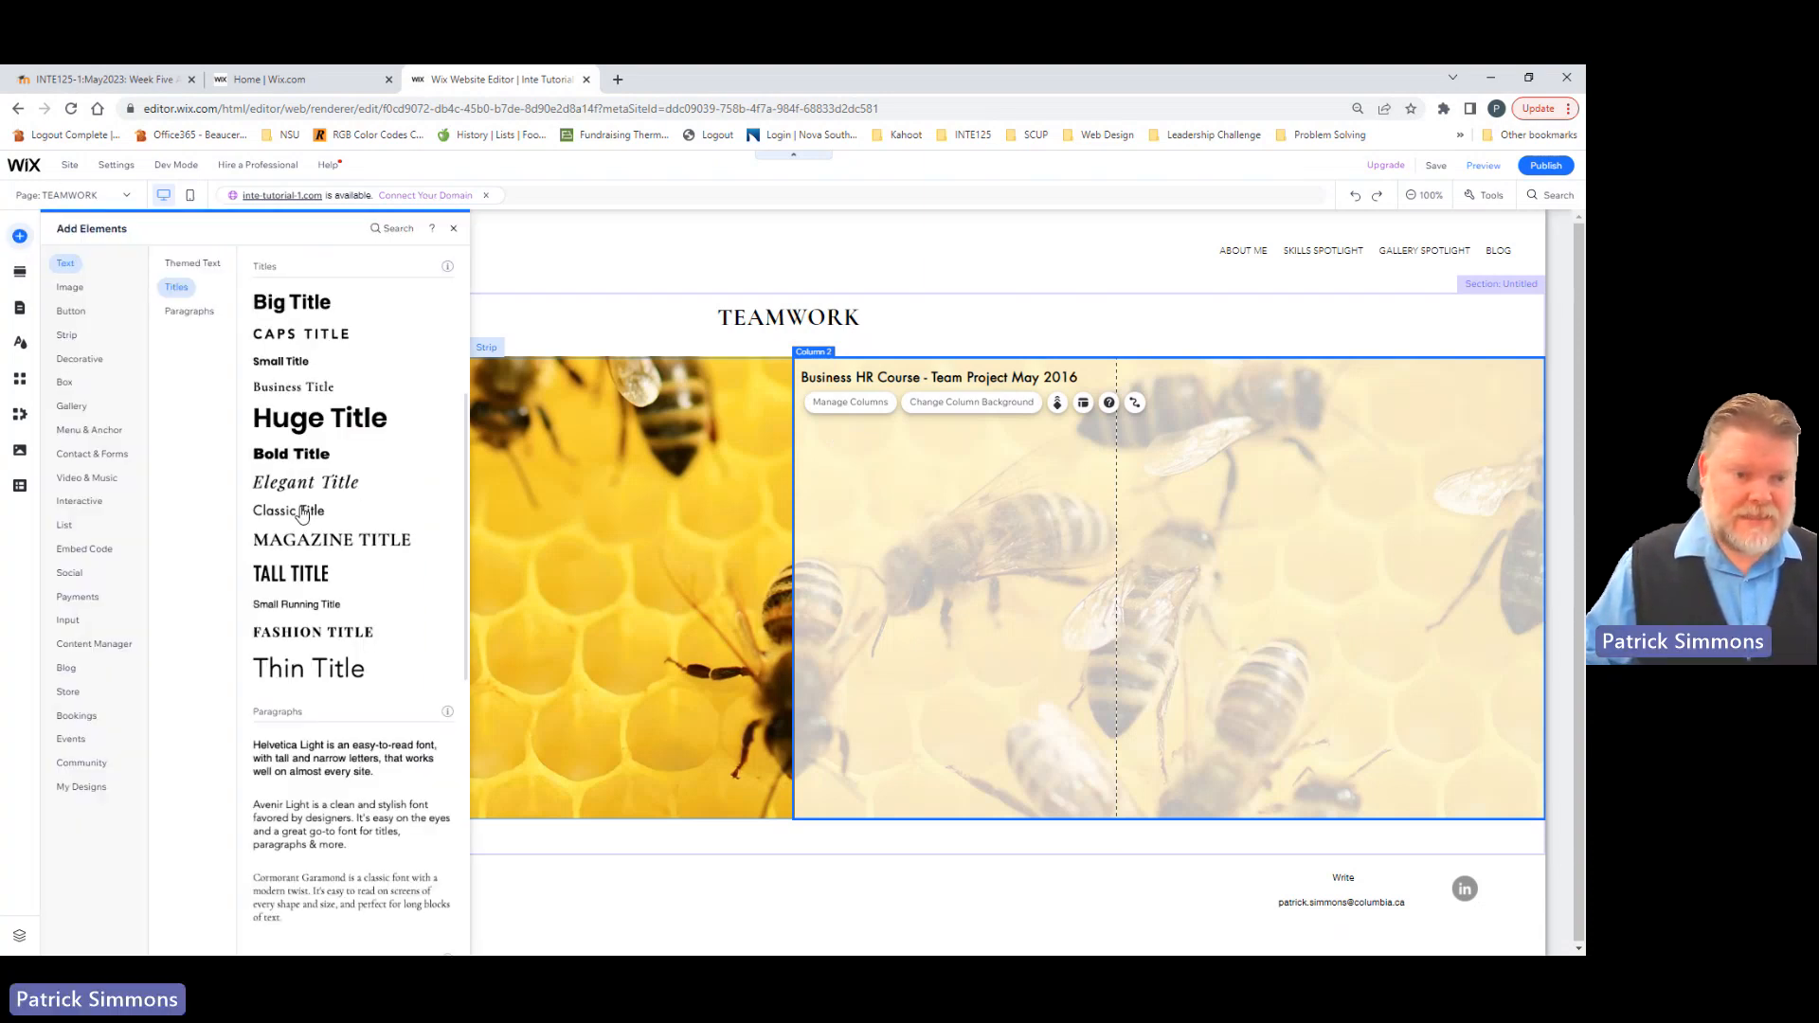
{"action": "left_click_drag", "start_coordinate": [327, 516], "coordinate": [830, 449]}
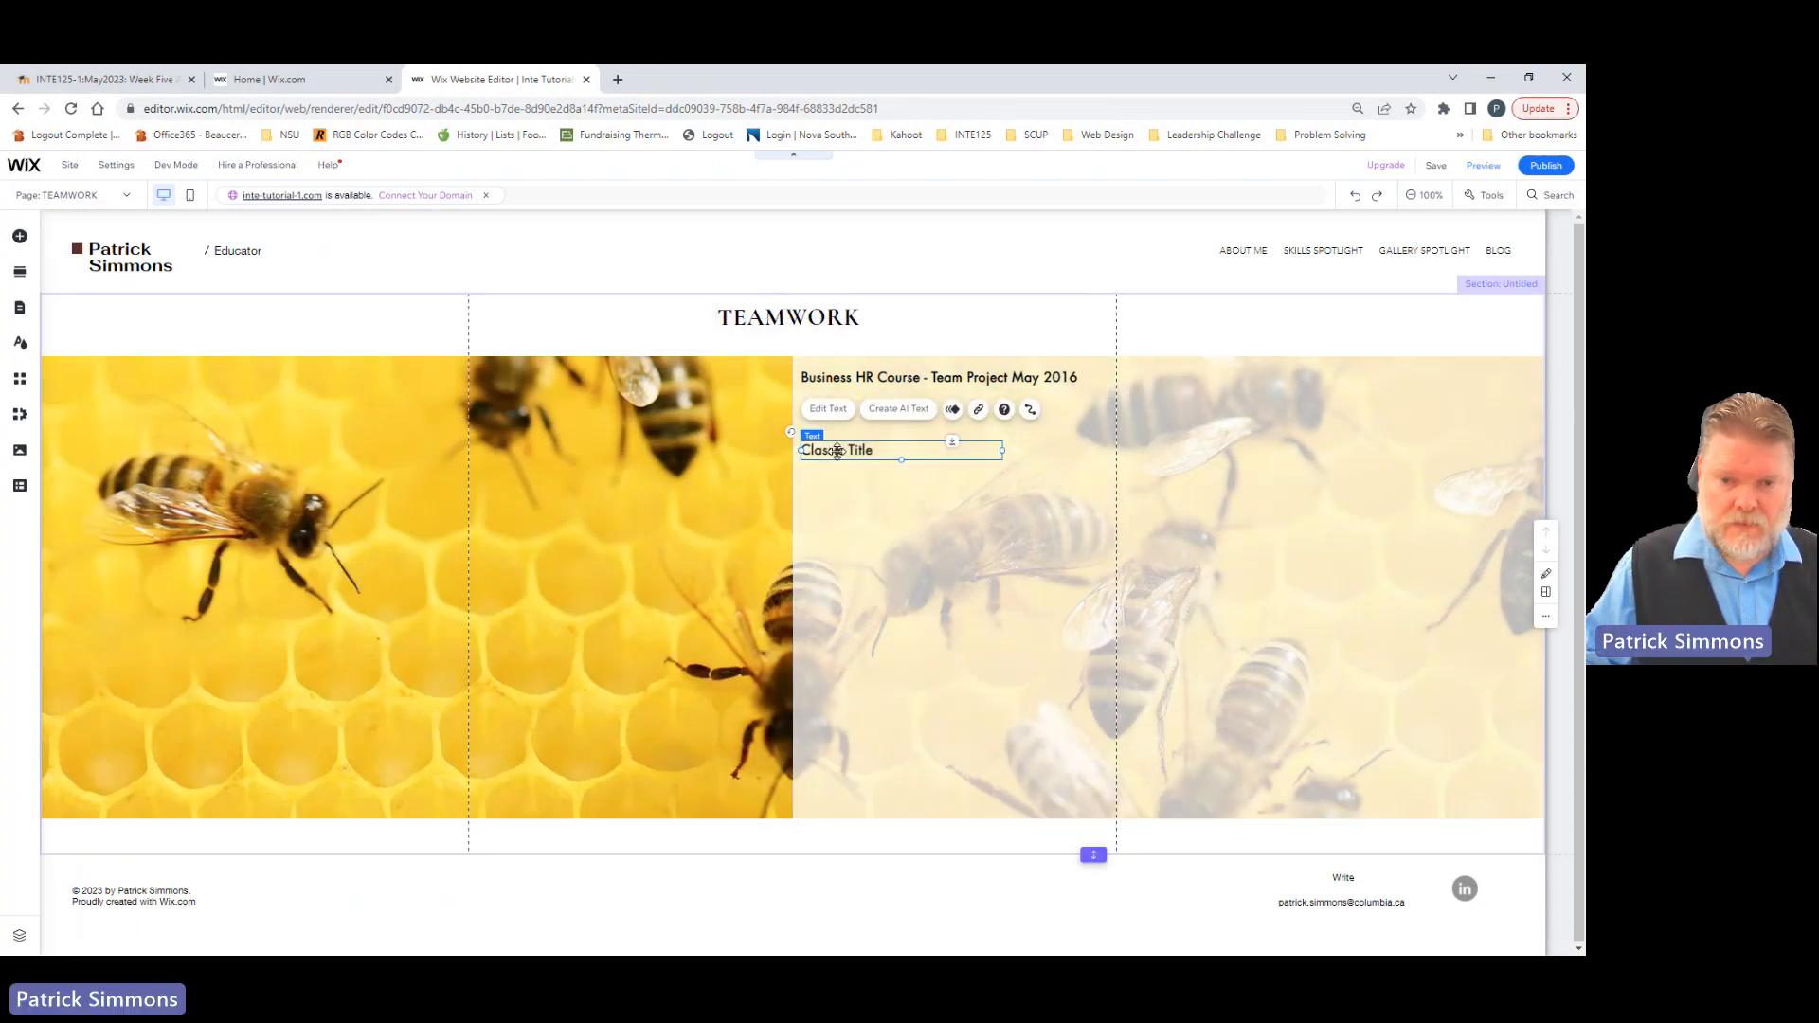
Step: Apply the Heading 3 theme to the "Business HR Course - Team Project May 2016" title
{"action": "left_click", "coordinate": [842, 379]}
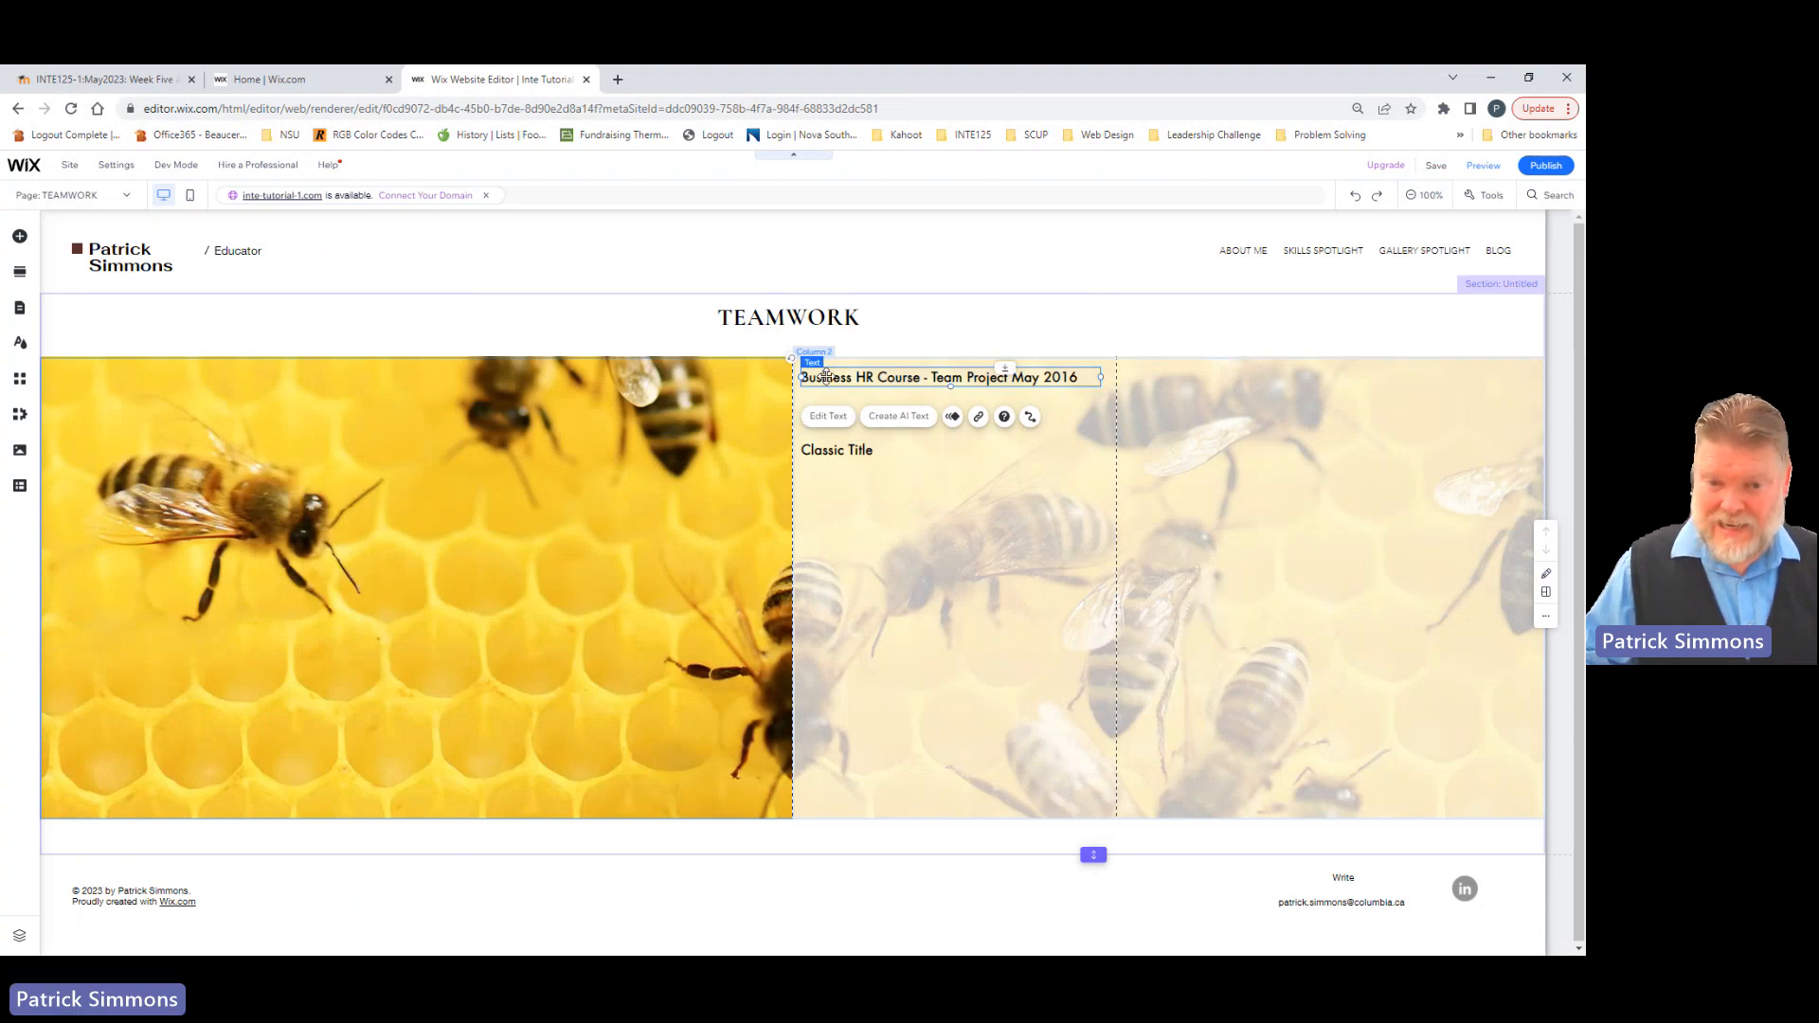
{"action": "double_click", "coordinate": [826, 377]}
{"action": "left_click", "coordinate": [1277, 444]}
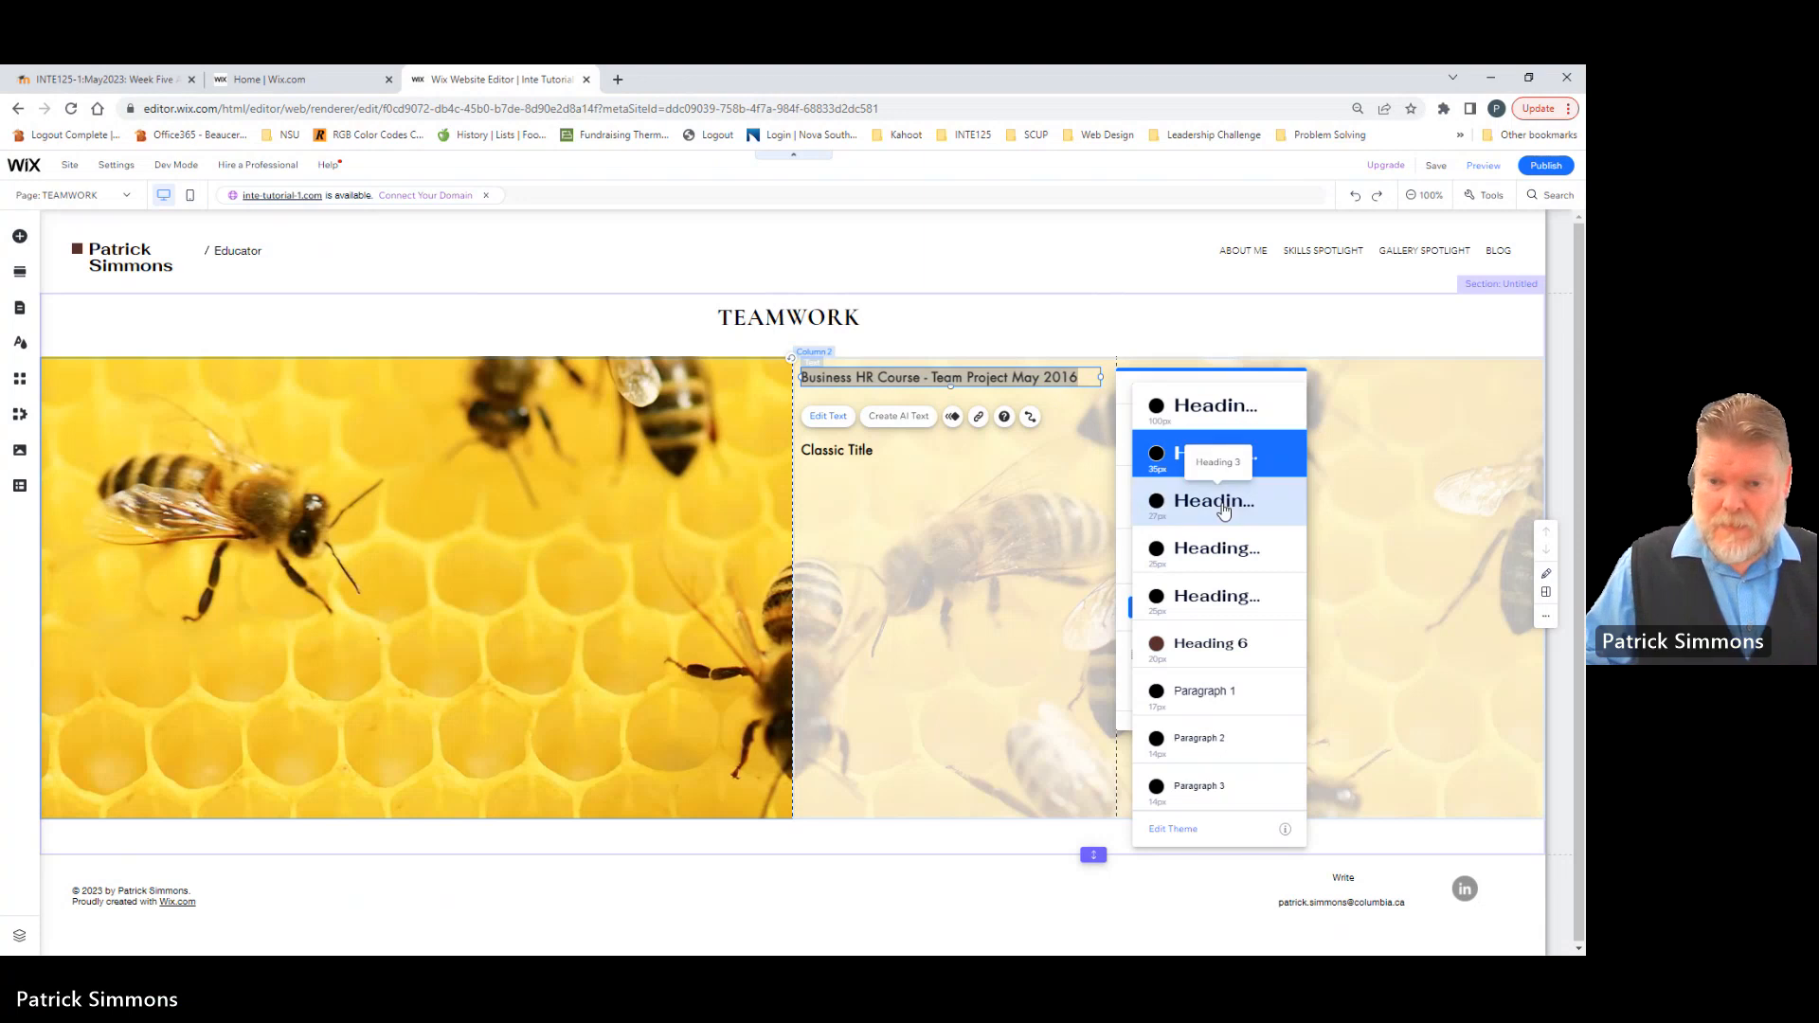
{"action": "left_click", "coordinate": [1222, 509]}
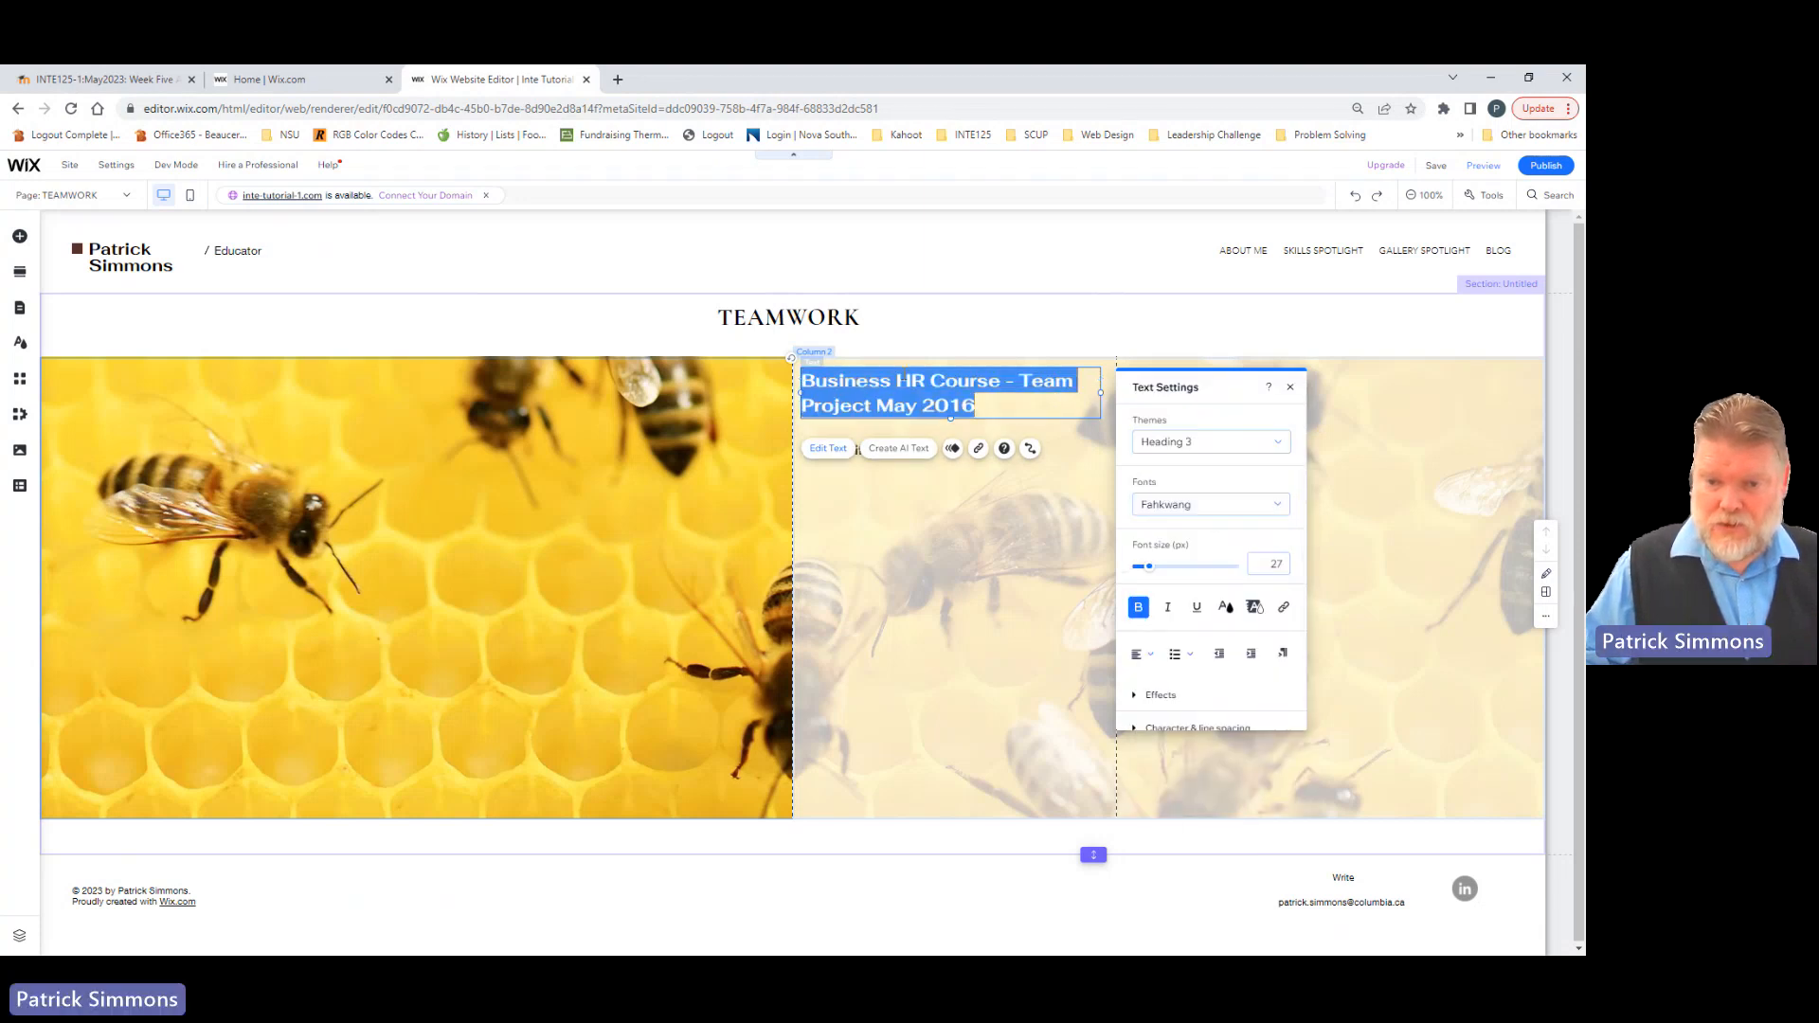
Step: Replace the Classic Title placeholder below the Business HR Course title with "Situation"
{"action": "left_click", "coordinate": [872, 560]}
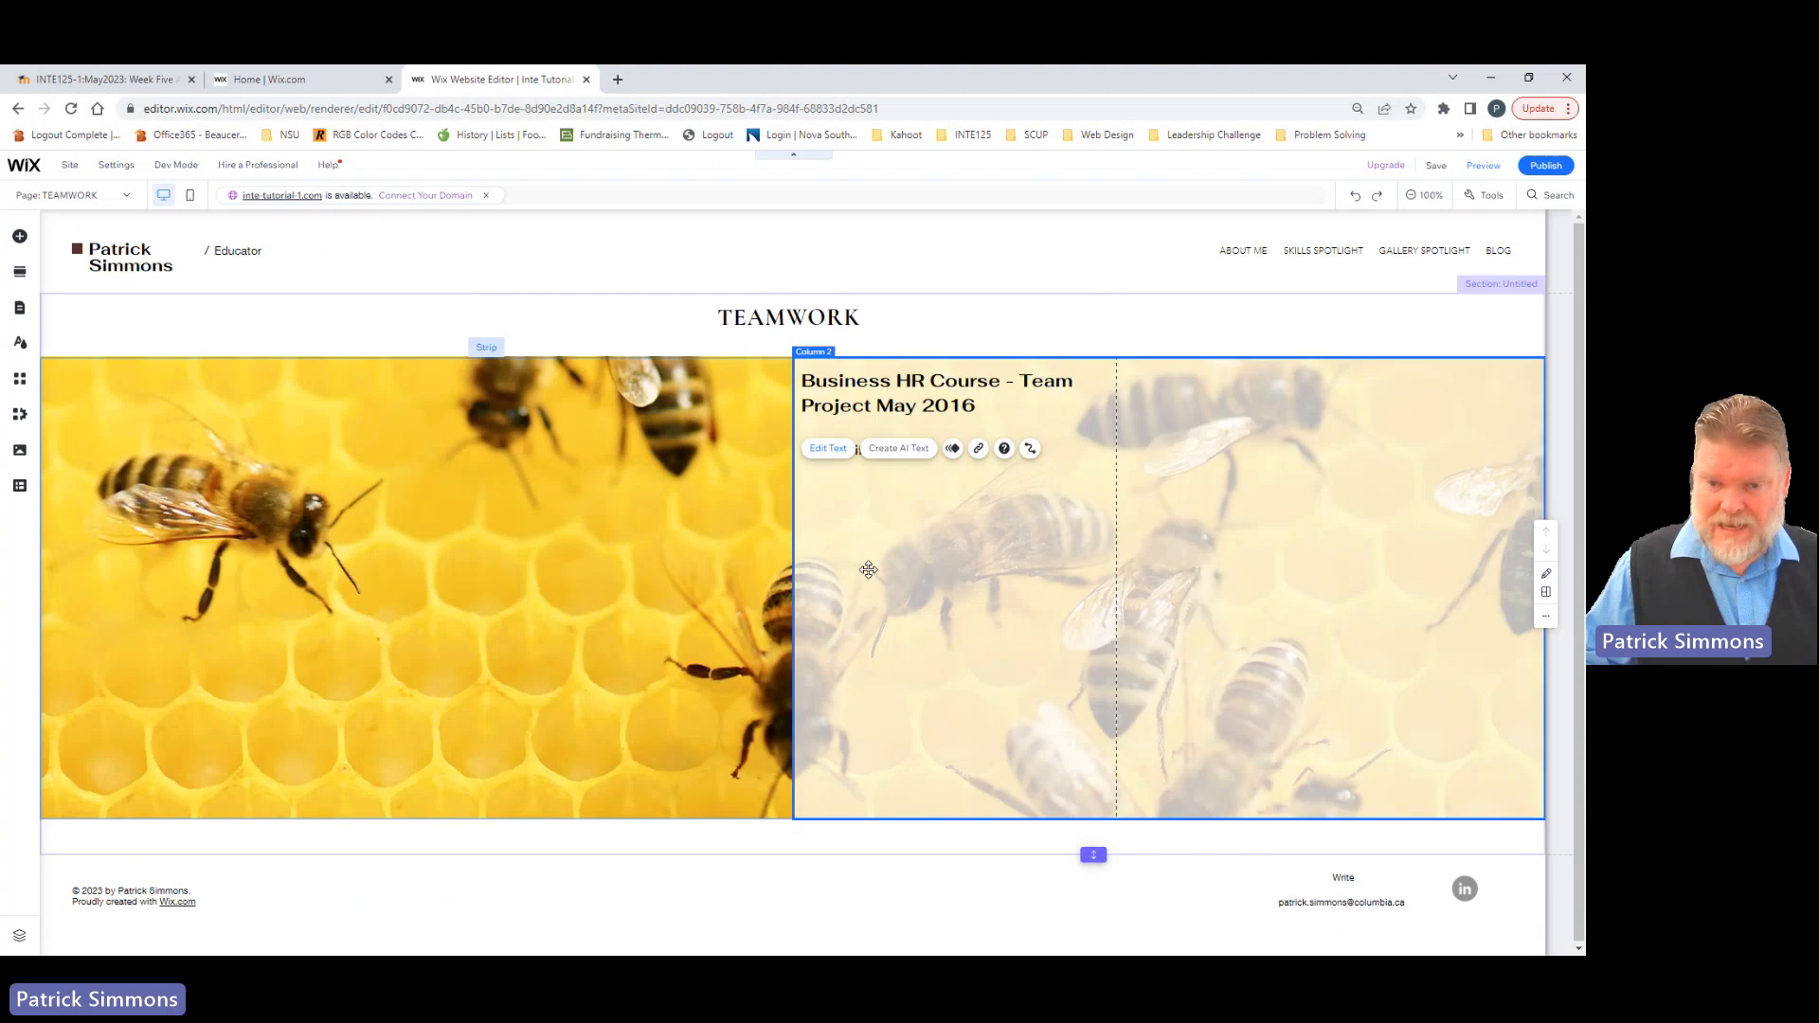
{"action": "left_click", "coordinate": [824, 452]}
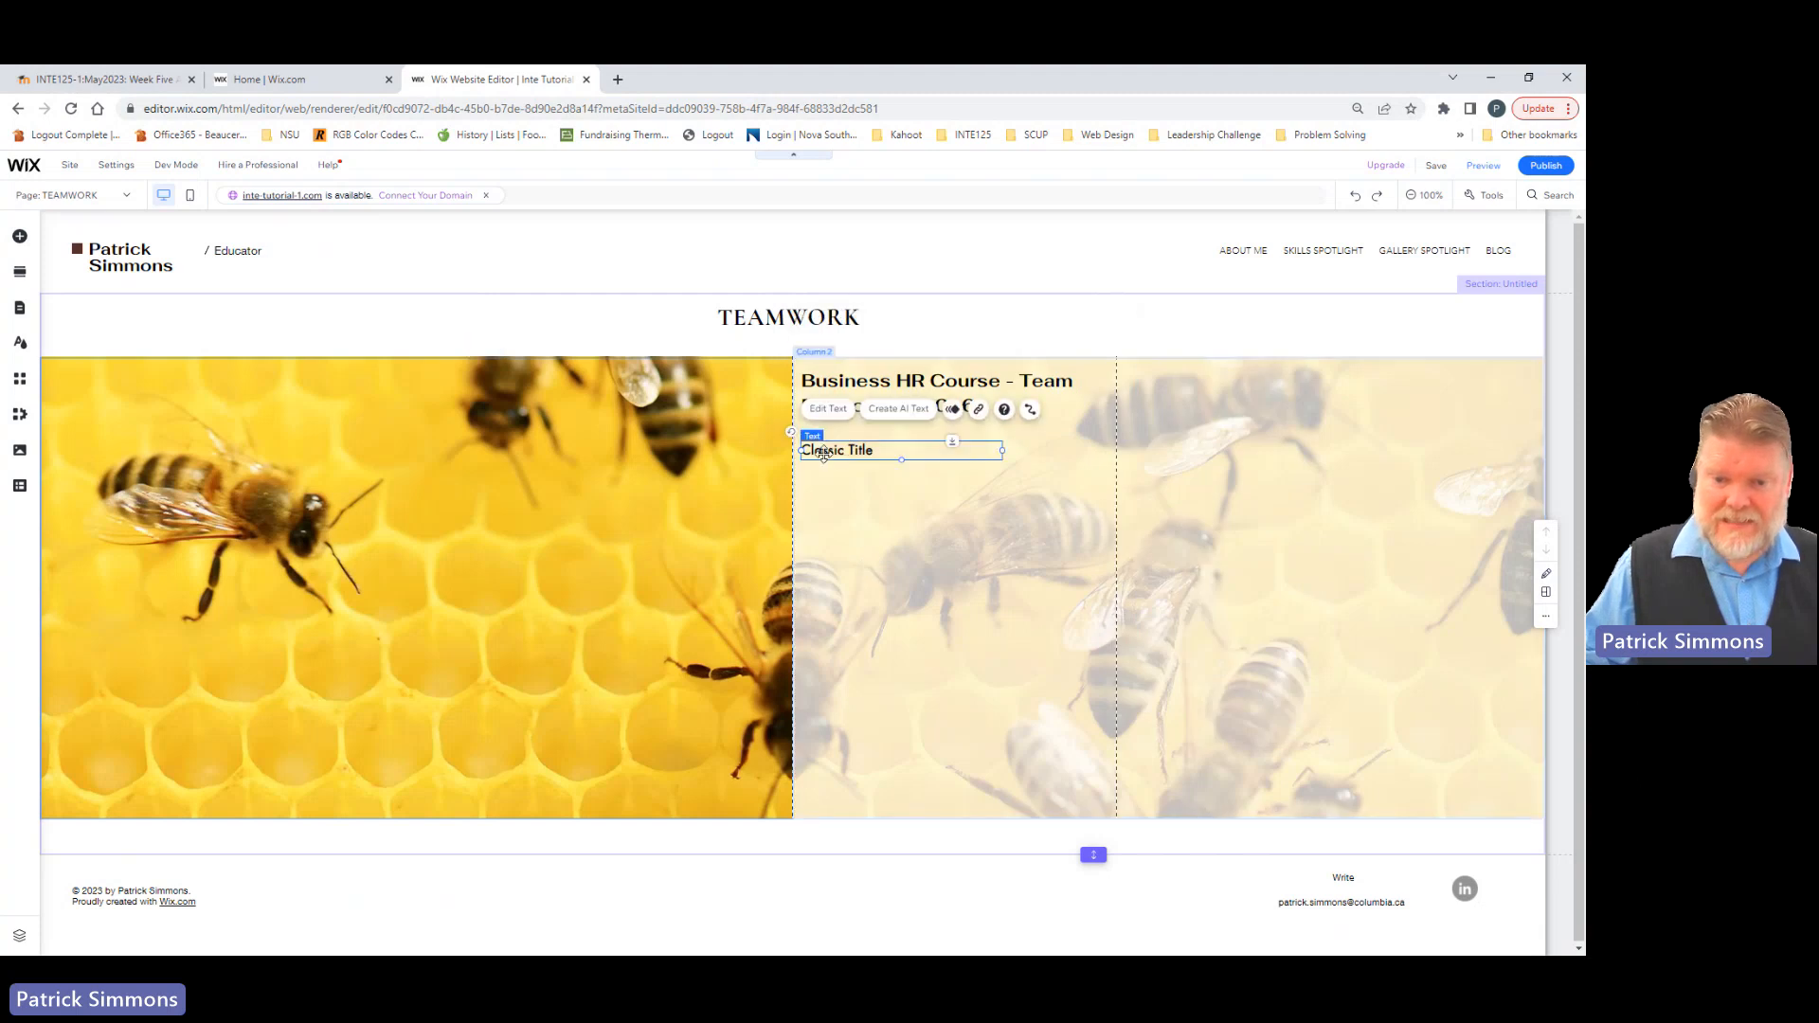
{"action": "double_click", "coordinate": [826, 452]}
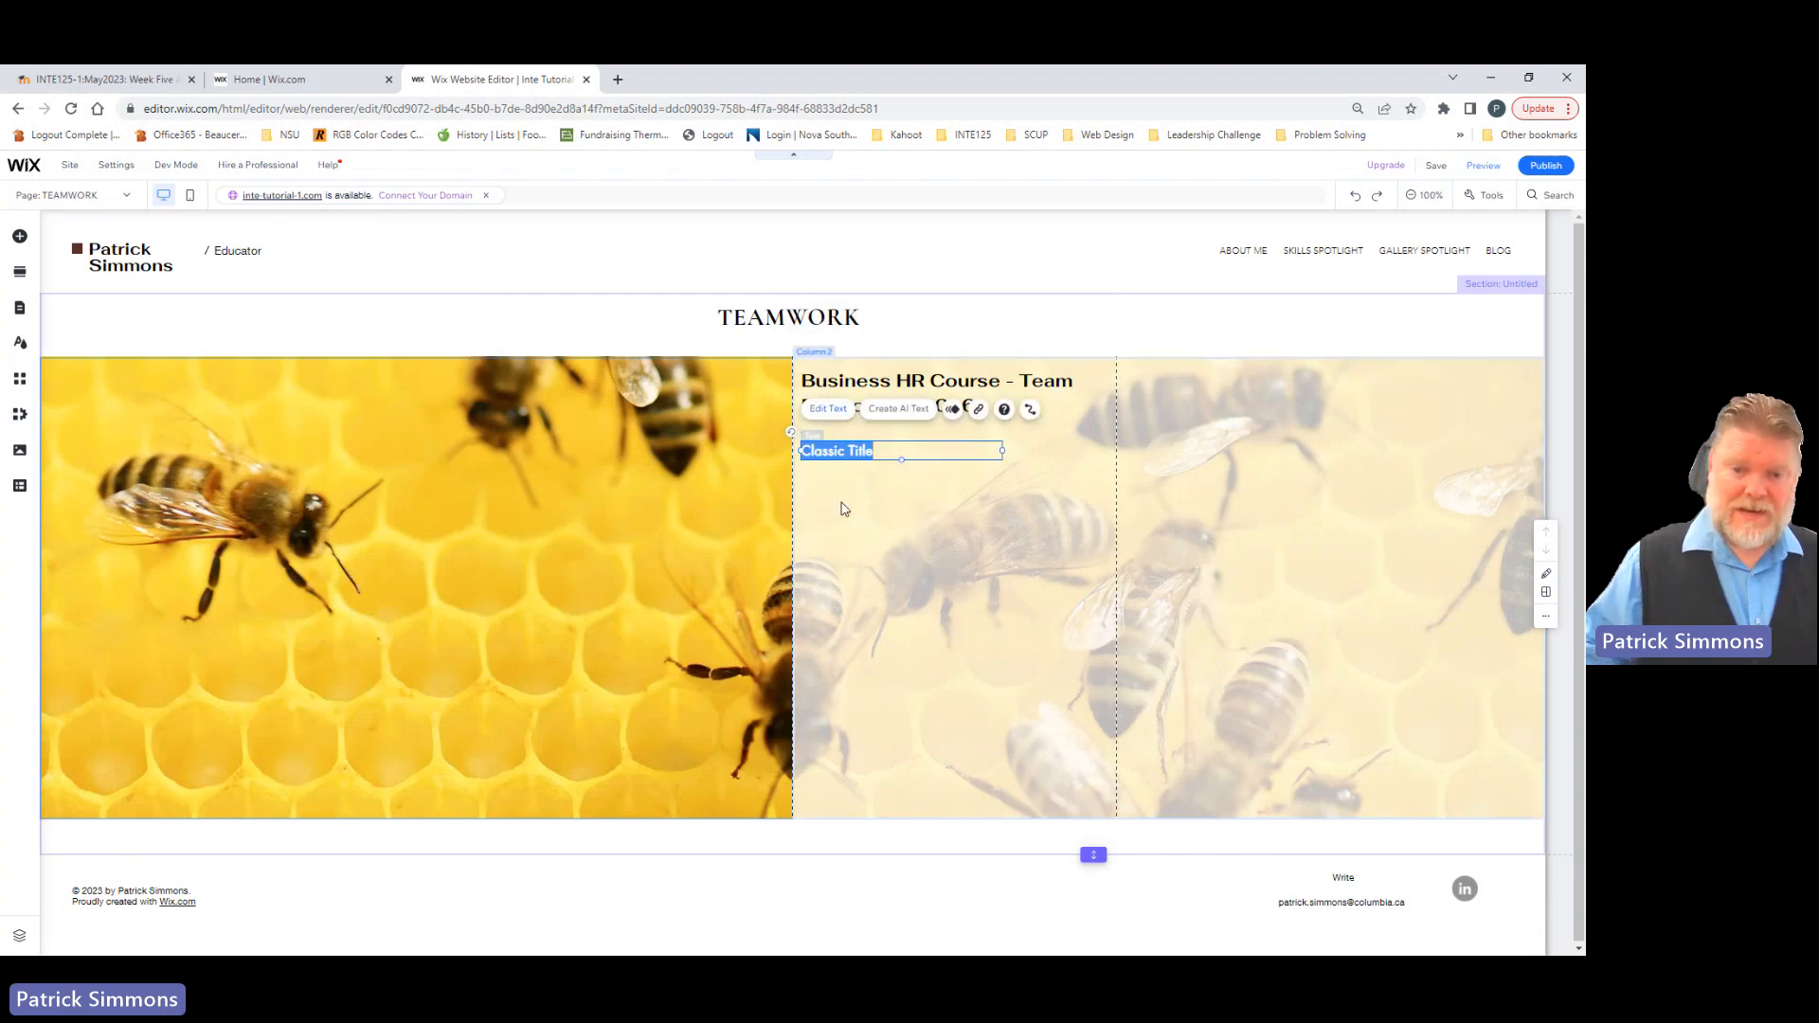
{"action": "type", "text": "Situation"}
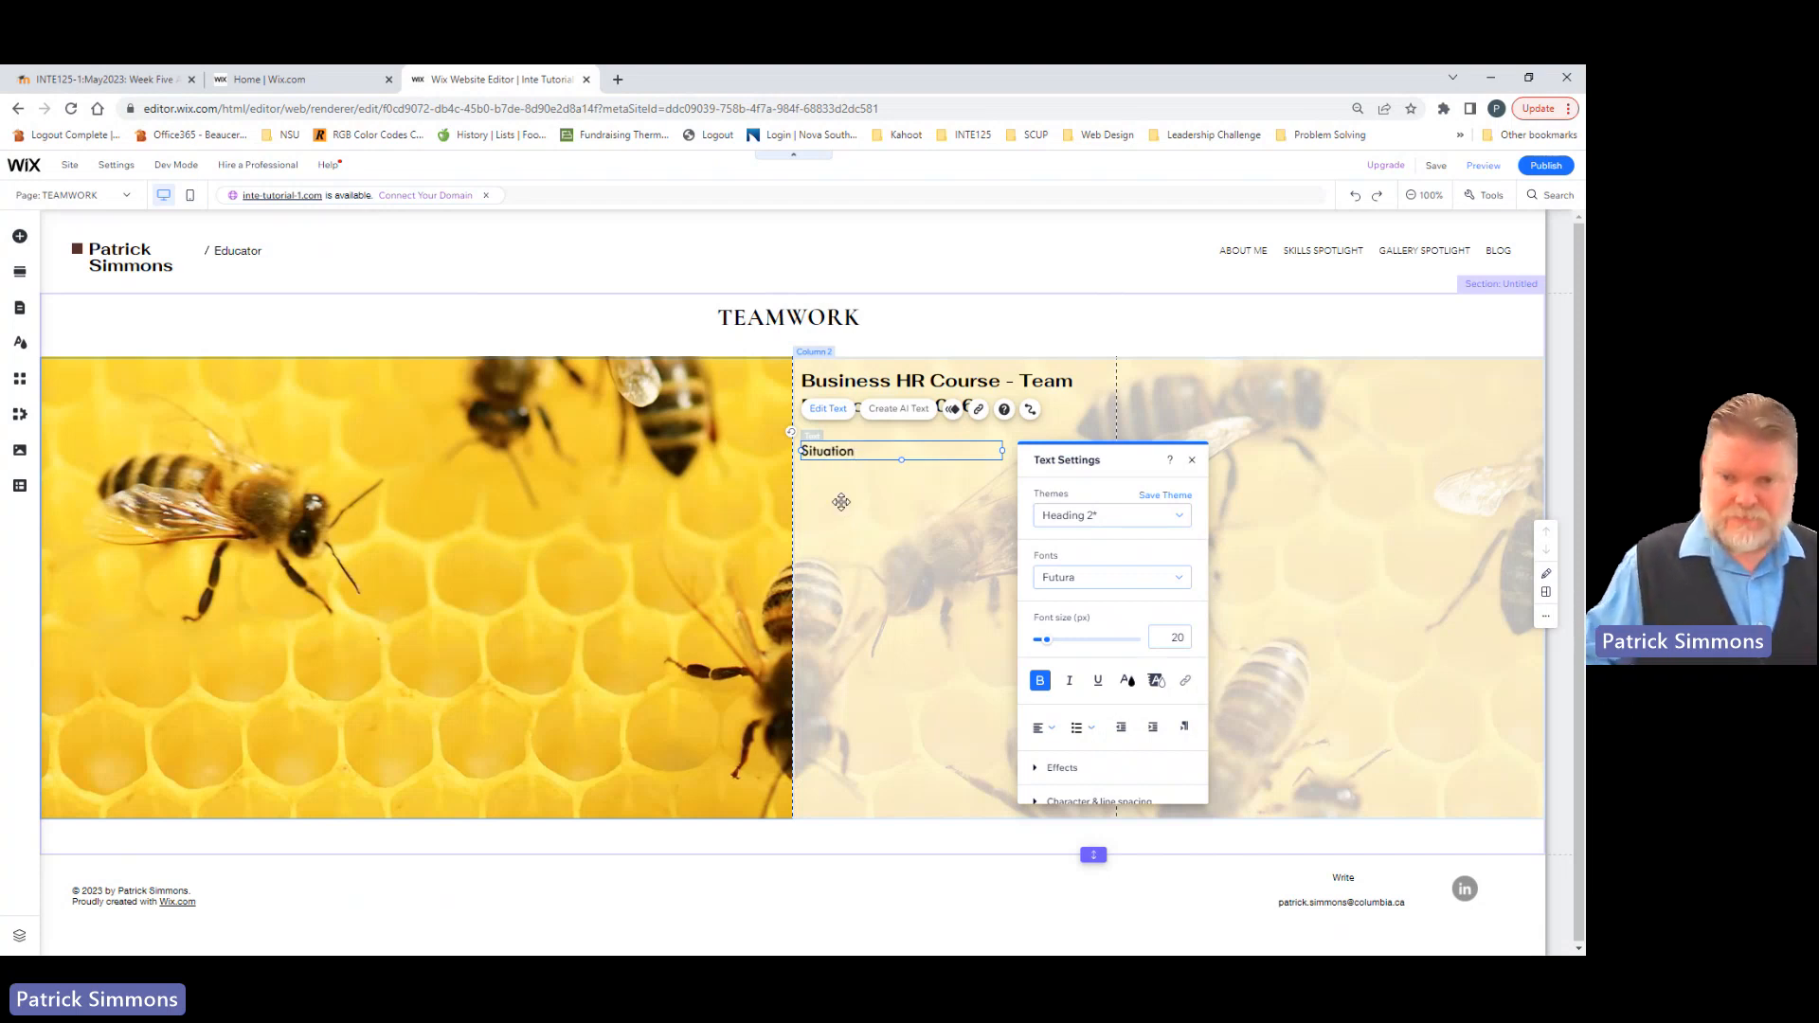
{"action": "left_click", "coordinate": [843, 507]}
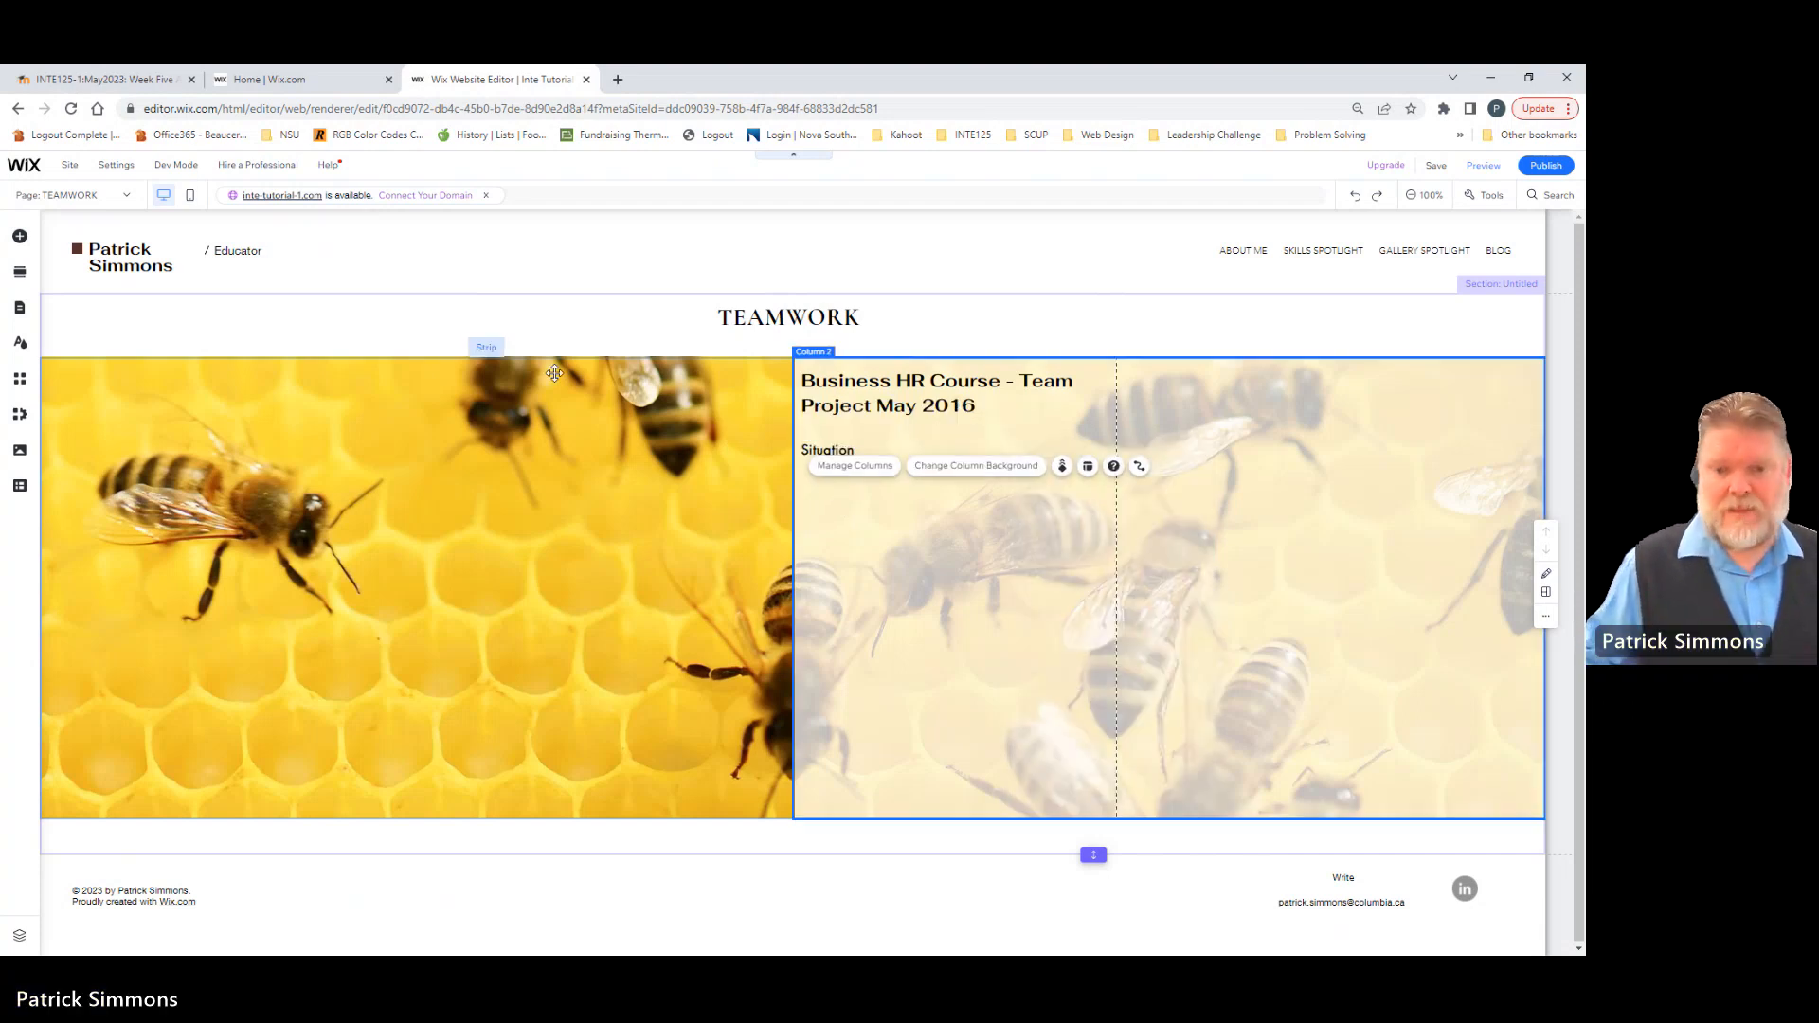
Step: Add an Avenir Light paragraph text element directly below the Situation heading, aligned with its left edge
{"action": "left_click", "coordinate": [19, 236]}
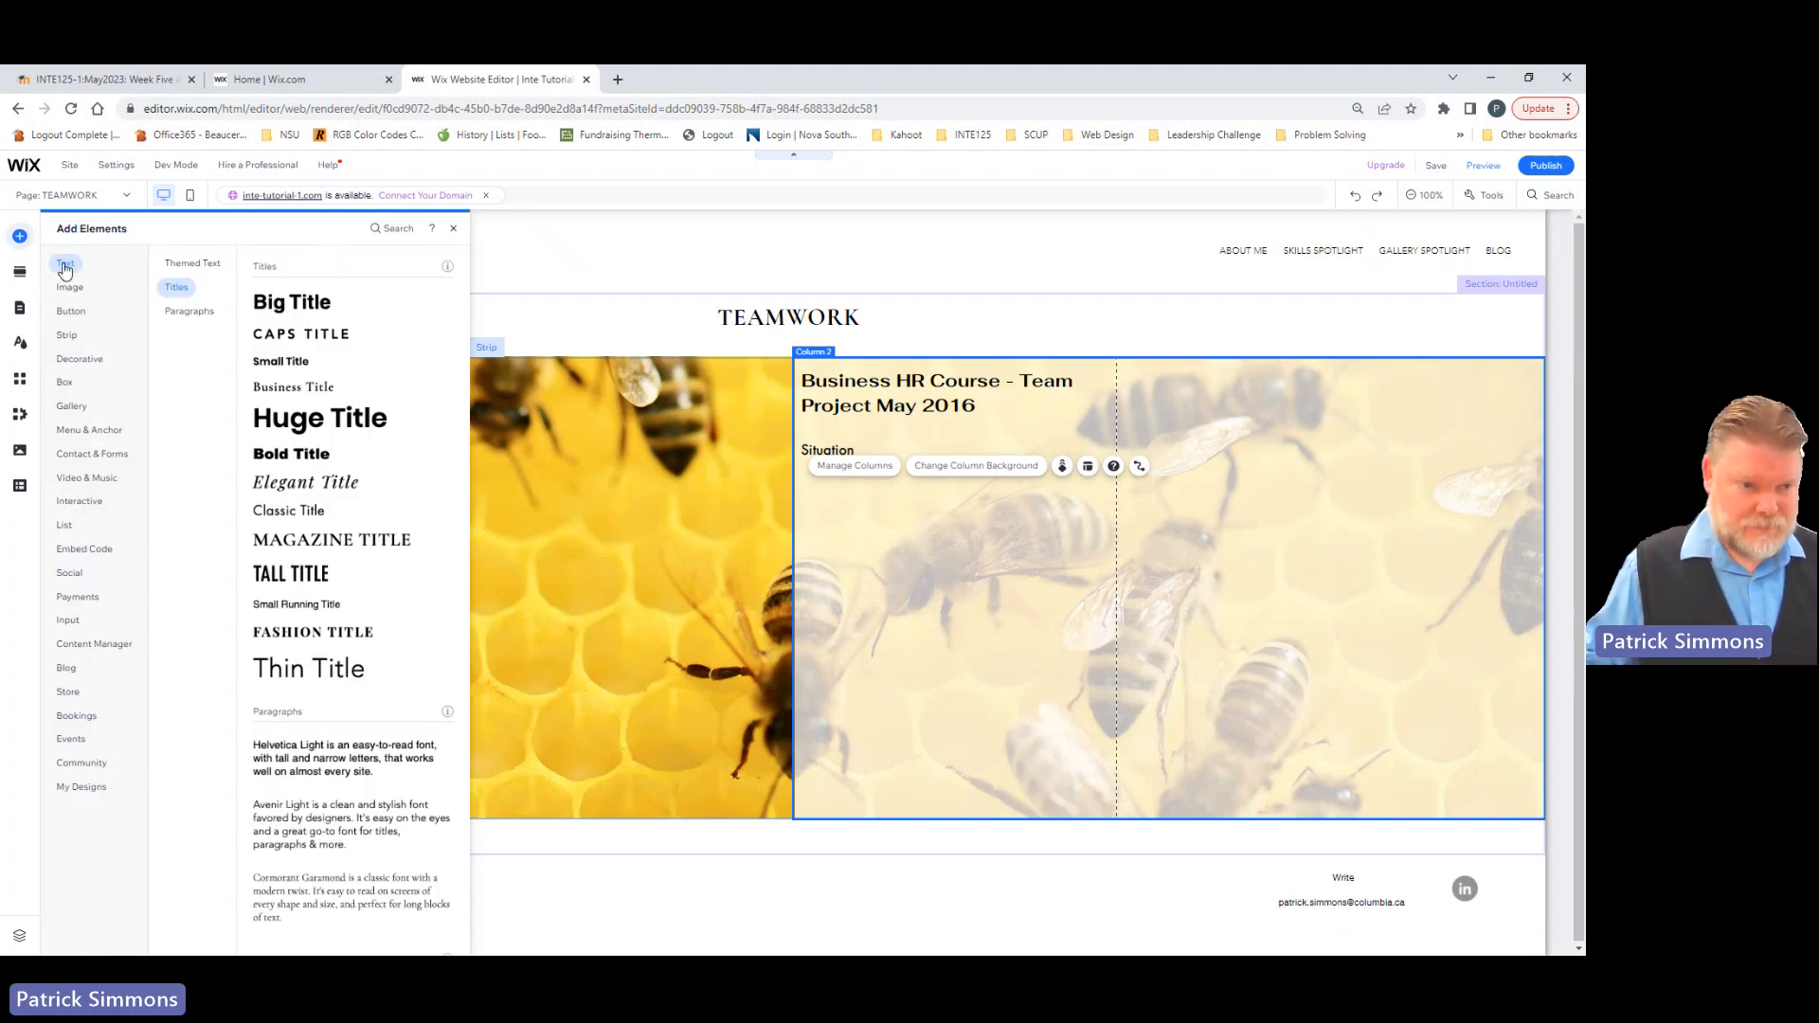
{"action": "left_click", "coordinate": [181, 319]}
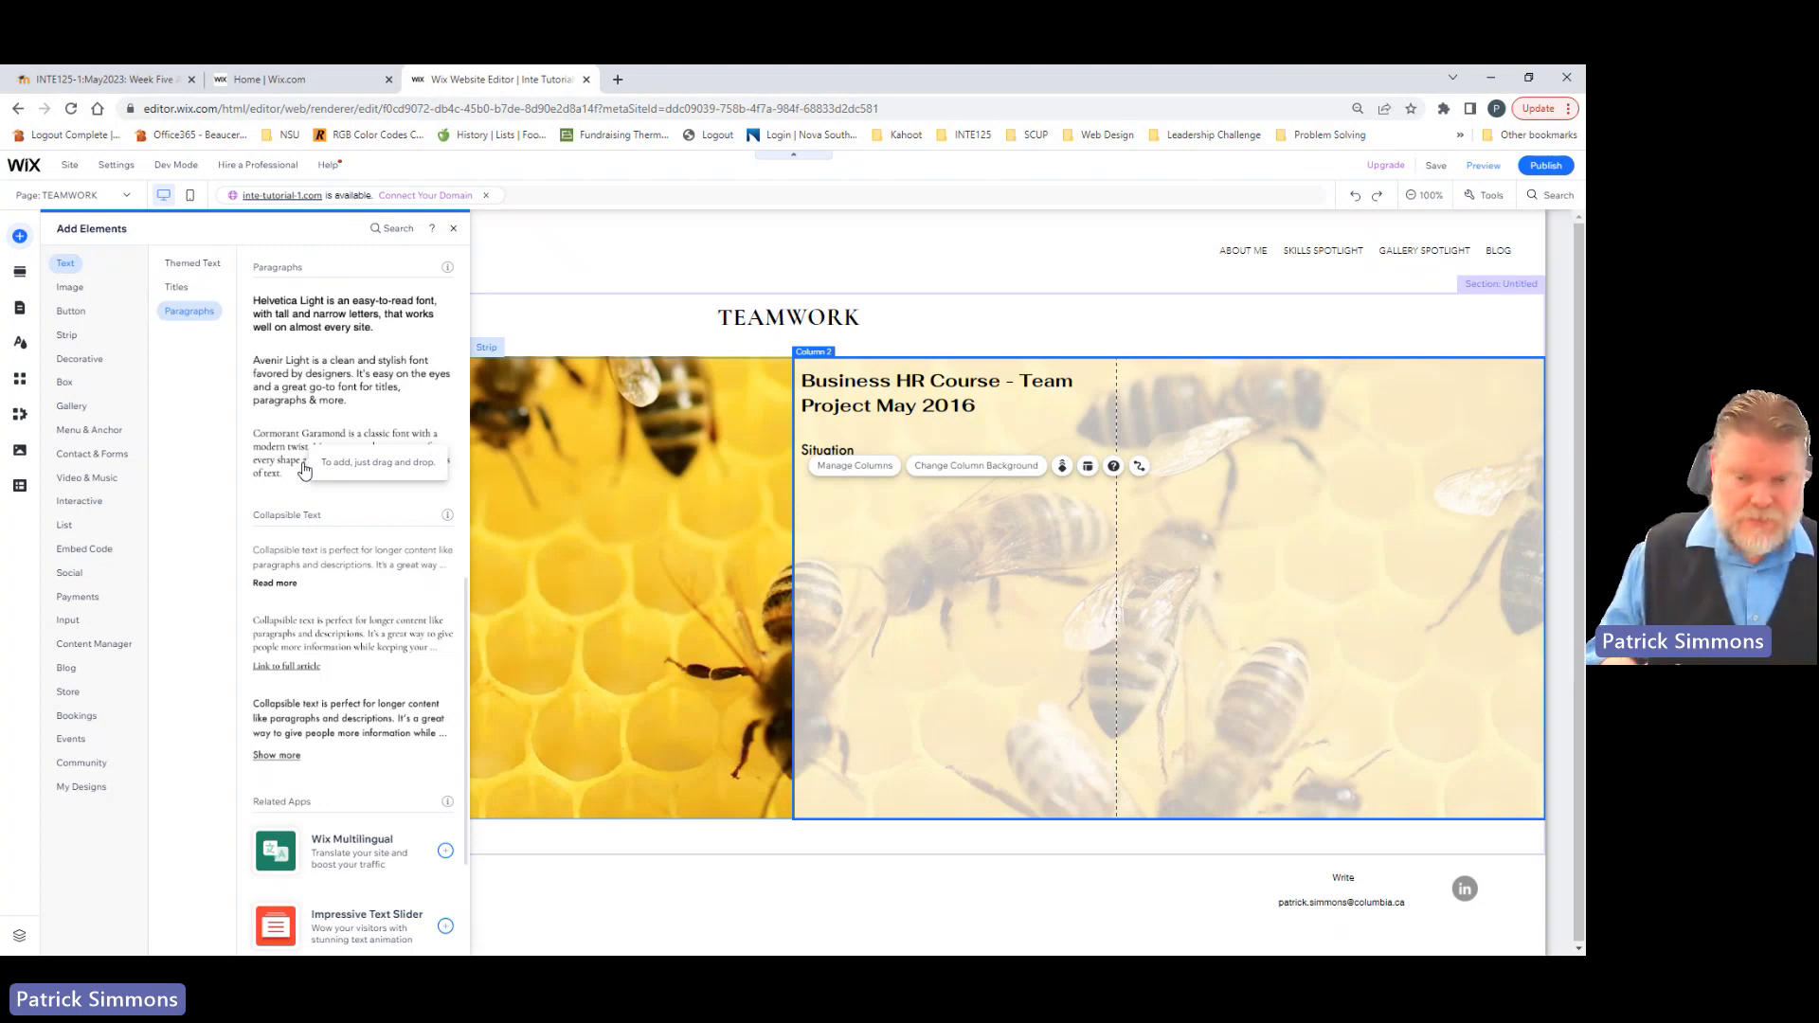
{"action": "left_click", "coordinate": [284, 585]}
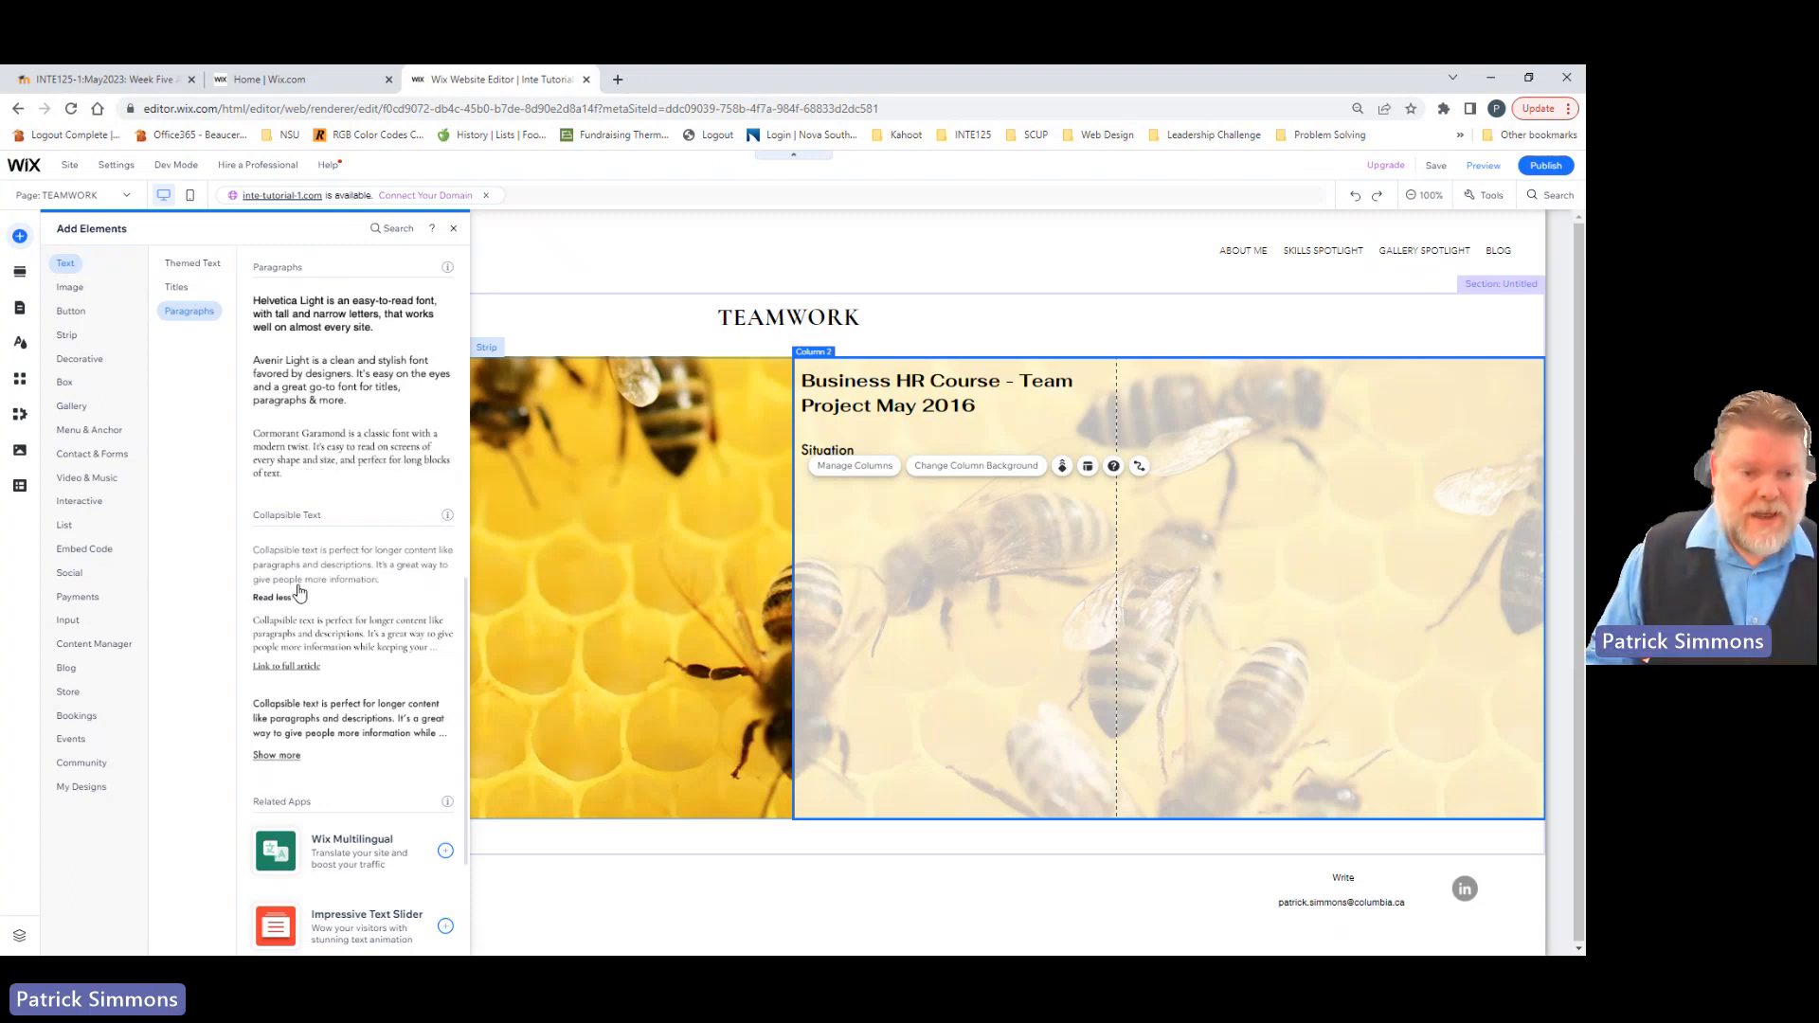
{"action": "left_click", "coordinate": [280, 597]}
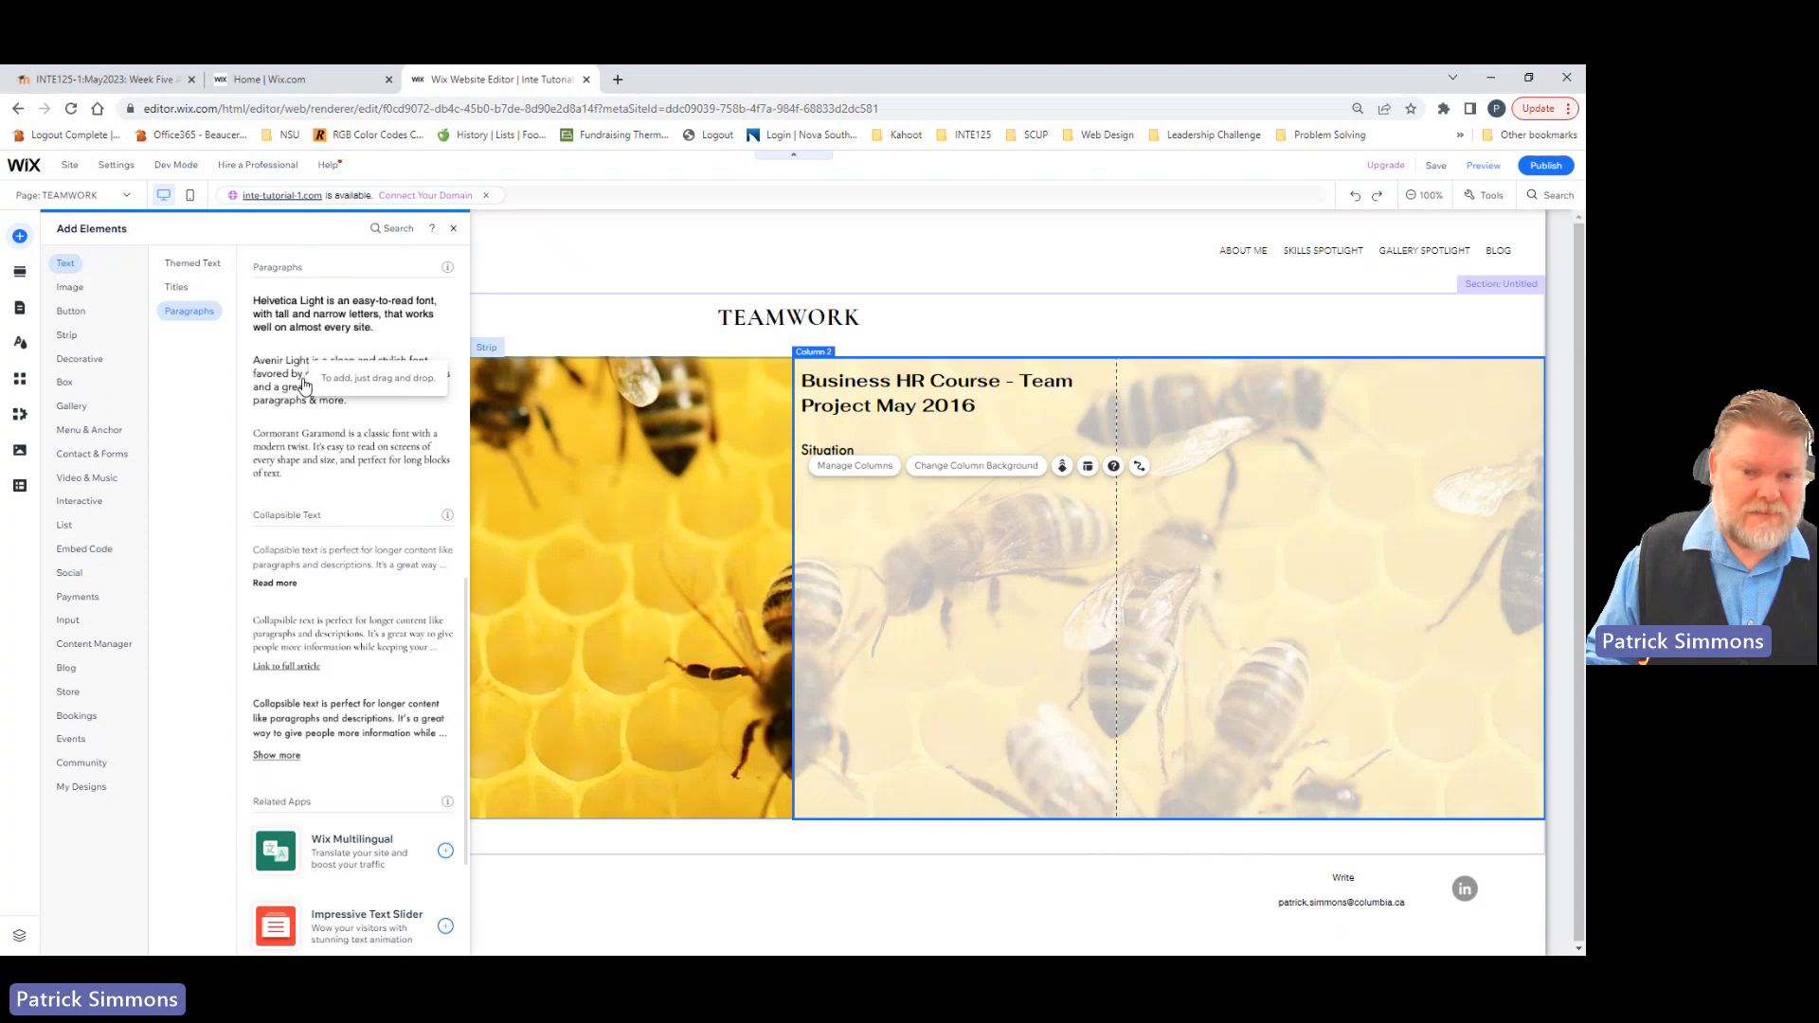
{"action": "left_click_drag", "start_coordinate": [303, 383], "coordinate": [855, 499]}
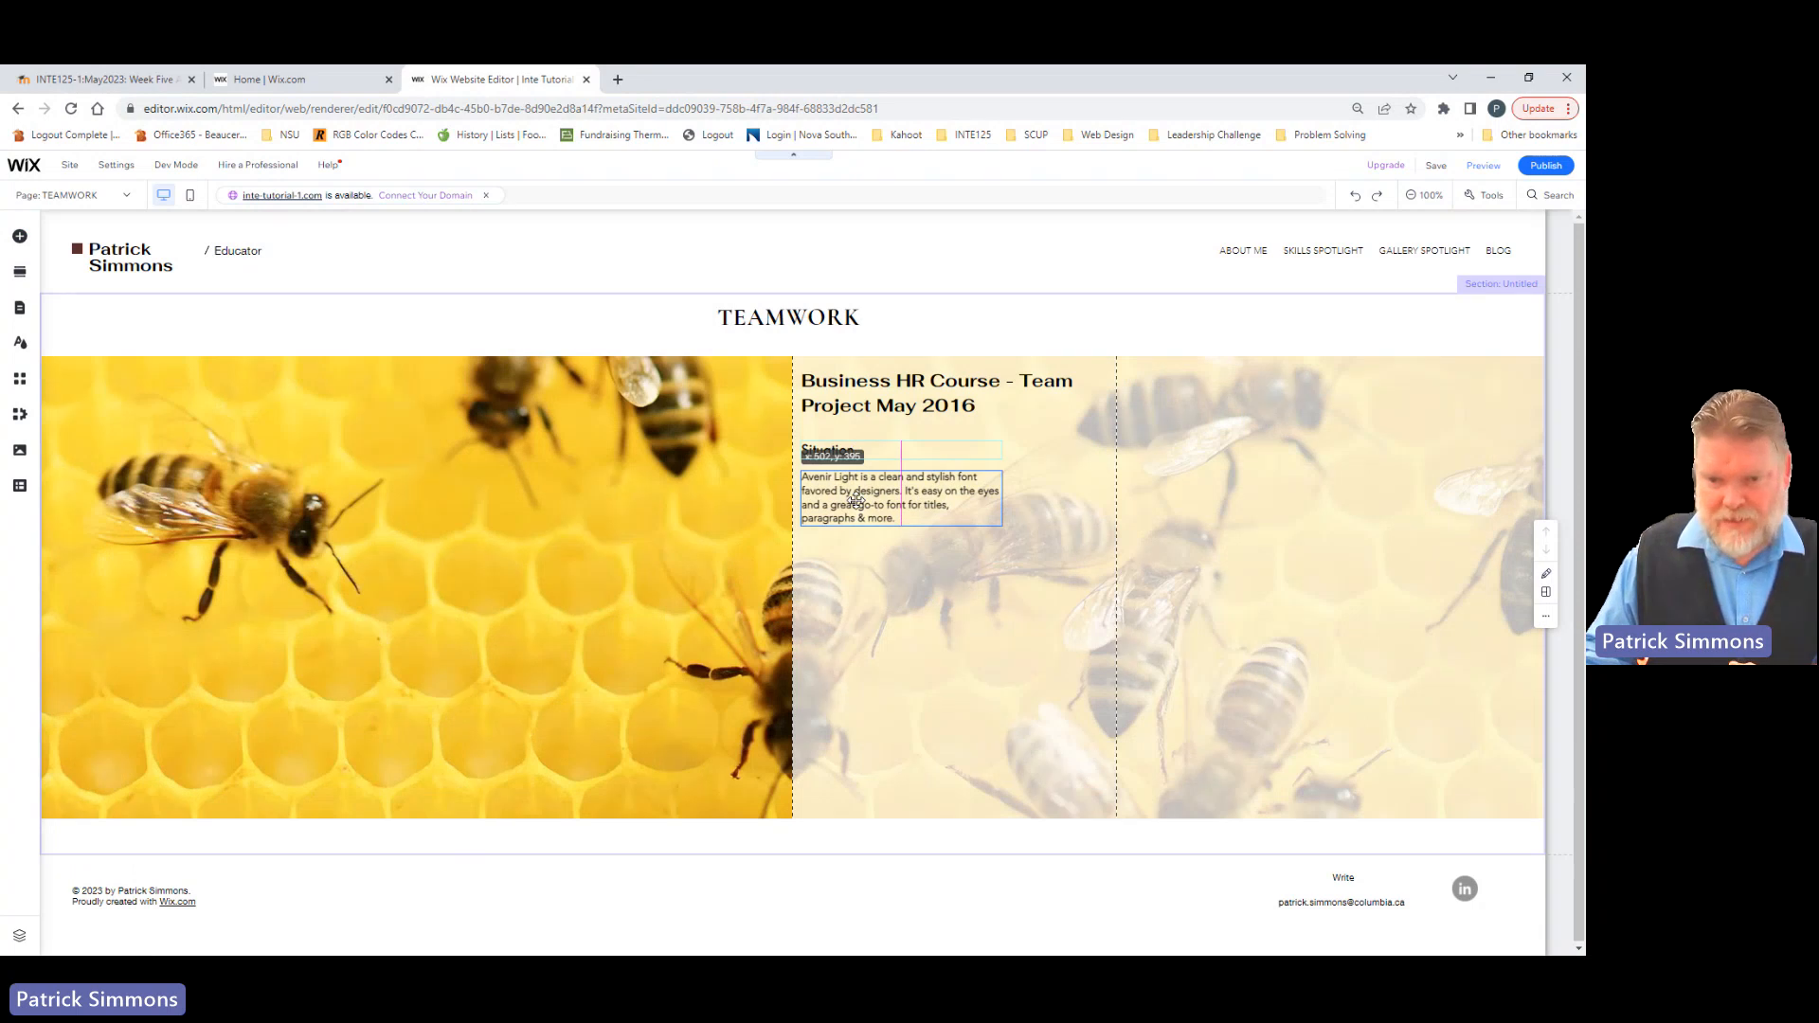
{"action": "left_click_drag", "start_coordinate": [855, 499], "coordinate": [855, 499]}
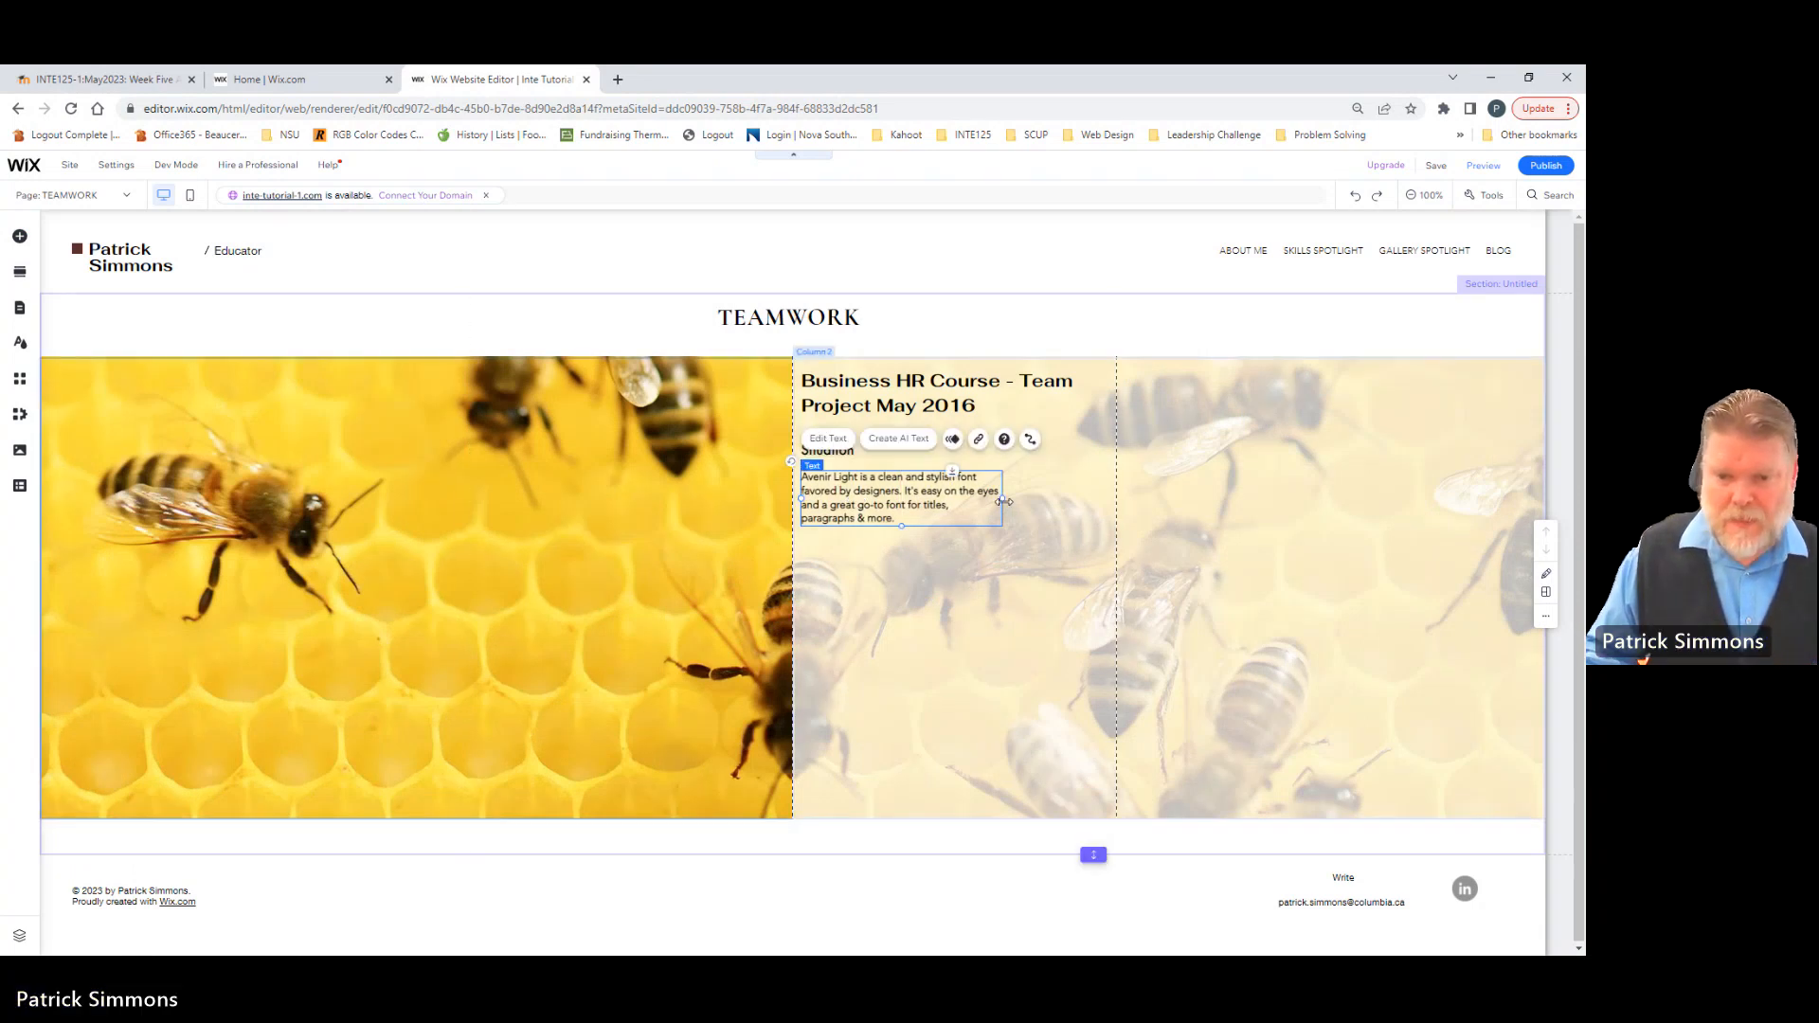
Step: Widen the Avenir Light paragraph box almost to the dashed page guide and extend its height downward
{"action": "left_click_drag", "start_coordinate": [1004, 501], "coordinate": [1105, 513]}
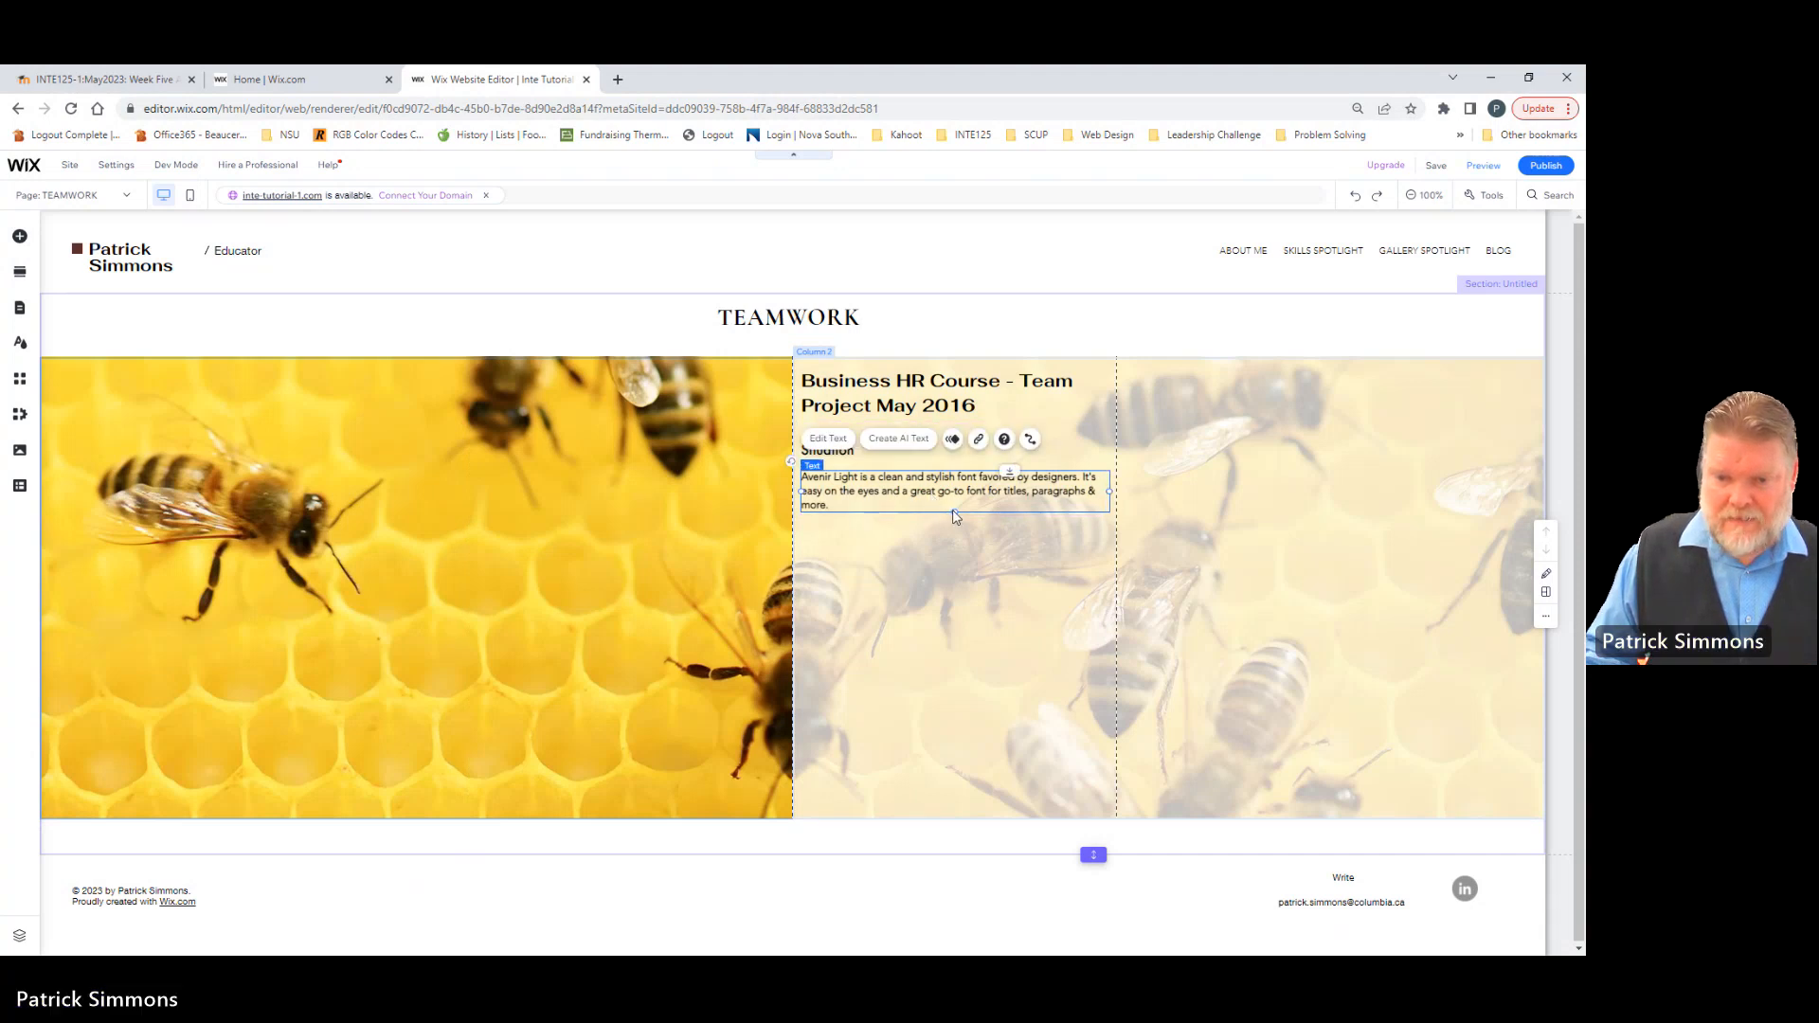
{"action": "left_click_drag", "start_coordinate": [954, 511], "coordinate": [954, 562]}
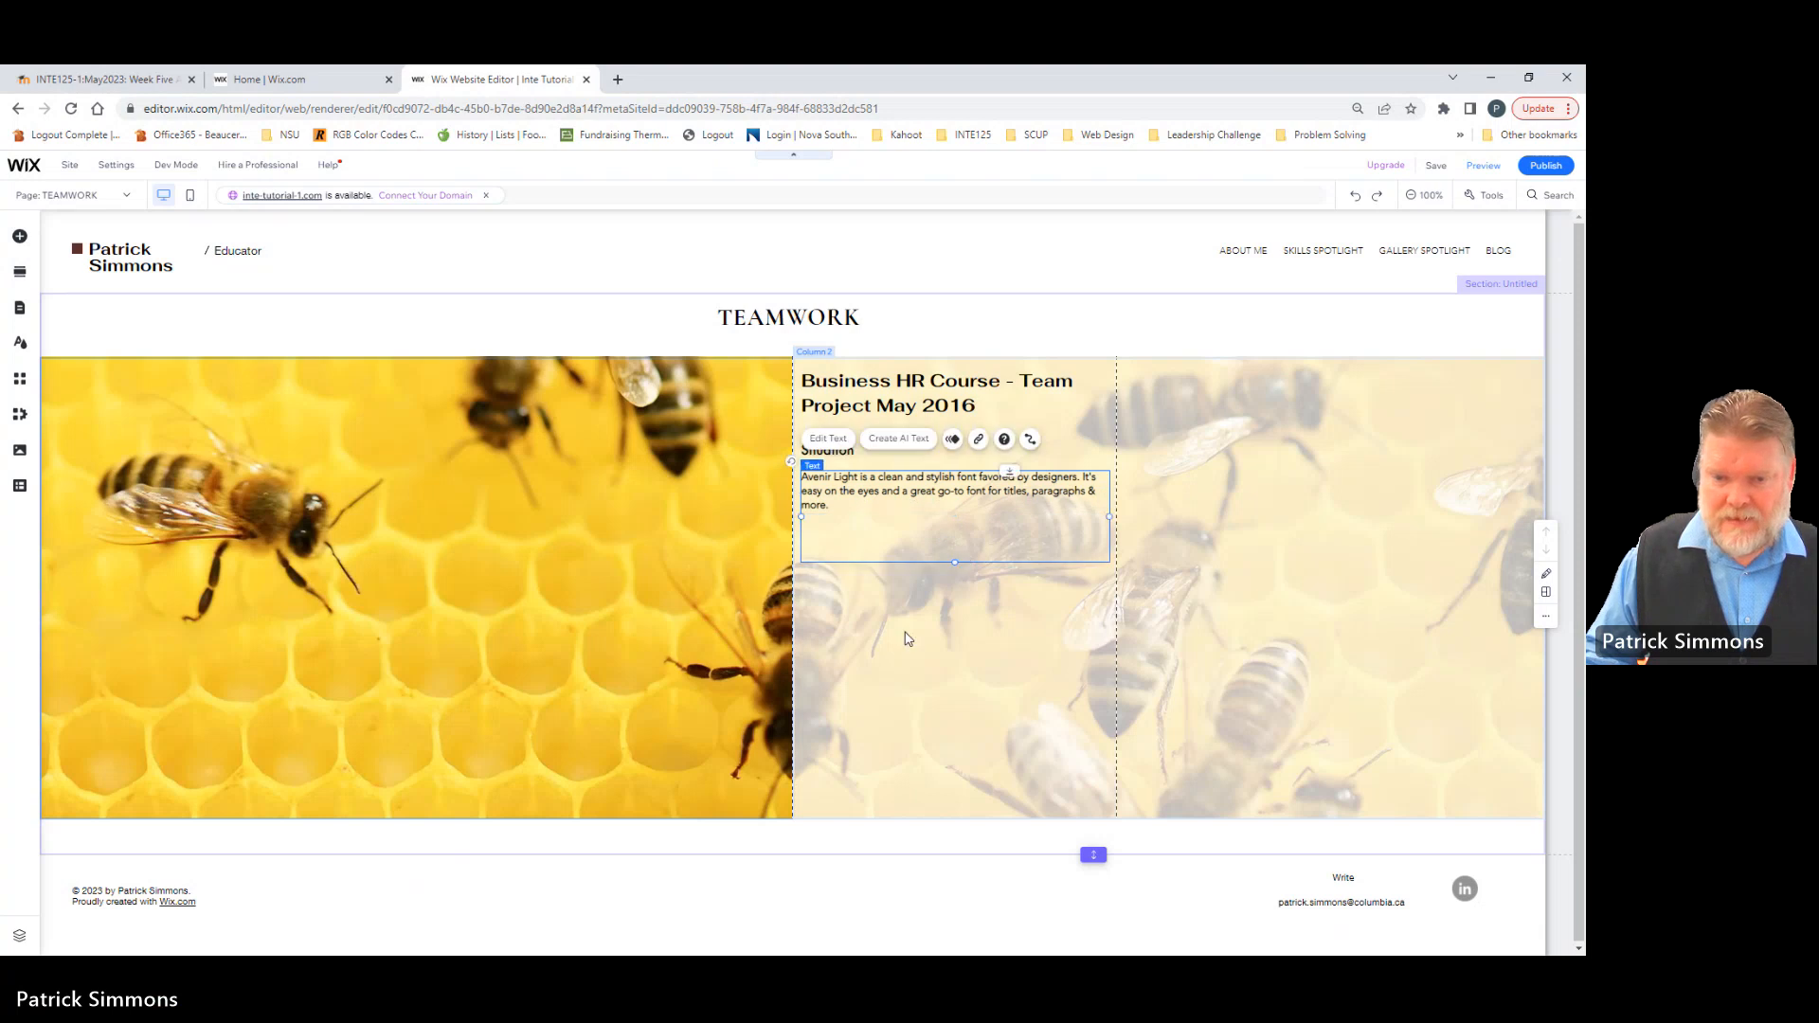
{"action": "left_click", "coordinate": [913, 635]}
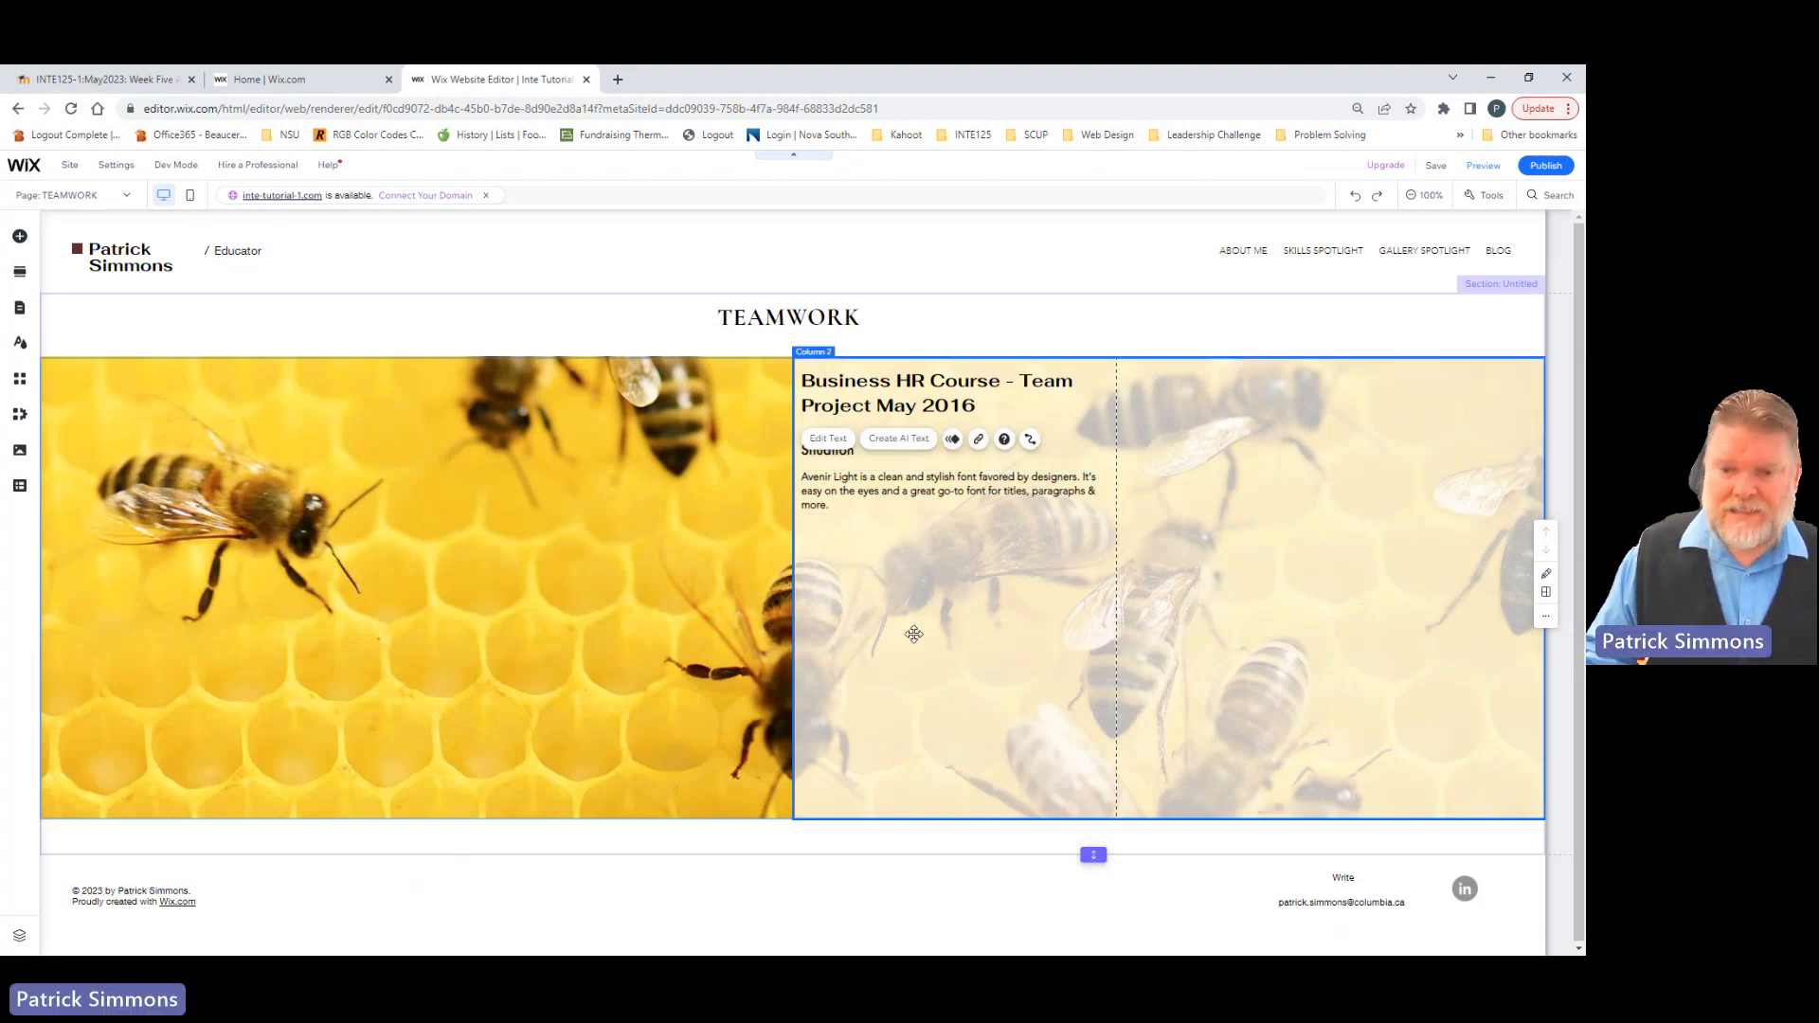
{"action": "left_click", "coordinate": [869, 521]}
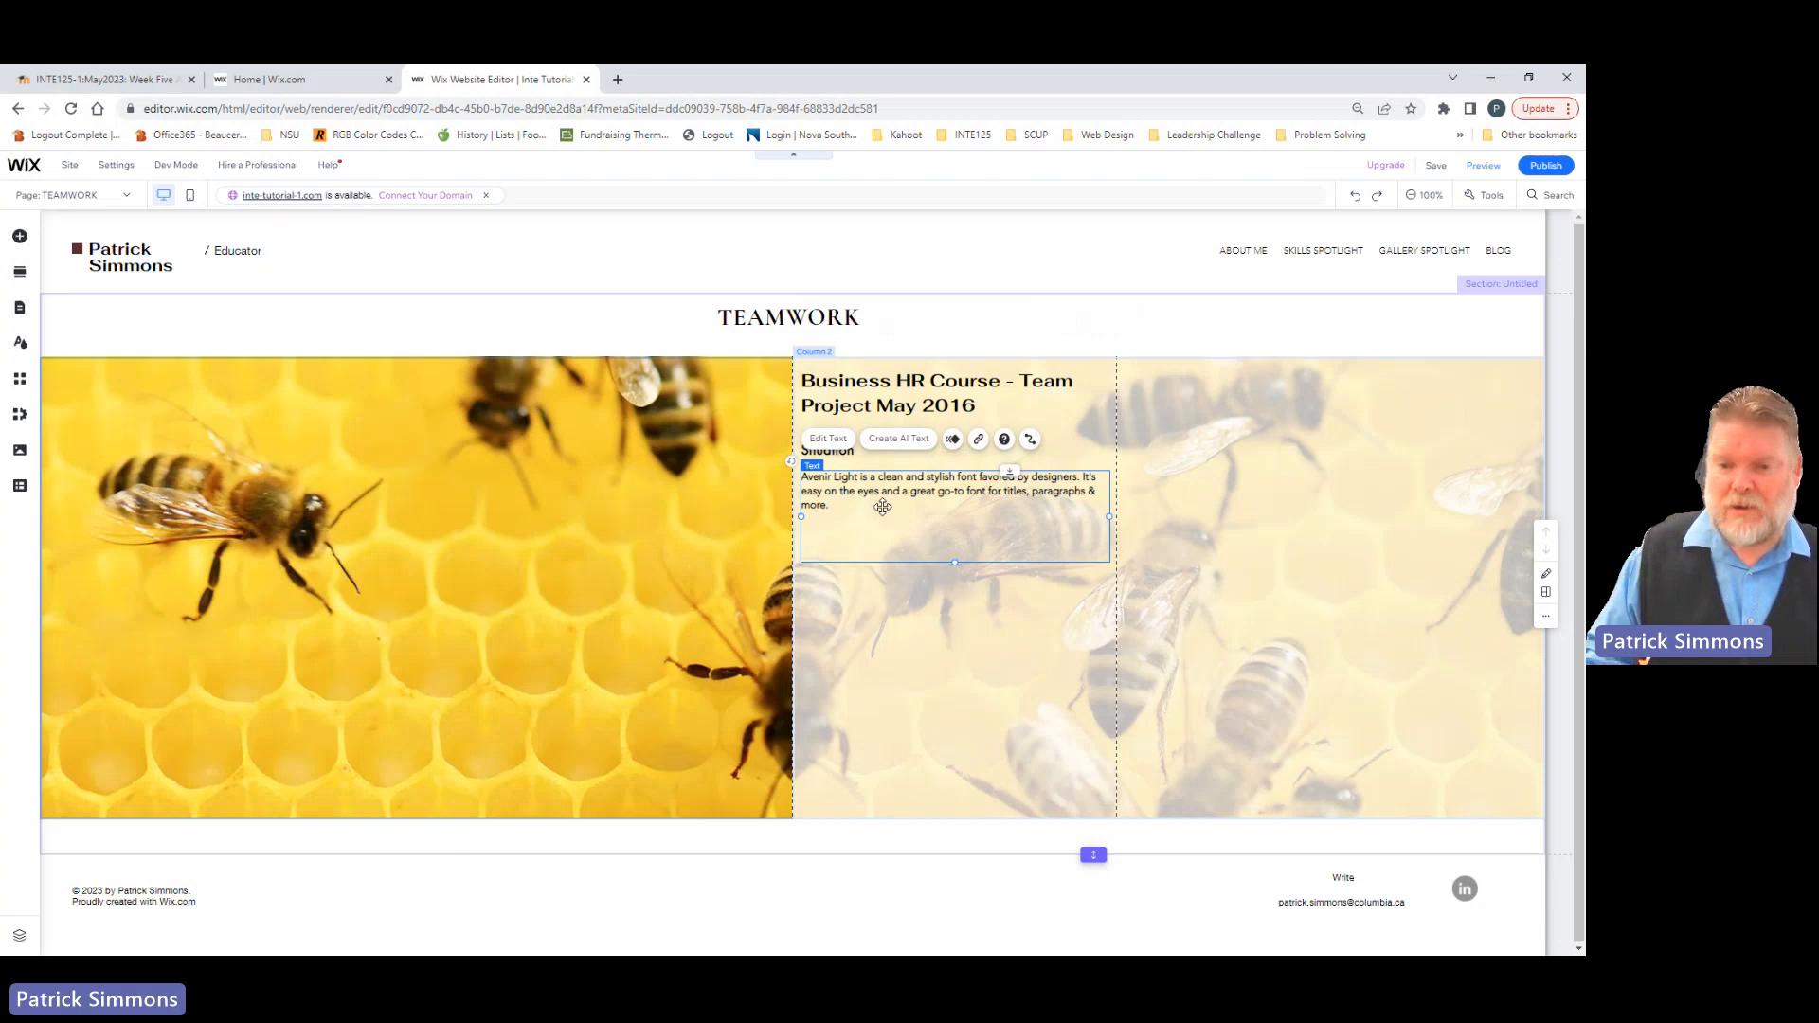
{"action": "double_click", "coordinate": [915, 557]}
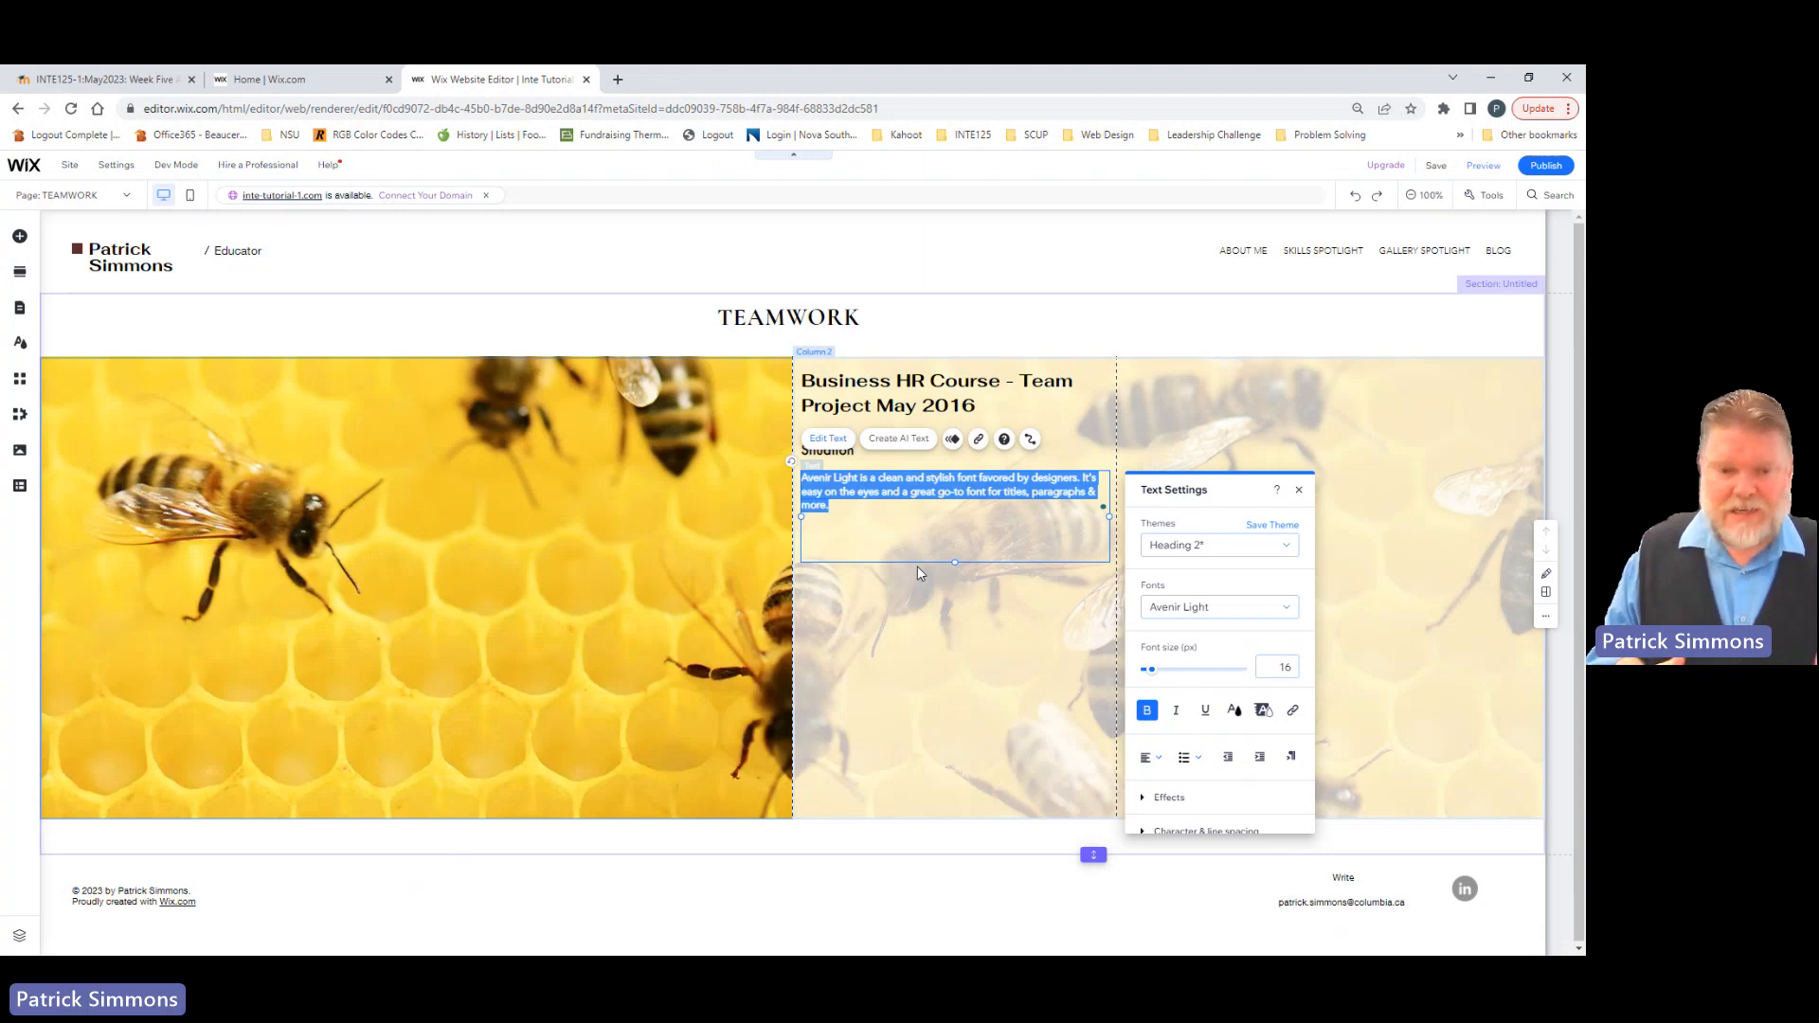
{"action": "left_click", "coordinate": [893, 576]}
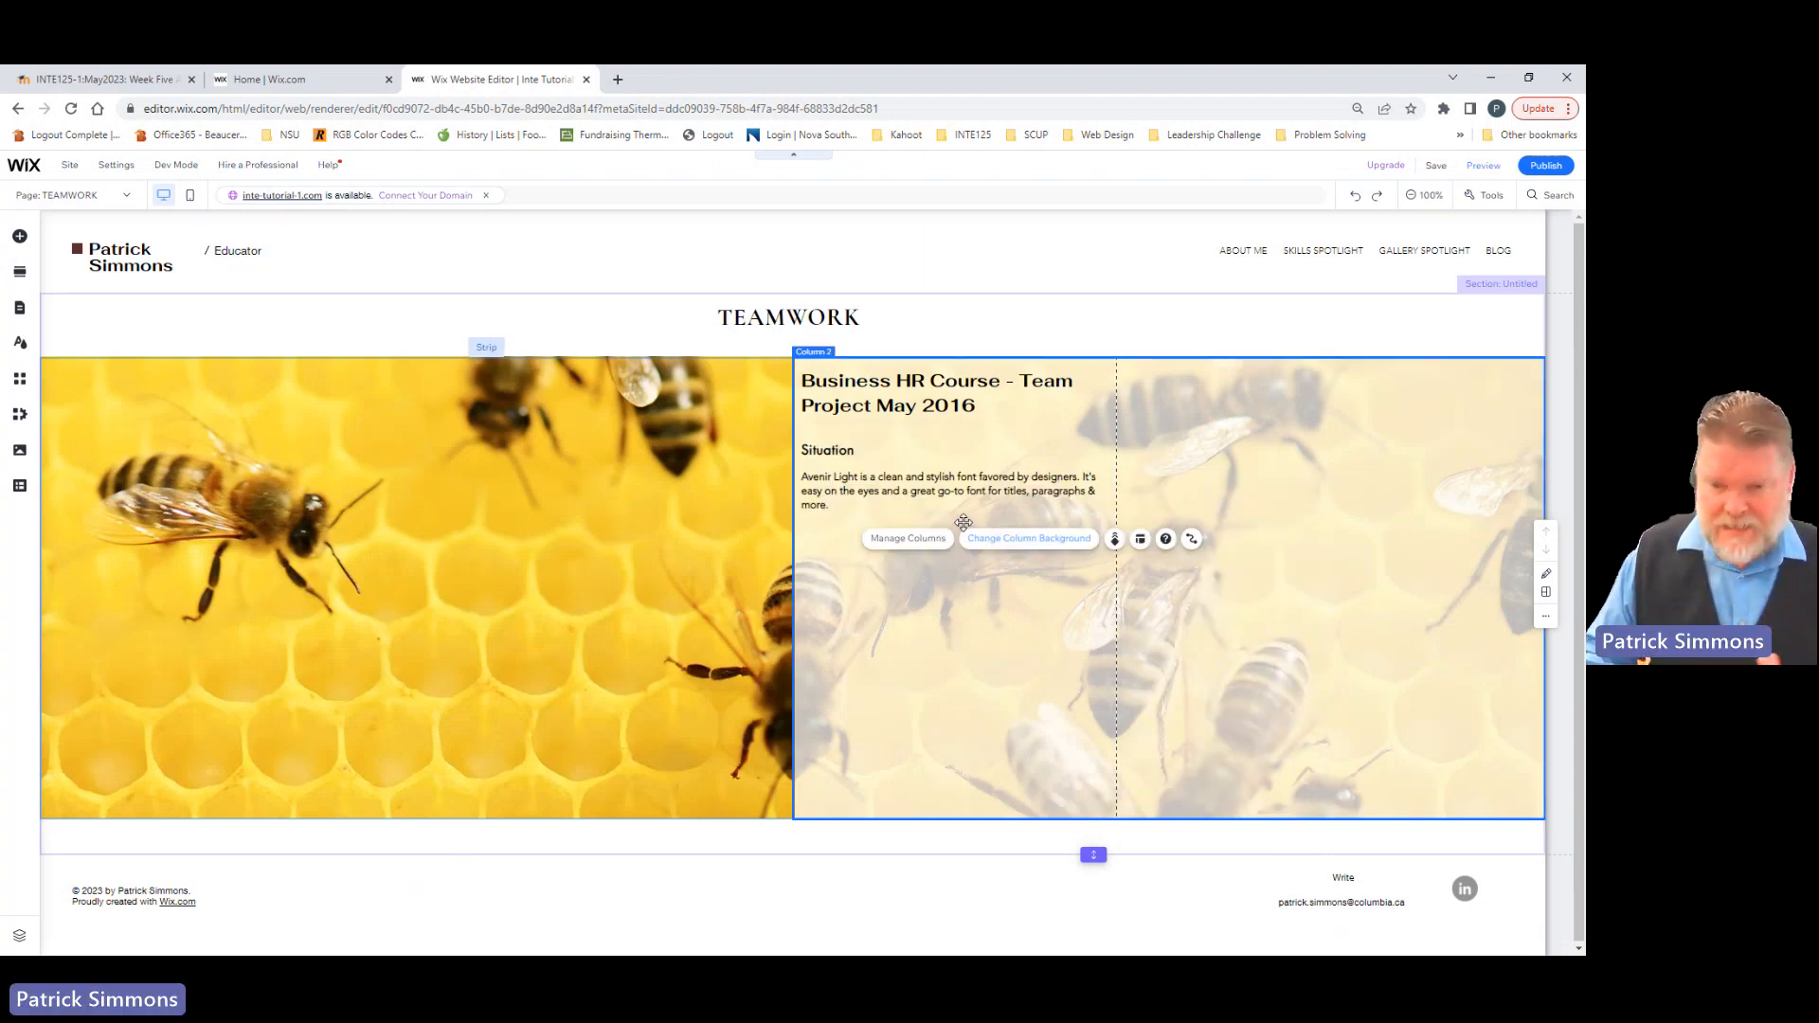
Step: Replace the Avenir Light placeholder paragraph with the copied text beginning "As part of my 'Union vs. Management' human resource group assignment"
{"action": "left_click", "coordinate": [900, 506]}
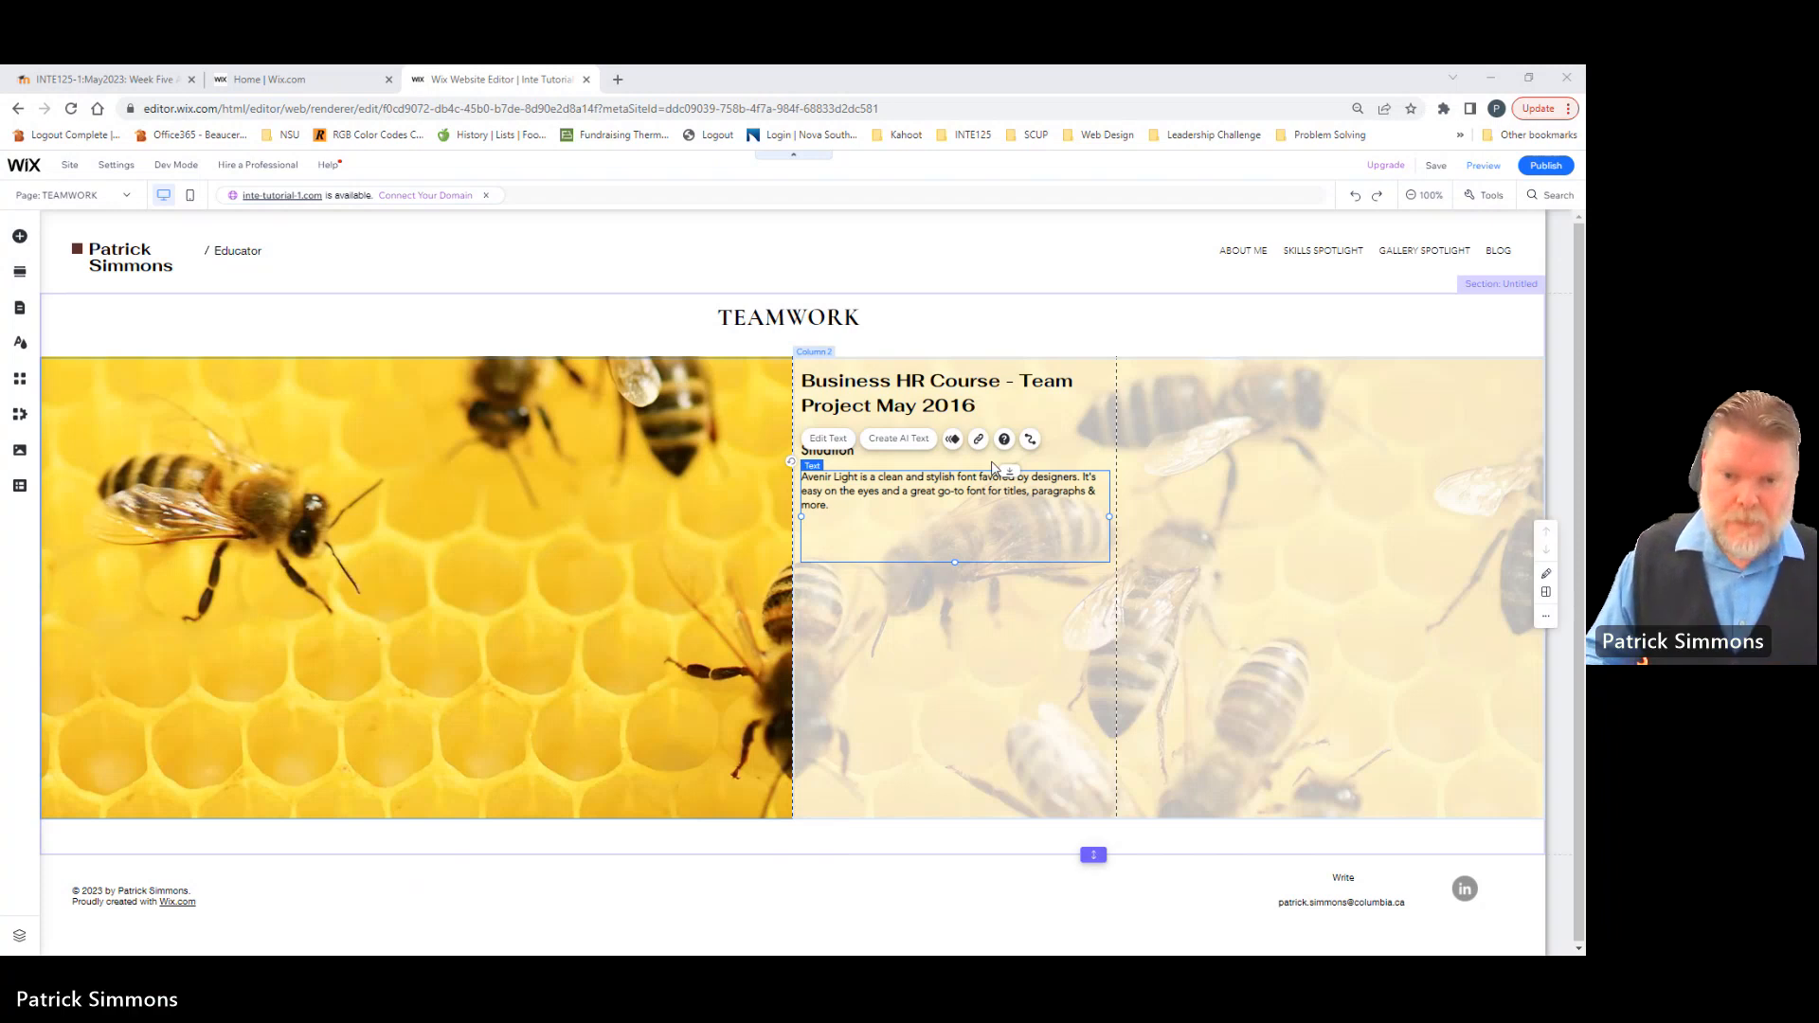
{"action": "left_click", "coordinate": [825, 438]}
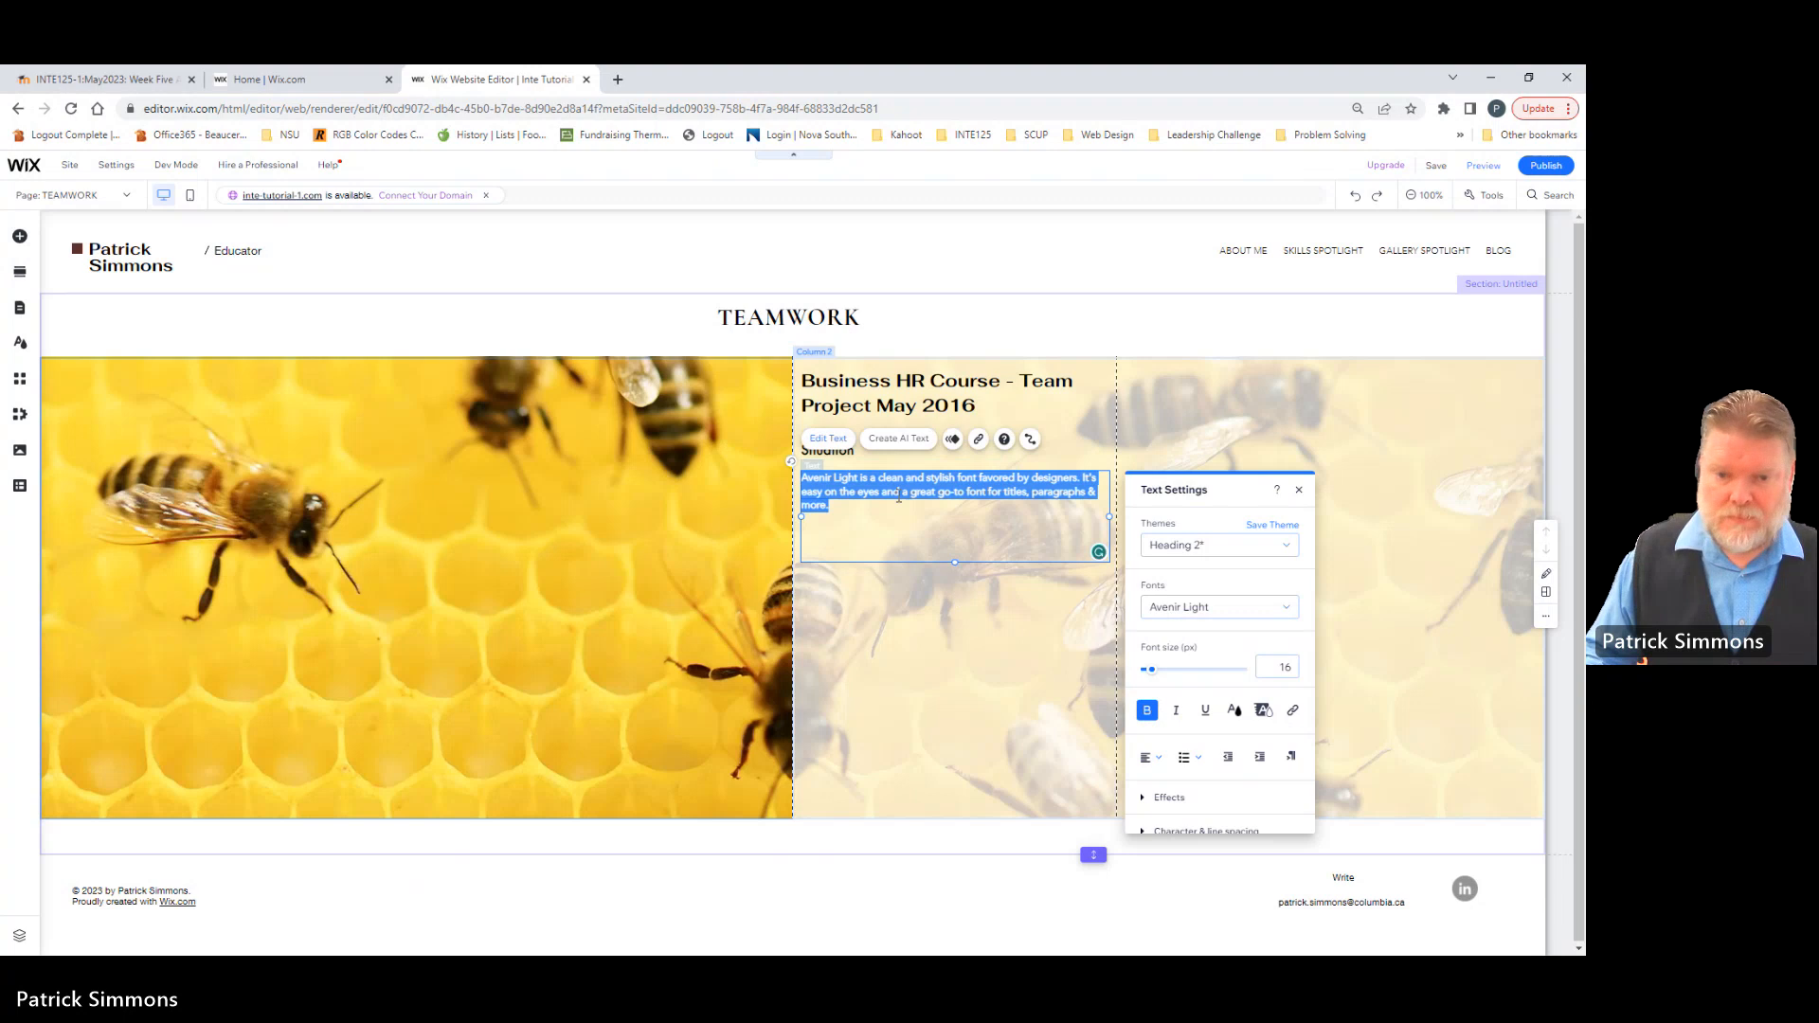
{"action": "left_click", "coordinate": [826, 441]}
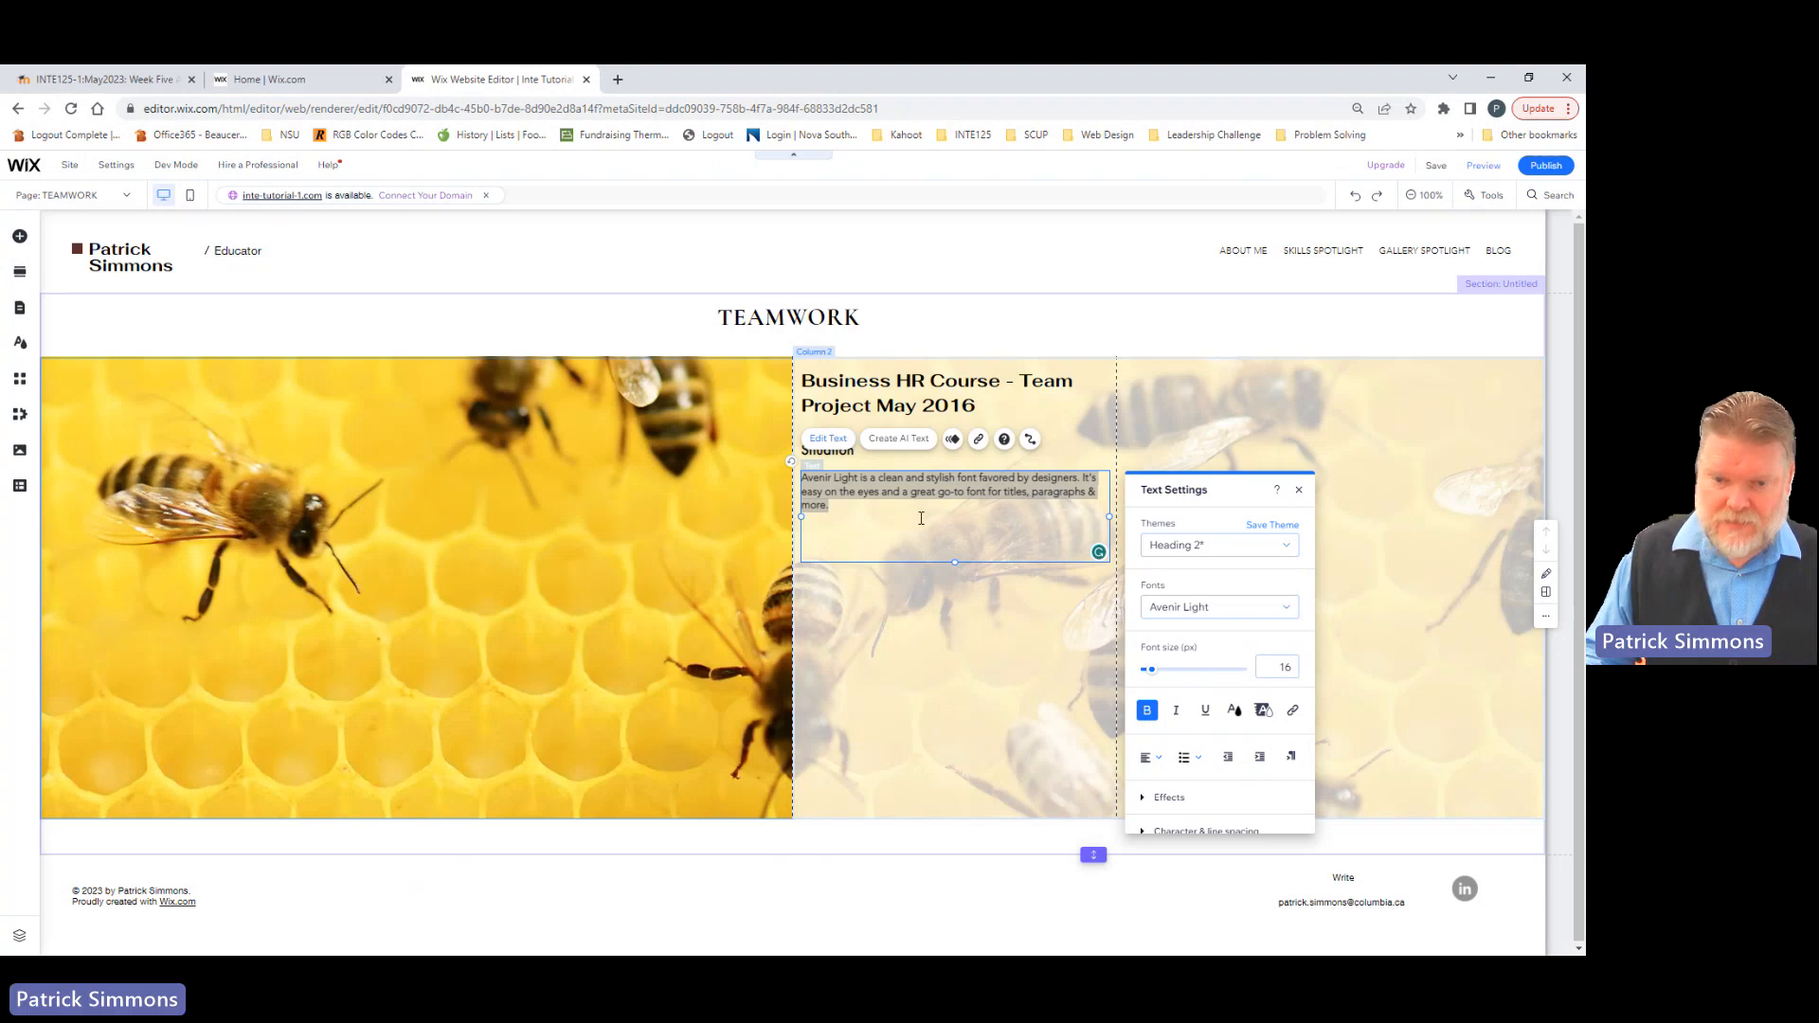
{"action": "left_click", "coordinate": [857, 512]}
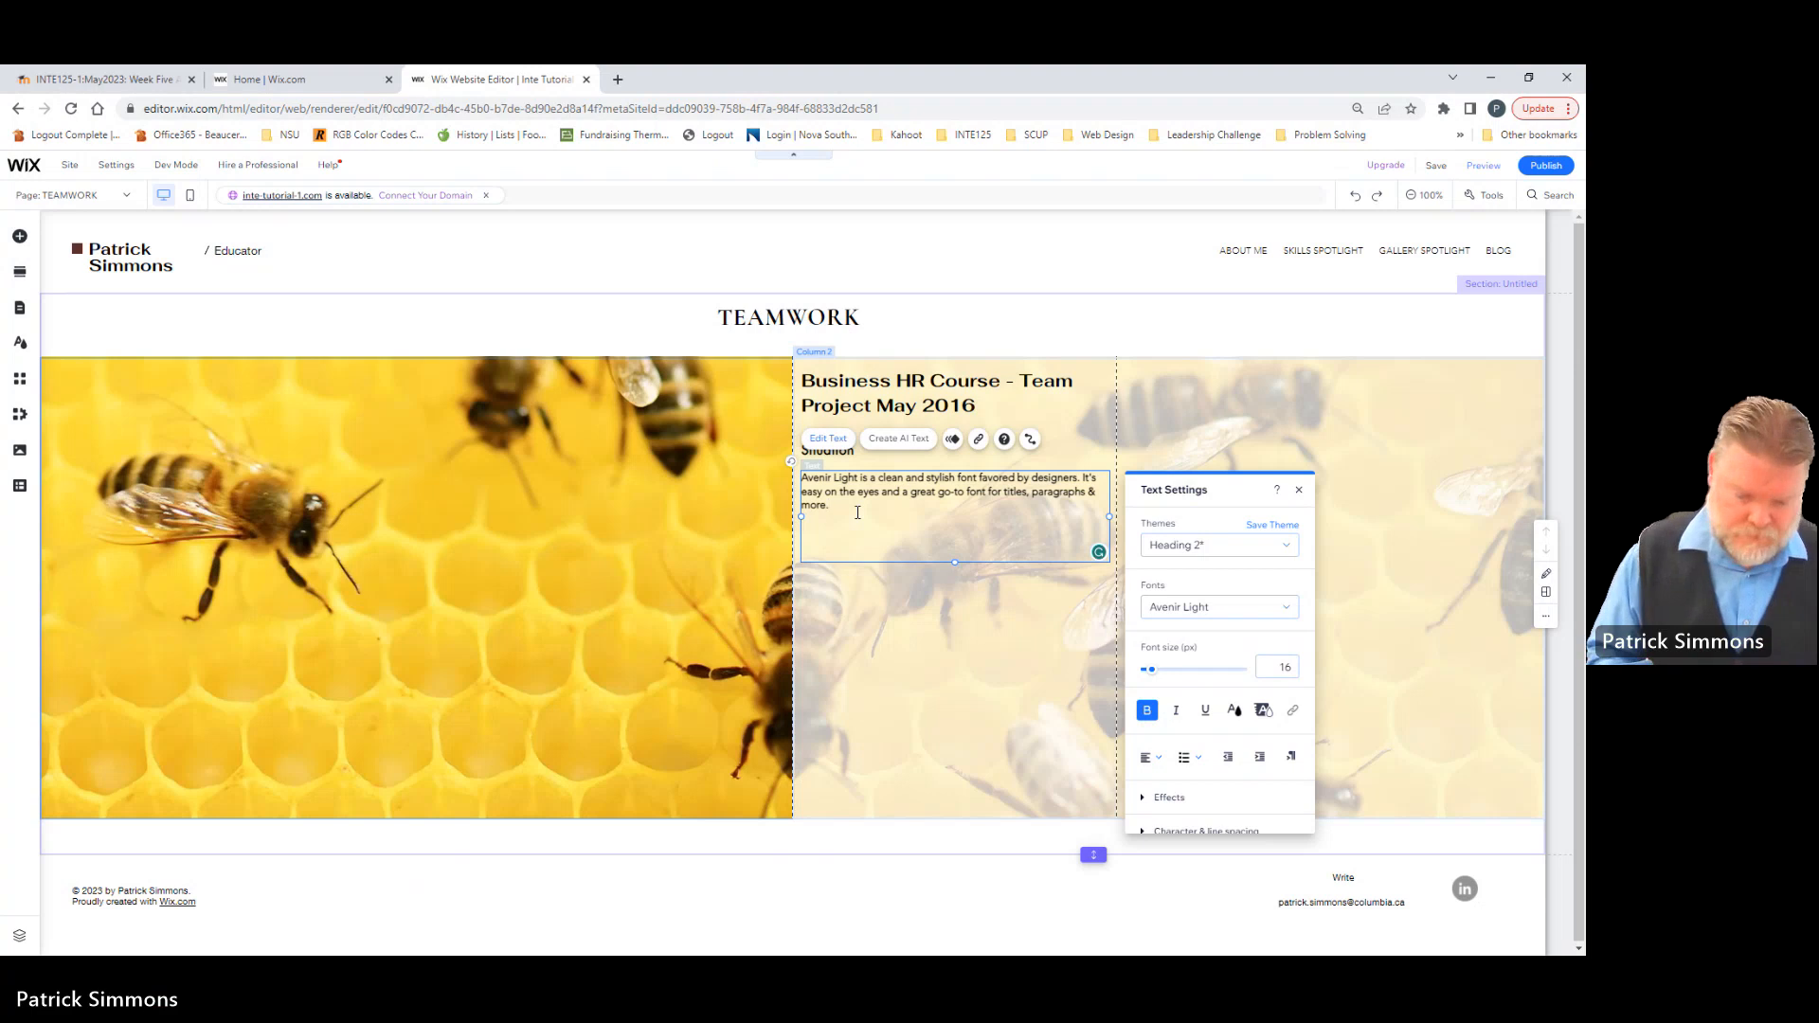
{"action": "key", "text": "shift+Up"}
{"action": "key", "text": "shift+Home"}
{"action": "key", "text": "shift+Up"}
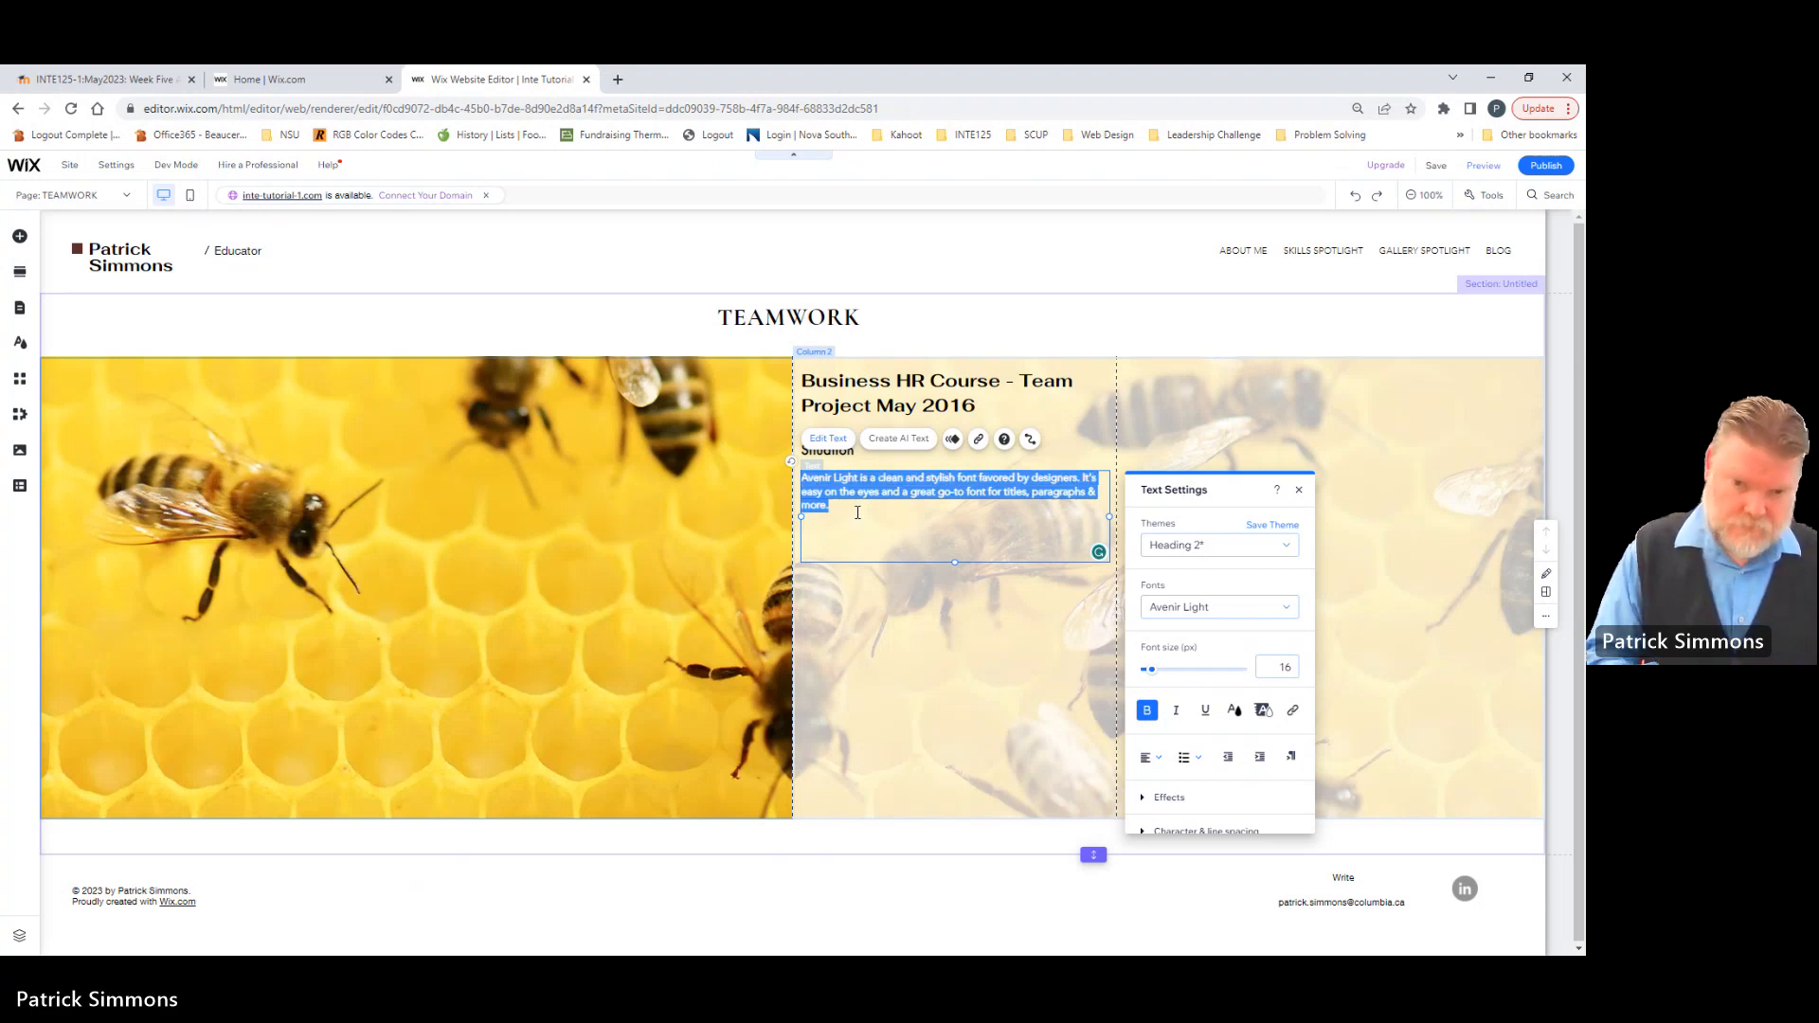
{"action": "key", "text": "BackSpace"}
{"action": "key", "text": "ctrl+v"}
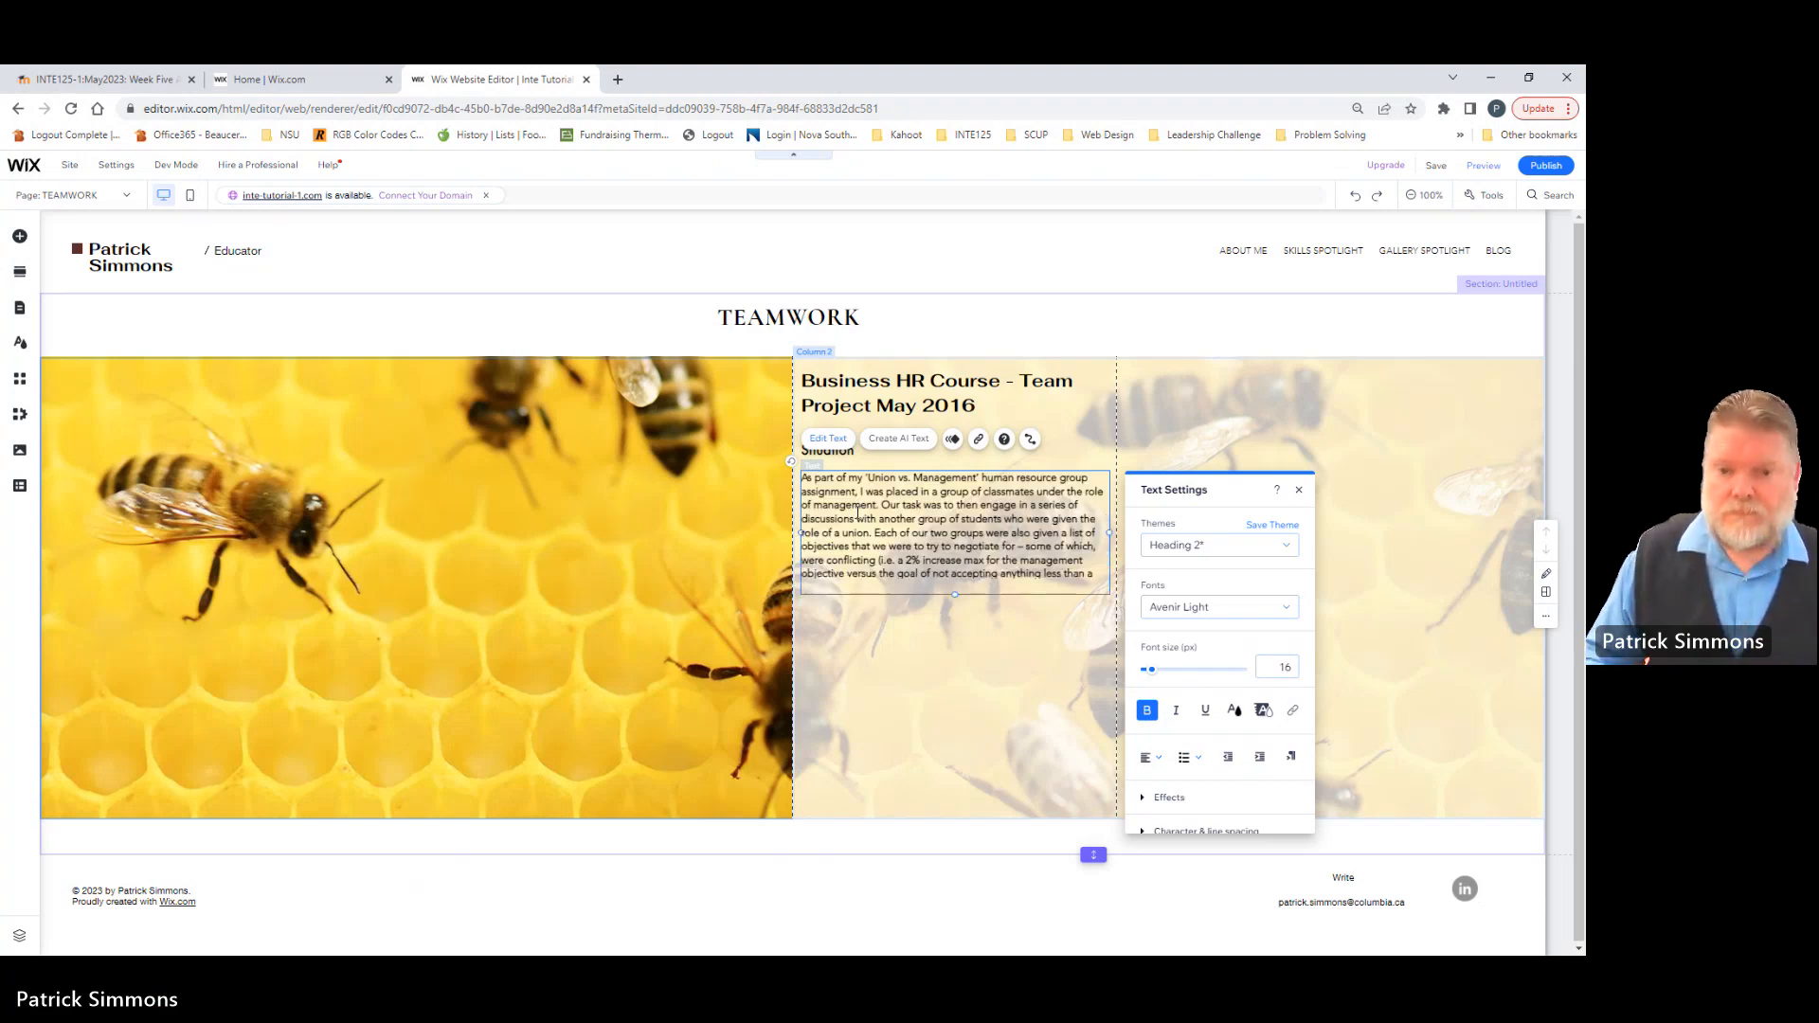
{"action": "left_click", "coordinate": [1298, 490]}
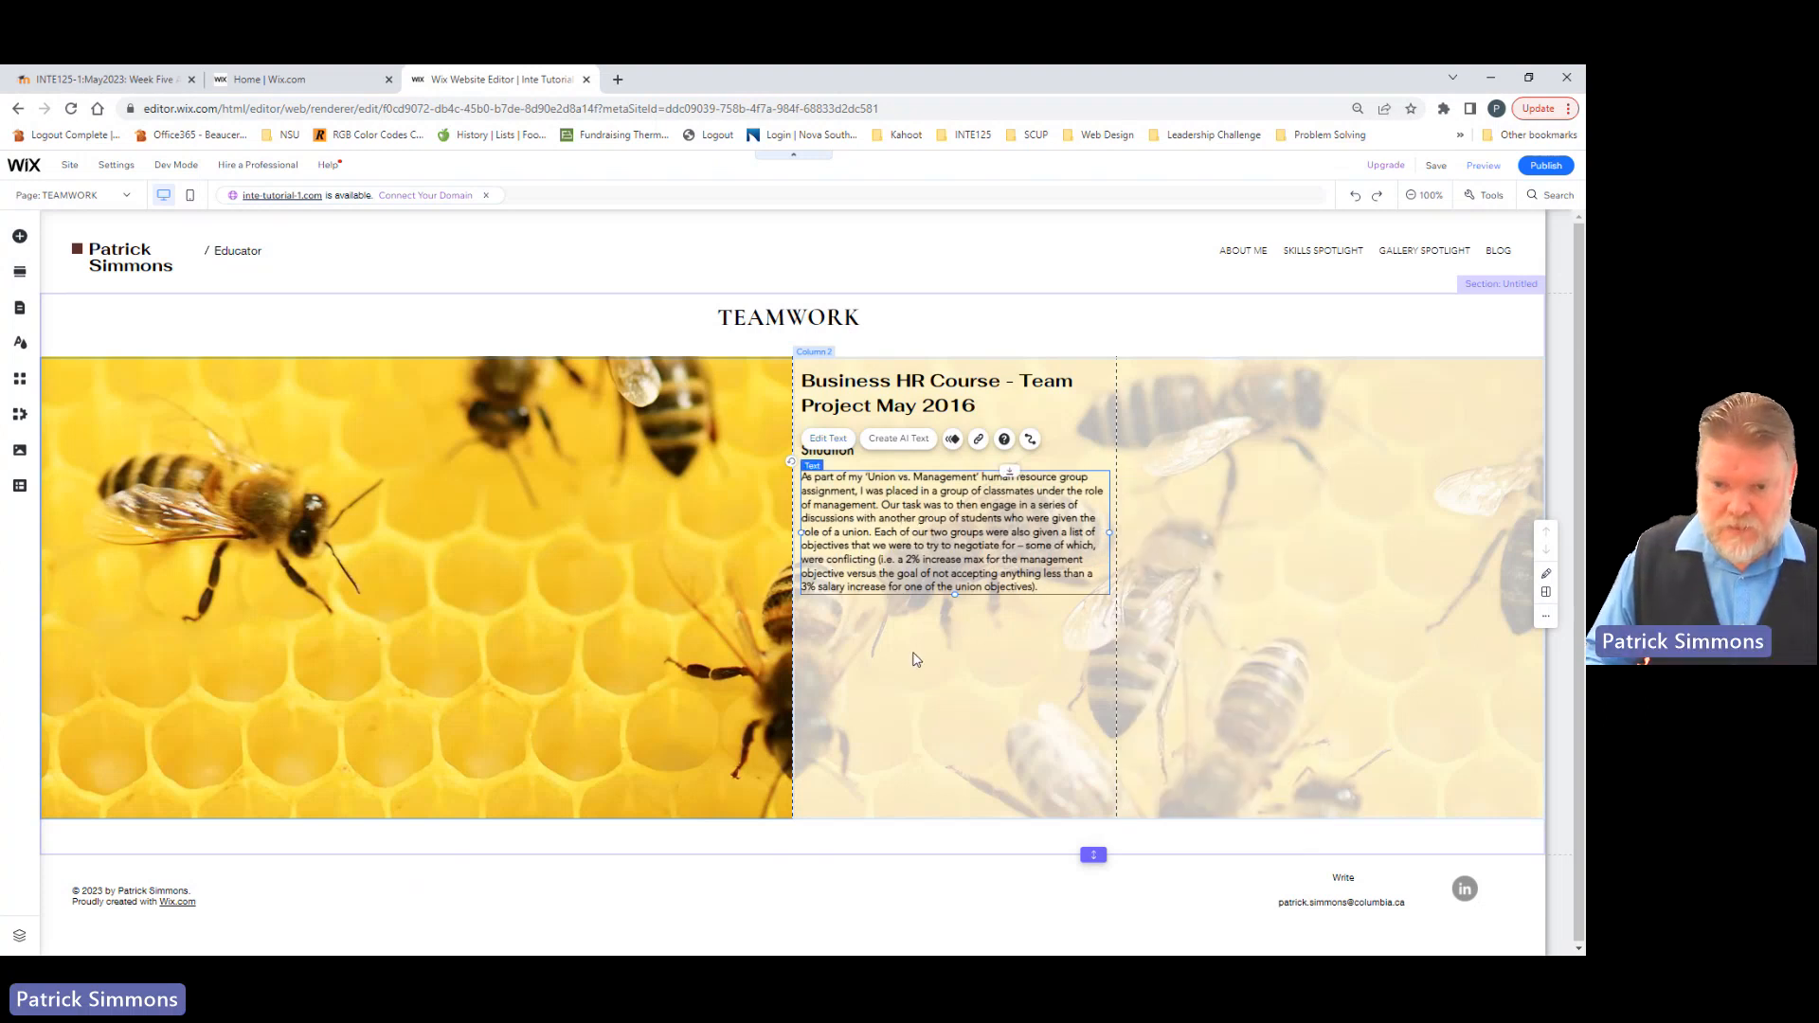
Step: Duplicate the Situation heading together with its paragraph and place the copy directly below the original, left-aligned with it
{"action": "left_click", "coordinate": [967, 325]}
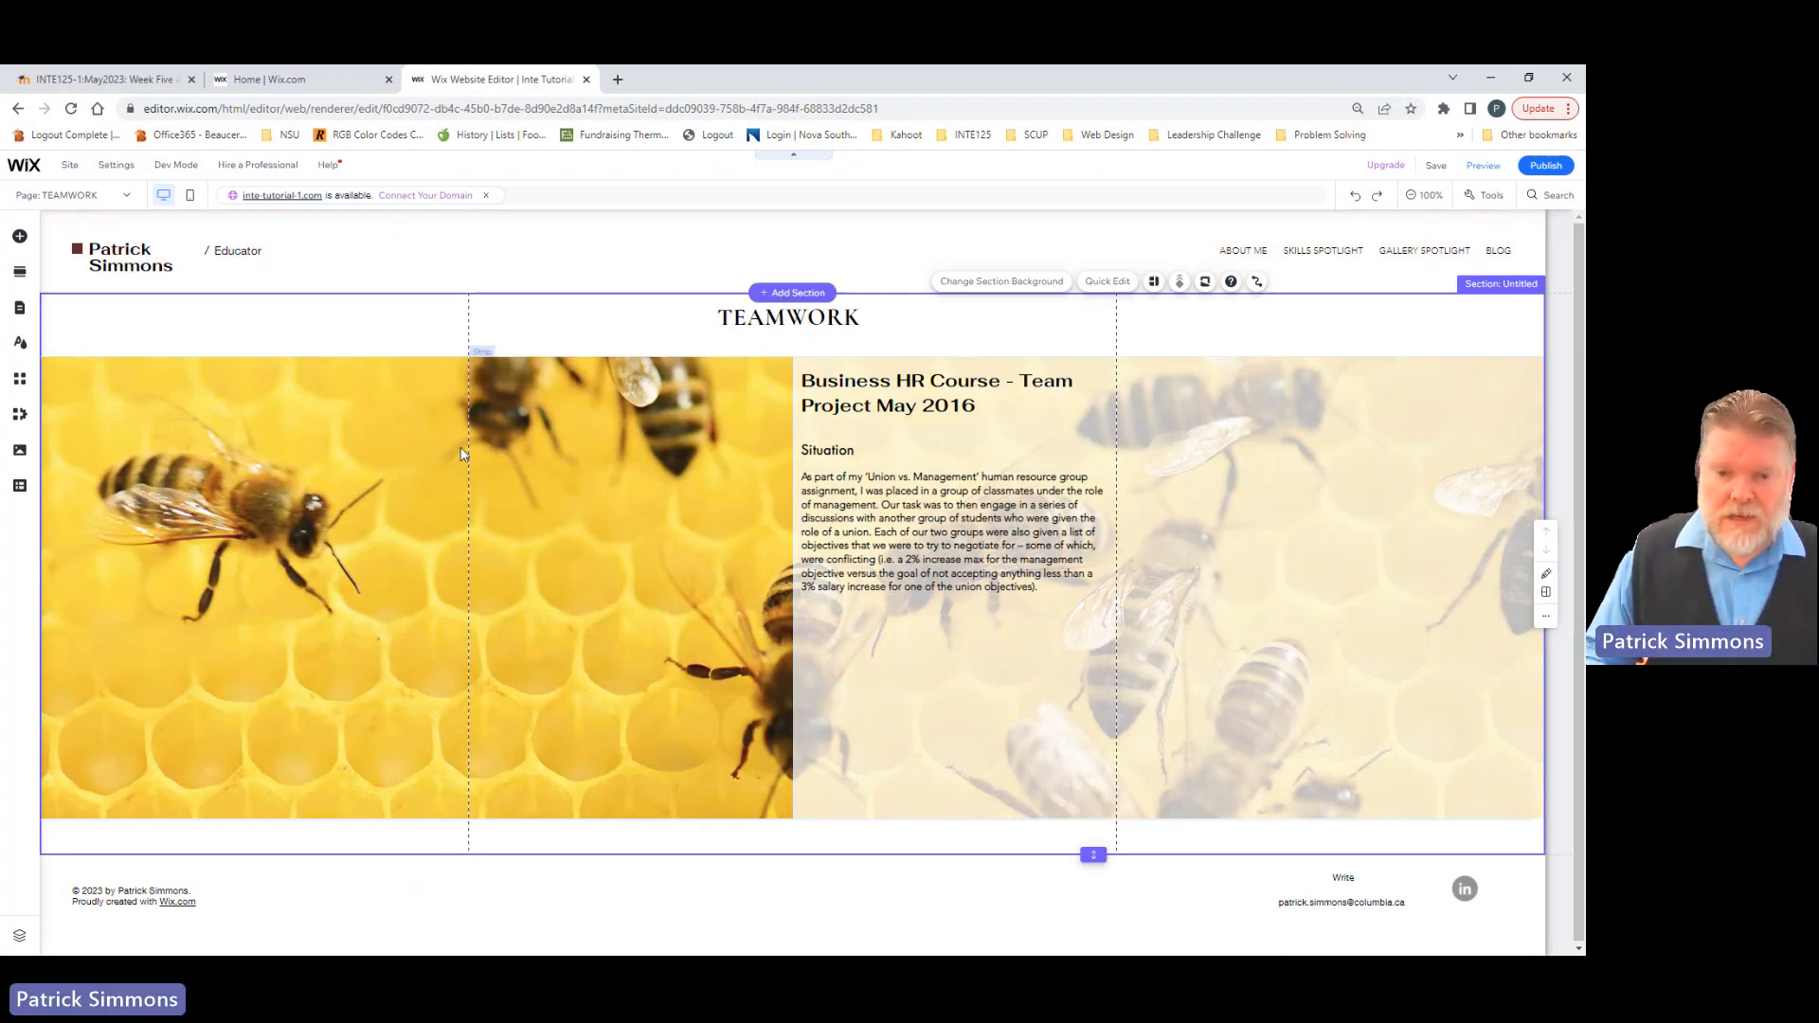
{"action": "left_click", "coordinate": [824, 453]}
{"action": "left_click", "coordinate": [839, 511], "text": "shift"}
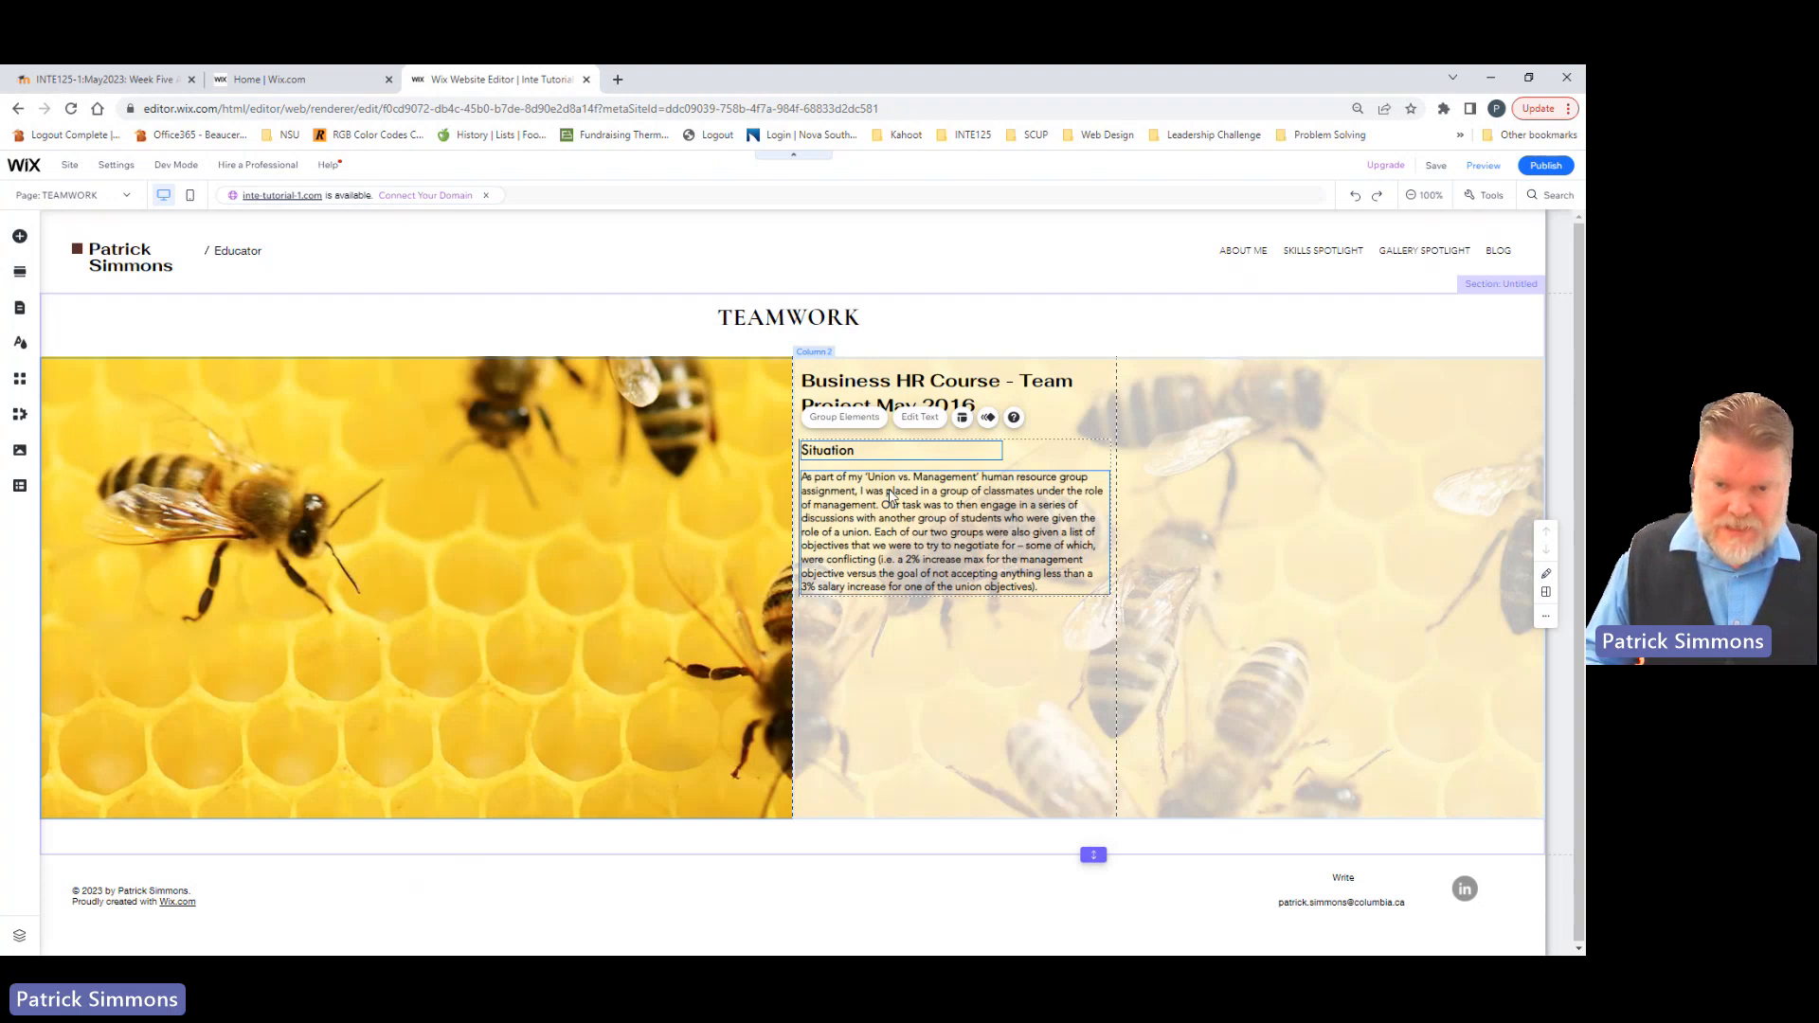
{"action": "left_click", "coordinate": [900, 701]}
{"action": "left_click", "coordinate": [839, 450]}
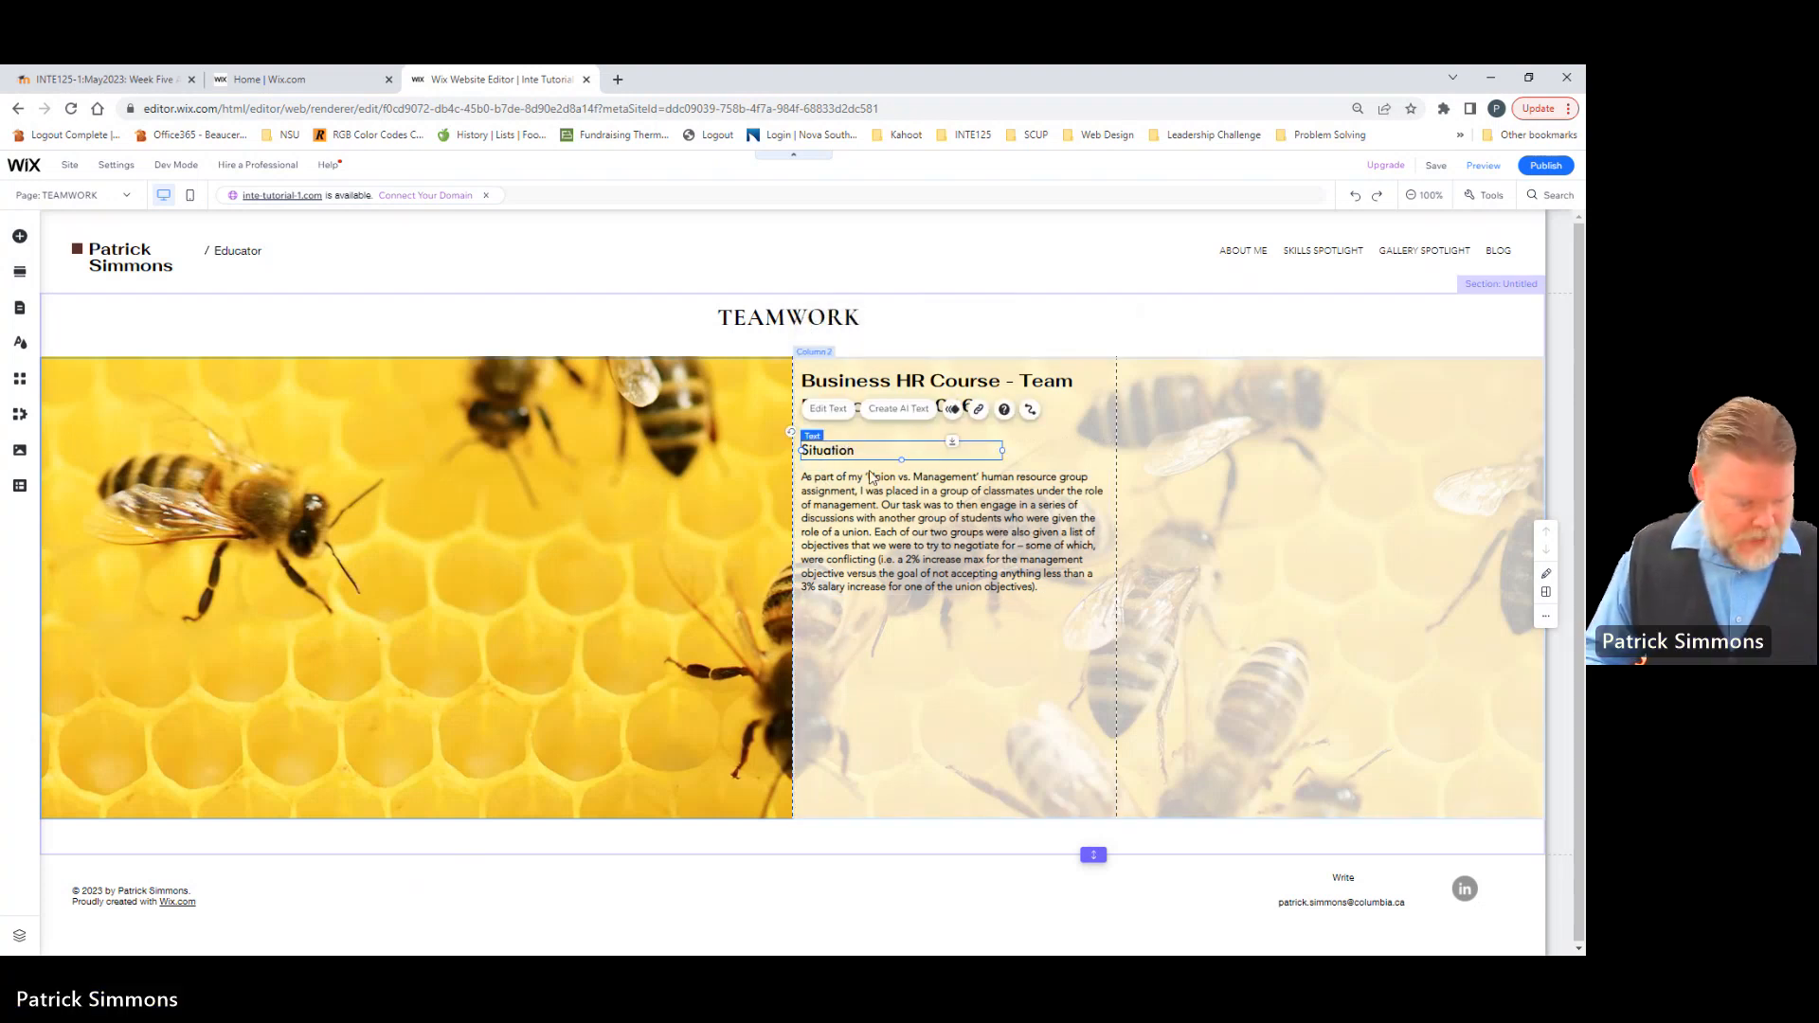
{"action": "left_click", "coordinate": [883, 547], "text": "shift"}
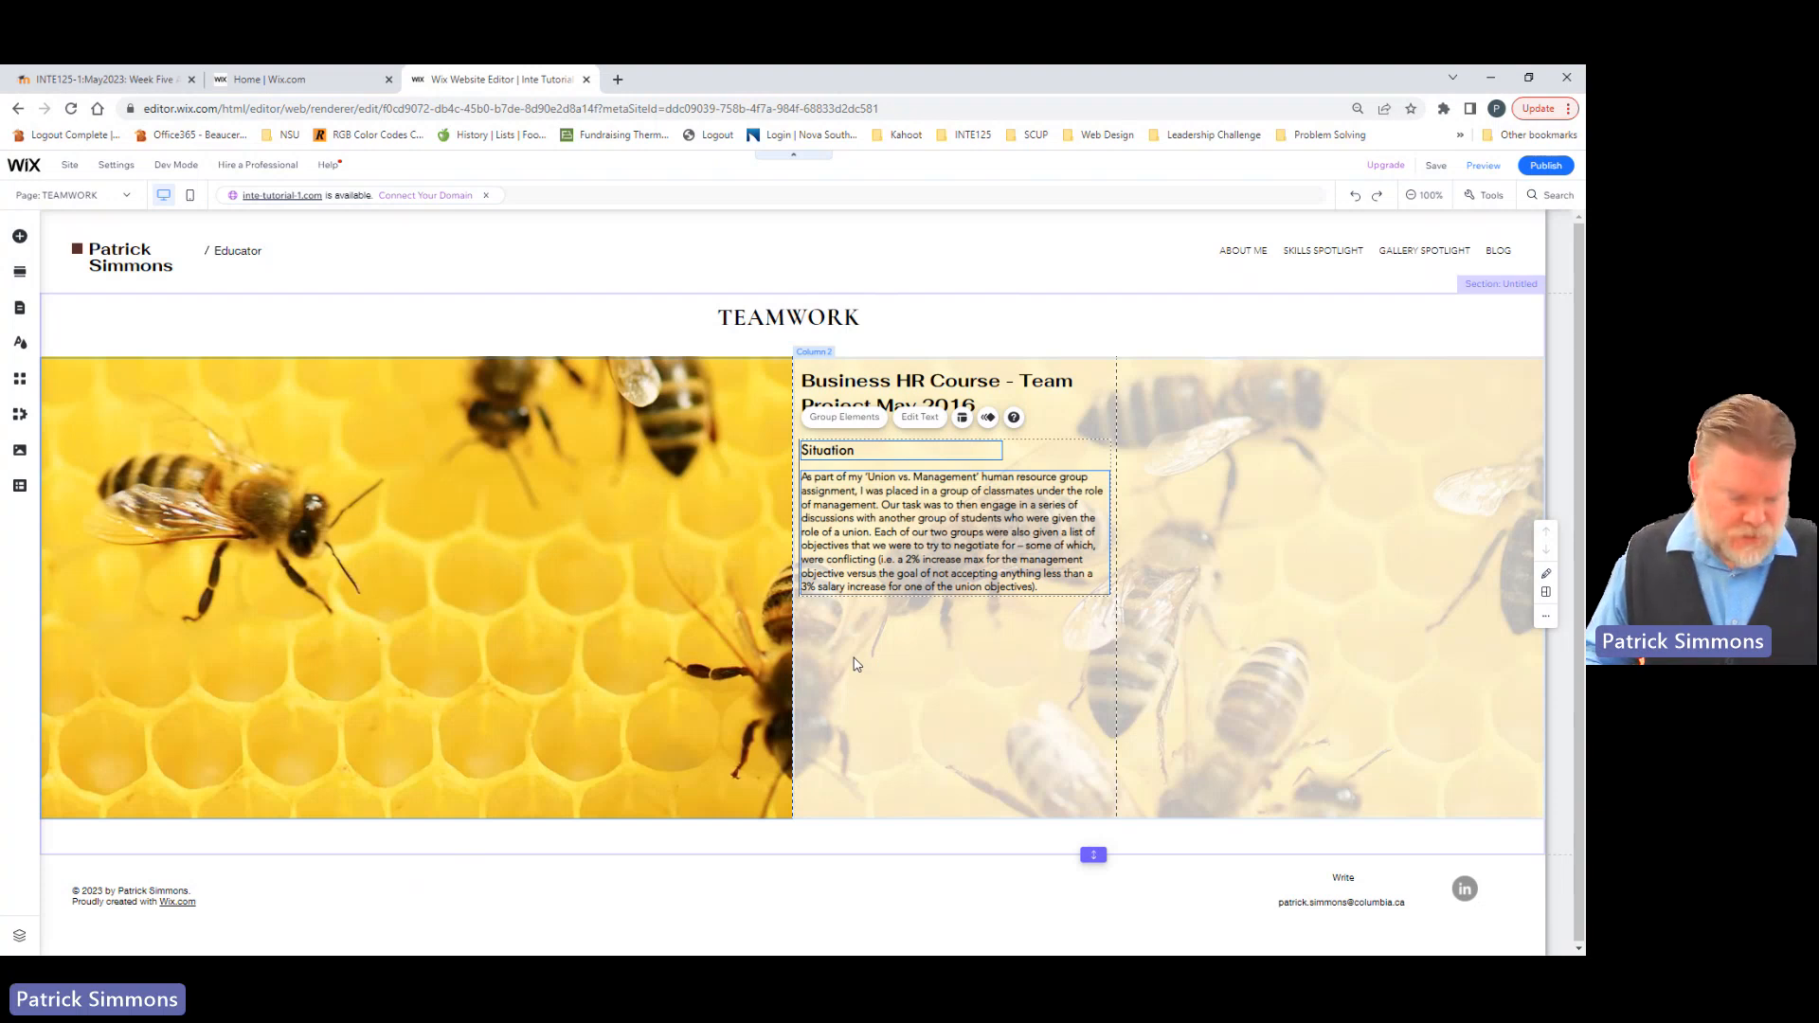
{"action": "key", "text": "ctrl+v"}
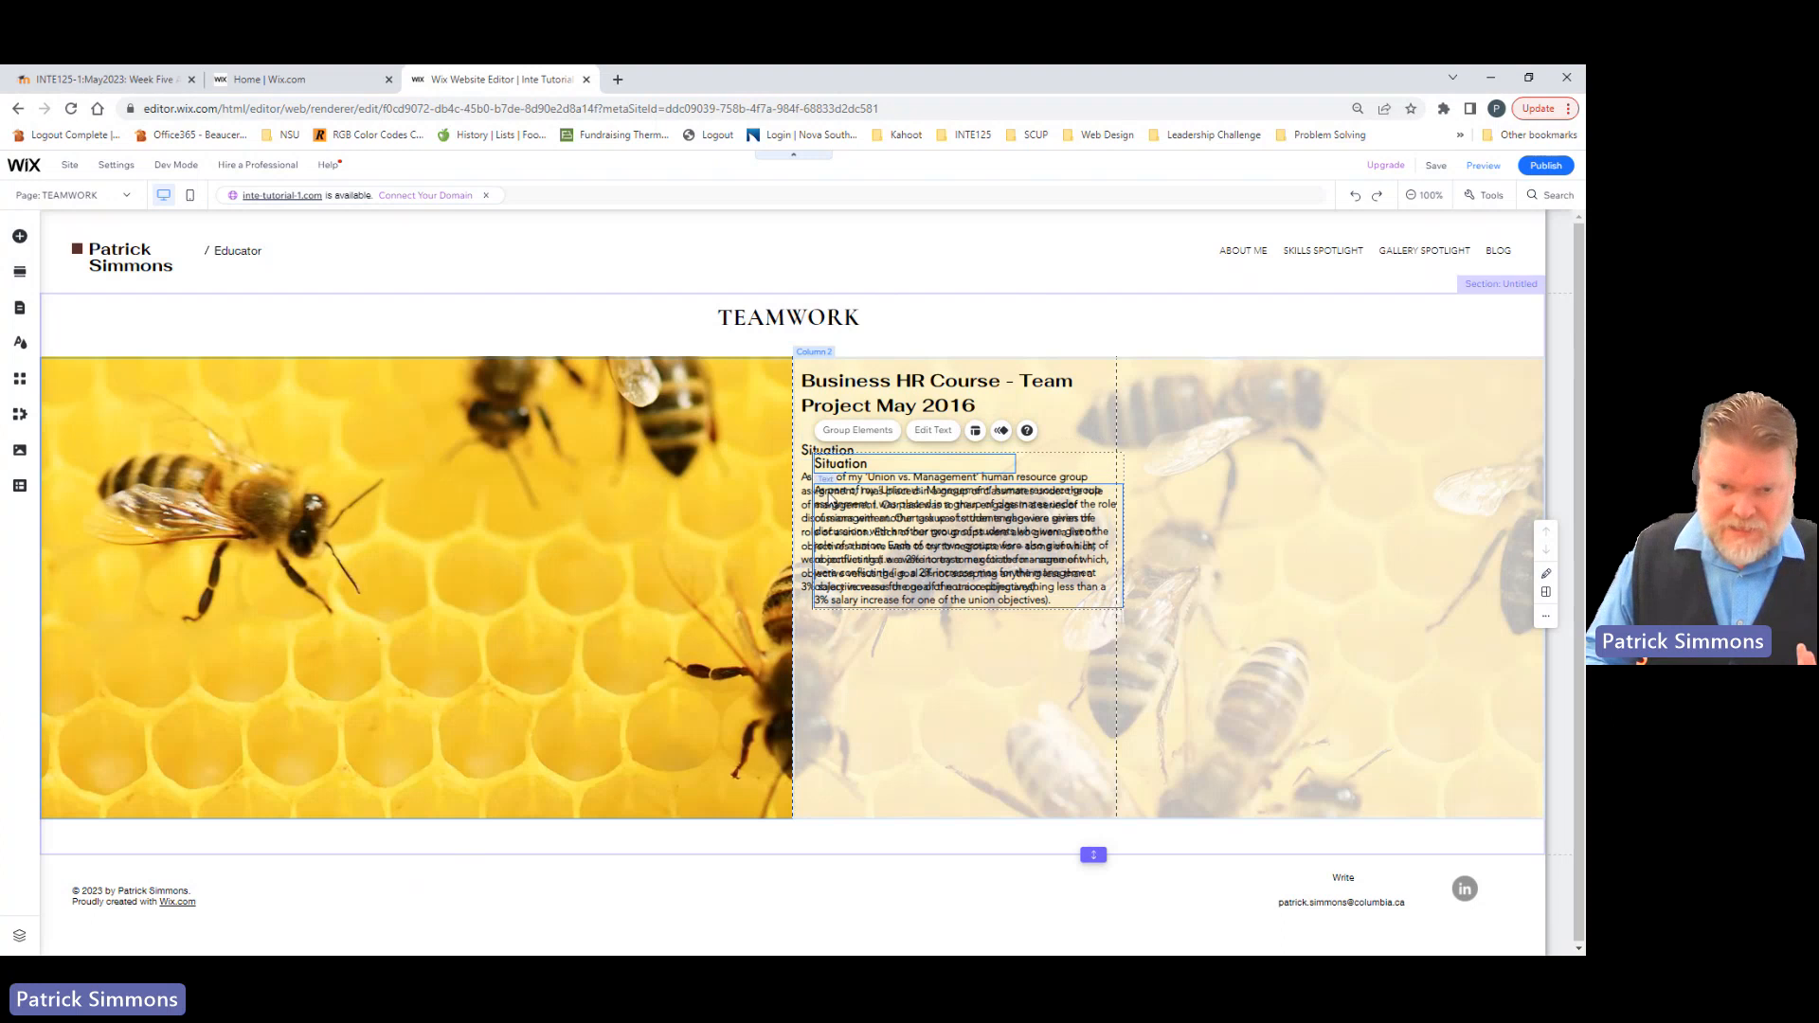
{"action": "left_click_drag", "start_coordinate": [919, 466], "coordinate": [900, 658]}
Step: Change the duplicated Situation heading to "Task"
{"action": "left_click", "coordinate": [846, 663]}
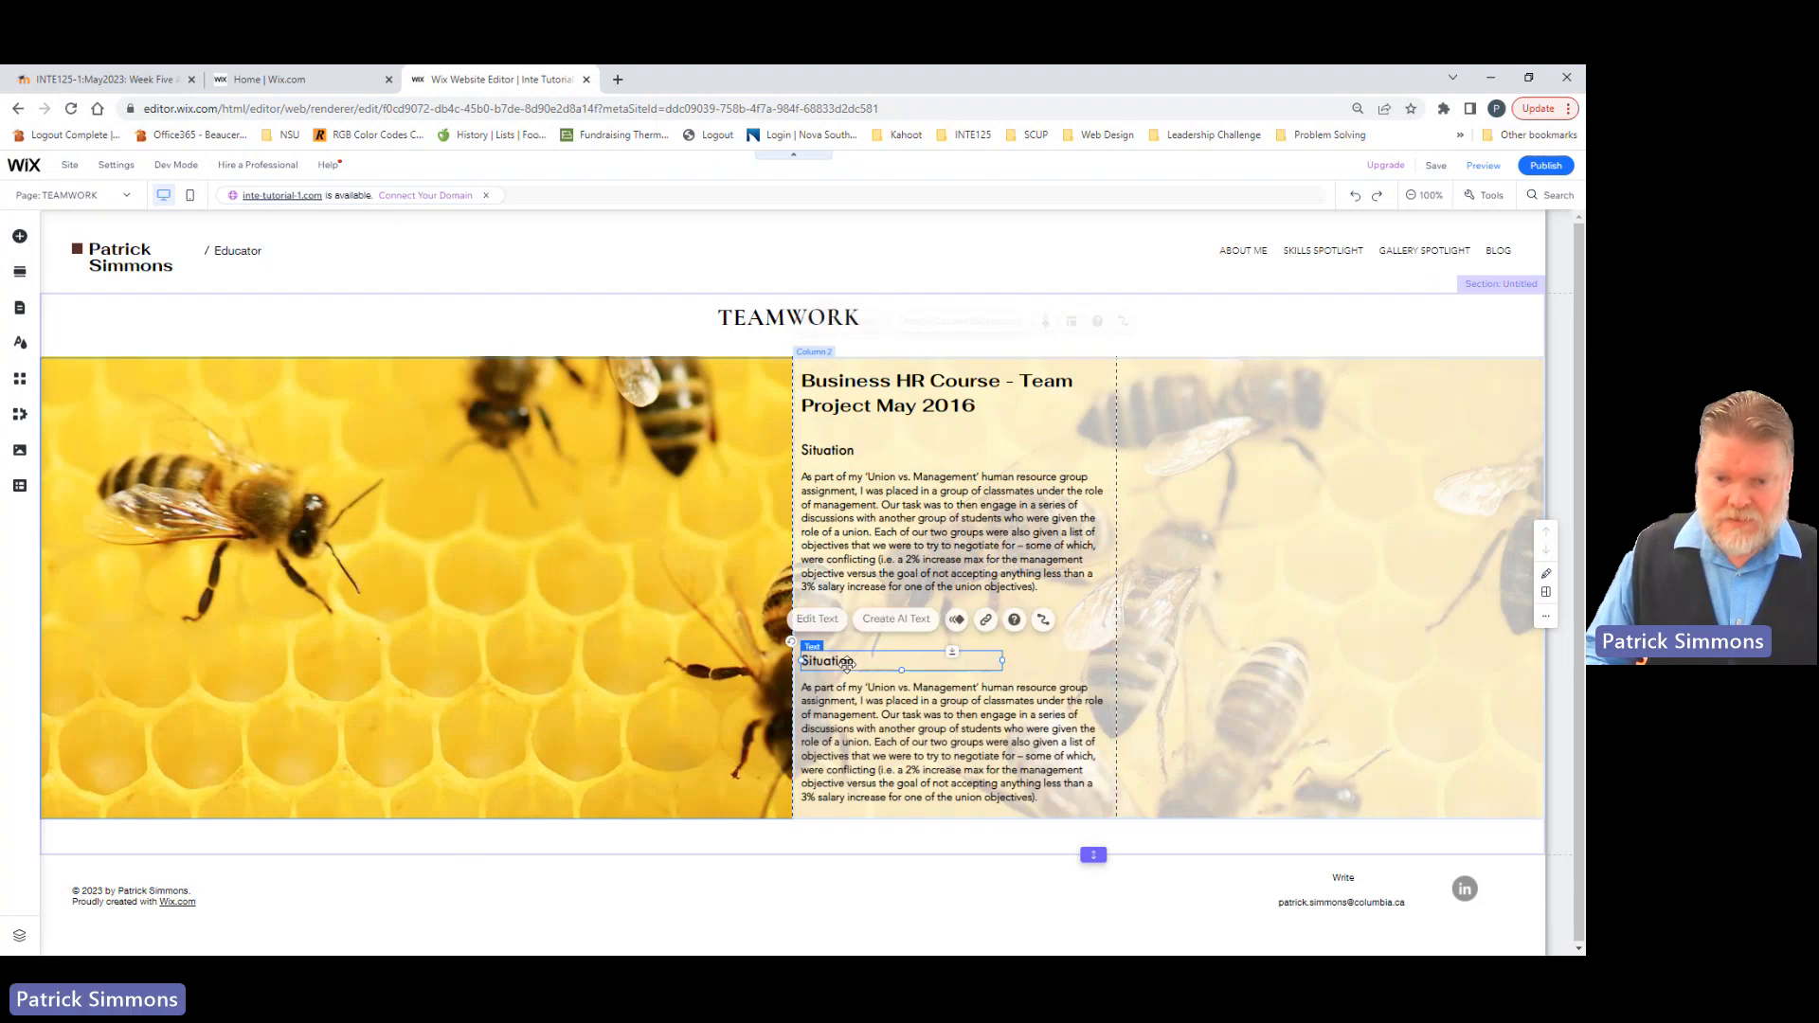
{"action": "double_click", "coordinate": [846, 662]}
{"action": "type", "text": "Task"}
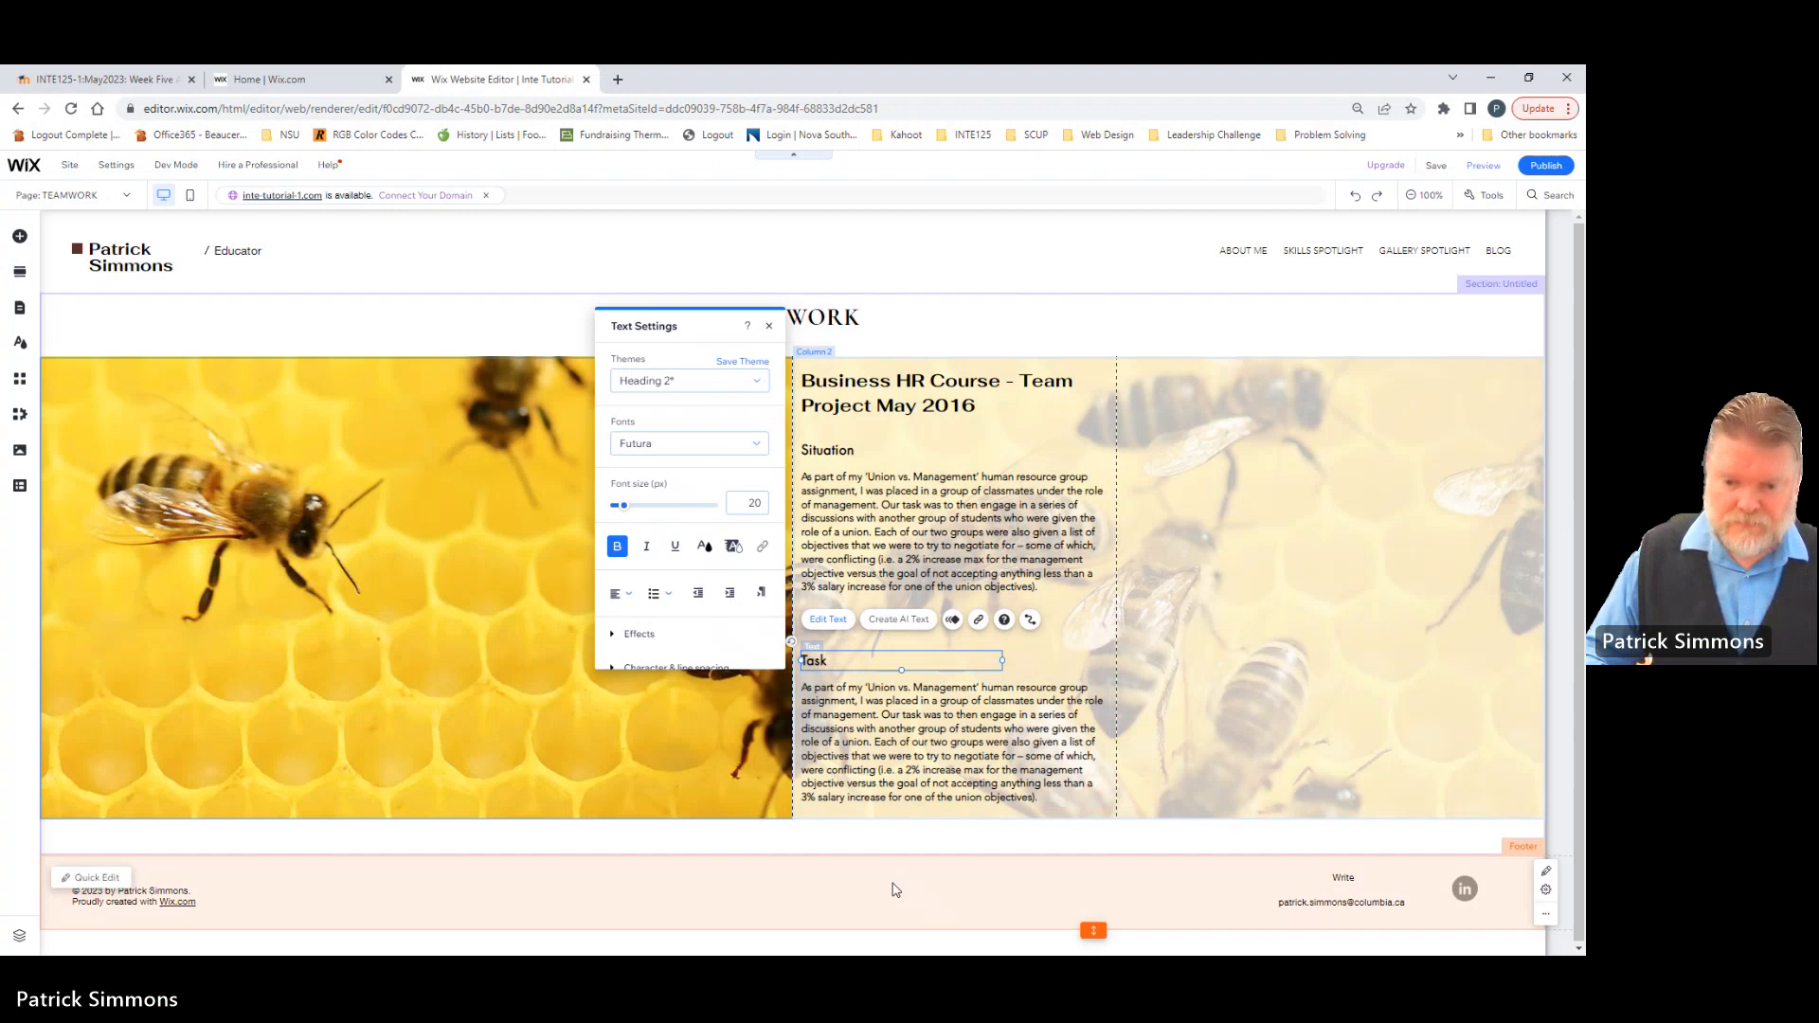
{"action": "left_click", "coordinate": [889, 874]}
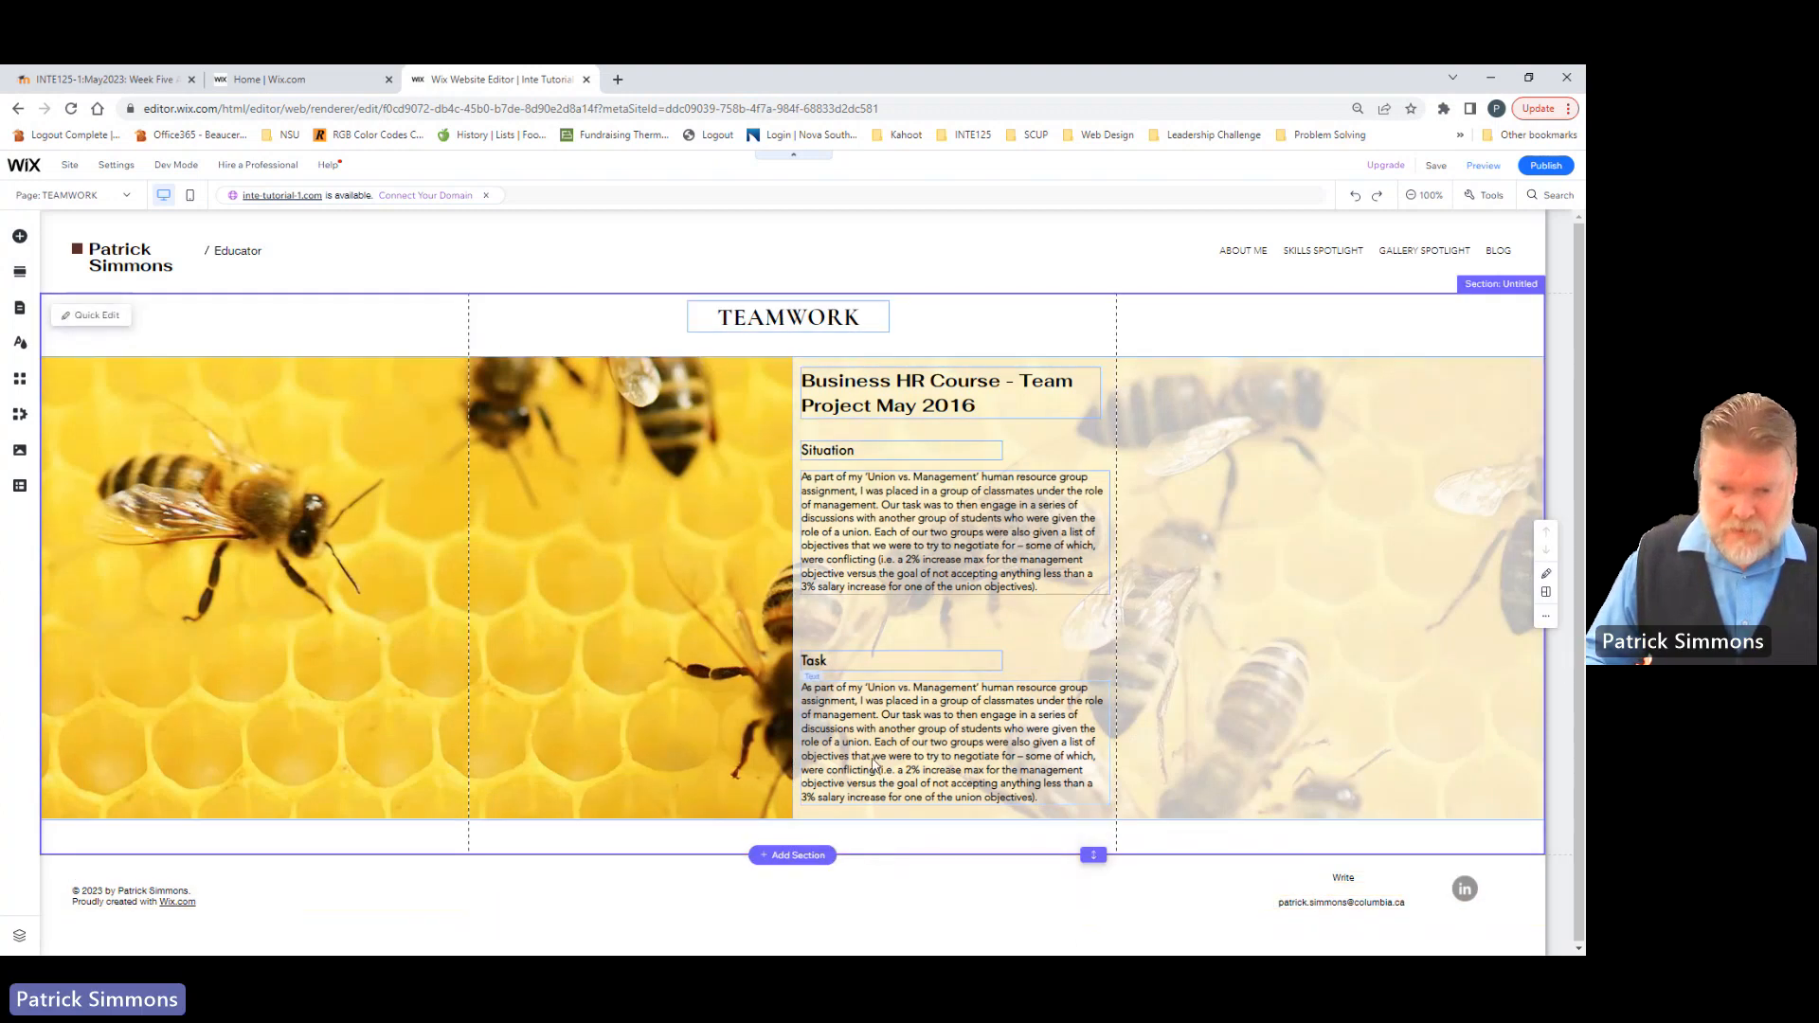
Step: Replace the paragraph under Task with the copied text beginning "The project's outcomes were to present a completed agreement" and make its box slightly taller
{"action": "left_click", "coordinate": [866, 755]}
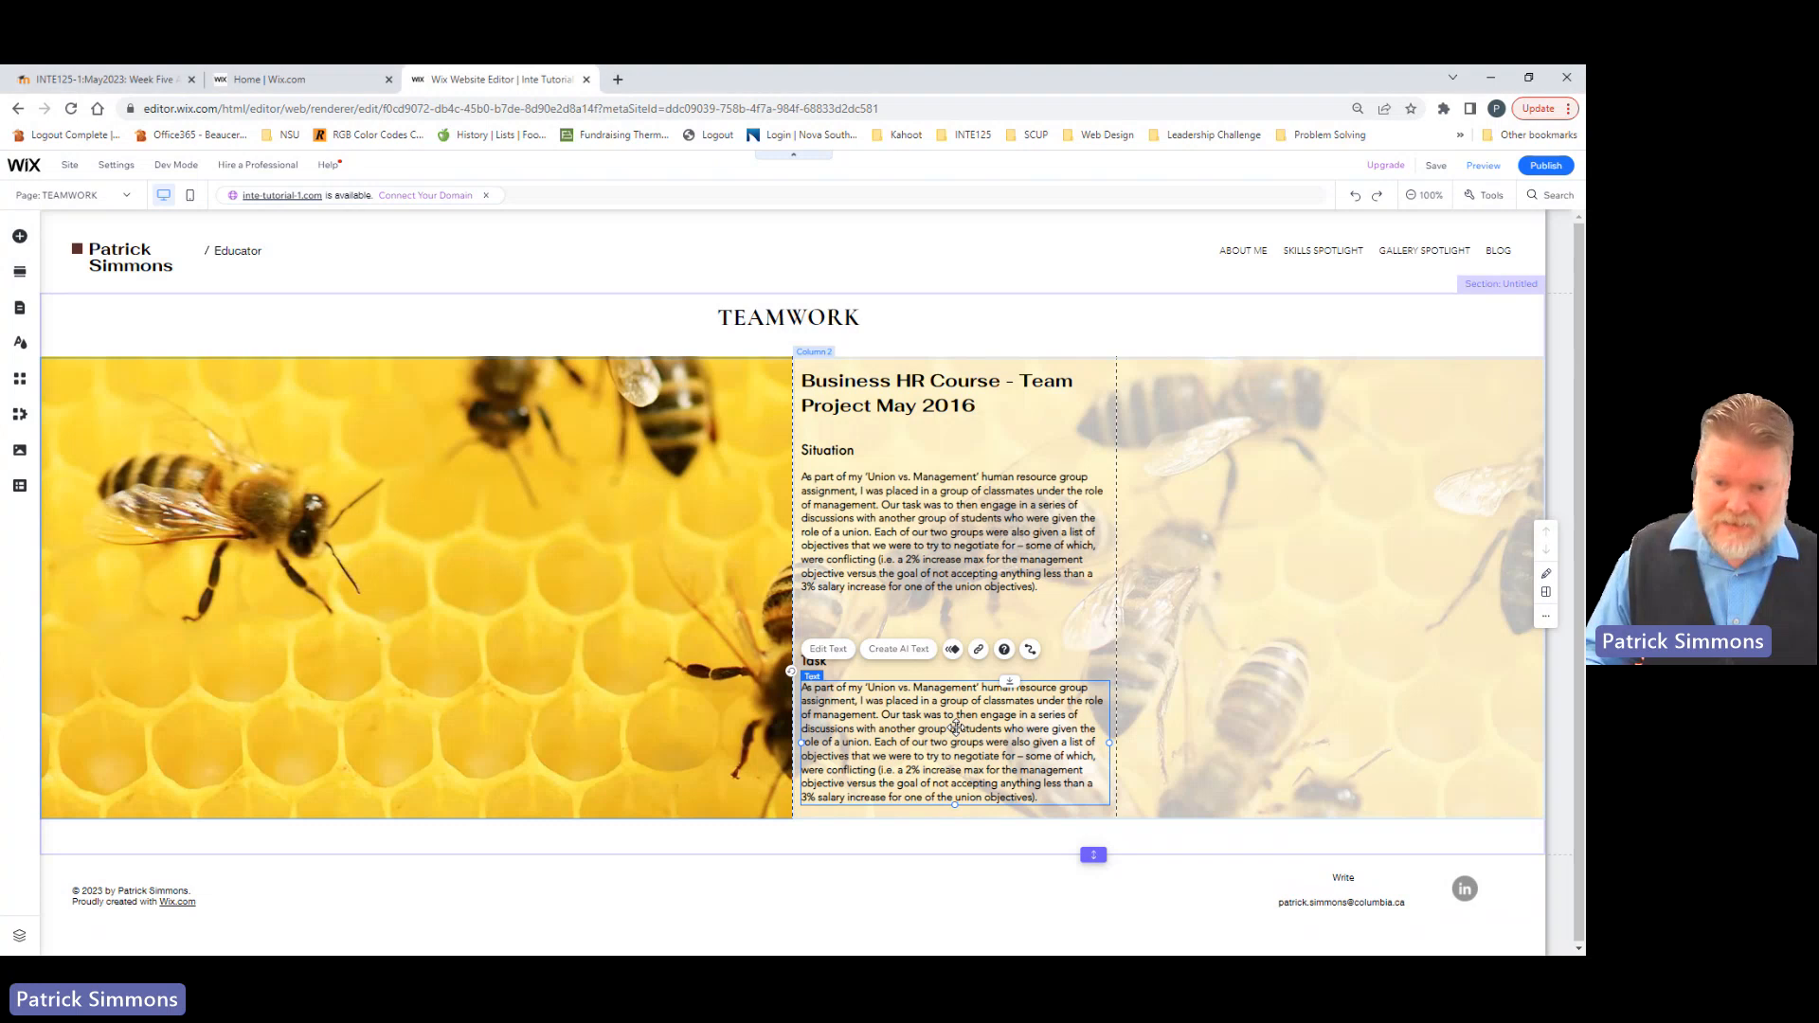
{"action": "double_click", "coordinate": [957, 728]}
{"action": "type", "text": "The project's outcomes were to present a completed agreement following all of the negotiations, and outline how many of your objectives were obtained.  Over the duration of the semester, I demonstrated my teamwork skills through the many meetings and discussions with both my own team, as well as when we were negotiating with the other group of students"}
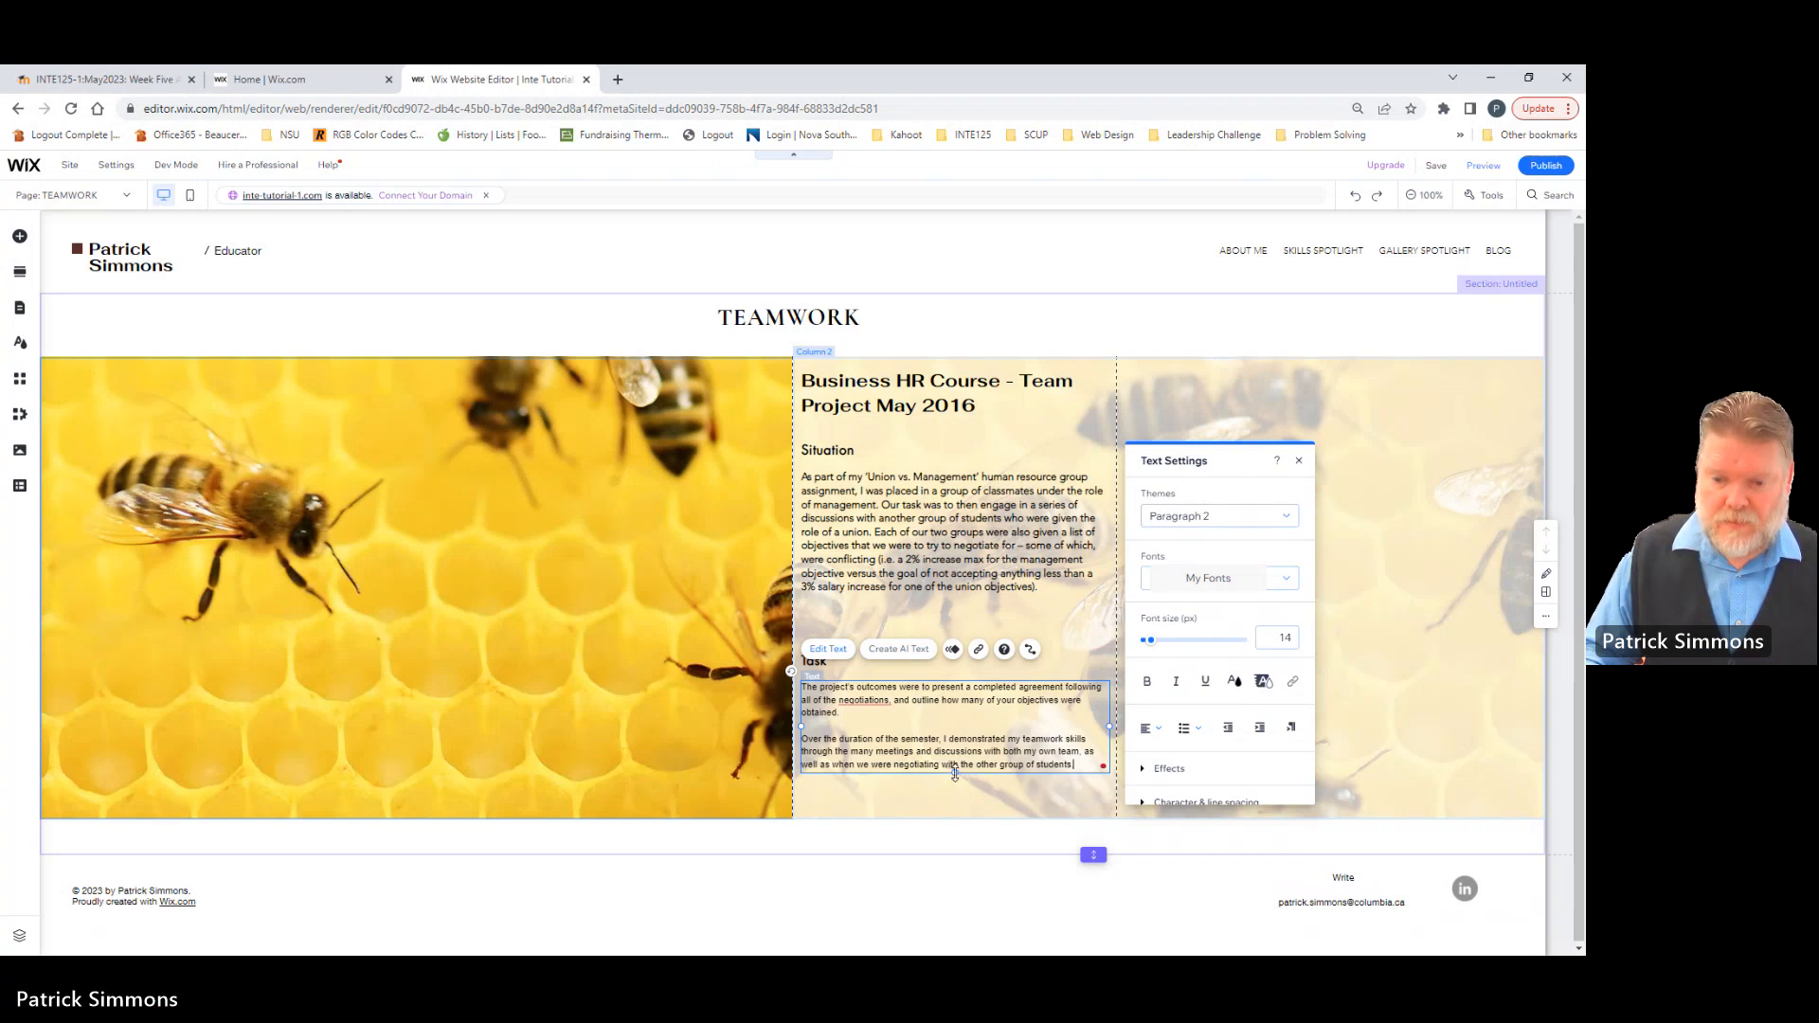
{"action": "left_click_drag", "start_coordinate": [955, 773], "coordinate": [955, 799]}
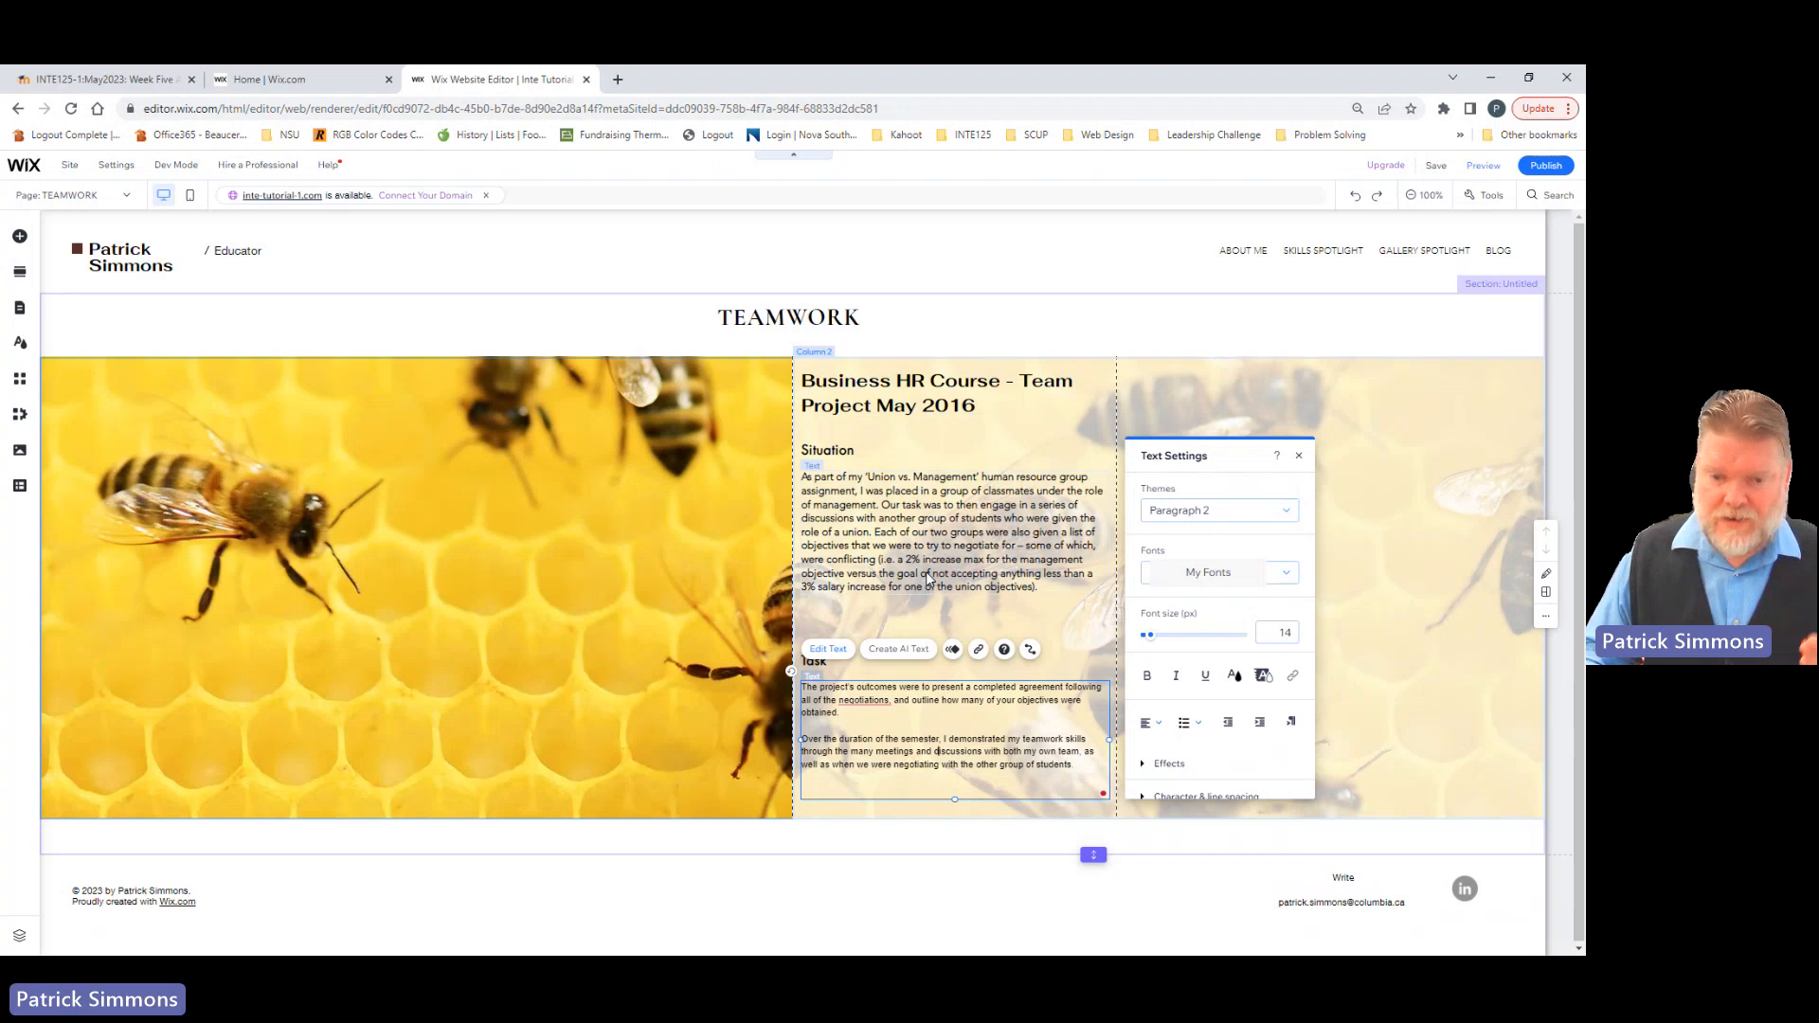
Step: Check the theme, font and size settings of the paragraph under Situation for comparison with the Task paragraph
{"action": "left_click", "coordinate": [898, 538]}
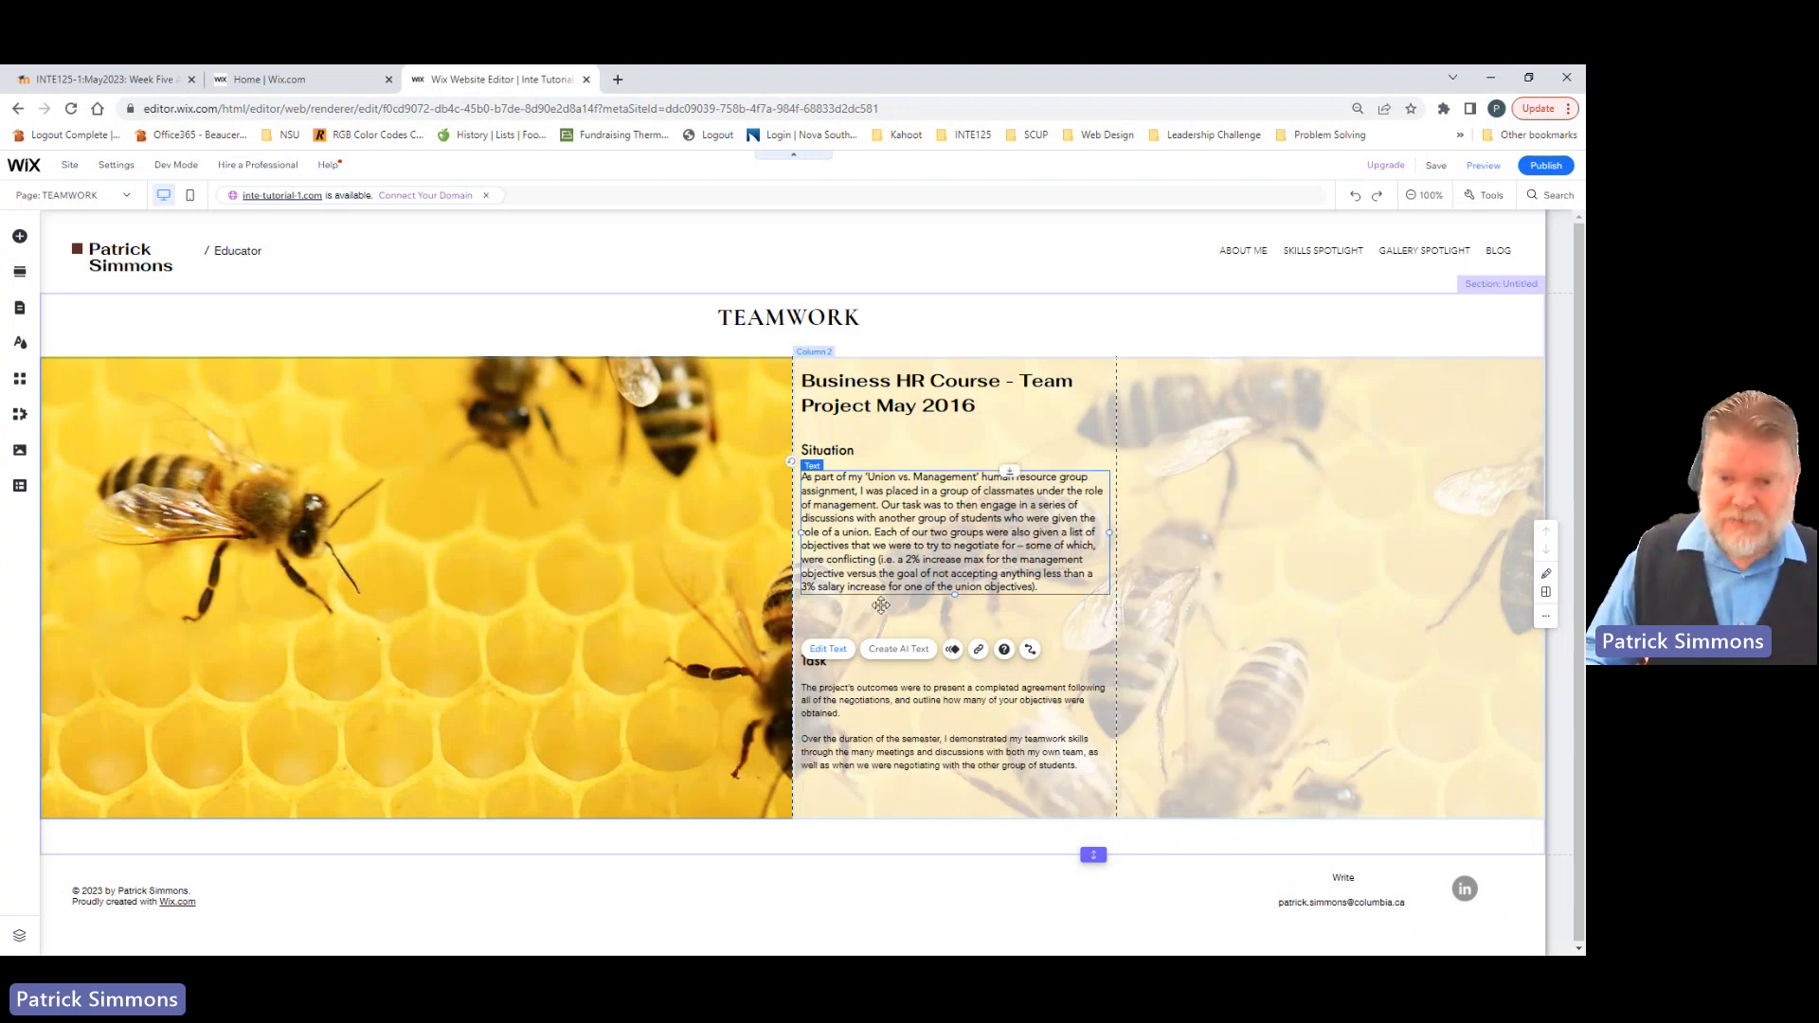
{"action": "left_click", "coordinate": [889, 703]}
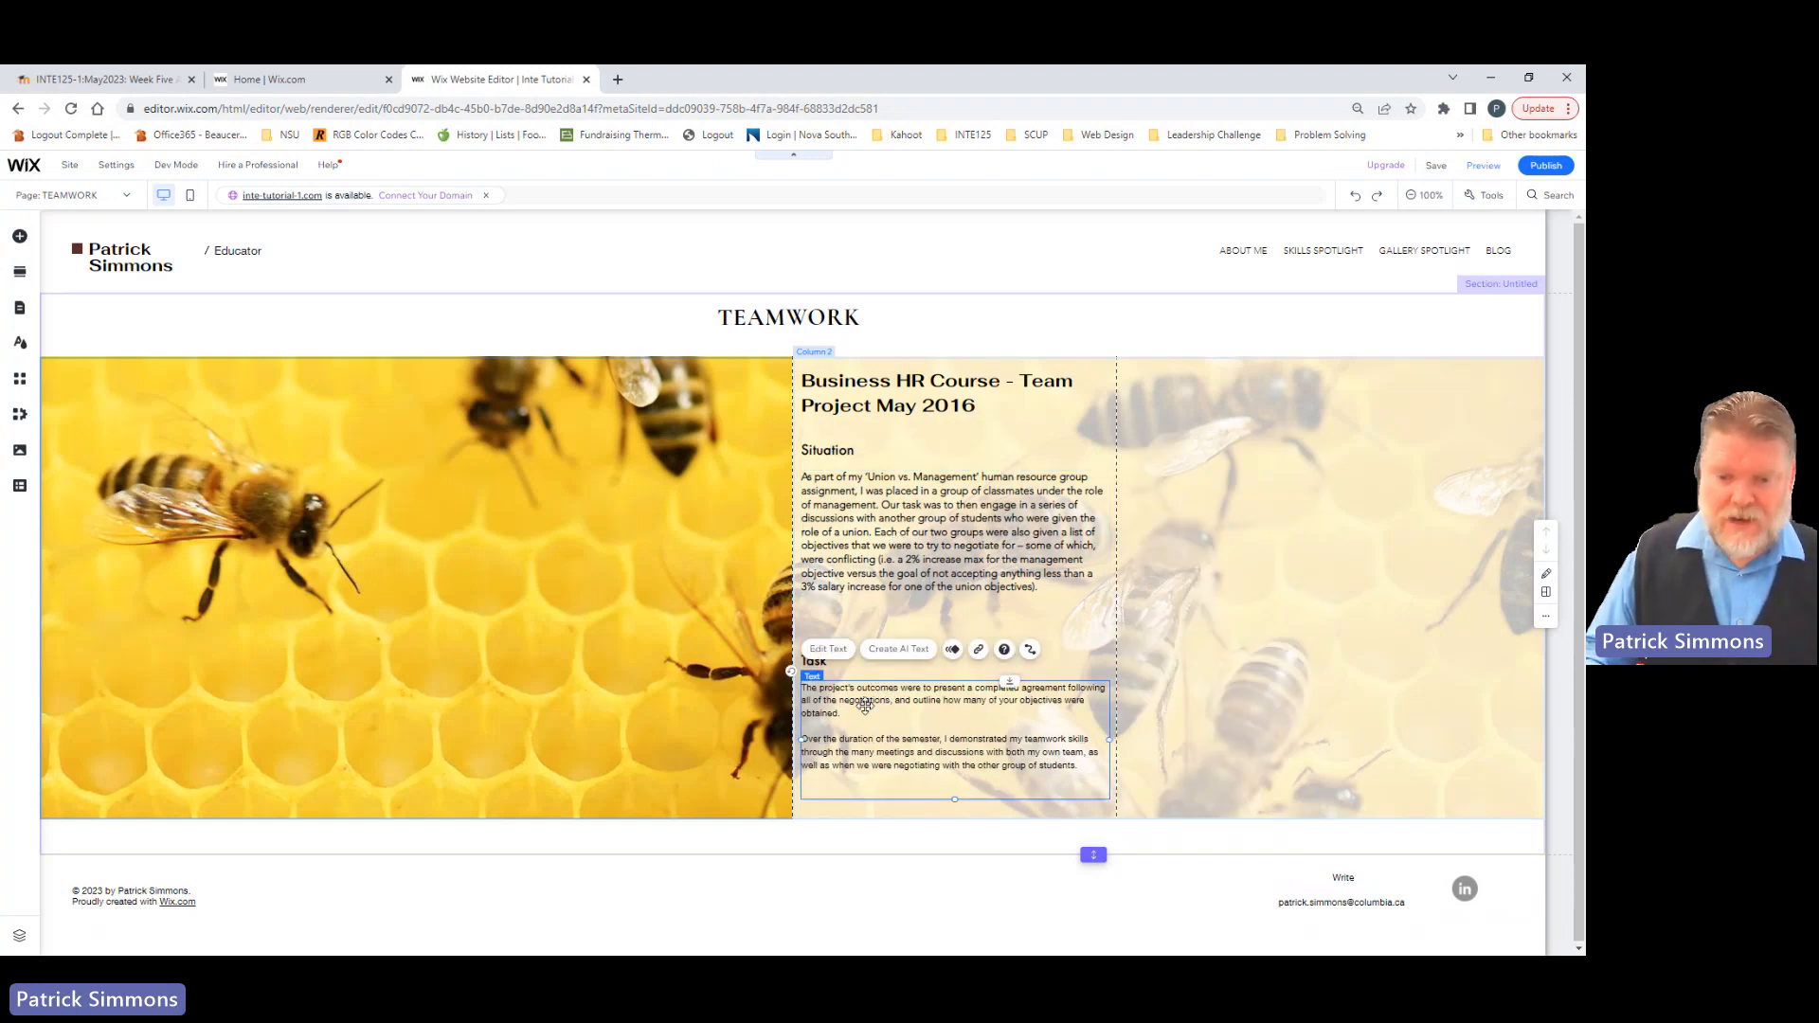
{"action": "left_click", "coordinate": [873, 557]}
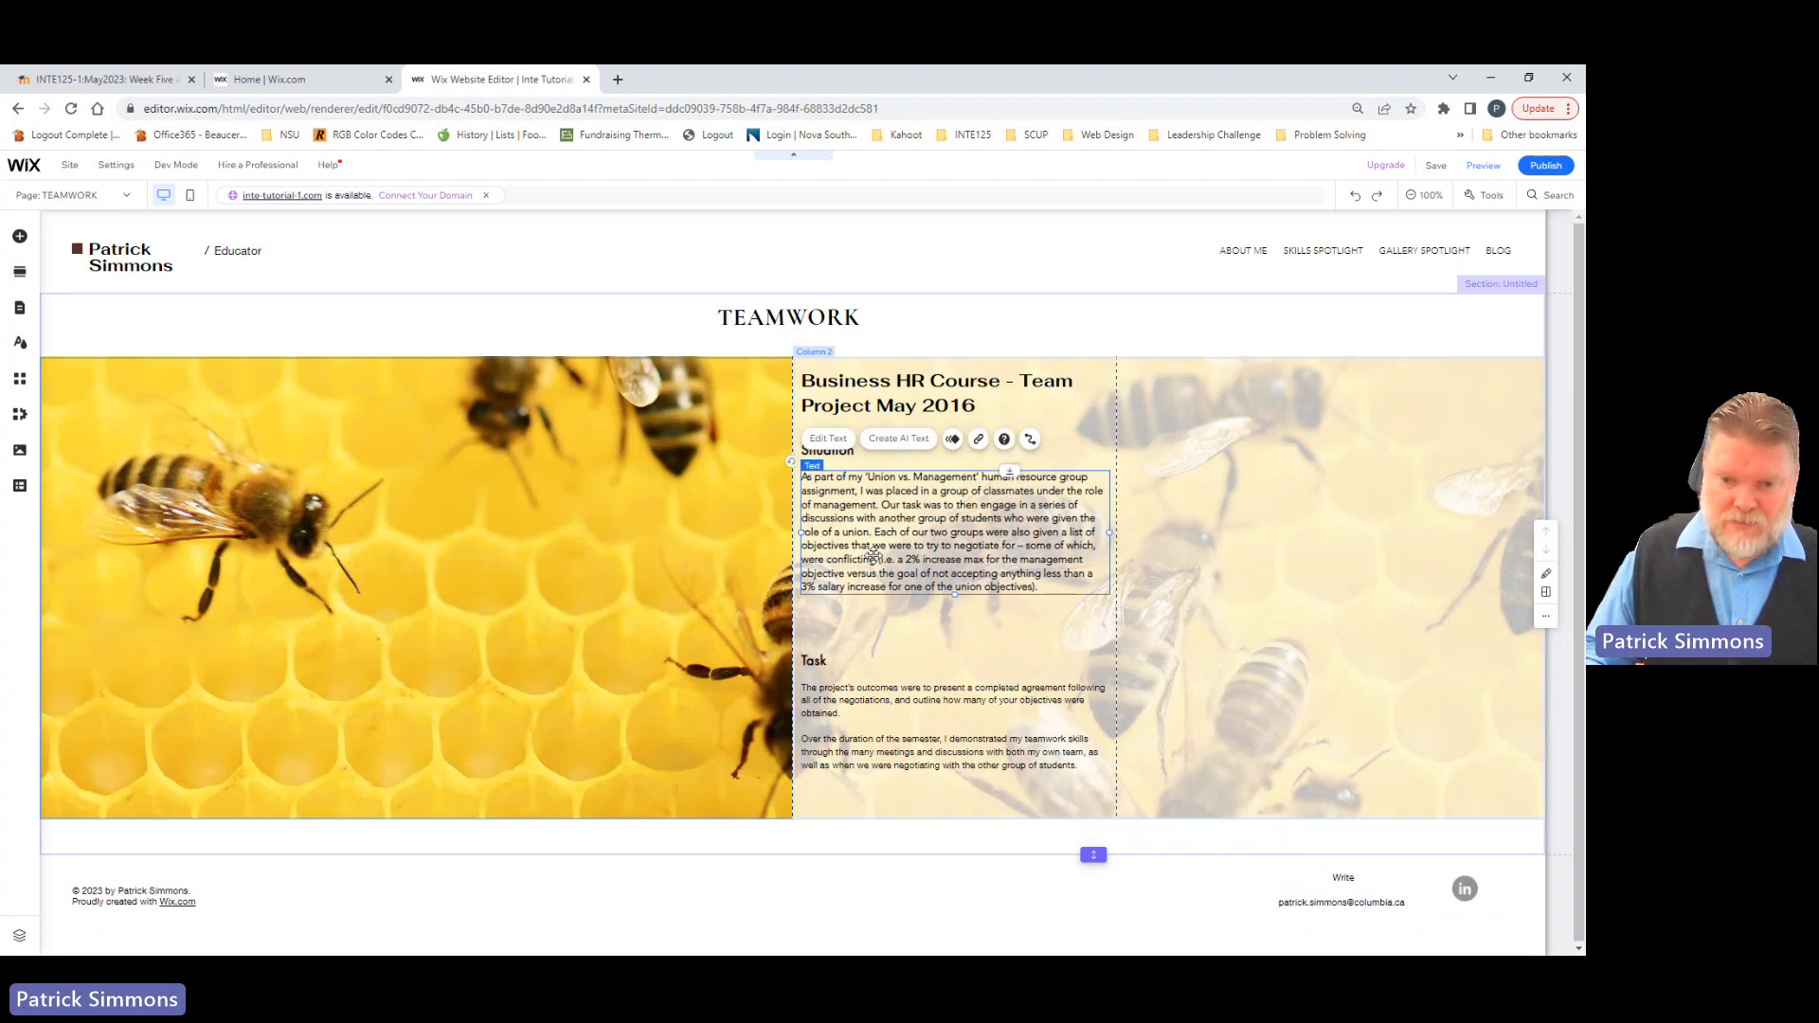
{"action": "double_click", "coordinate": [873, 557]}
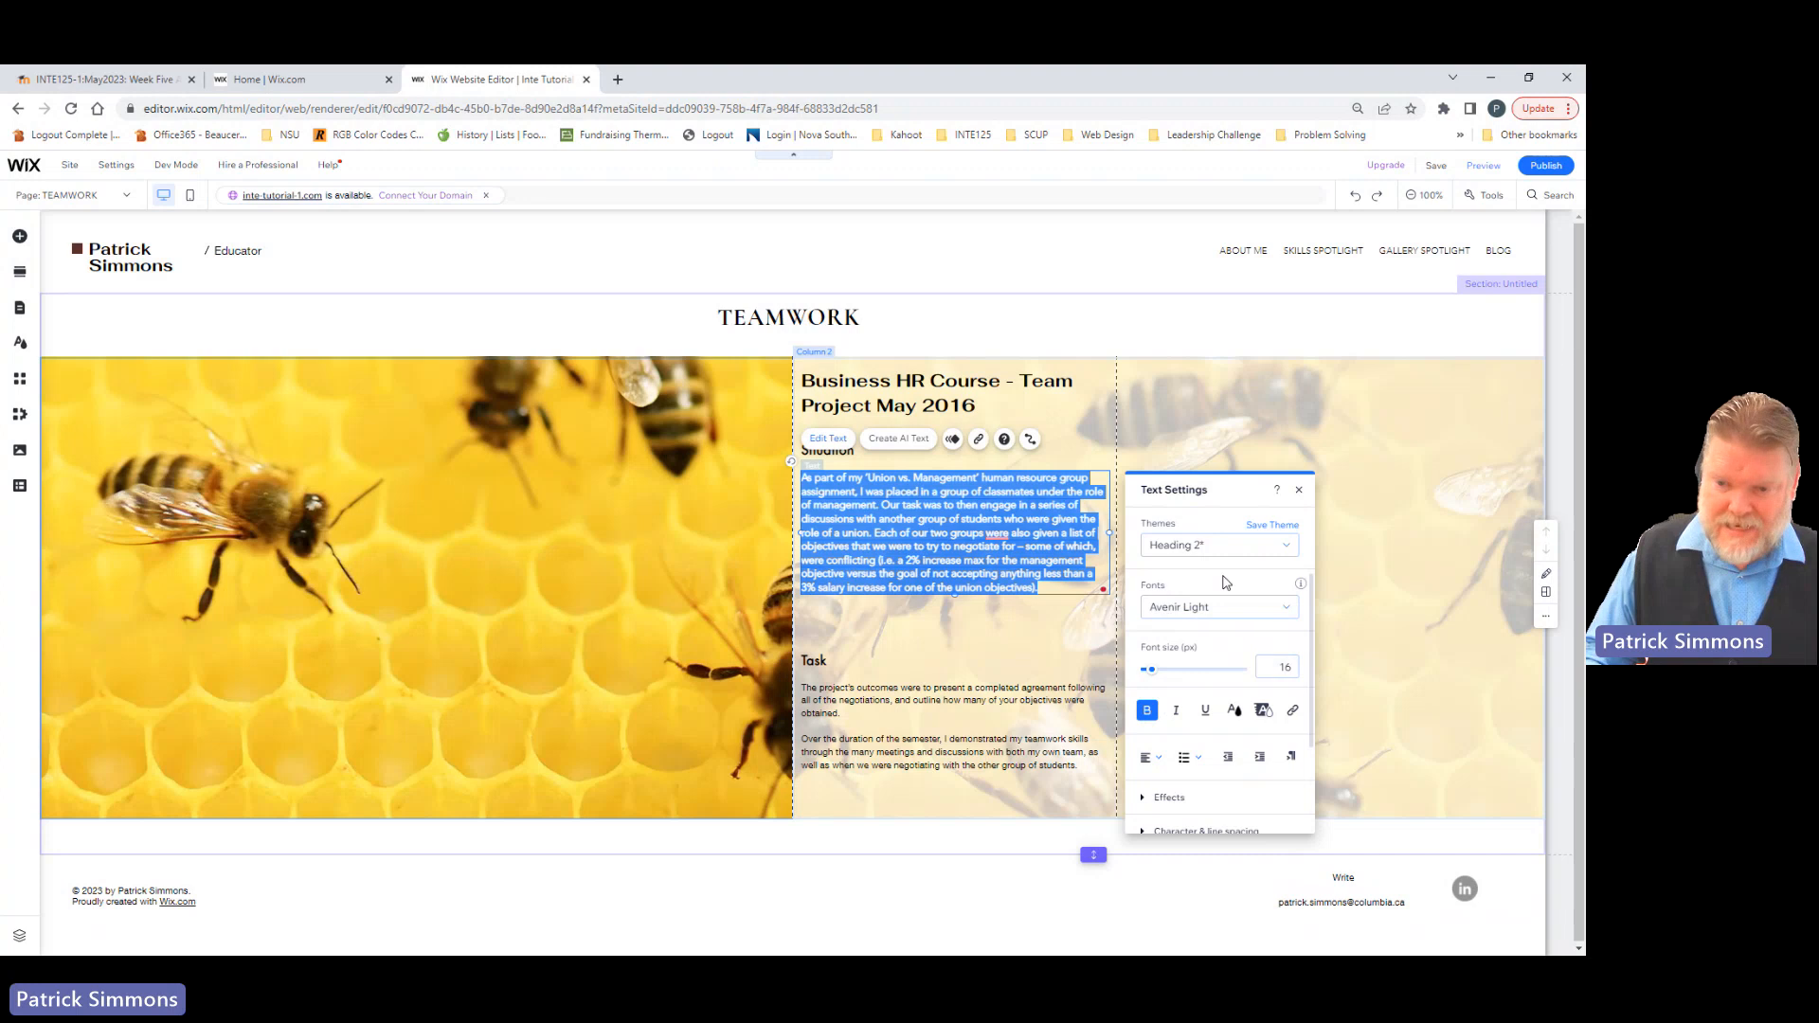
Step: Try formatting the paragraph under Task in Avenir Light at 16 px while keeping its Paragraph 2 theme
{"action": "left_click", "coordinate": [843, 715]}
{"action": "double_click", "coordinate": [843, 716]}
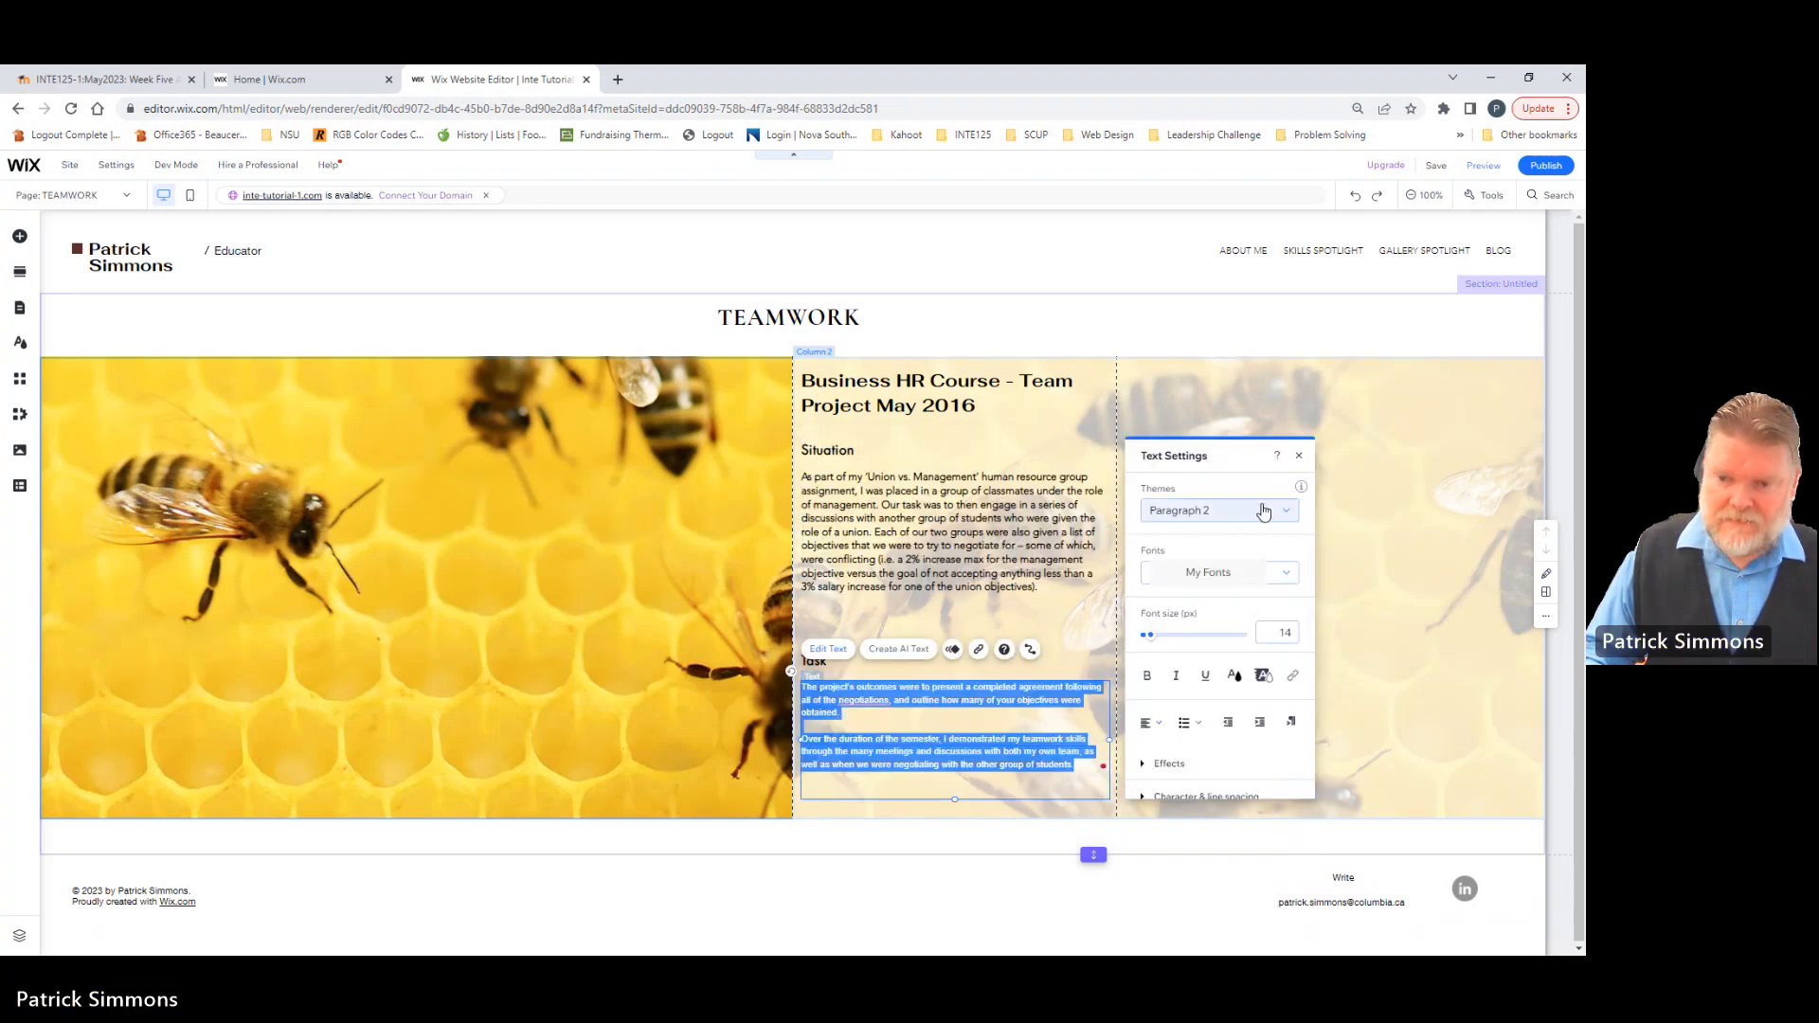
{"action": "left_click", "coordinate": [1283, 517]}
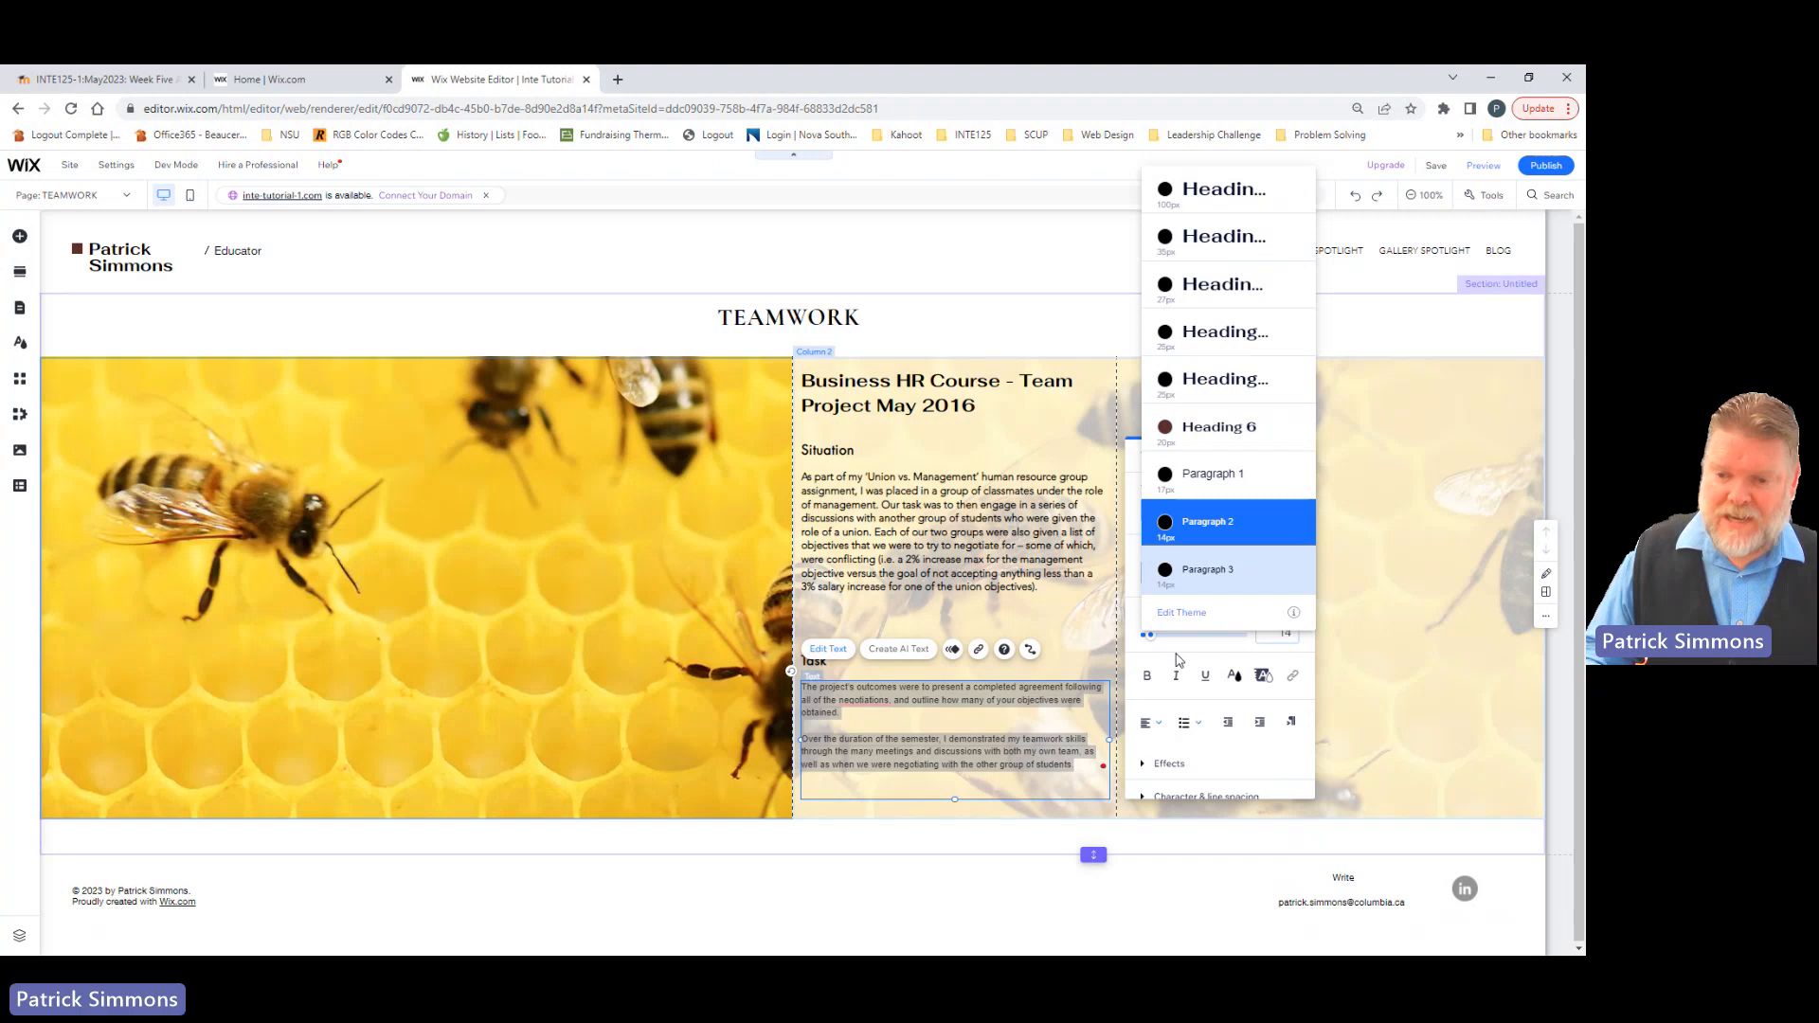
{"action": "left_click", "coordinate": [1180, 658]}
{"action": "left_click", "coordinate": [1283, 580]}
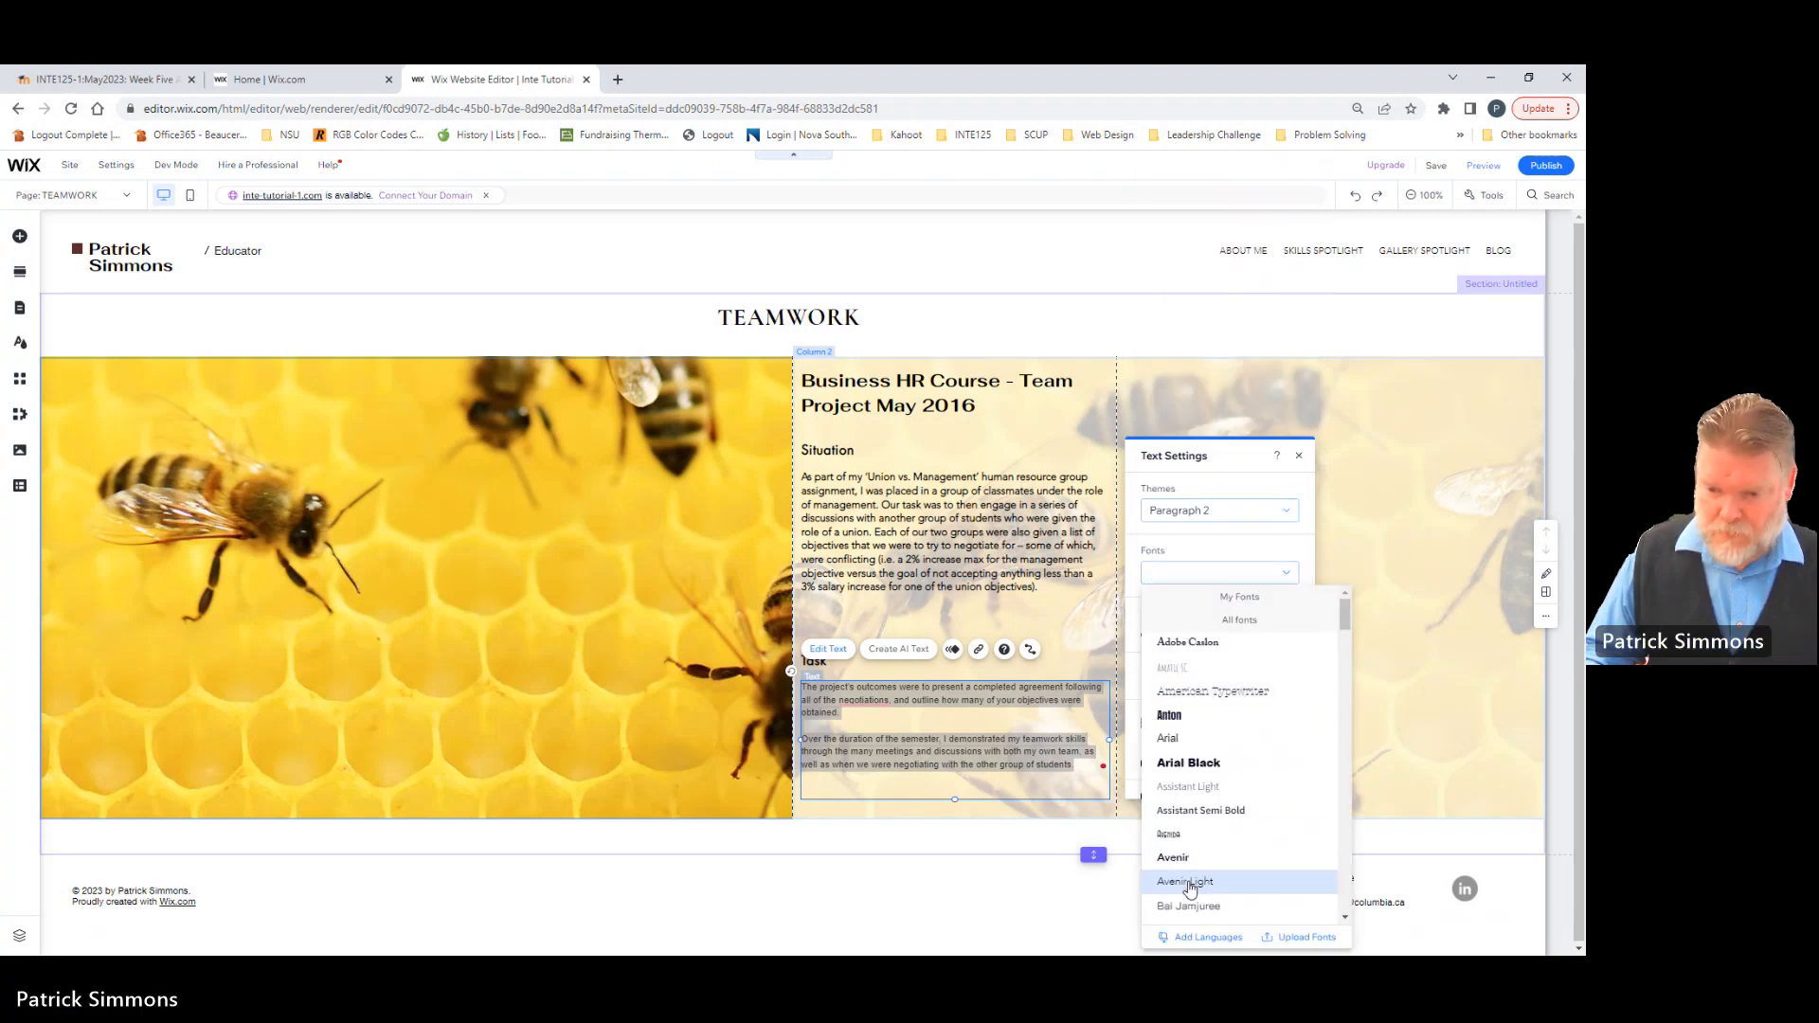
{"action": "left_click", "coordinate": [1186, 880]}
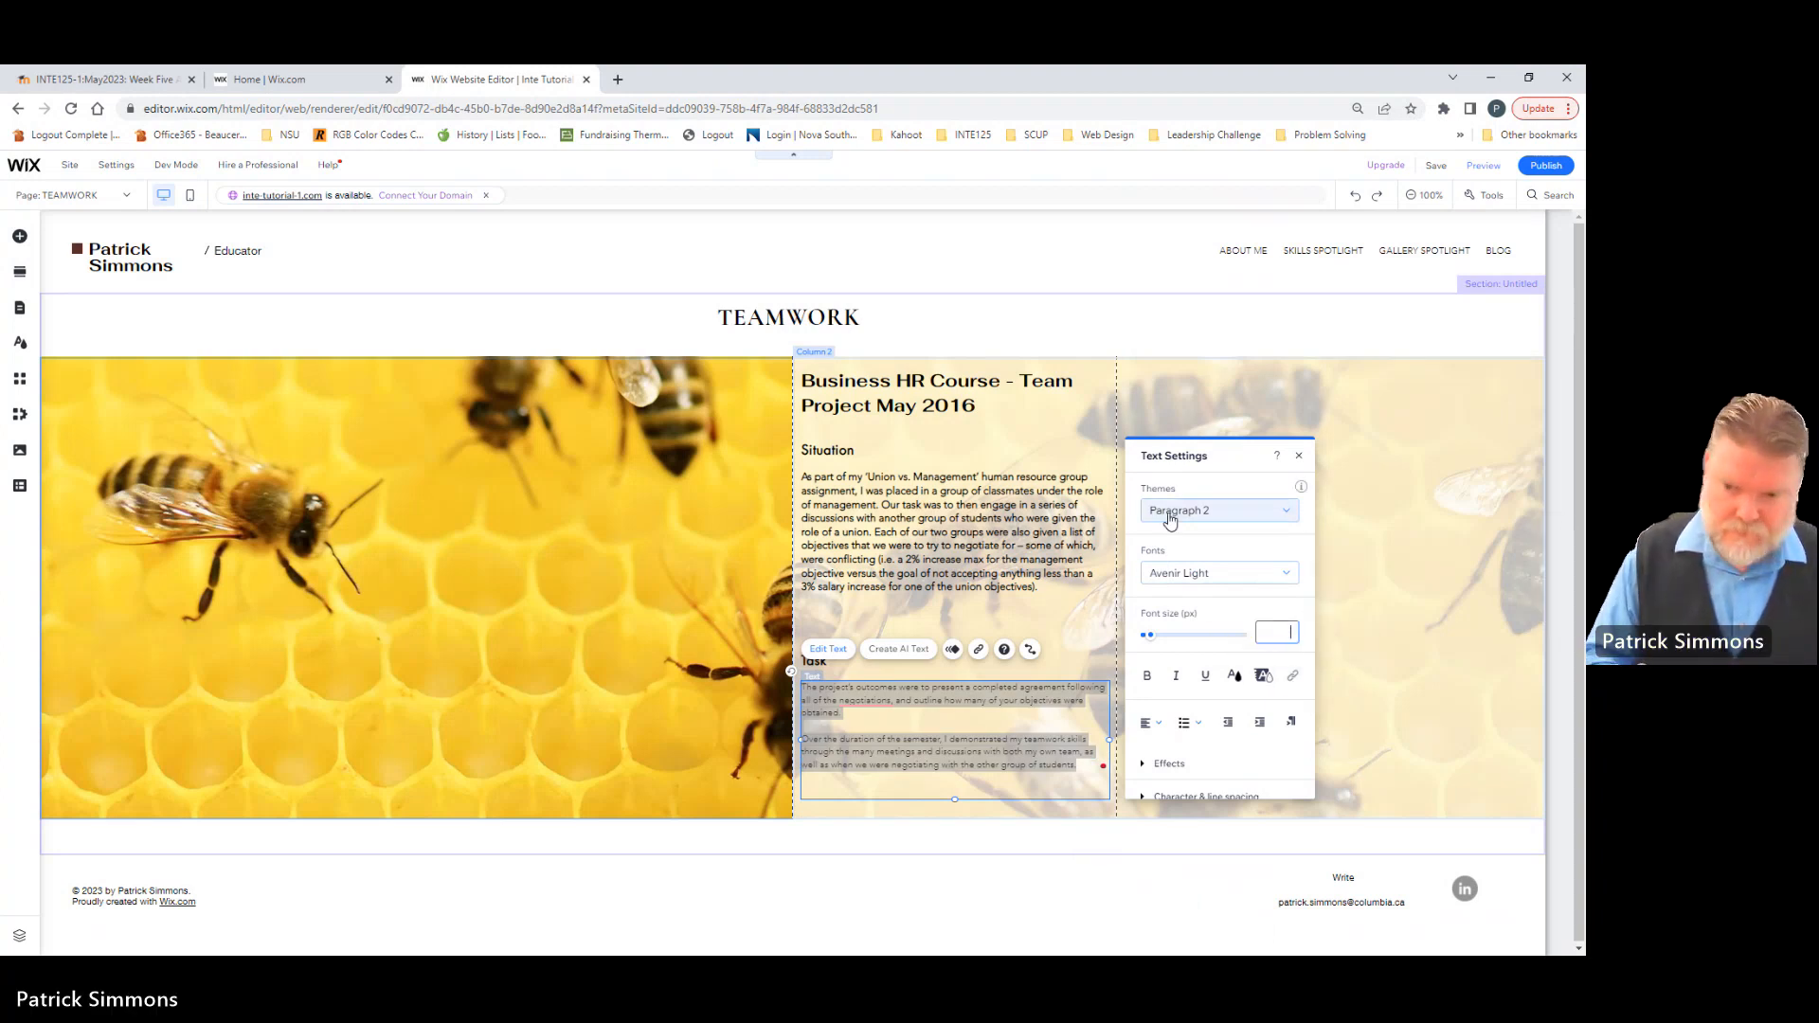
{"action": "type", "text": "6"}
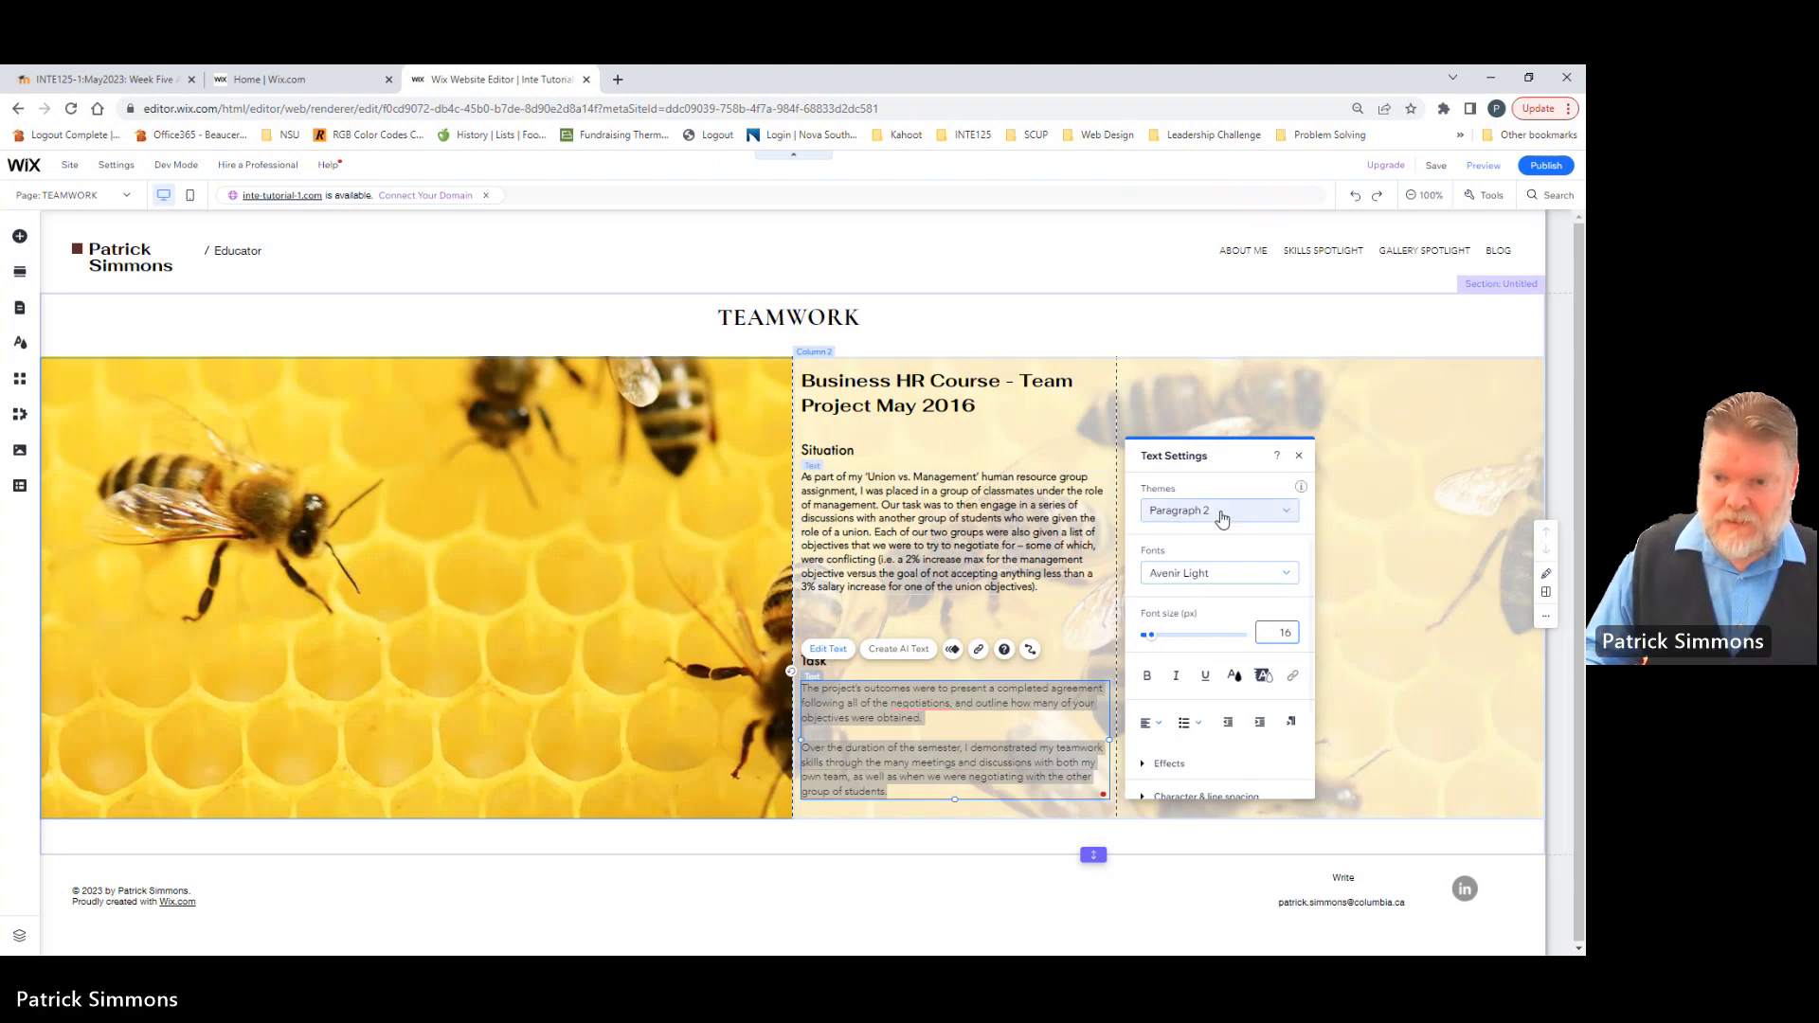
Step: Apply the Heading 2 theme to the Task paragraph and set its text to Avenir Light at 16 px
{"action": "left_click", "coordinate": [1285, 514]}
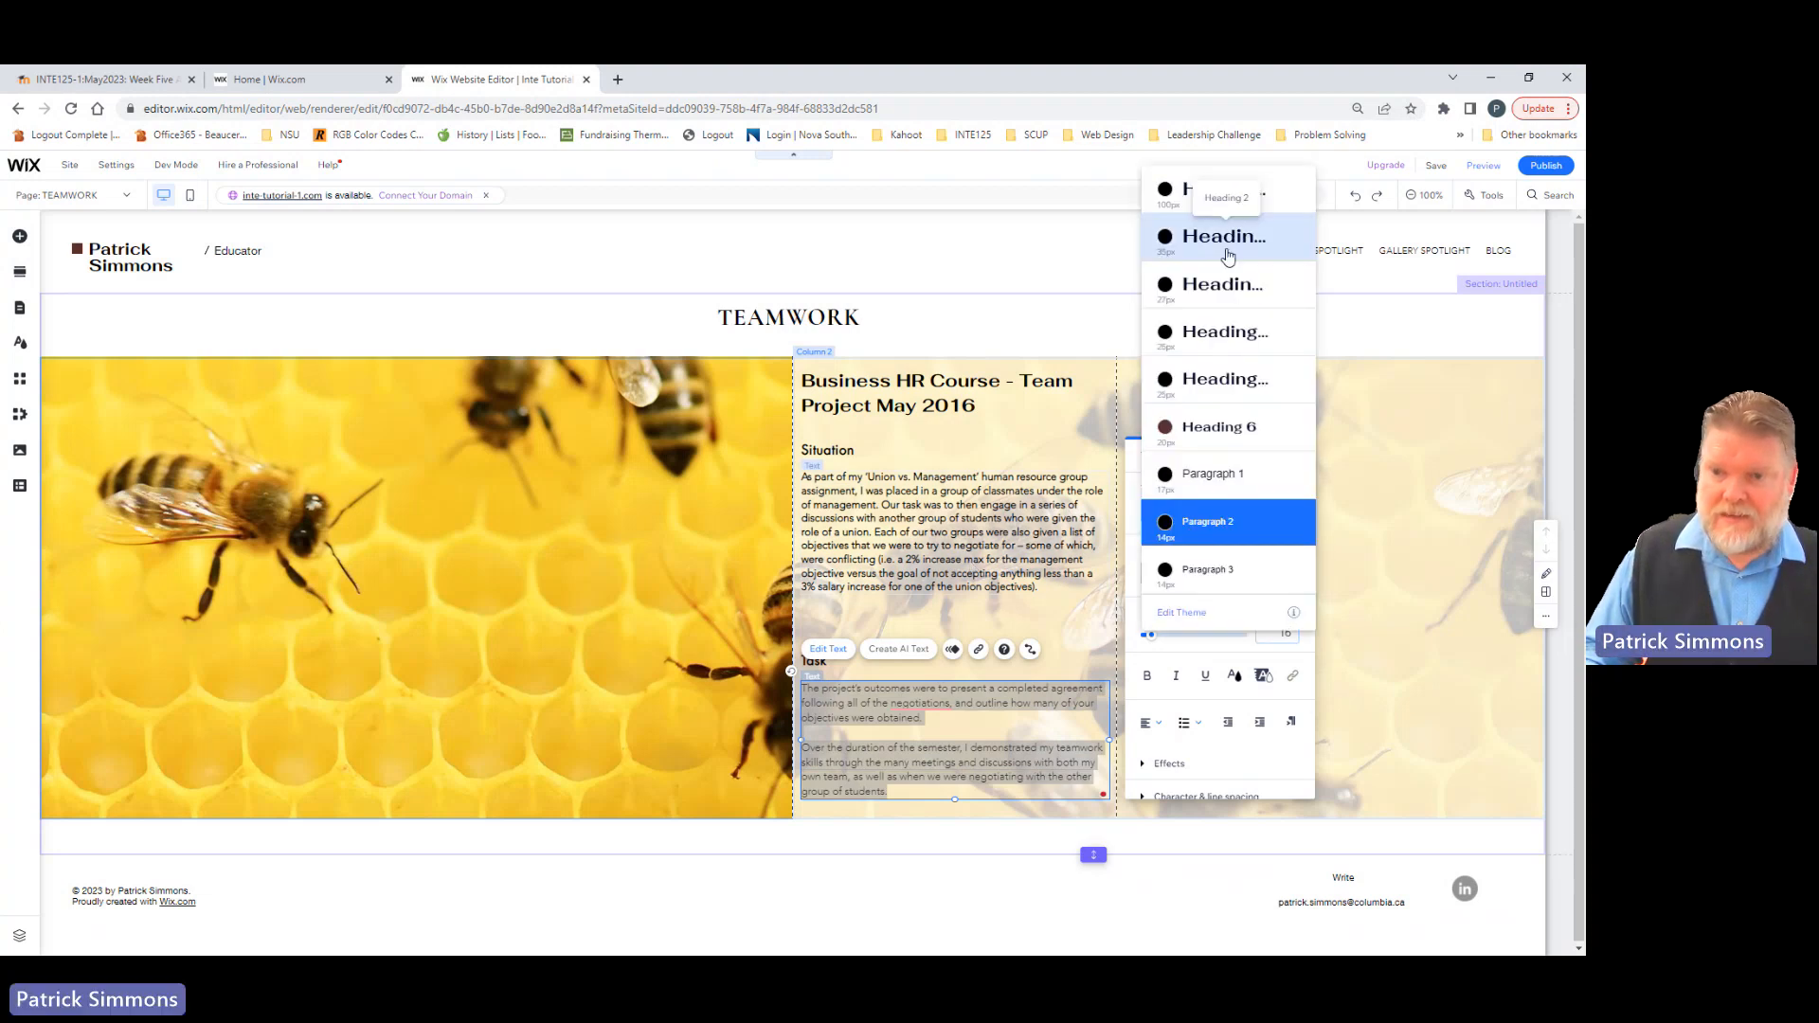
{"action": "left_click", "coordinate": [1227, 252]}
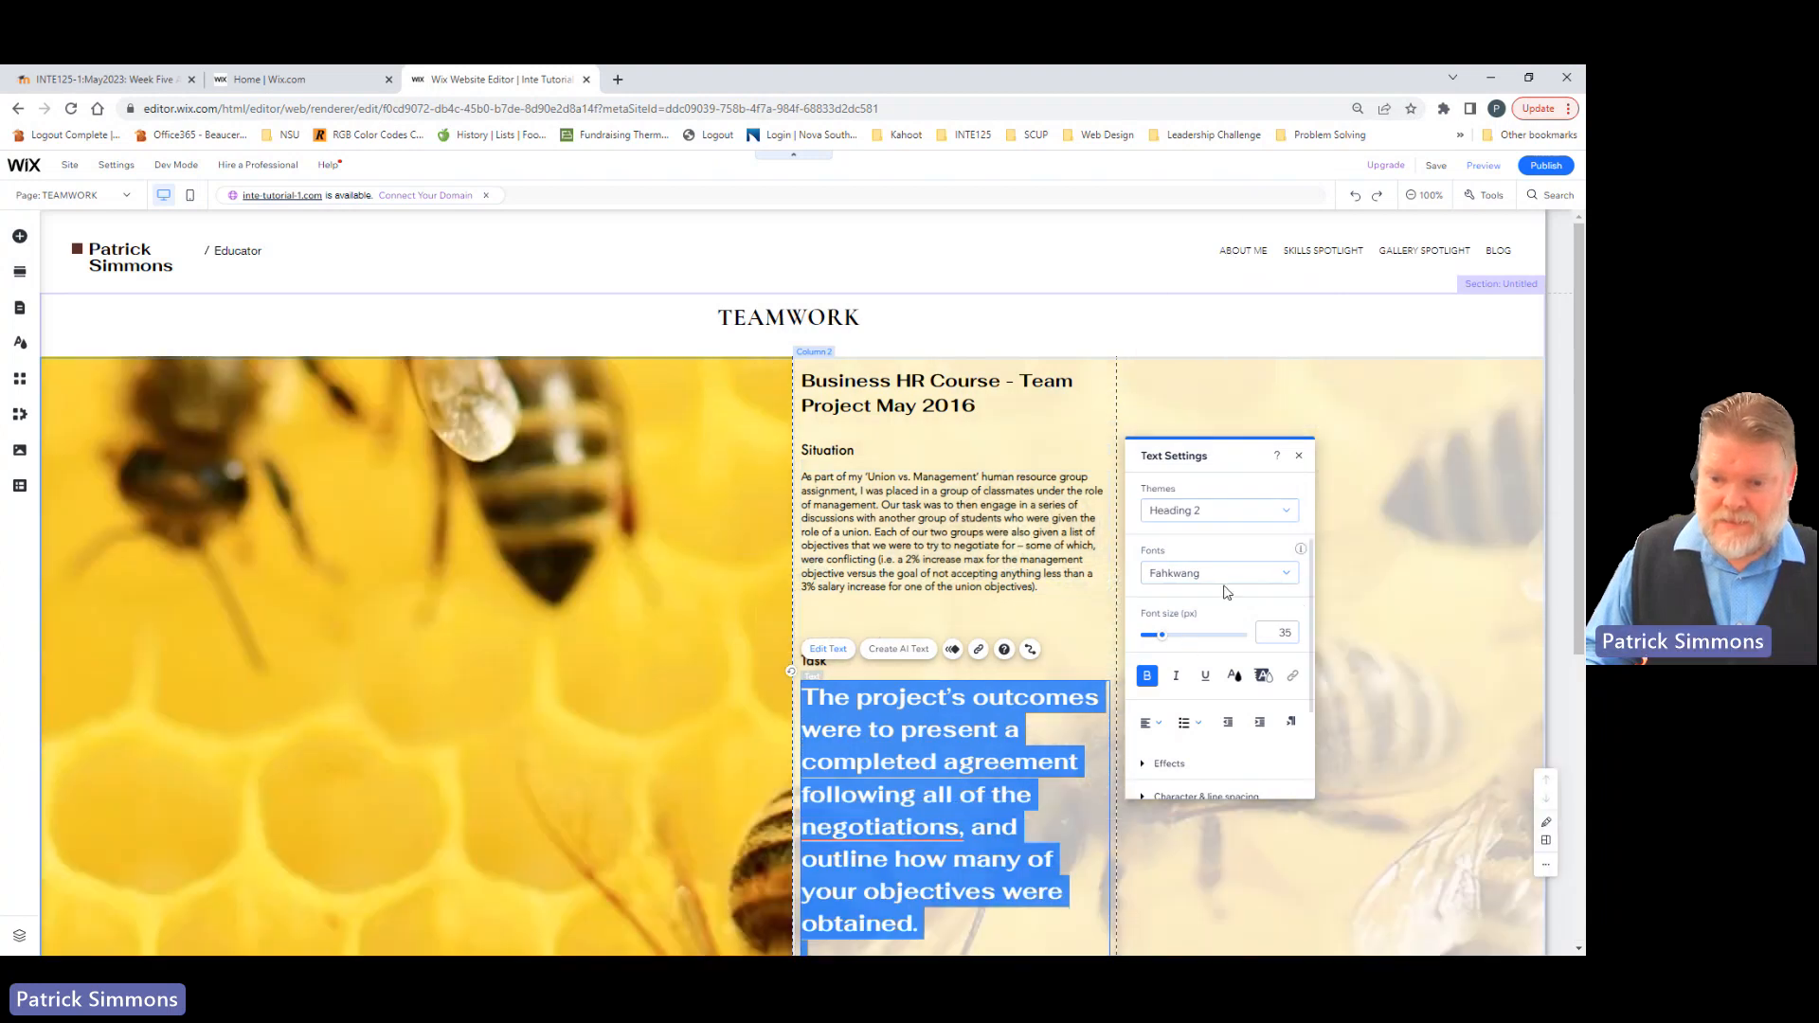
{"action": "left_click", "coordinate": [1224, 576]}
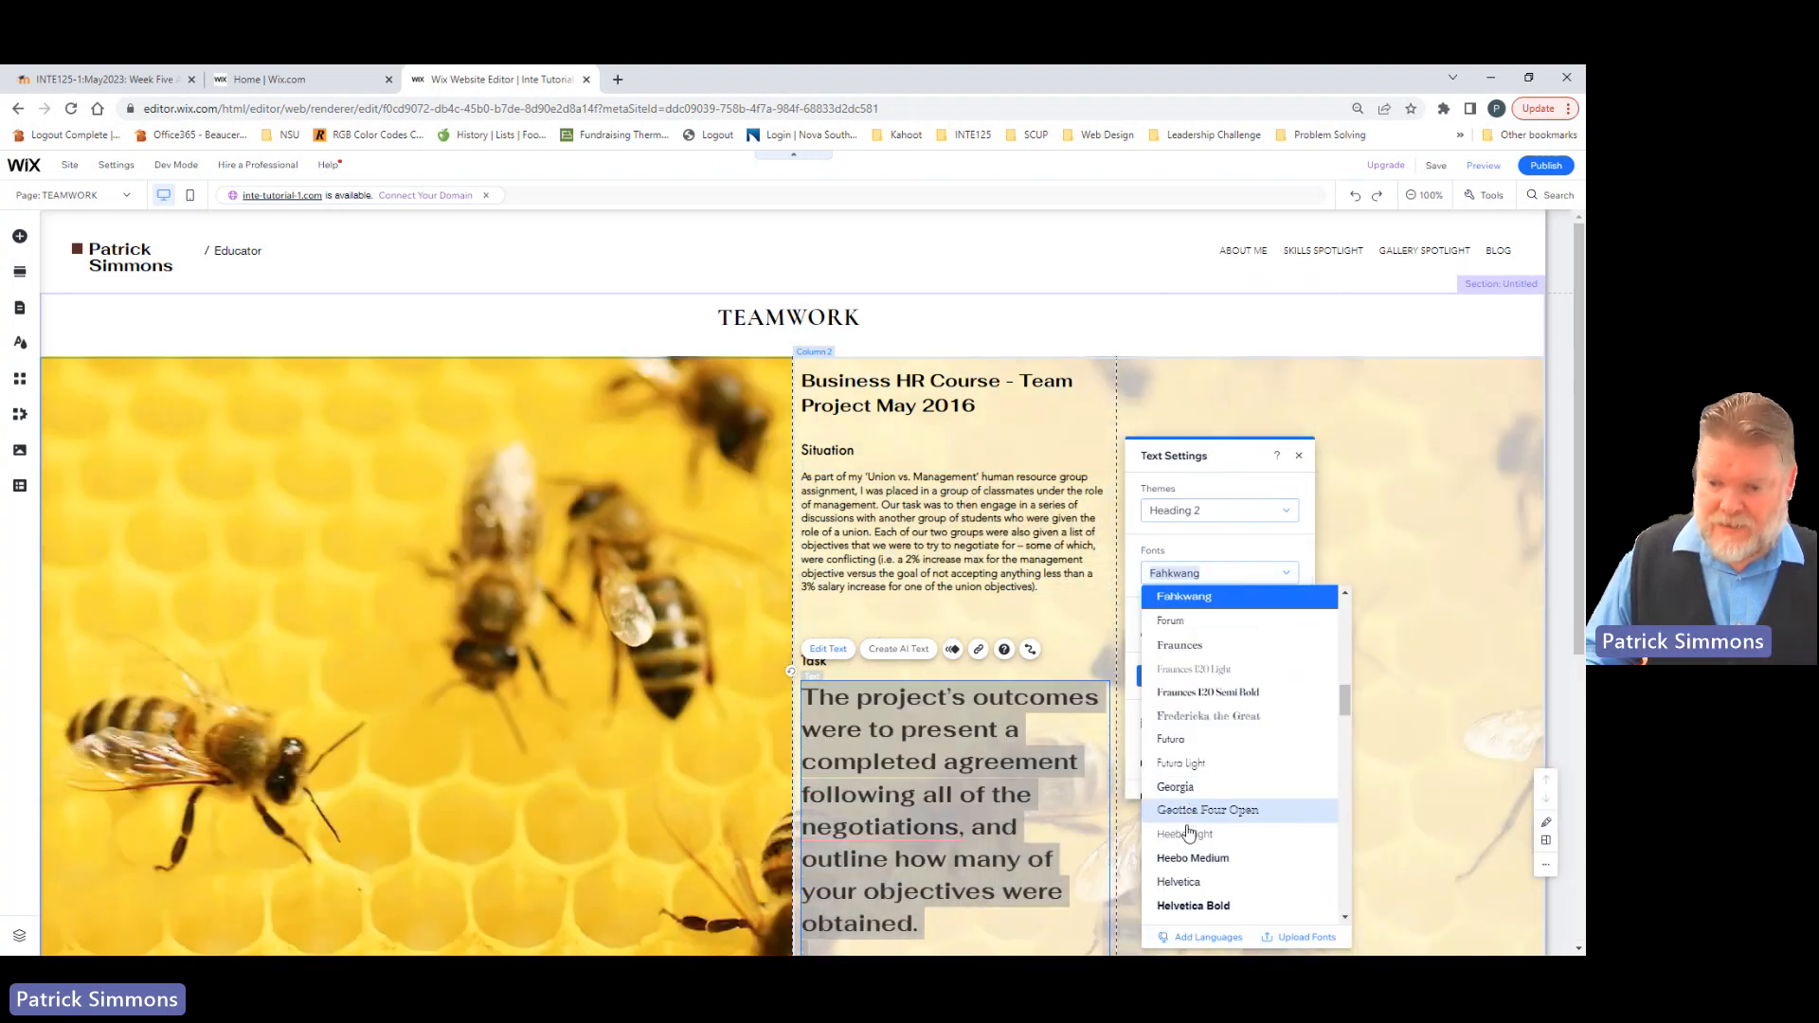
{"action": "scroll", "coordinate": [1189, 834], "scroll_direction": "up", "scroll_amount": 3}
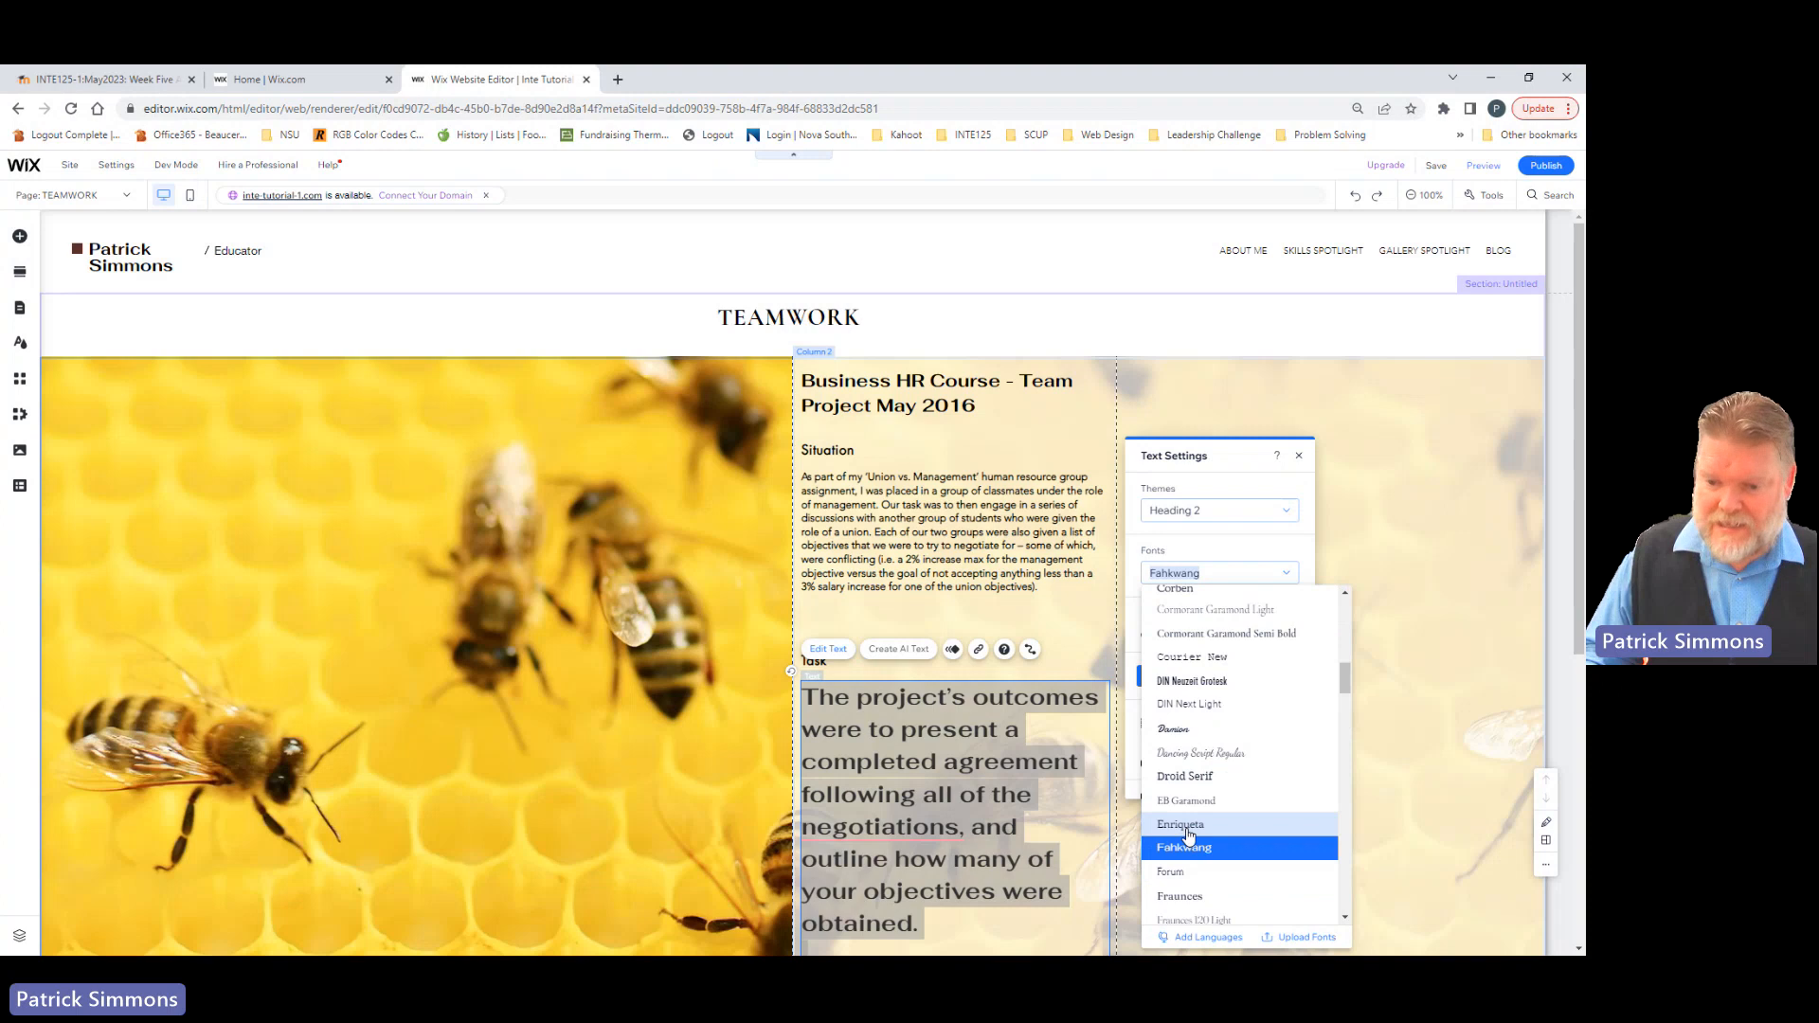
{"action": "scroll", "coordinate": [1189, 834], "scroll_direction": "up", "scroll_amount": 8}
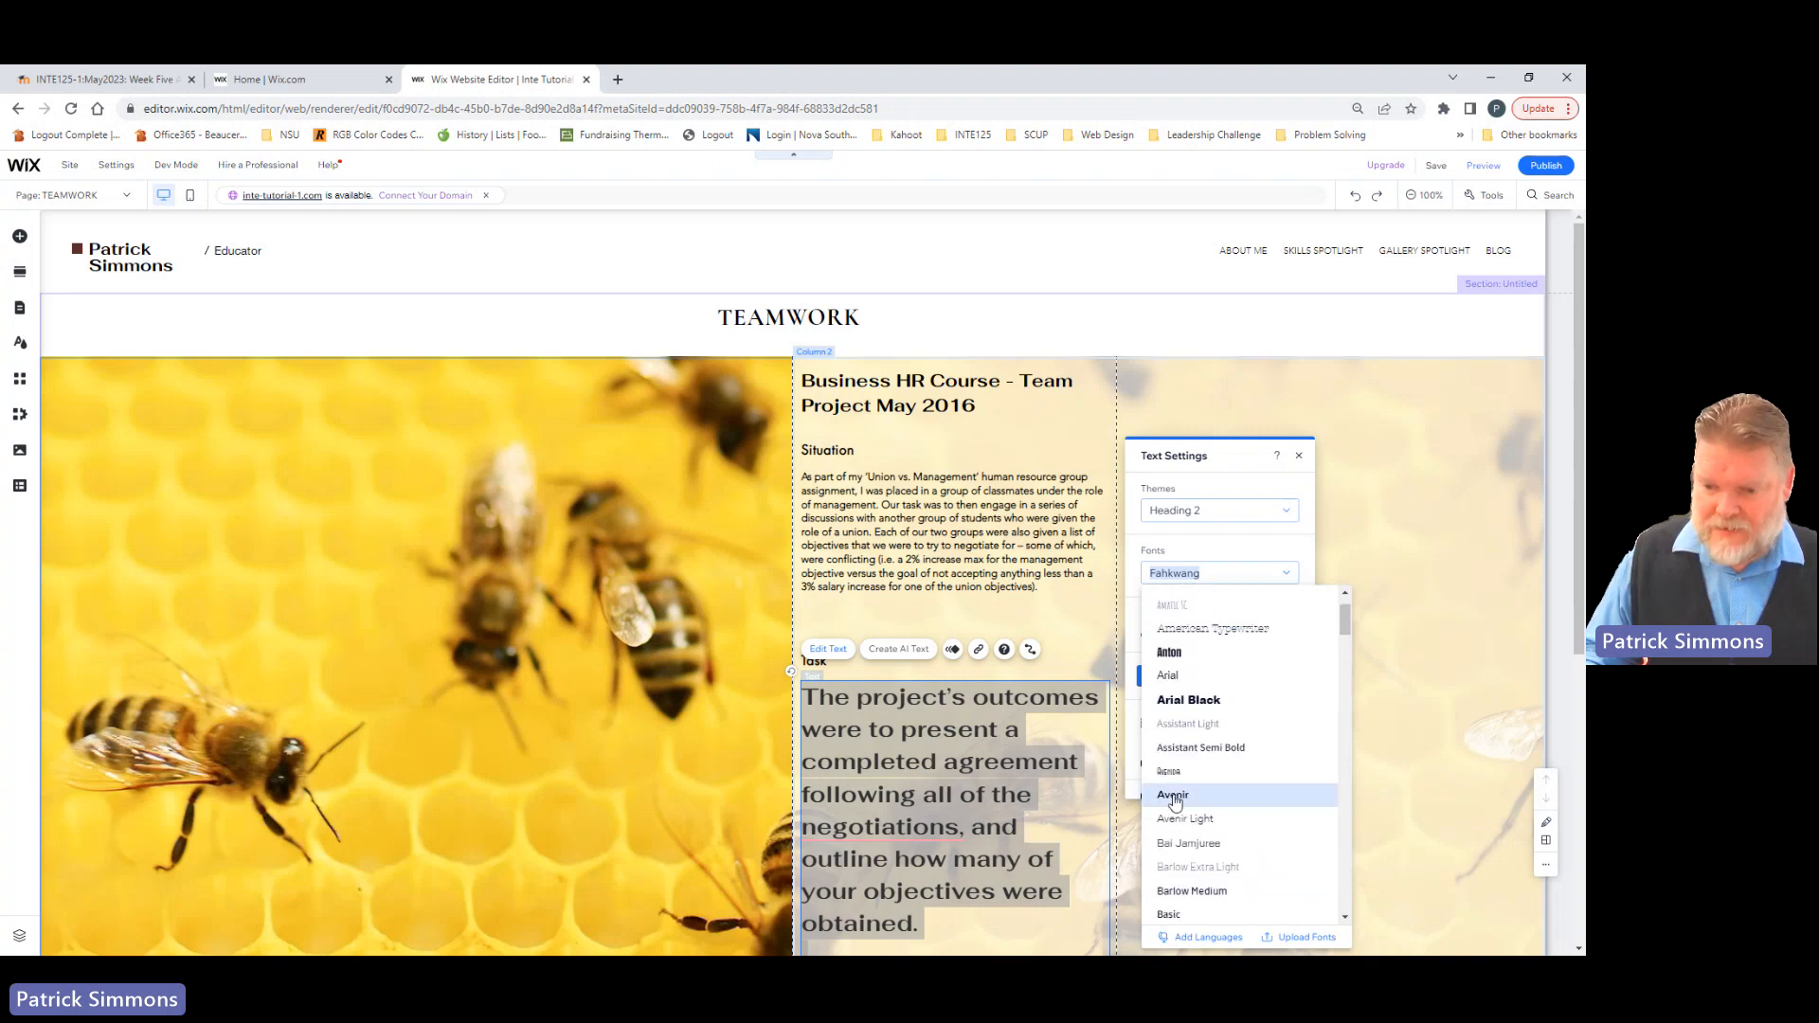
{"action": "left_click", "coordinate": [1184, 820]}
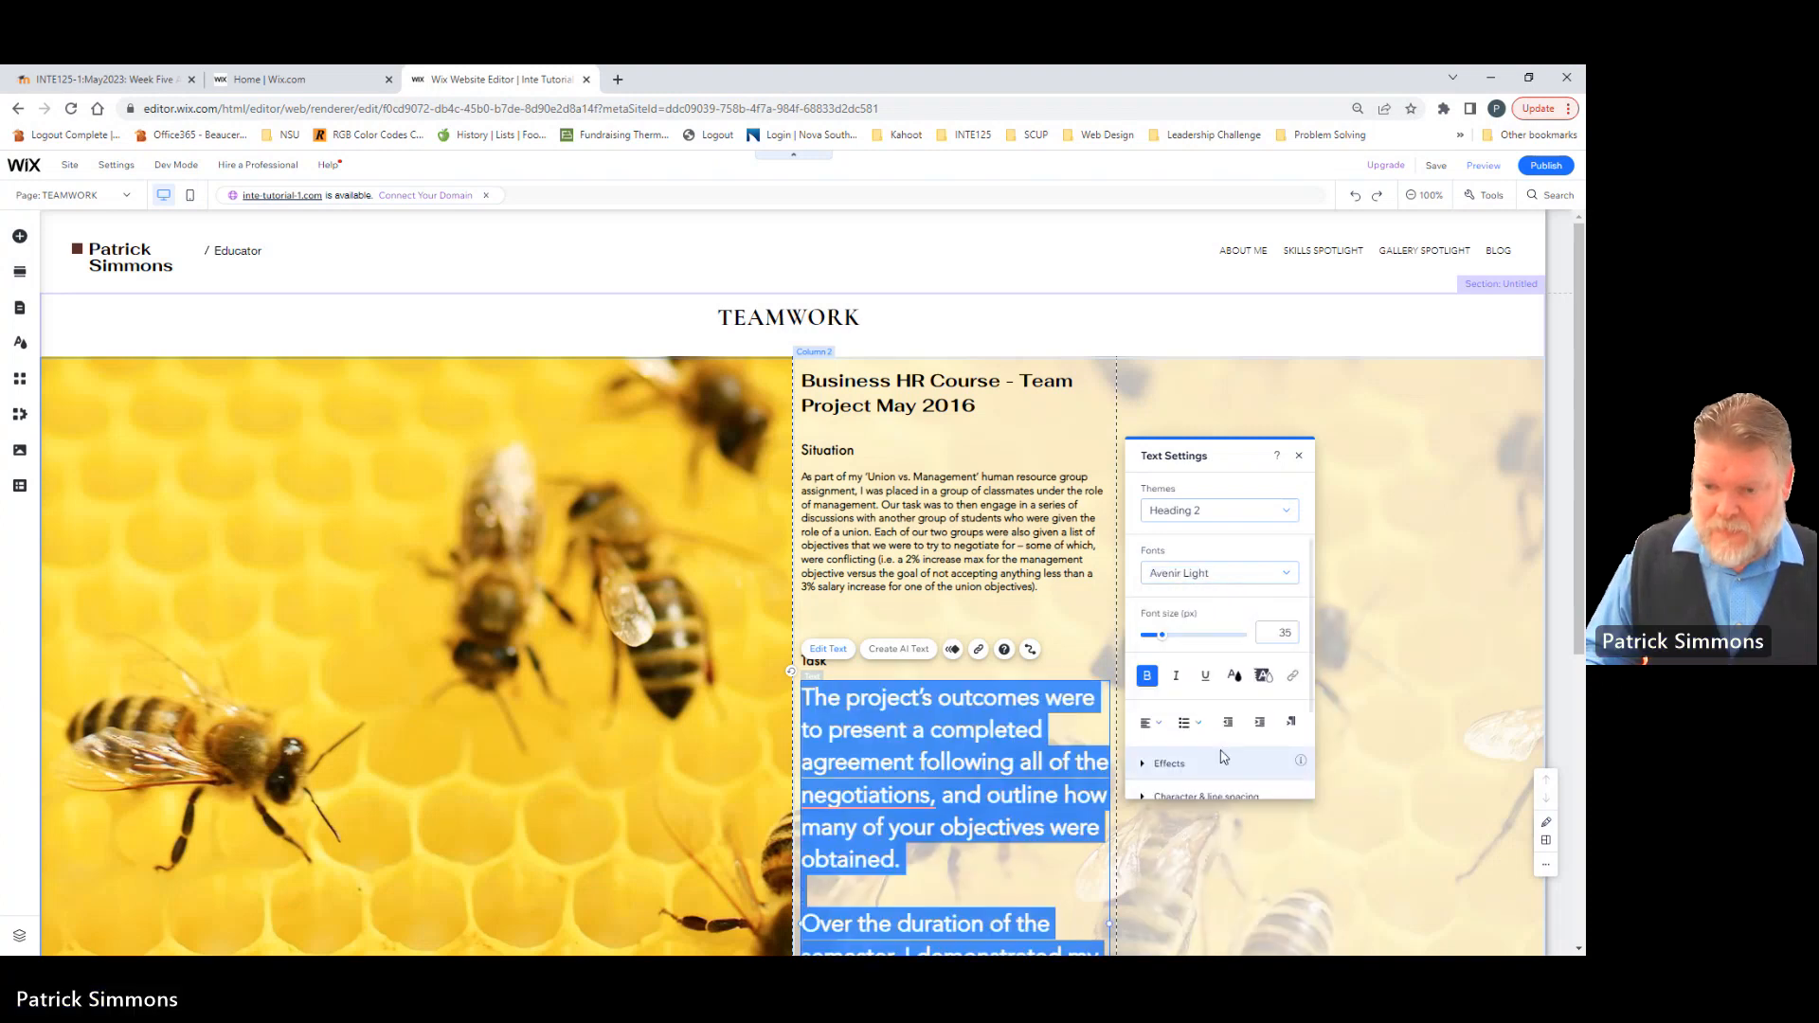
{"action": "left_click", "coordinate": [1279, 632]}
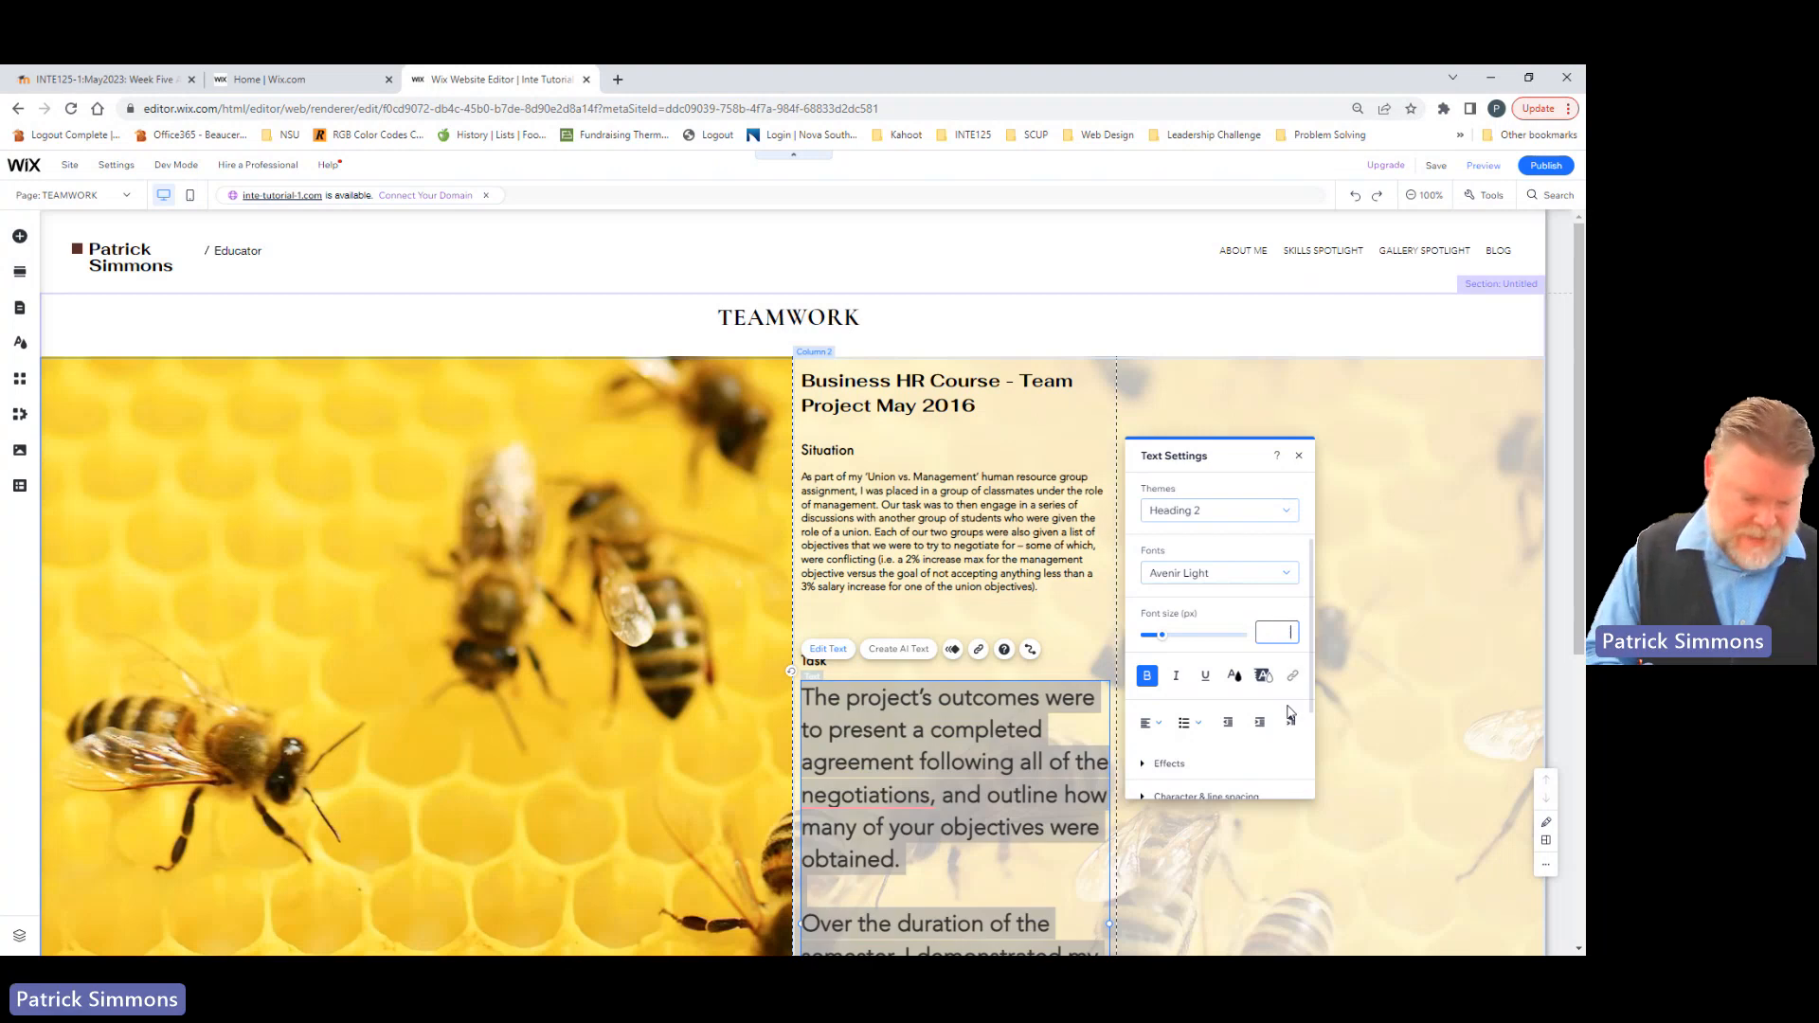
{"action": "type", "text": "16"}
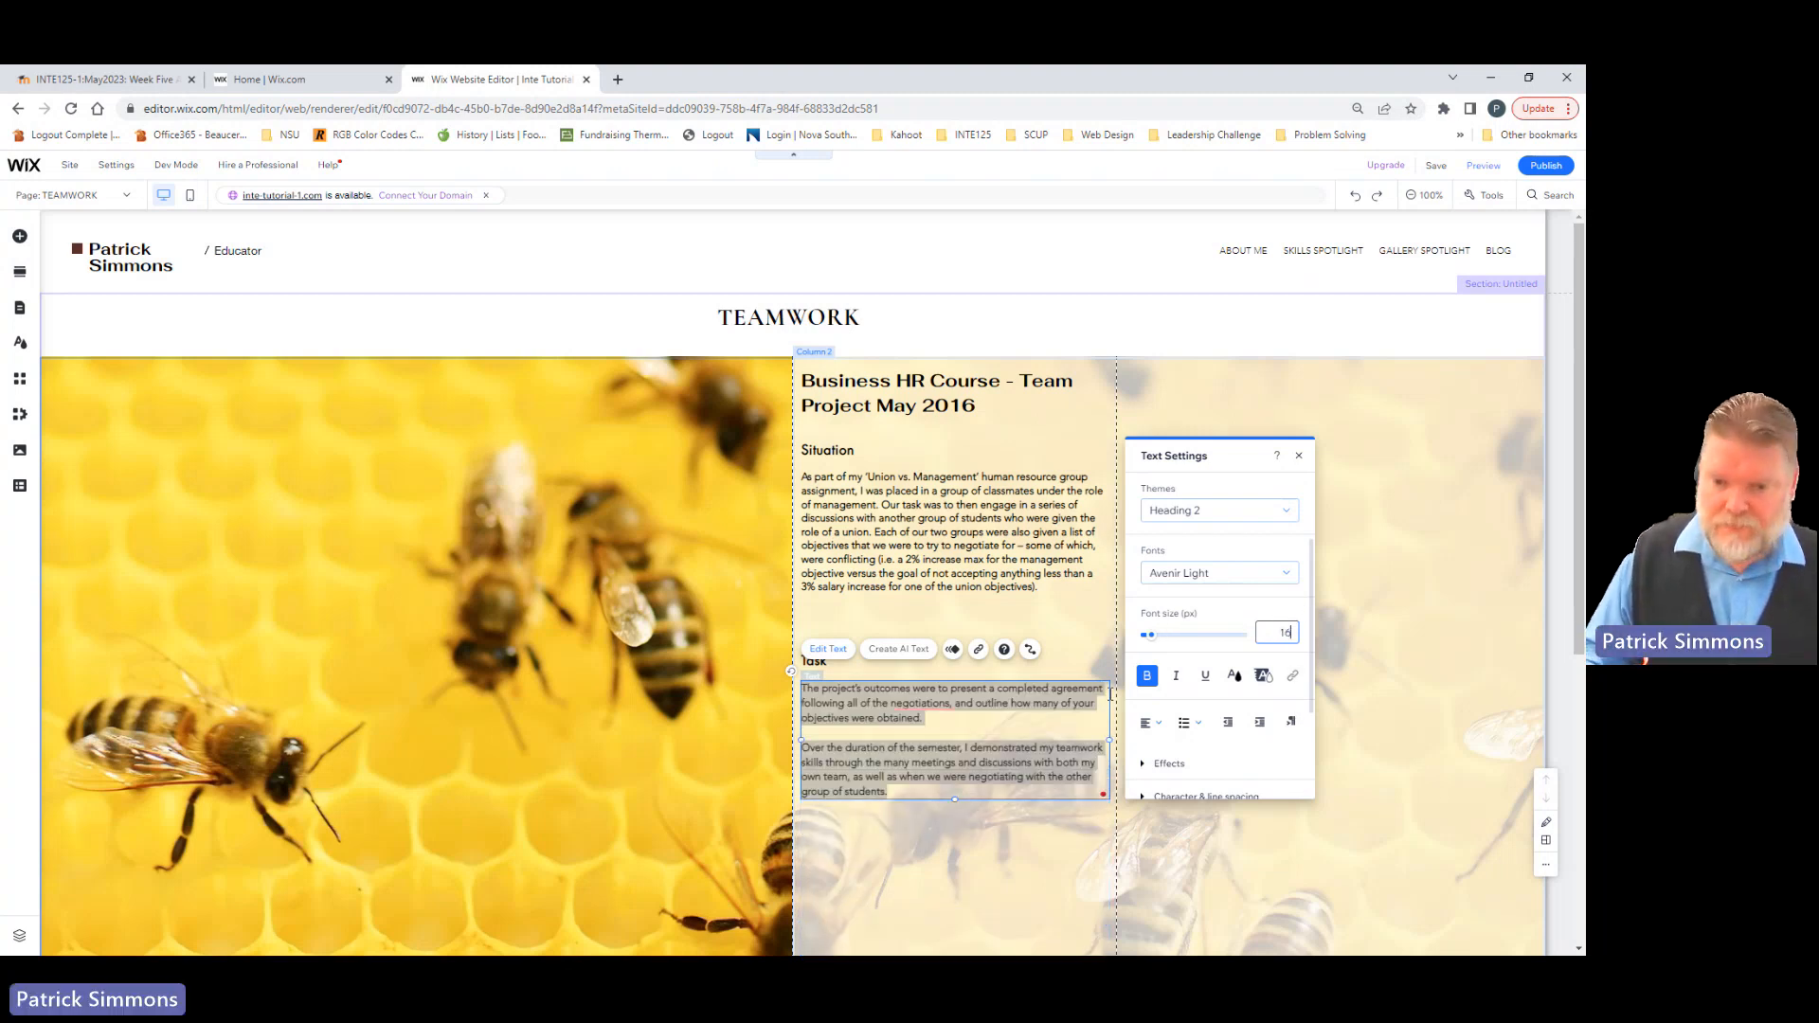
{"action": "left_click", "coordinate": [1384, 609]}
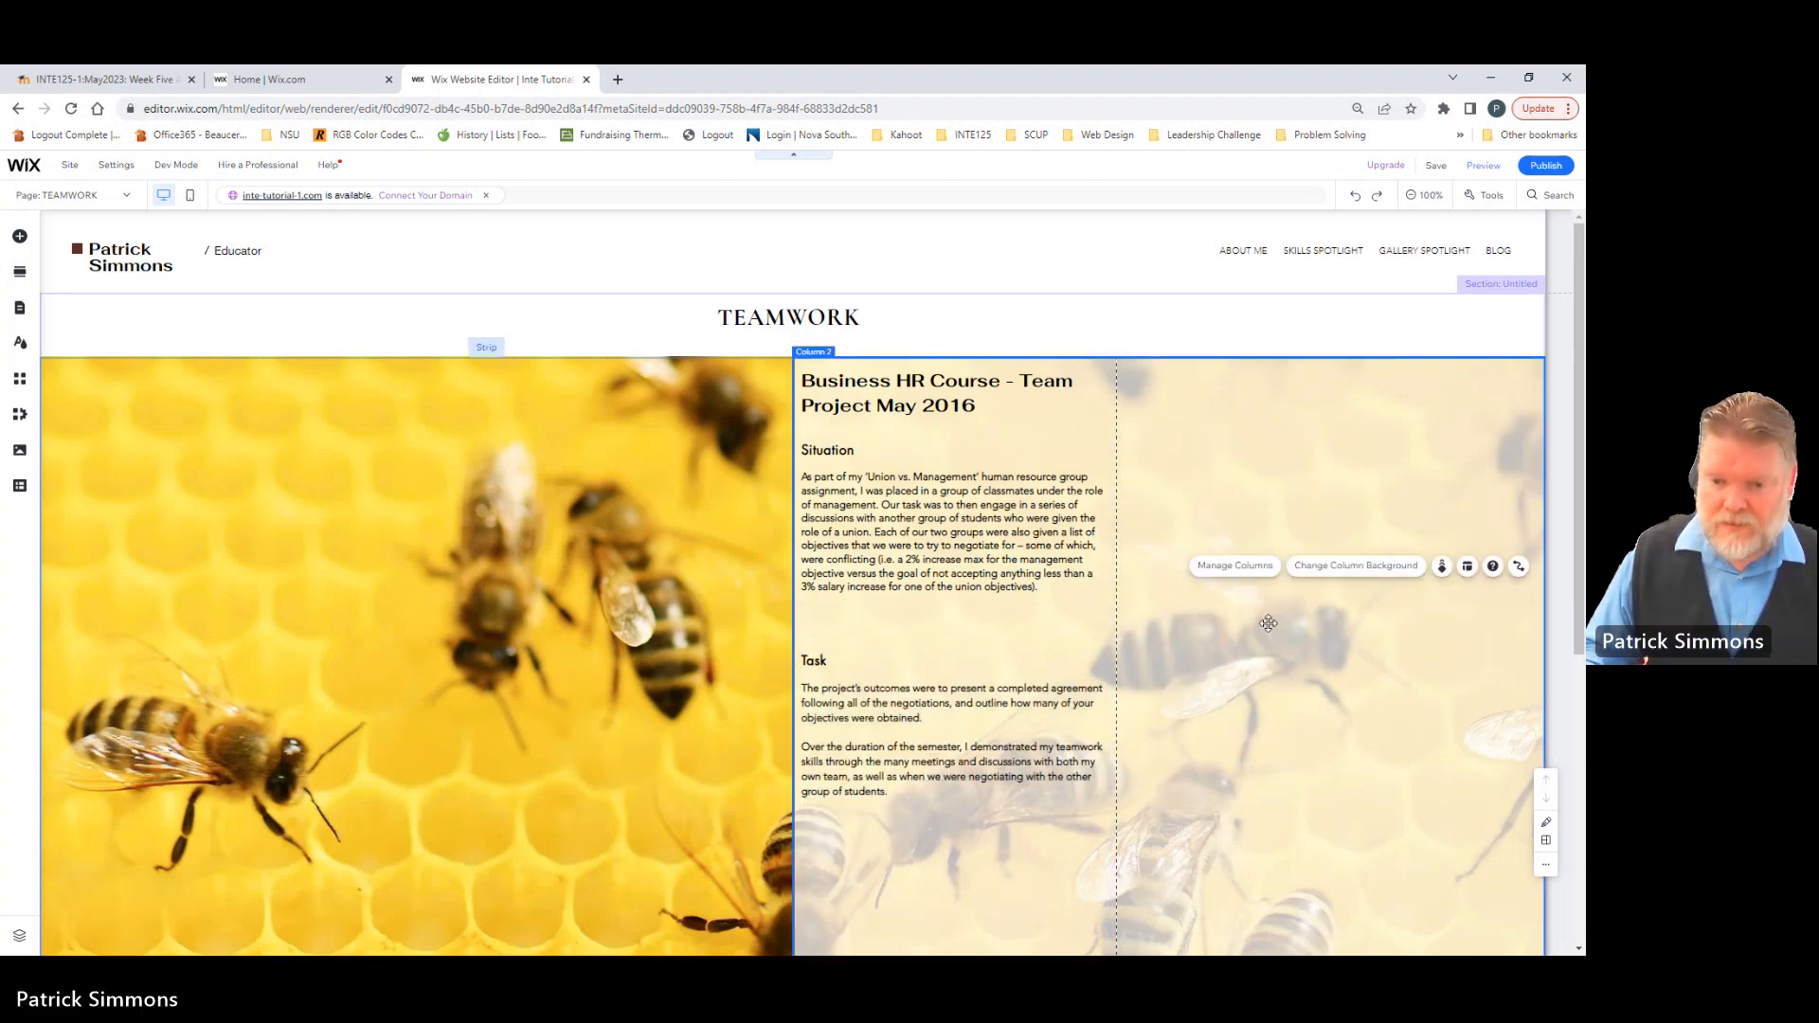
{"action": "left_click", "coordinate": [857, 547]}
{"action": "left_click", "coordinate": [879, 705]}
{"action": "left_click", "coordinate": [1219, 662]}
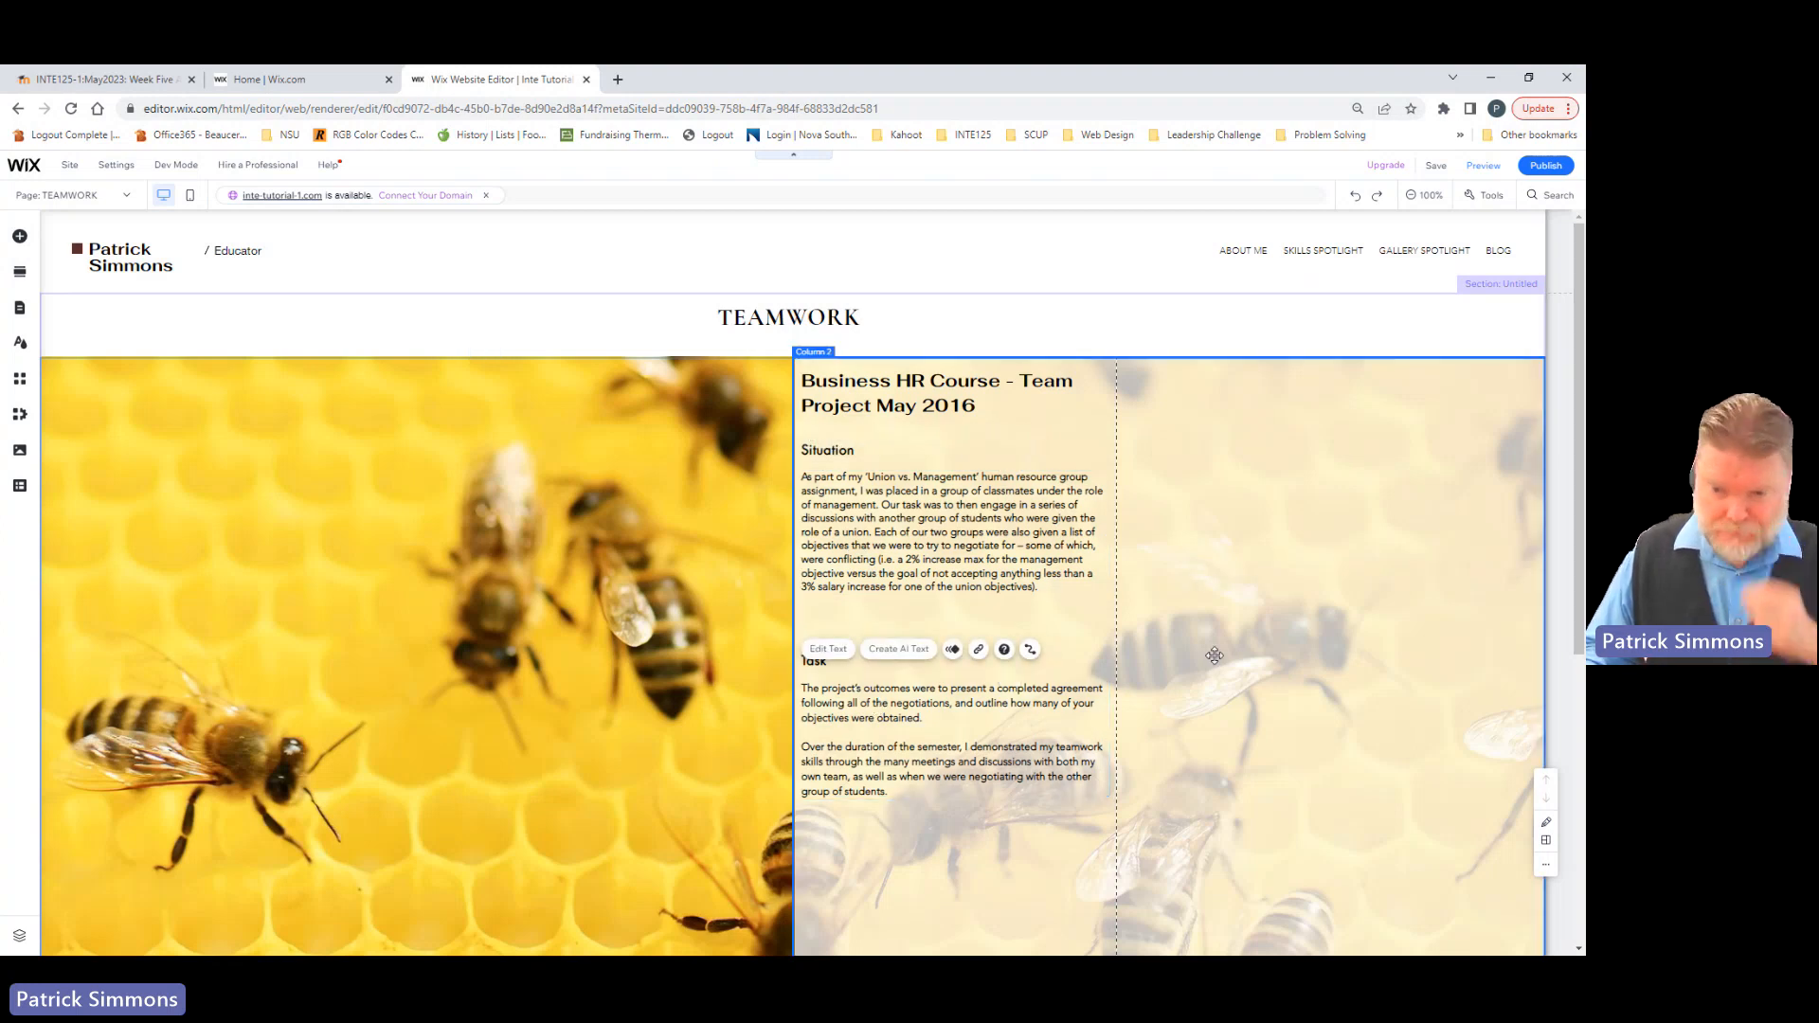
{"action": "left_click", "coordinate": [931, 899]}
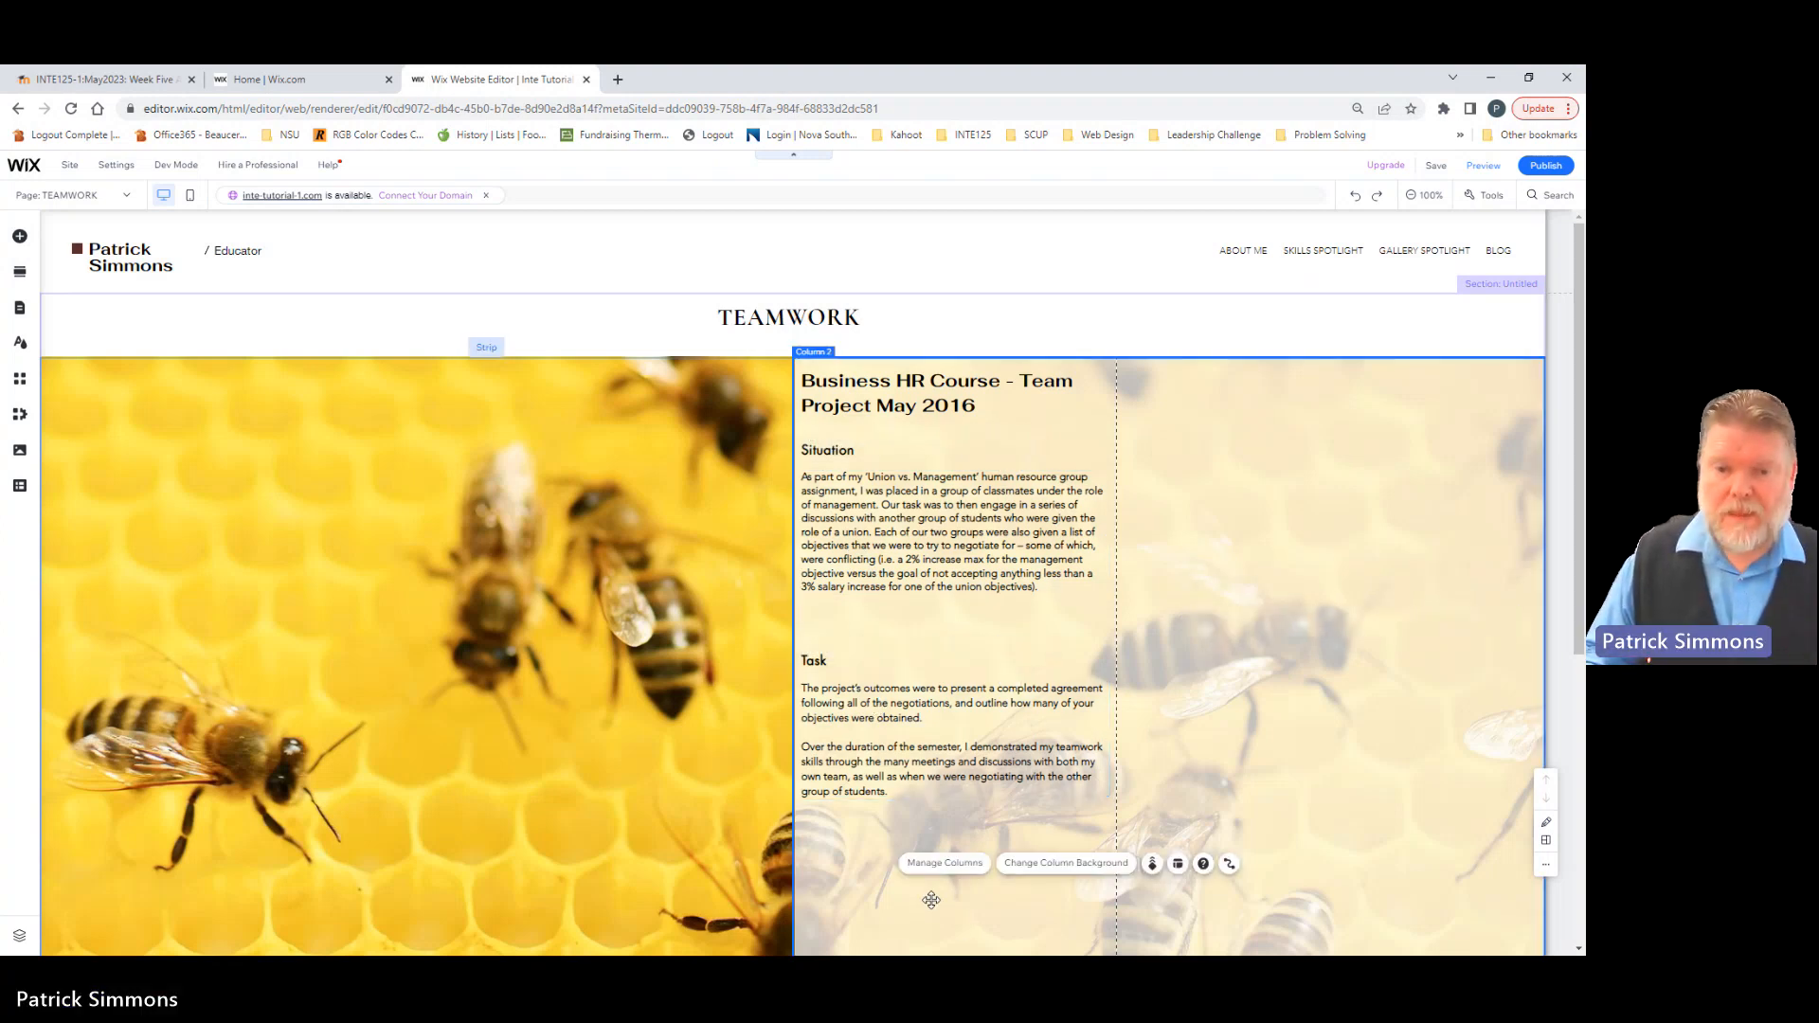
Step: Duplicate the Situation and Task headings with their paragraphs and place the copies beside the originals at the same height, at x 1058, y 350
{"action": "left_click", "coordinate": [831, 464]}
{"action": "left_click", "coordinate": [823, 531], "text": "shift"}
{"action": "left_click", "coordinate": [810, 668], "text": "shift"}
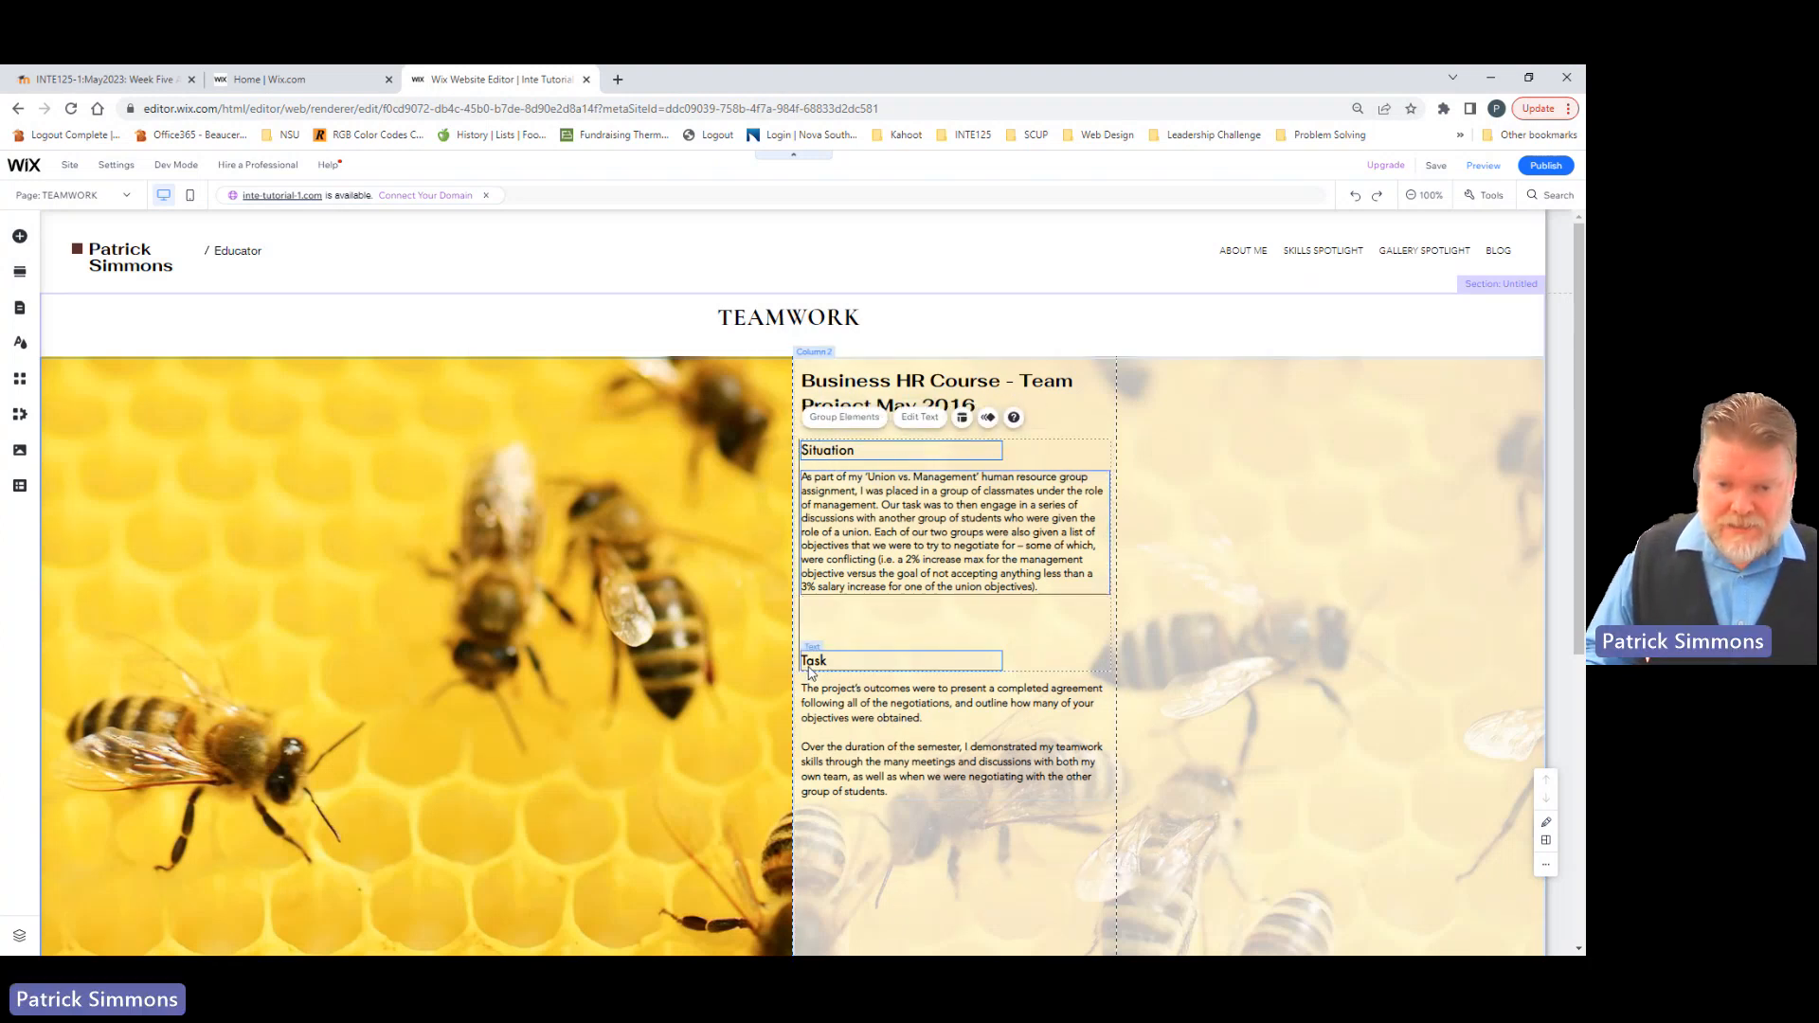
{"action": "left_click", "coordinate": [832, 711], "text": "shift"}
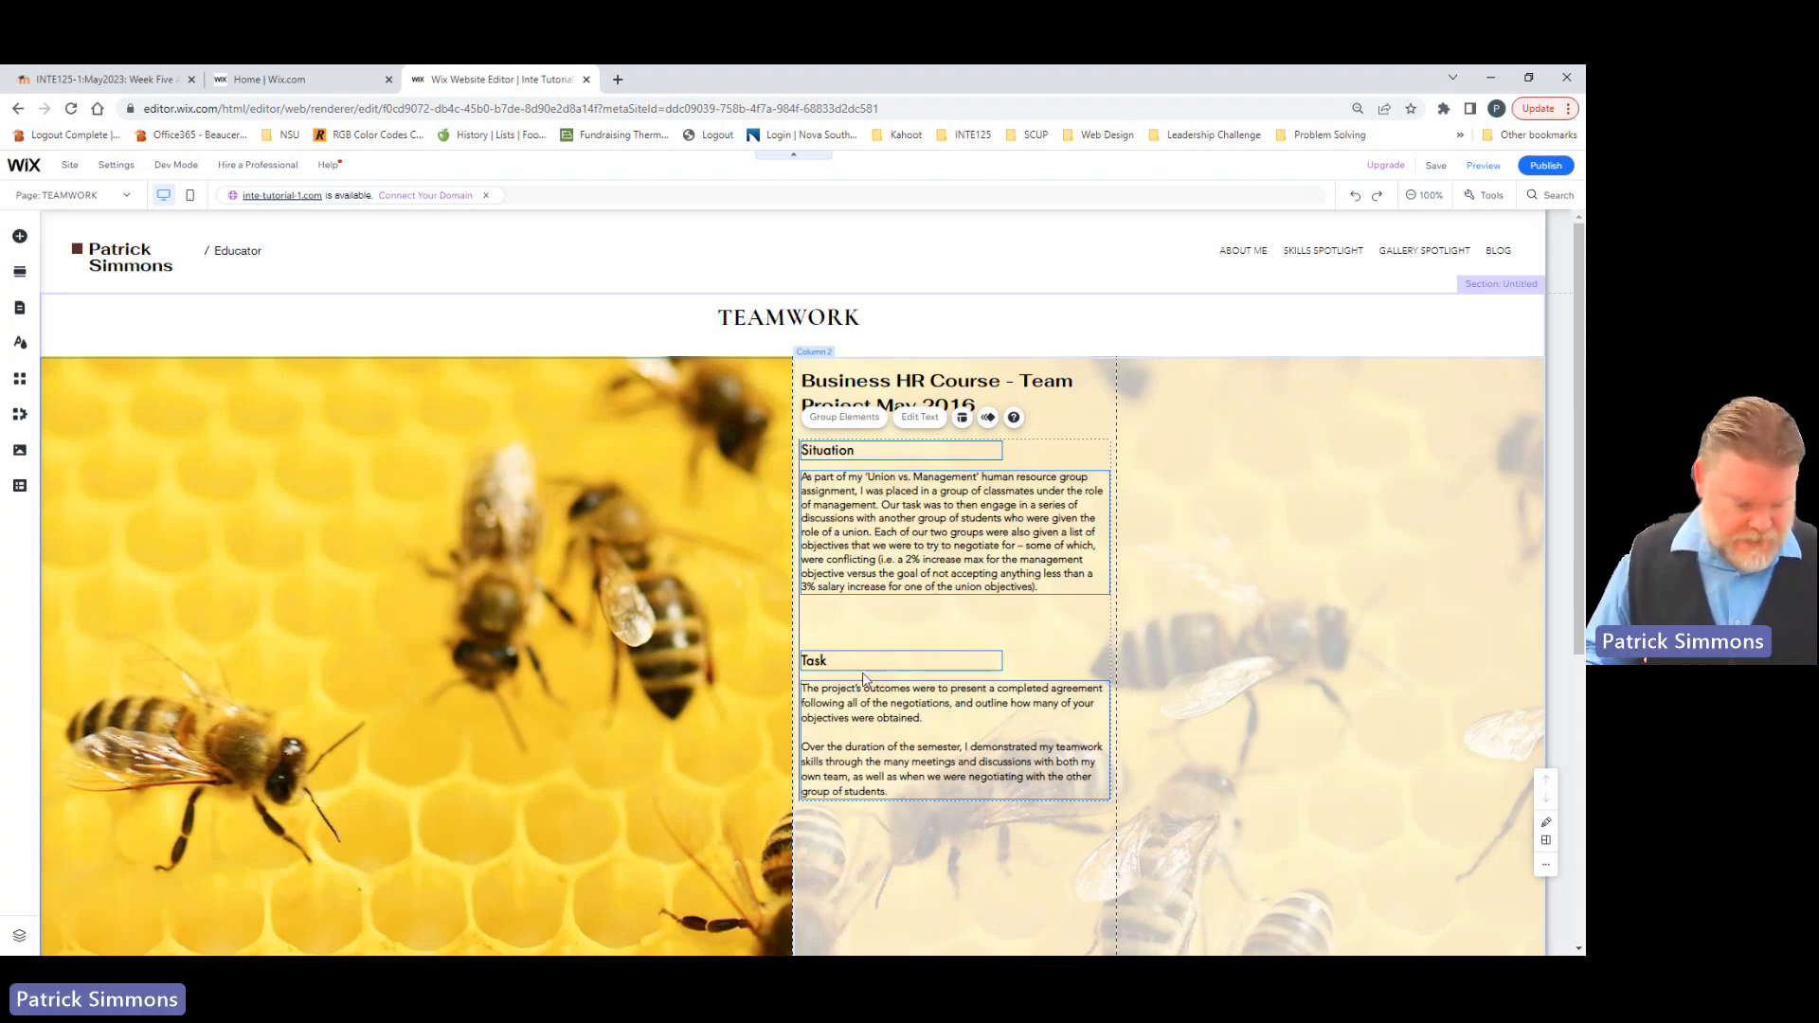
{"action": "left_click_drag", "start_coordinate": [864, 678], "coordinate": [878, 691]}
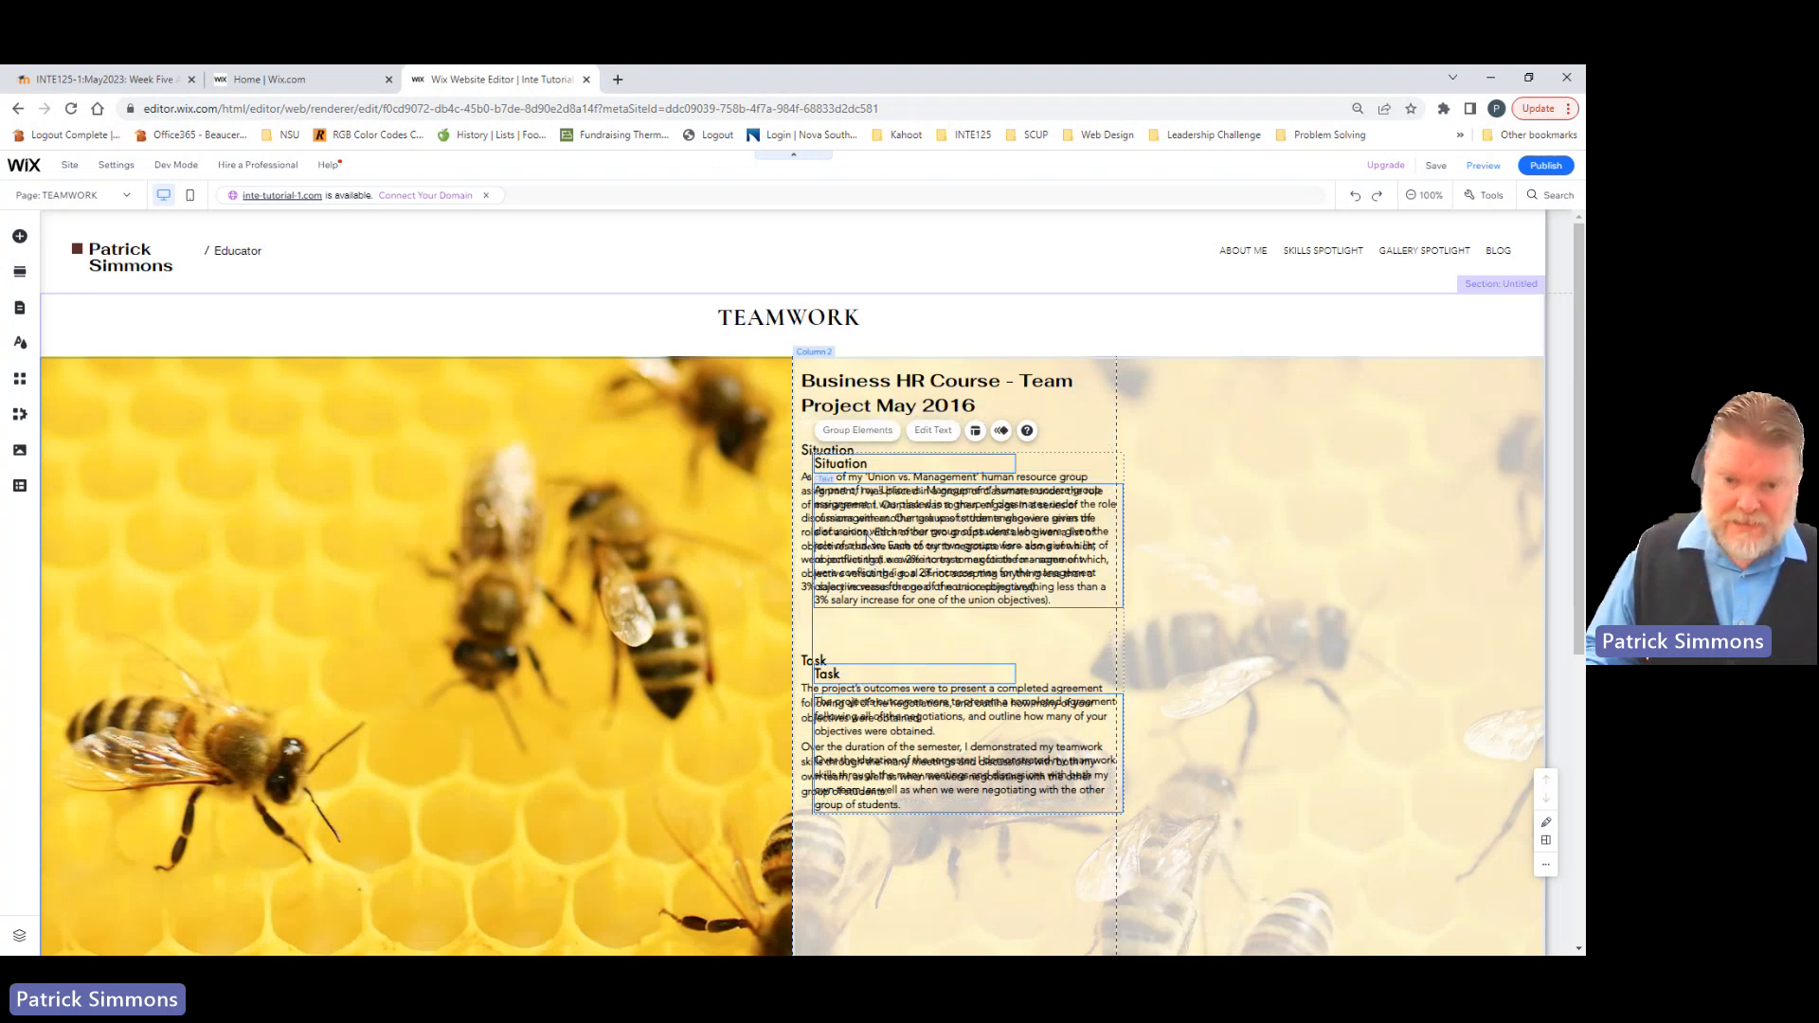
{"action": "left_click_drag", "start_coordinate": [873, 538], "coordinate": [1221, 519]}
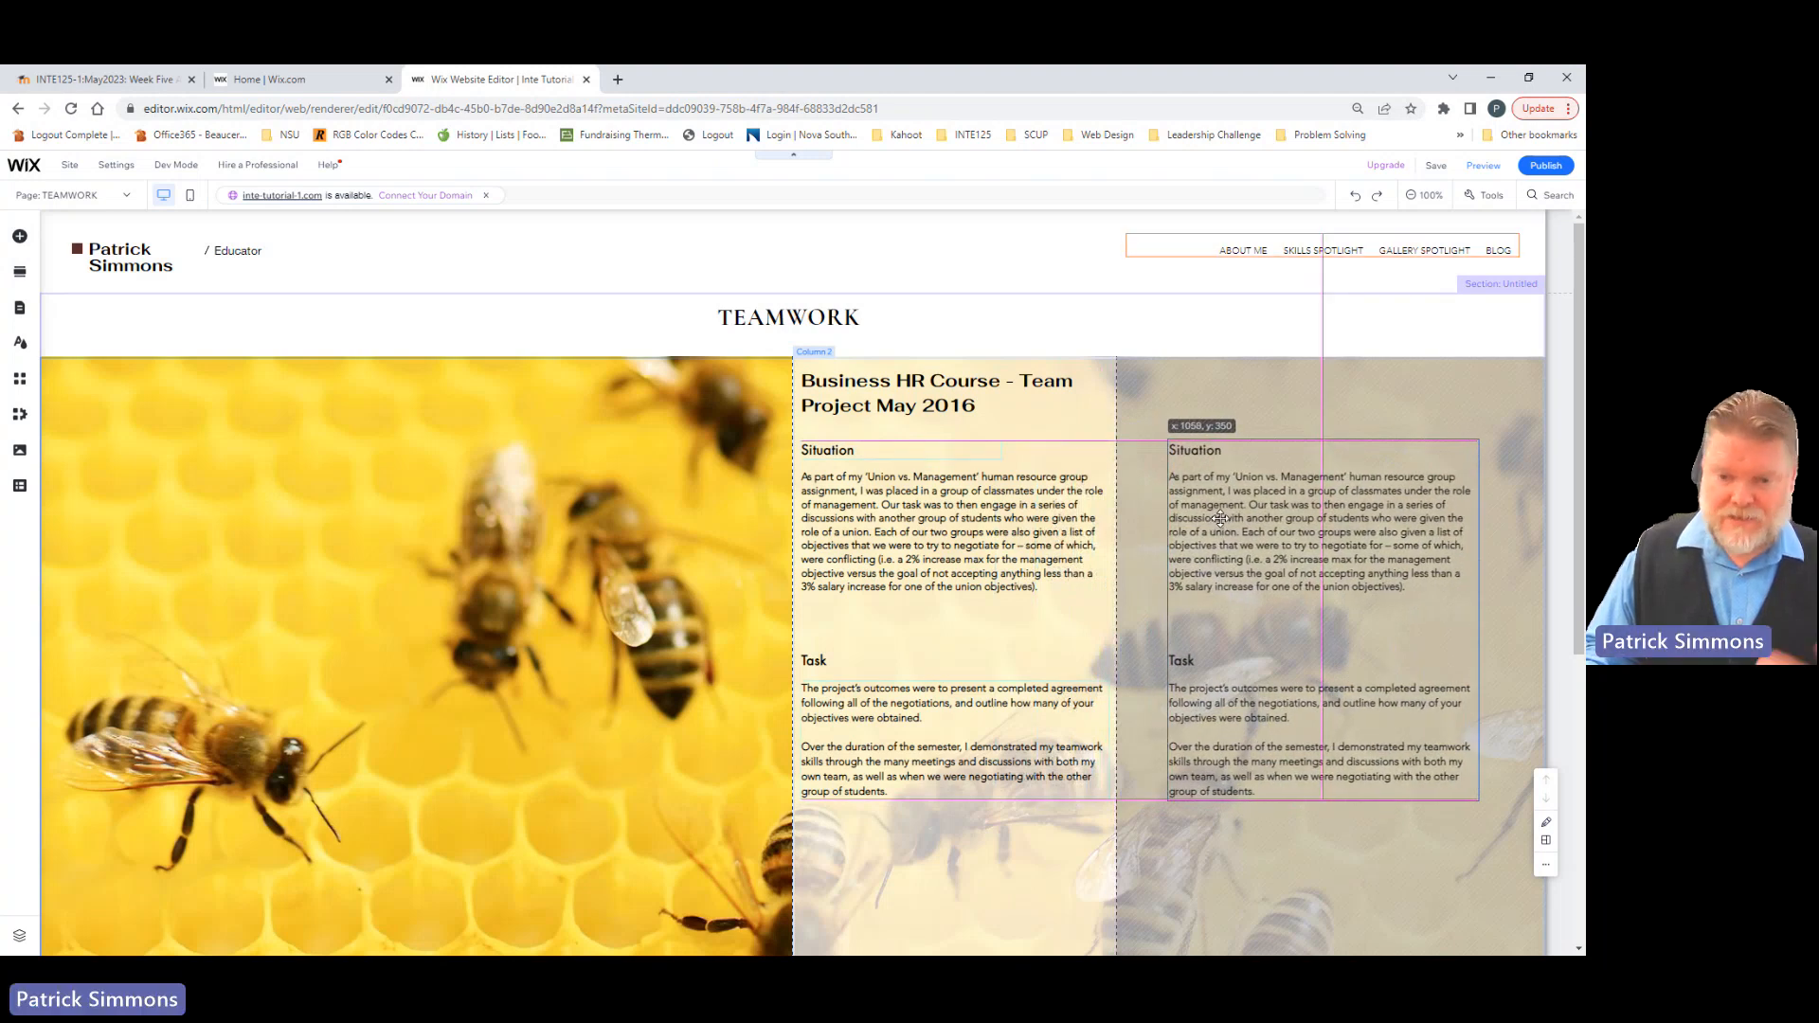
{"action": "left_click_drag", "start_coordinate": [1220, 518], "coordinate": [1220, 519]}
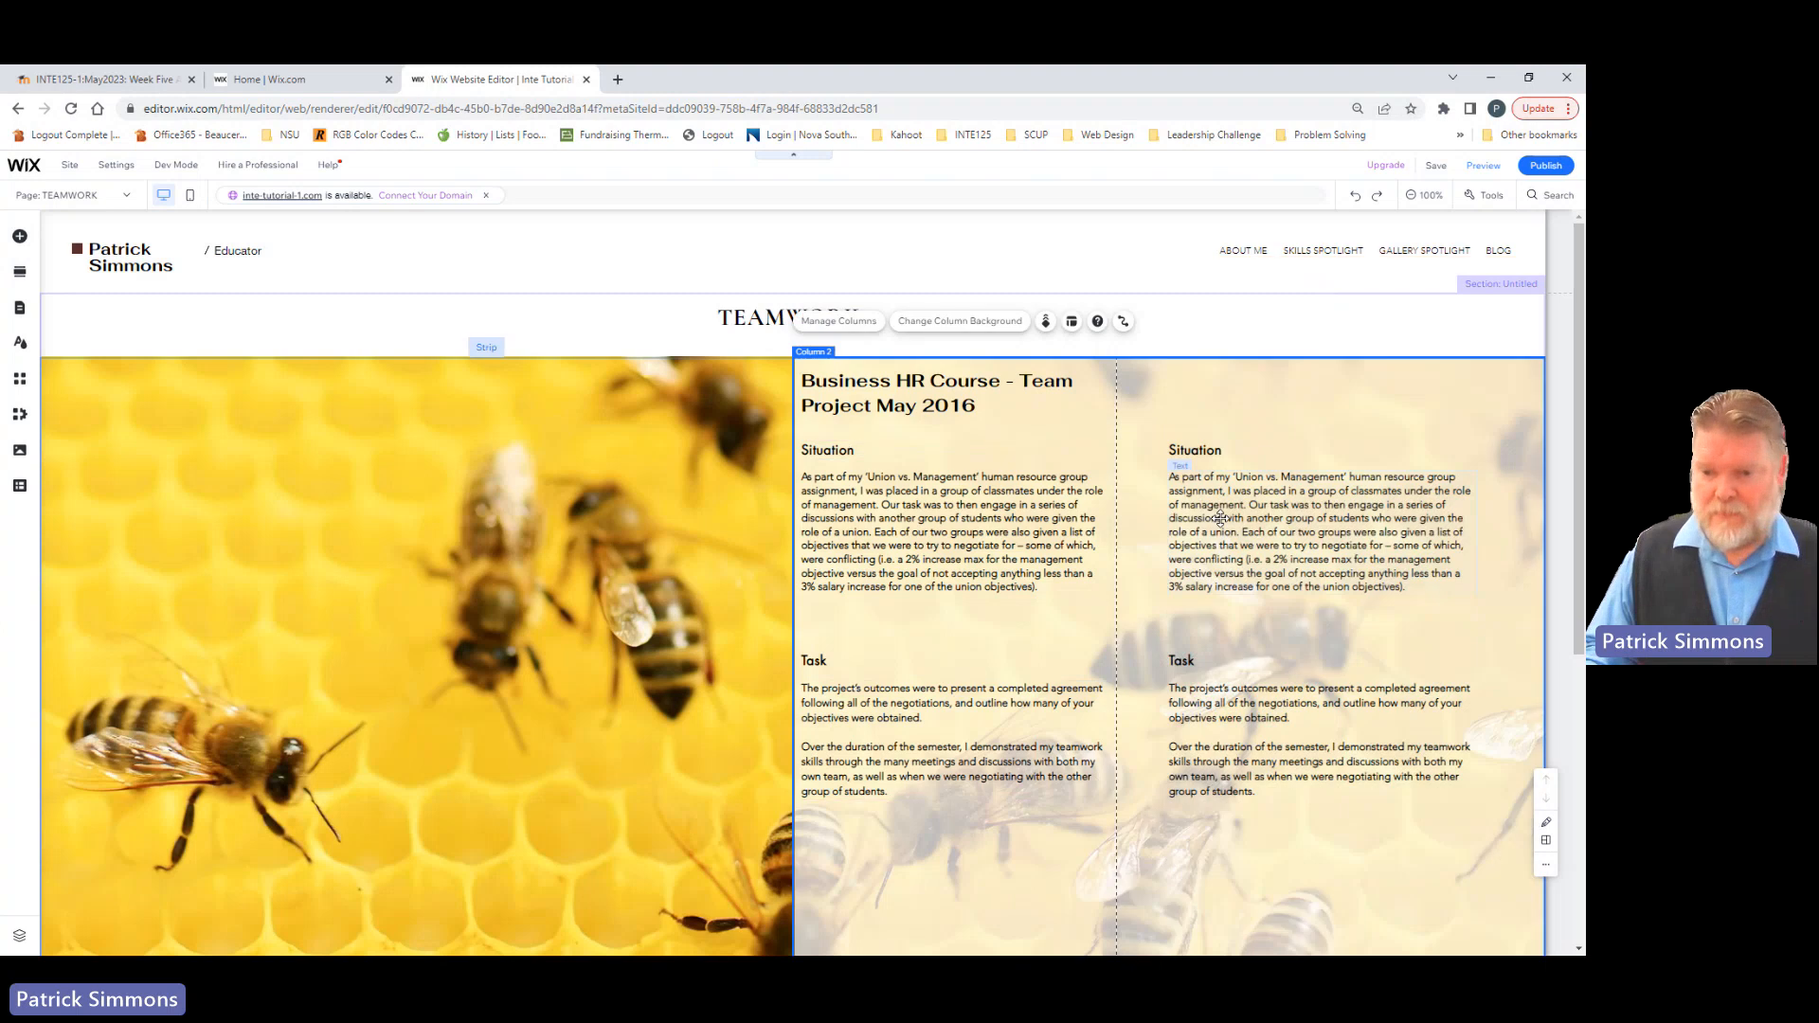
Step: Change the duplicated Situation heading to "Action"
{"action": "left_click", "coordinate": [1197, 455]}
{"action": "left_click", "coordinate": [1198, 455]}
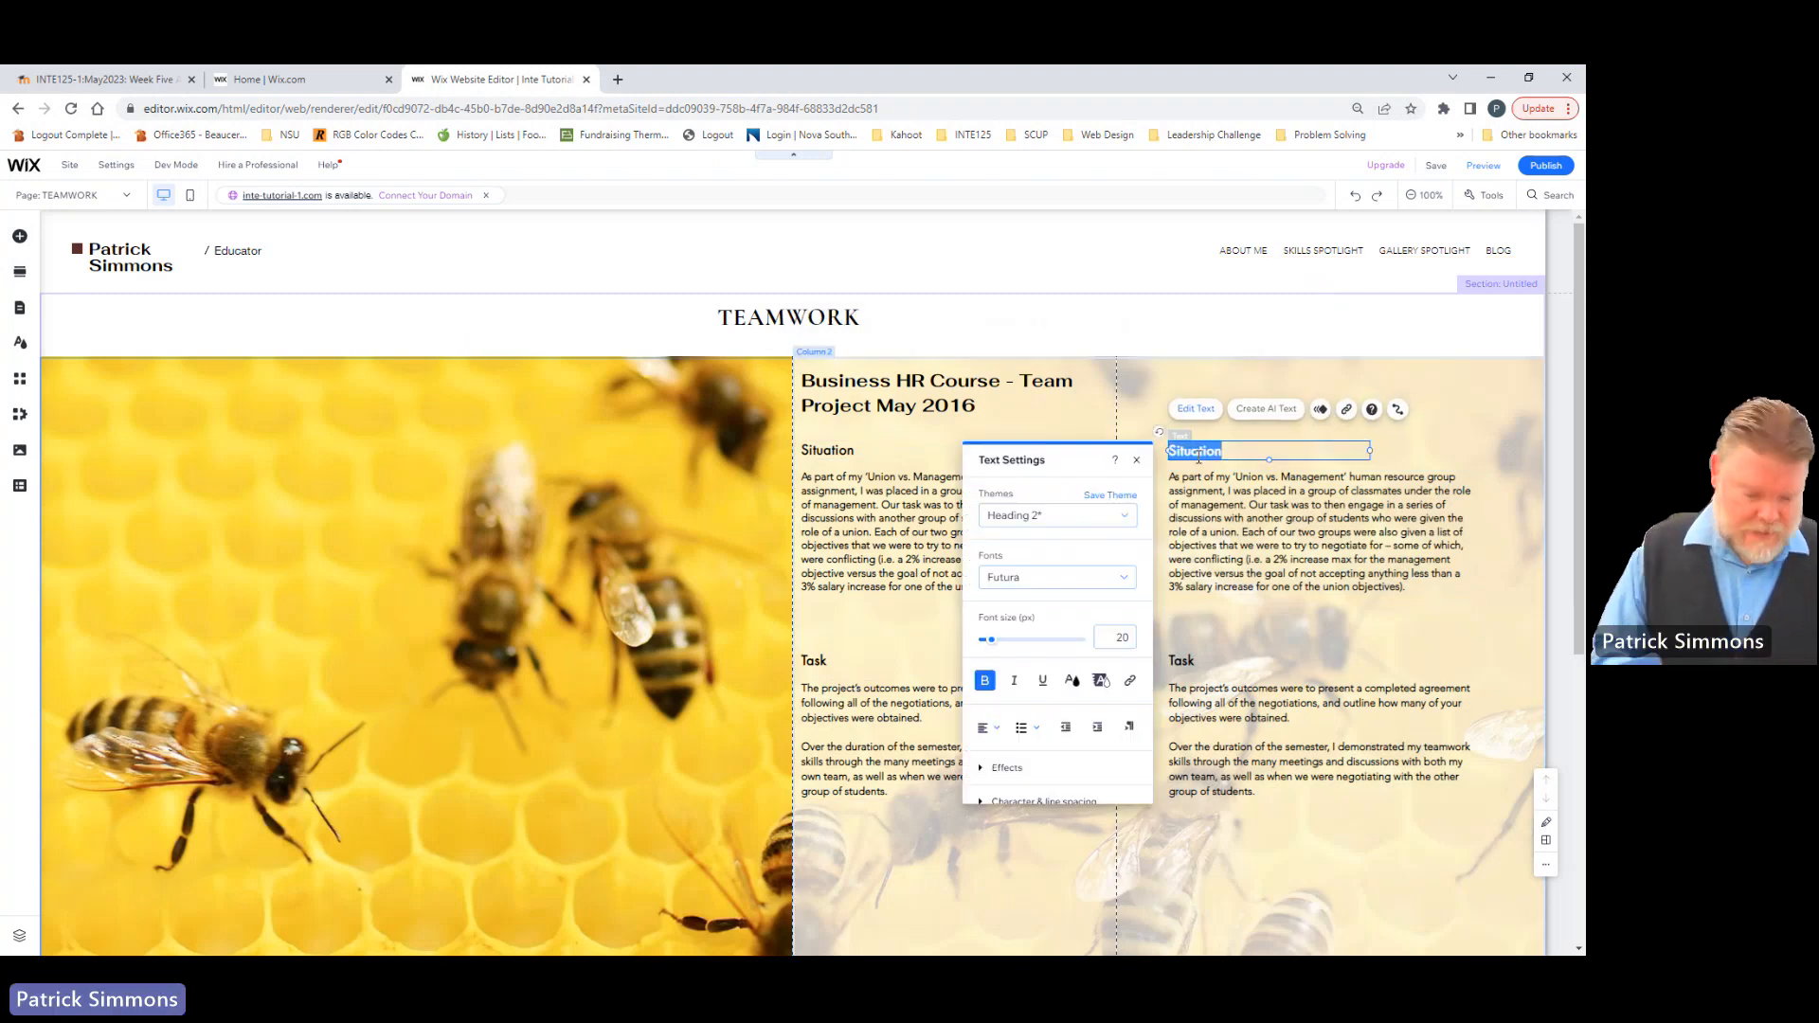
{"action": "type", "text": "Action"}
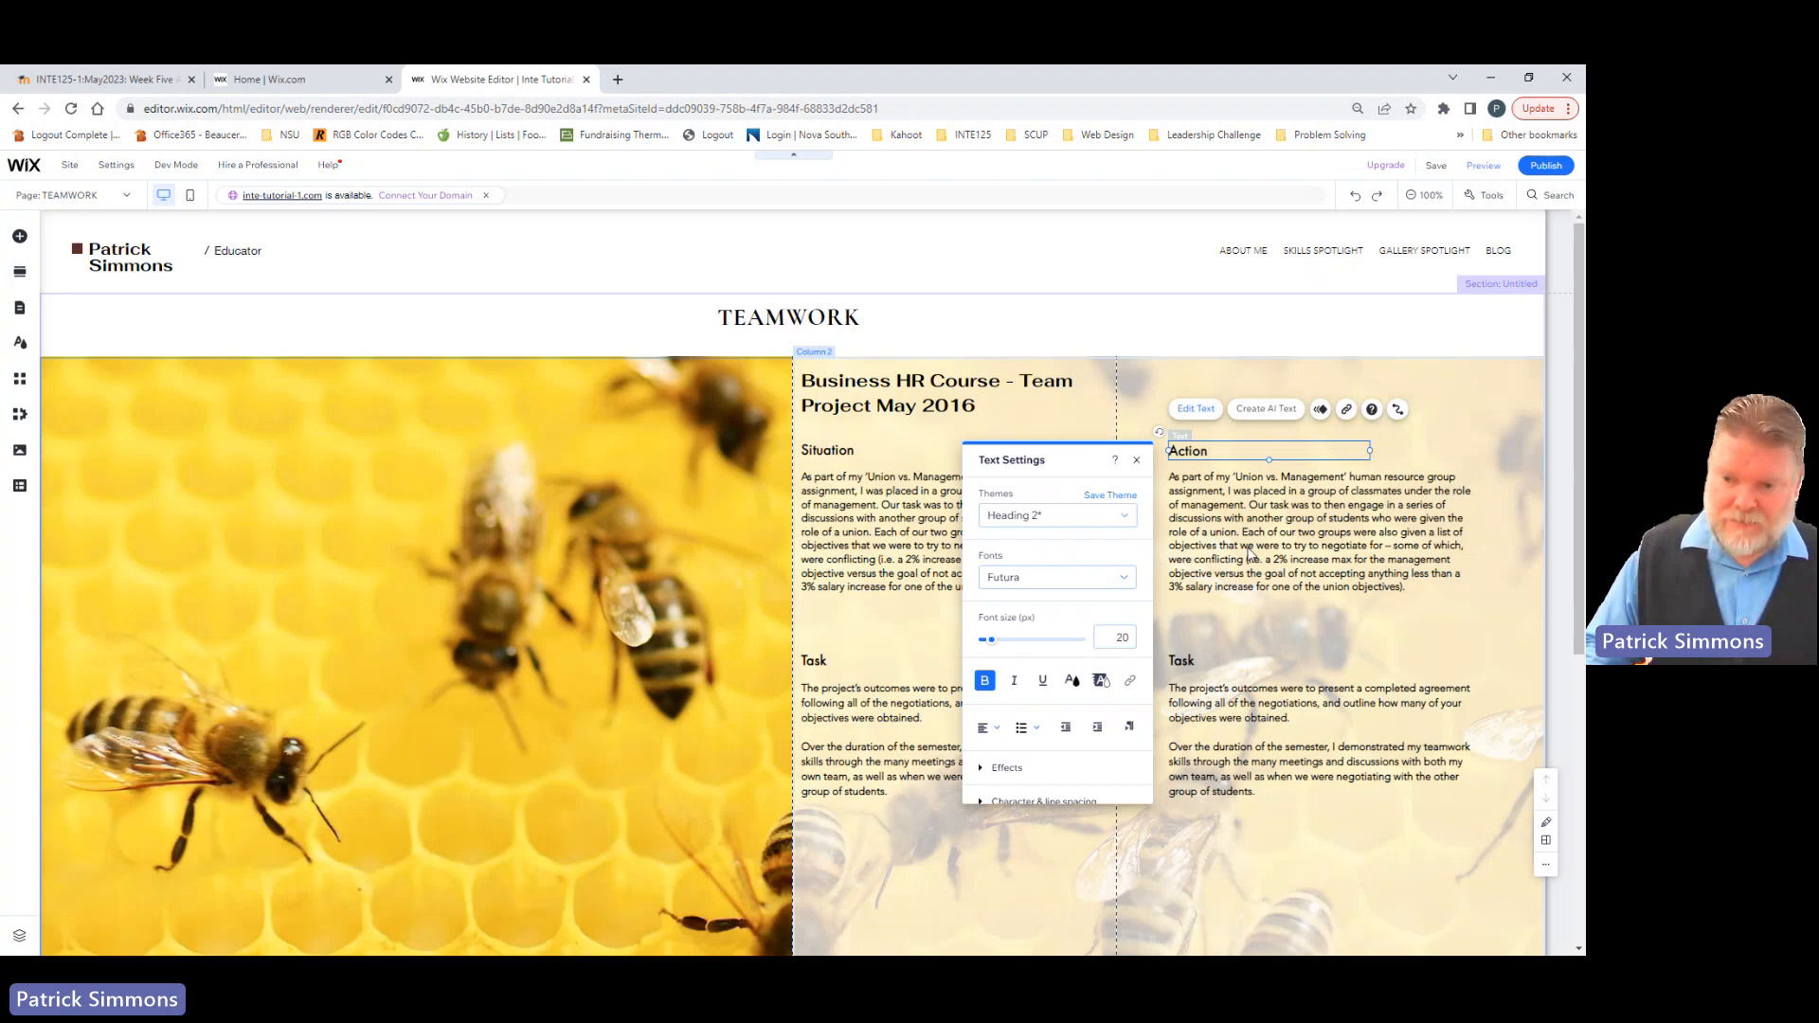
Step: Change the duplicated Task heading to "Result"
{"action": "left_click", "coordinate": [1184, 661]}
{"action": "left_click", "coordinate": [1184, 661]}
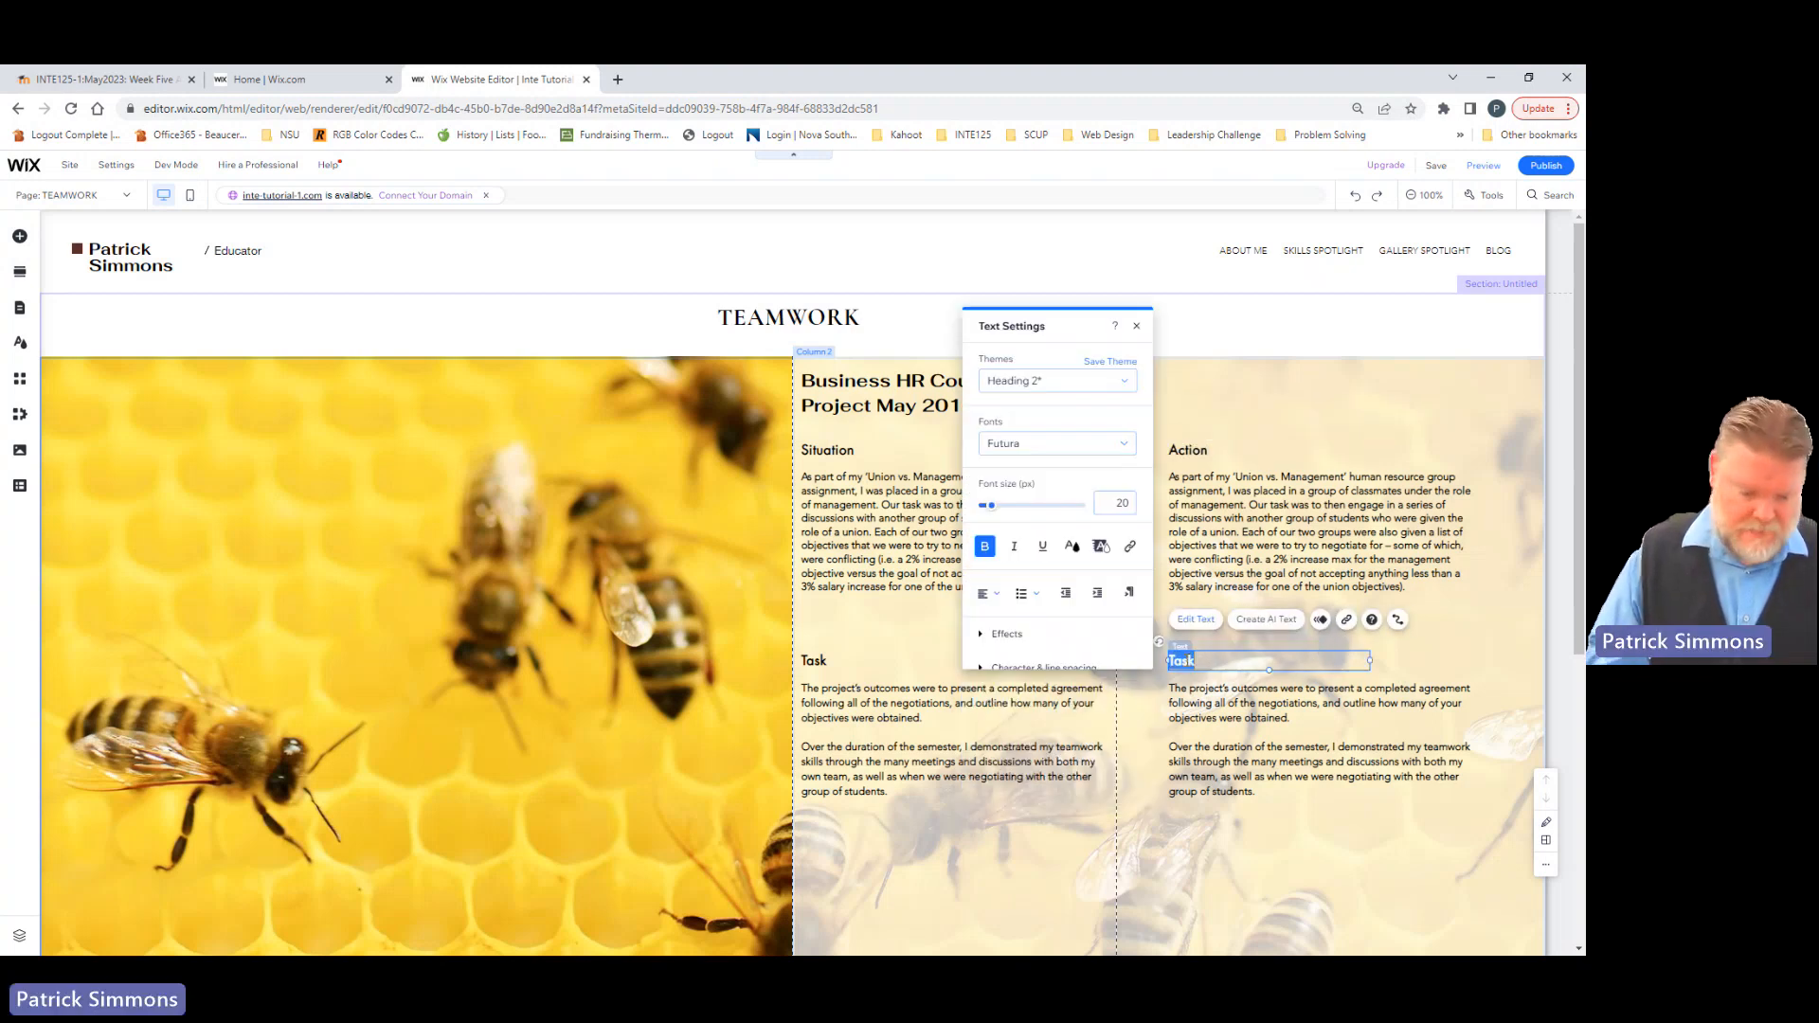
{"action": "type", "text": "Results"}
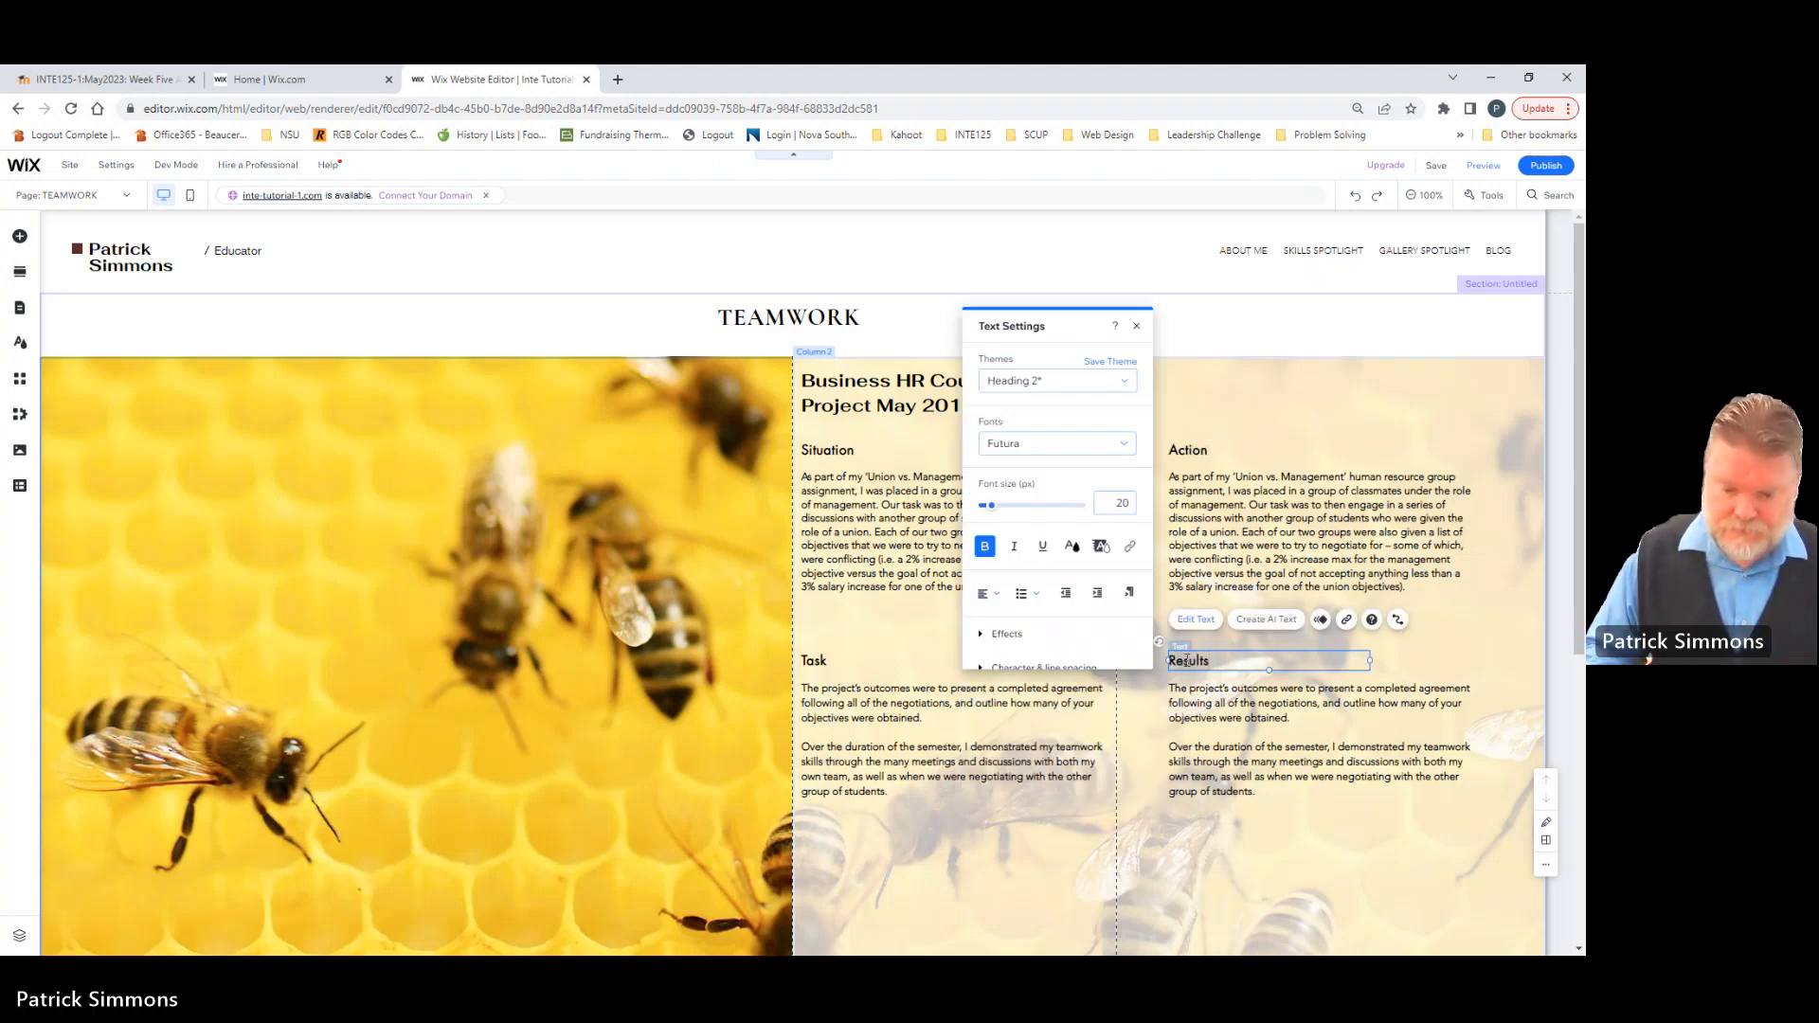
{"action": "key", "text": "BackSpace"}
{"action": "left_click", "coordinate": [1265, 817]}
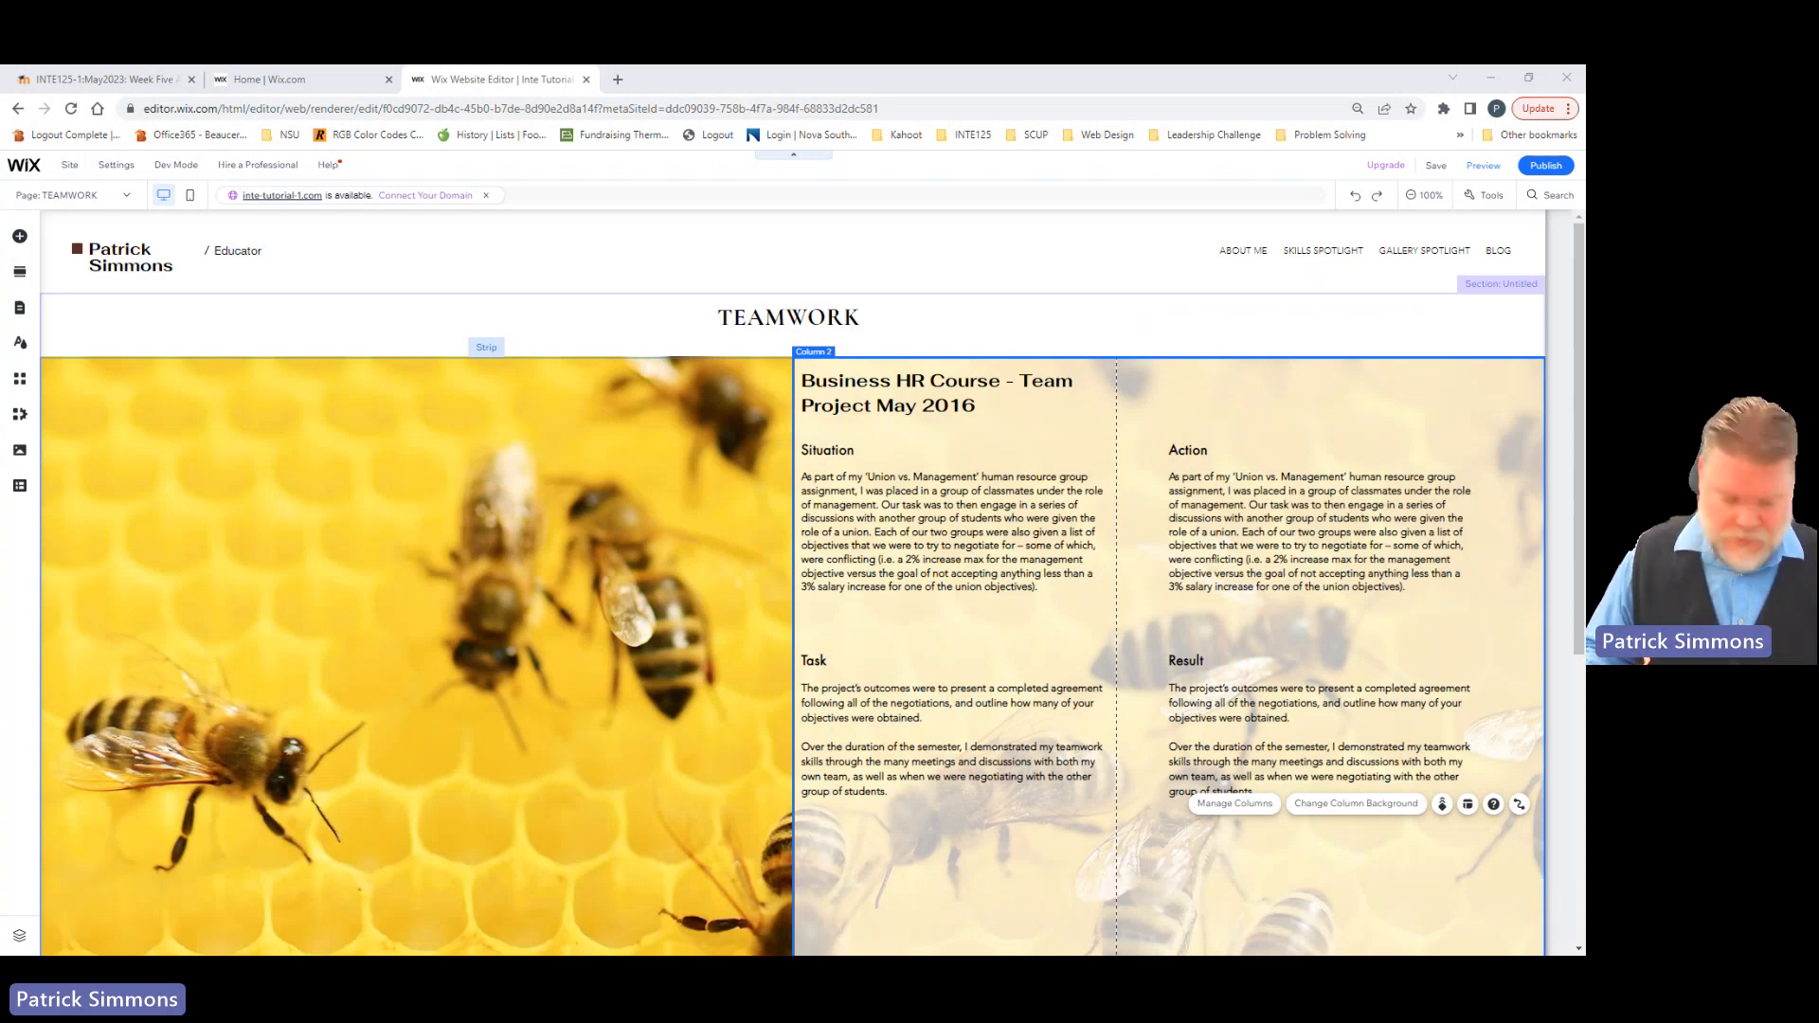
Step: Replace the paragraph under Result with the copied text beginning "I pointed out in our meetings with the other group of students"
{"action": "left_click", "coordinate": [1214, 717]}
{"action": "double_click", "coordinate": [1213, 717]}
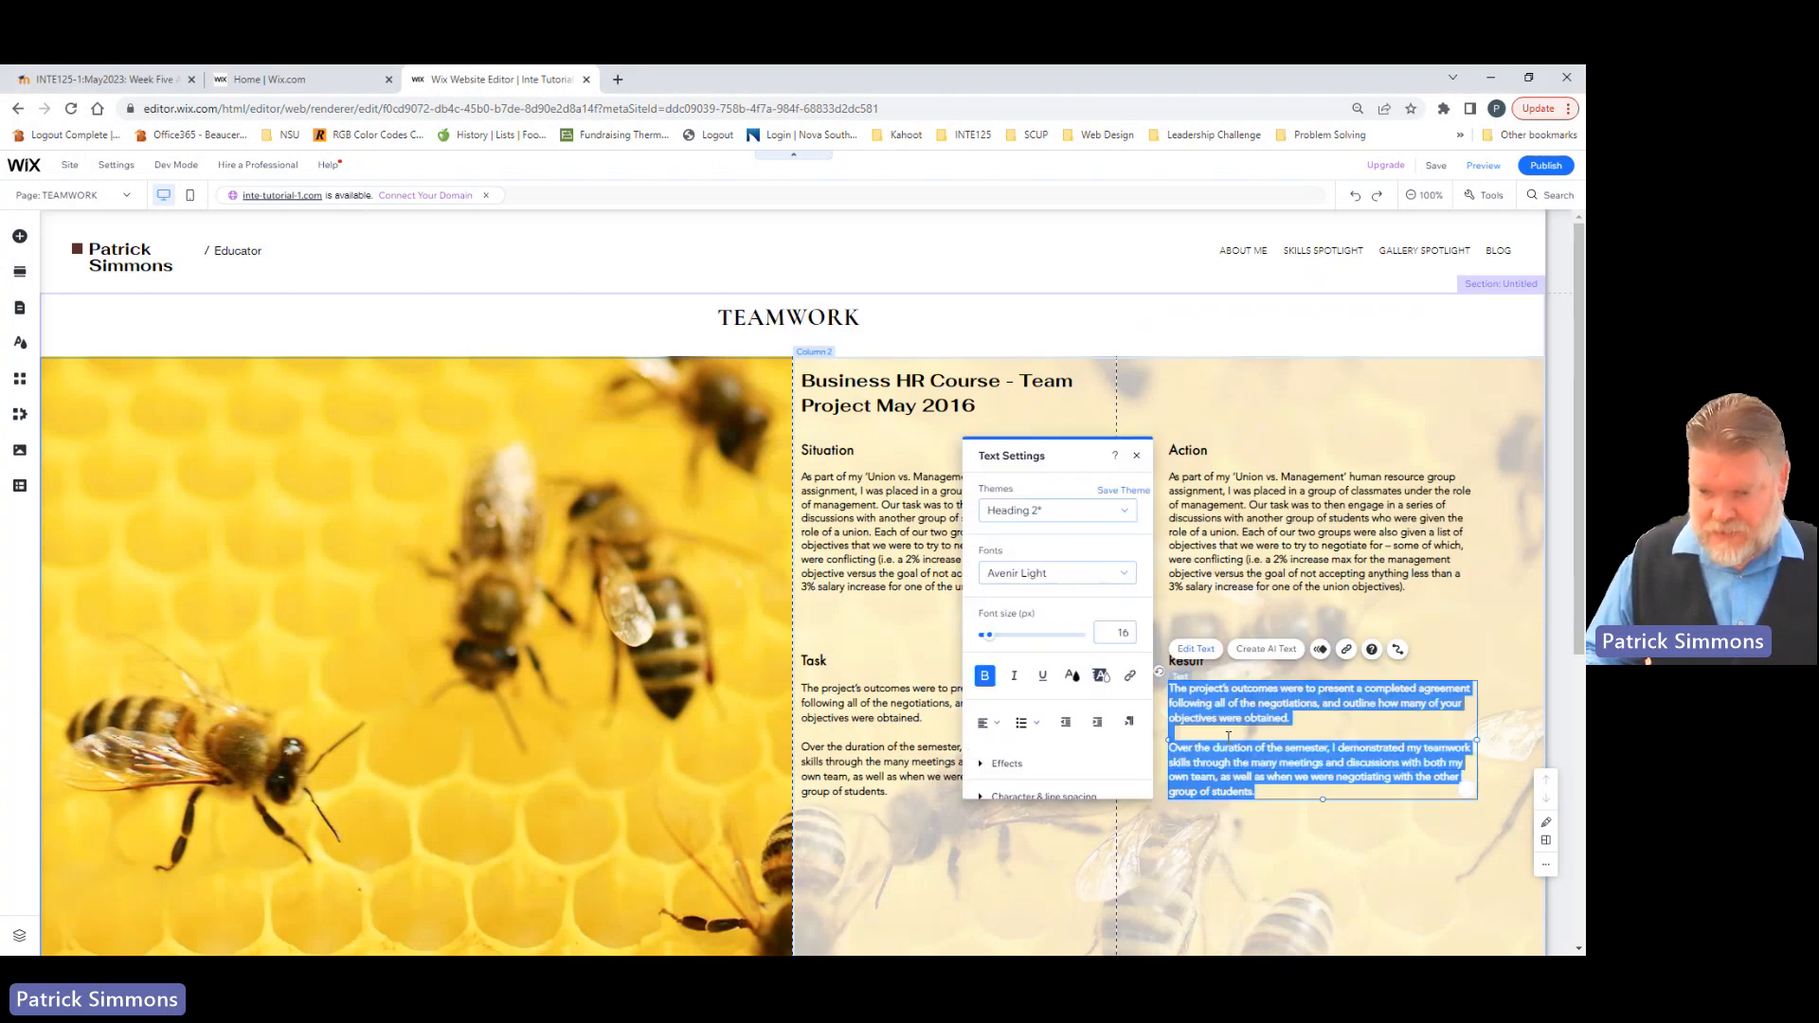
{"action": "type", "text": "I pointed out in our meetings with the other group of students that the higher goal was for us all to be successful in this school assignment. So, in order for us to do this, we needed to work together to find a completed report that can enable both groups to have something favorable to their list of goals. We ended up moving away from arguing with each other for our wish-list of items, to working together to try and make our two lists look as fair and 'even' as we could. I used my teamwork skills to keep all of our different personalities, interests, backgrounds and strengths working together to get our report done on time."}
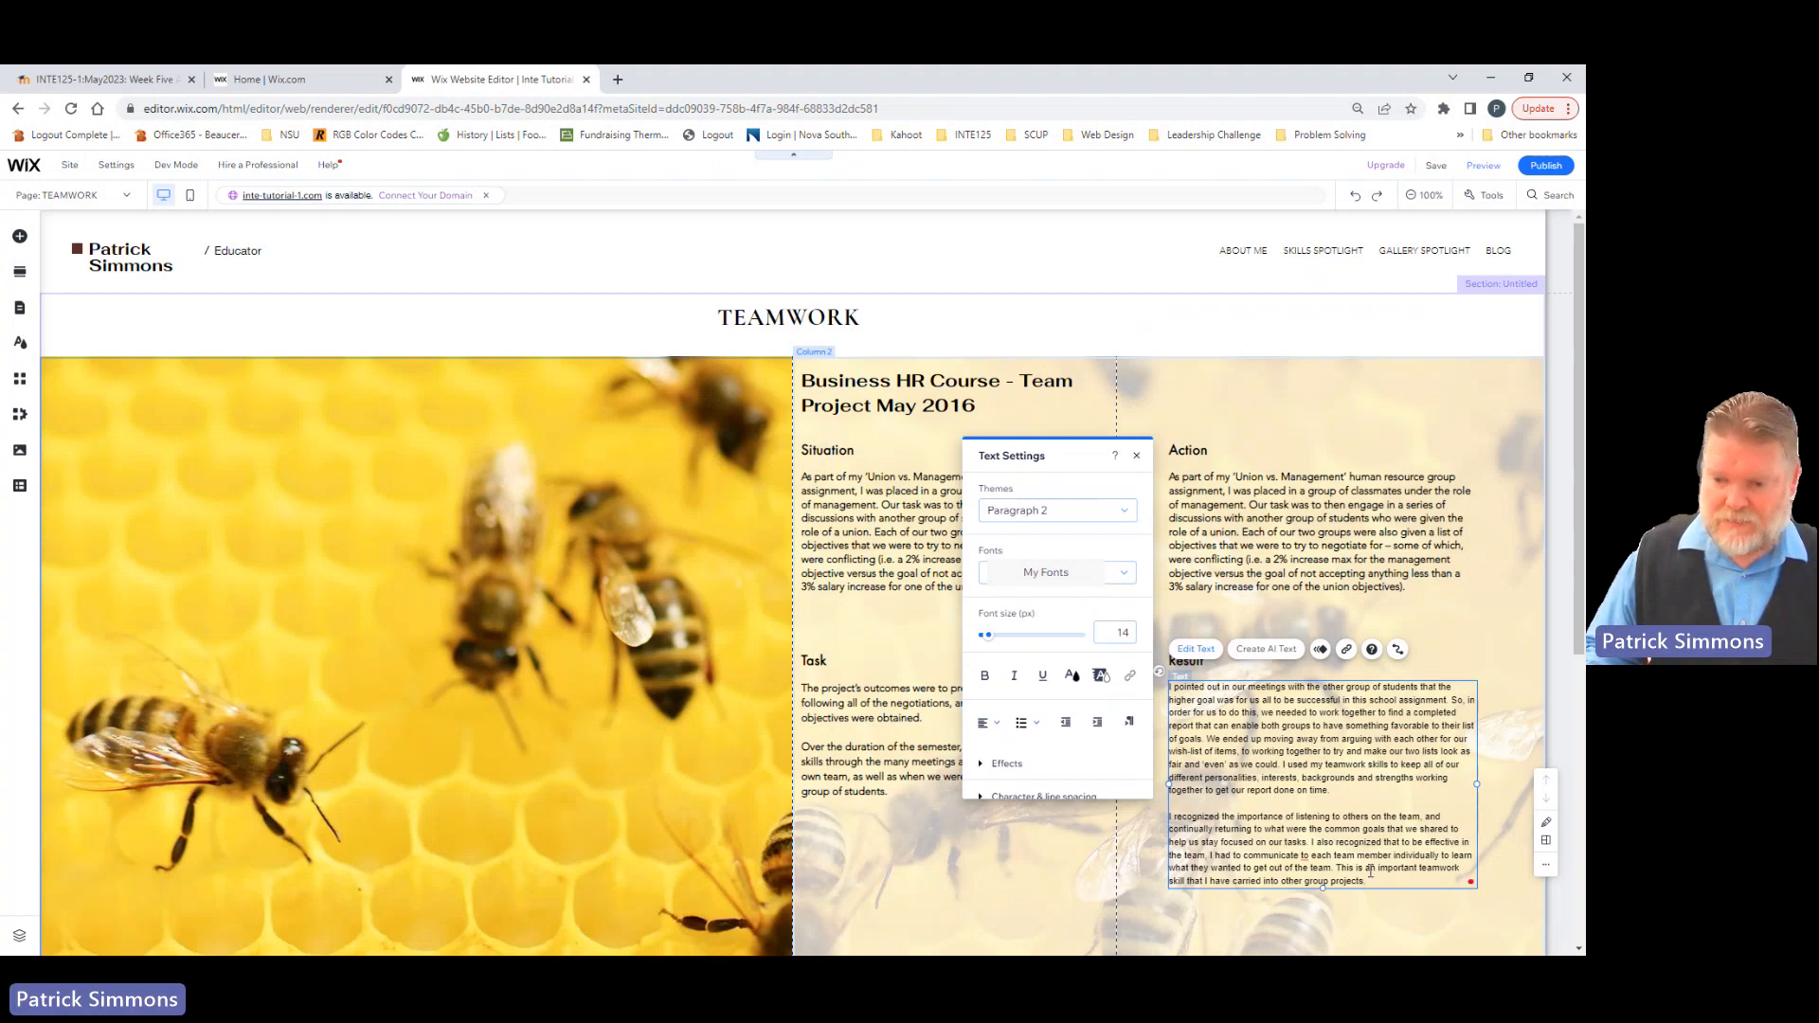
Step: Format the paragraph under Result with the Heading 2 theme, the Avenir Light font and a font size of 16 px
{"action": "left_click_drag", "start_coordinate": [1367, 881], "coordinate": [1181, 689]}
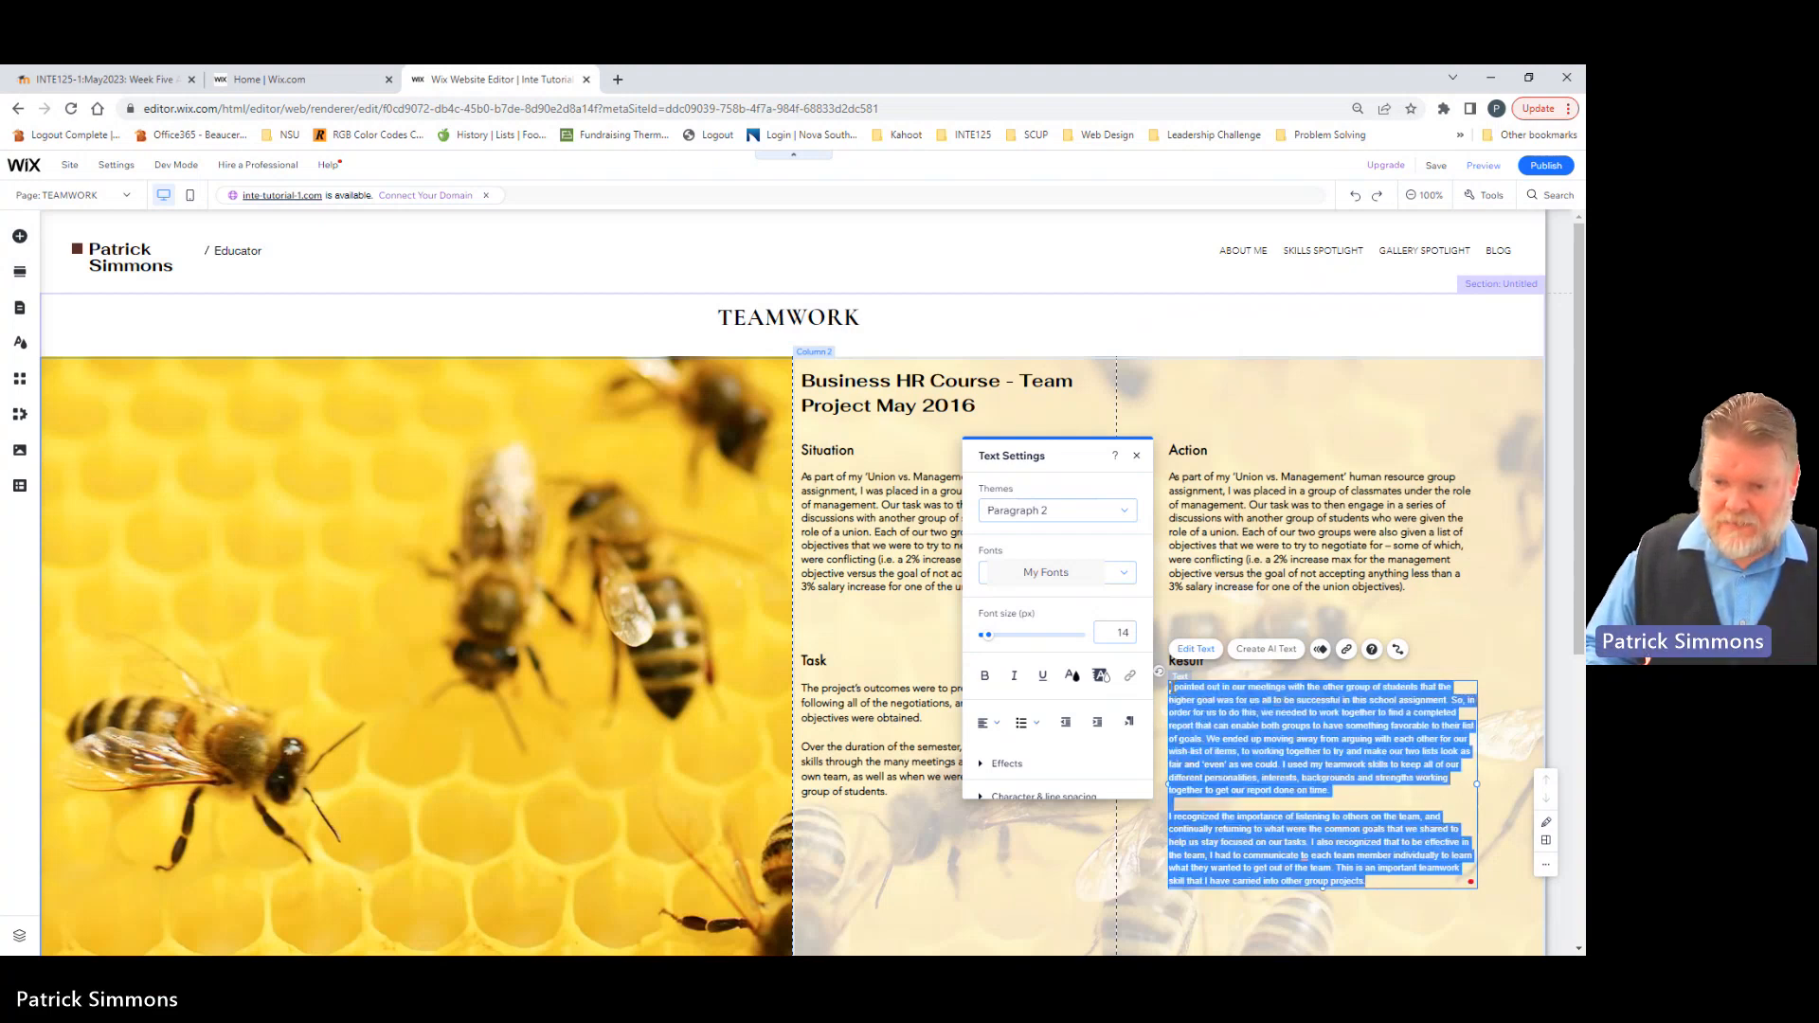
{"action": "left_click", "coordinate": [1063, 512]}
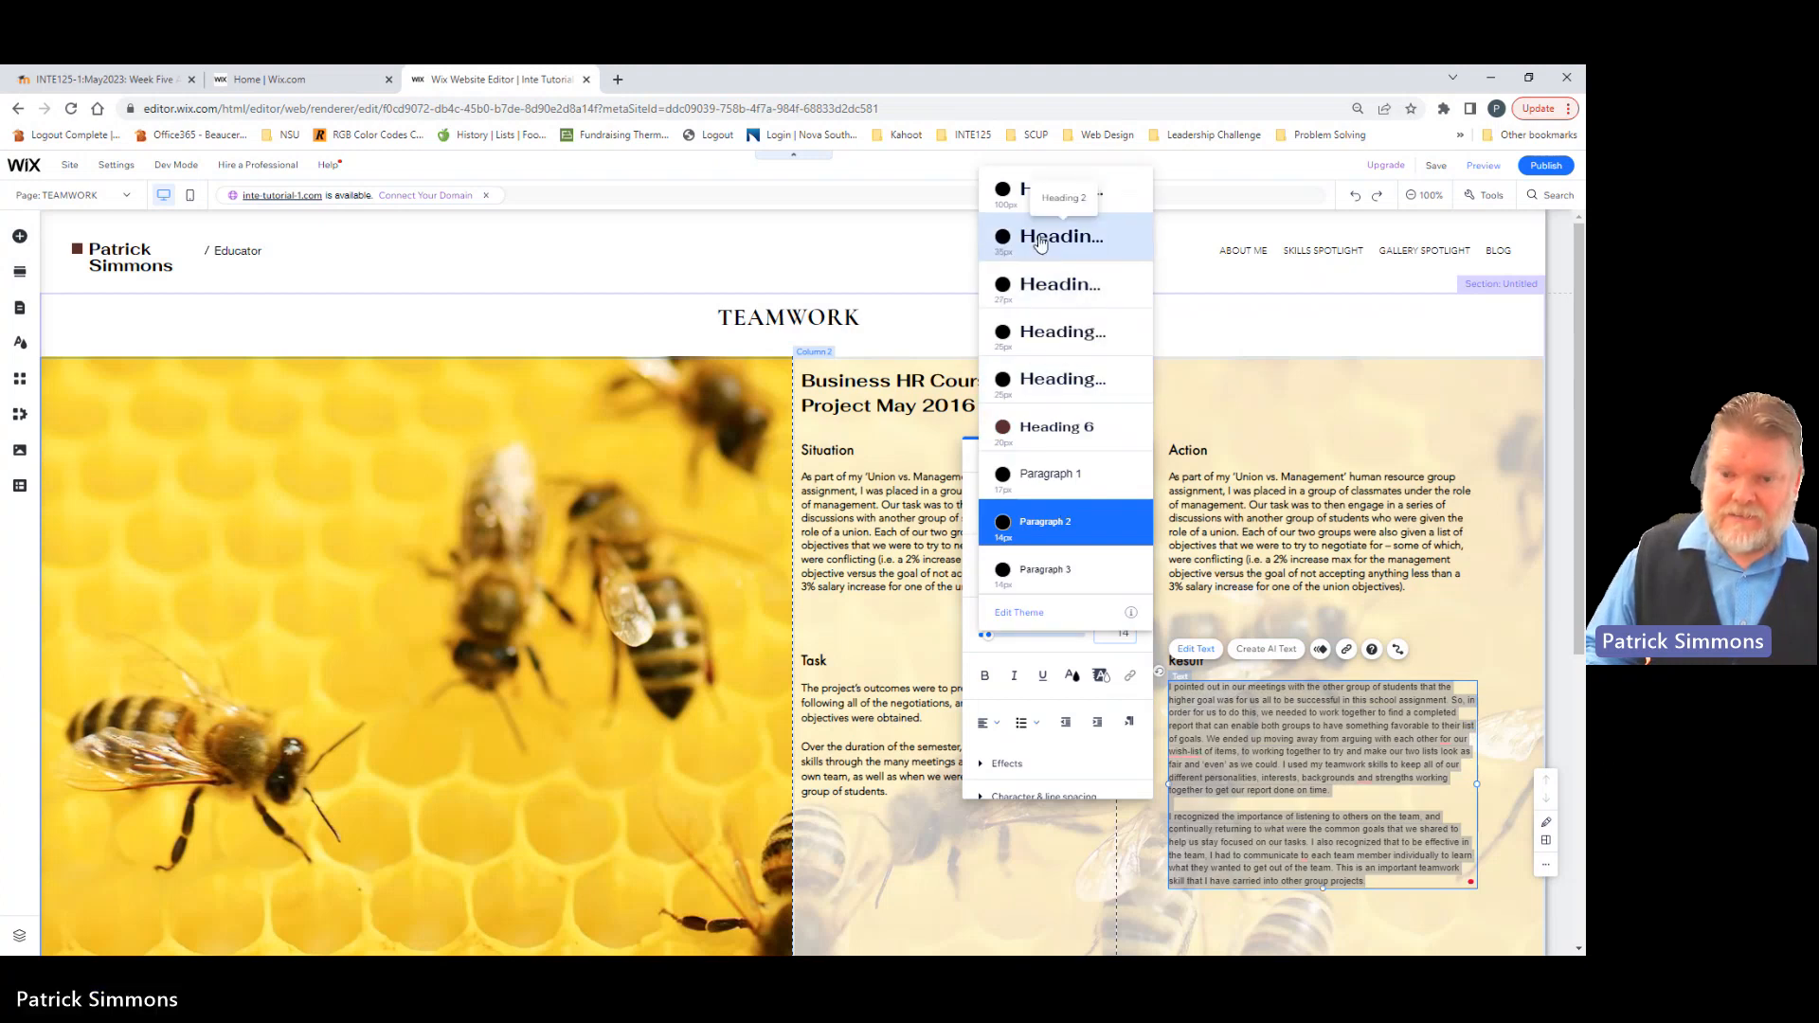
{"action": "left_click", "coordinate": [1040, 238]}
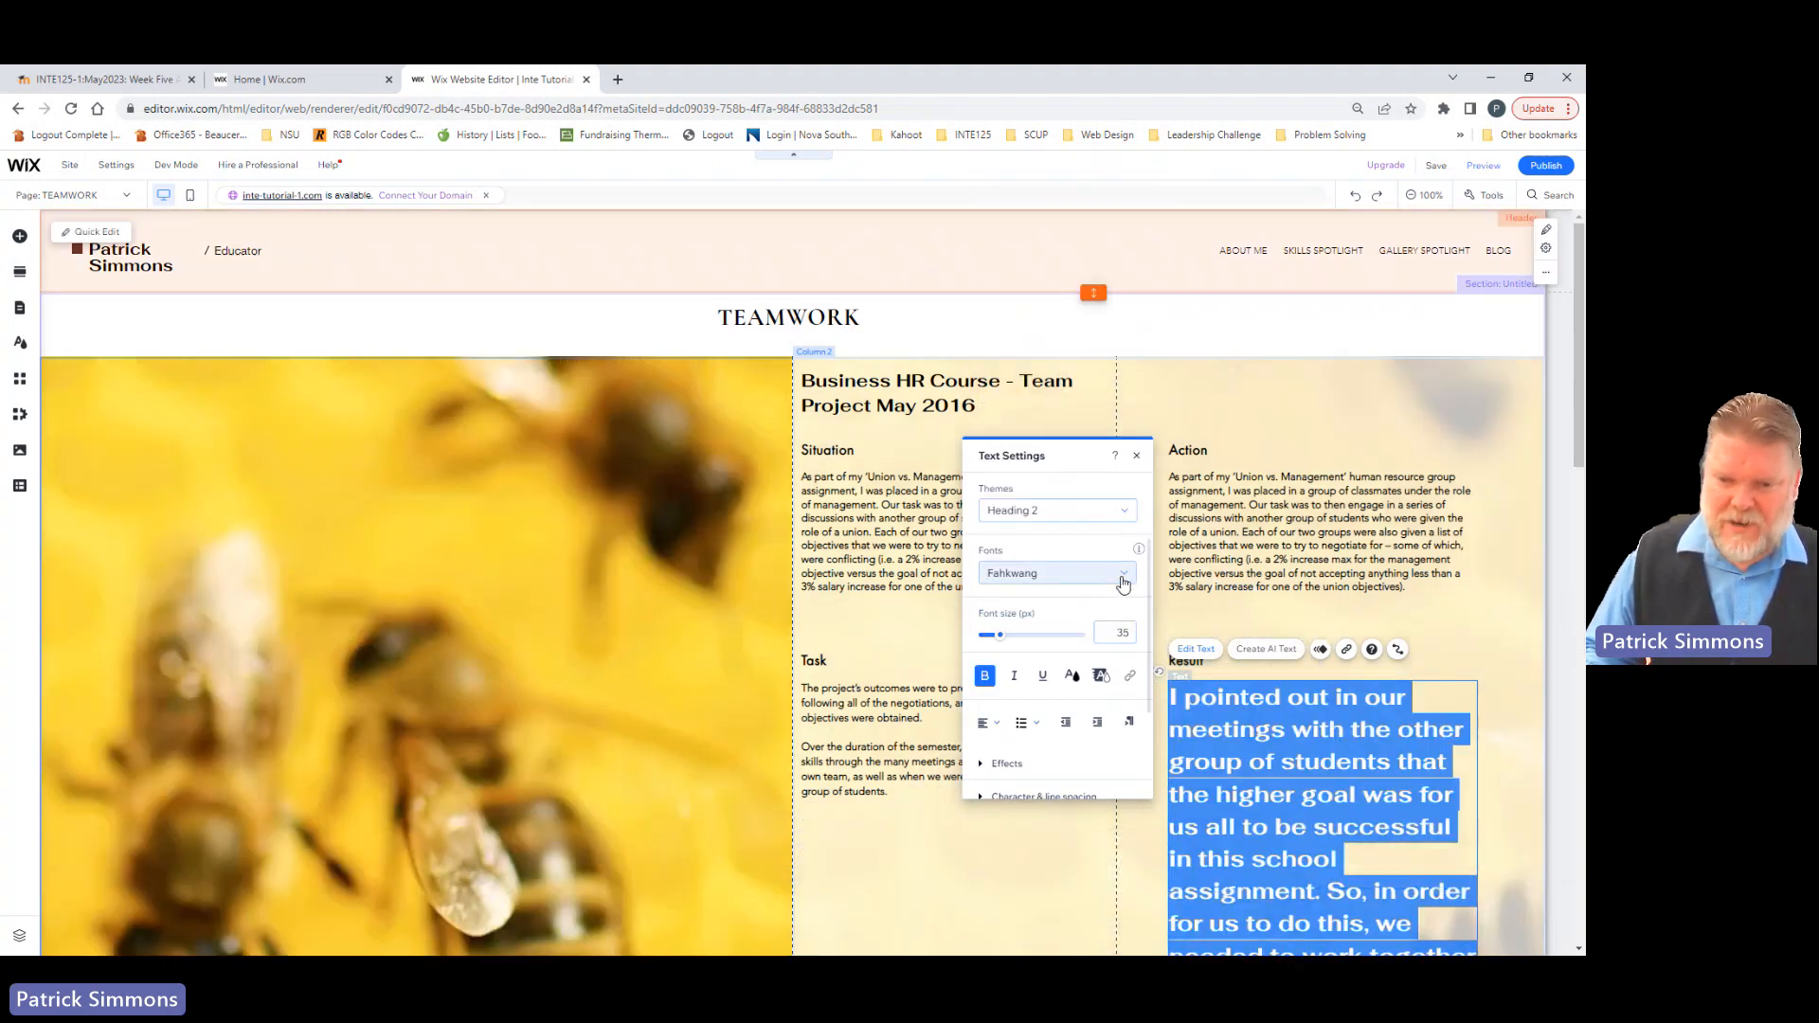
{"action": "left_click", "coordinate": [1122, 581]}
{"action": "scroll", "coordinate": [1057, 705], "scroll_direction": "up", "scroll_amount": 5}
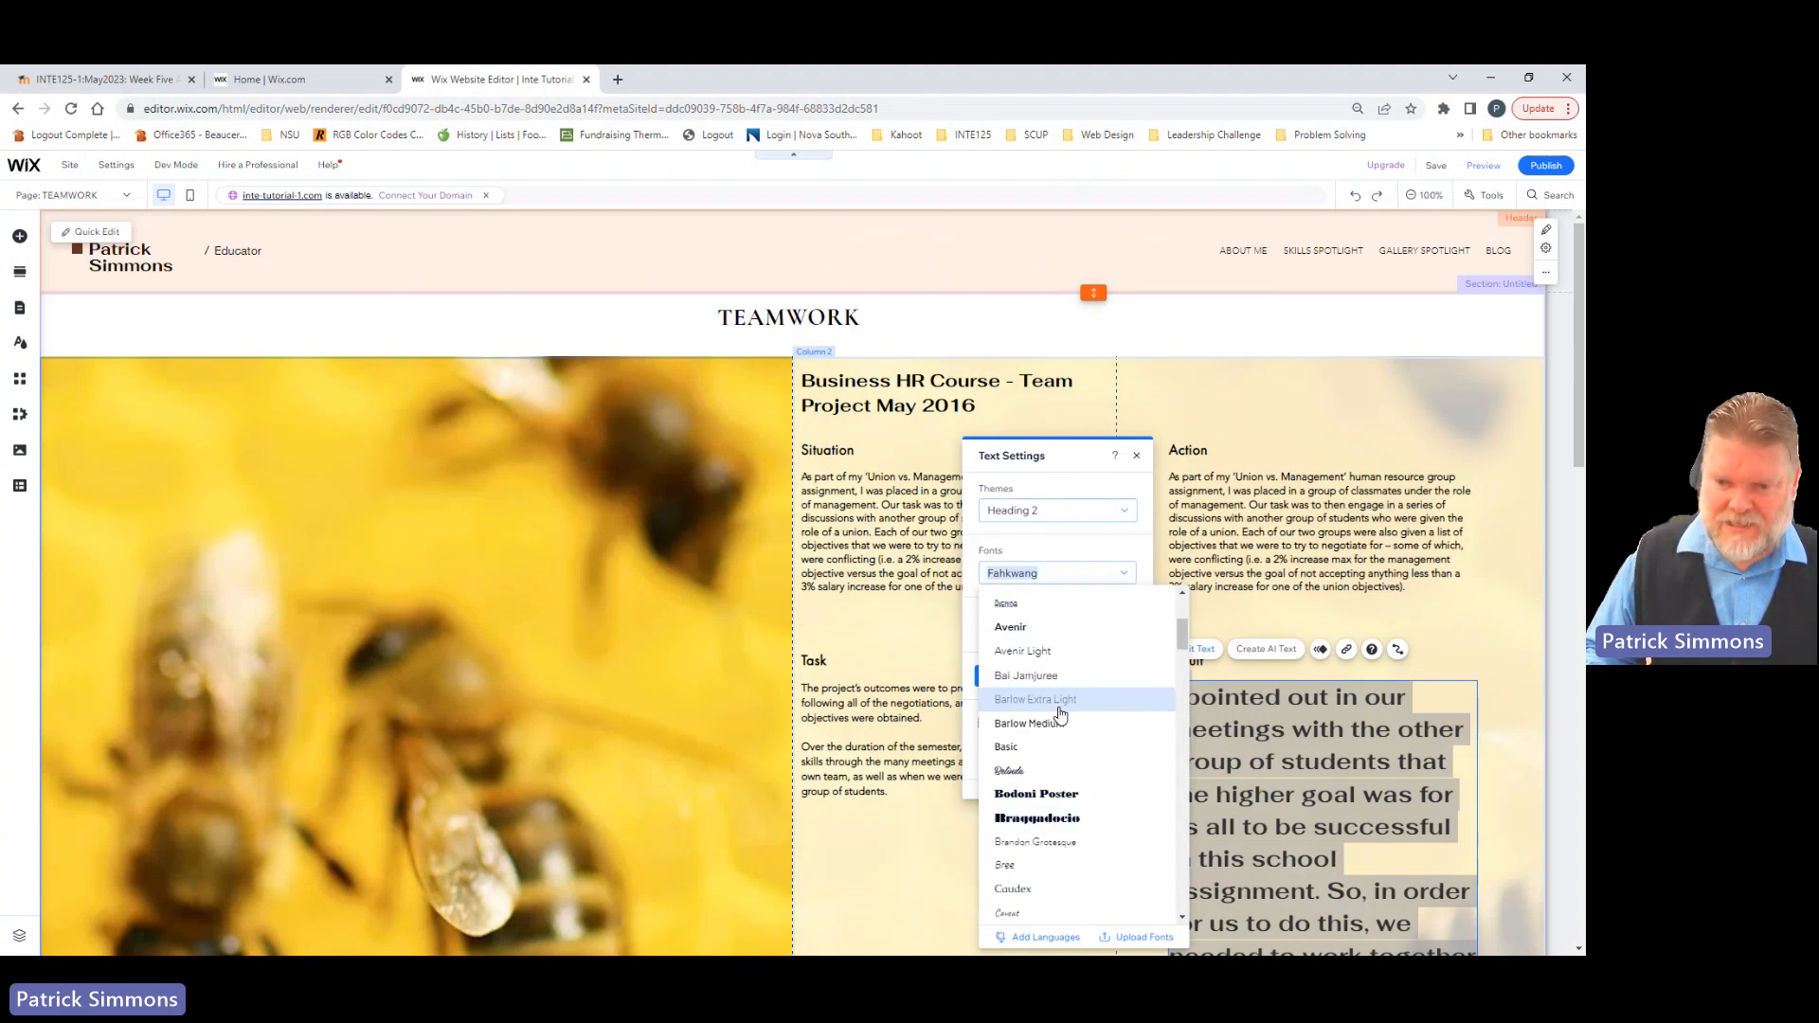
{"action": "left_click", "coordinate": [1042, 657]}
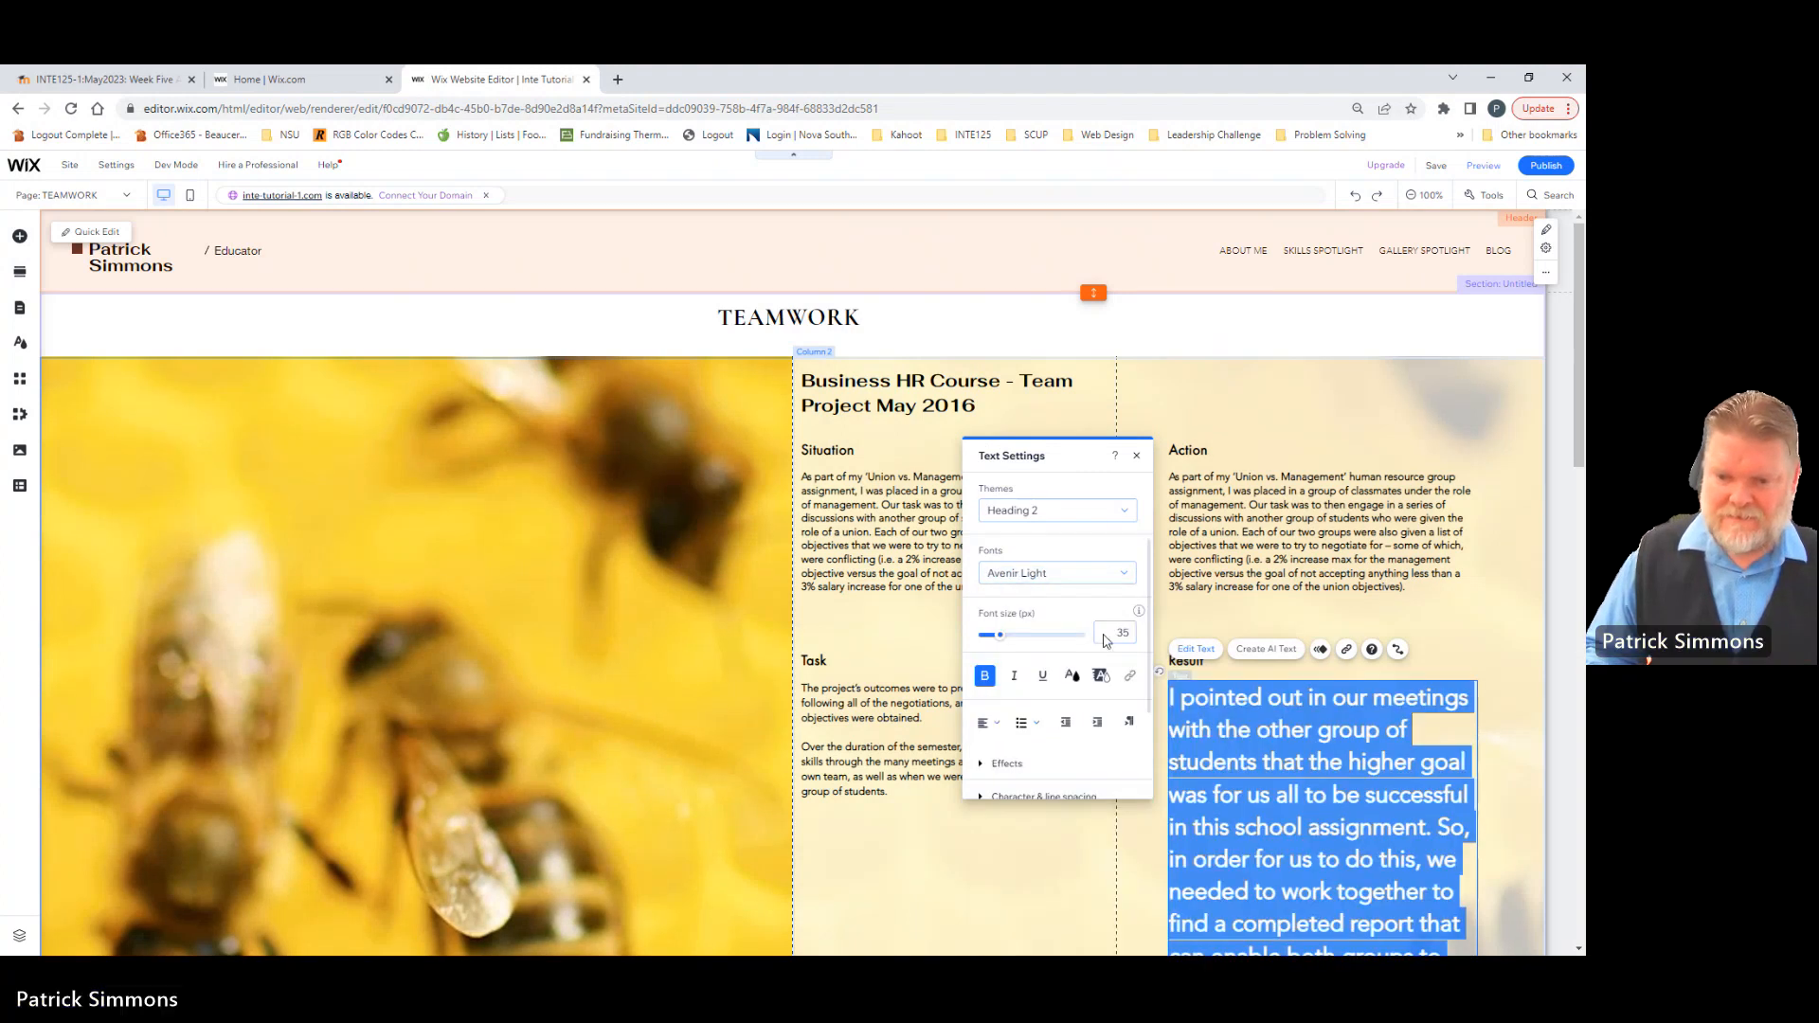
{"action": "left_click", "coordinate": [1106, 641]}
{"action": "type", "text": "16"}
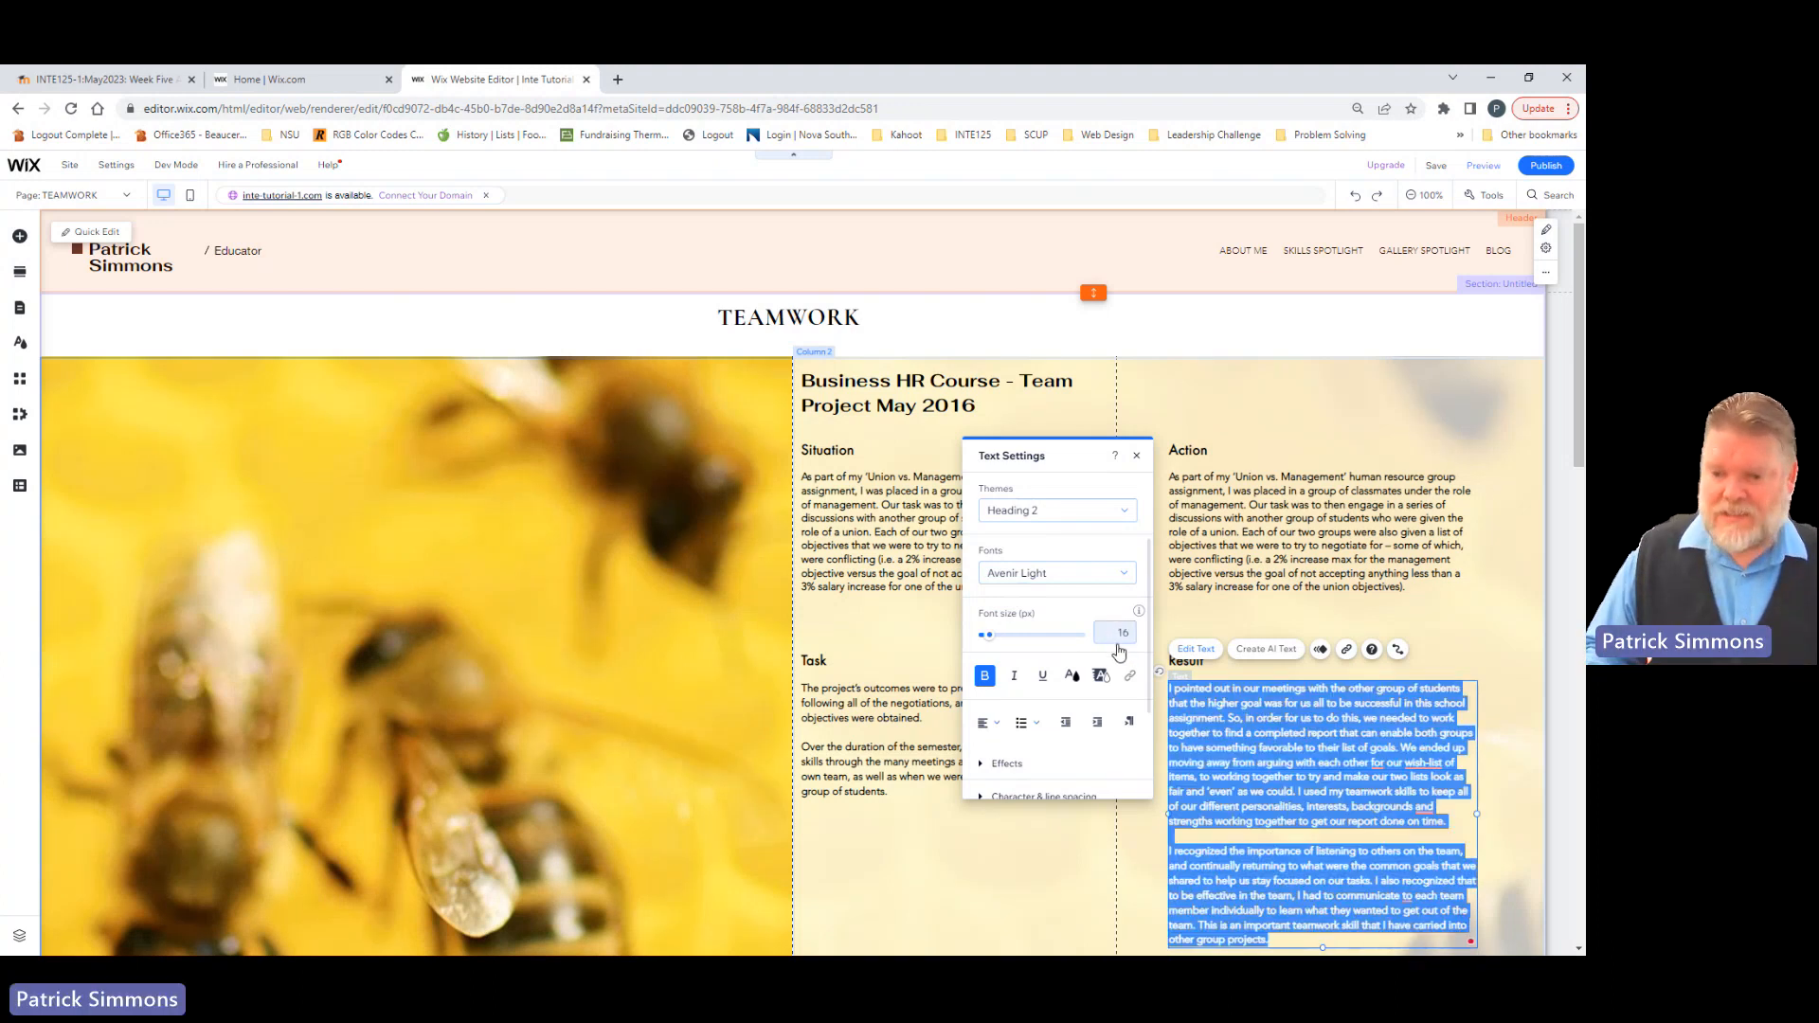
{"action": "left_click", "coordinate": [1054, 837]}
Step: Delete the paragraph text box under the Result heading
{"action": "scroll", "coordinate": [1343, 698], "scroll_direction": "down", "scroll_amount": 3}
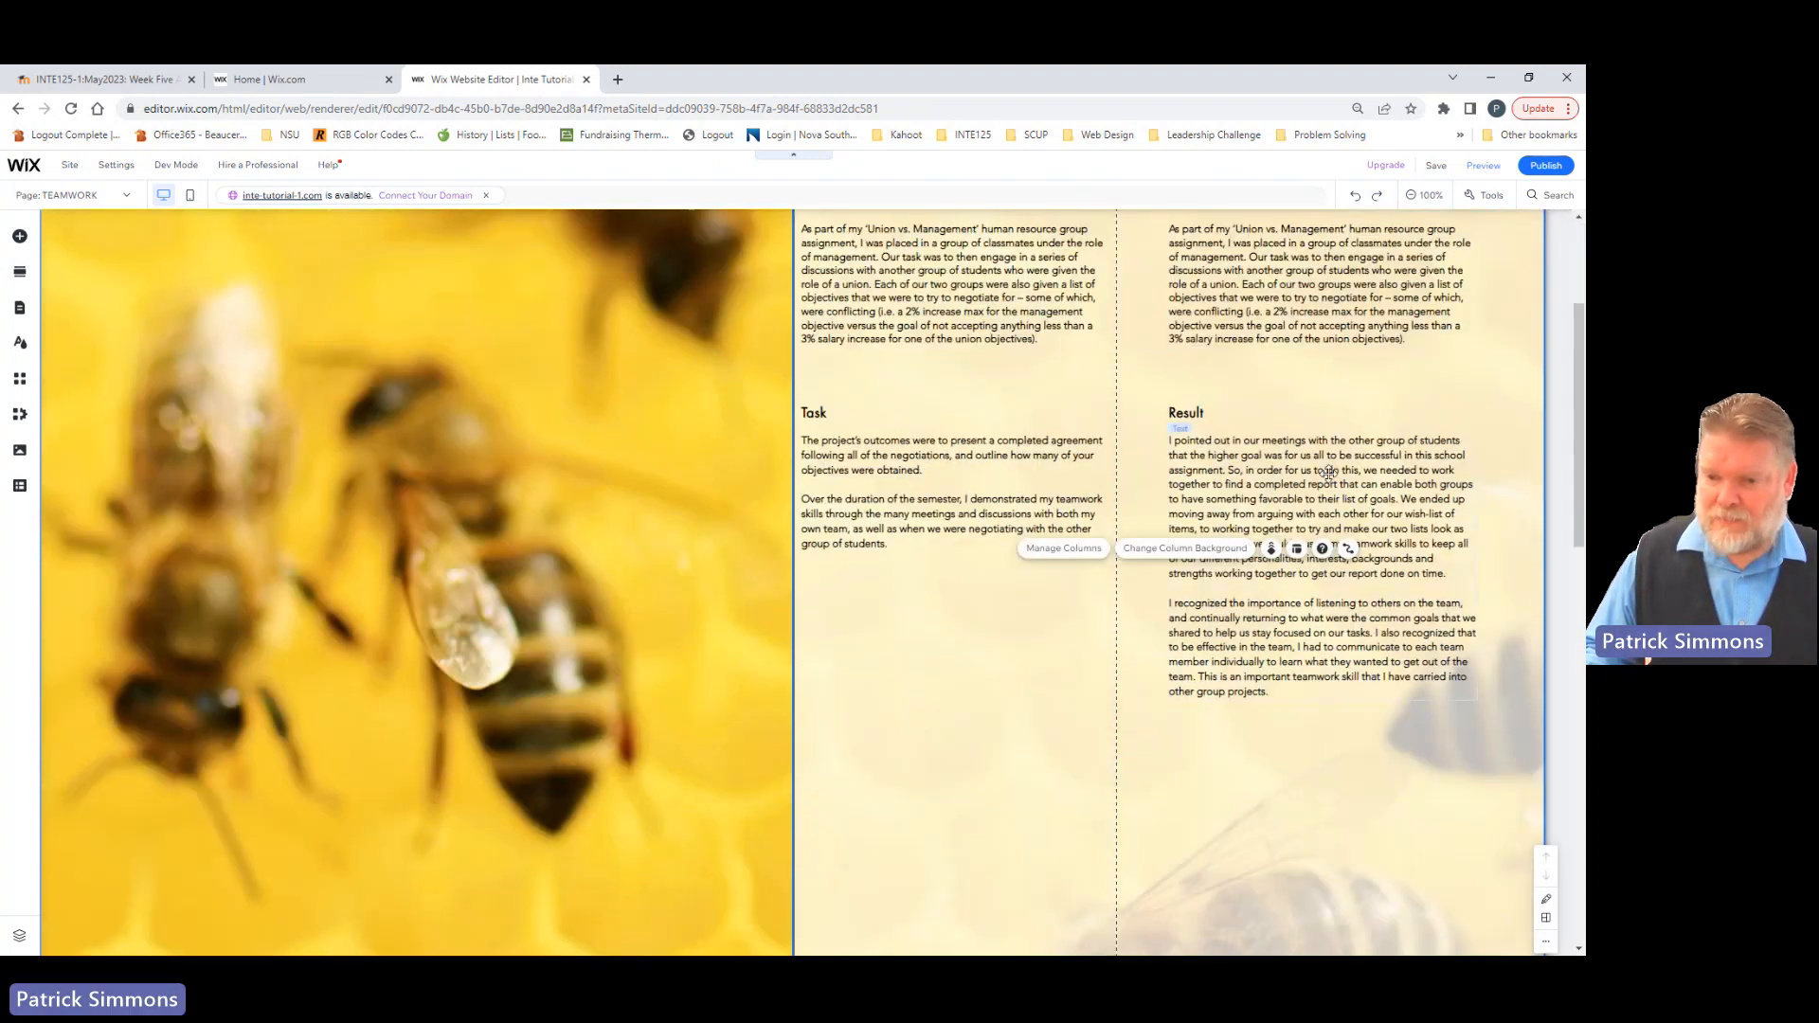
{"action": "scroll", "coordinate": [1266, 569], "scroll_direction": "up", "scroll_amount": 1}
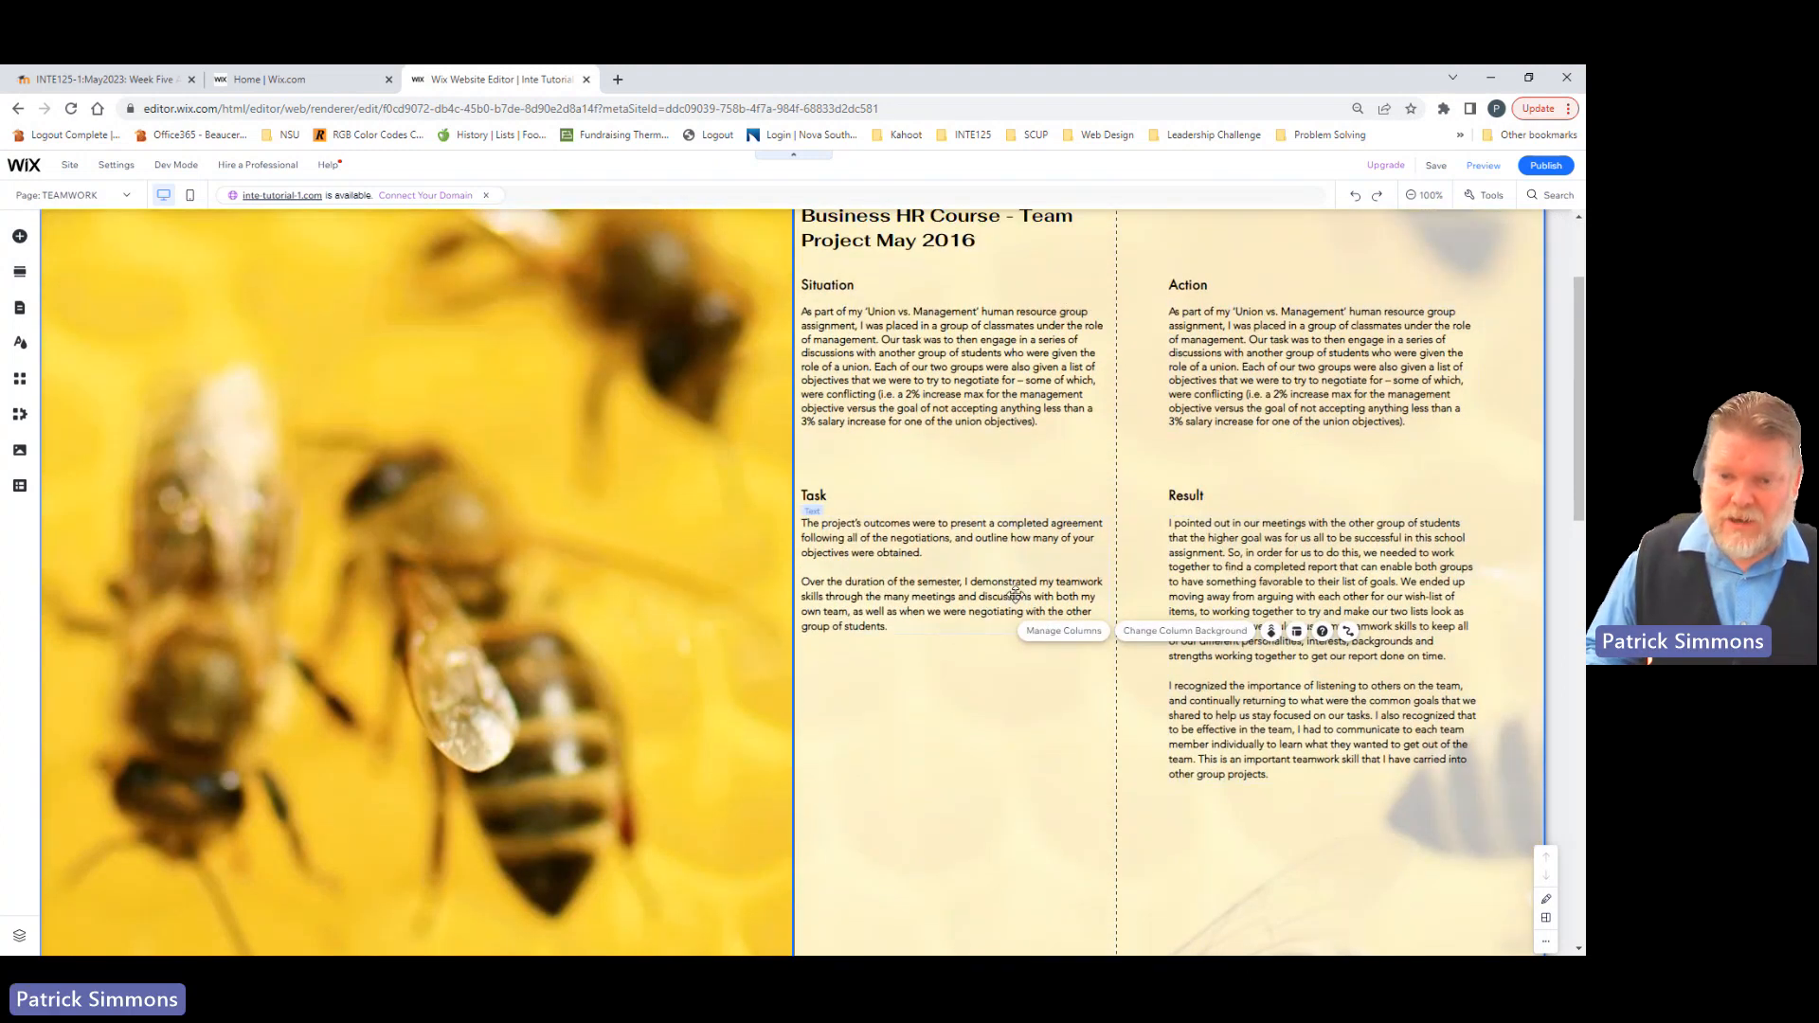
{"action": "scroll", "coordinate": [1015, 595], "scroll_direction": "up", "scroll_amount": 2}
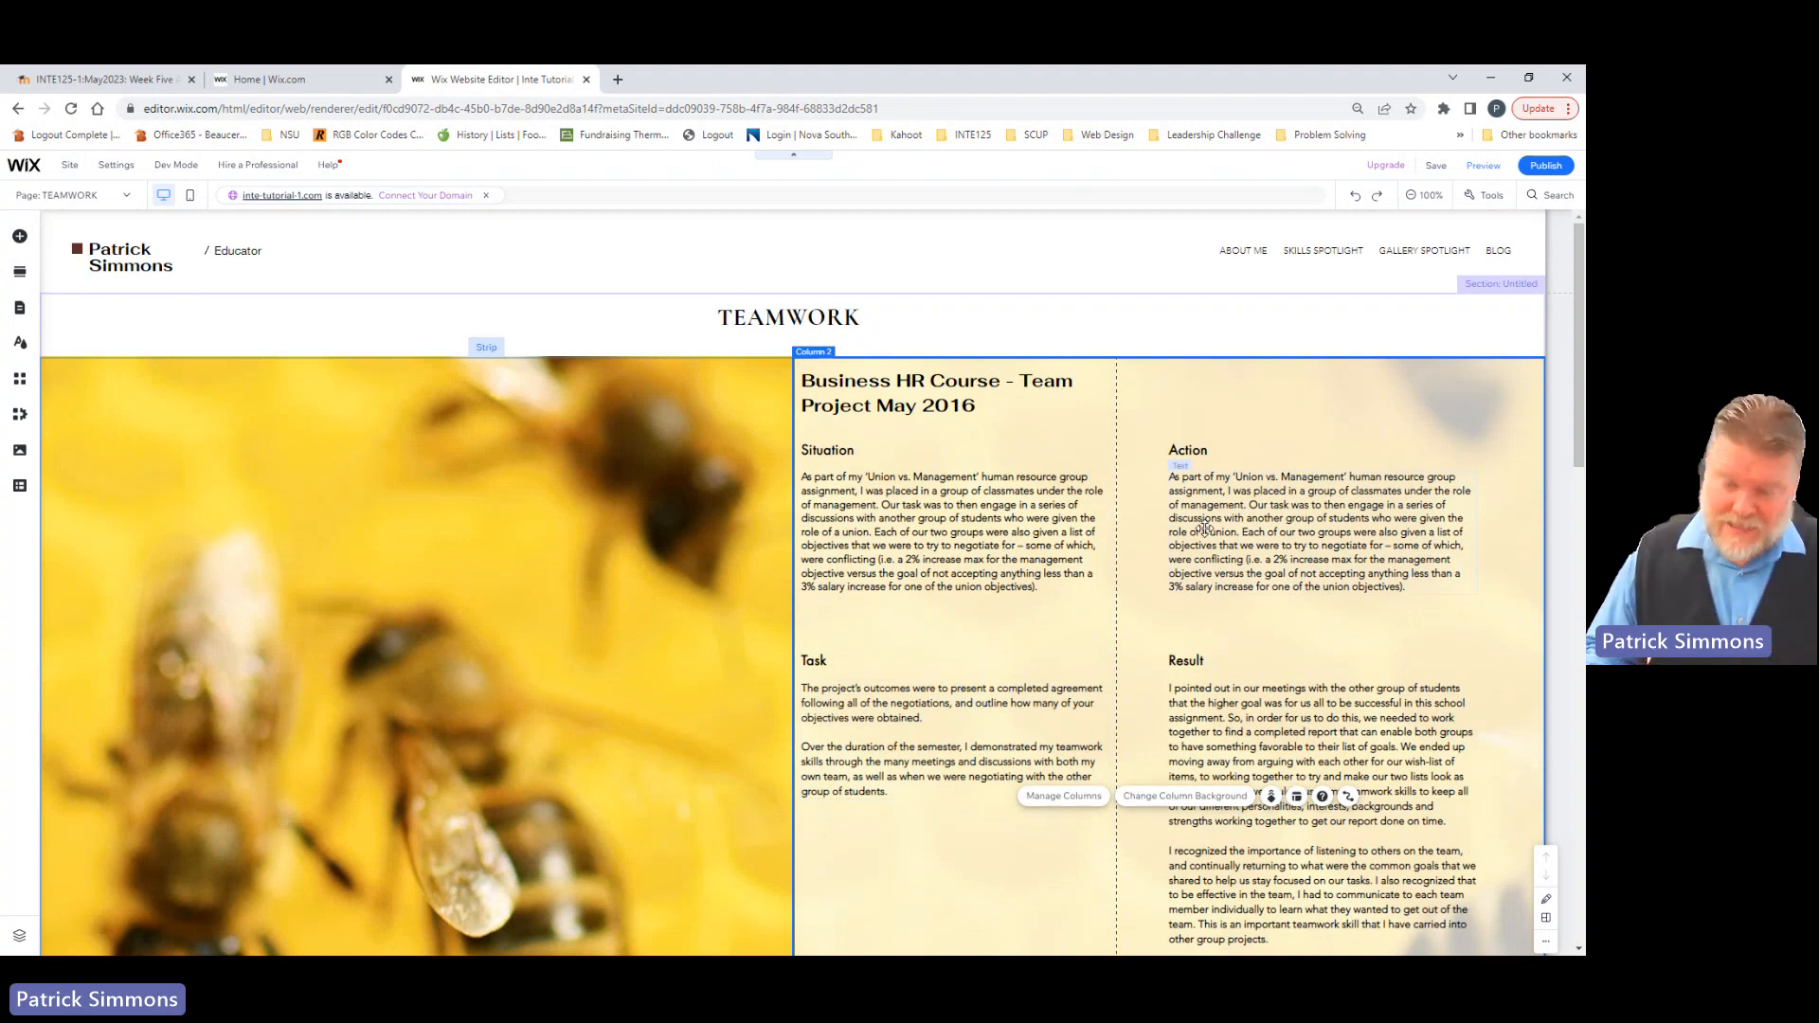
{"action": "scroll", "coordinate": [1203, 527], "scroll_direction": "down", "scroll_amount": 2}
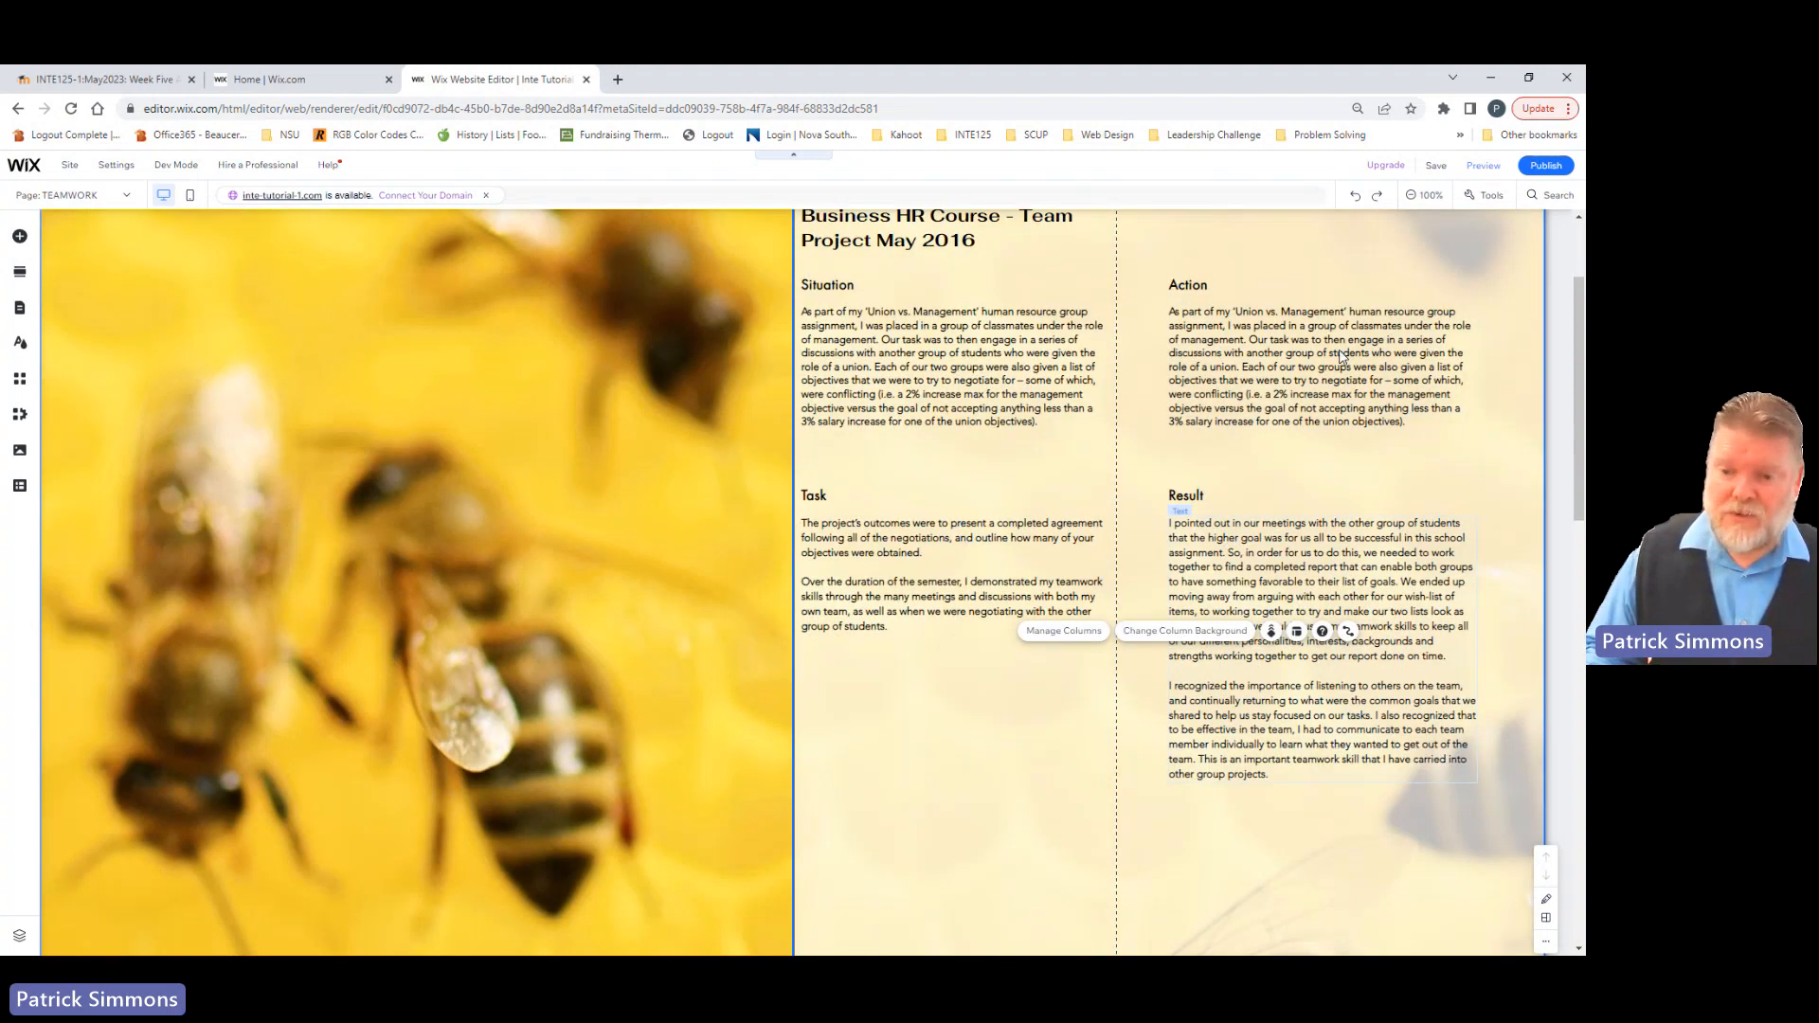
{"action": "left_click", "coordinate": [1326, 545]}
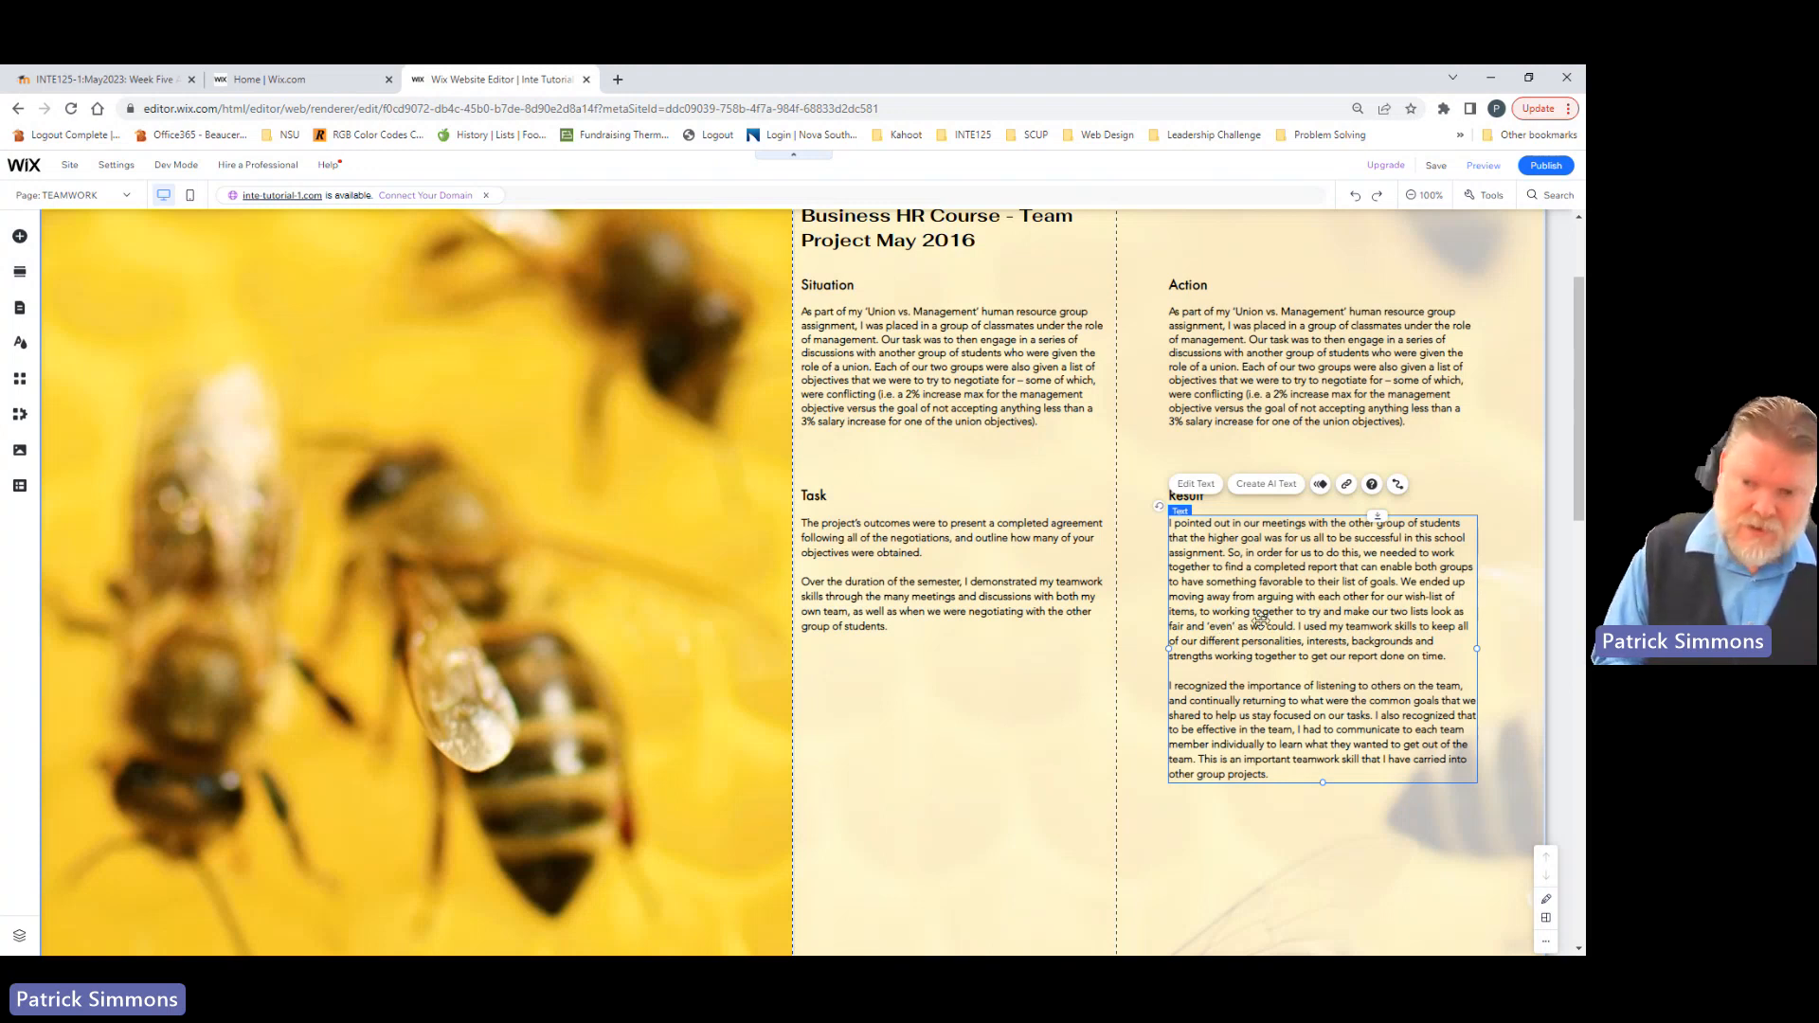
{"action": "key", "text": "Delete"}
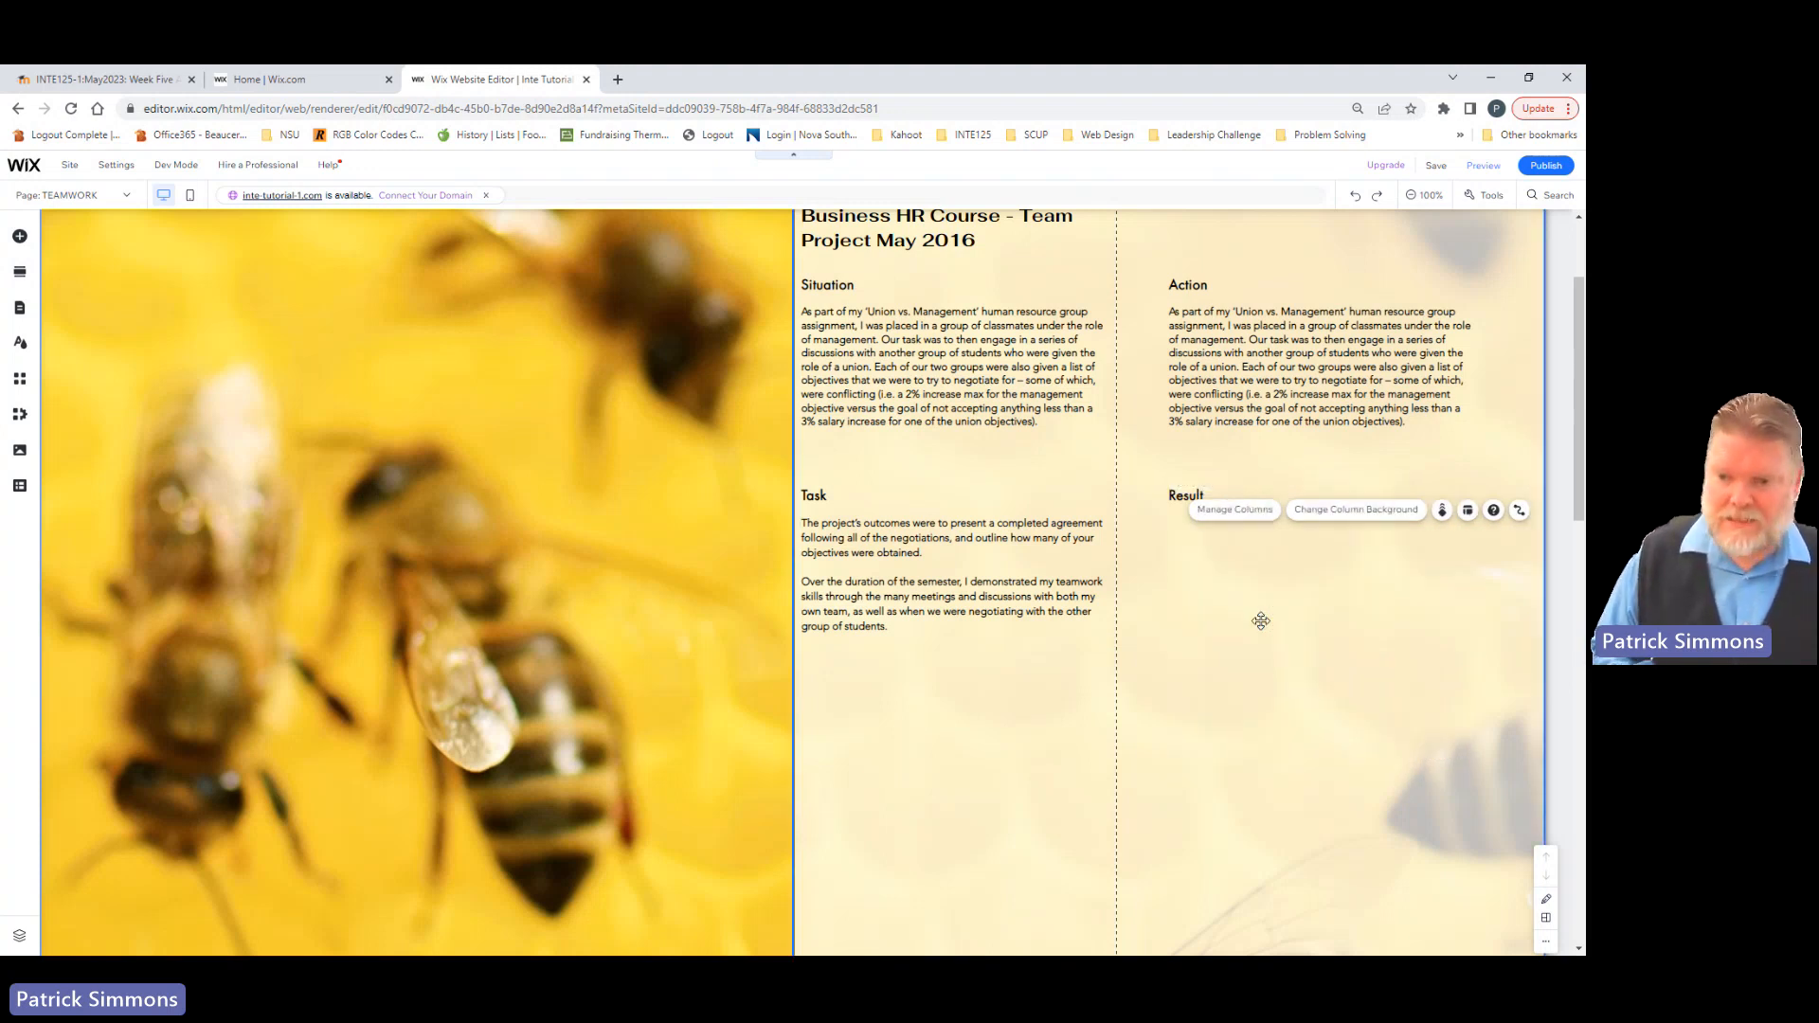
Step: Add a collapsible text box with a Read more button under the Result heading and widen it to match the Action paragraph
{"action": "left_click", "coordinate": [19, 237]}
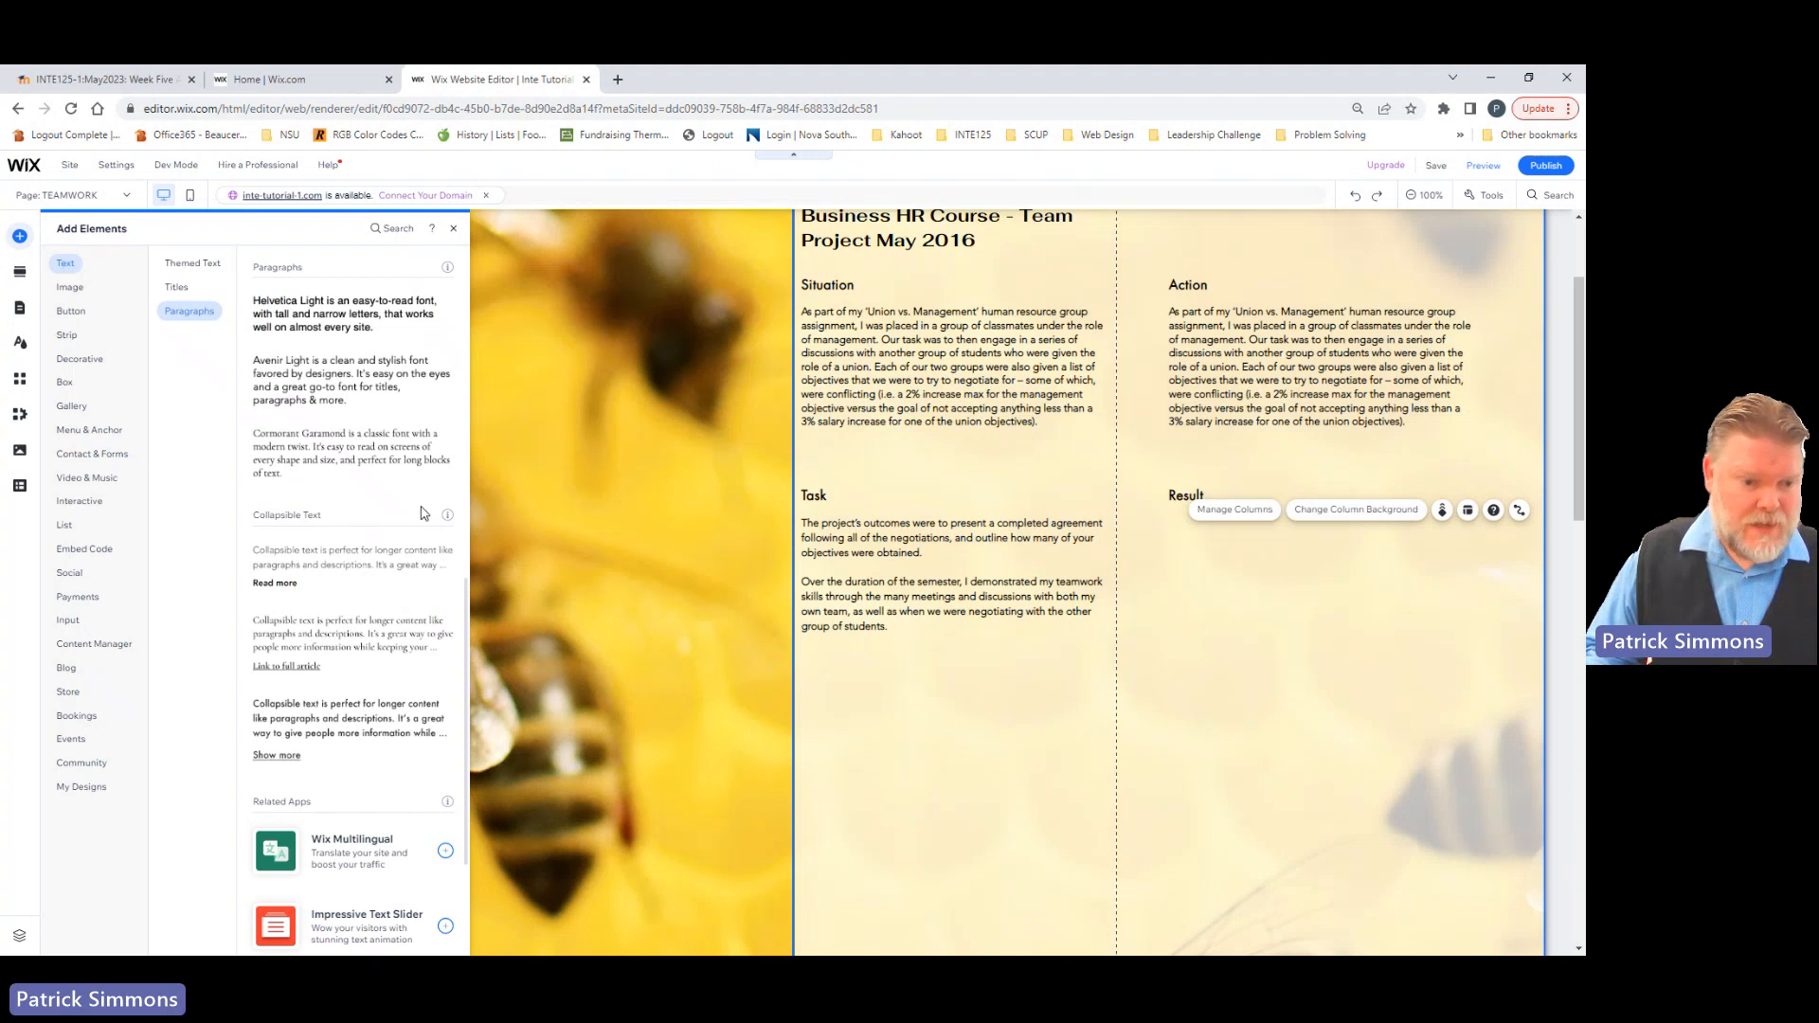
{"action": "scroll", "coordinate": [374, 528], "scroll_direction": "down", "scroll_amount": 2}
{"action": "scroll", "coordinate": [375, 528], "scroll_direction": "up", "scroll_amount": 2}
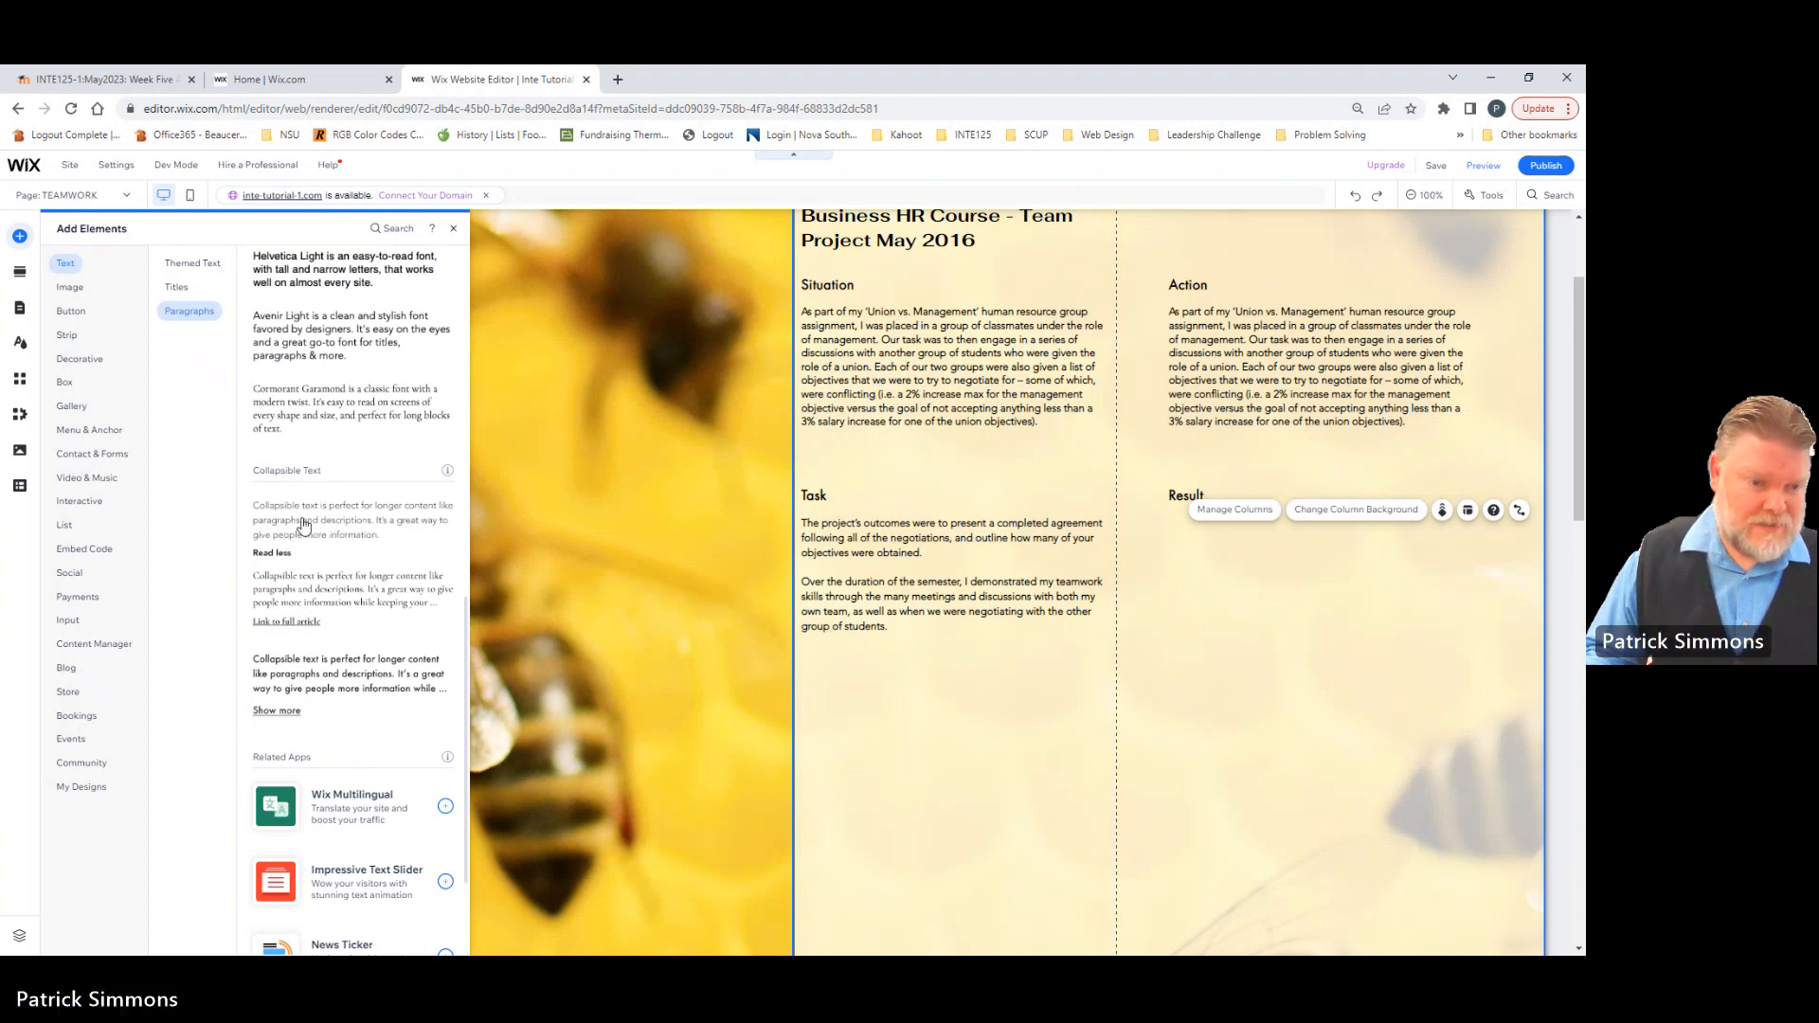
{"action": "left_click_drag", "start_coordinate": [298, 526], "coordinate": [1220, 552]}
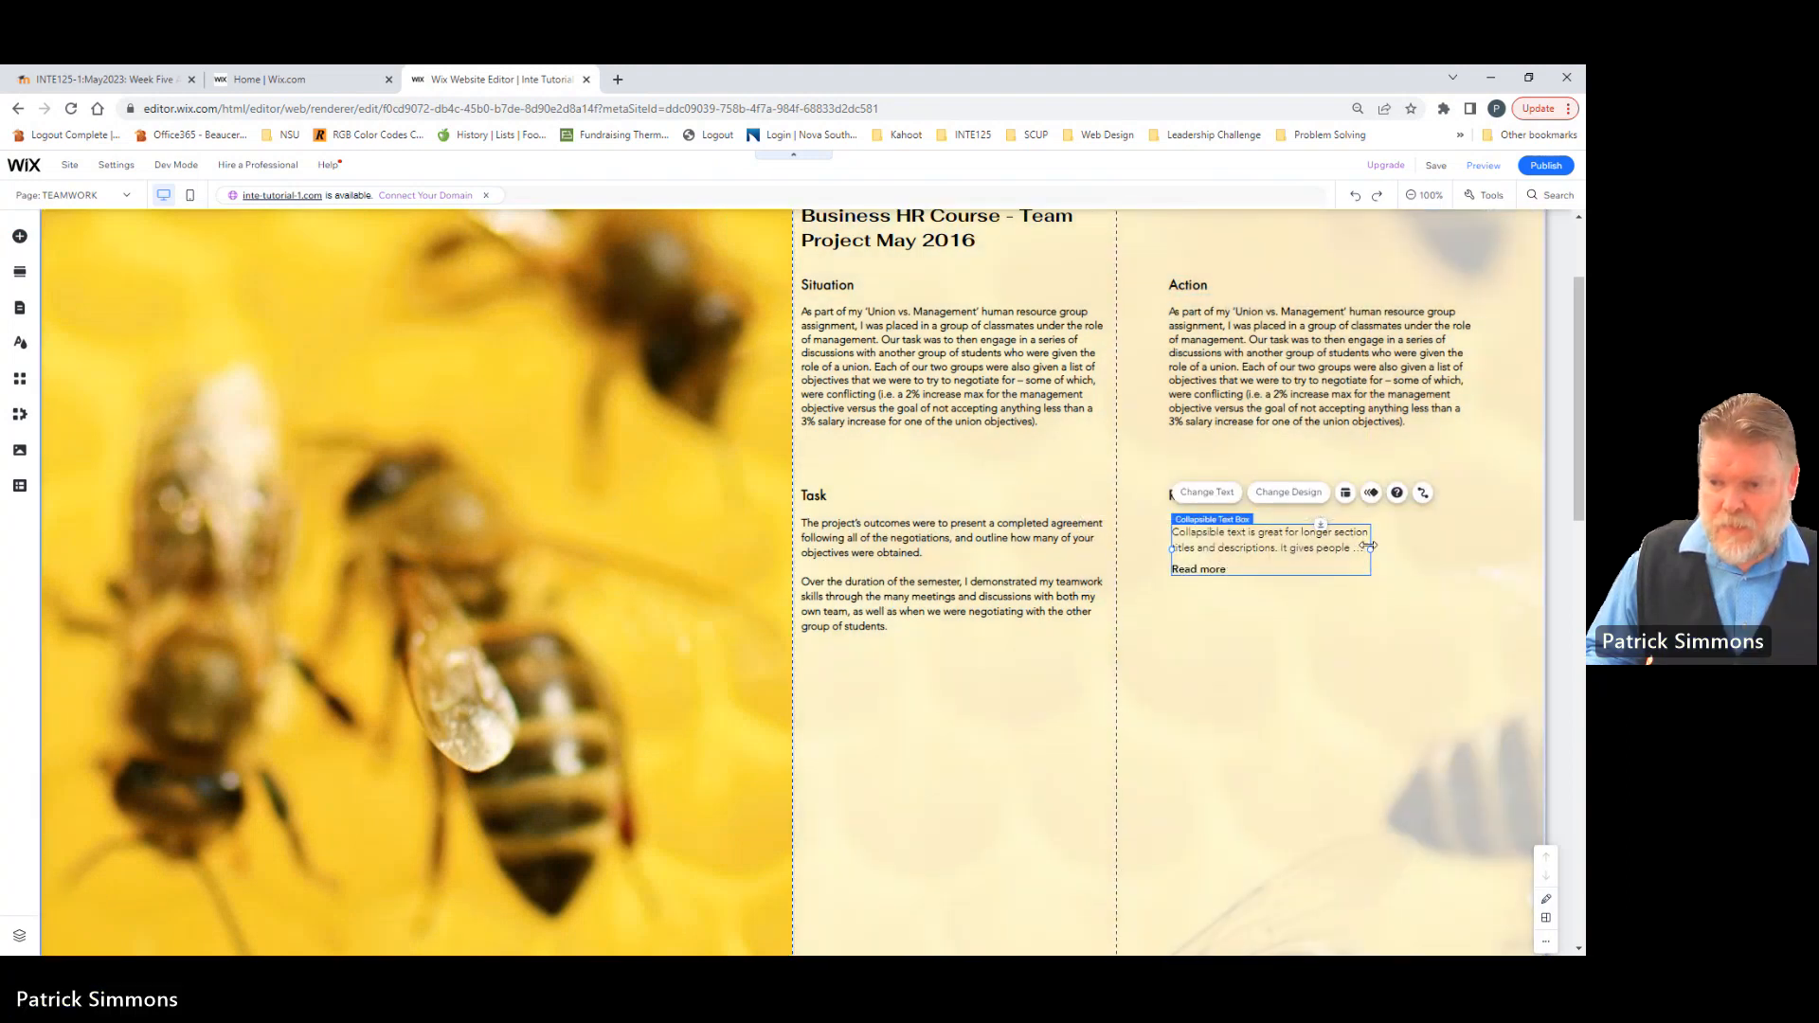
{"action": "left_click_drag", "start_coordinate": [1371, 548], "coordinate": [1478, 565]}
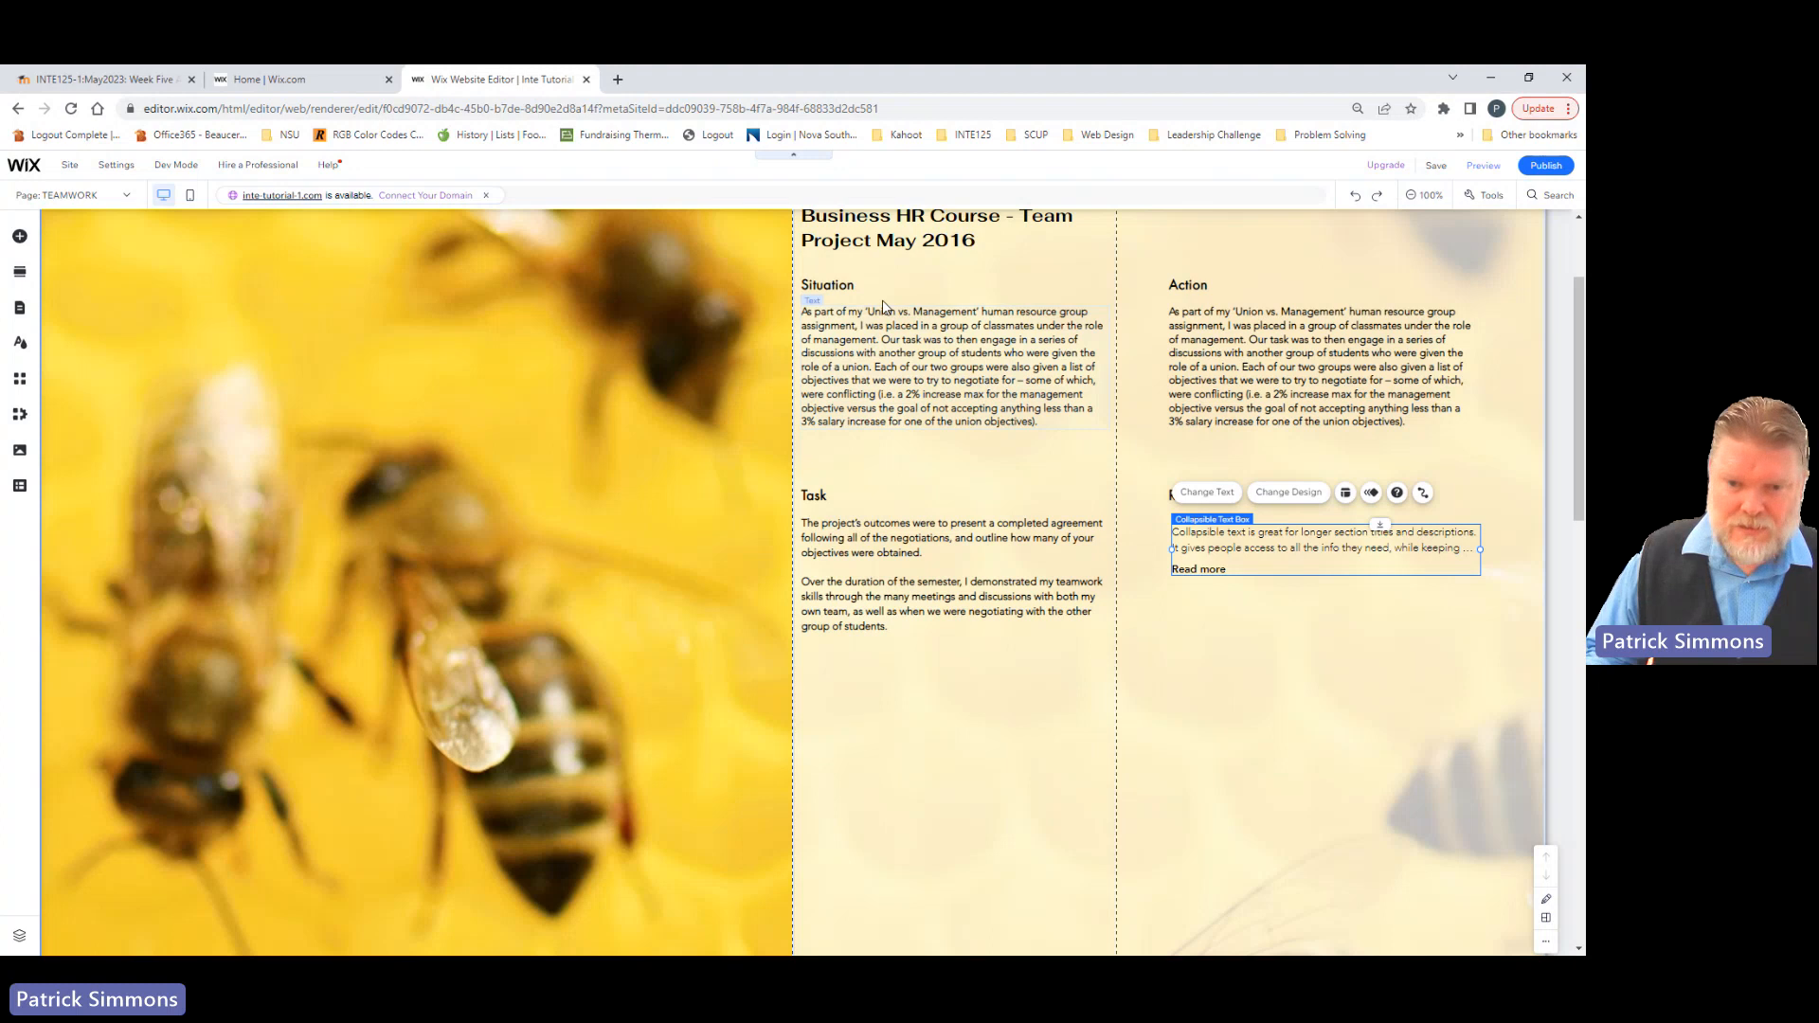
Step: Set the collapsible text box under Result to display 9 lines when collapsed
{"action": "left_click", "coordinate": [1345, 495]}
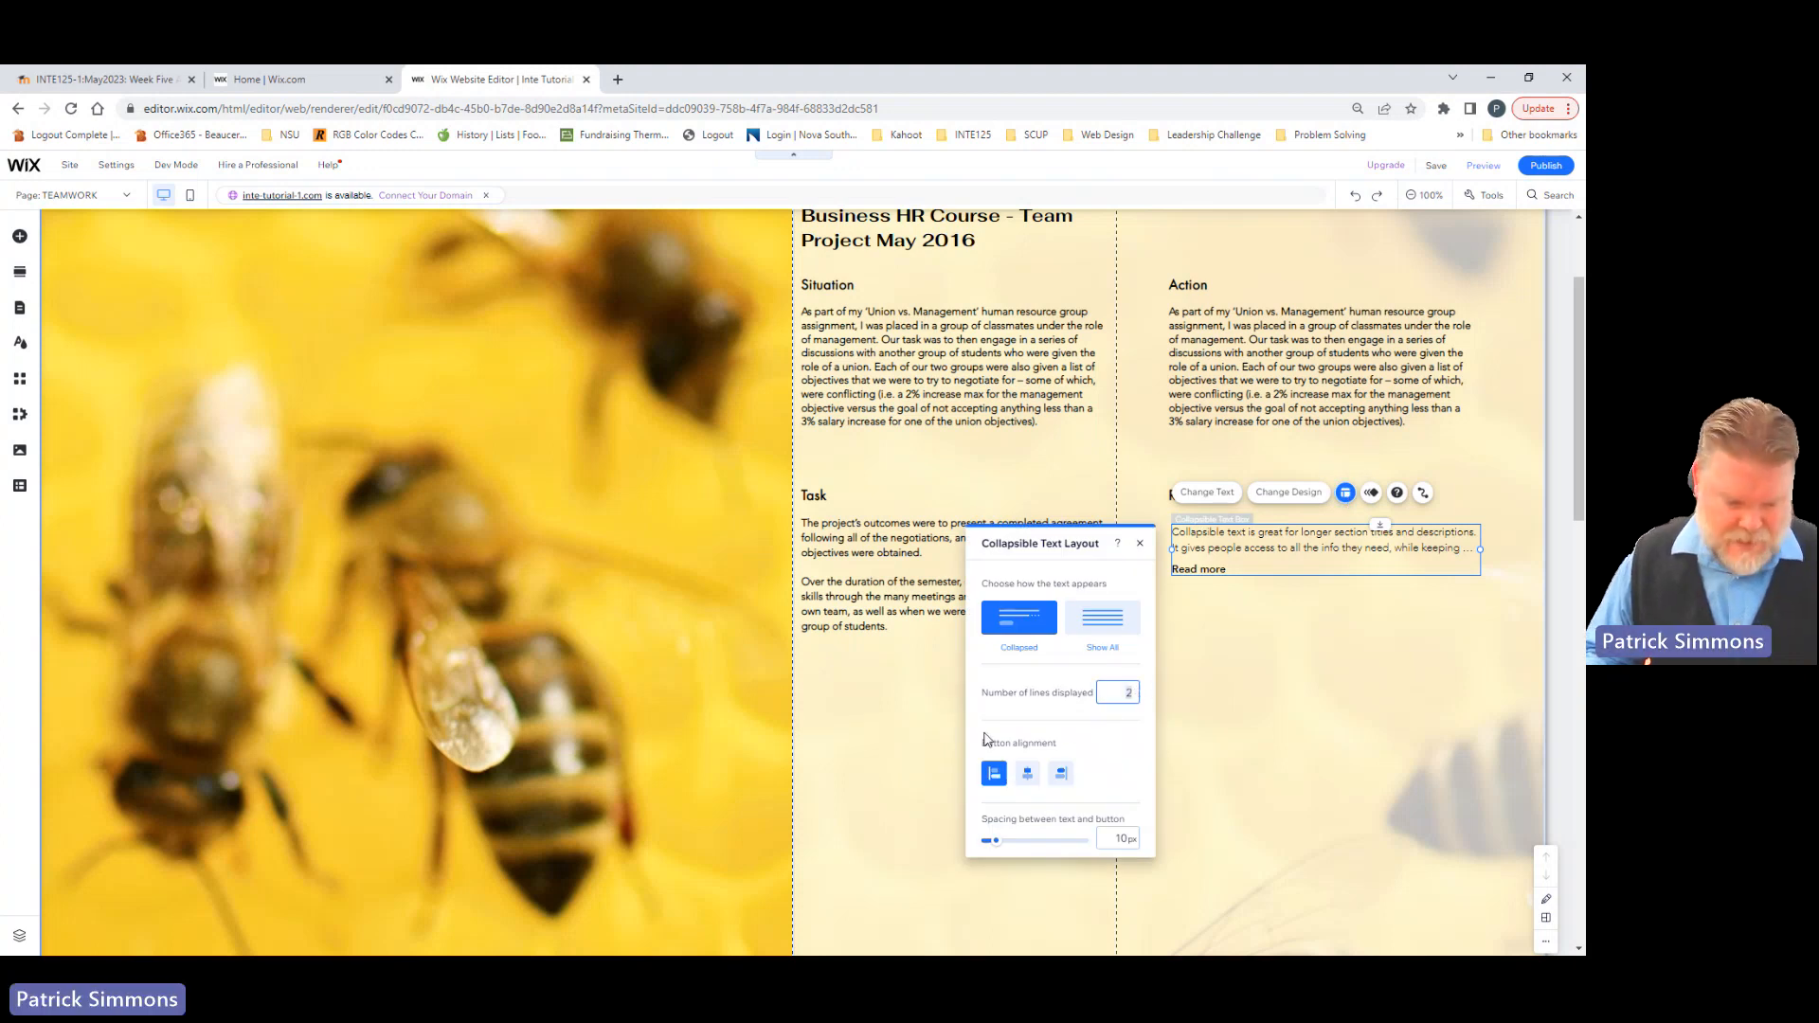
{"action": "type", "text": "9"}
{"action": "key", "text": "Return"}
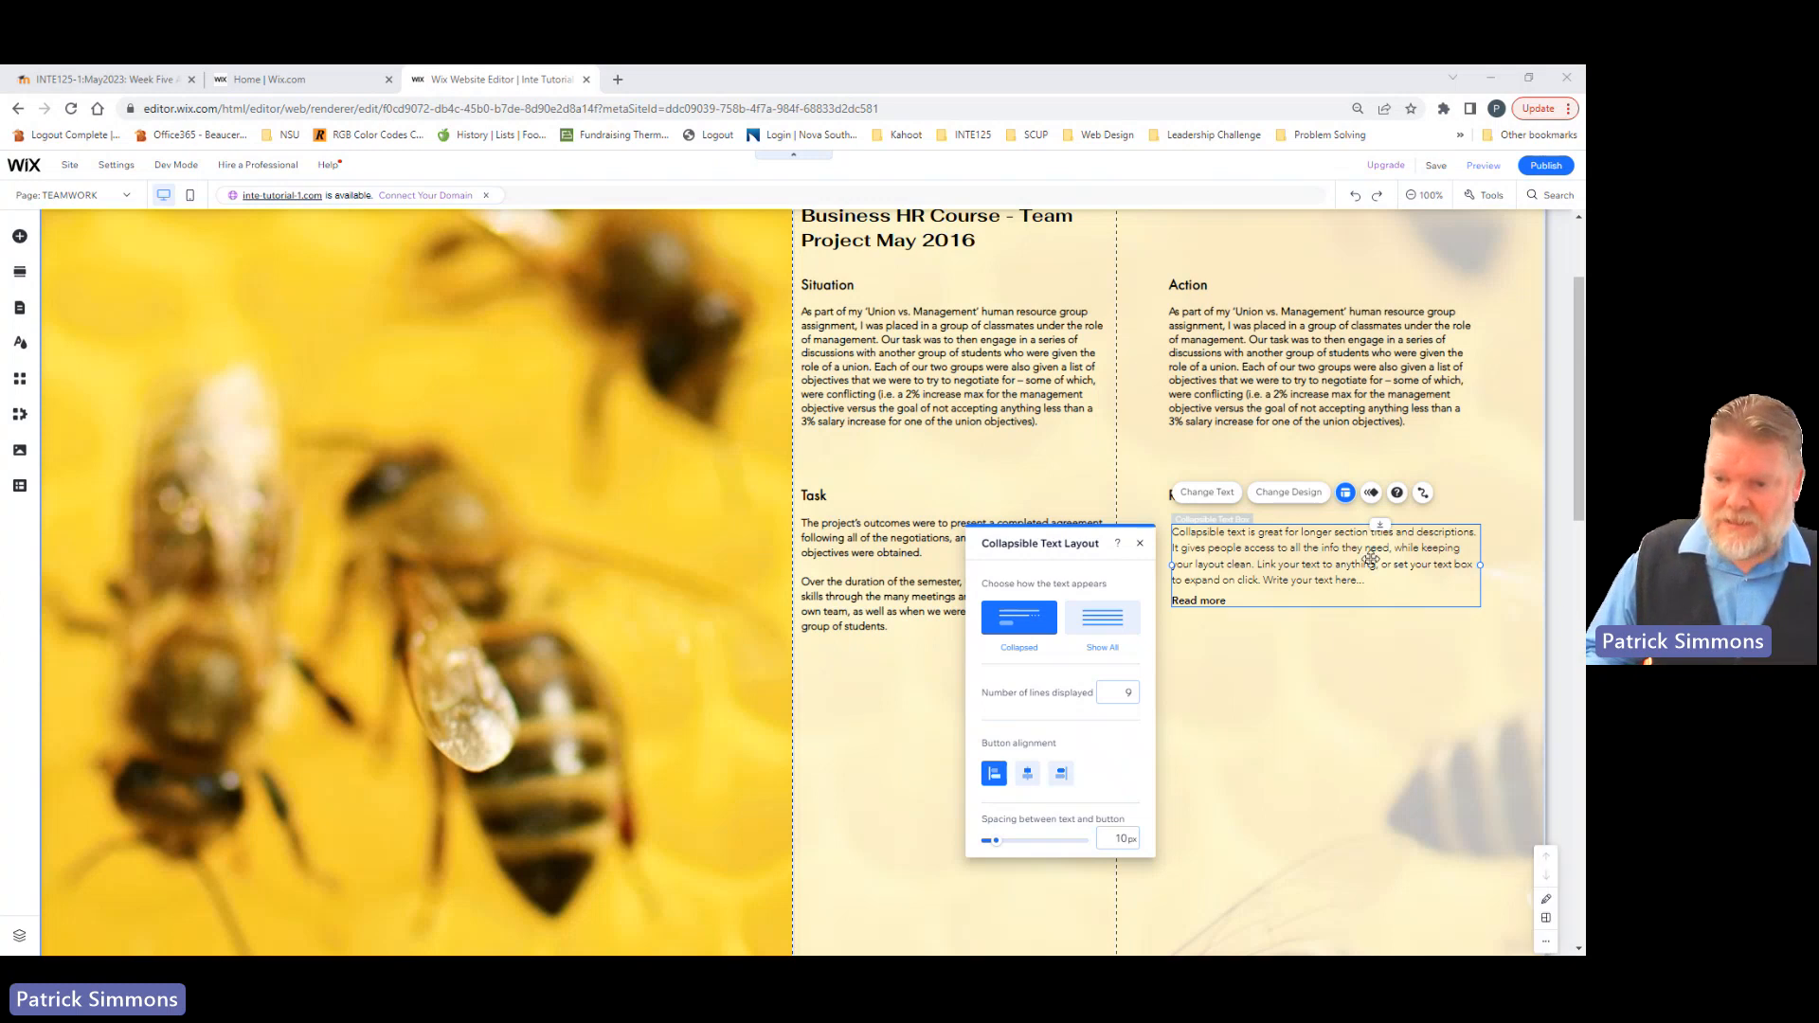
Step: Replace the collapsible box's placeholder text with the copied text beginning "I pointed out in our meetings with the other group of students"
{"action": "left_click", "coordinate": [1207, 492]}
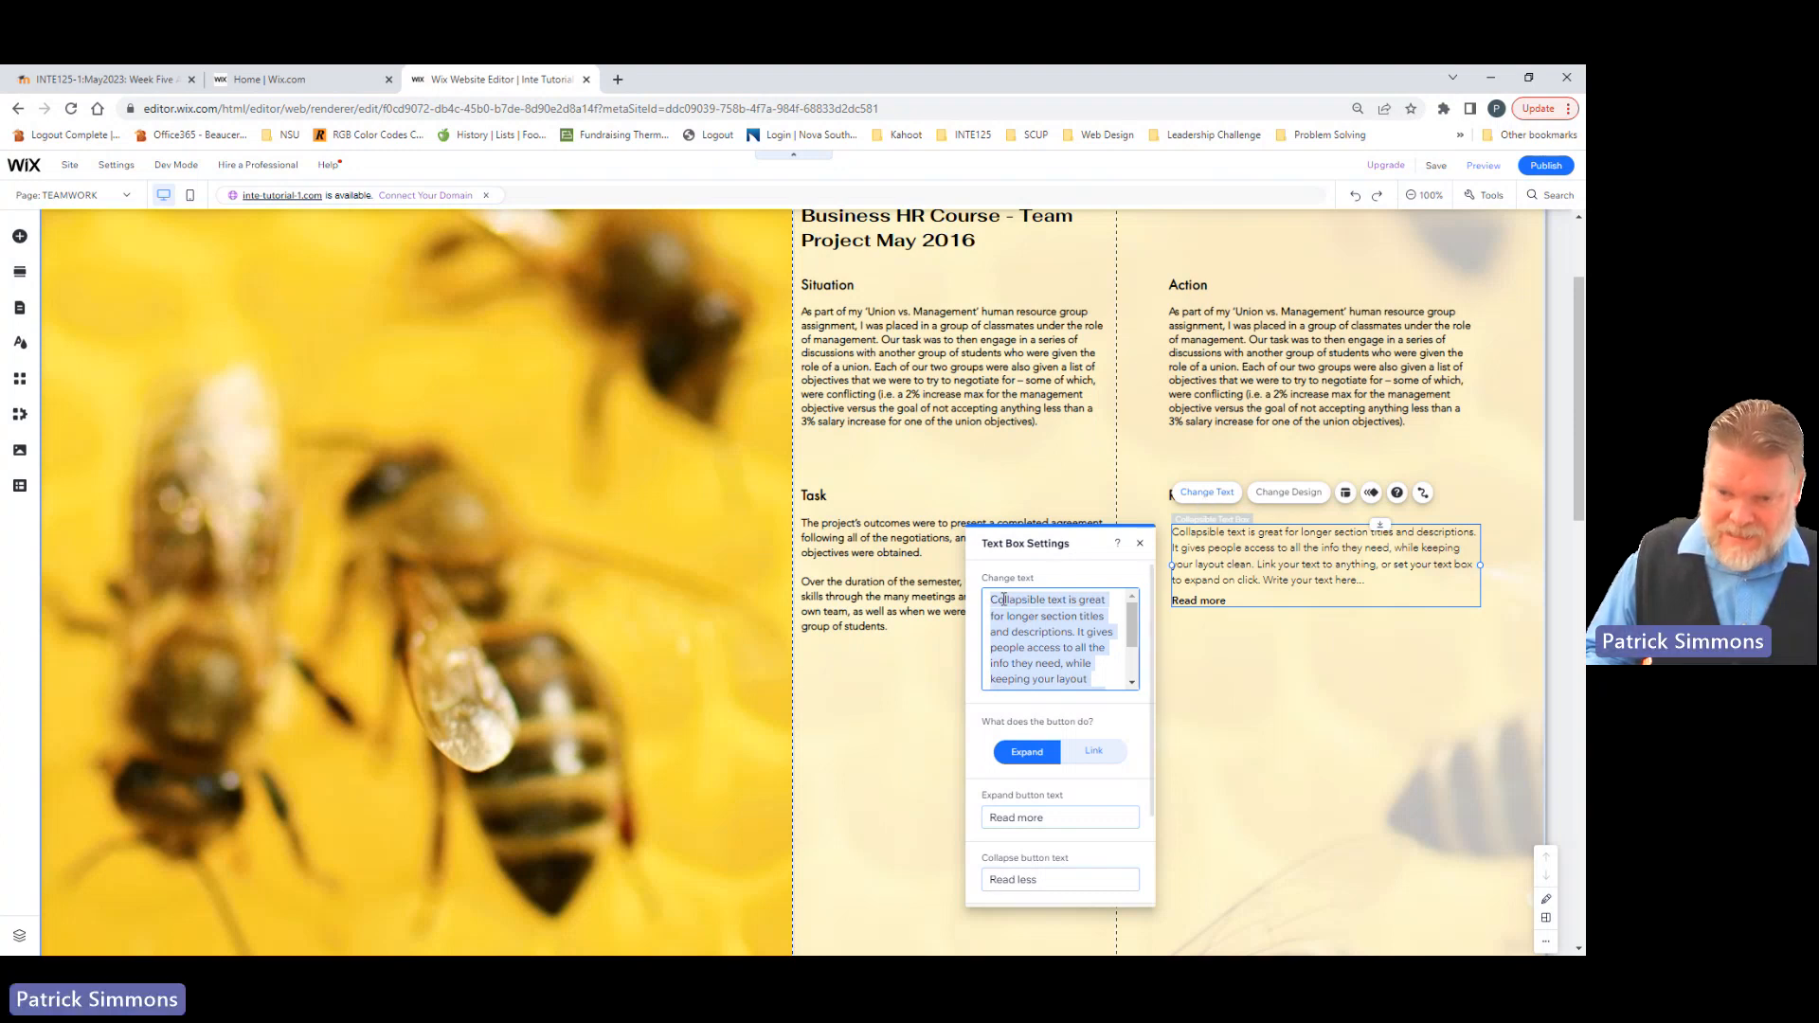
{"action": "key", "text": "BackSpace"}
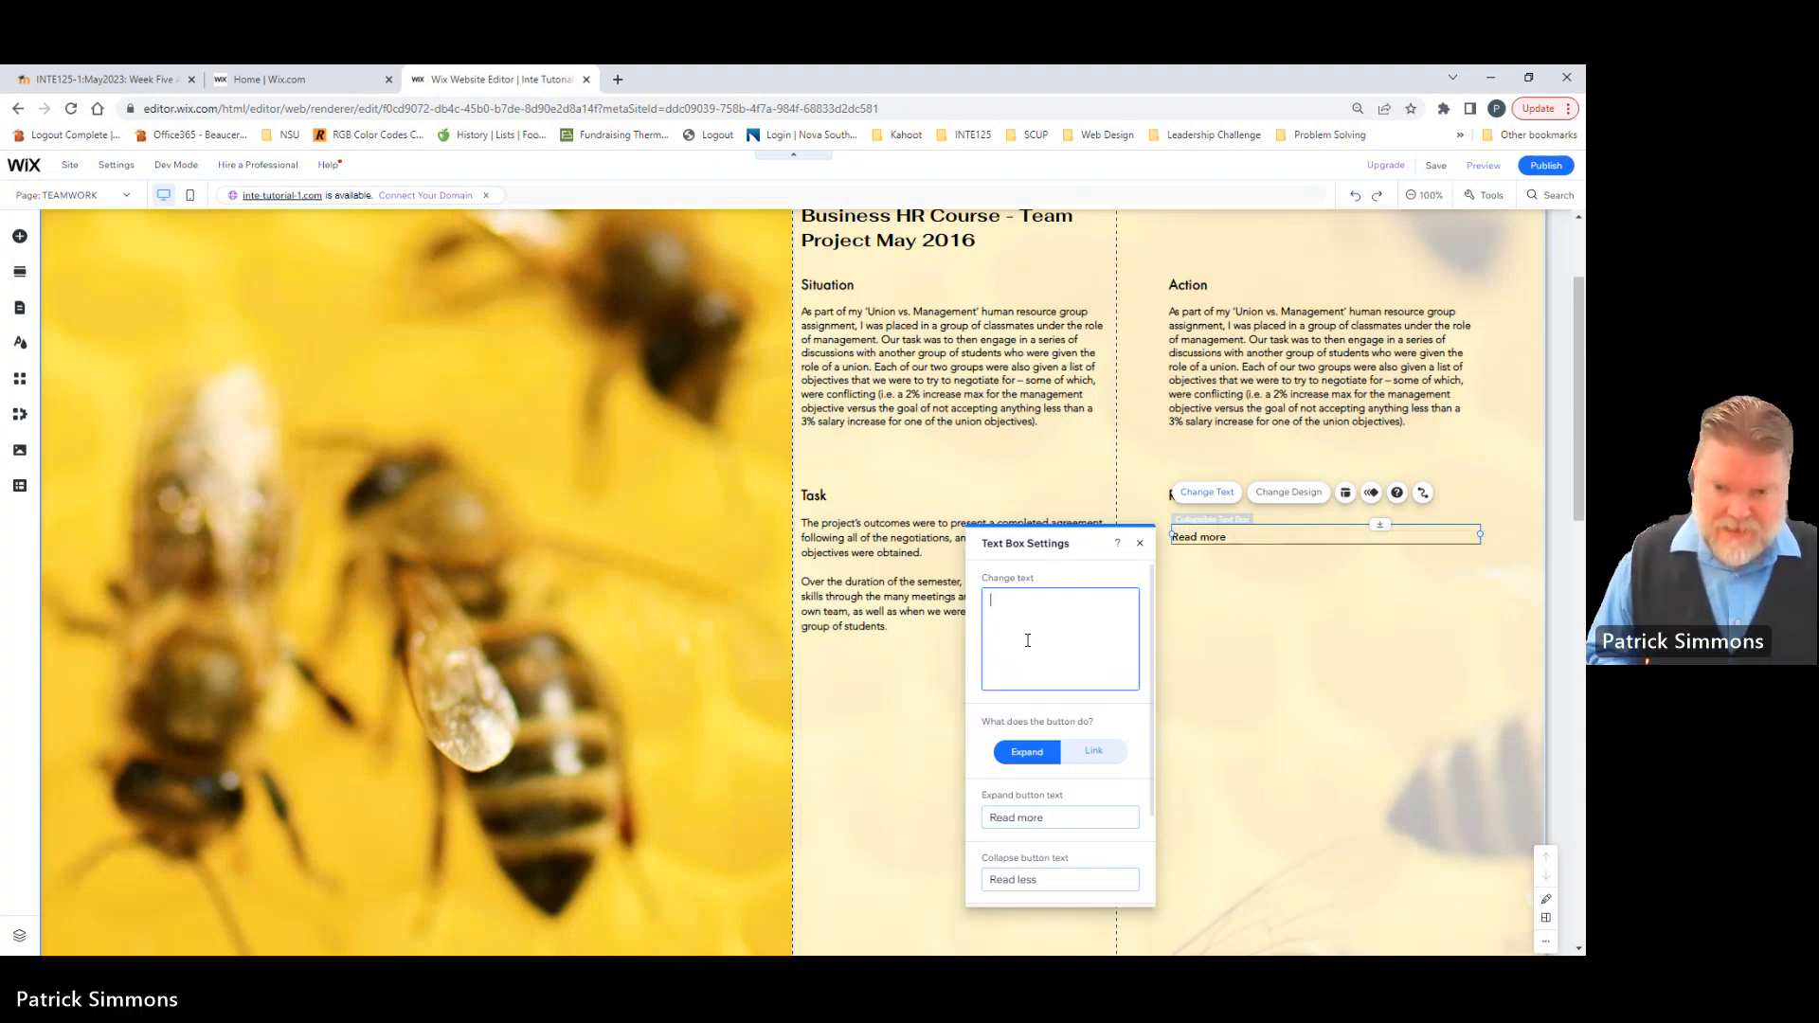
{"action": "key", "text": "ctrl+v"}
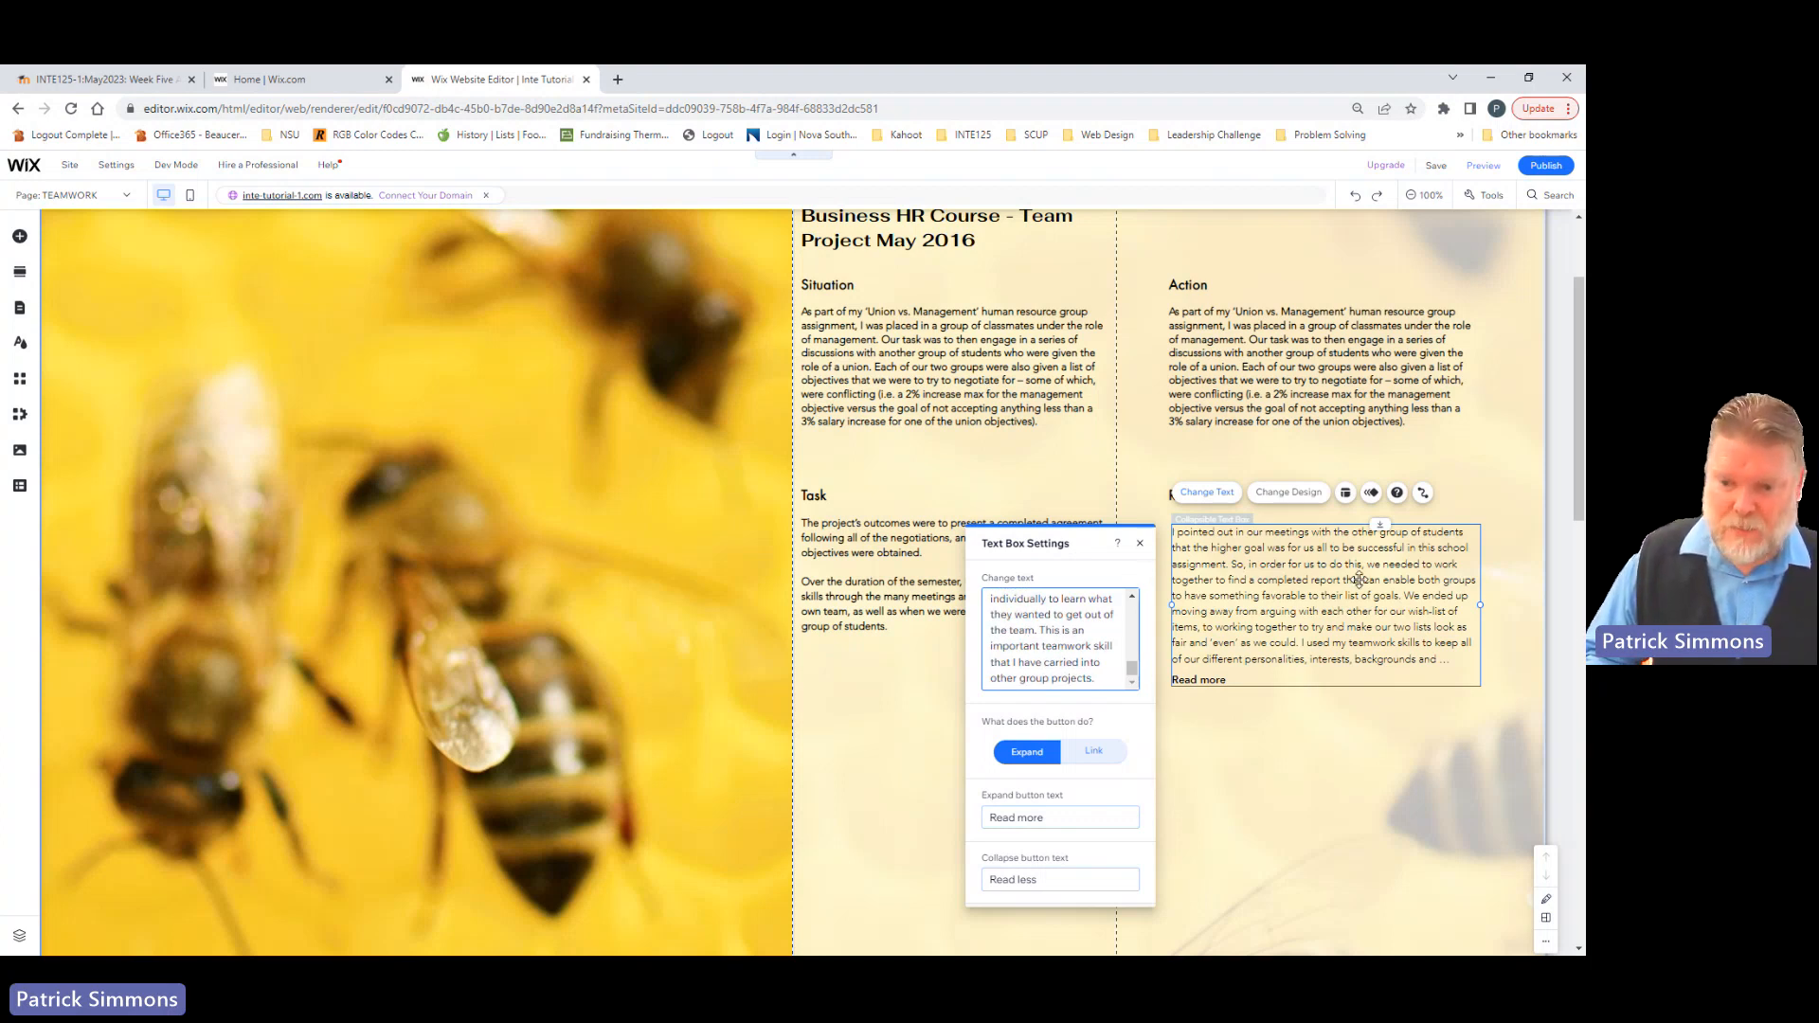
{"action": "left_click", "coordinate": [1141, 546]}
{"action": "left_click", "coordinate": [1140, 547]}
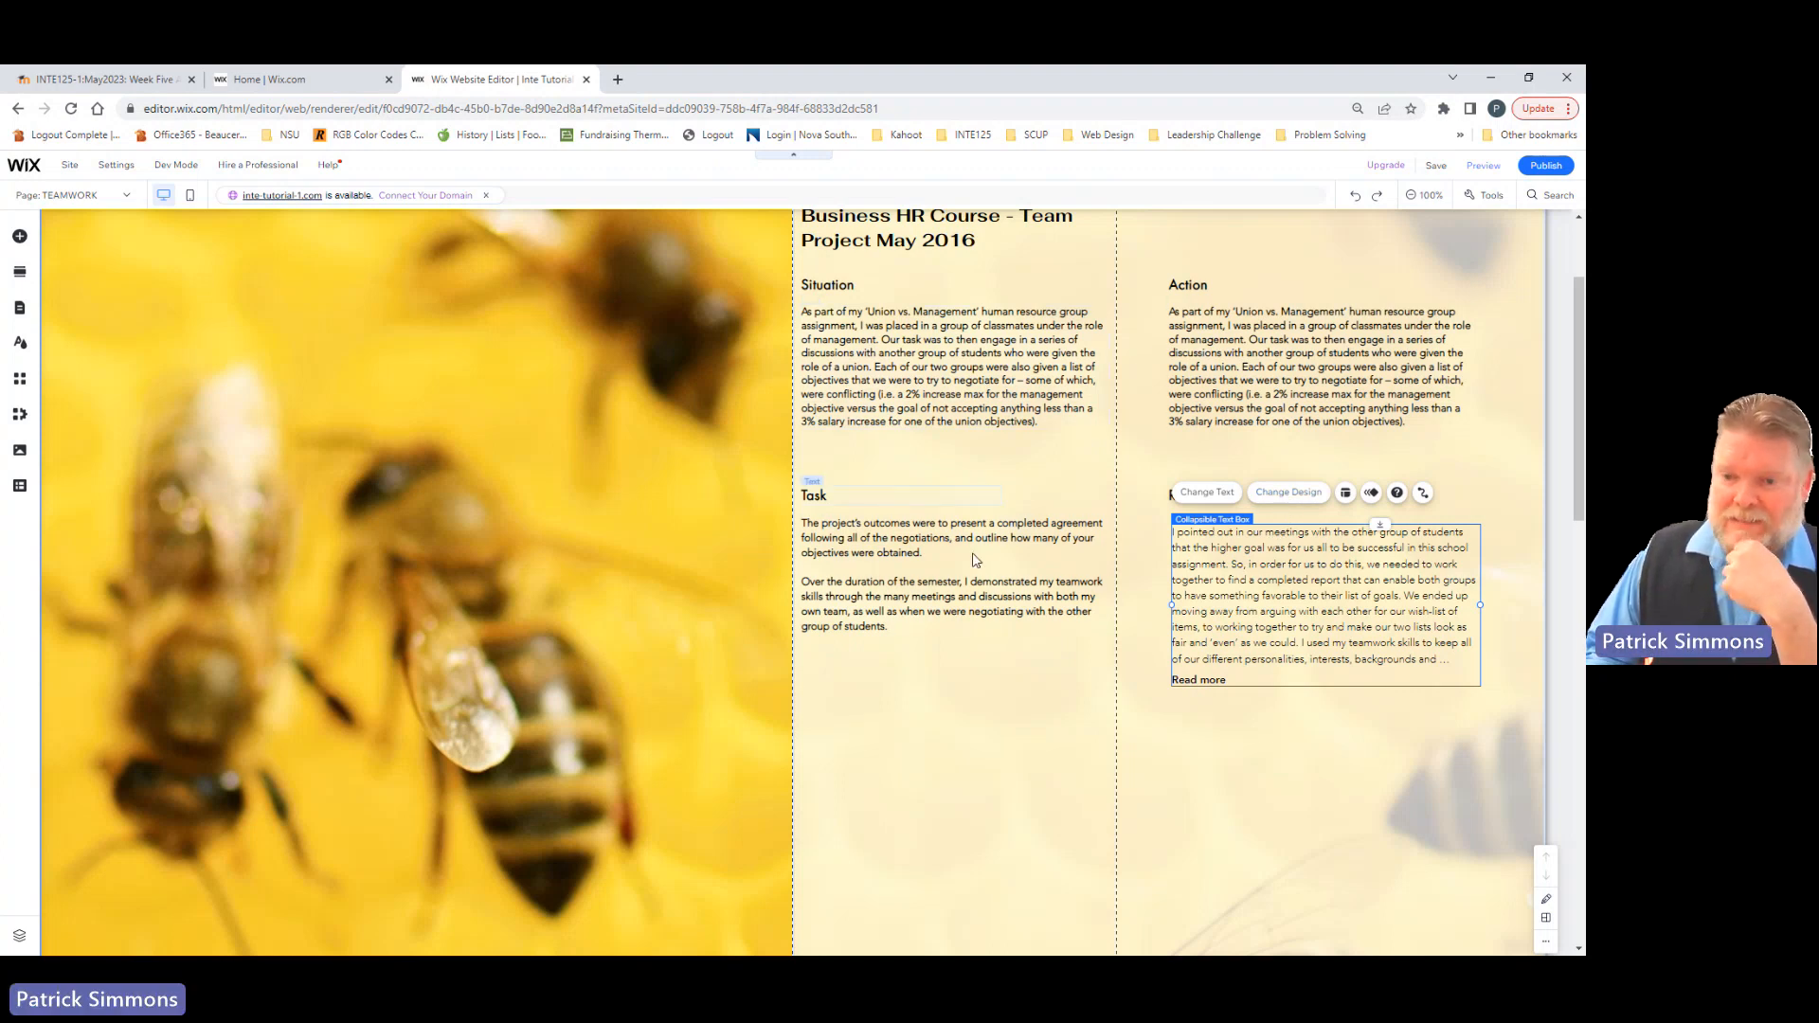
Step: Customize the collapsible text's design with the Heading 2 theme, the Avenir Light font and a font size of 16 px
{"action": "left_click", "coordinate": [1300, 495]}
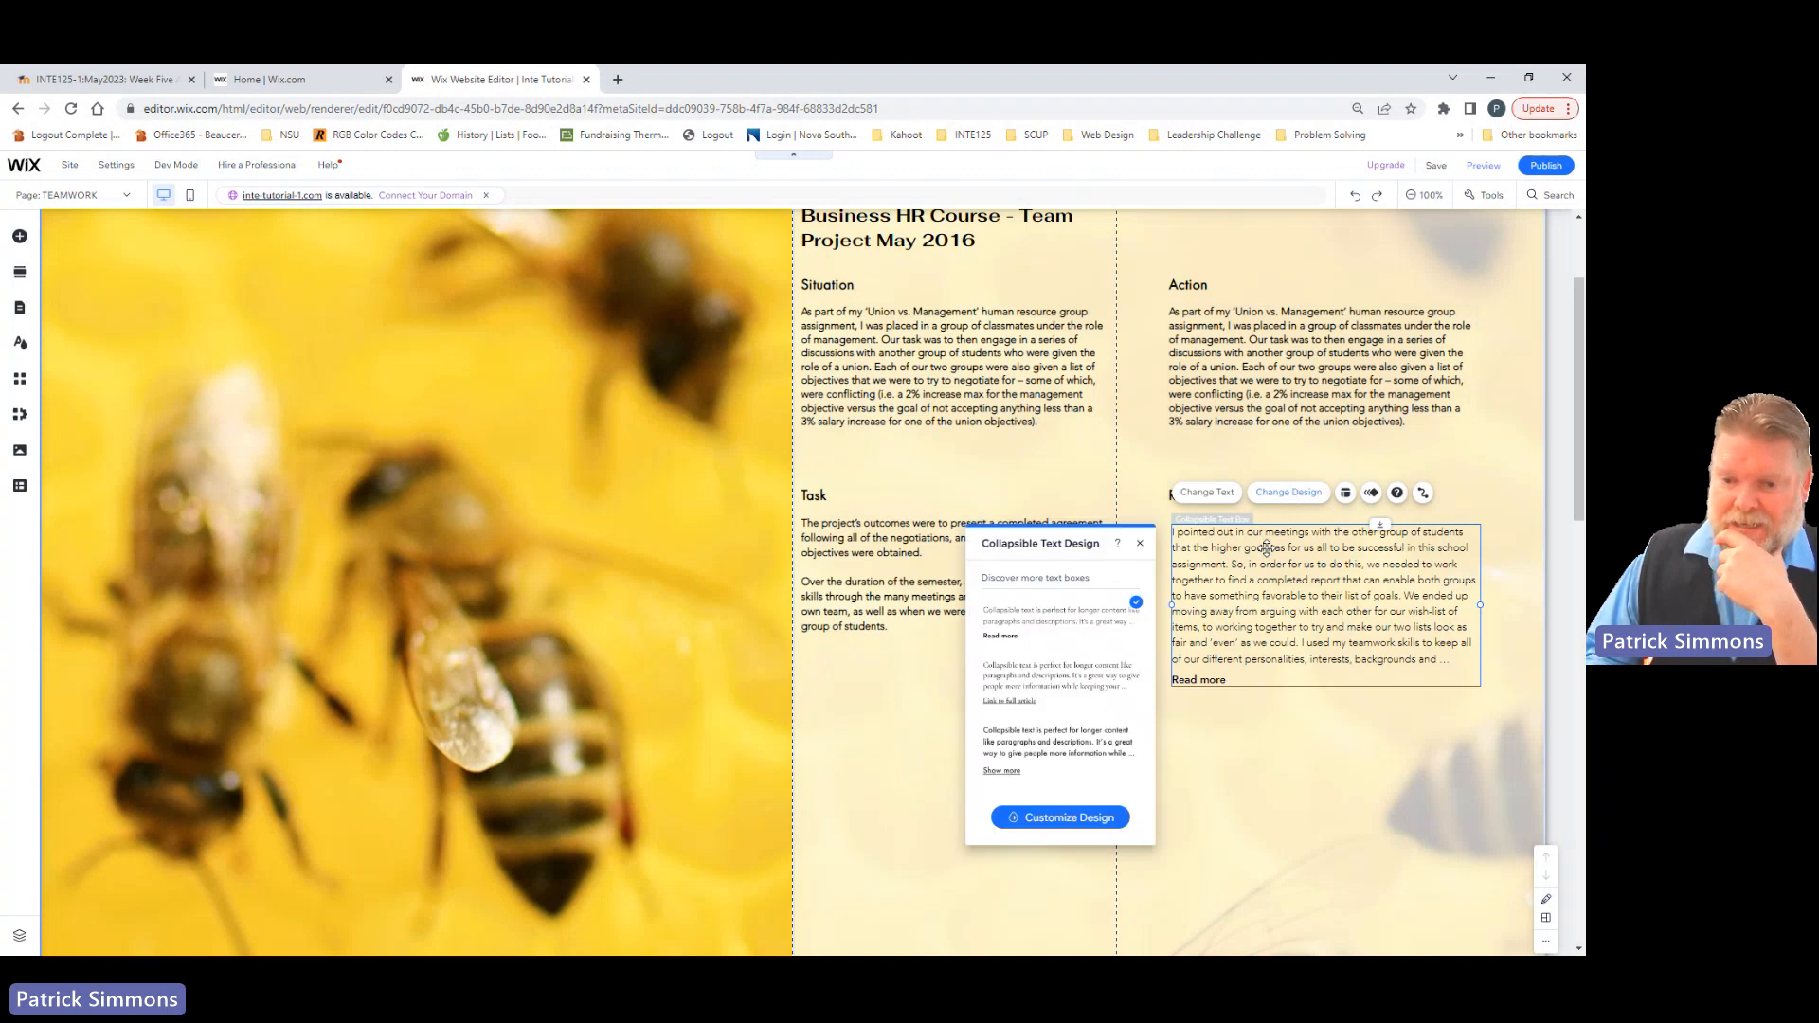
{"action": "left_click", "coordinate": [1068, 821]}
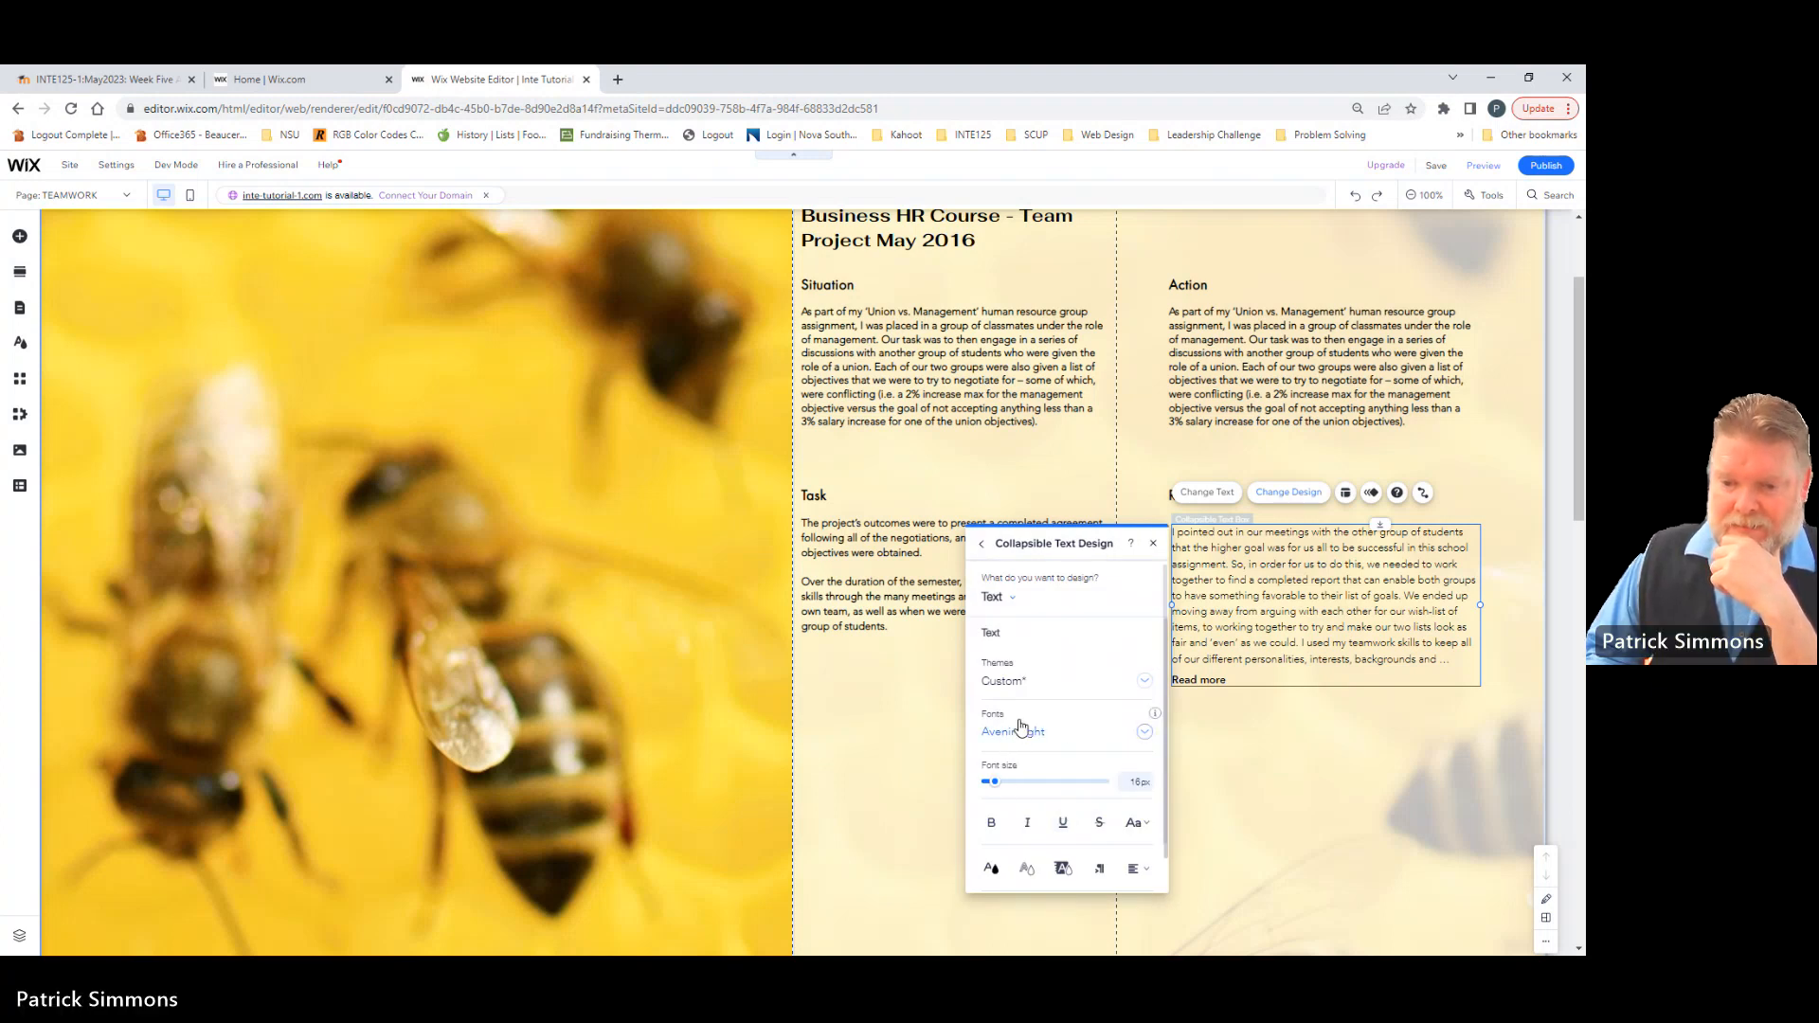
{"action": "left_click", "coordinate": [1141, 684]}
{"action": "left_click", "coordinate": [1049, 744]}
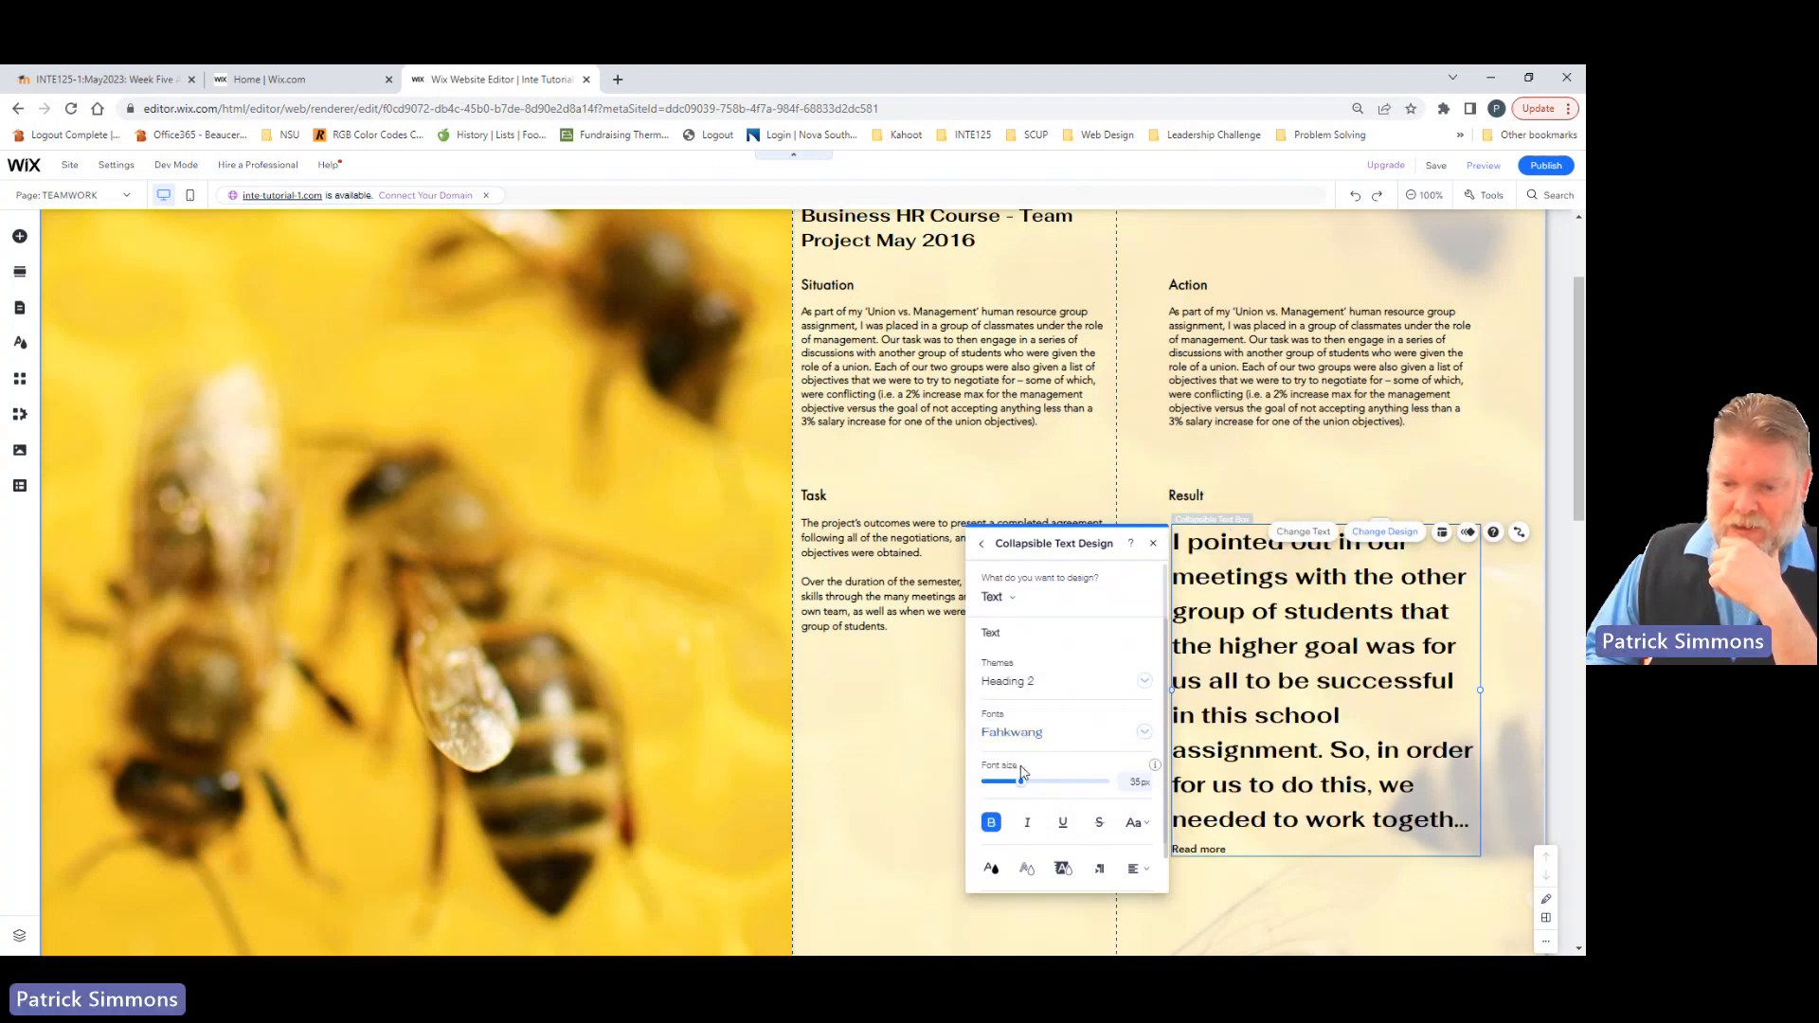
{"action": "left_click", "coordinate": [1063, 737]}
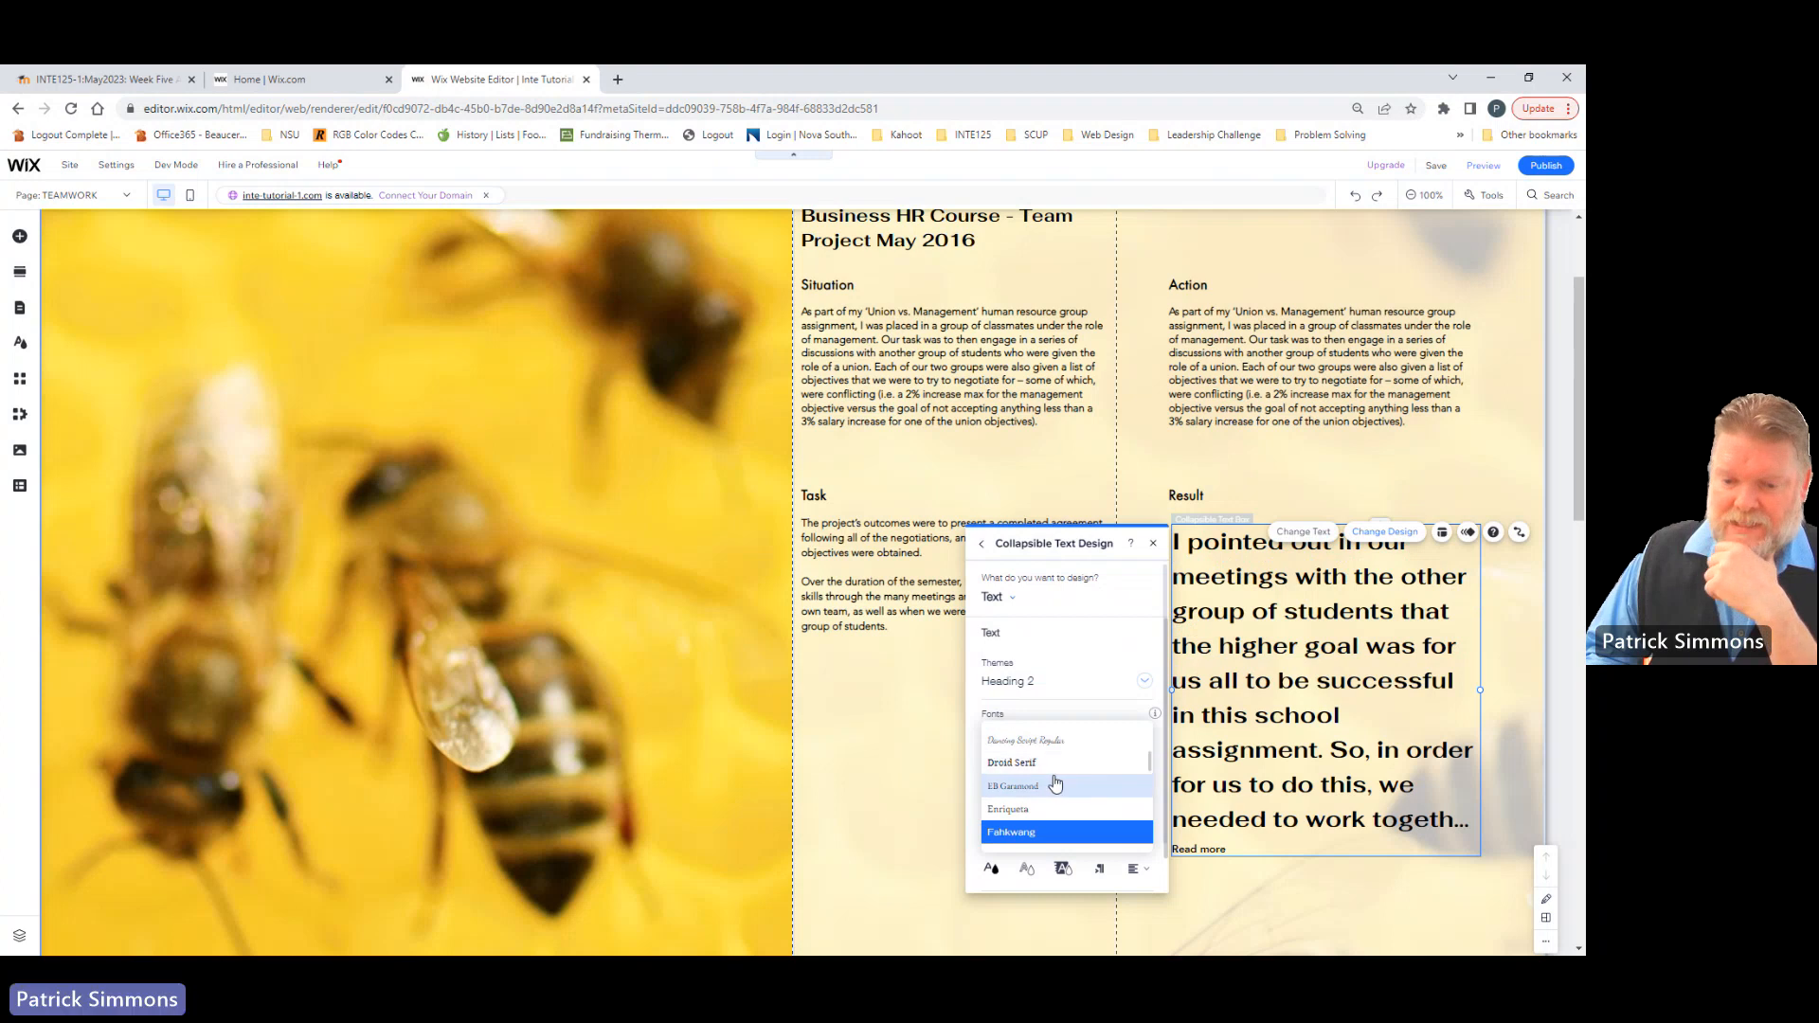
{"action": "scroll", "coordinate": [1047, 734], "scroll_direction": "up", "scroll_amount": 3}
{"action": "scroll", "coordinate": [1047, 738], "scroll_direction": "down", "scroll_amount": 3}
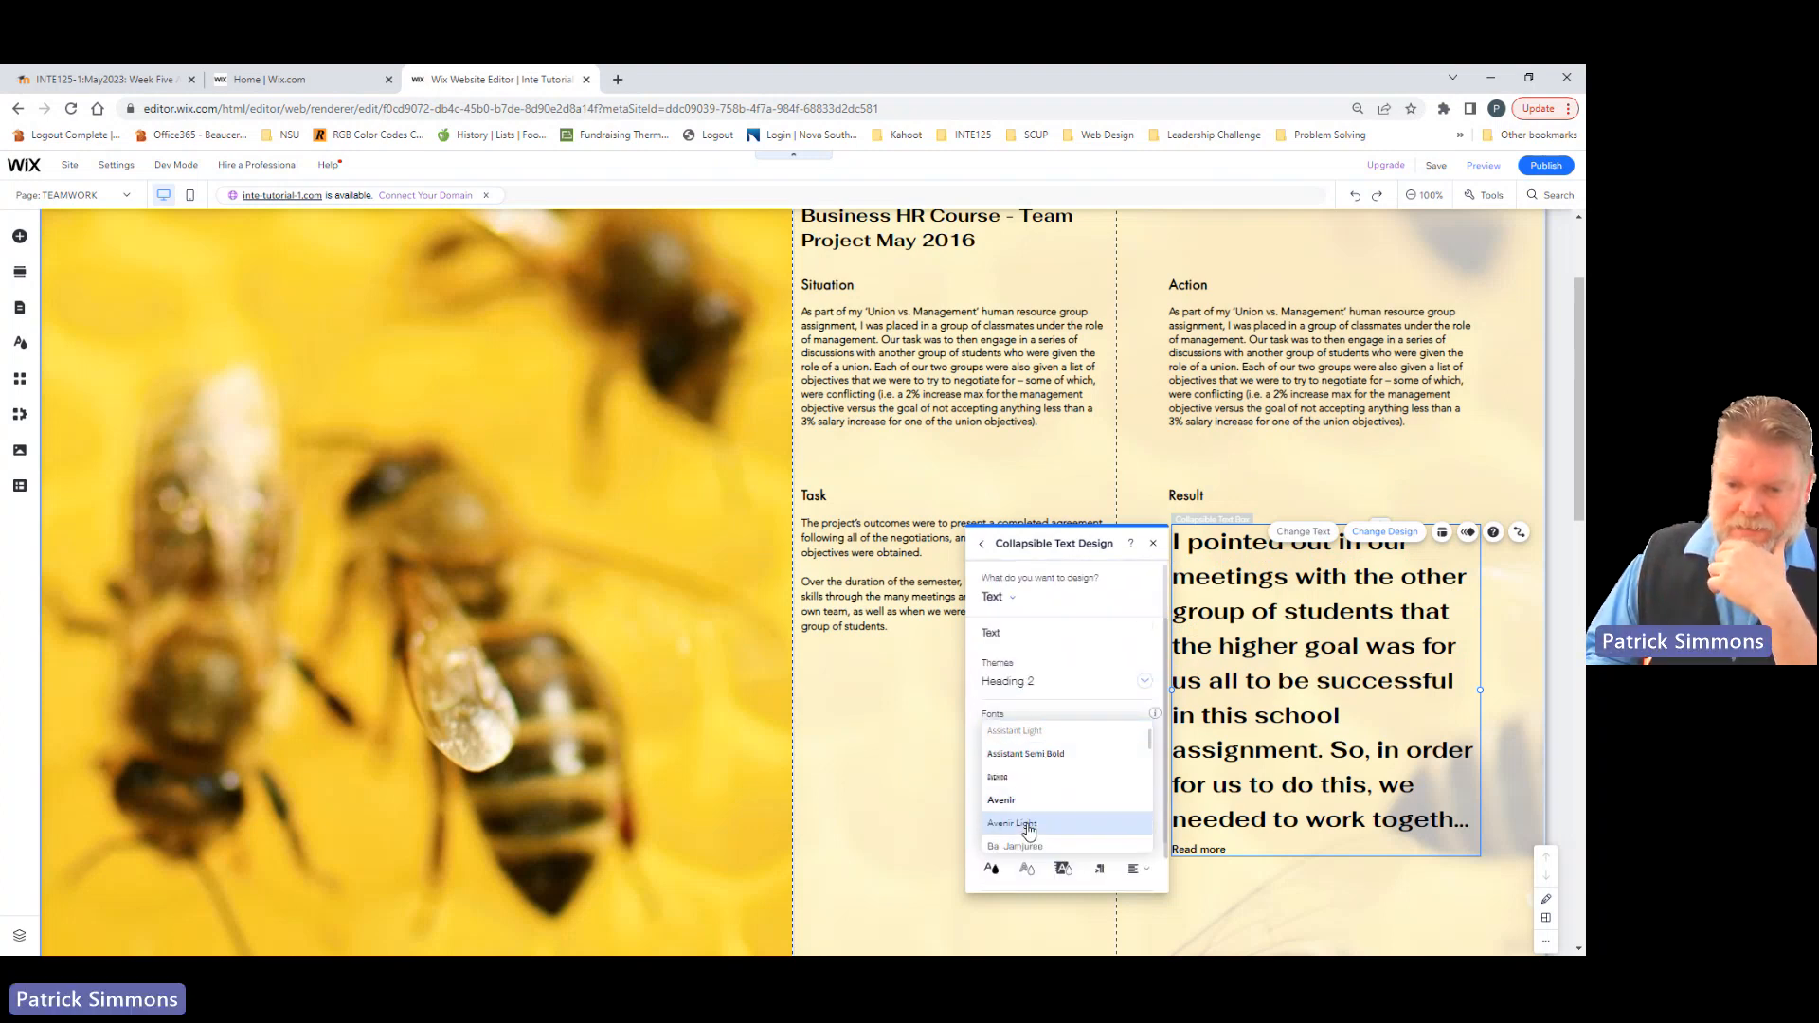
{"action": "left_click", "coordinate": [1028, 826]}
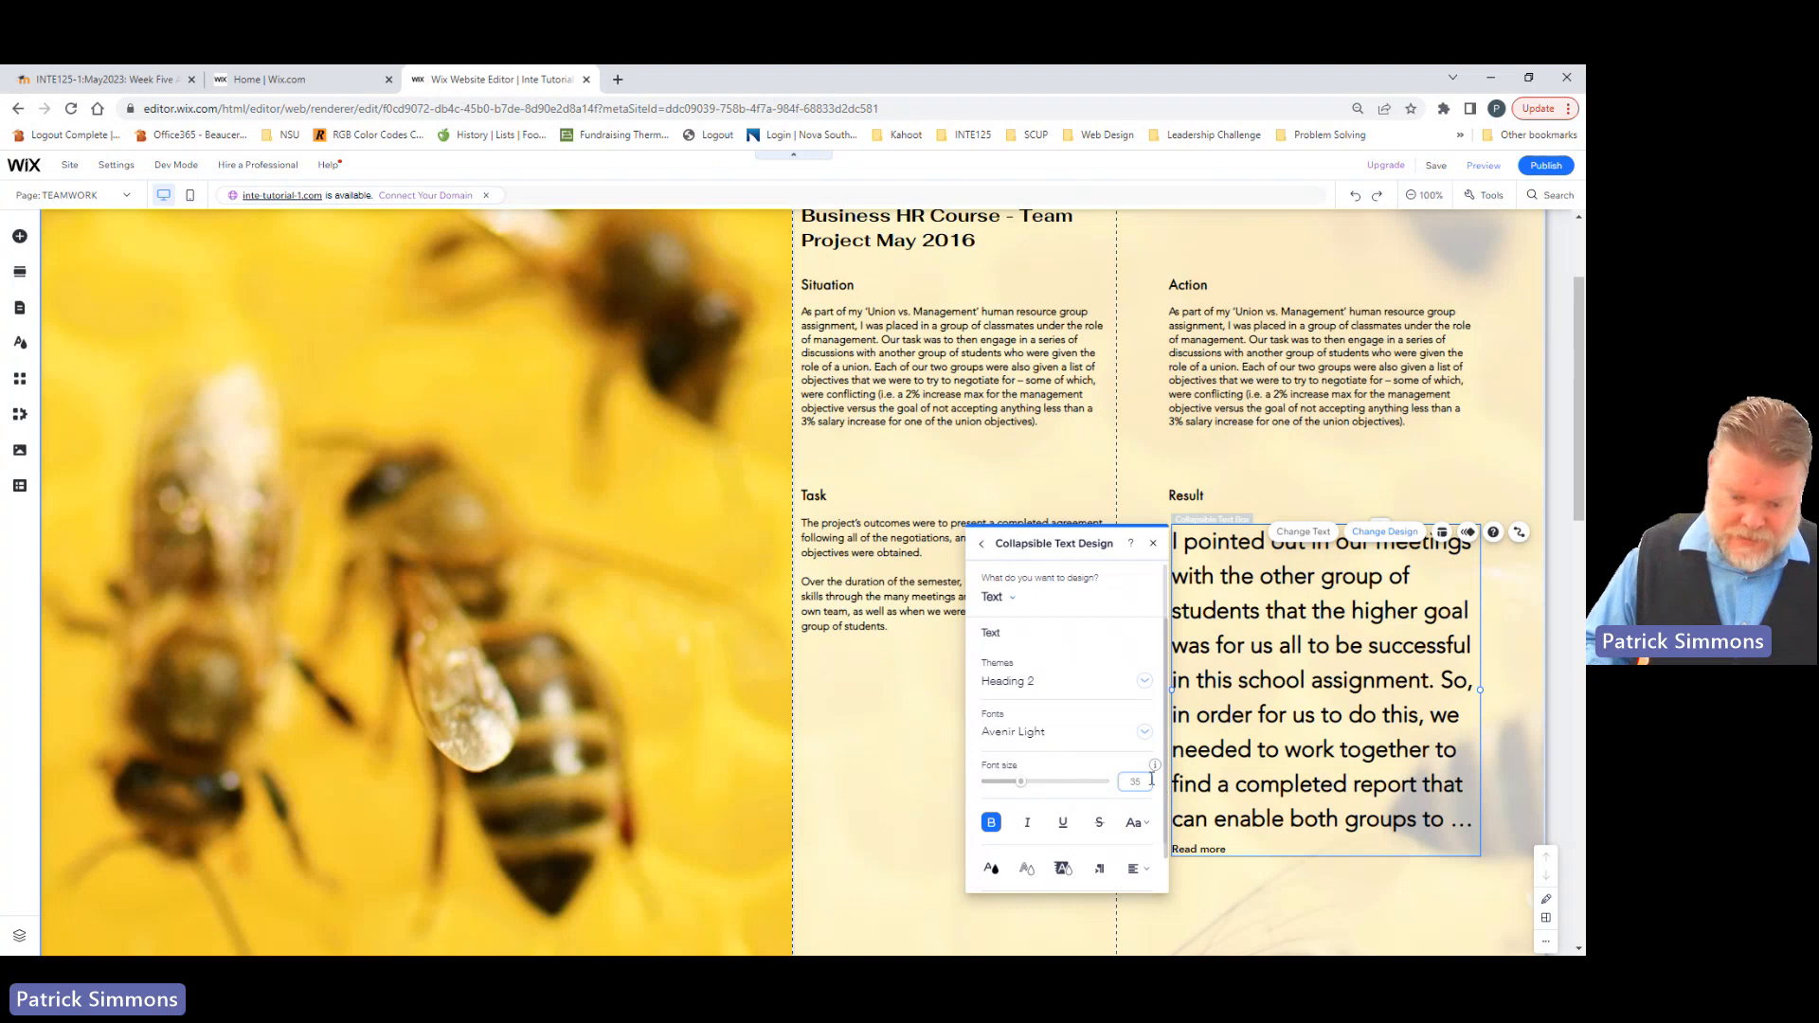
{"action": "key", "text": "BackSpace"}
{"action": "key", "text": "BackSpace"}
{"action": "type", "text": "16"}
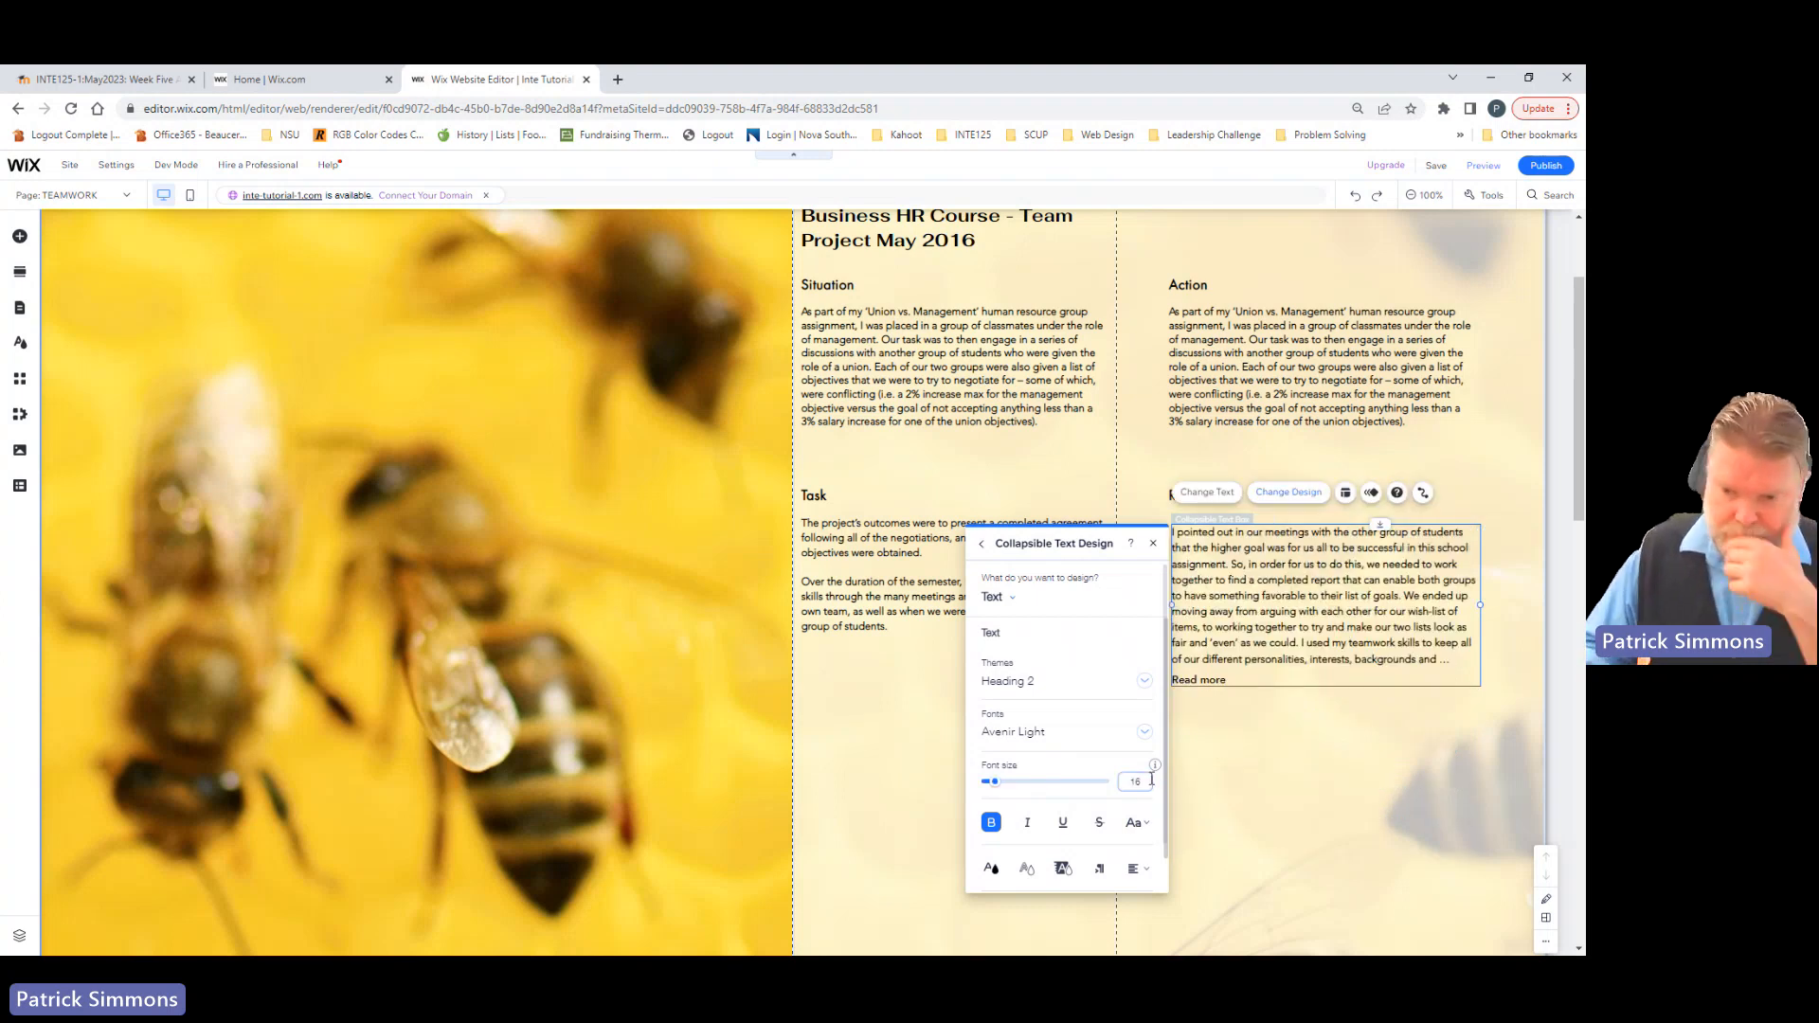
{"action": "left_click", "coordinate": [1238, 750]}
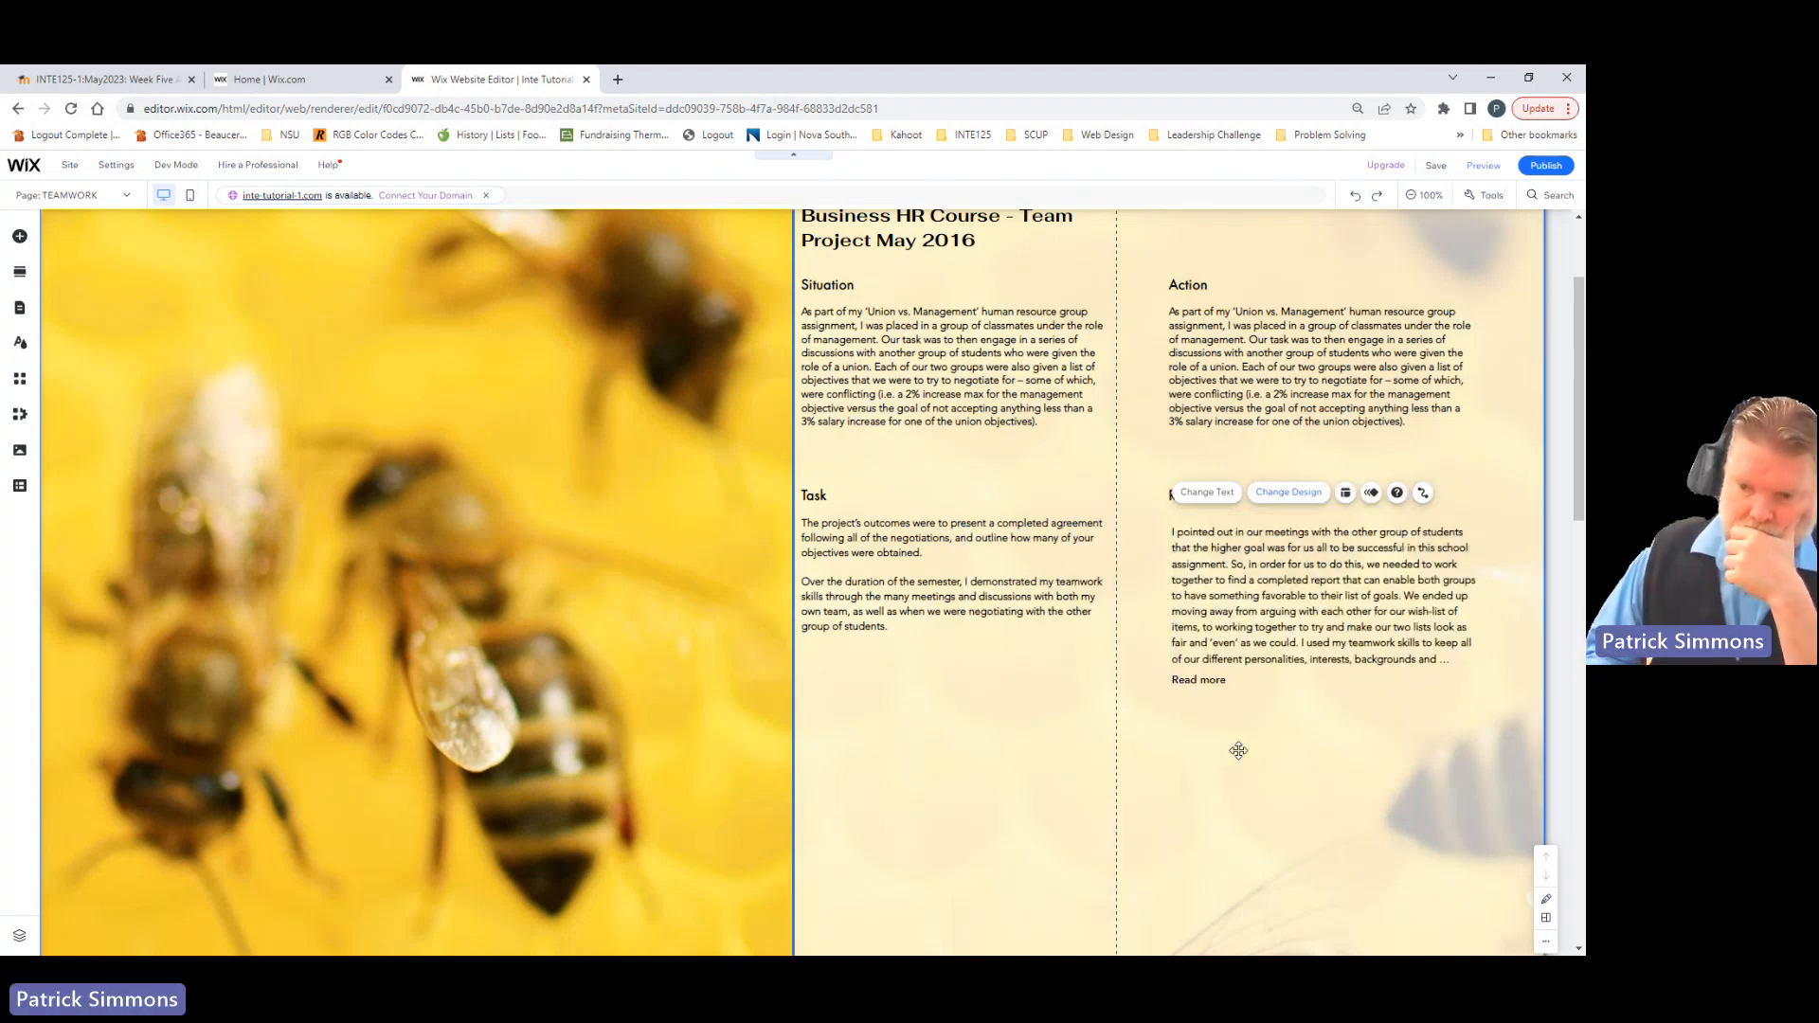
Step: Preview the Teamwork page, expand and collapse the Result text to check it, and return to the editor
{"action": "left_click", "coordinate": [1217, 581]}
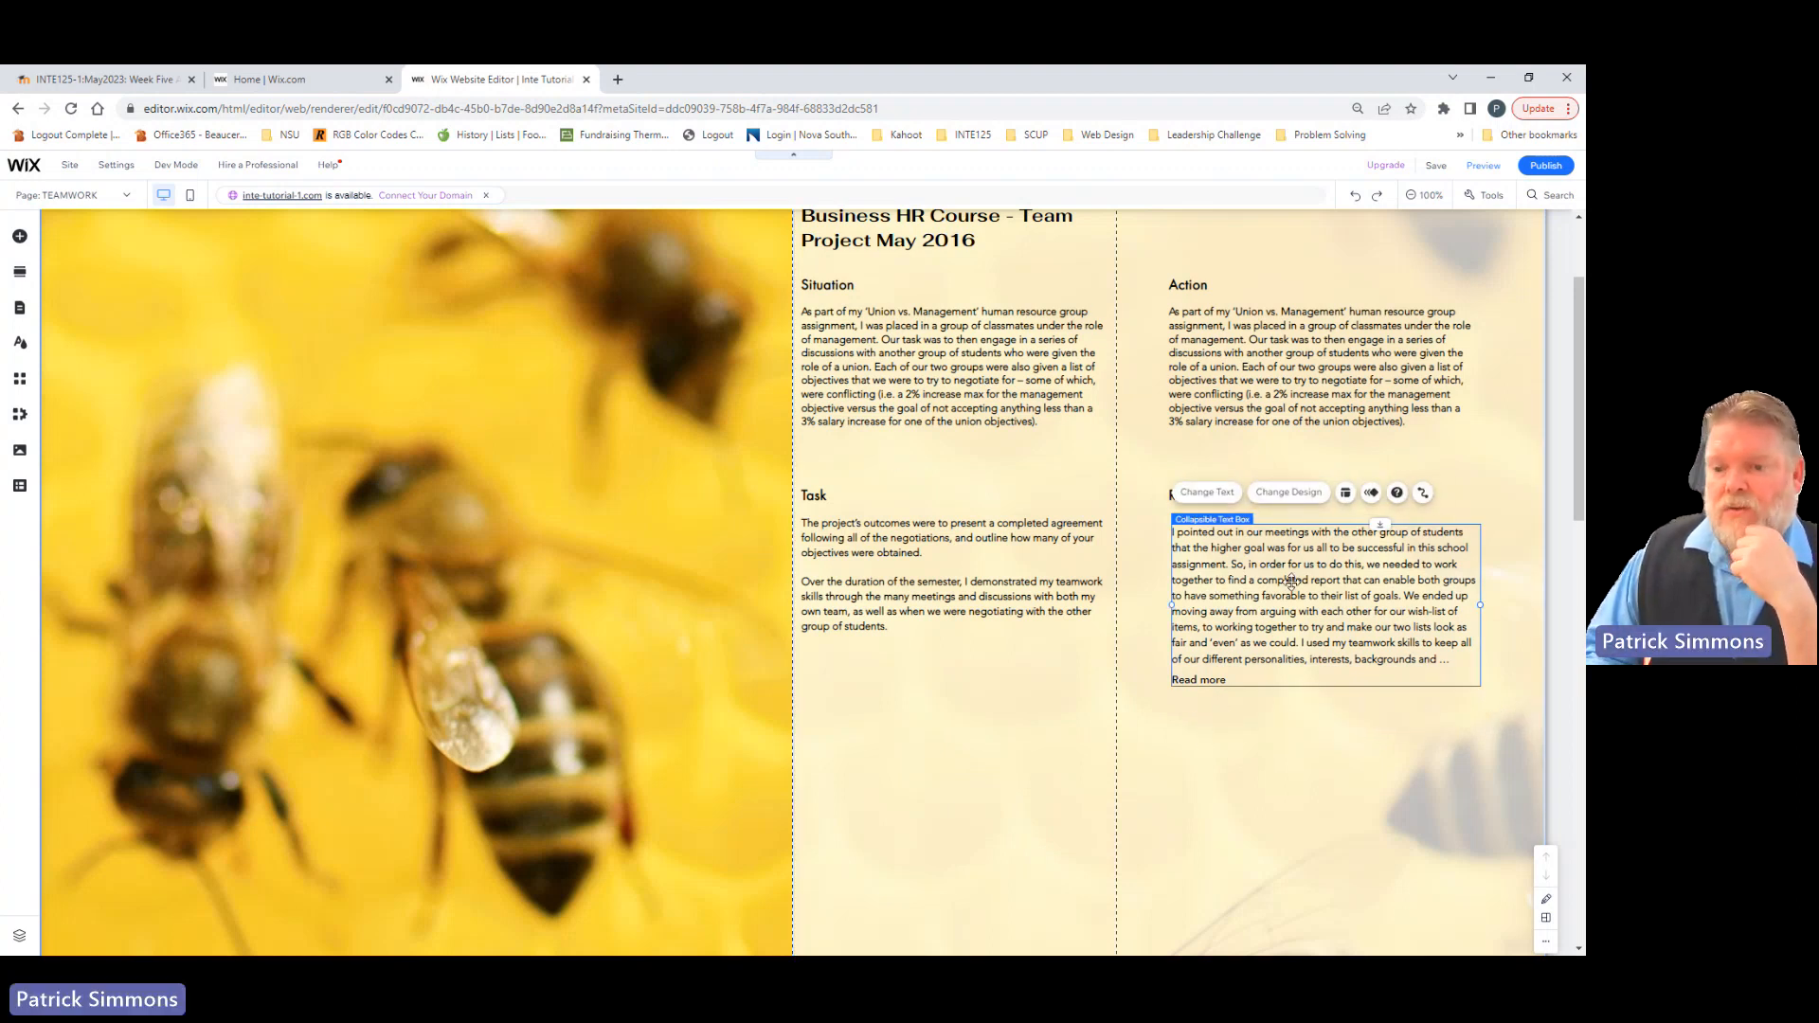
{"action": "scroll", "coordinate": [1170, 464], "scroll_direction": "up", "scroll_amount": 2}
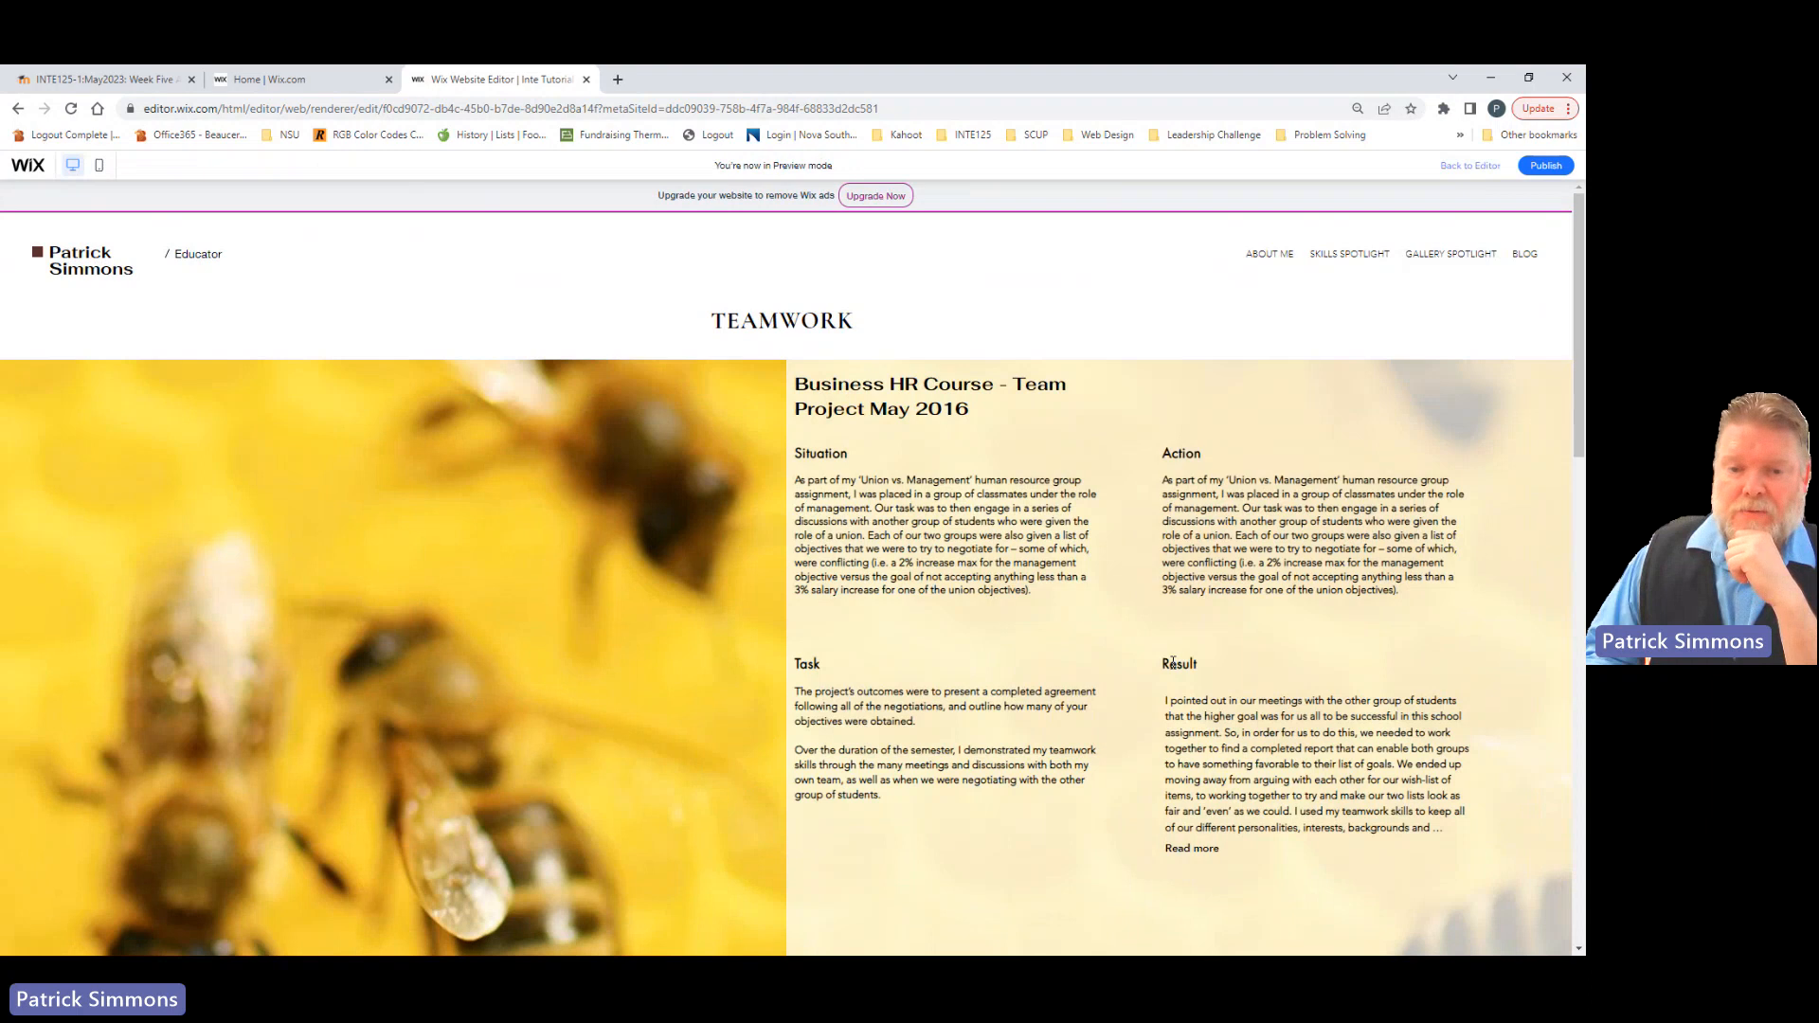
{"action": "left_click", "coordinate": [1184, 849]}
{"action": "scroll", "coordinate": [1181, 858], "scroll_direction": "down", "scroll_amount": 3}
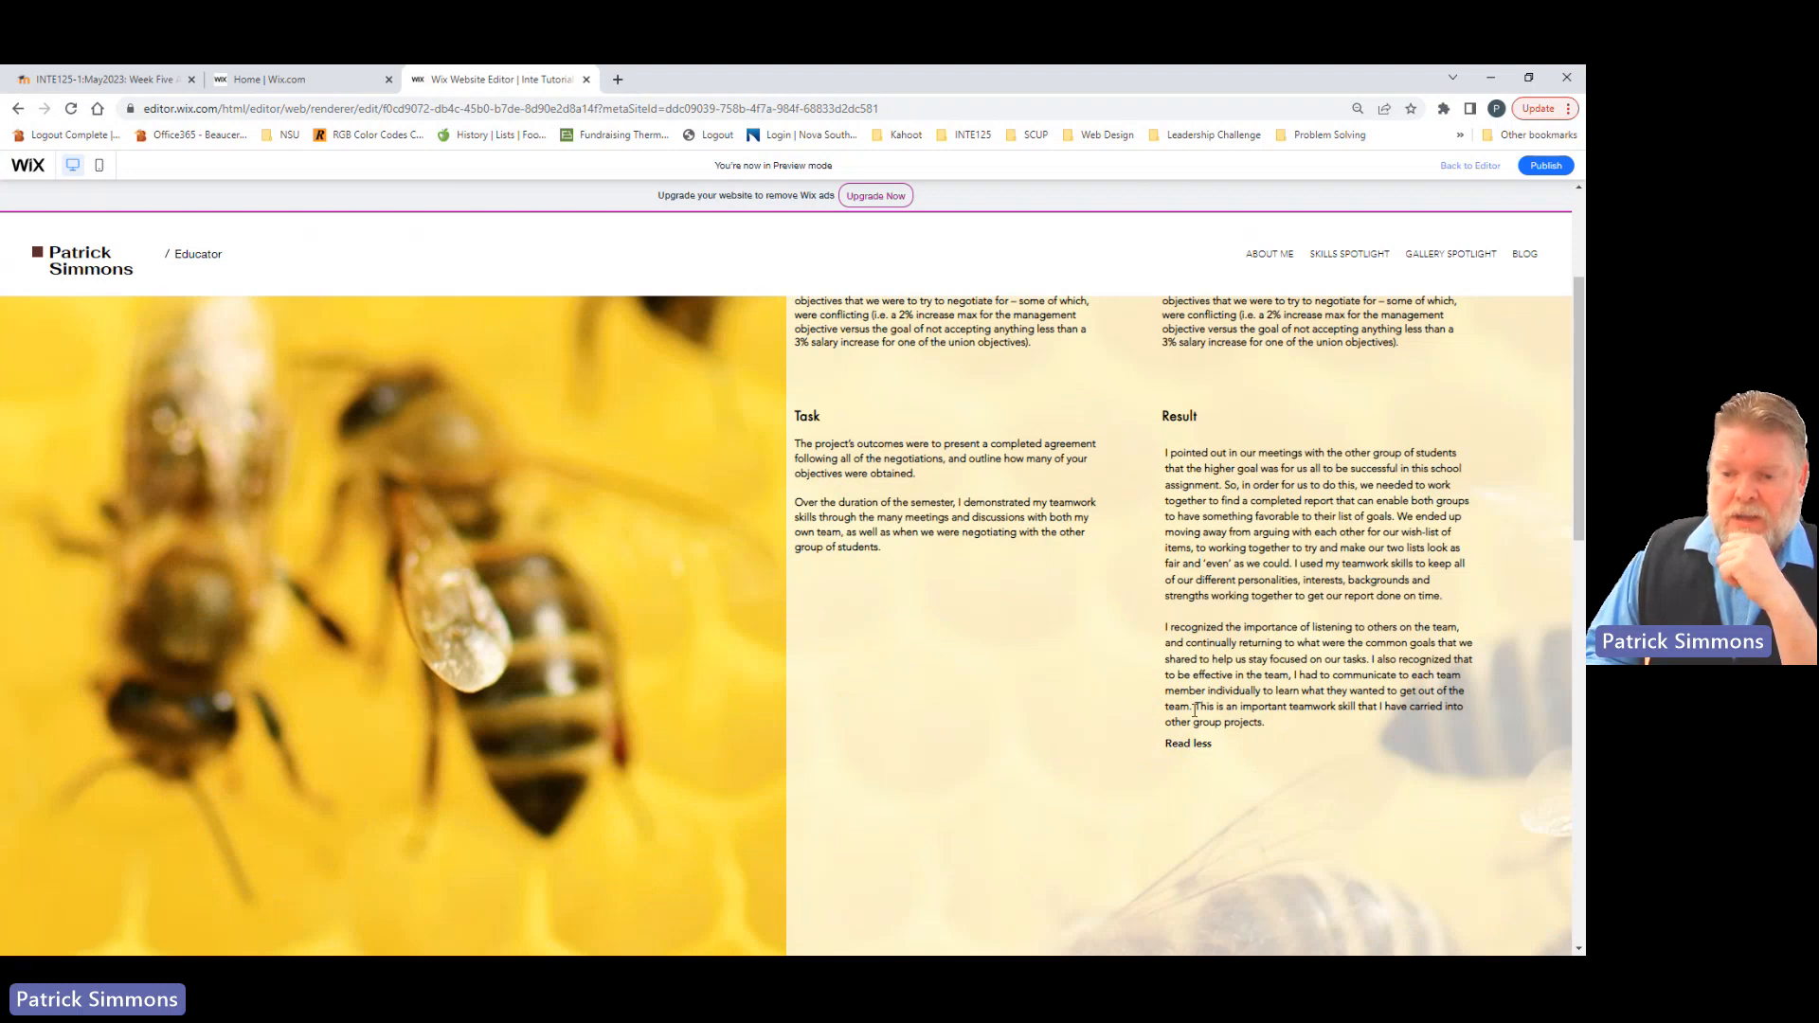
{"action": "left_click", "coordinate": [1186, 744]}
{"action": "scroll", "coordinate": [1089, 731], "scroll_direction": "up", "scroll_amount": 3}
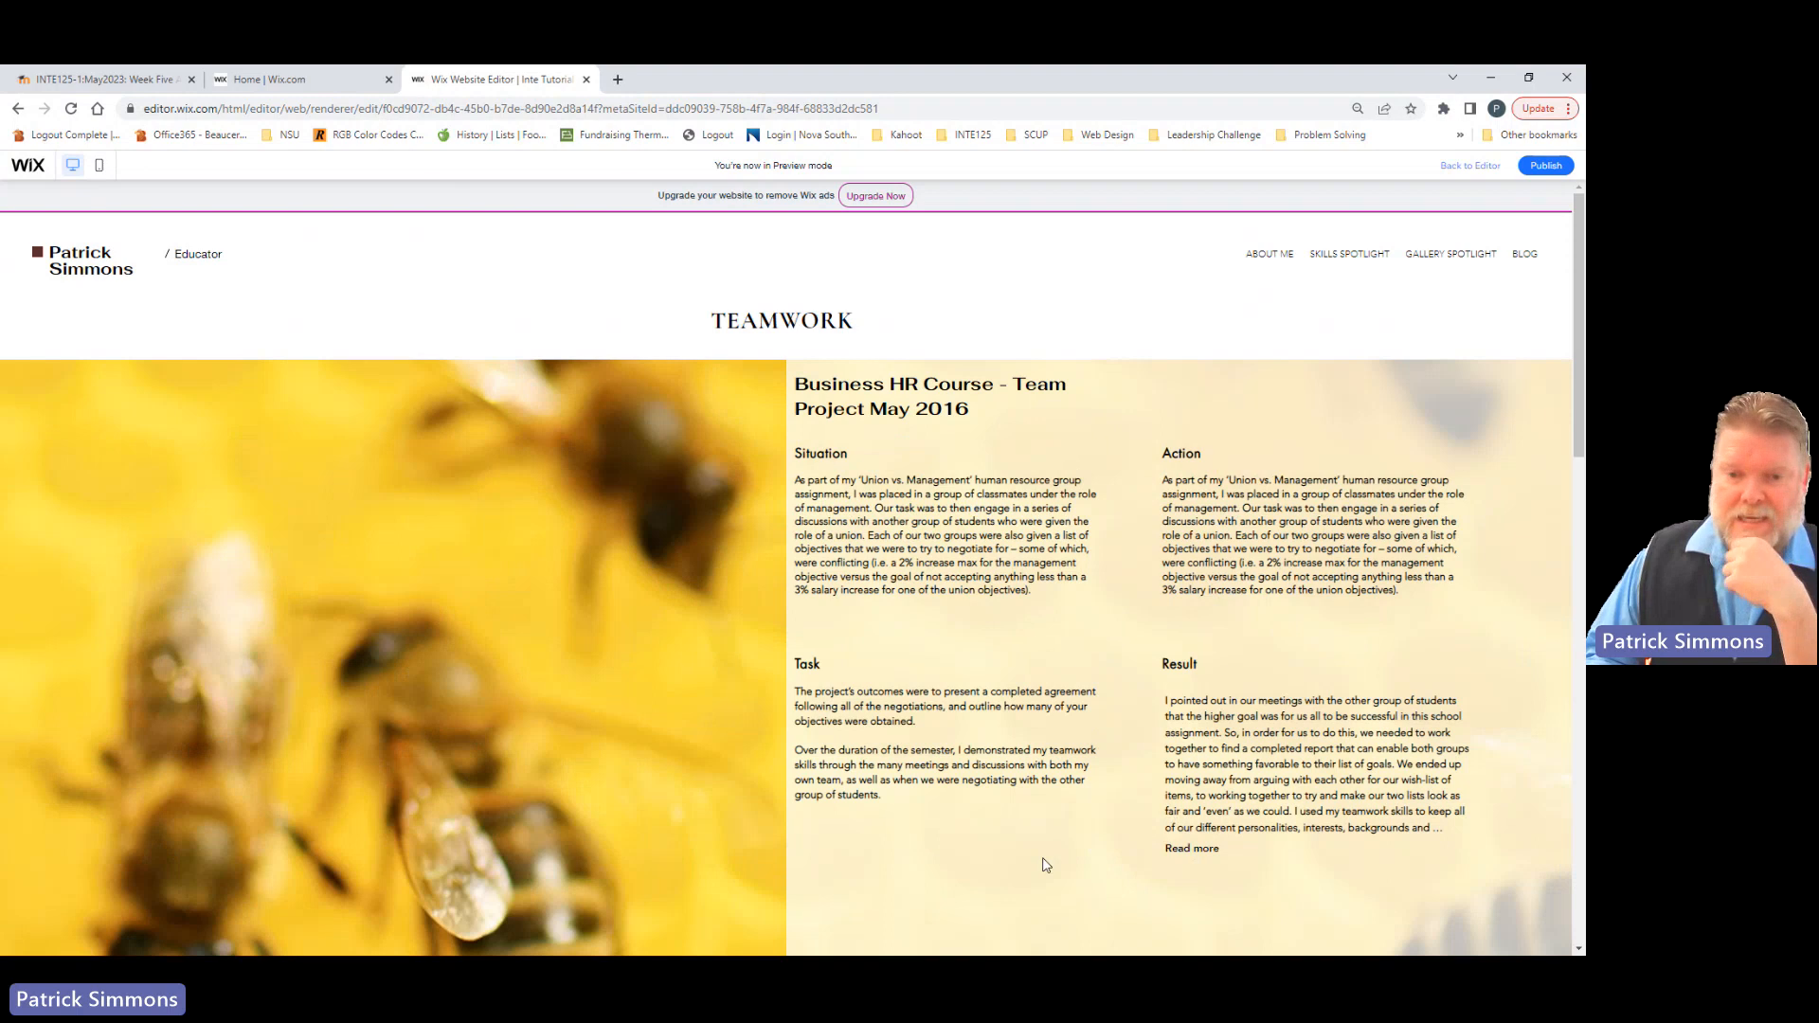
{"action": "left_click", "coordinate": [1459, 169]}
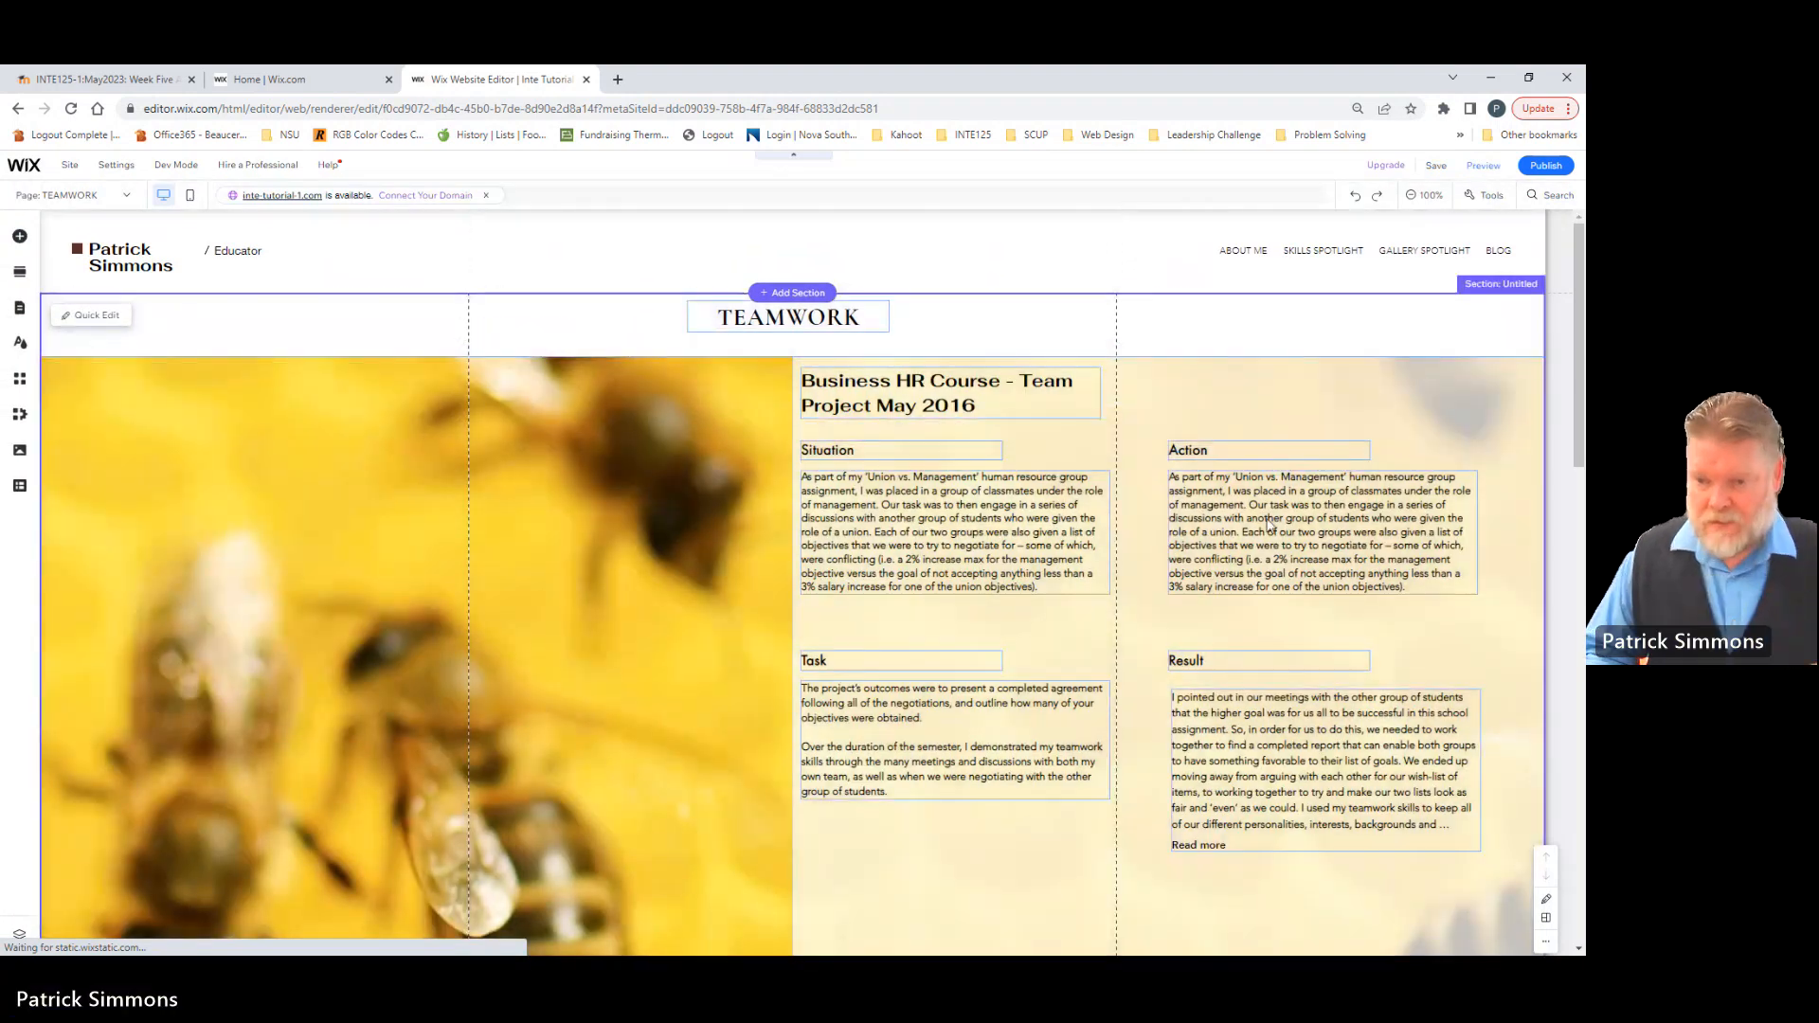
Step: Replace the plain text under Action with a duplicate of the collapsible Result text box, aligned below the Action heading
{"action": "left_click", "coordinate": [1269, 527]}
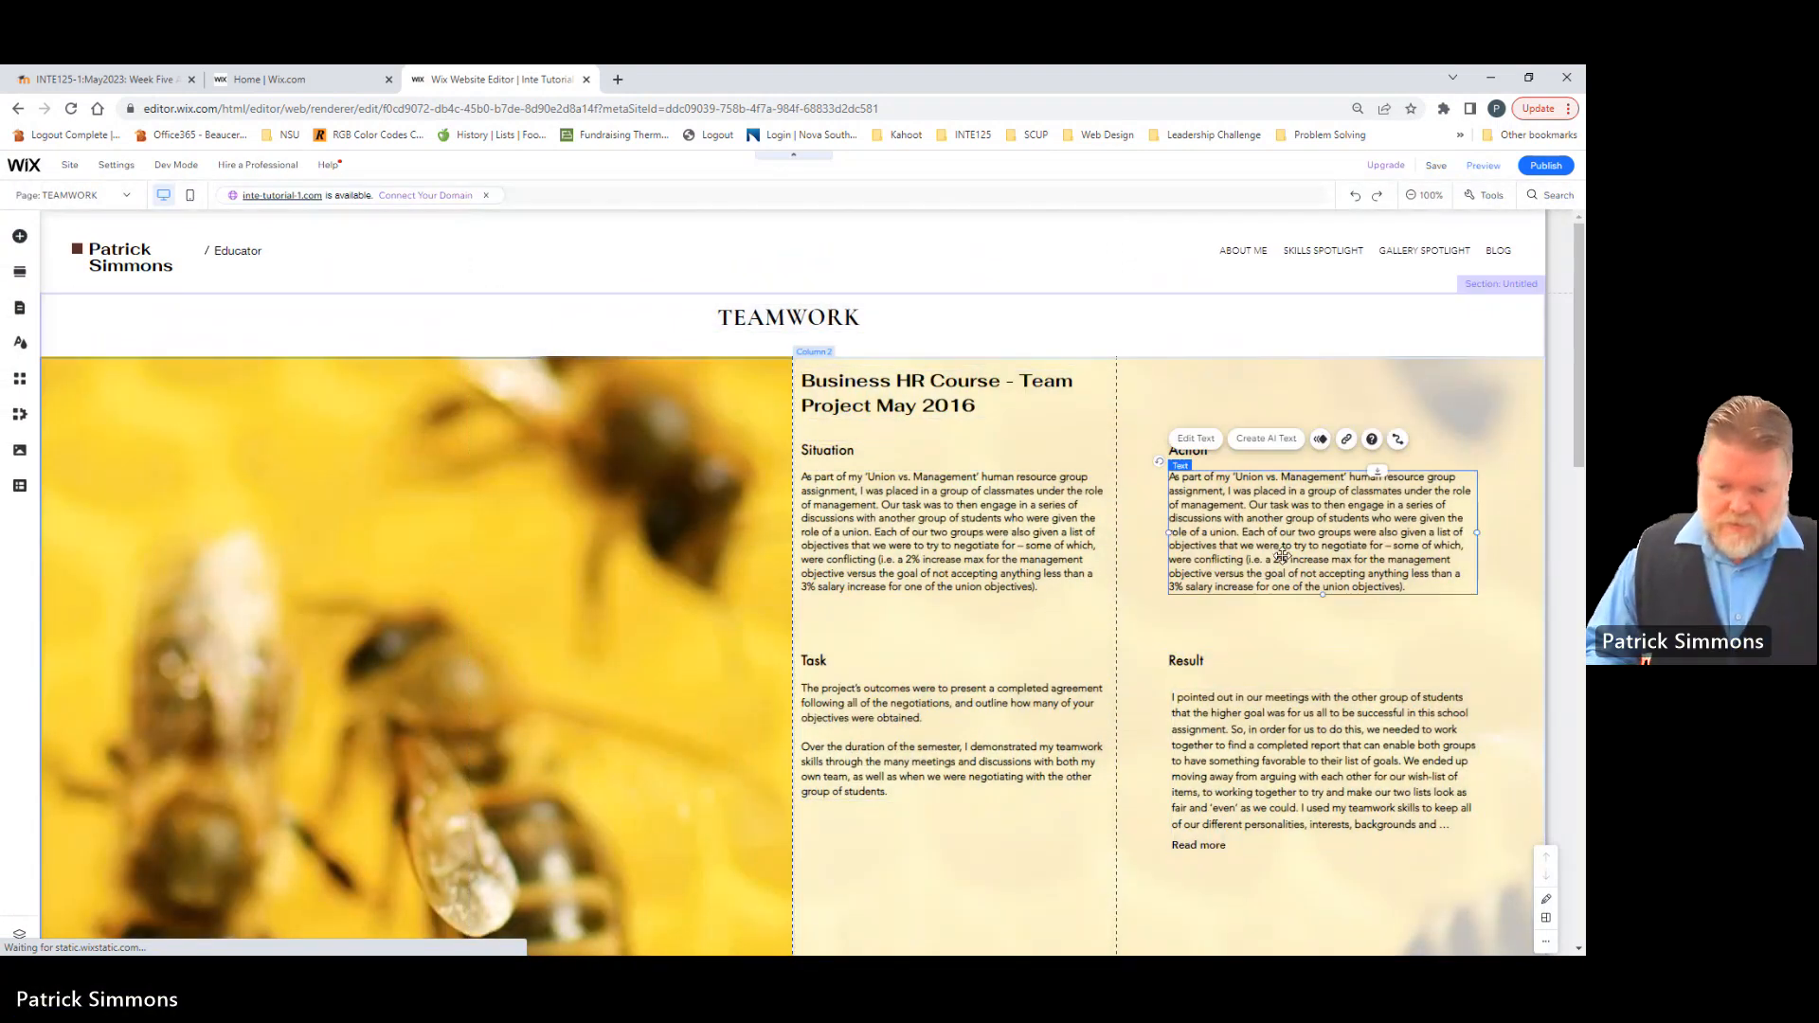
{"action": "key", "text": "Delete"}
{"action": "left_click", "coordinate": [1250, 718]}
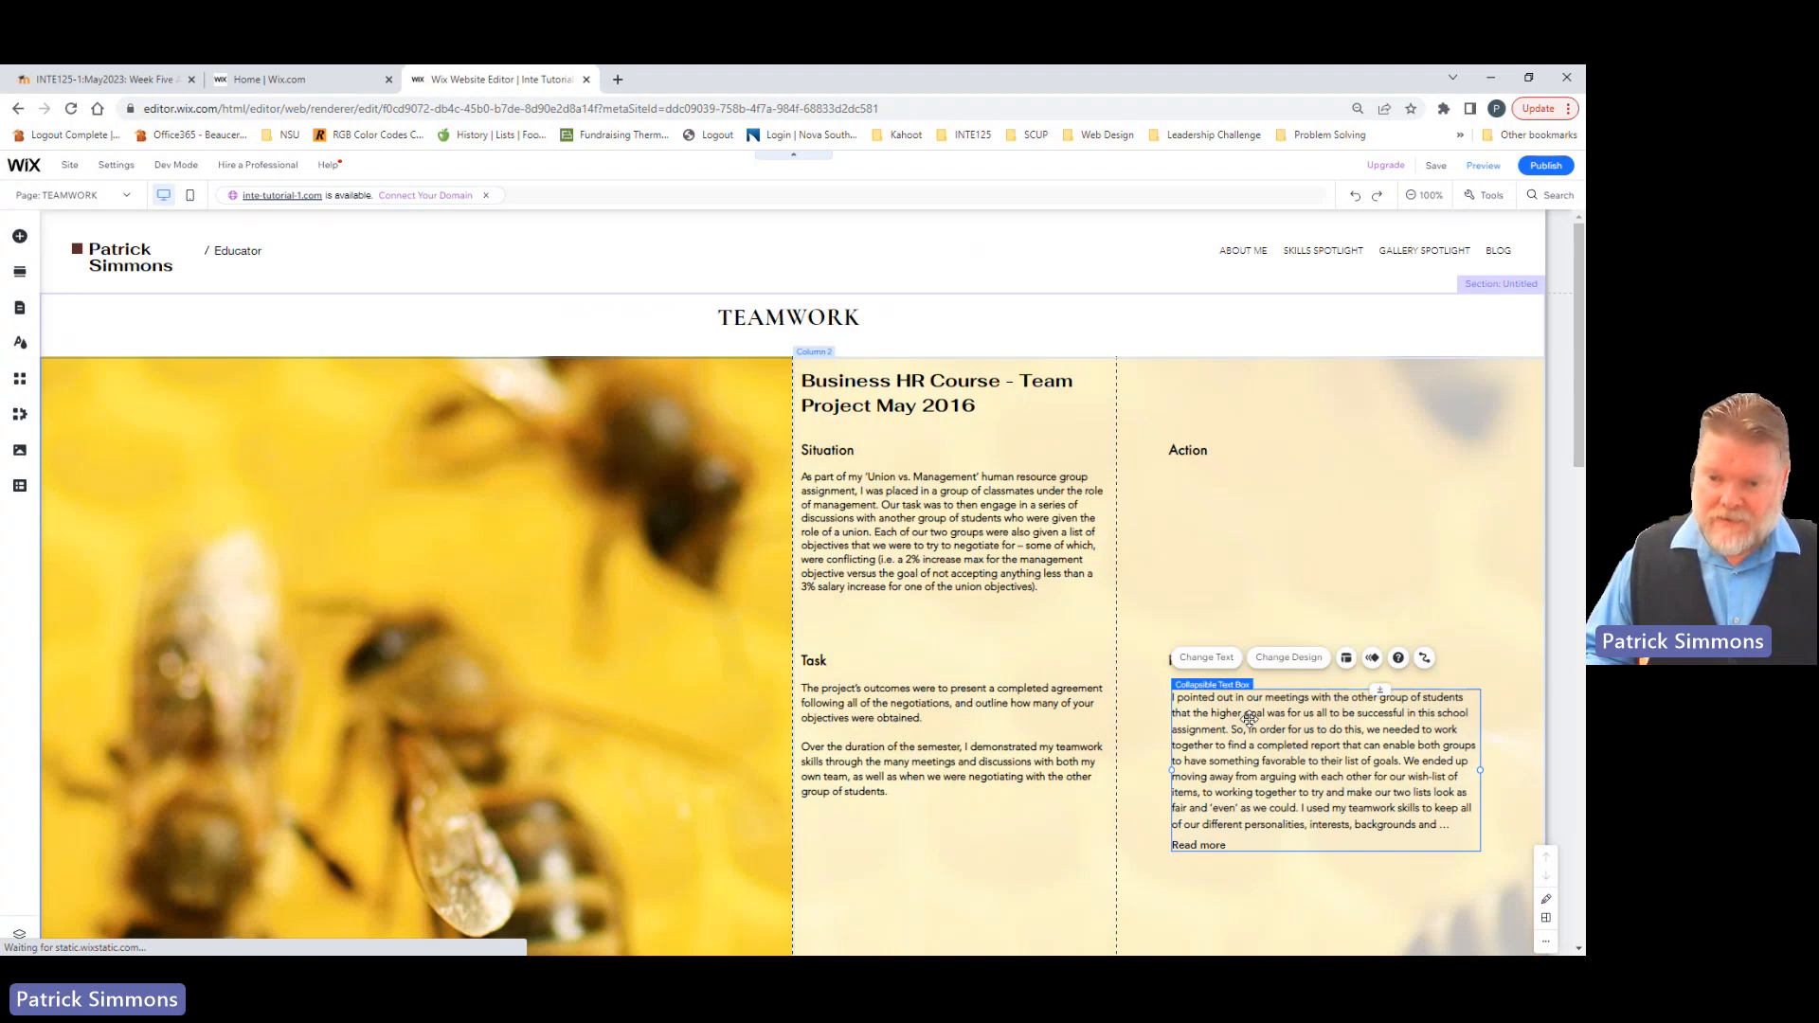
{"action": "key", "text": "ctrl+v"}
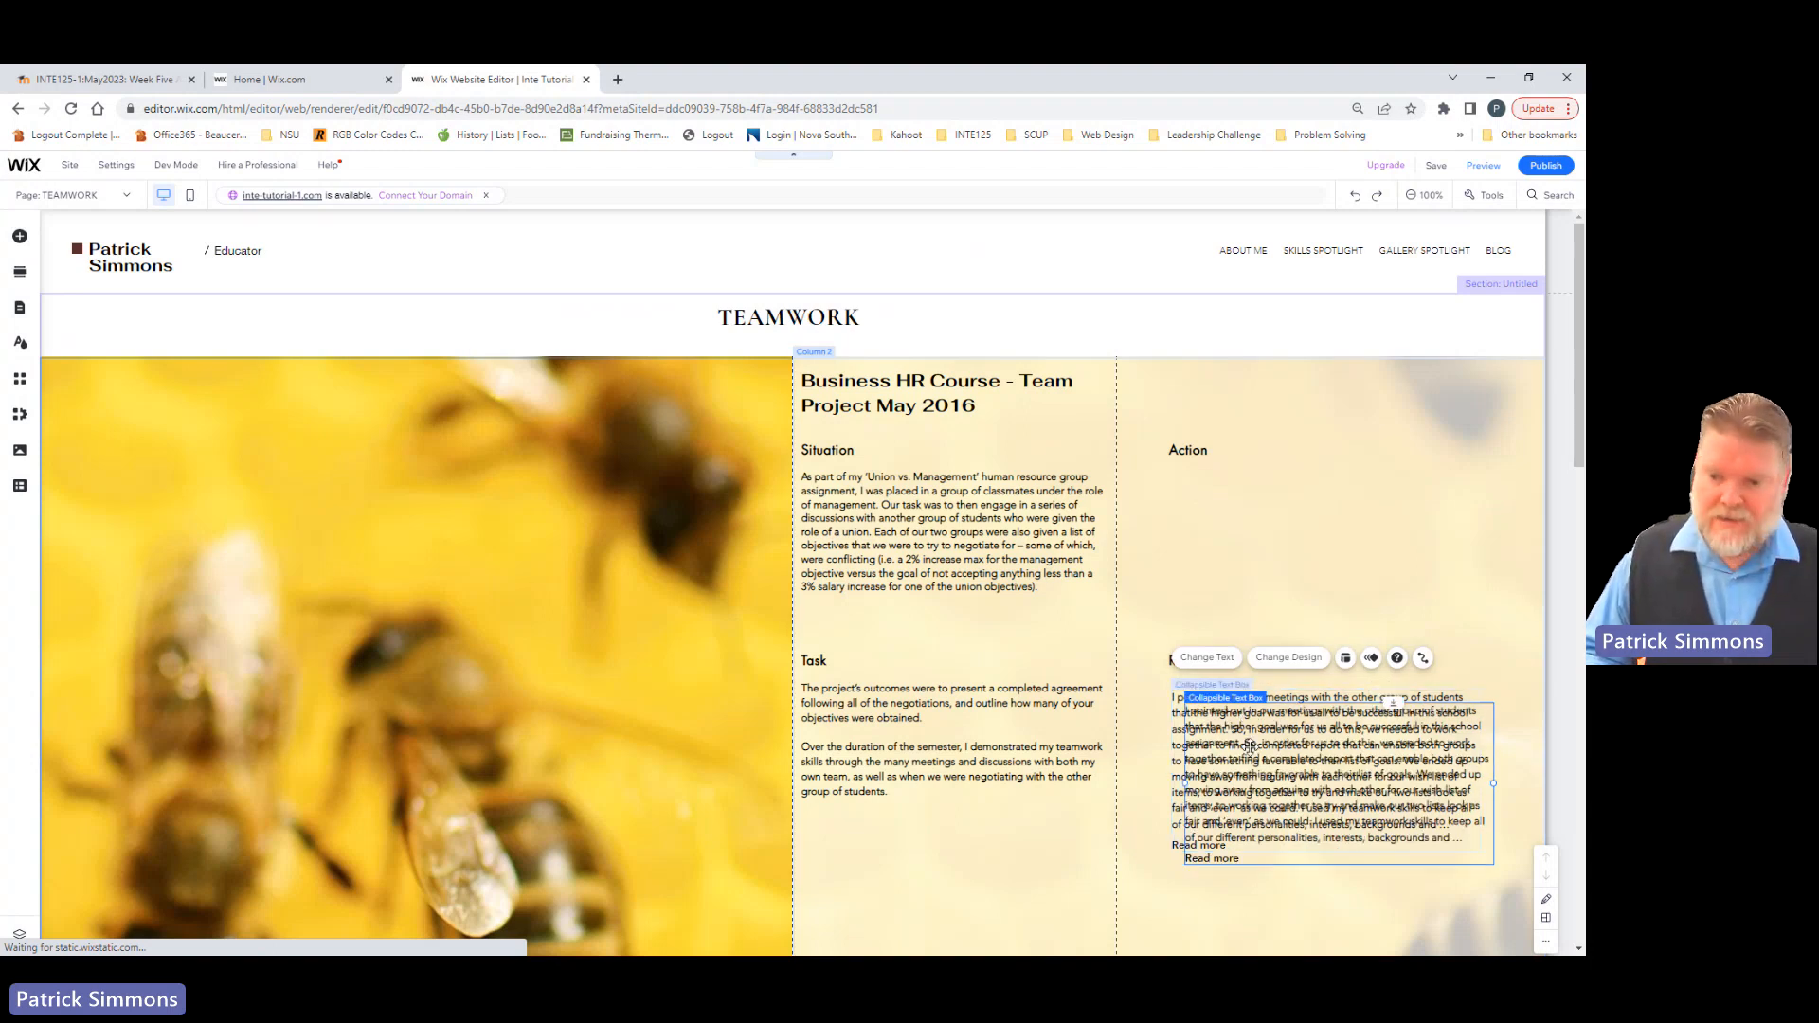
{"action": "left_click_drag", "start_coordinate": [1251, 762], "coordinate": [1222, 537]}
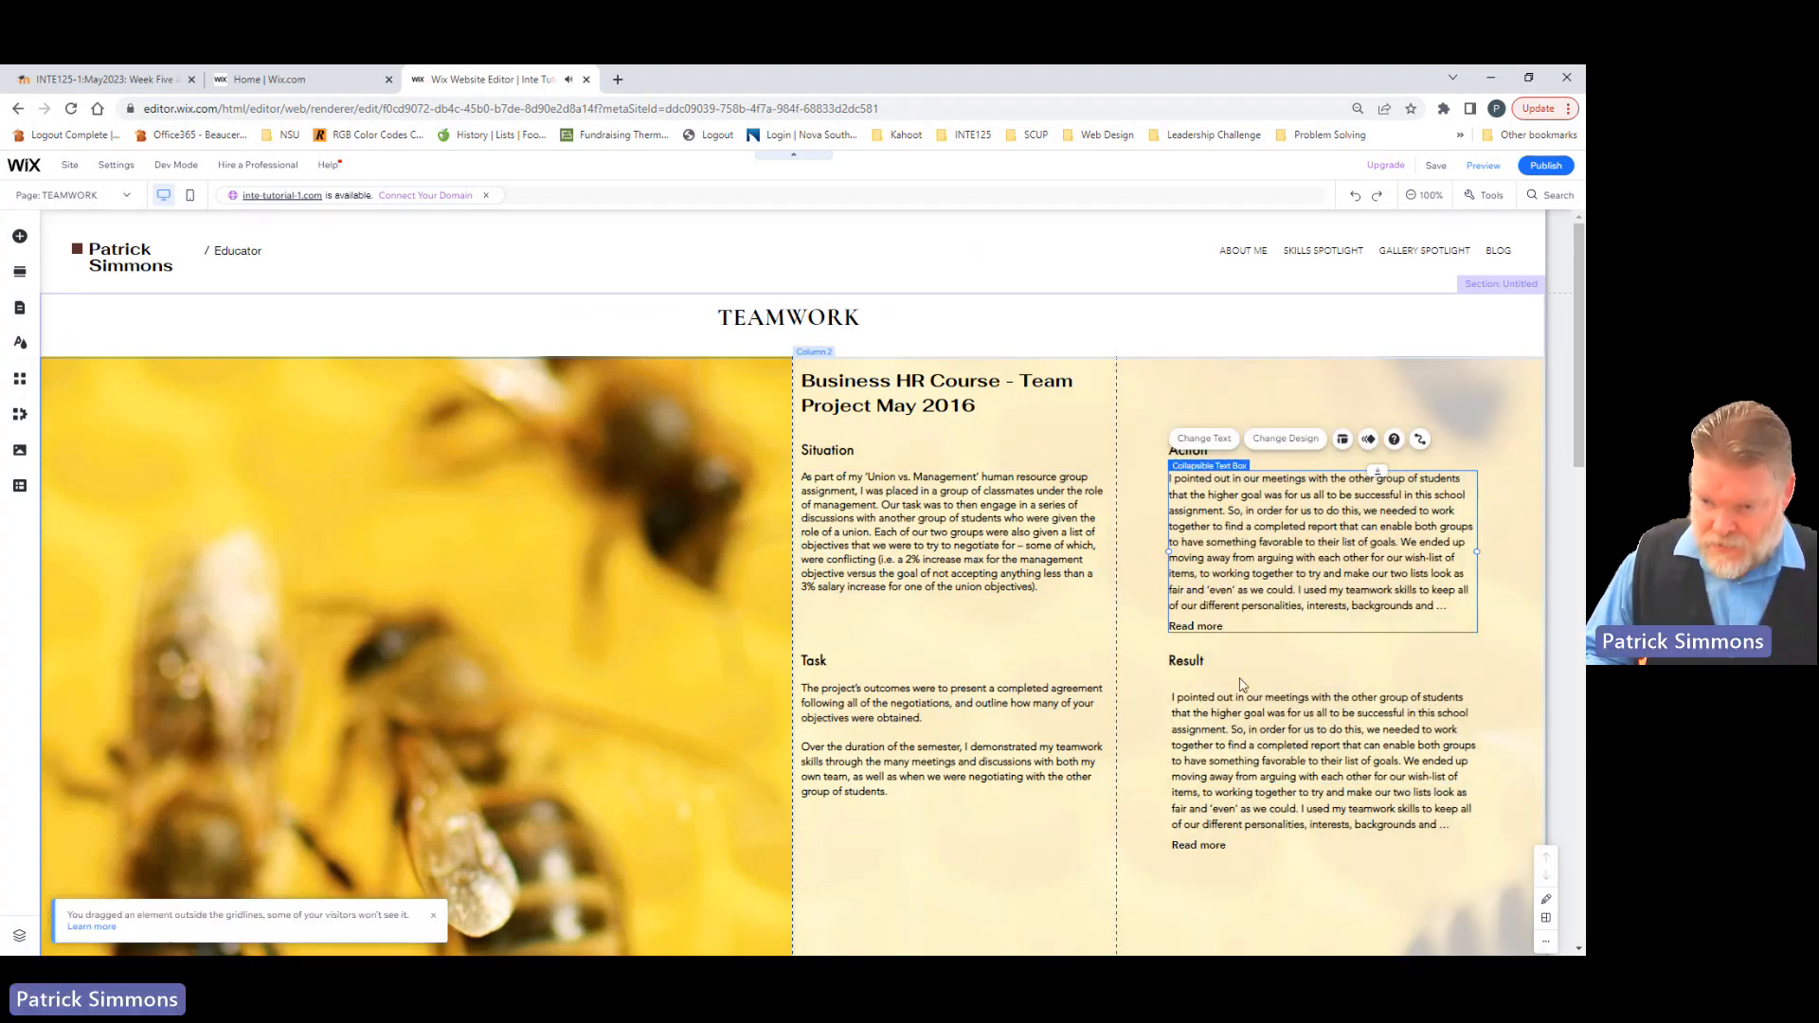
Step: Replace the Action collapsible box's text with the copied text beginning "We first met as a management group to look at all of the goals"
{"action": "left_click", "coordinate": [1220, 536]}
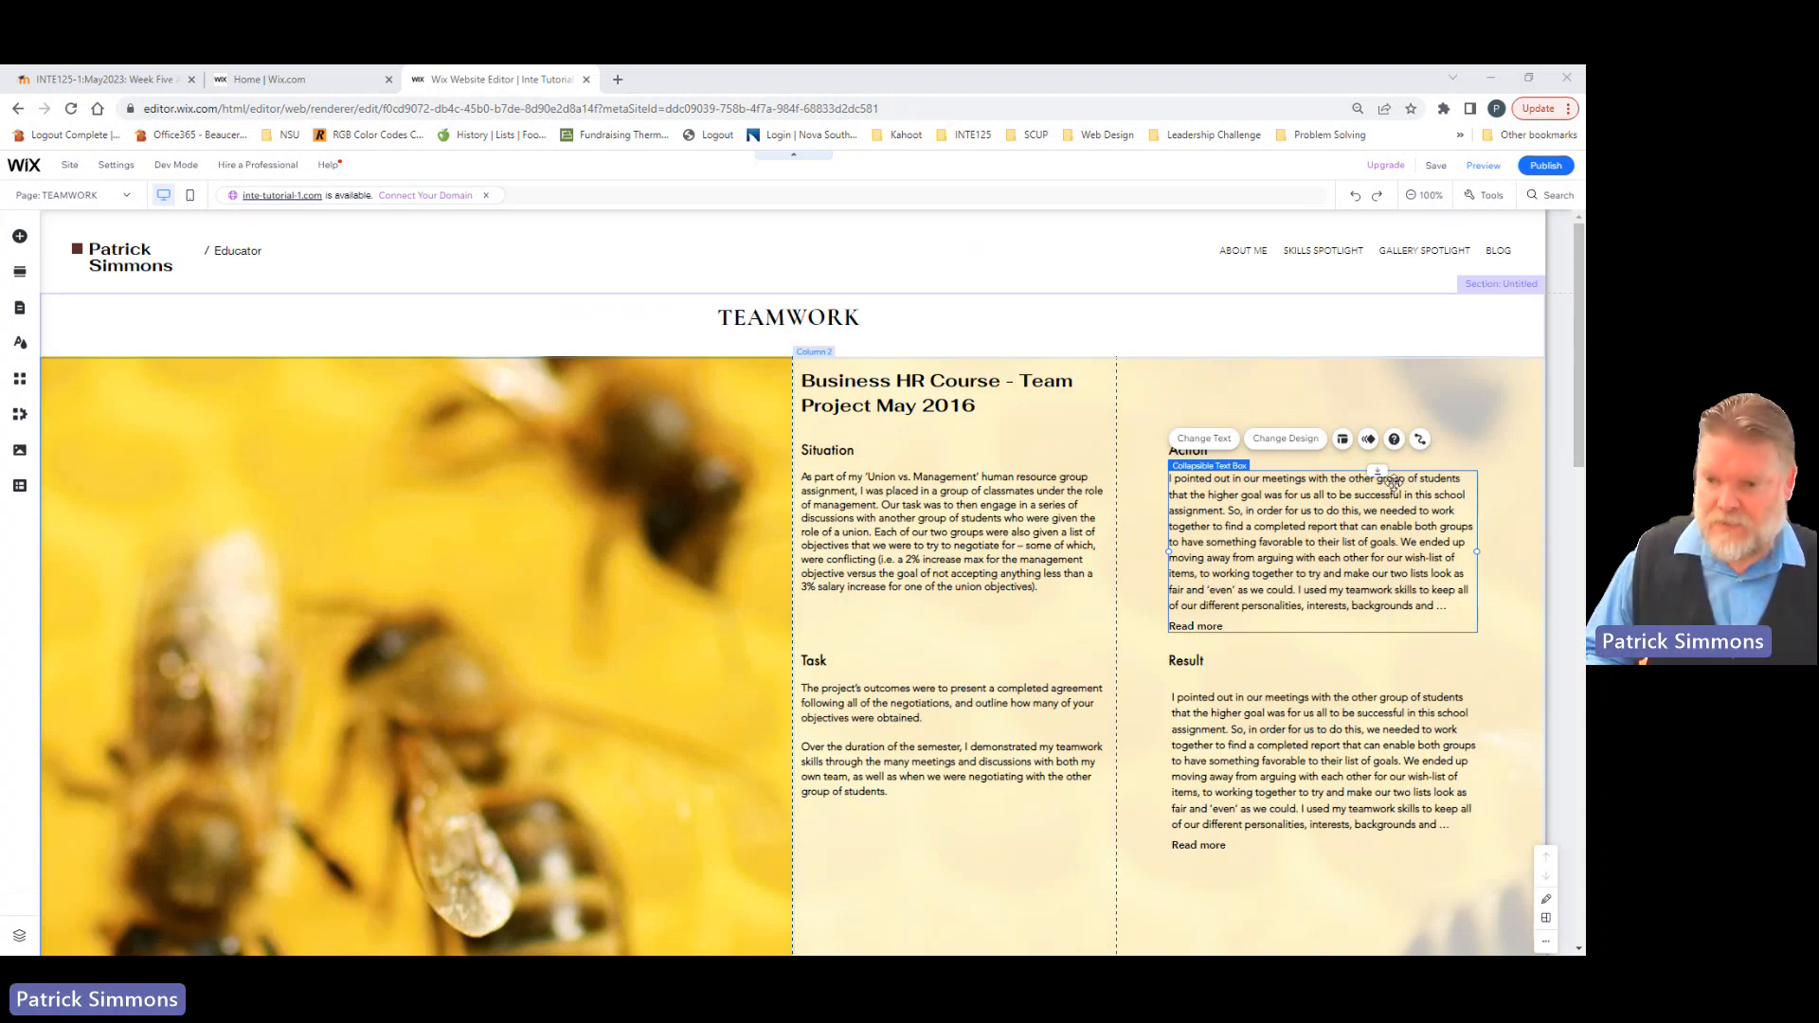
{"action": "left_click", "coordinate": [1328, 513]}
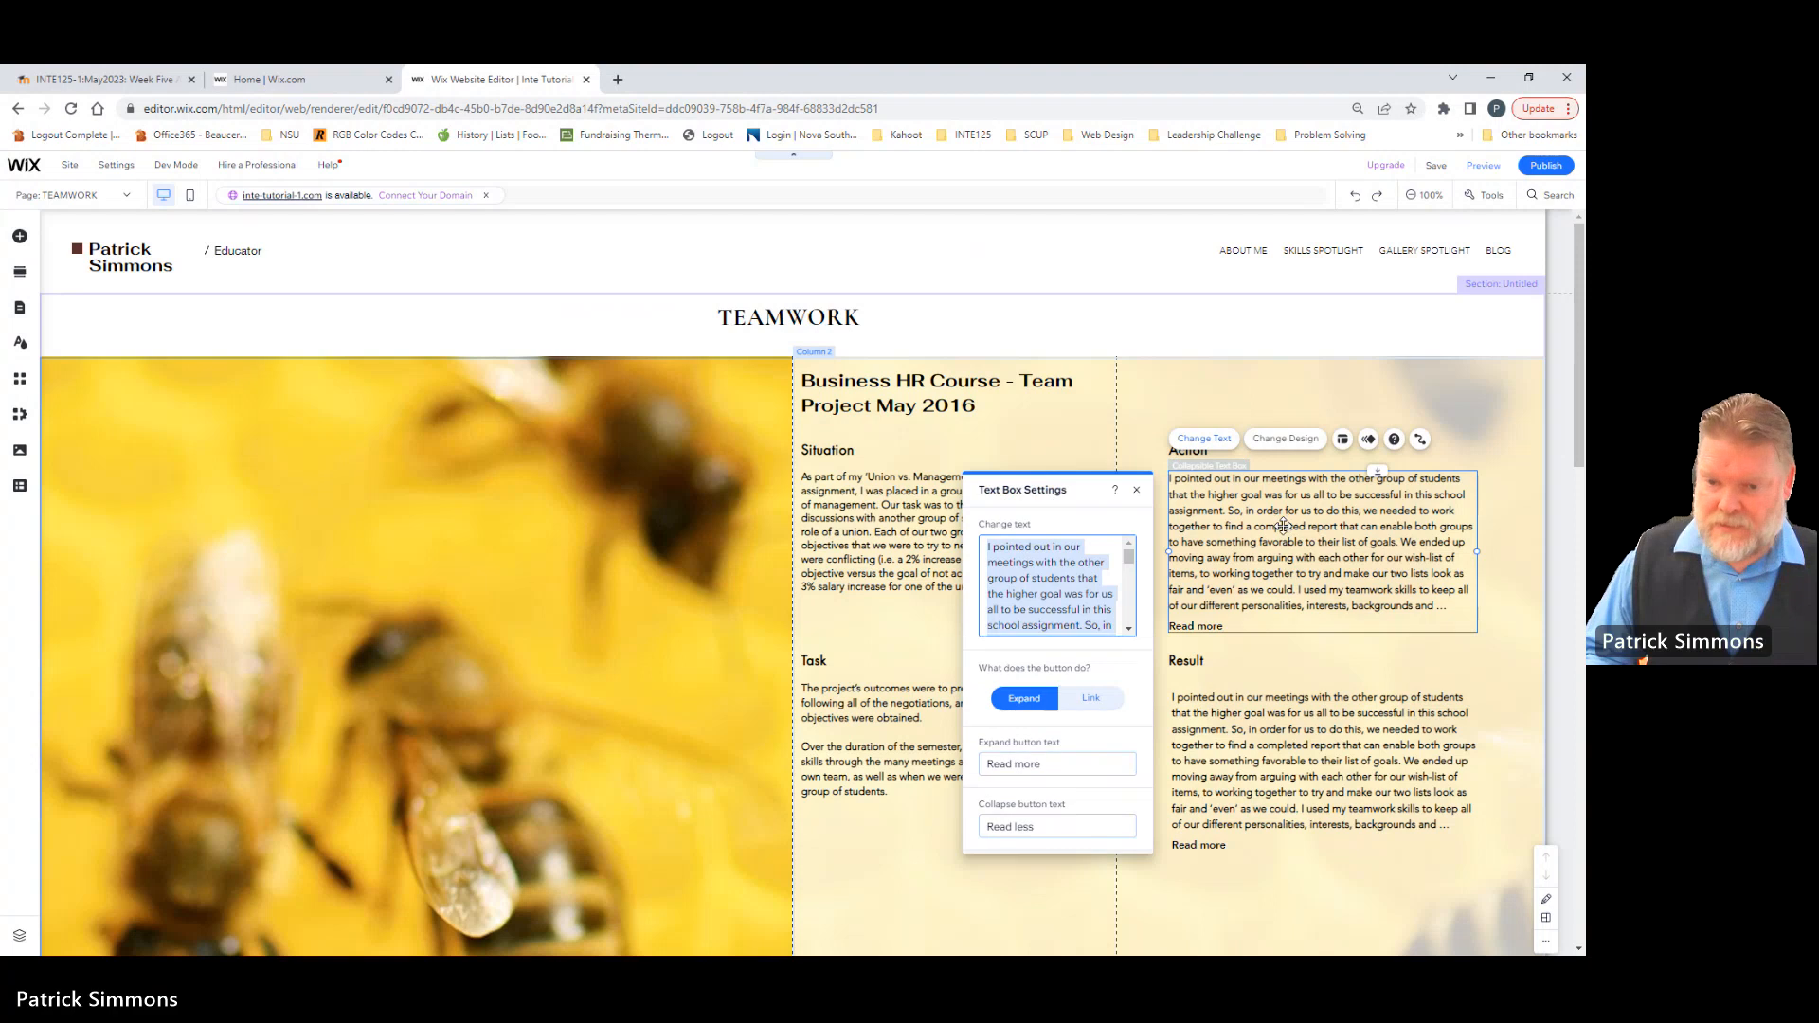
{"action": "key", "text": "BackSpace"}
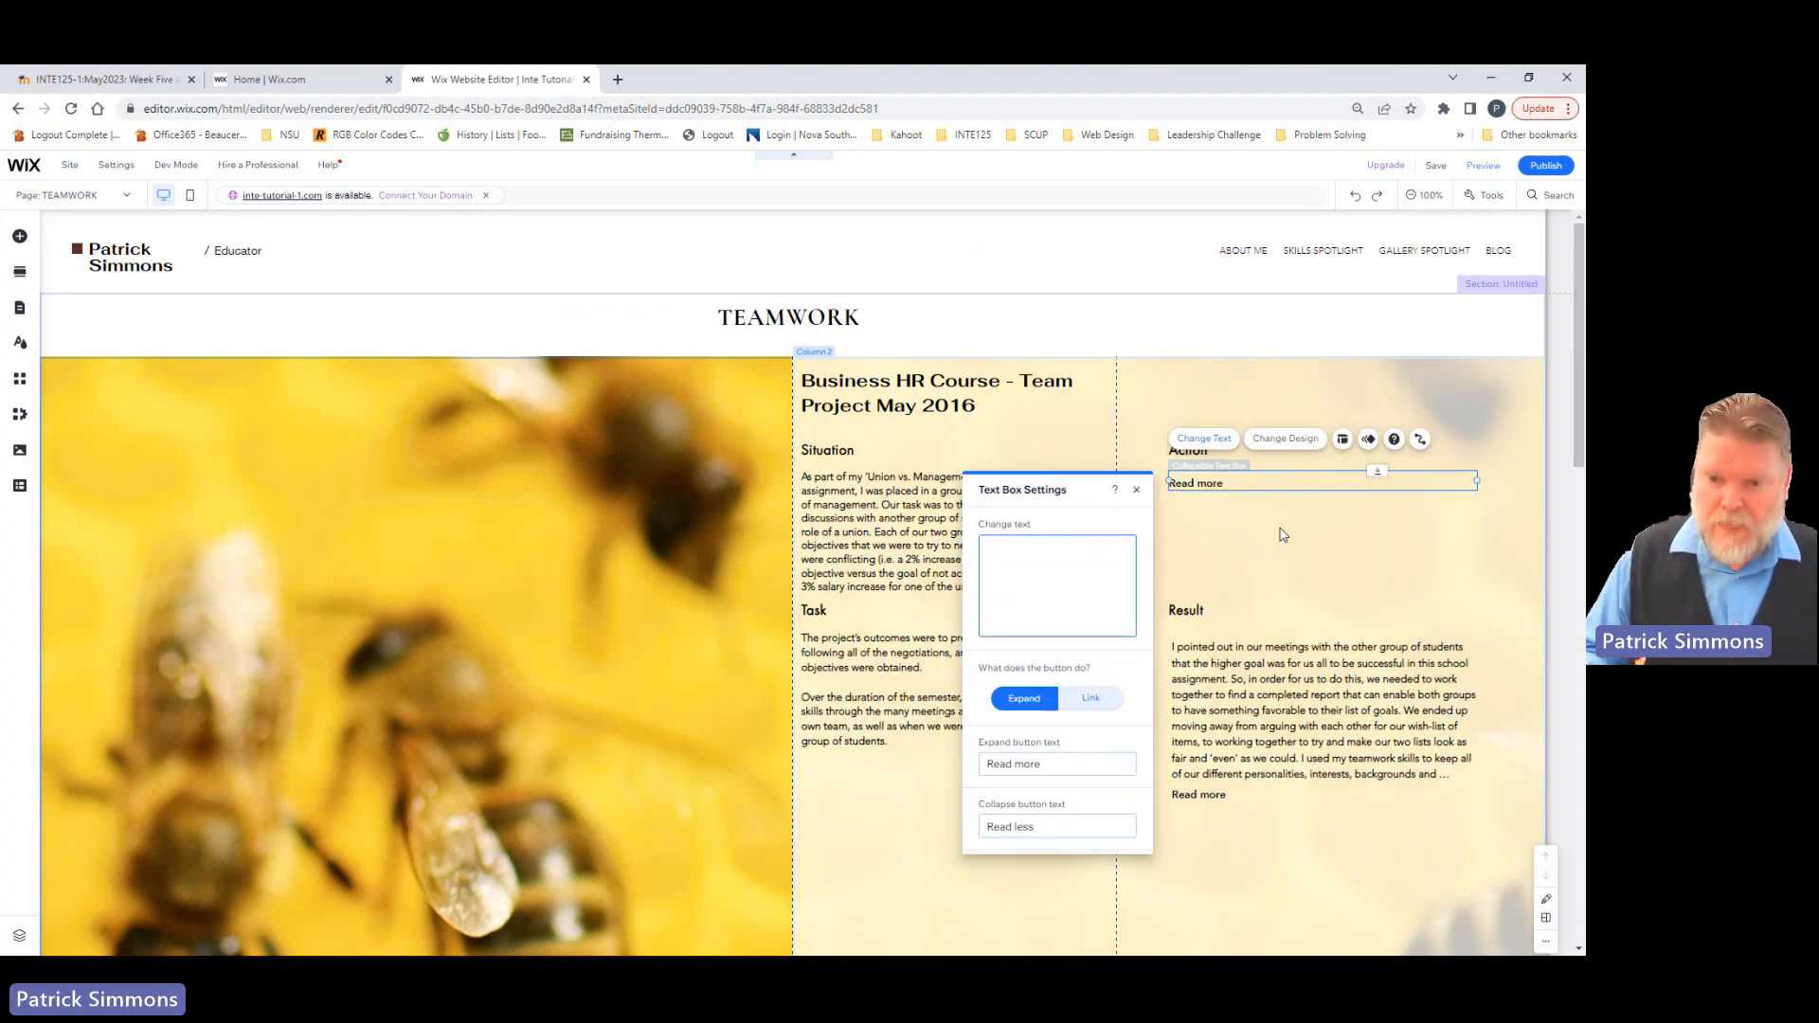
{"action": "key", "text": "ctrl+v"}
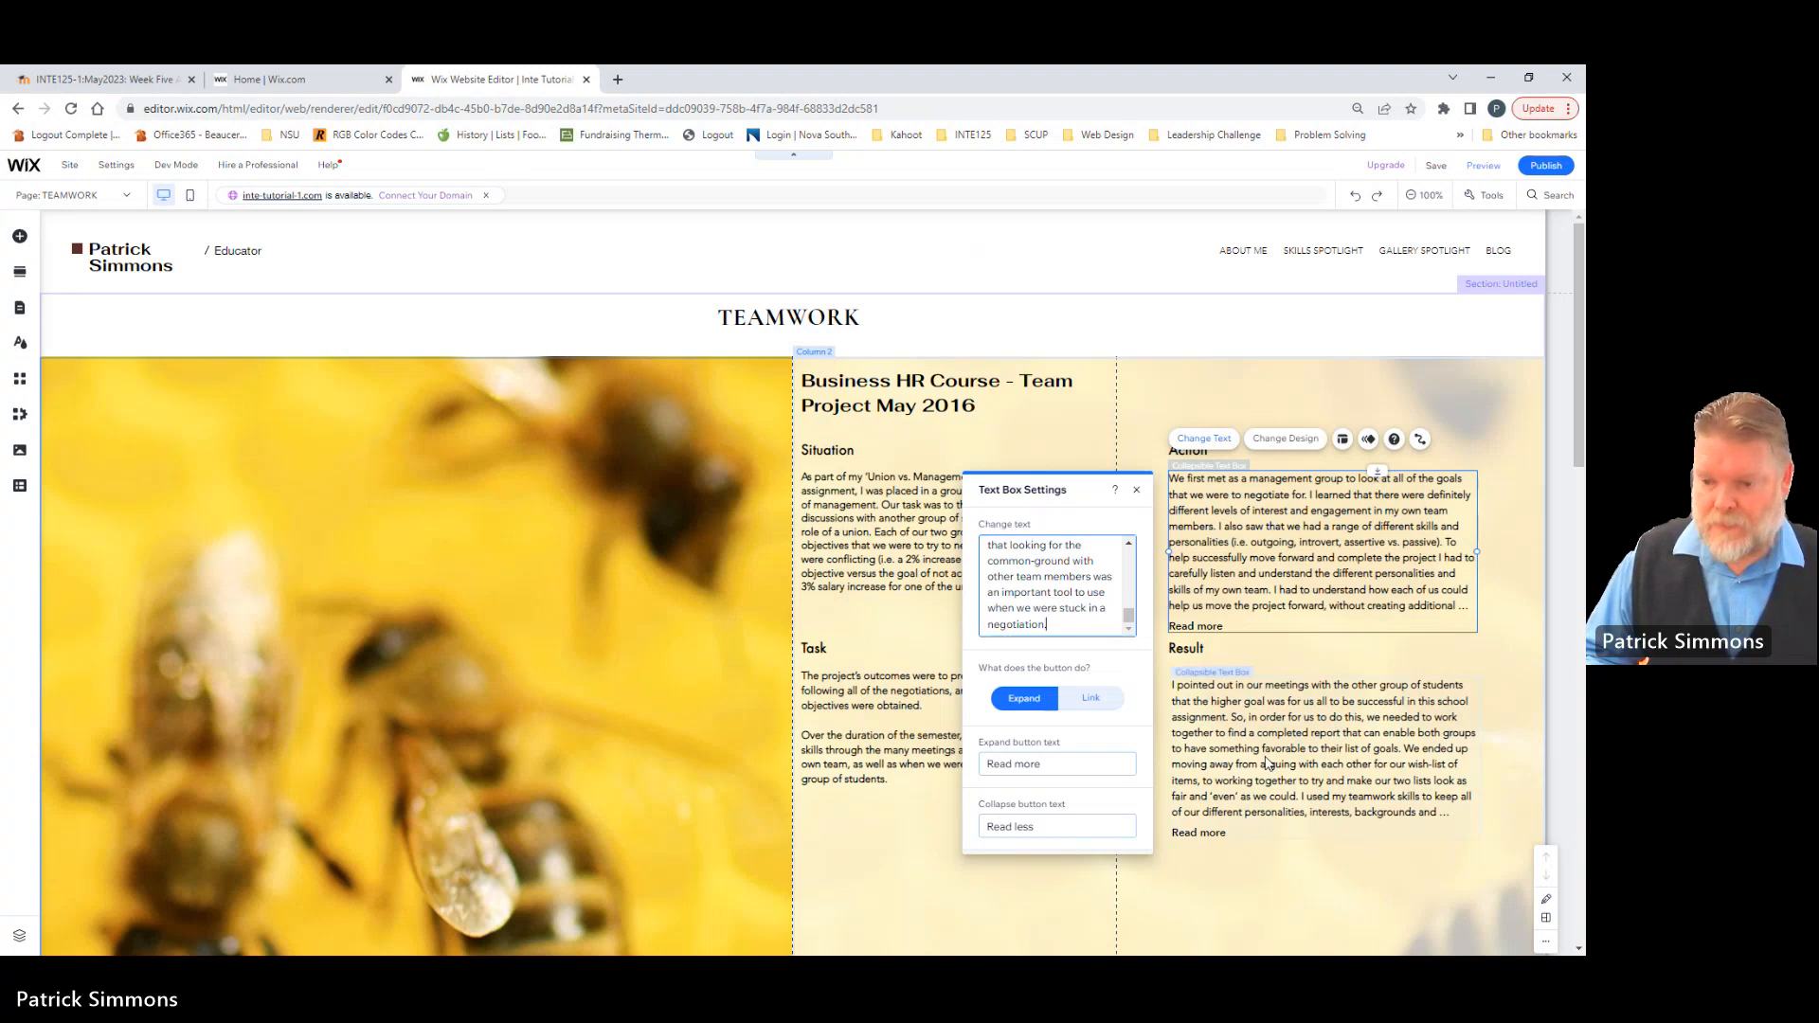
{"action": "left_click", "coordinate": [1137, 492]}
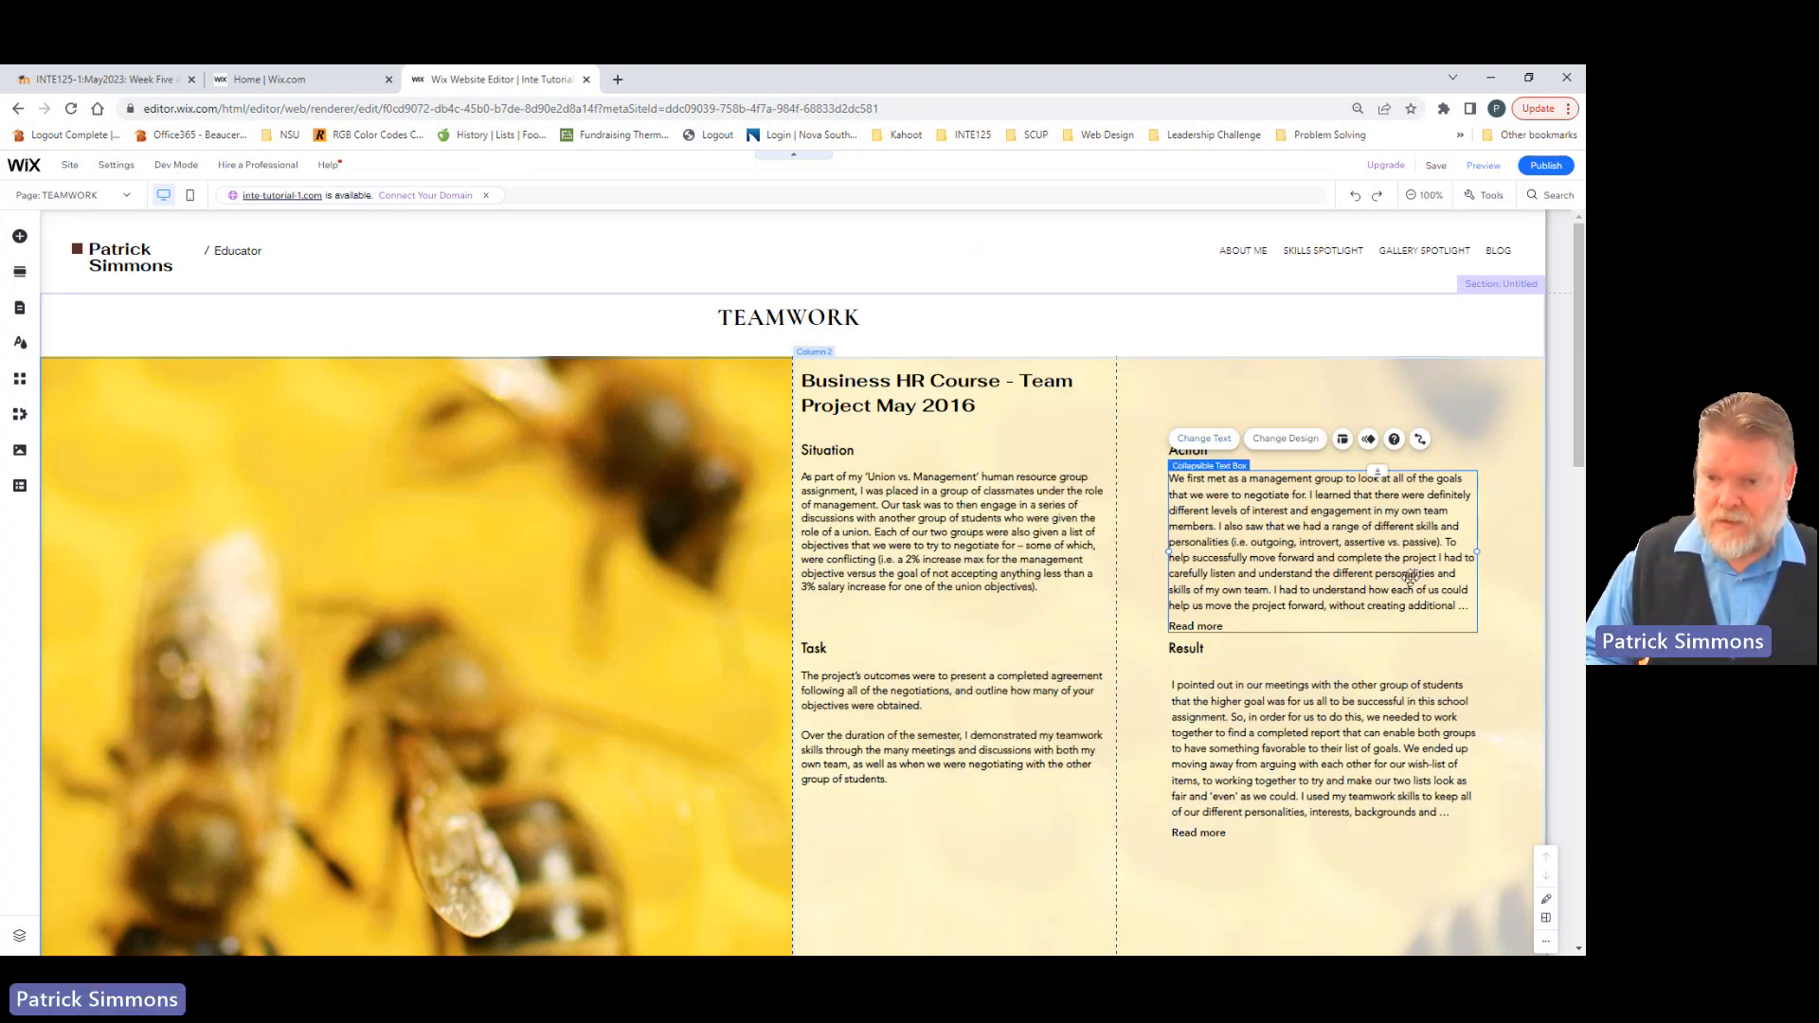
Step: Compare the theme, font and size settings of the collapsible Action text with those of the Situation text
{"action": "left_click", "coordinate": [1279, 502]}
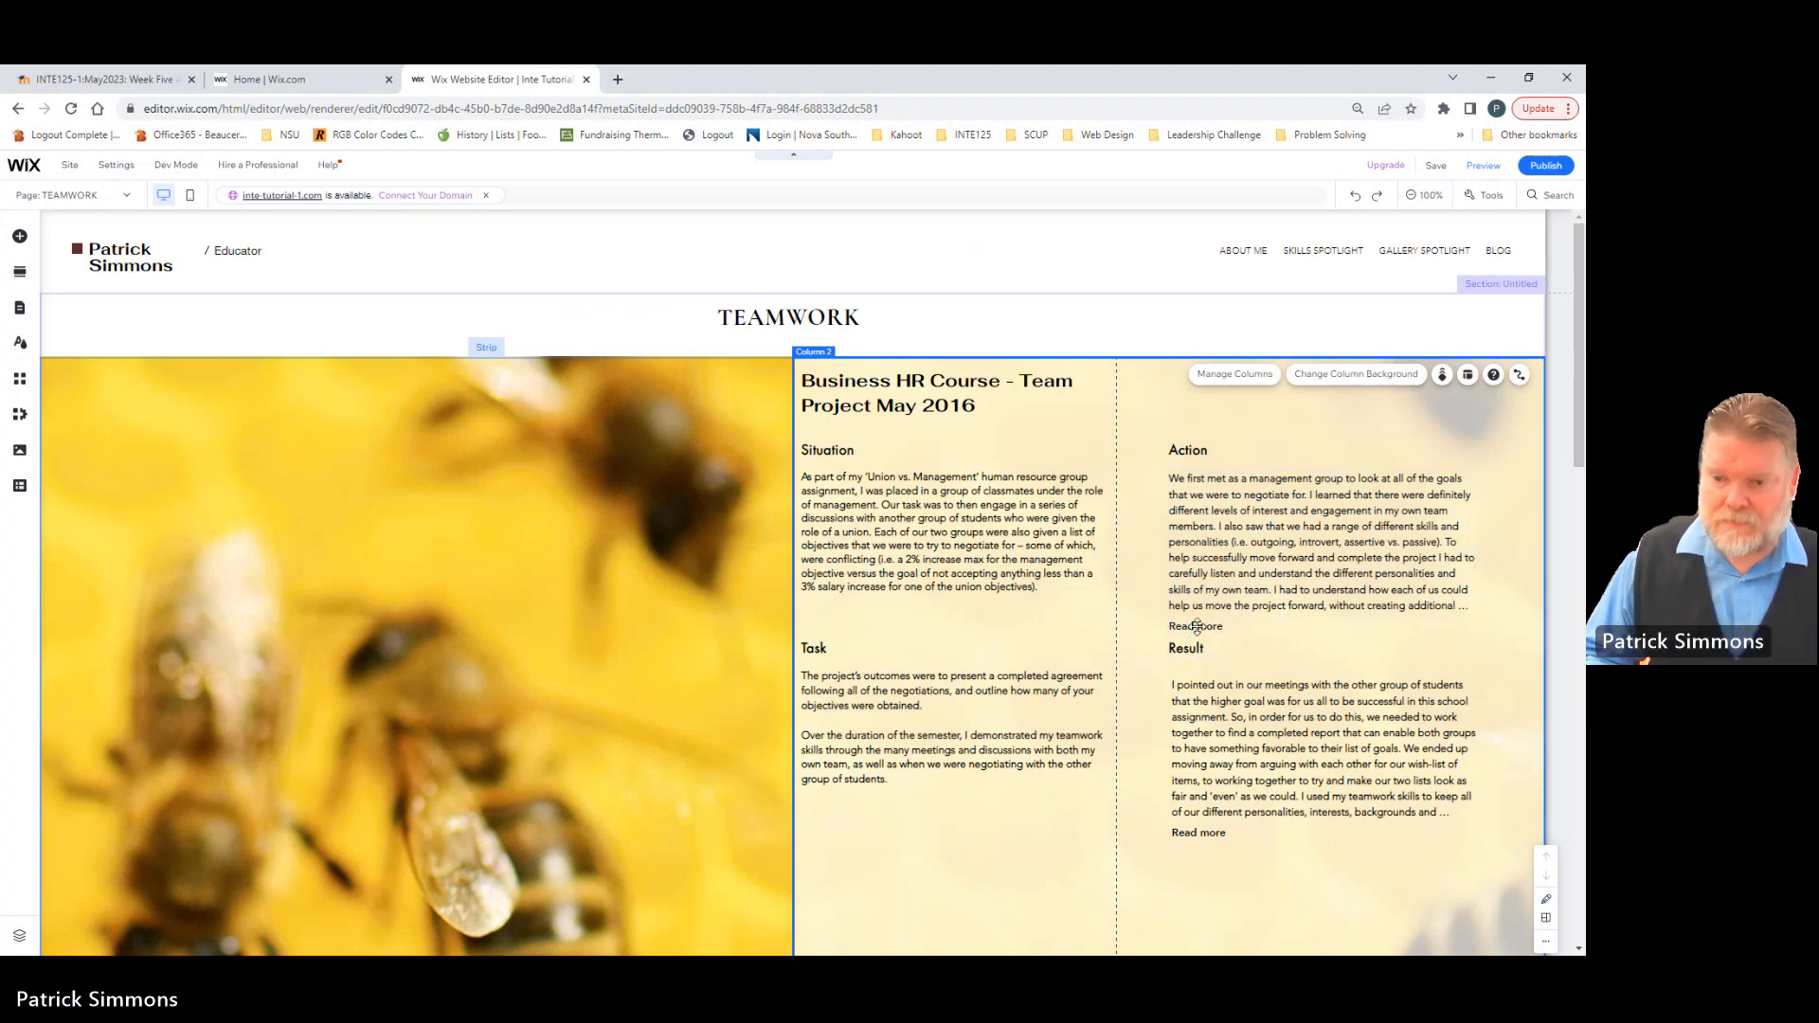
{"action": "left_click", "coordinate": [1197, 529]}
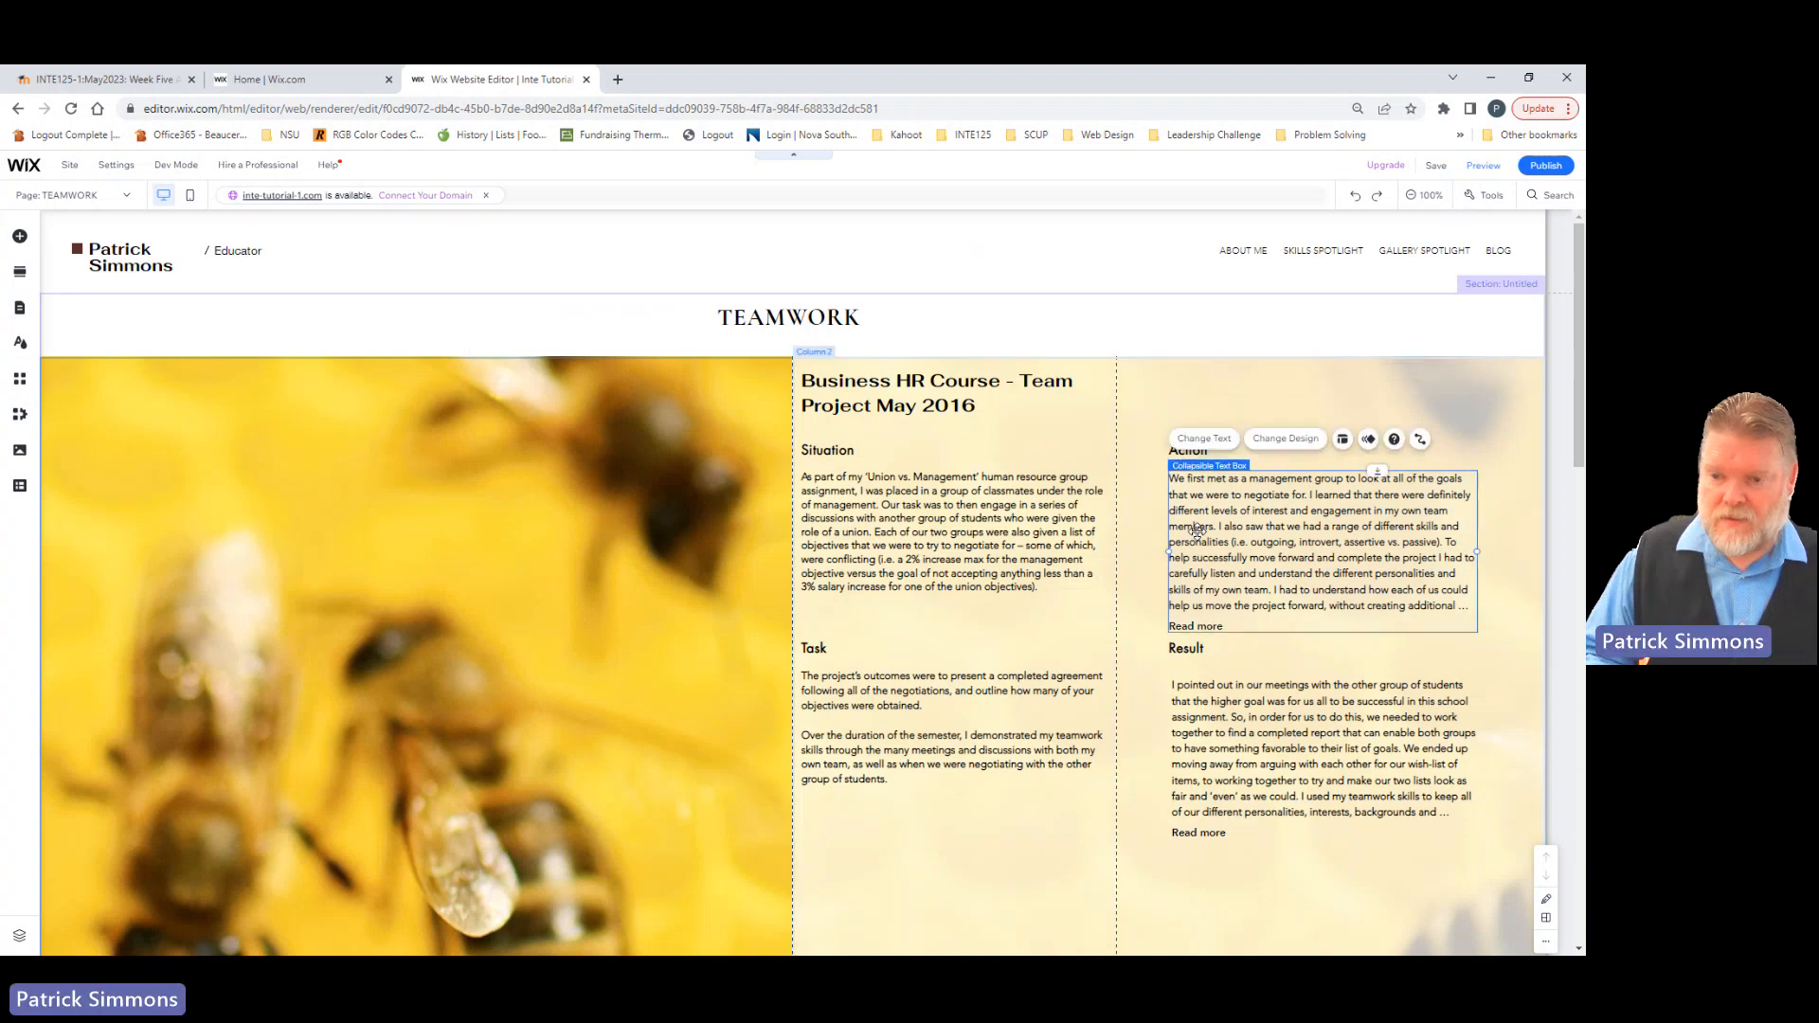
{"action": "left_click", "coordinate": [1286, 442]}
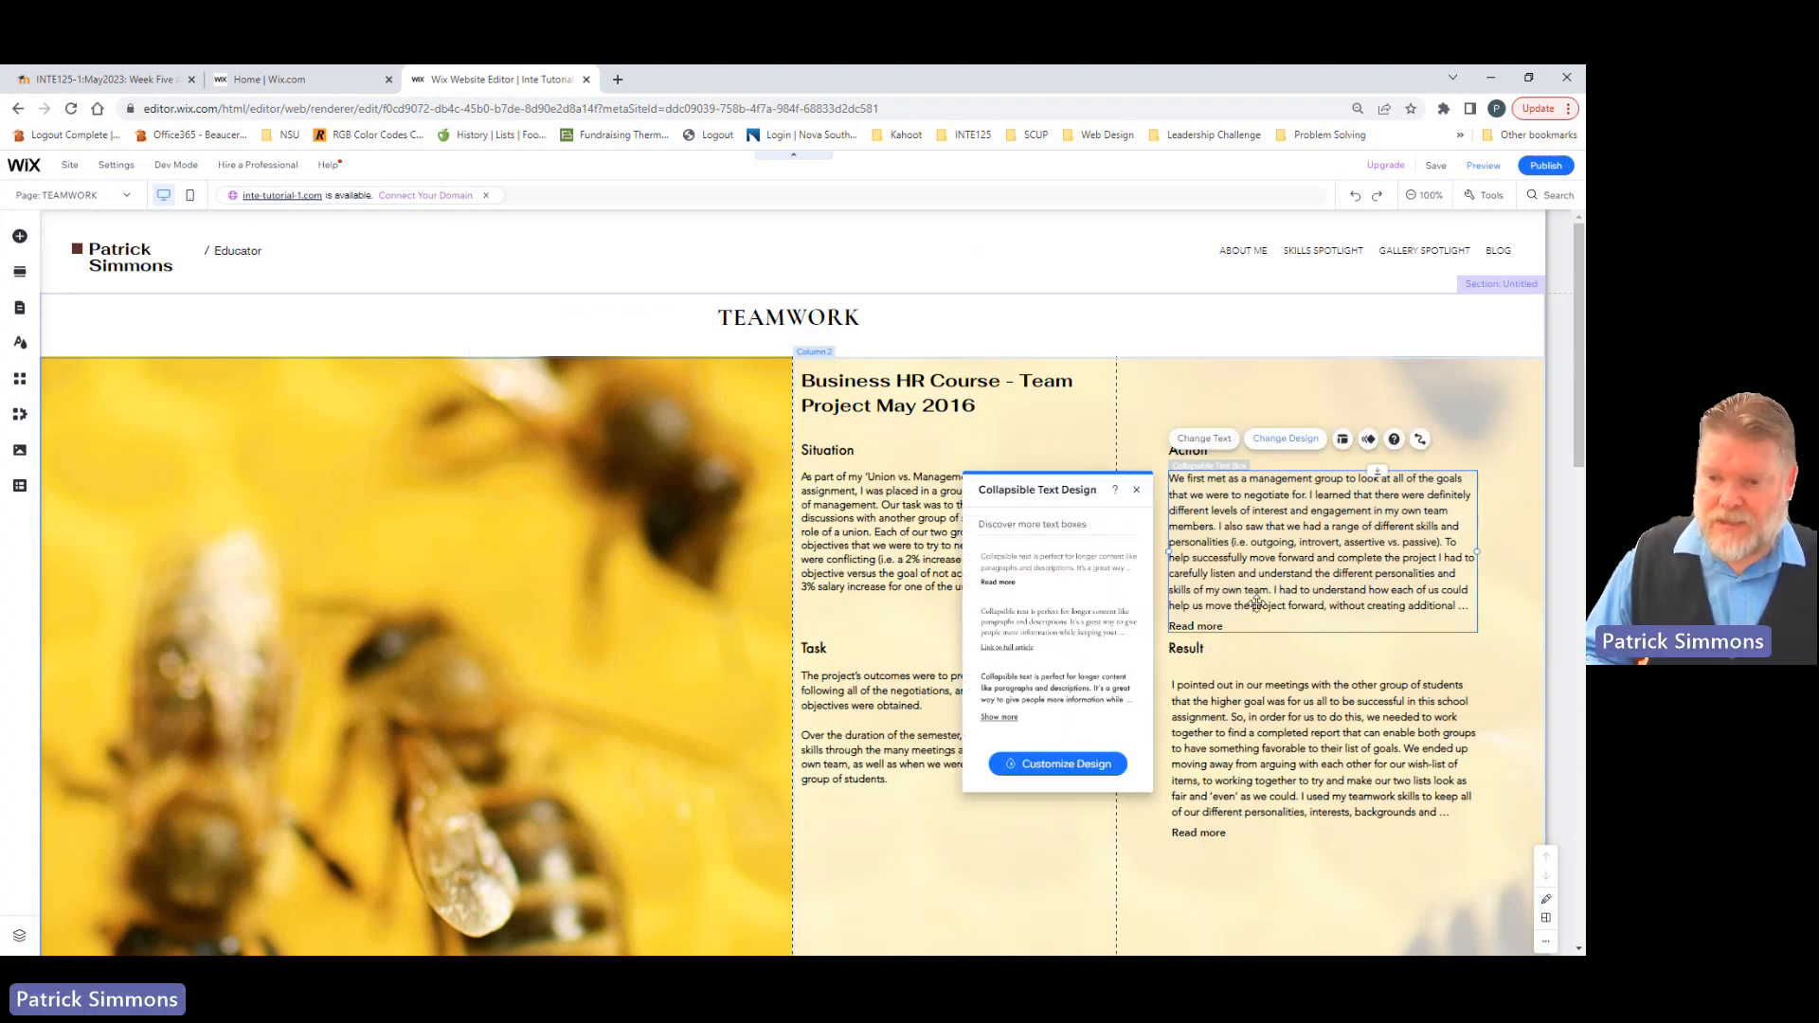
{"action": "left_click", "coordinate": [1092, 767]}
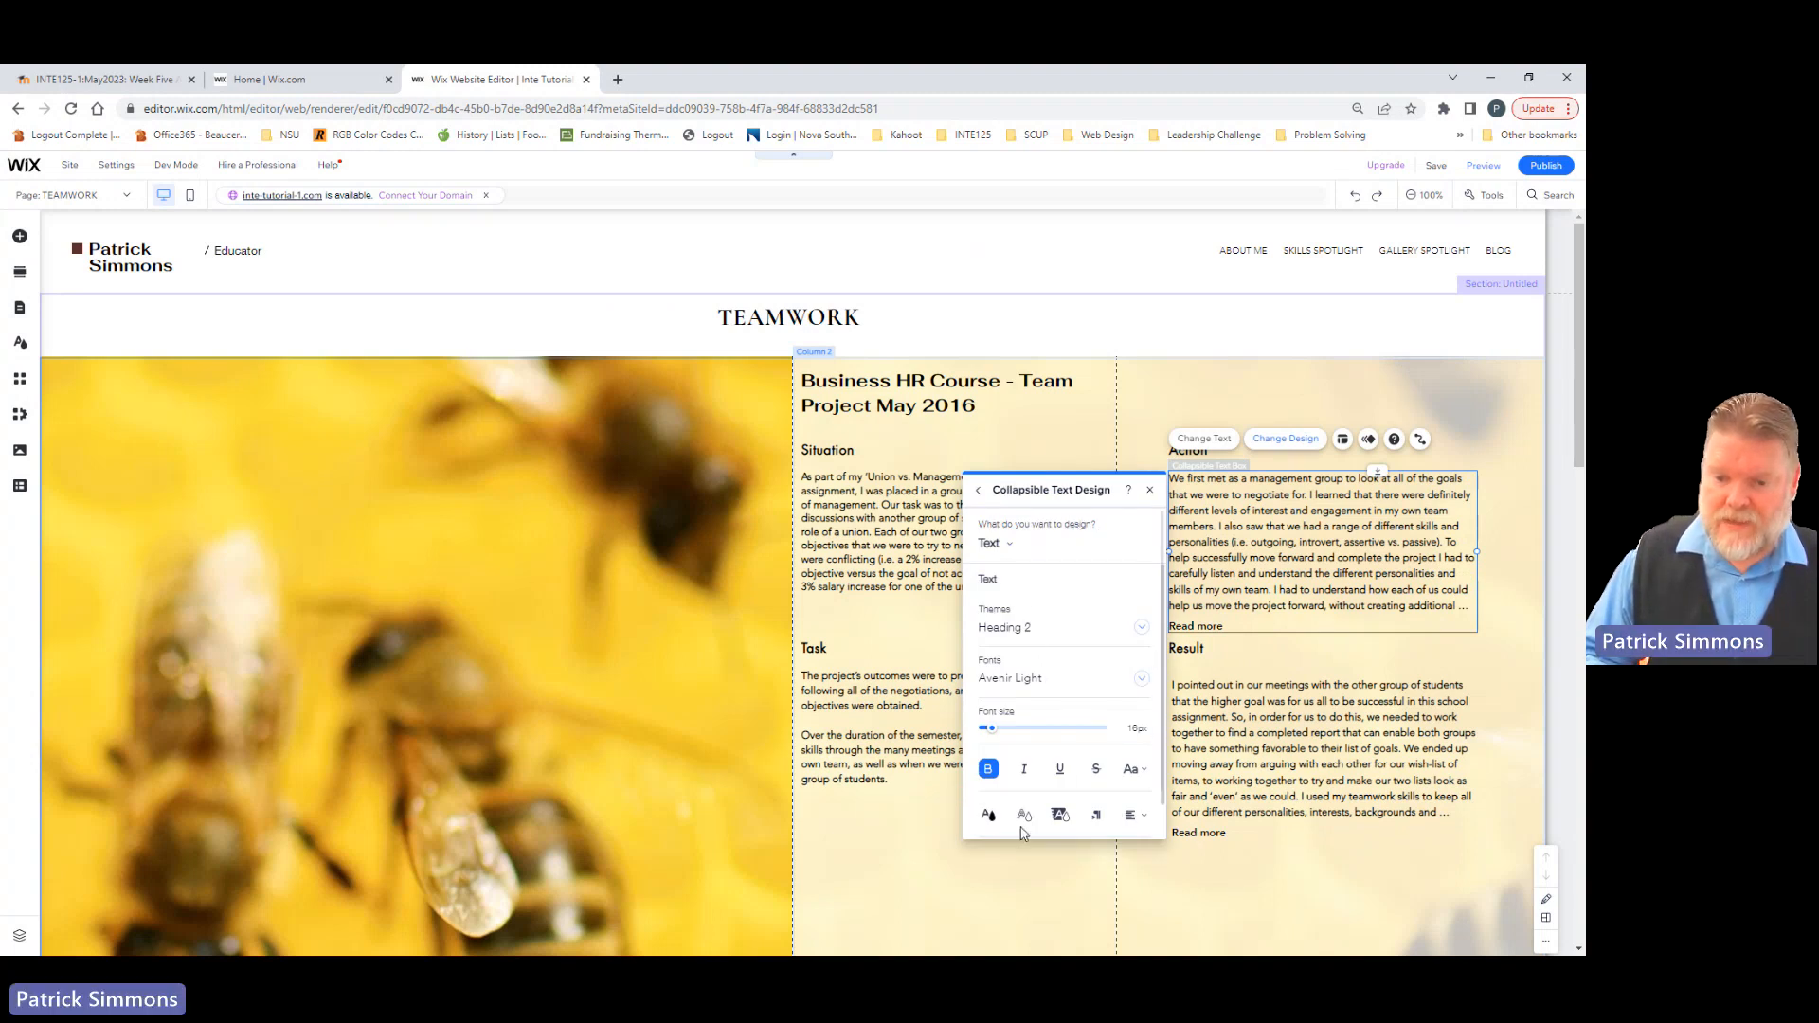
{"action": "left_click", "coordinate": [1152, 490]}
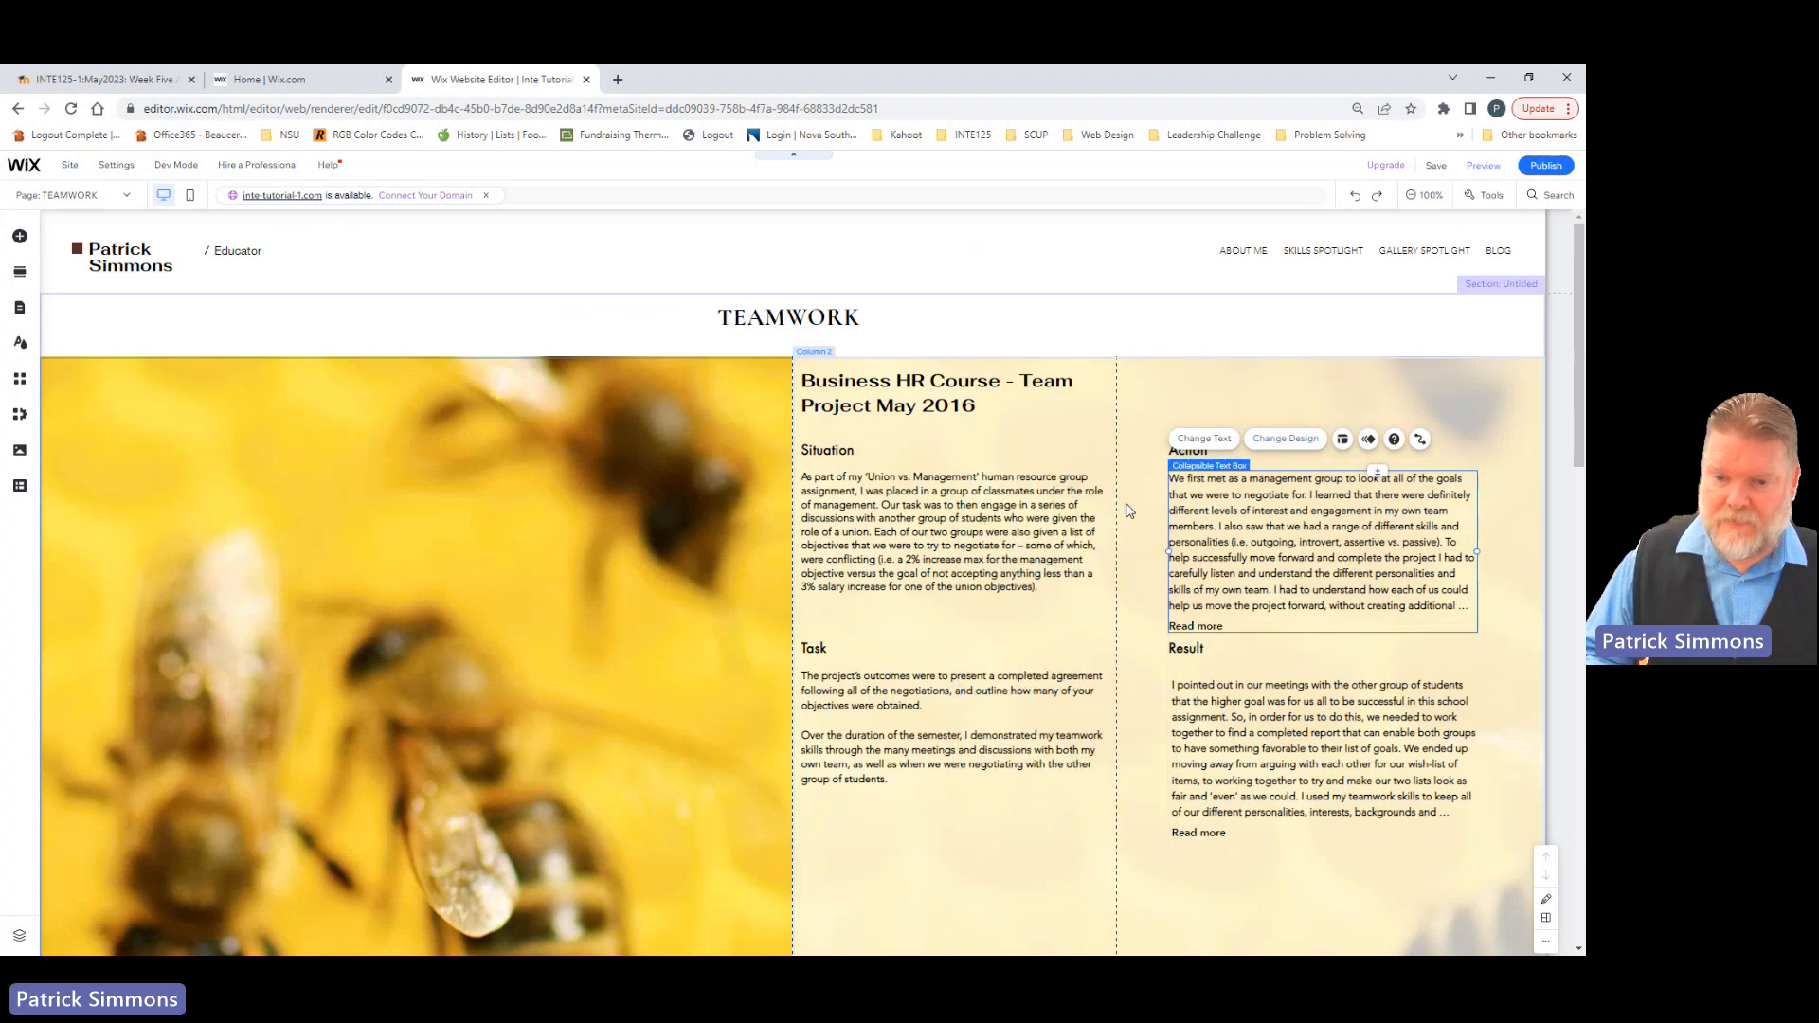
{"action": "left_click", "coordinate": [902, 531]}
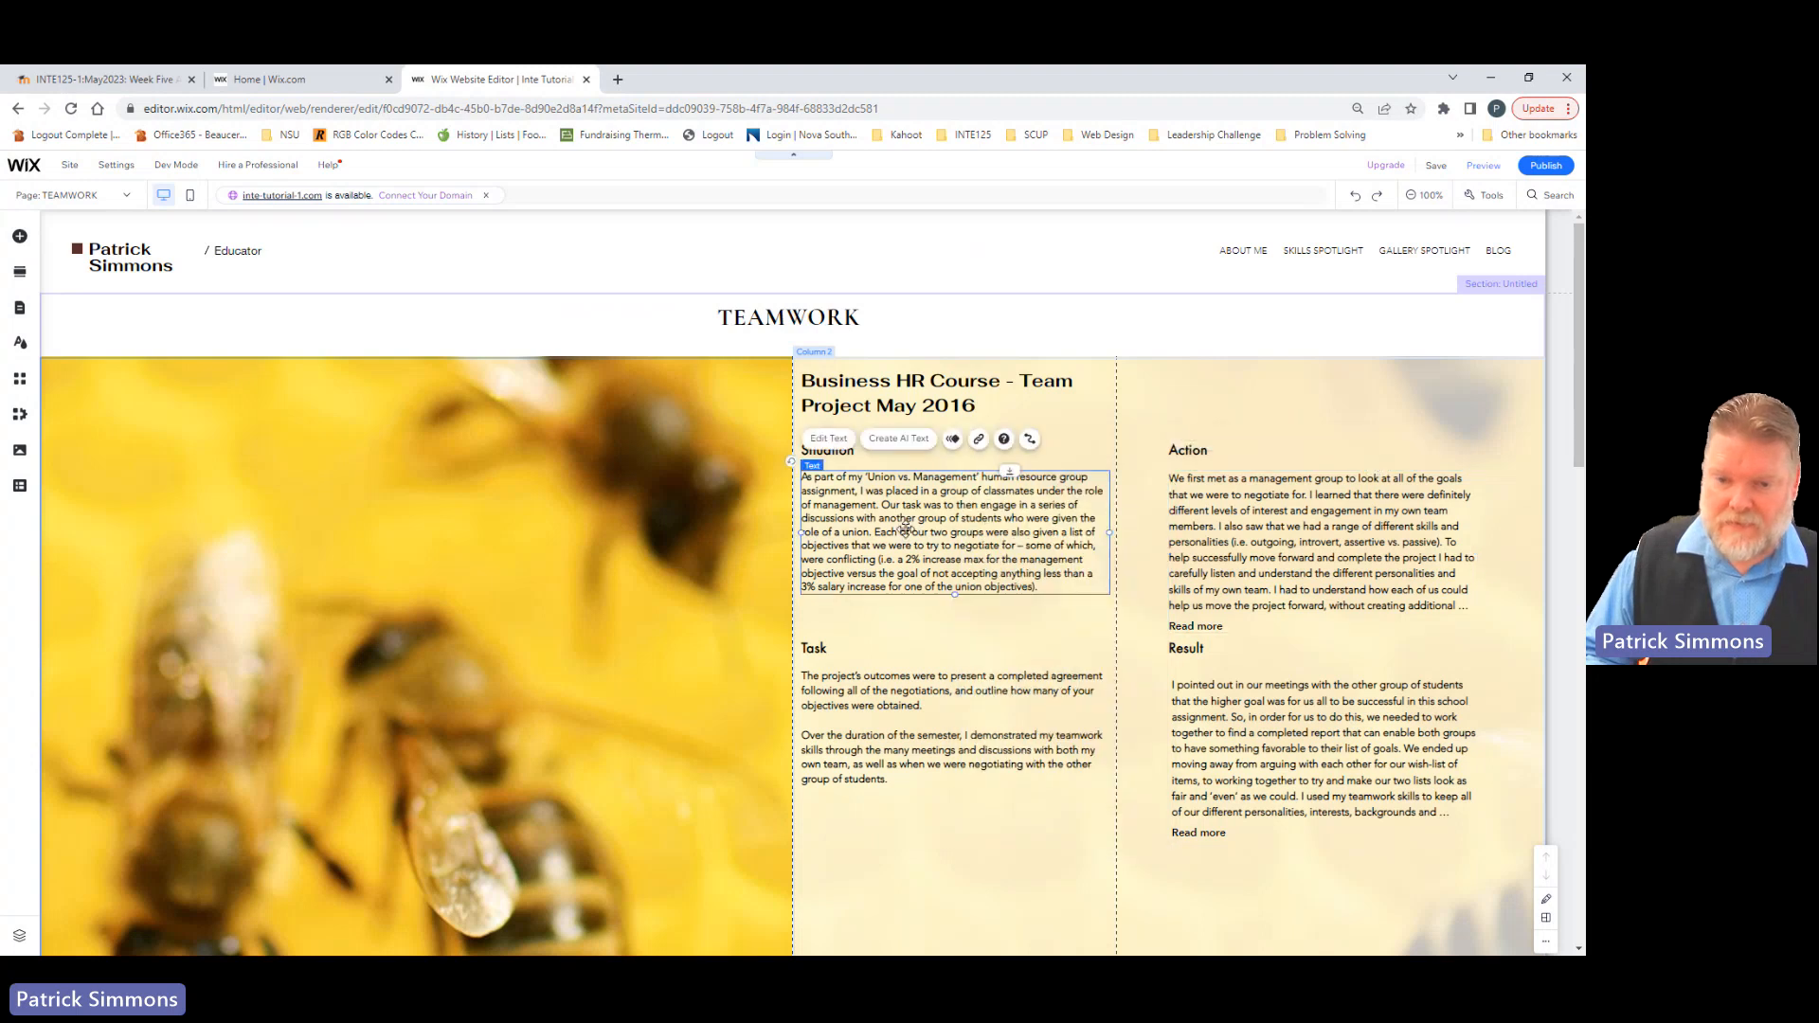
{"action": "left_click", "coordinate": [831, 440]}
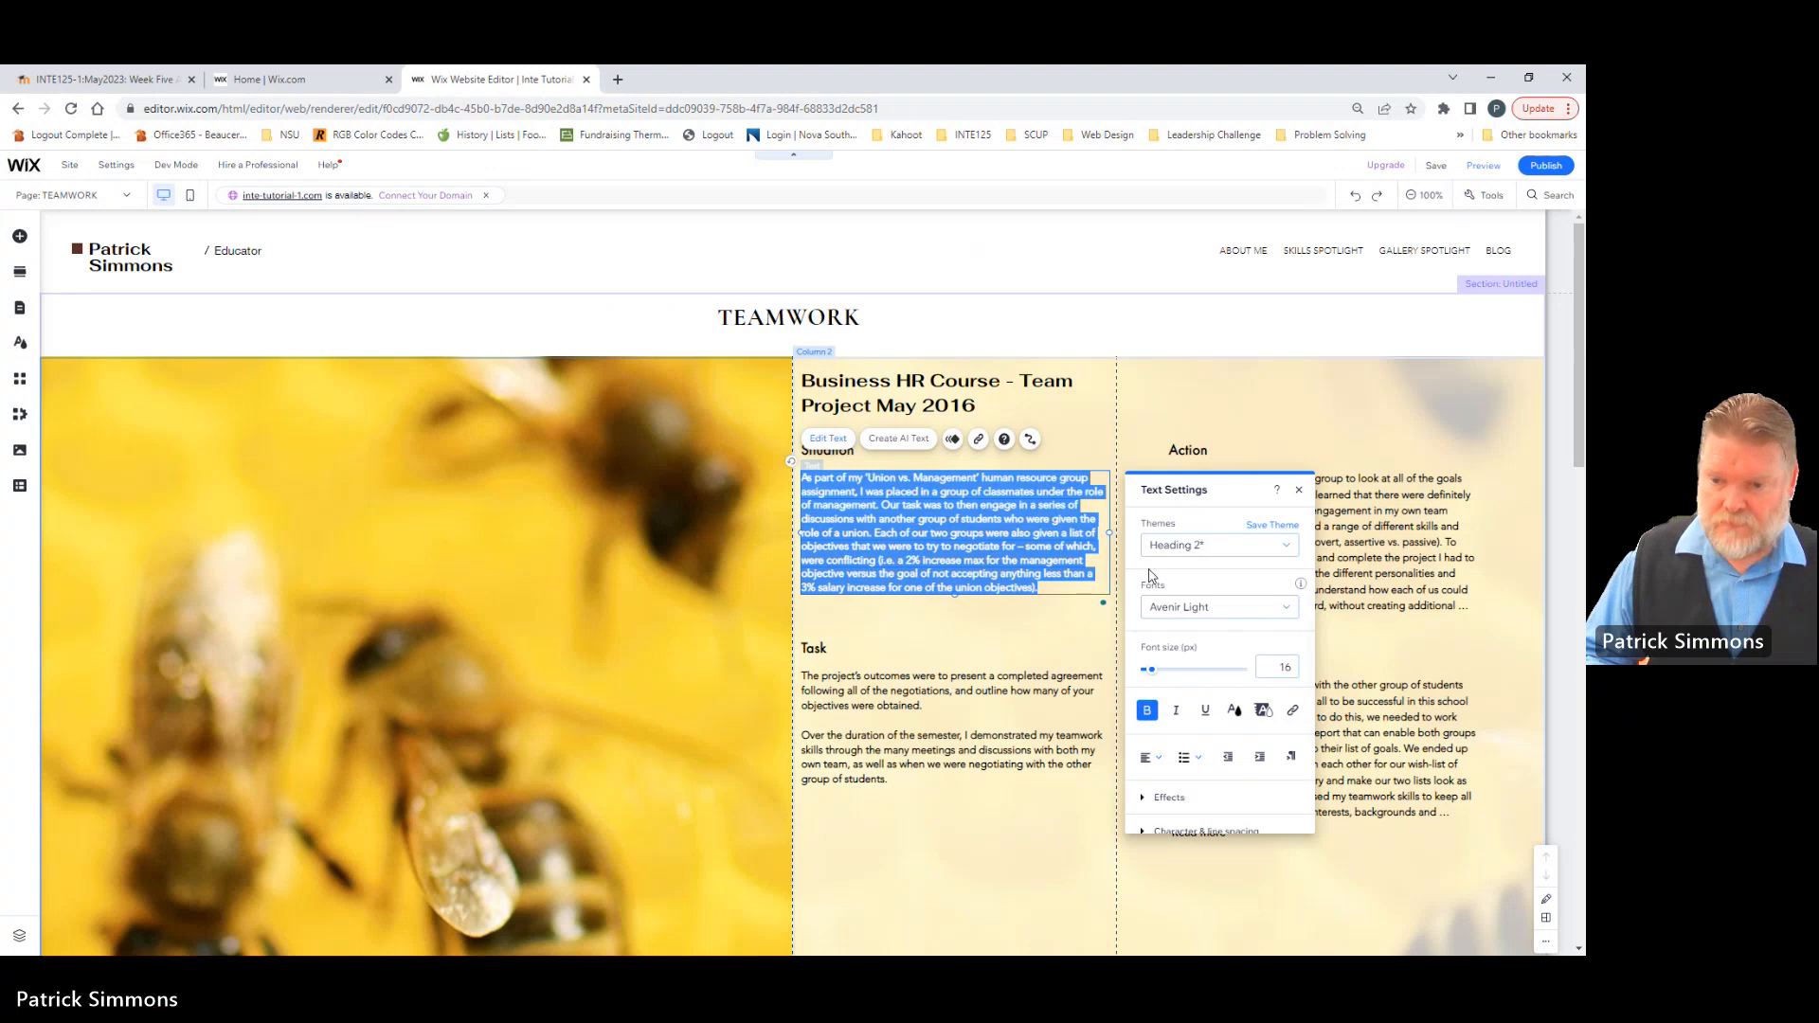
{"action": "left_click", "coordinate": [1299, 490]}
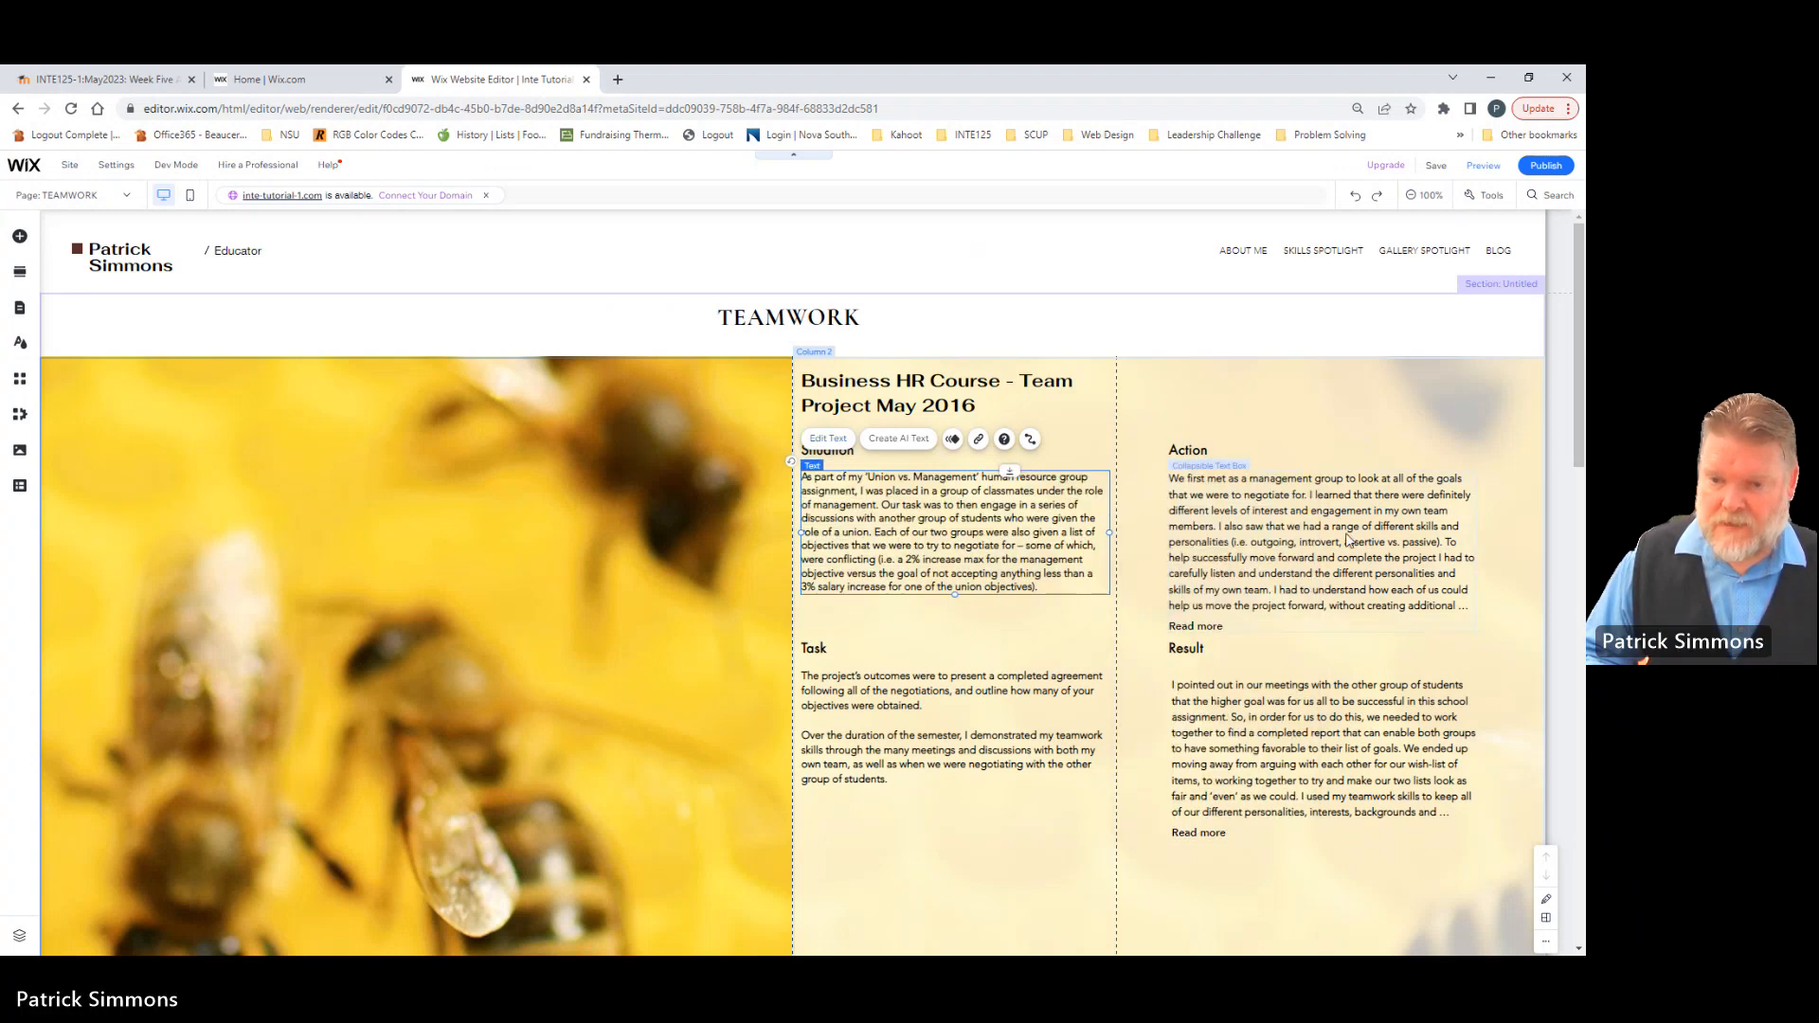
{"action": "left_click", "coordinate": [1349, 540]}
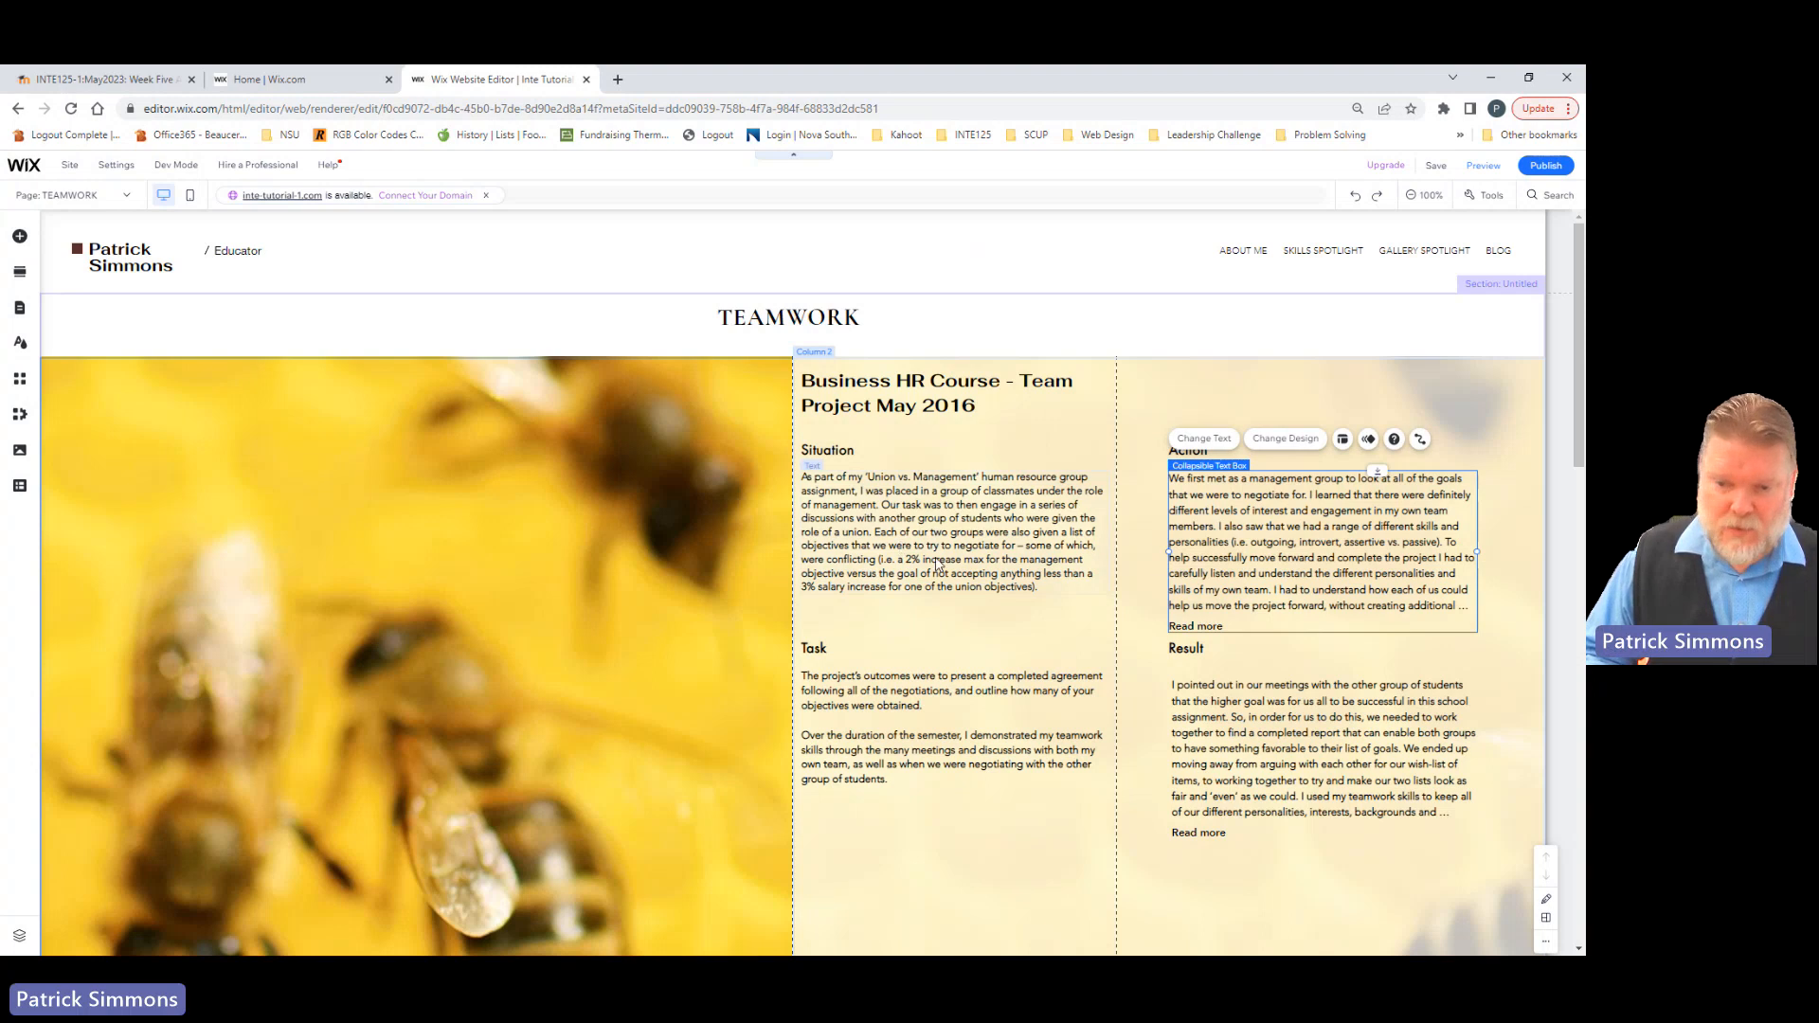
{"action": "left_click", "coordinate": [820, 653]}
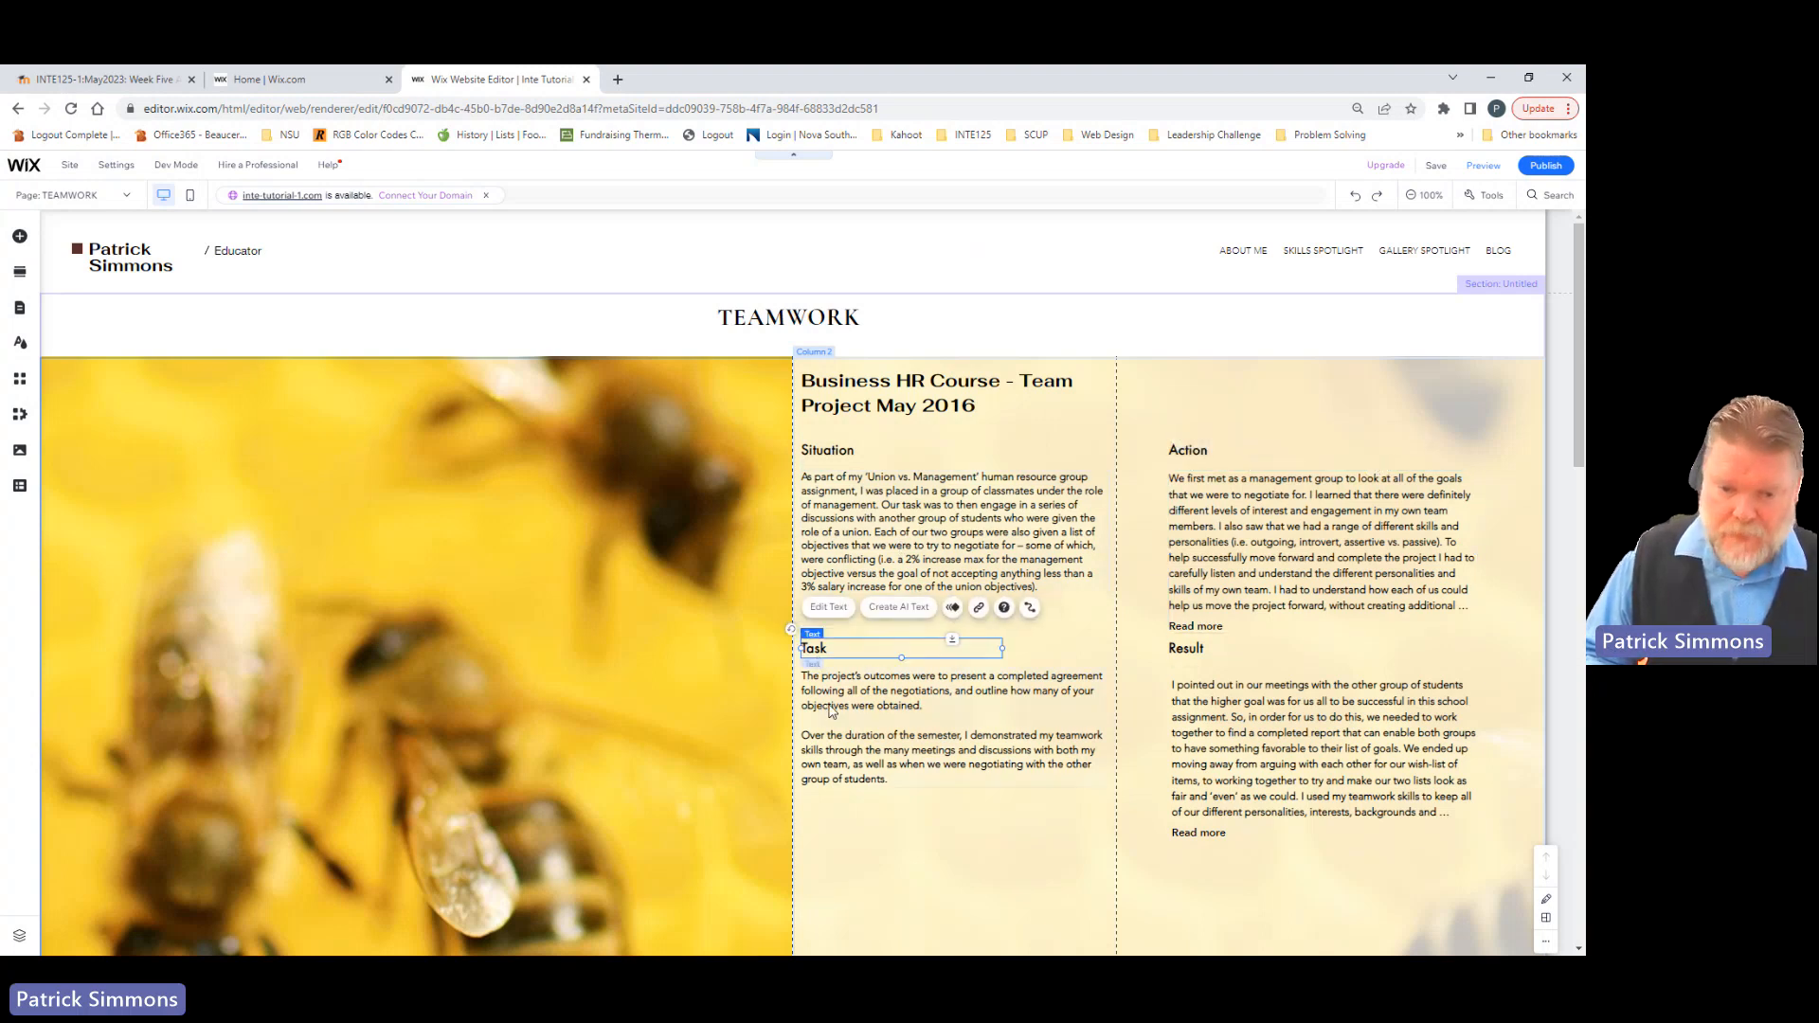
{"action": "left_click", "coordinate": [909, 711], "text": "shift"}
{"action": "left_click", "coordinate": [1189, 649], "text": "shift"}
{"action": "left_click", "coordinate": [1198, 701], "text": "shift"}
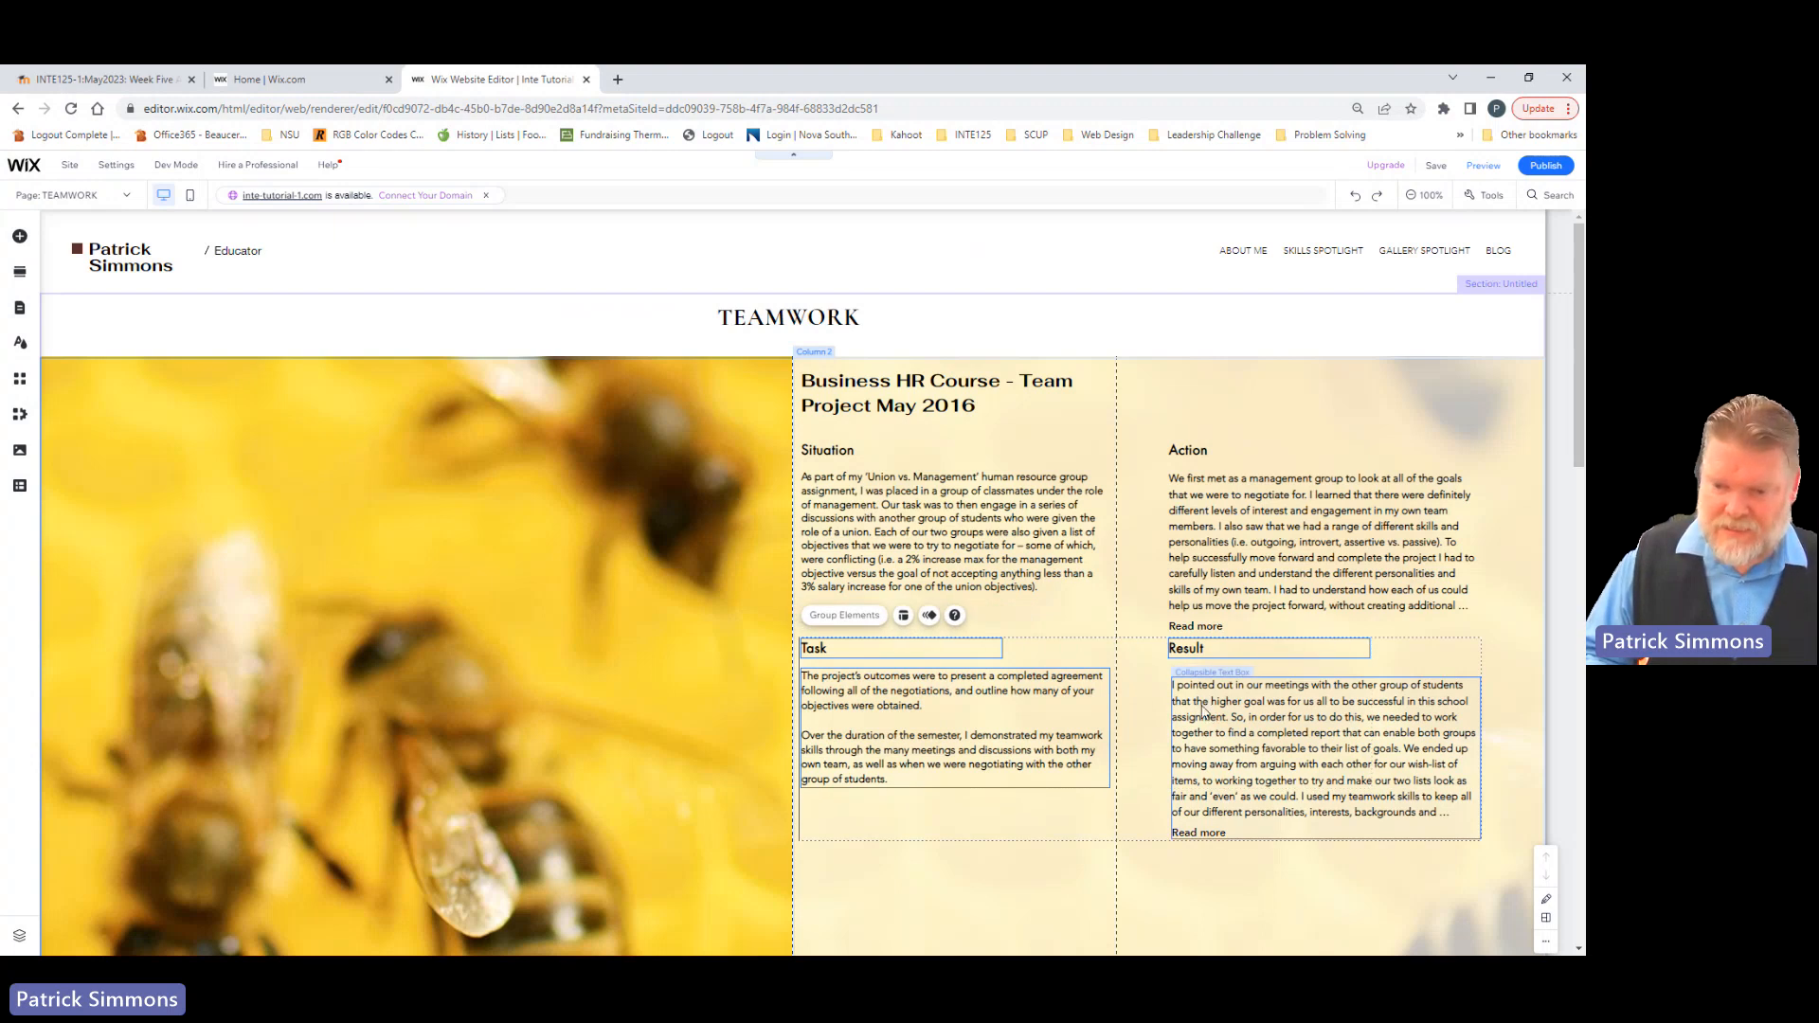
{"action": "left_click", "coordinate": [1142, 711]}
Step: Move the collapsible Result text slightly up and left to align it with the Action text and the top of the Task text
{"action": "left_click_drag", "start_coordinate": [1234, 703], "coordinate": [1227, 696]}
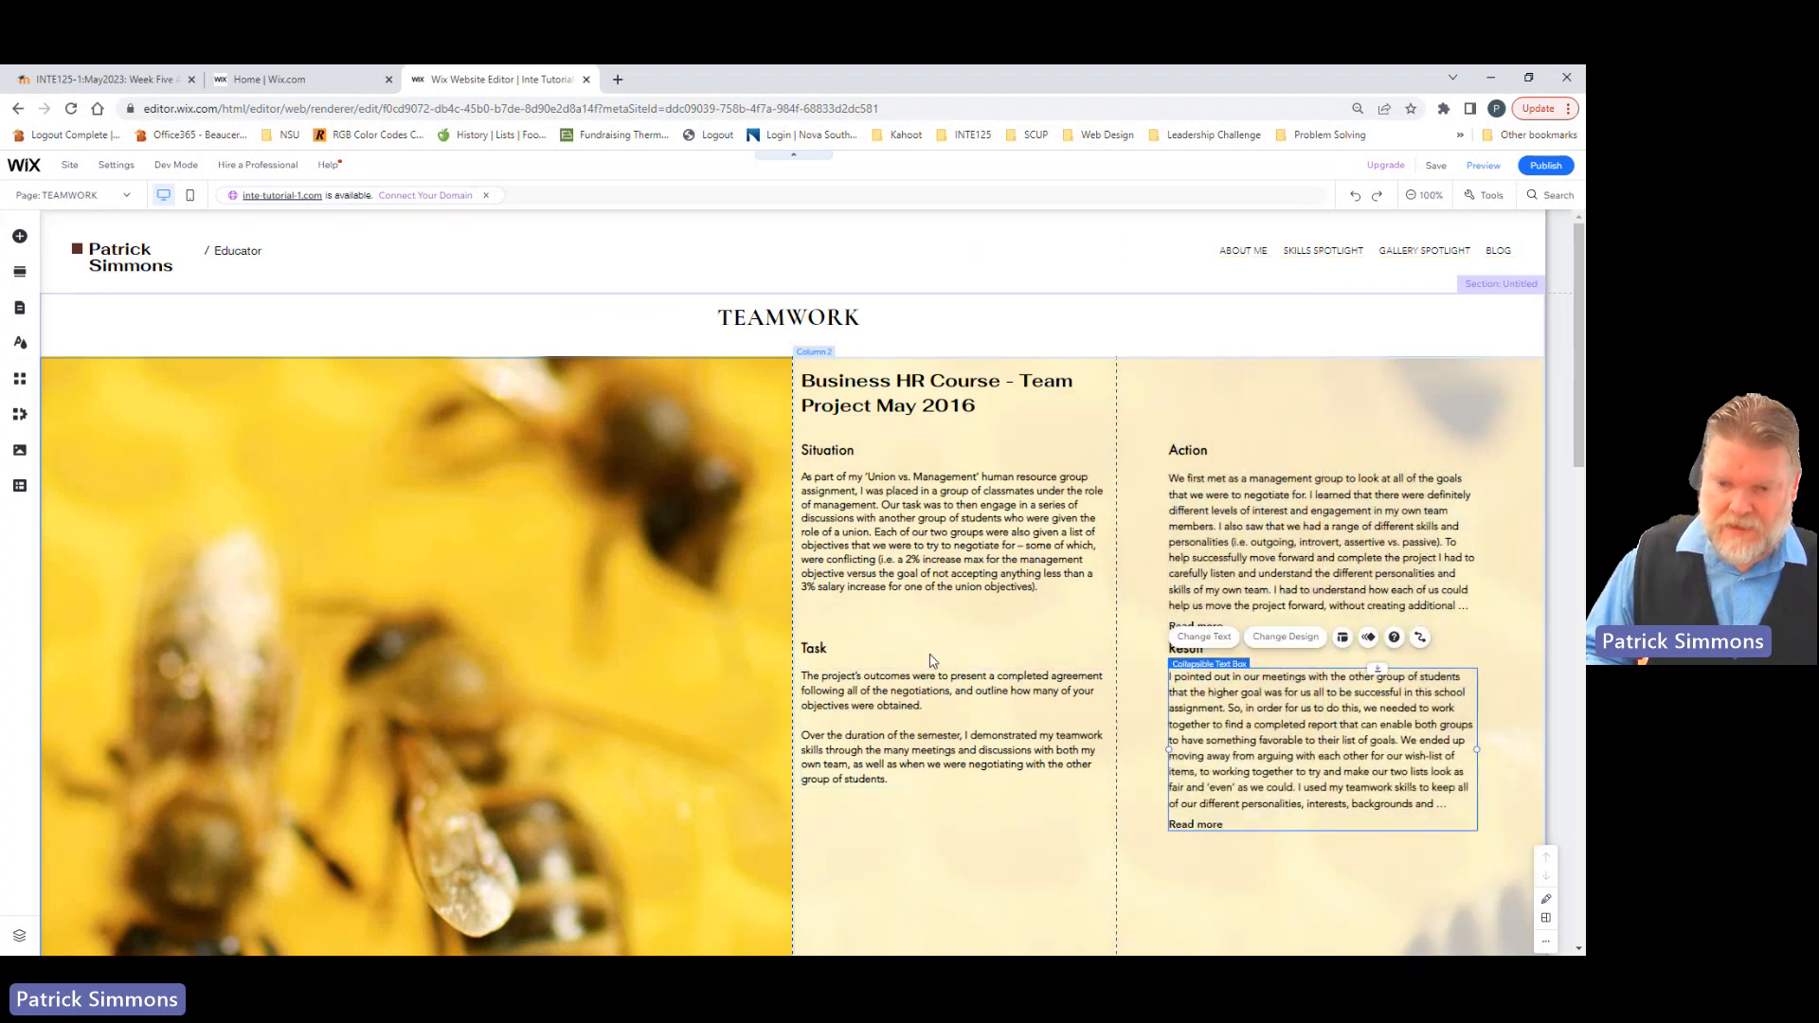
{"action": "left_click", "coordinate": [831, 650]}
{"action": "left_click", "coordinate": [848, 689], "text": "shift"}
{"action": "left_click", "coordinate": [1180, 648], "text": "shift"}
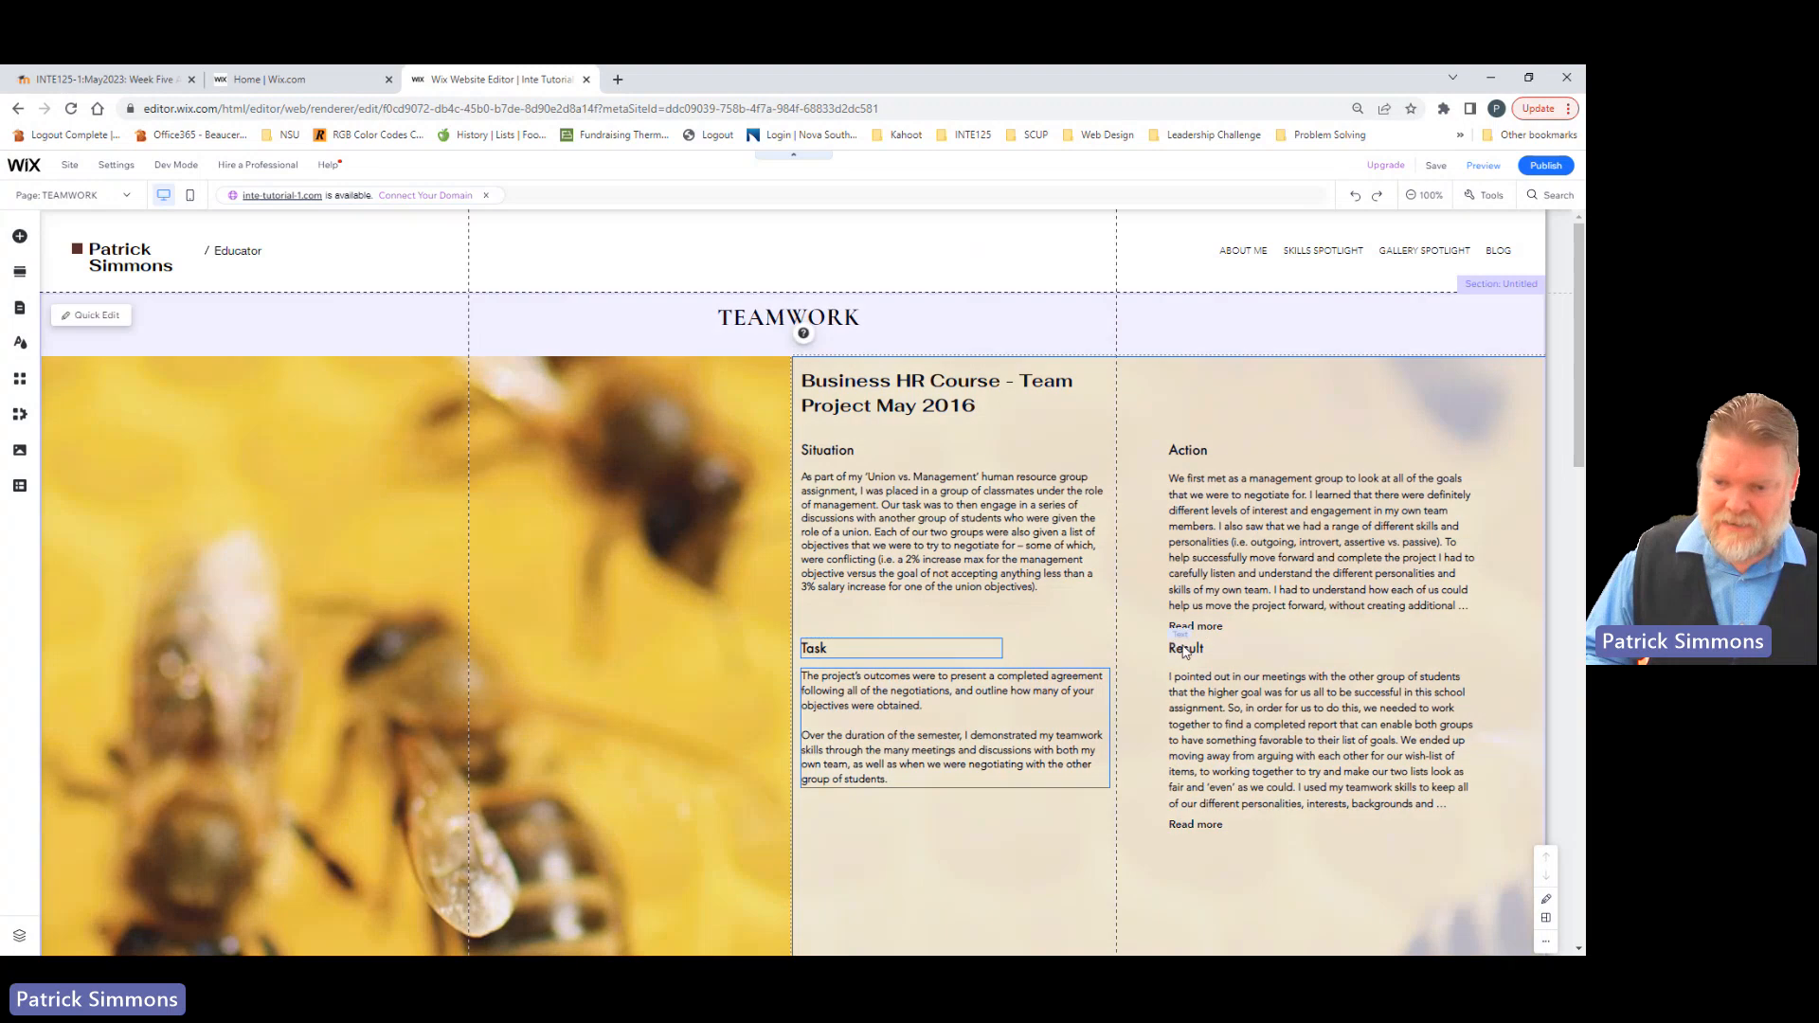
{"action": "left_click", "coordinate": [1201, 705], "text": "shift"}
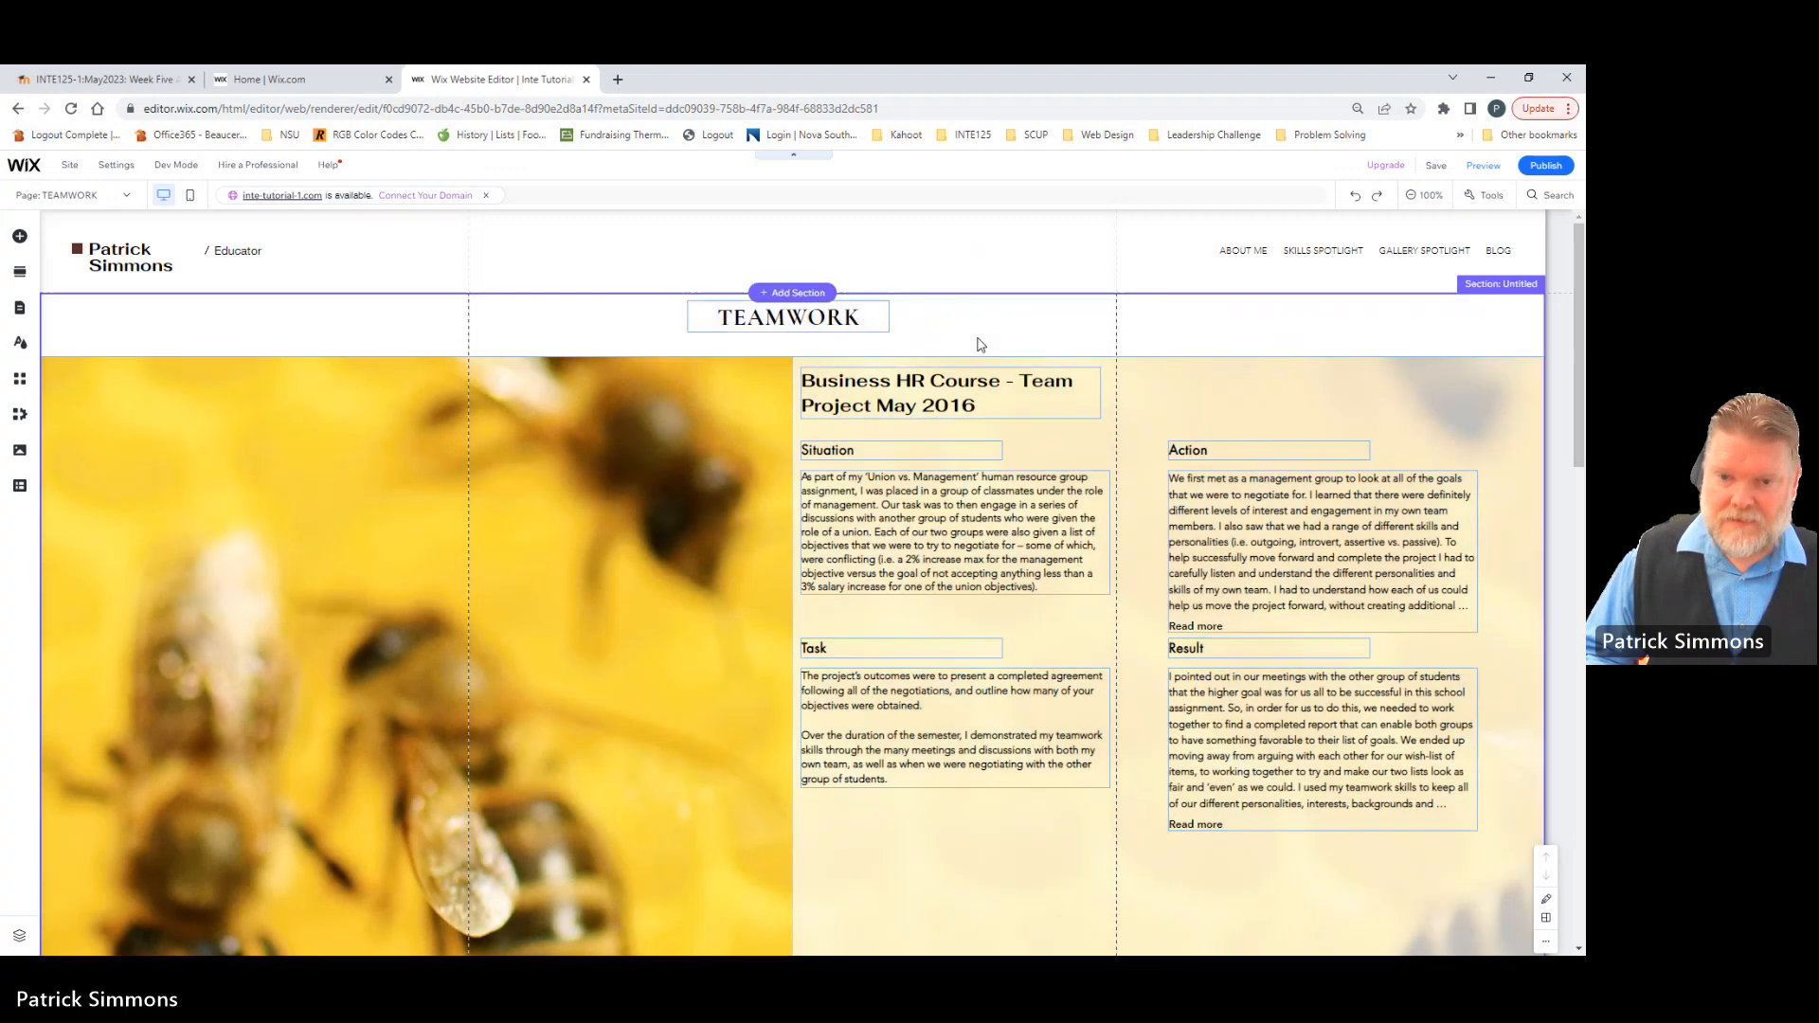
Step: Move the Task and Result headings and their text boxes down together to leave more space below the Action text
{"action": "left_click", "coordinate": [903, 648]}
{"action": "left_click", "coordinate": [904, 701], "text": "shift"}
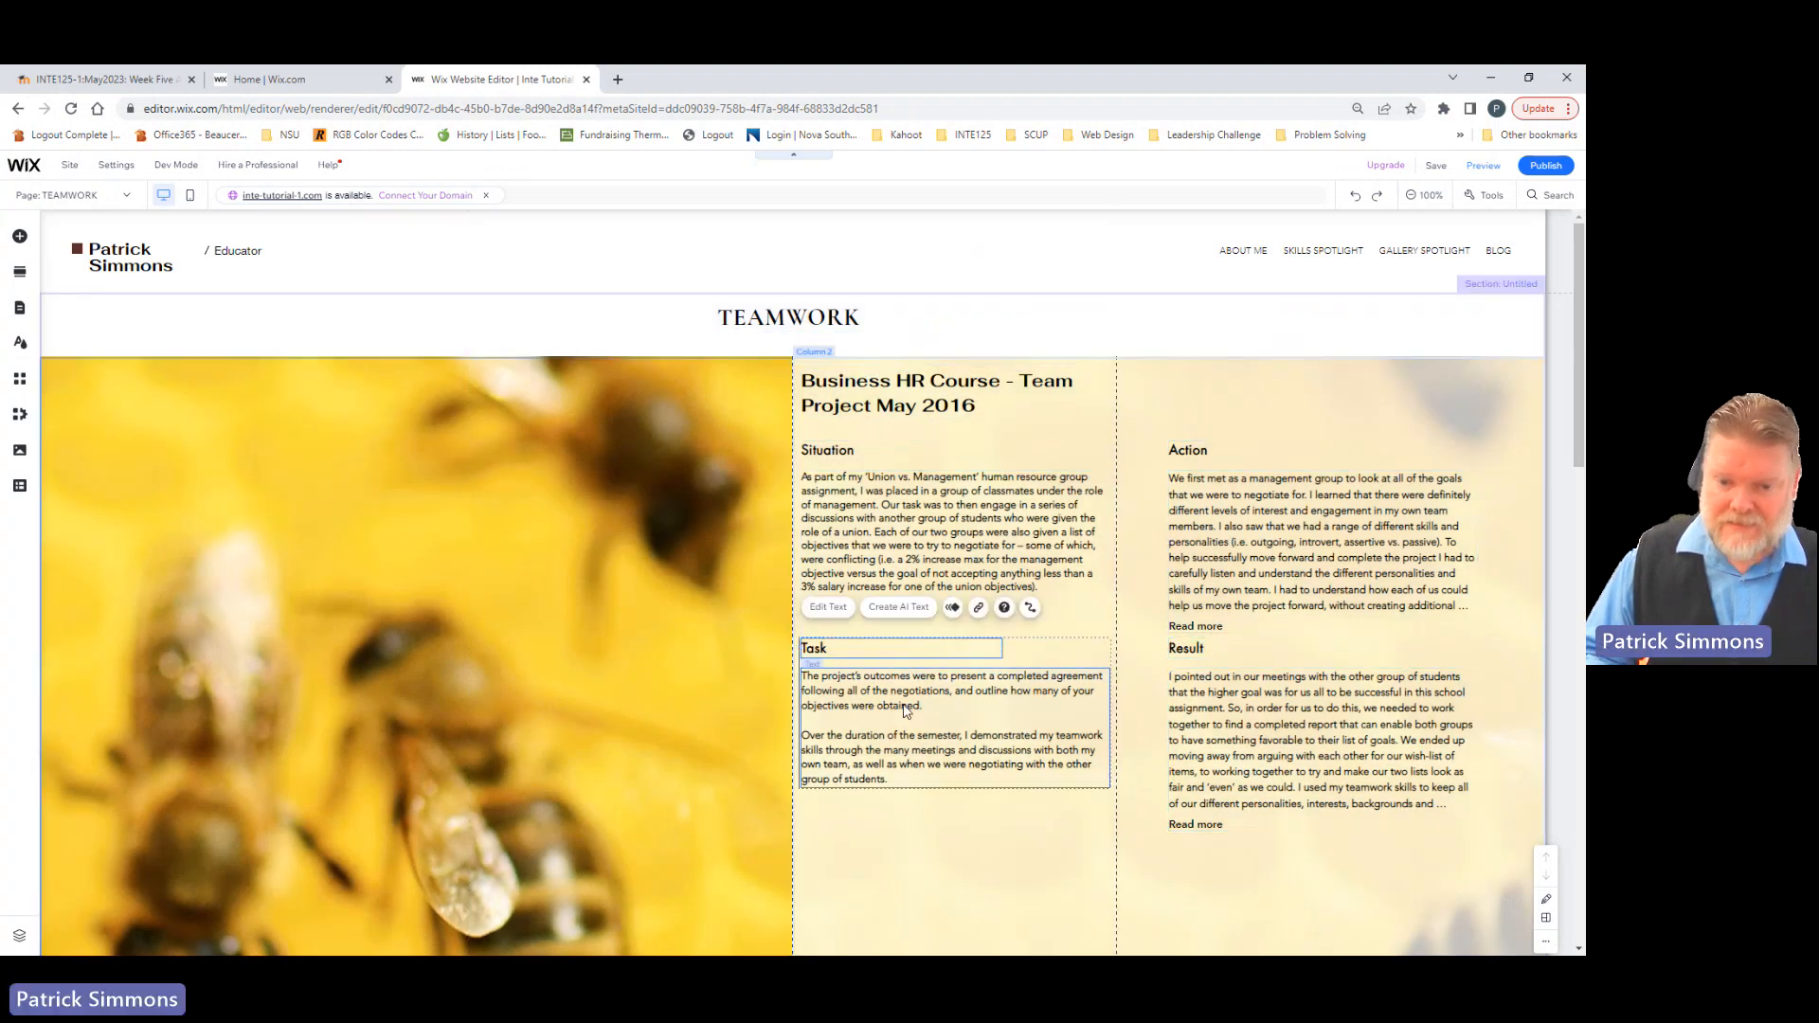
{"action": "left_click", "coordinate": [1189, 652], "text": "shift"}
{"action": "left_click", "coordinate": [1209, 697], "text": "shift"}
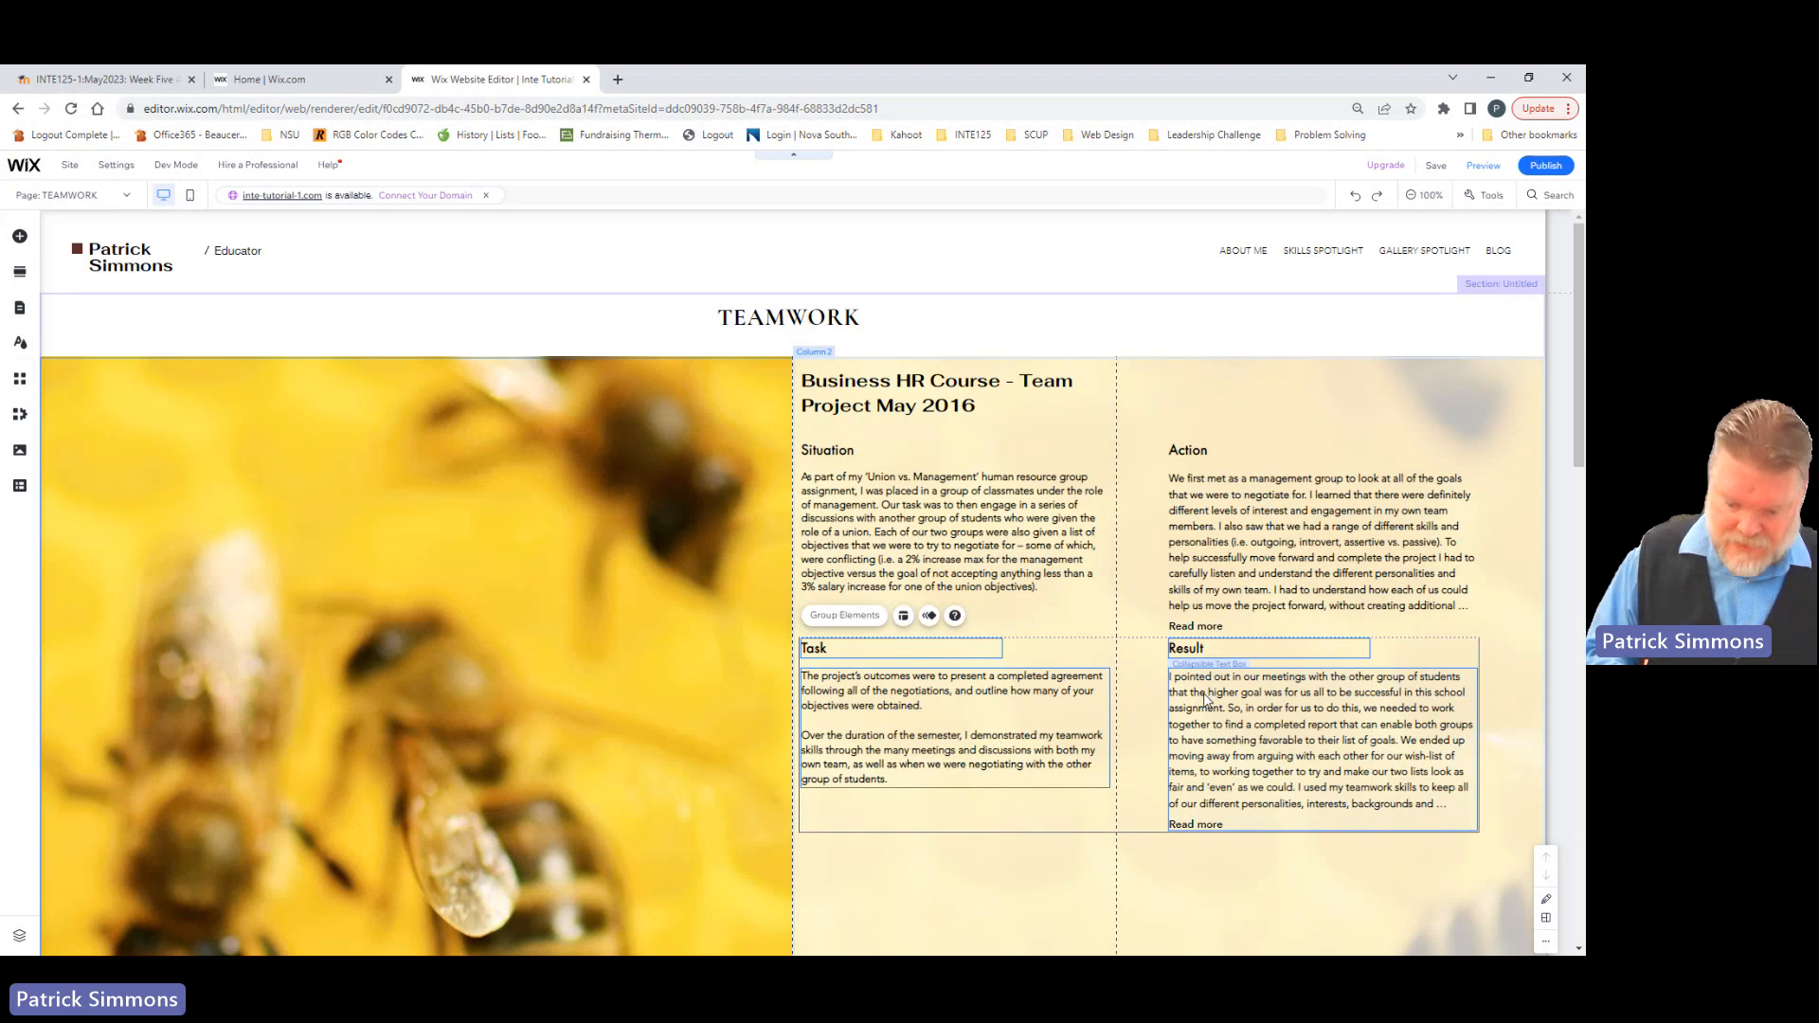
{"action": "key", "text": "Down"}
{"action": "key", "text": "Down"}
{"action": "key", "text": "Down"}
{"action": "key", "text": "Down"}
{"action": "key", "text": "Down"}
{"action": "key", "text": "Down"}
{"action": "key", "text": "Down"}
{"action": "key", "text": "Down"}
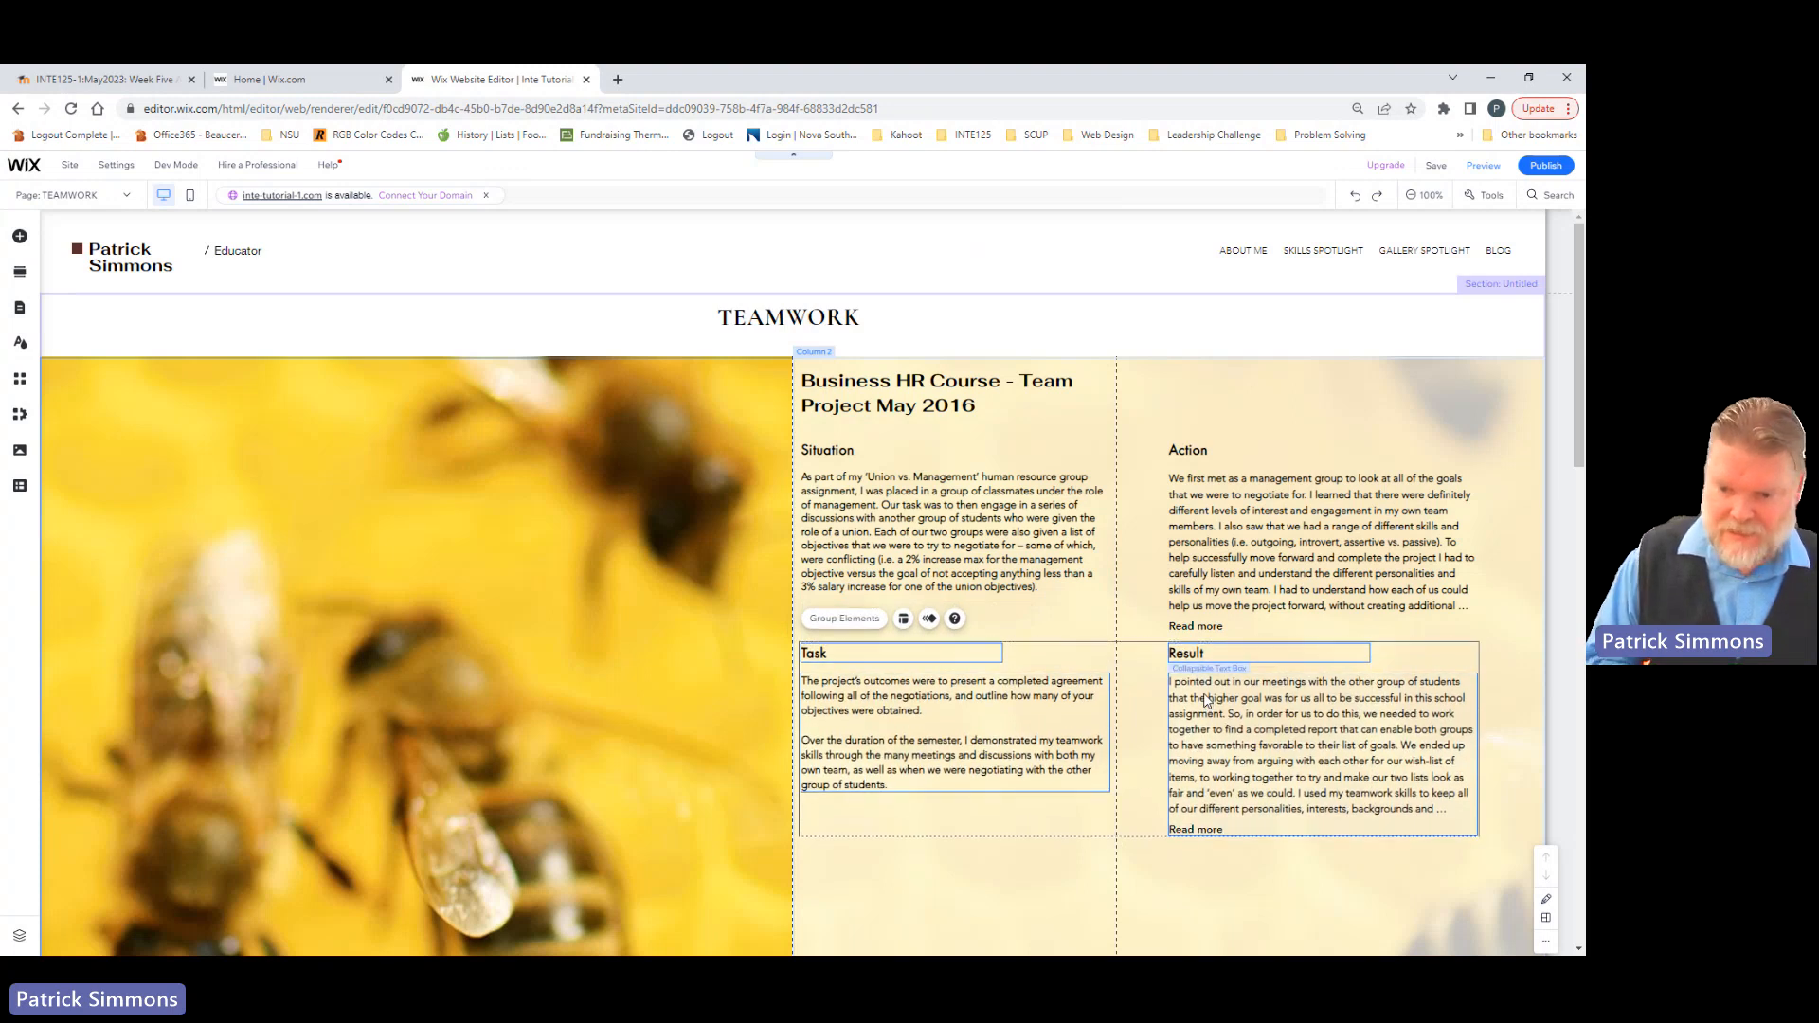
{"action": "key", "text": "Down"}
{"action": "key", "text": "Down"}
{"action": "key", "text": "Down"}
{"action": "key", "text": "Down"}
{"action": "key", "text": "Down"}
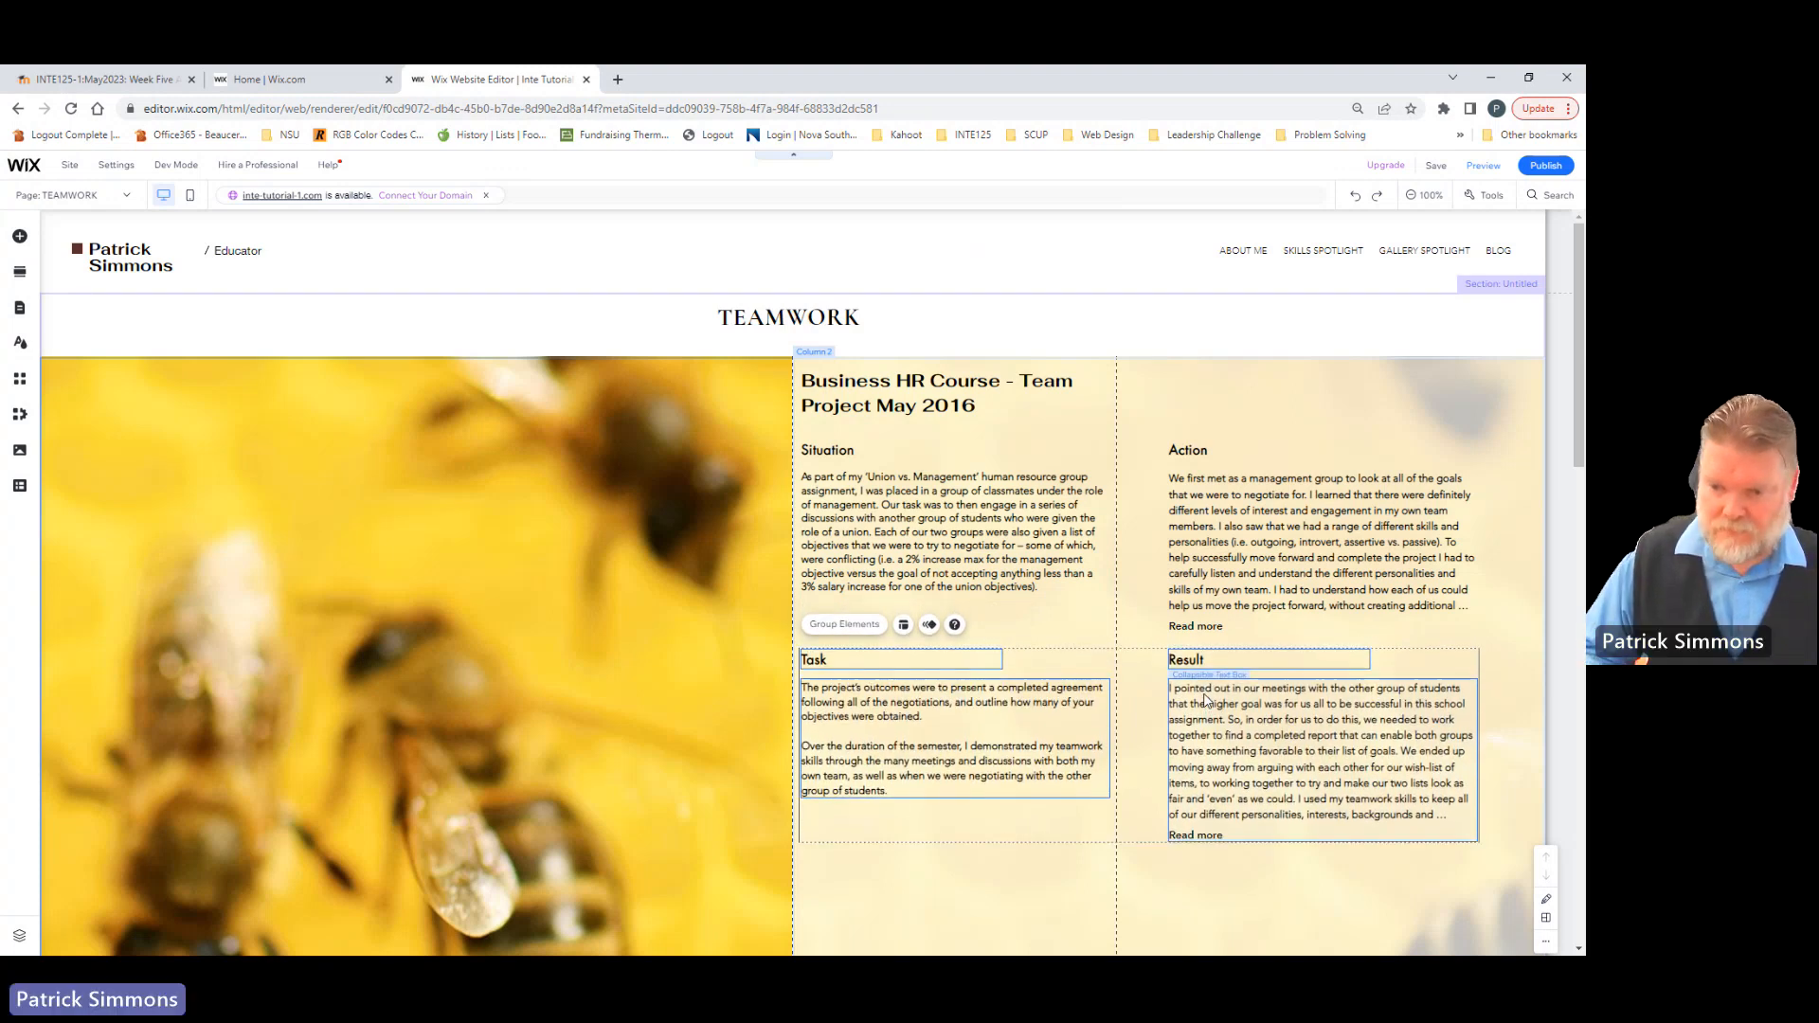
{"action": "scroll", "coordinate": [1242, 627], "scroll_direction": "down", "scroll_amount": 3}
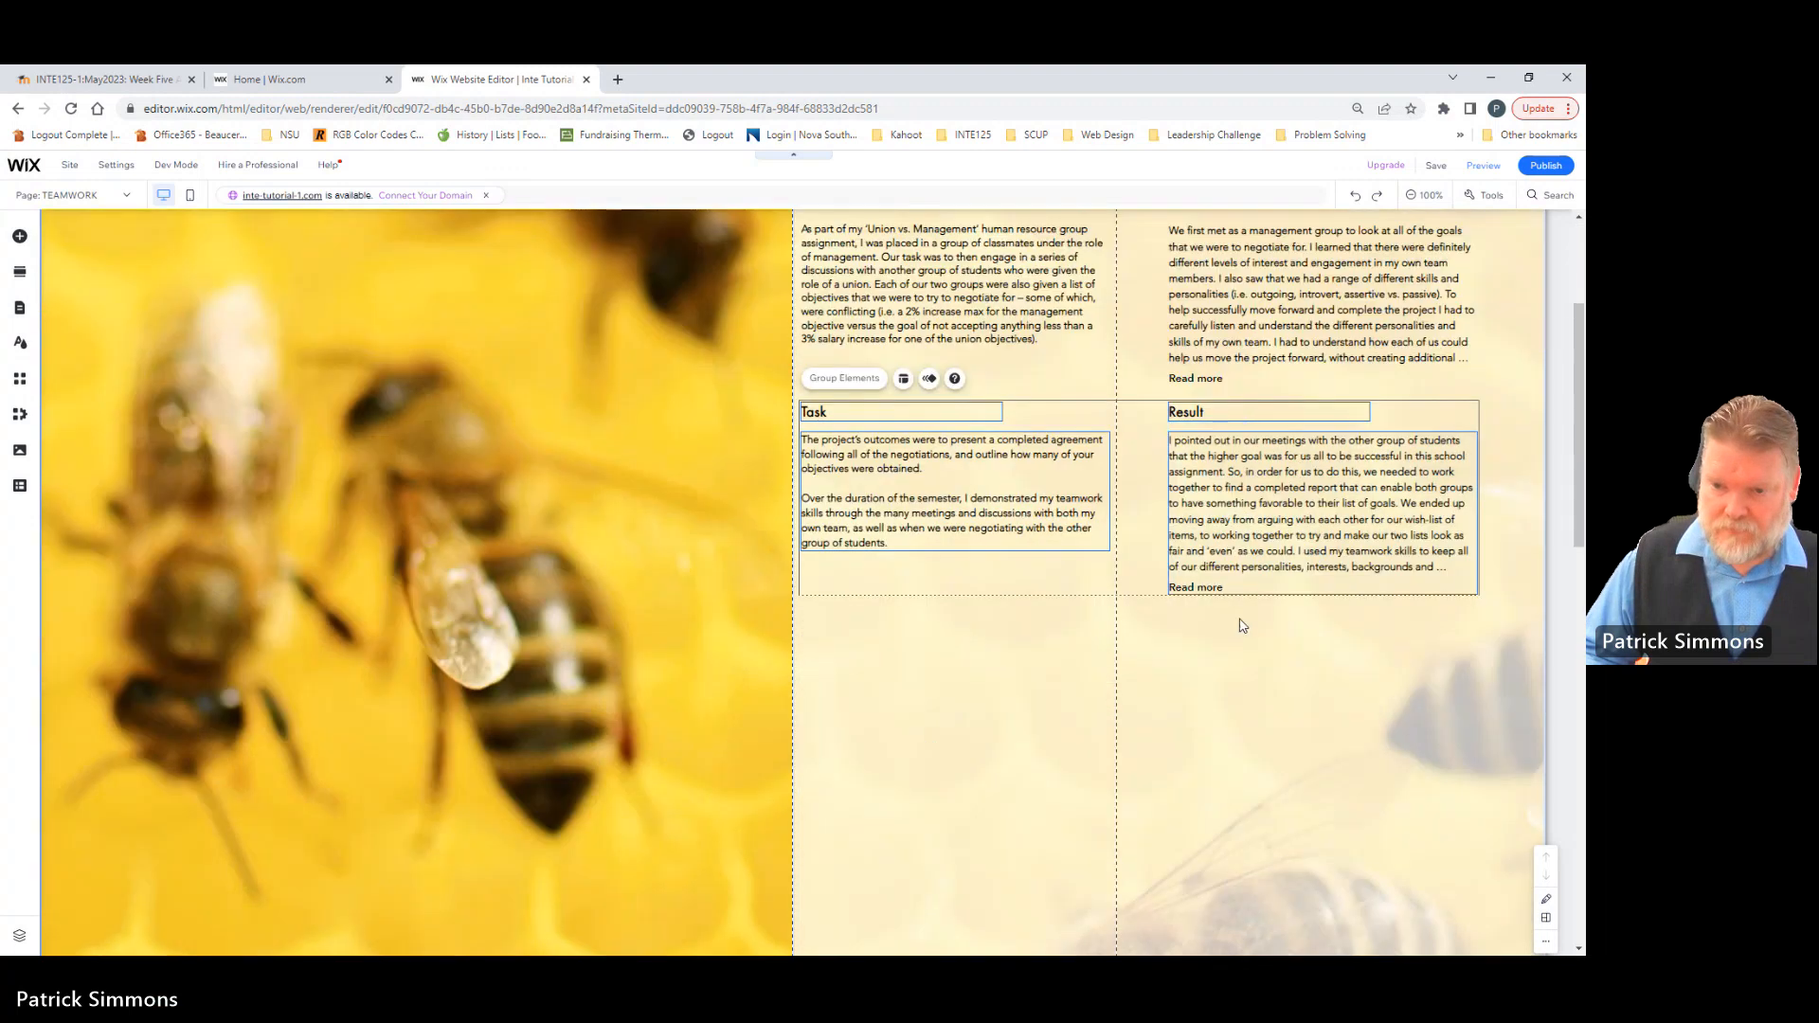
{"action": "left_click_drag", "start_coordinate": [1226, 535], "coordinate": [1226, 554]}
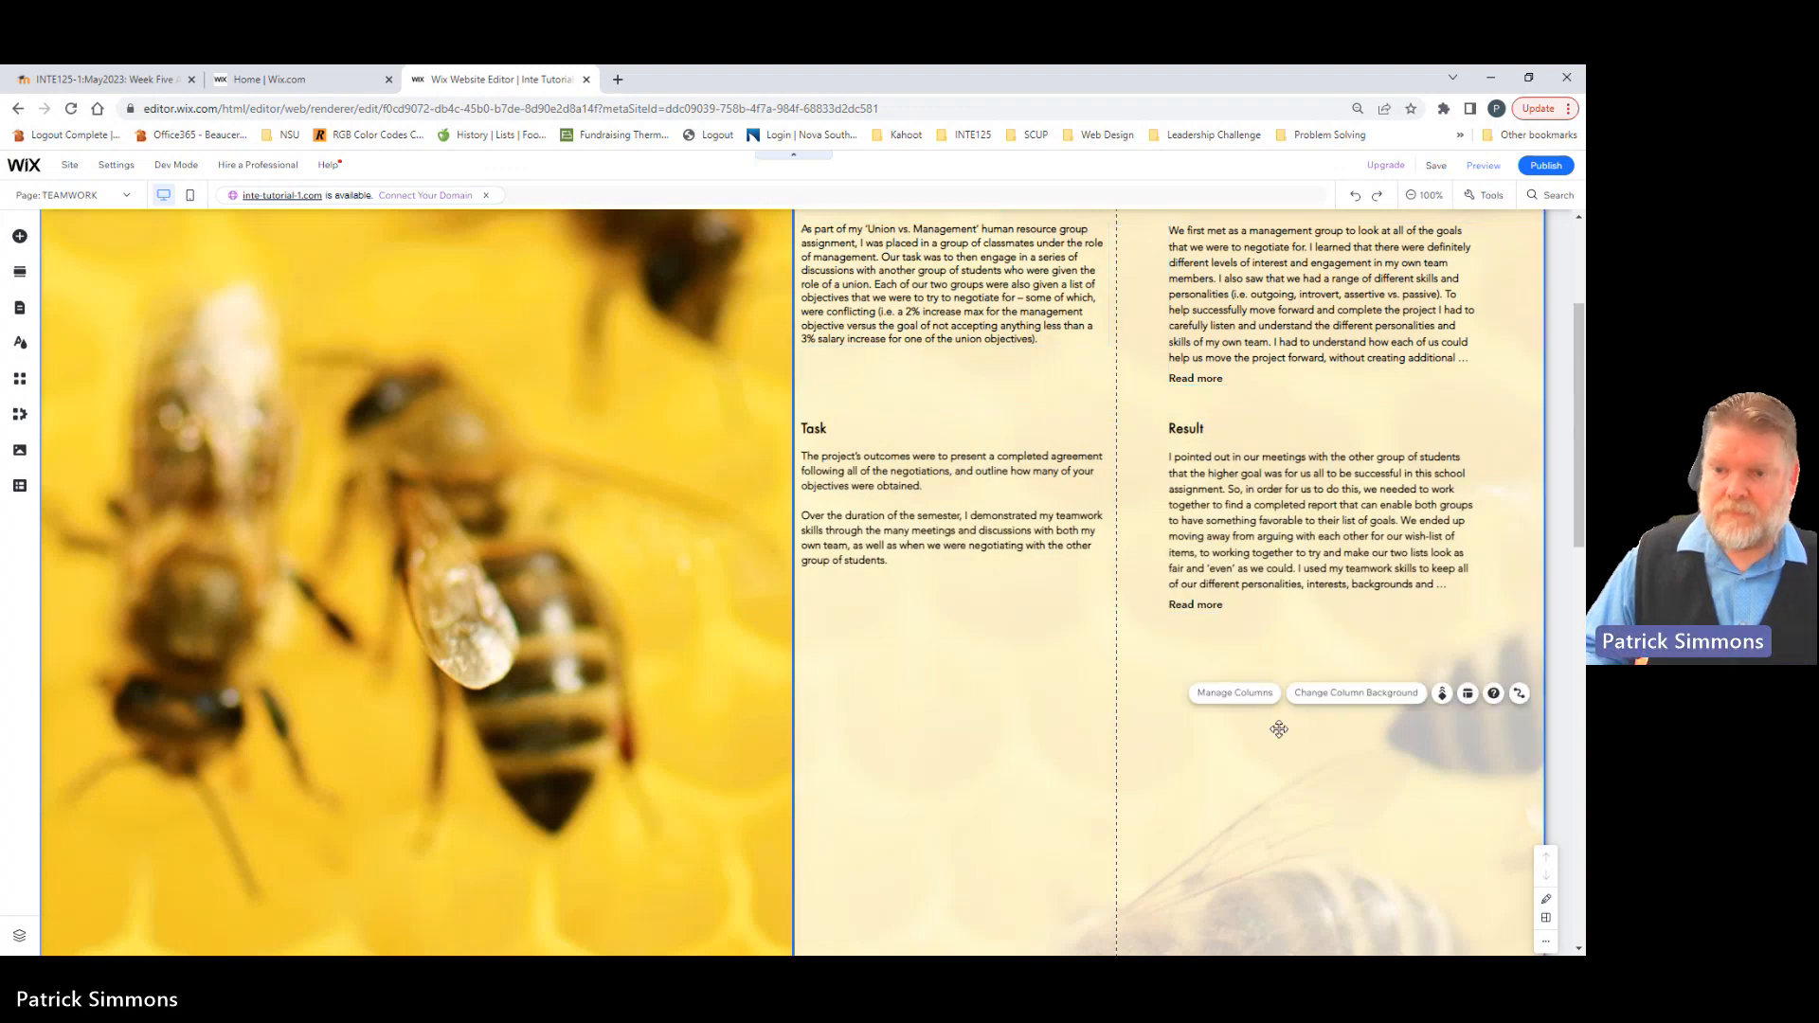
{"action": "scroll", "coordinate": [1253, 718], "scroll_direction": "up", "scroll_amount": 3}
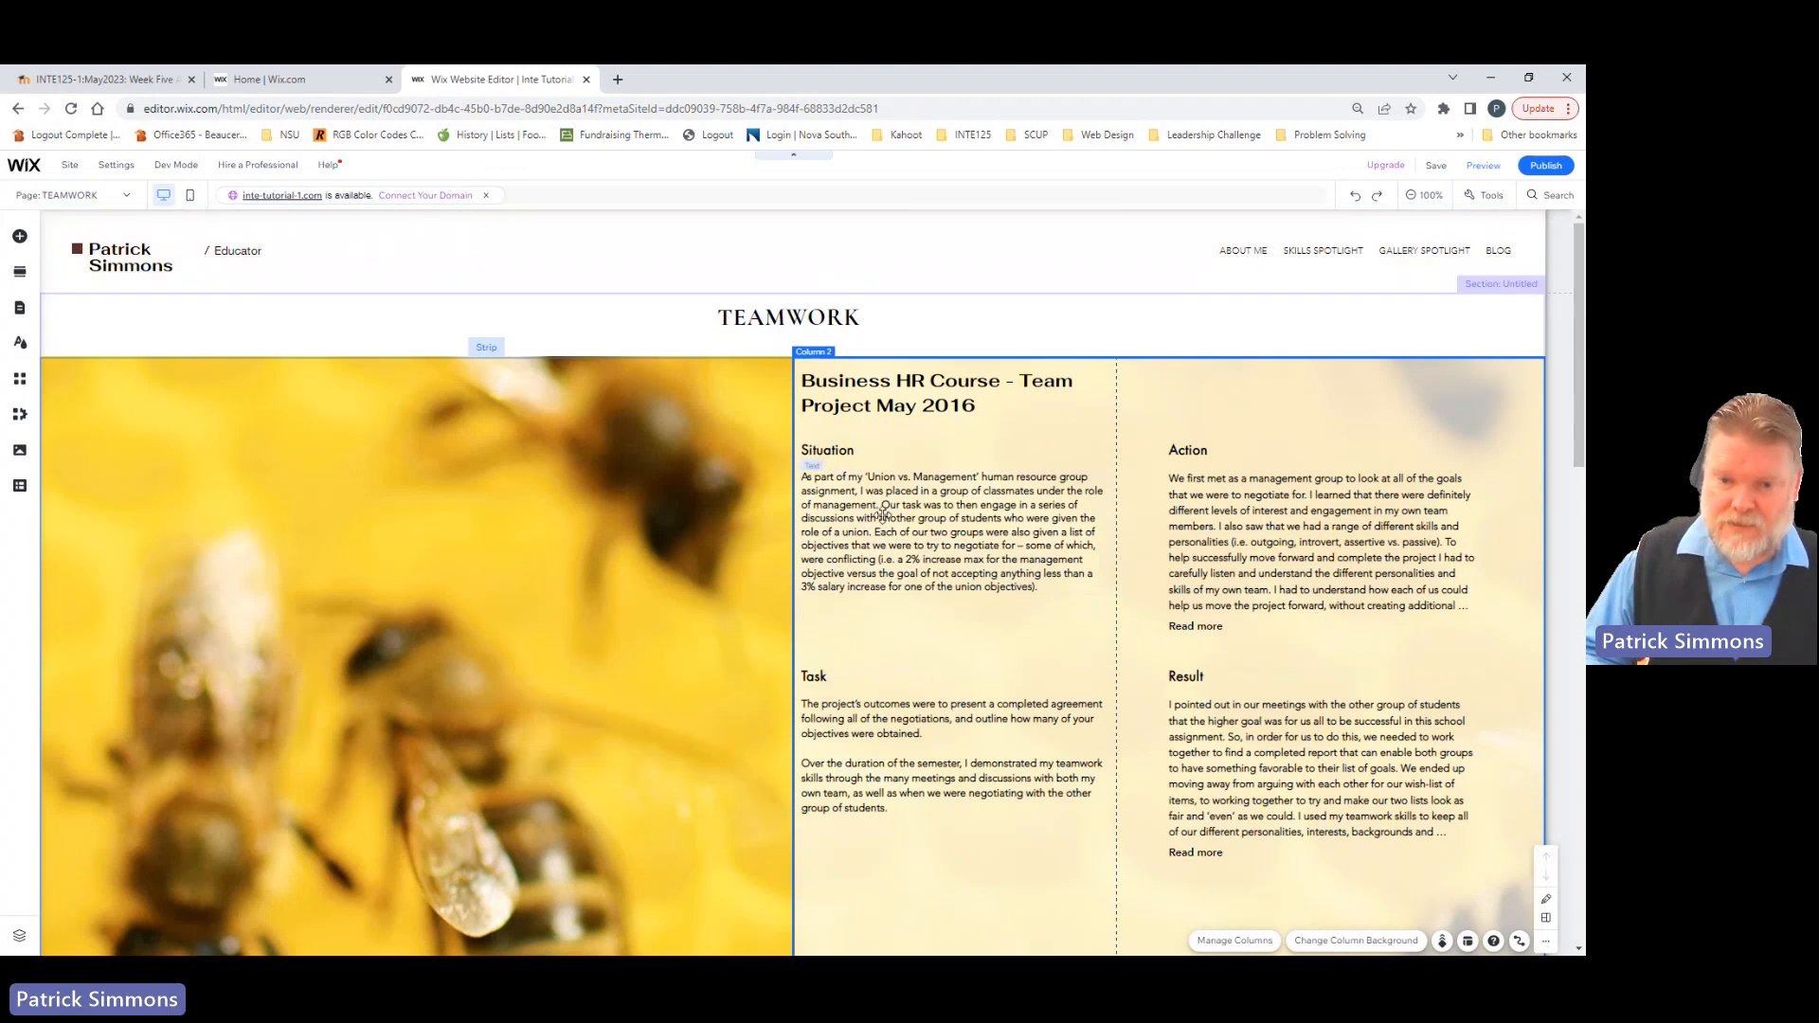
{"action": "left_click", "coordinate": [827, 455]}
{"action": "left_click", "coordinate": [840, 527]}
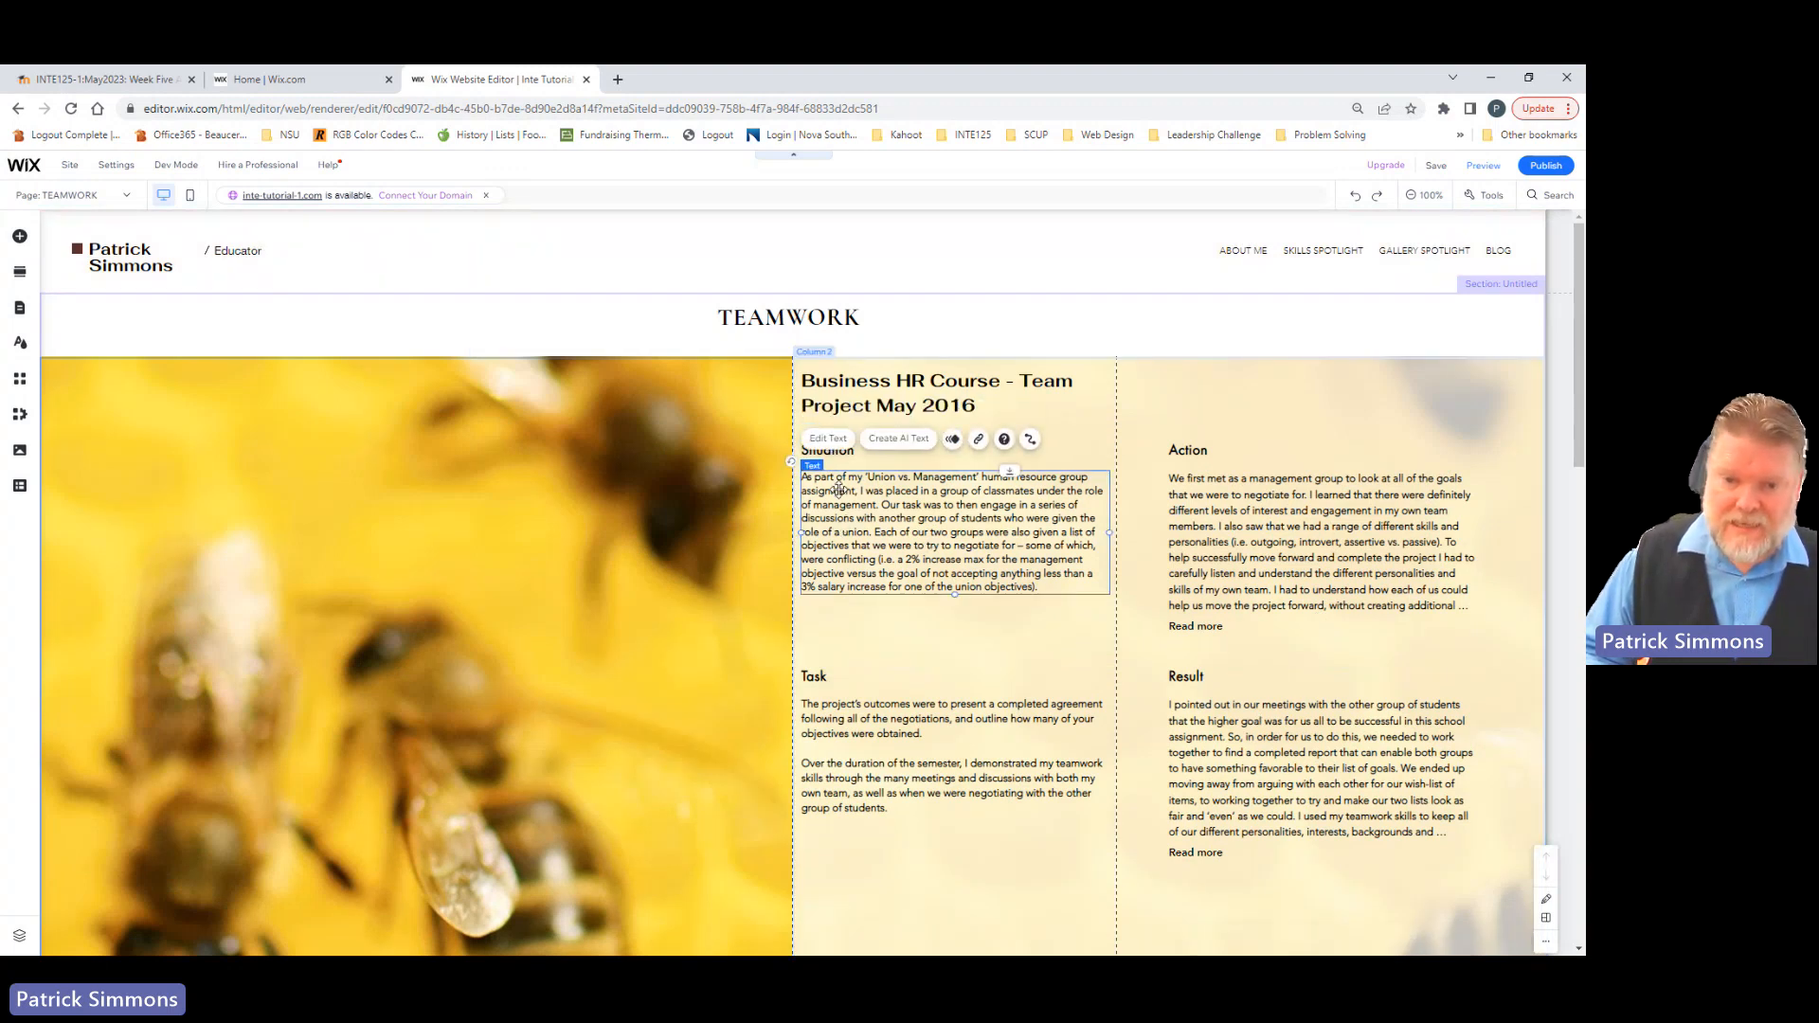
{"action": "left_click", "coordinate": [933, 735], "text": "shift"}
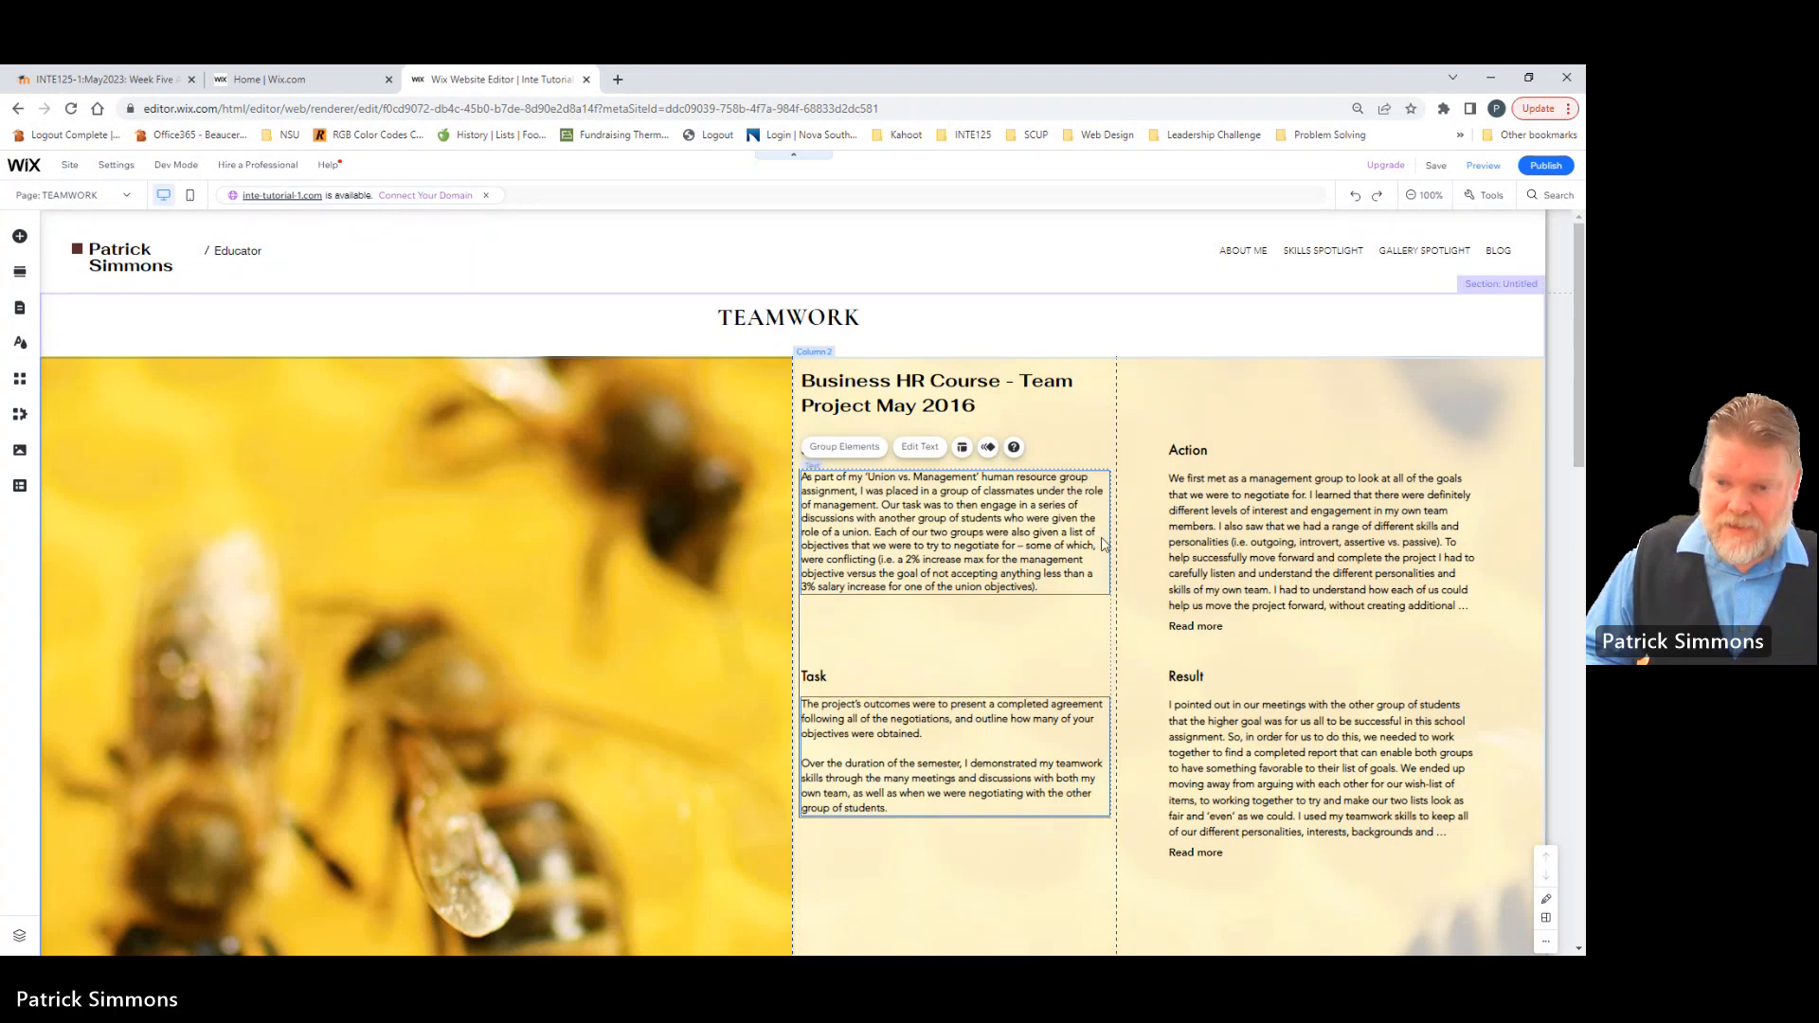
{"action": "left_click", "coordinate": [903, 644]}
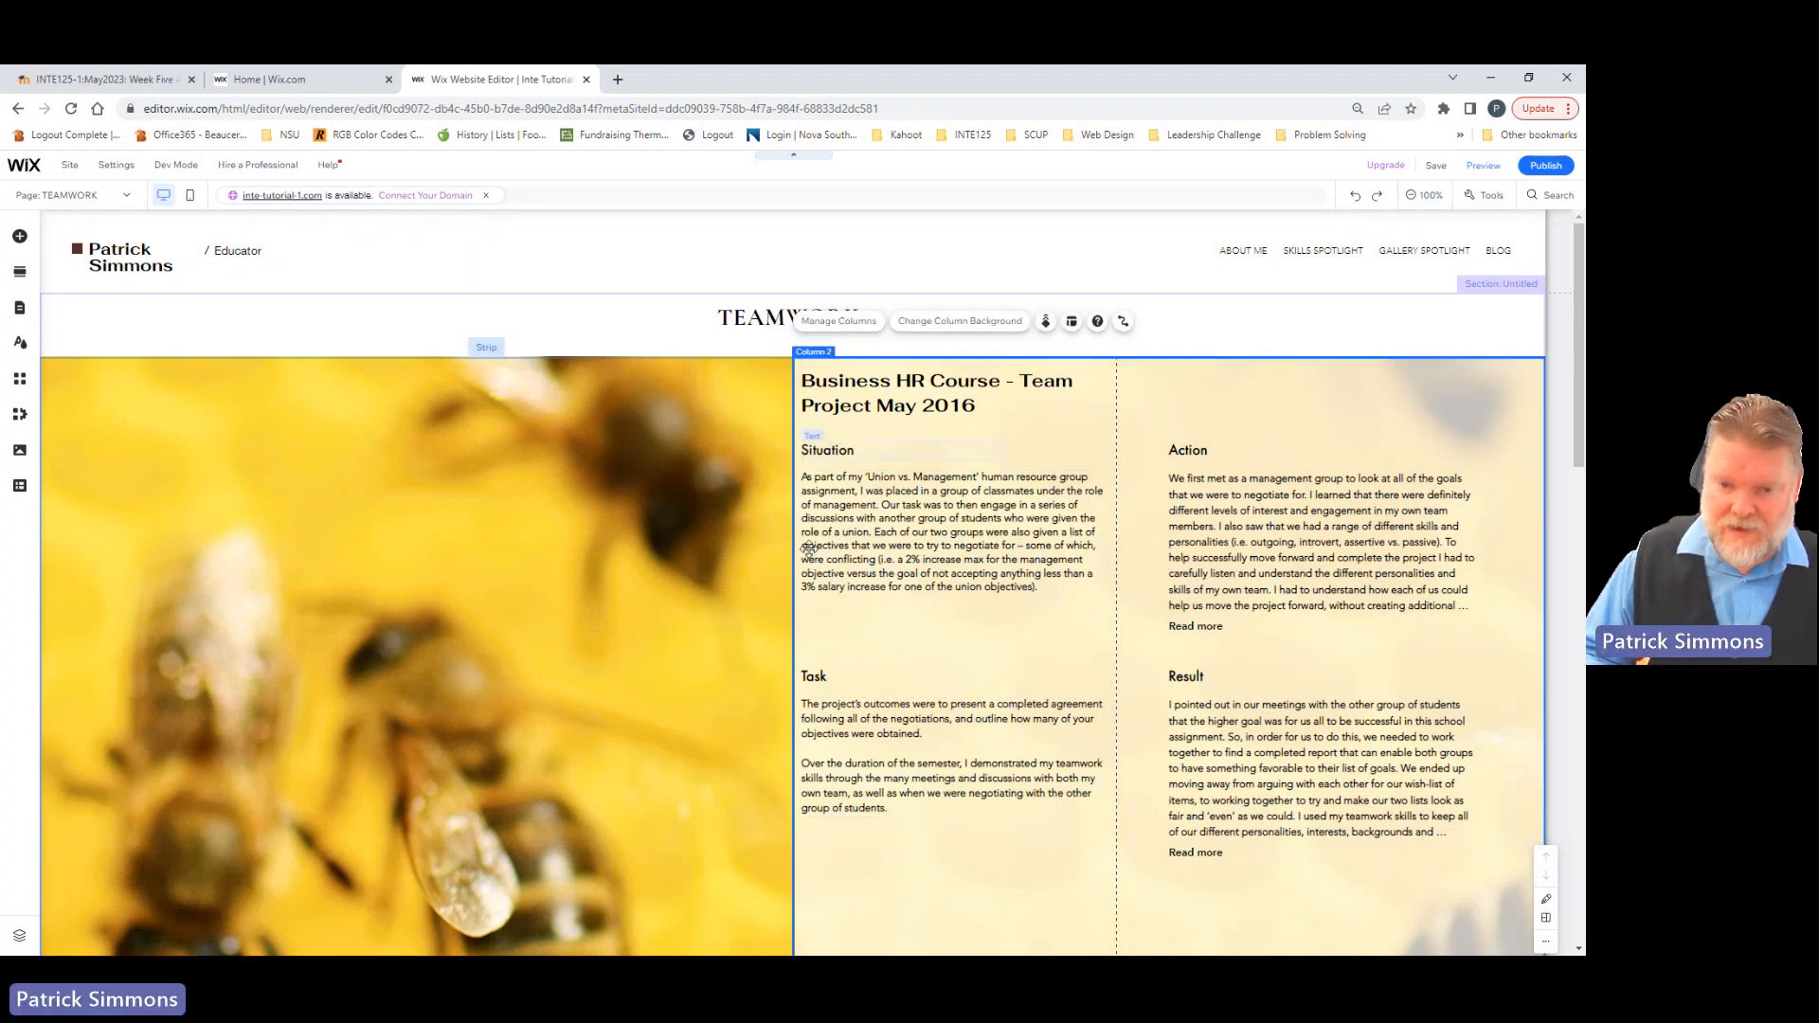
Step: Narrow the Situation and Task text boxes slightly from their right edges
{"action": "left_click", "coordinate": [1044, 575]}
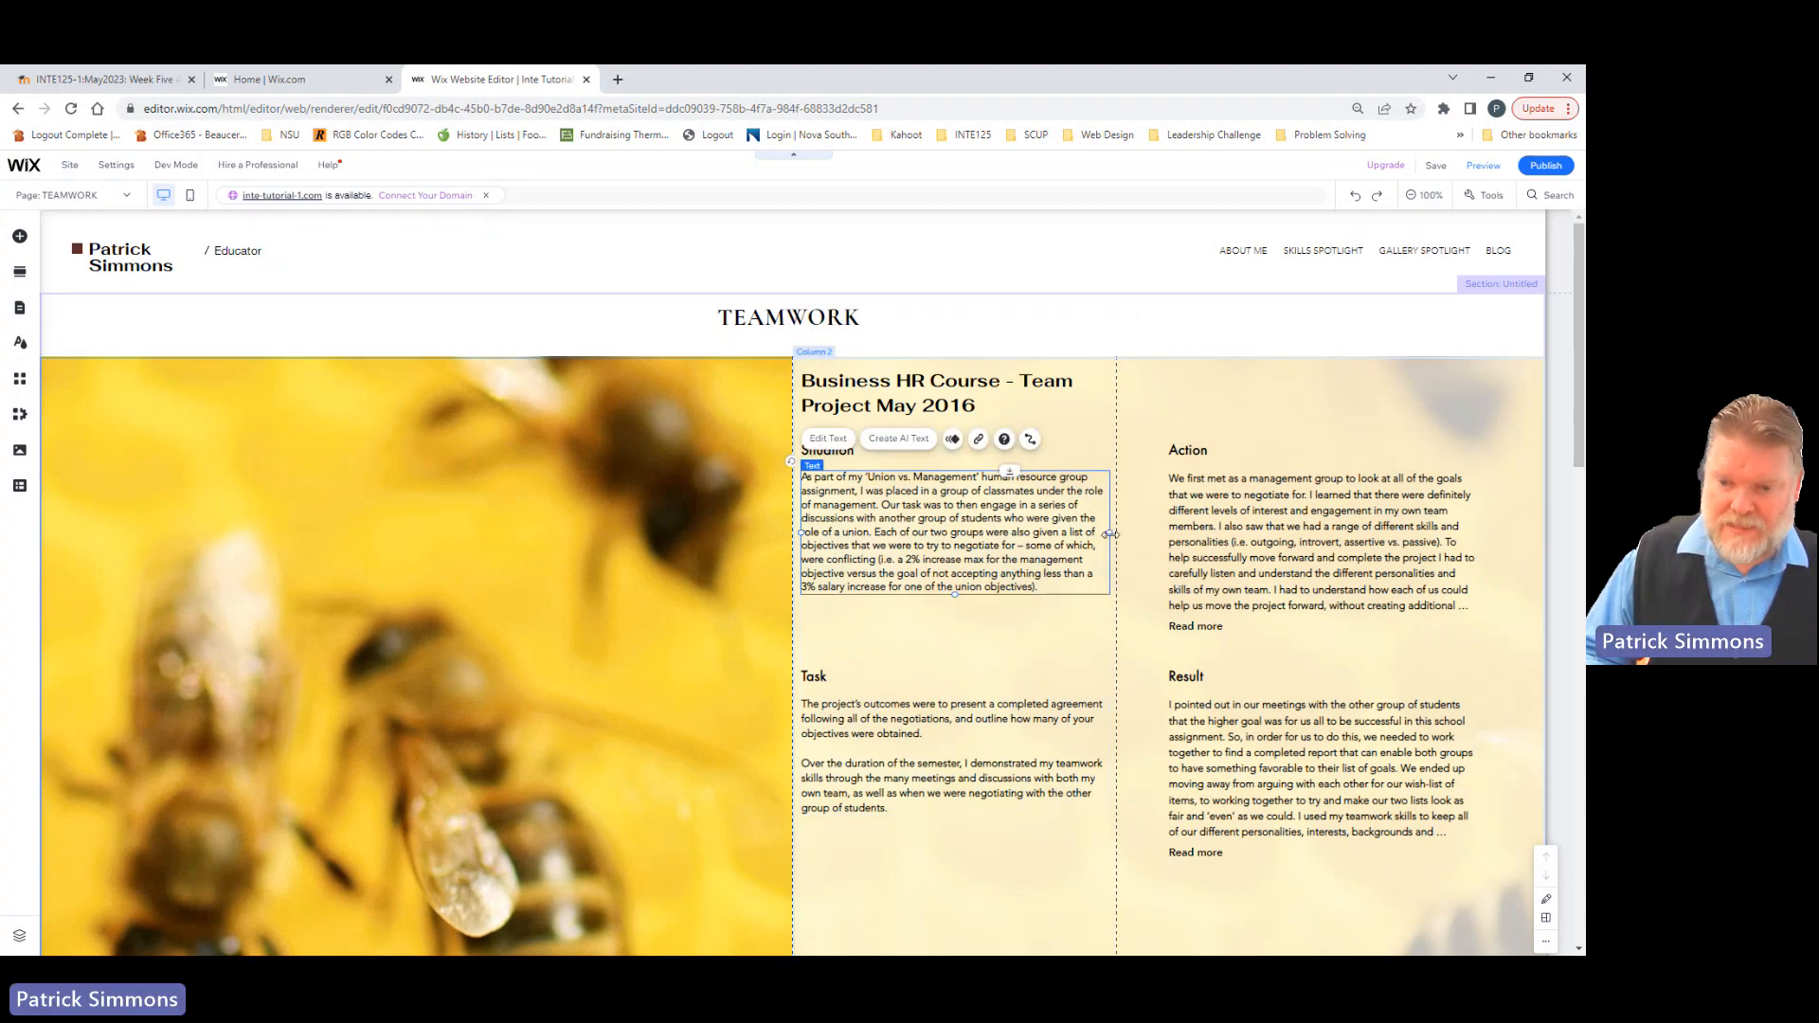
{"action": "left_click_drag", "start_coordinate": [1111, 534], "coordinate": [1090, 532]}
{"action": "left_click", "coordinate": [1093, 739]}
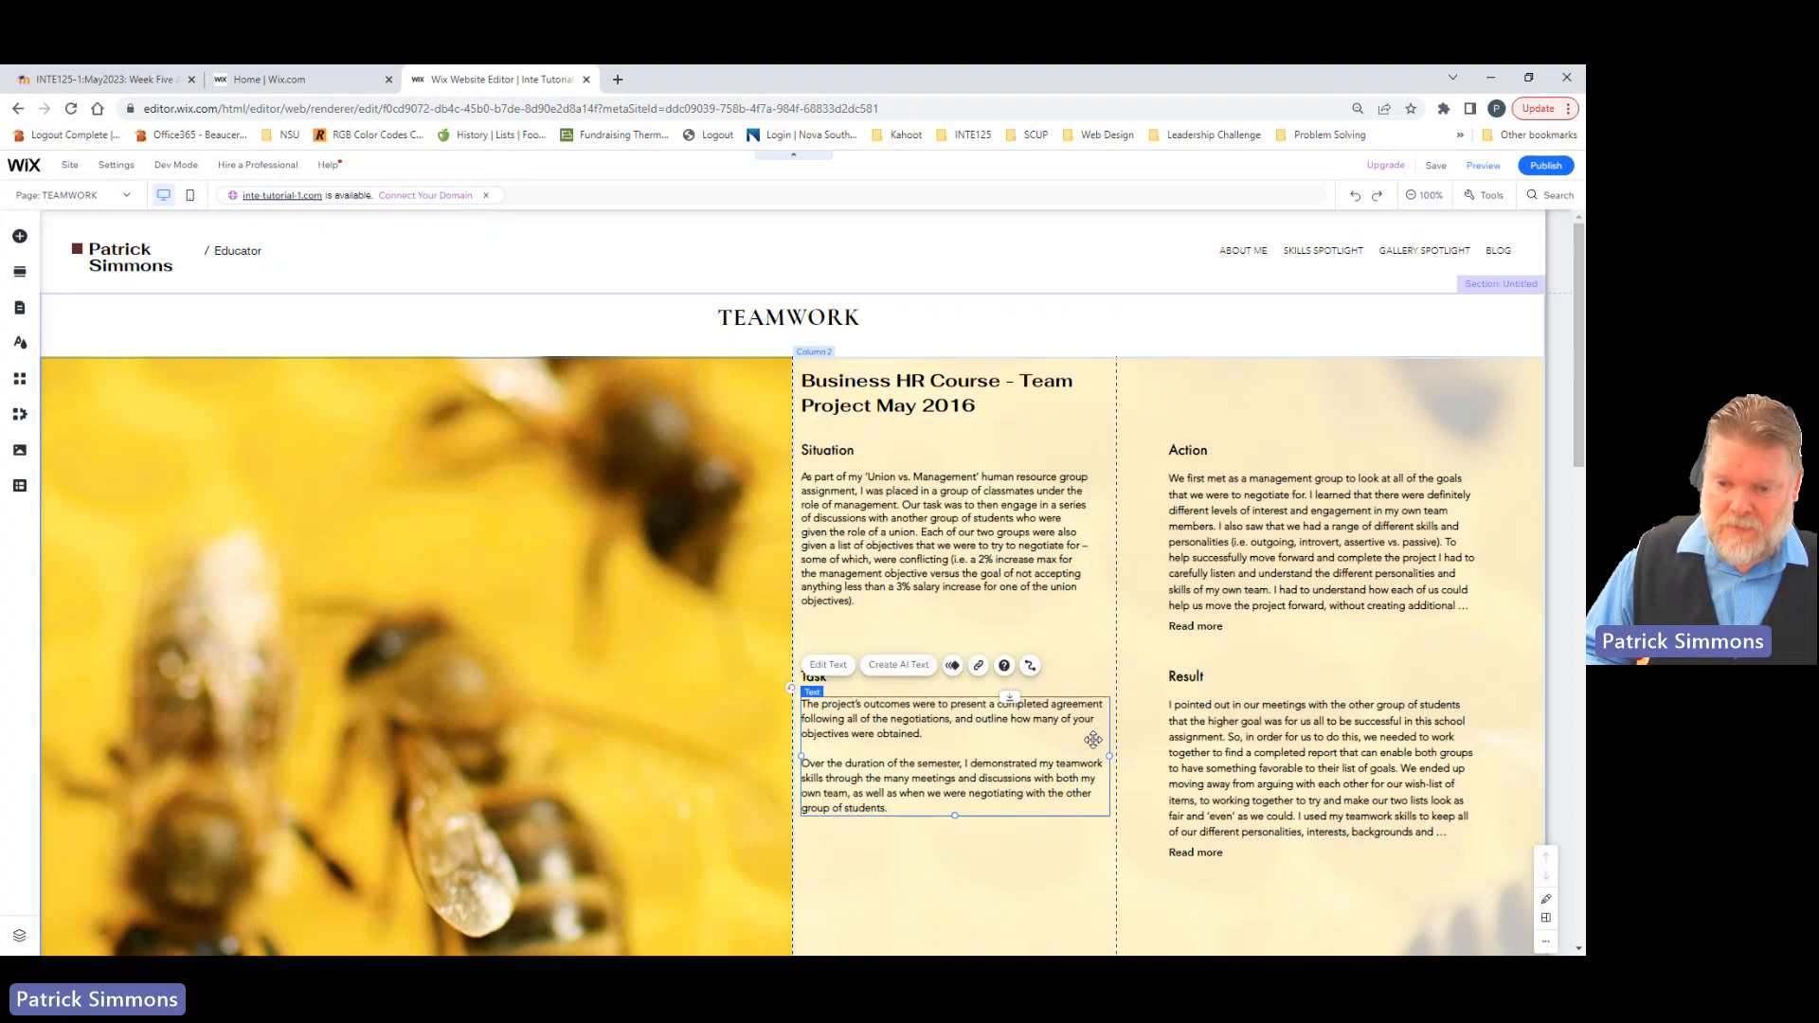
{"action": "left_click_drag", "start_coordinate": [1107, 755], "coordinate": [1088, 753]}
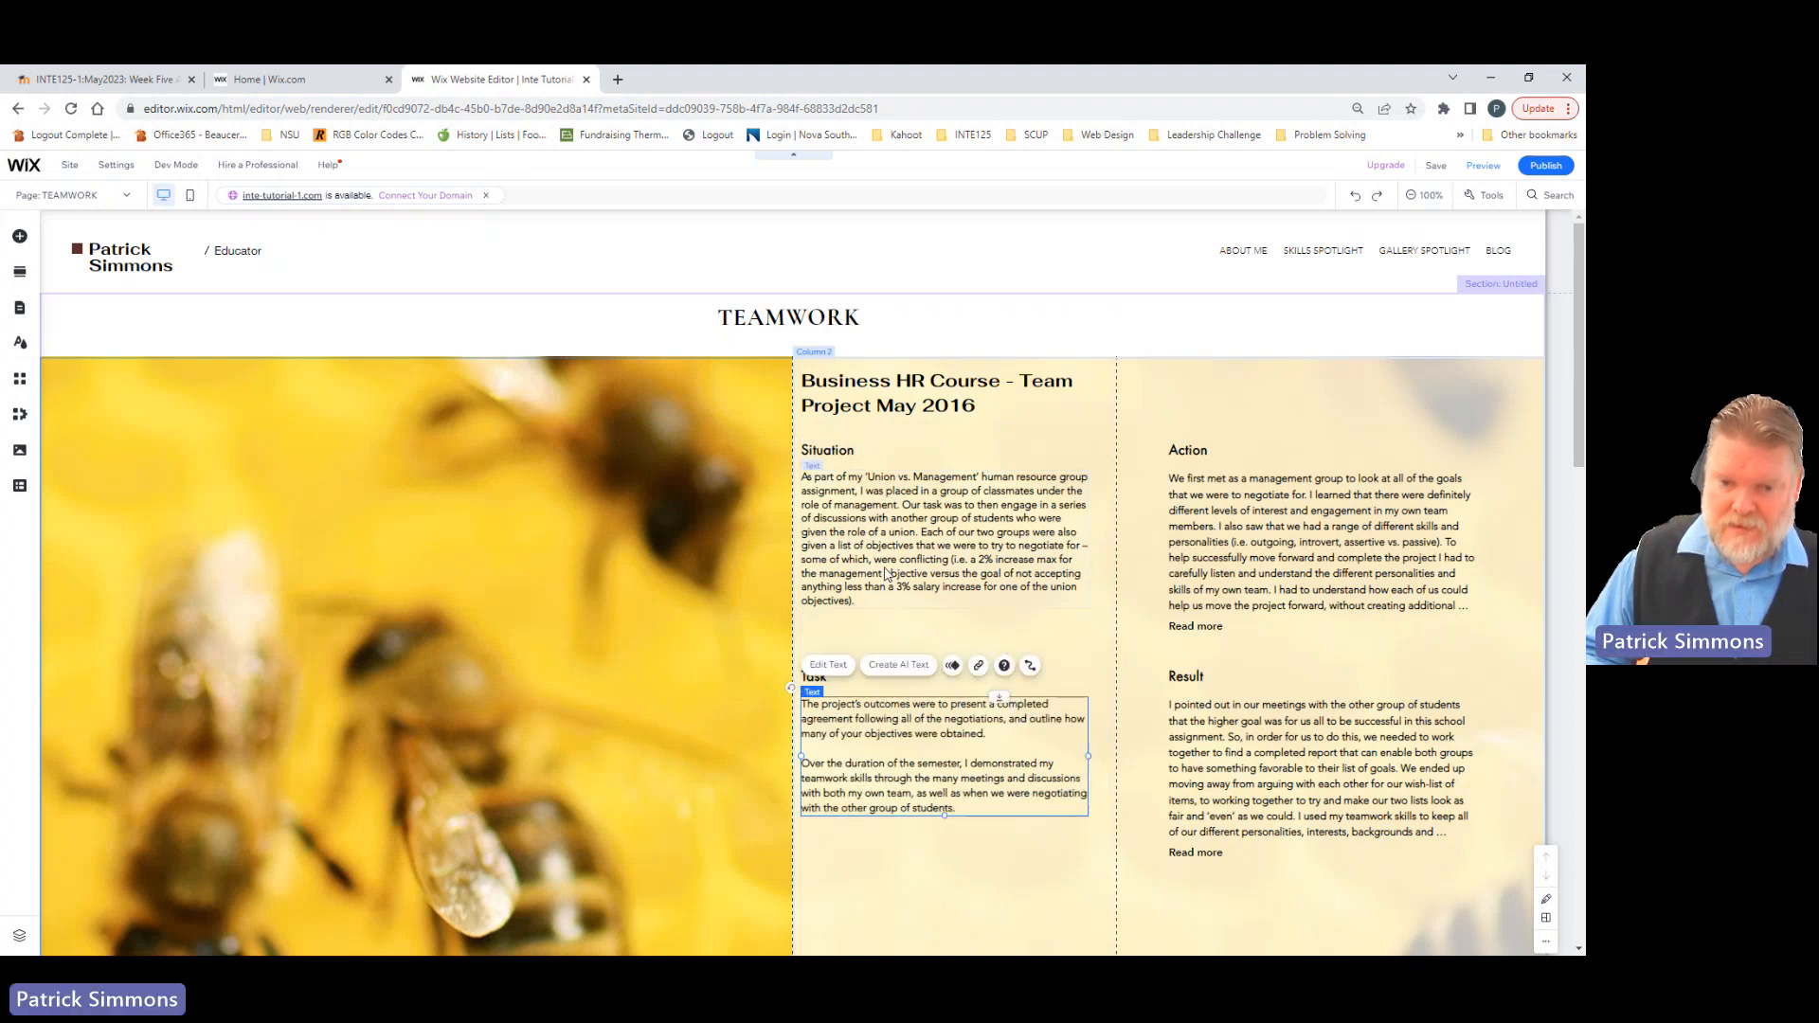
Step: Move the Situation and Task headings and their text boxes together slightly to the right, away from the column's edge
{"action": "left_click", "coordinate": [839, 451]}
{"action": "left_click", "coordinate": [839, 521], "text": "shift"}
{"action": "left_click", "coordinate": [813, 676], "text": "shift"}
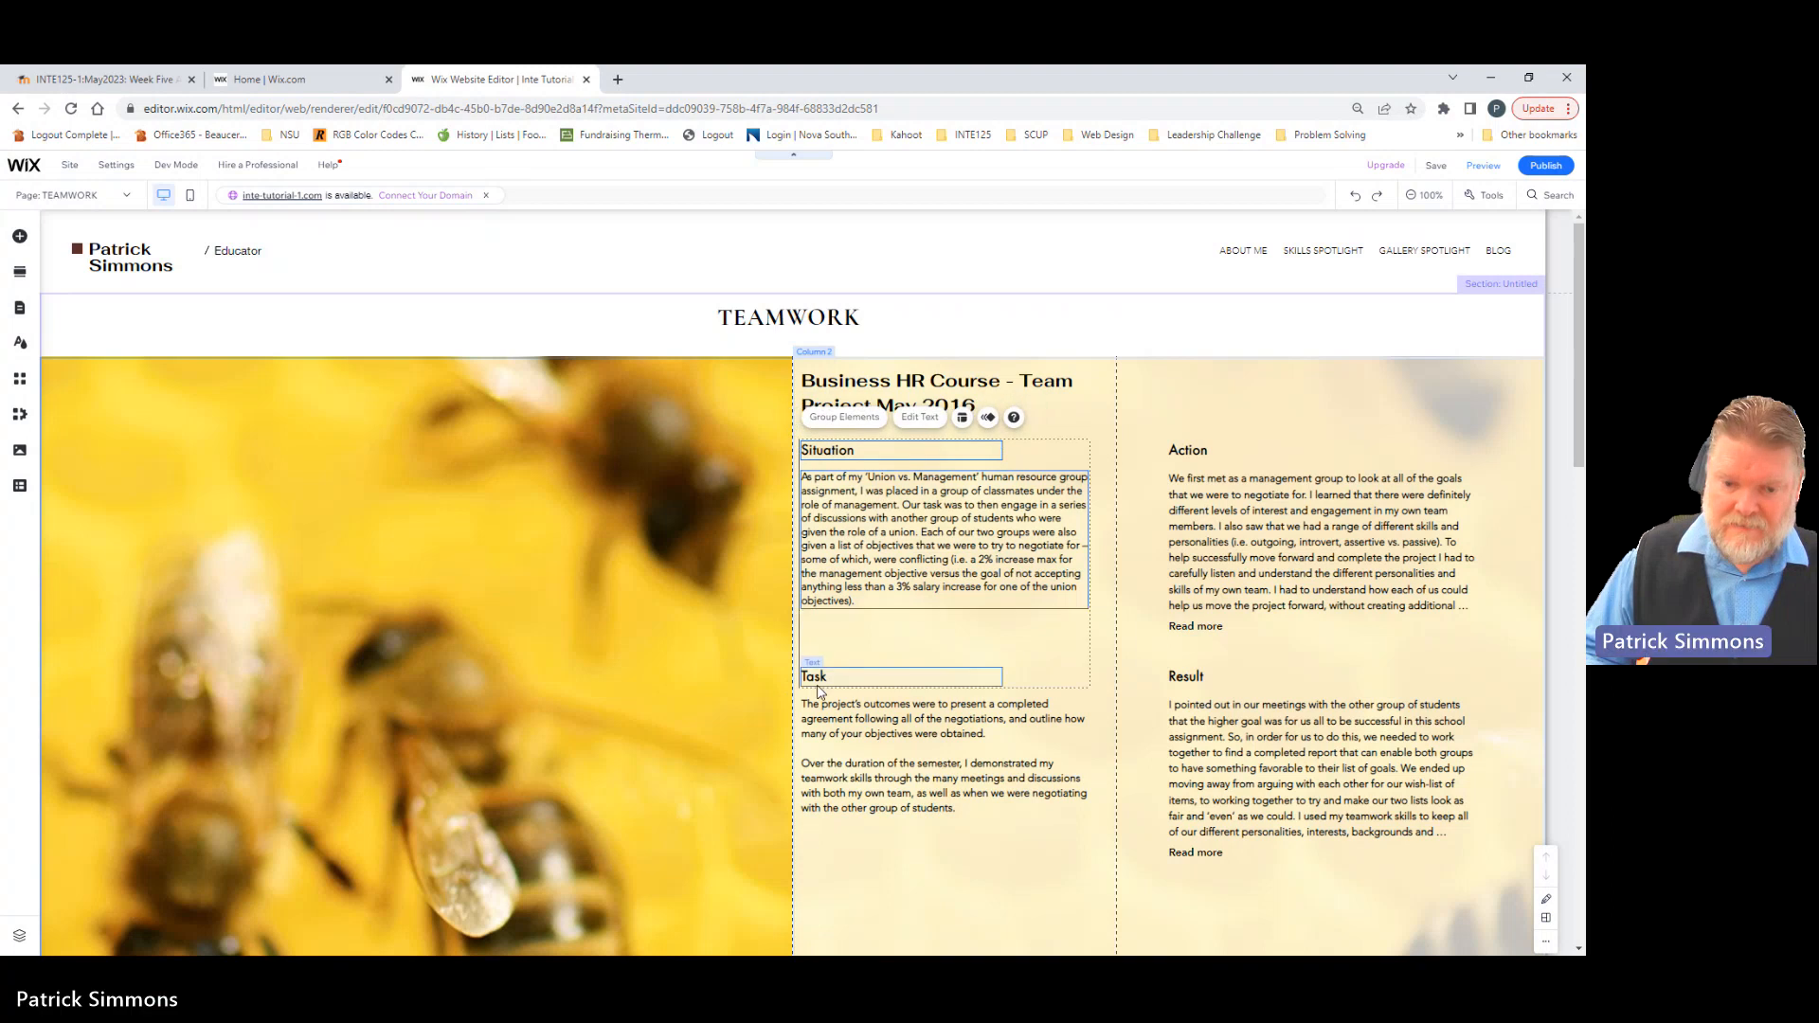
{"action": "left_click", "coordinate": [811, 709], "text": "shift"}
{"action": "left_click_drag", "start_coordinate": [810, 728], "coordinate": [820, 720]}
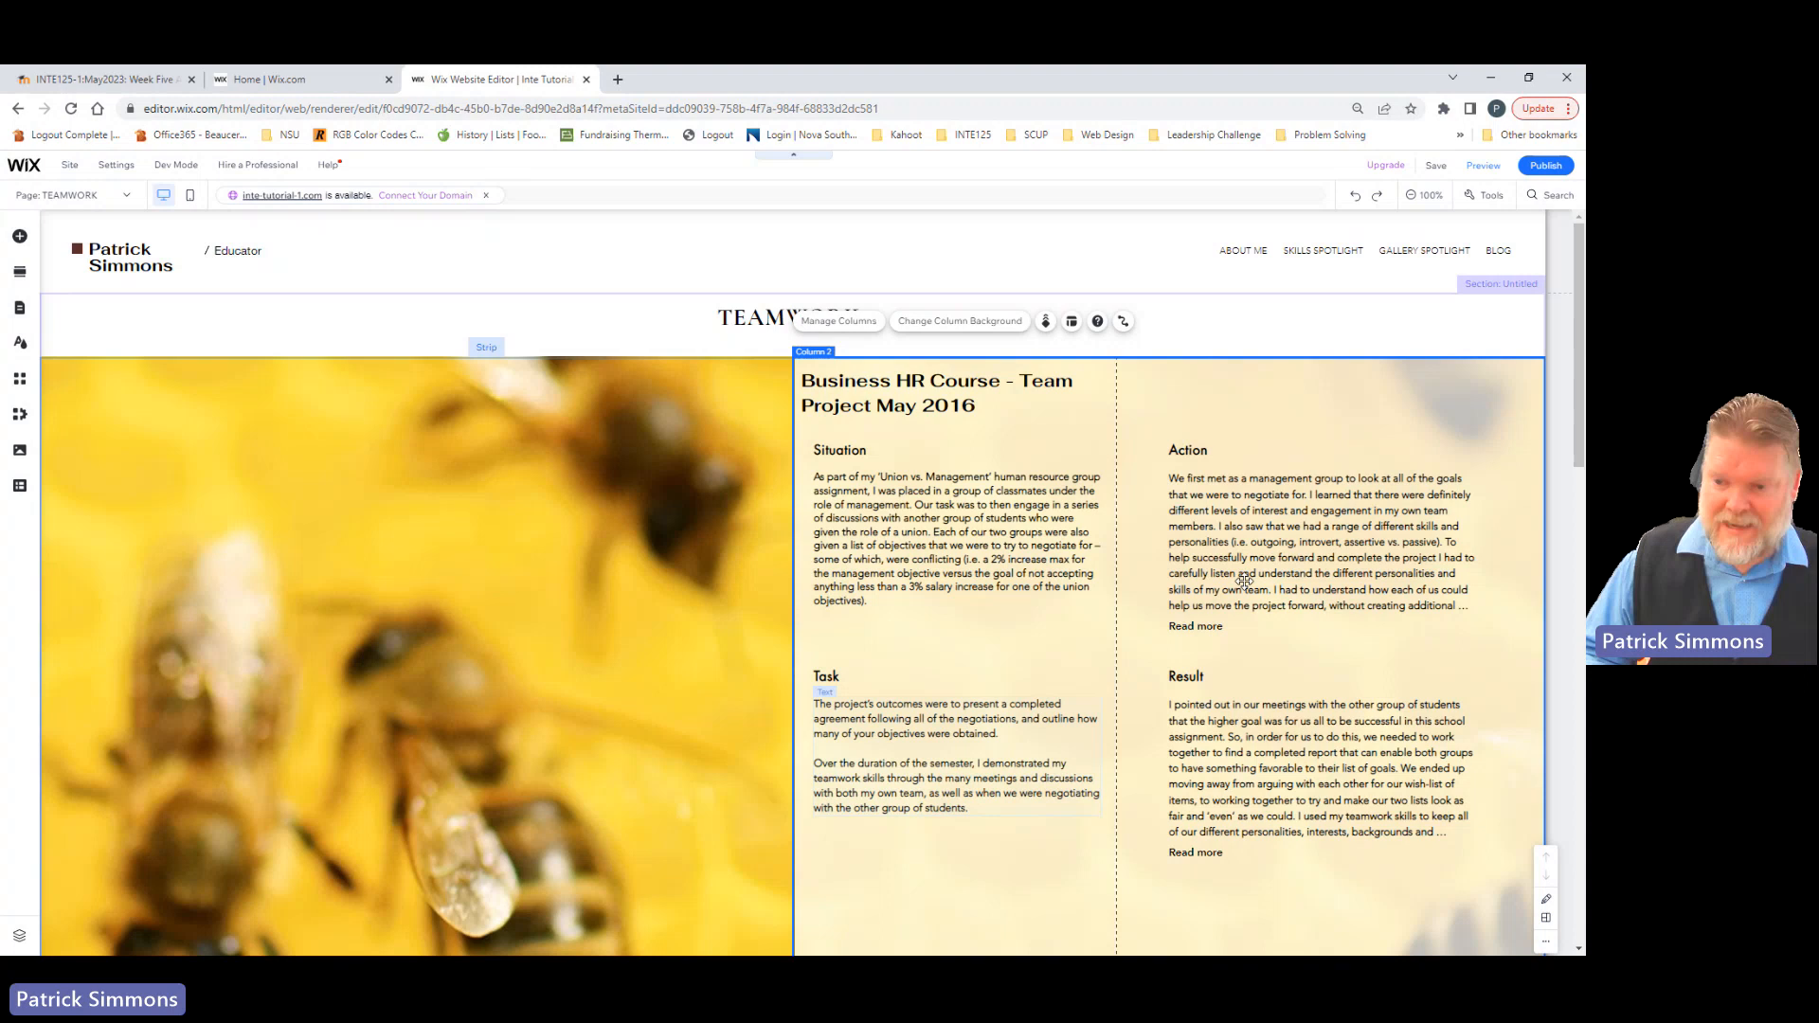
Step: Narrow the collapsible Action and Result text boxes from their right edges
{"action": "left_click", "coordinate": [1373, 530]}
{"action": "left_click", "coordinate": [1356, 731], "text": "shift"}
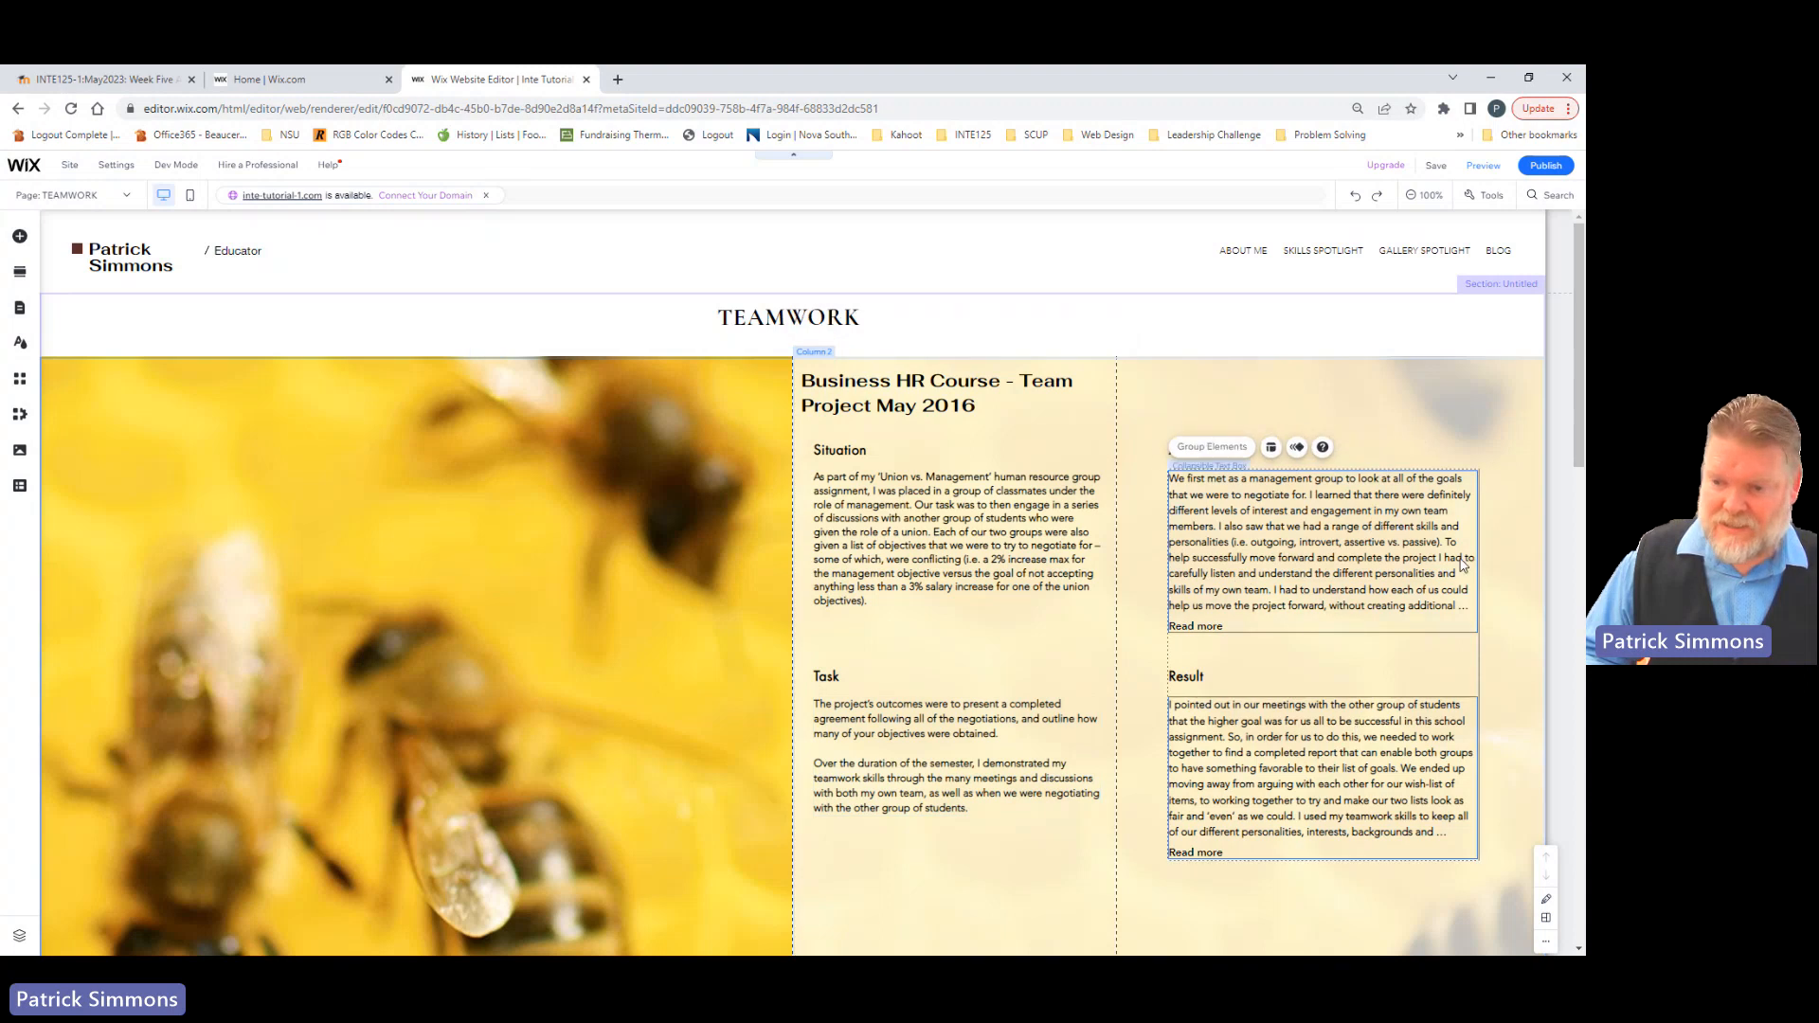
{"action": "left_click", "coordinate": [1336, 686]}
{"action": "left_click", "coordinate": [1426, 541]}
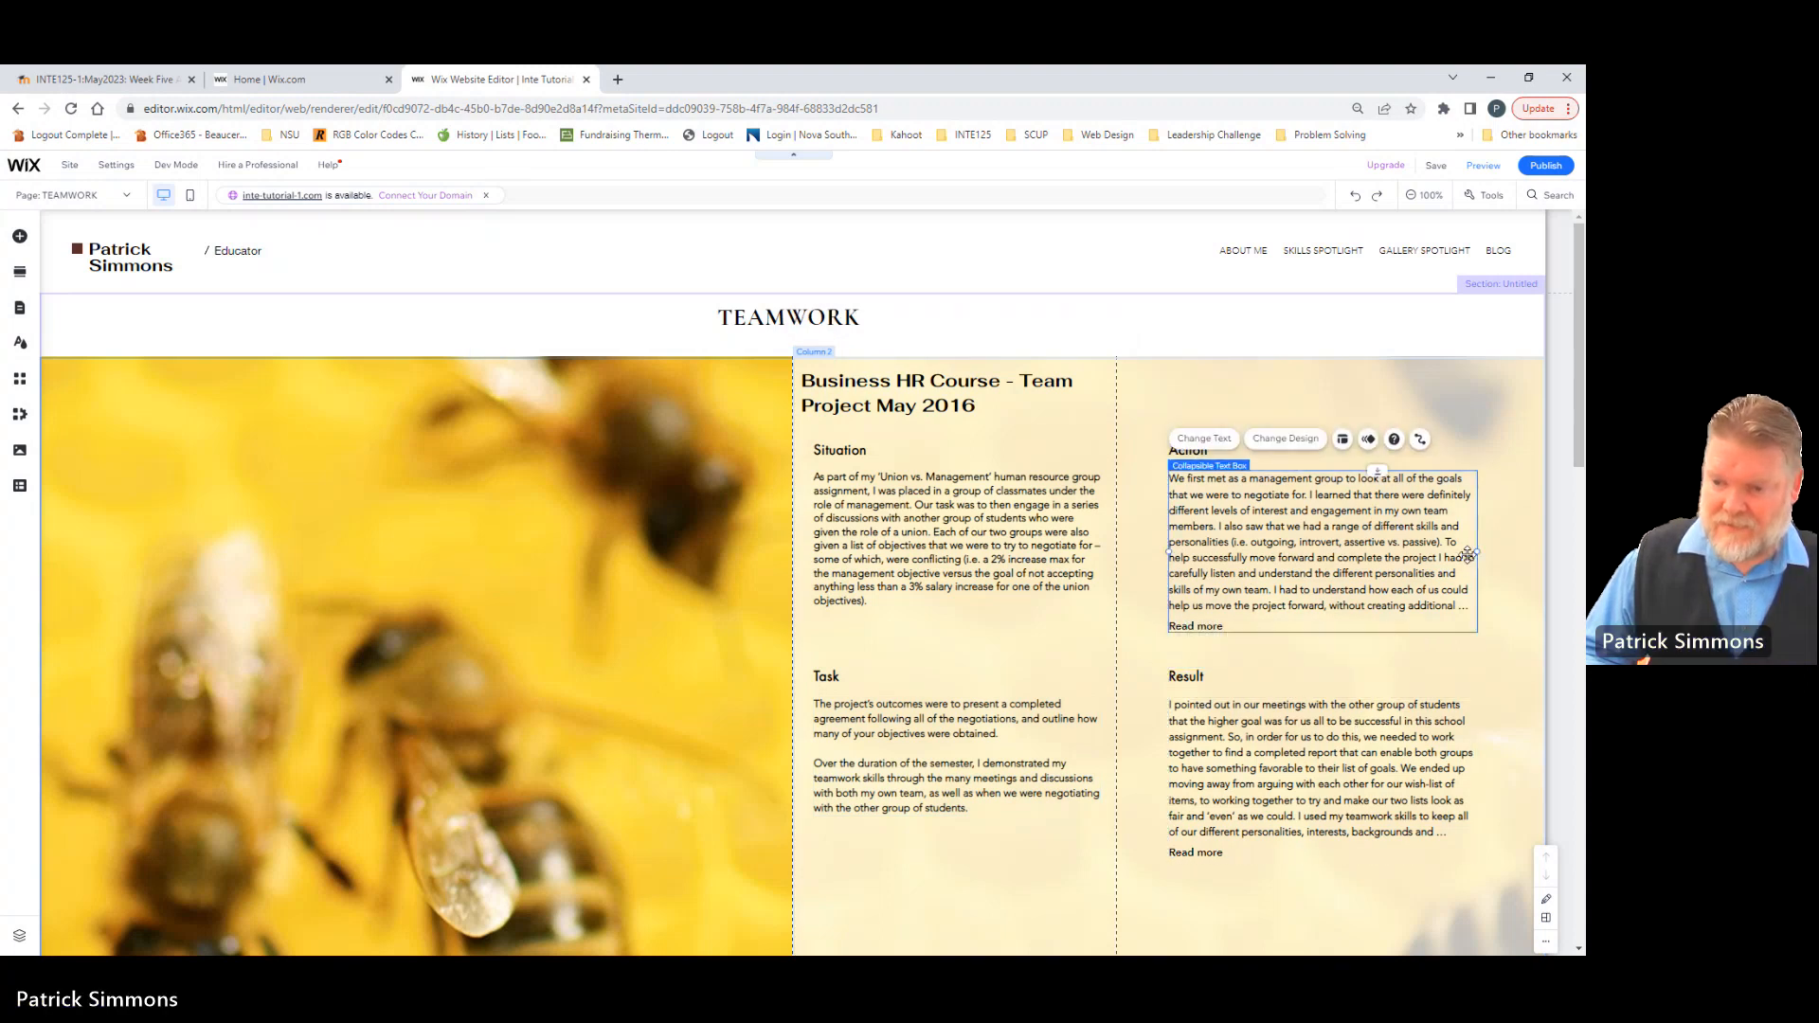
{"action": "left_click_drag", "start_coordinate": [1478, 552], "coordinate": [1442, 553]}
{"action": "left_click", "coordinate": [1440, 741]}
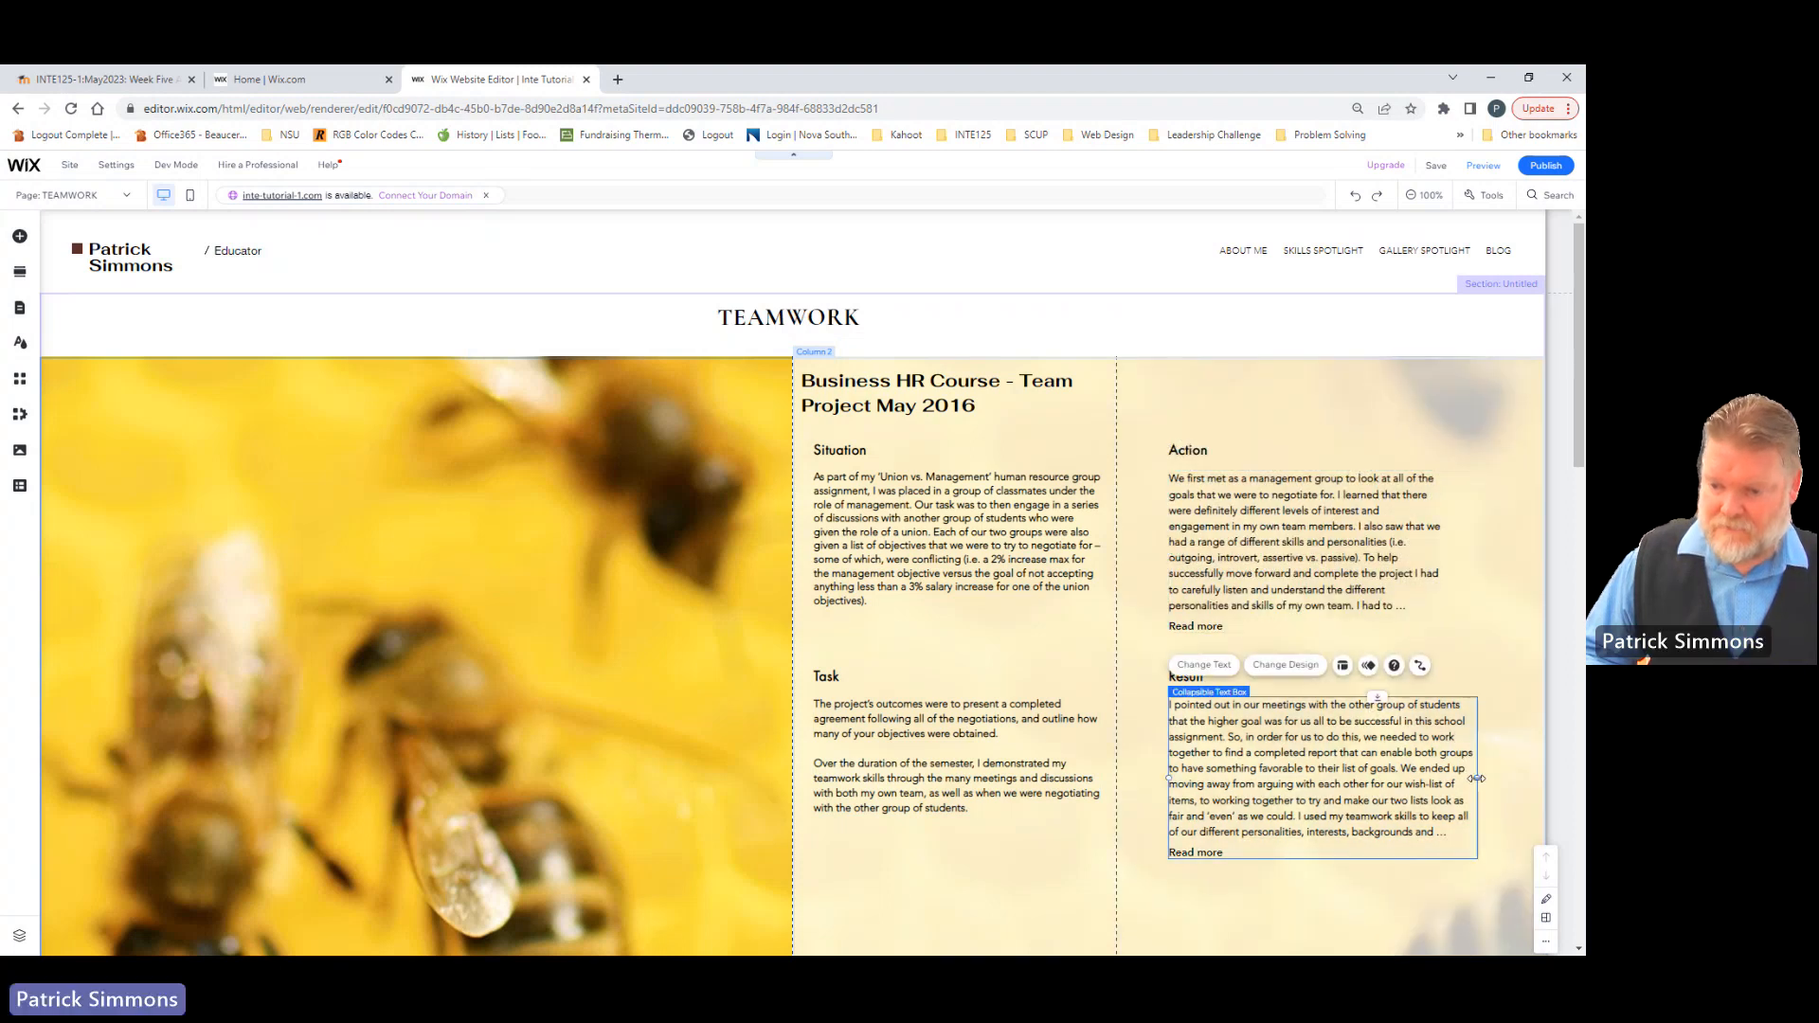
{"action": "left_click_drag", "start_coordinate": [1478, 778], "coordinate": [1455, 778]}
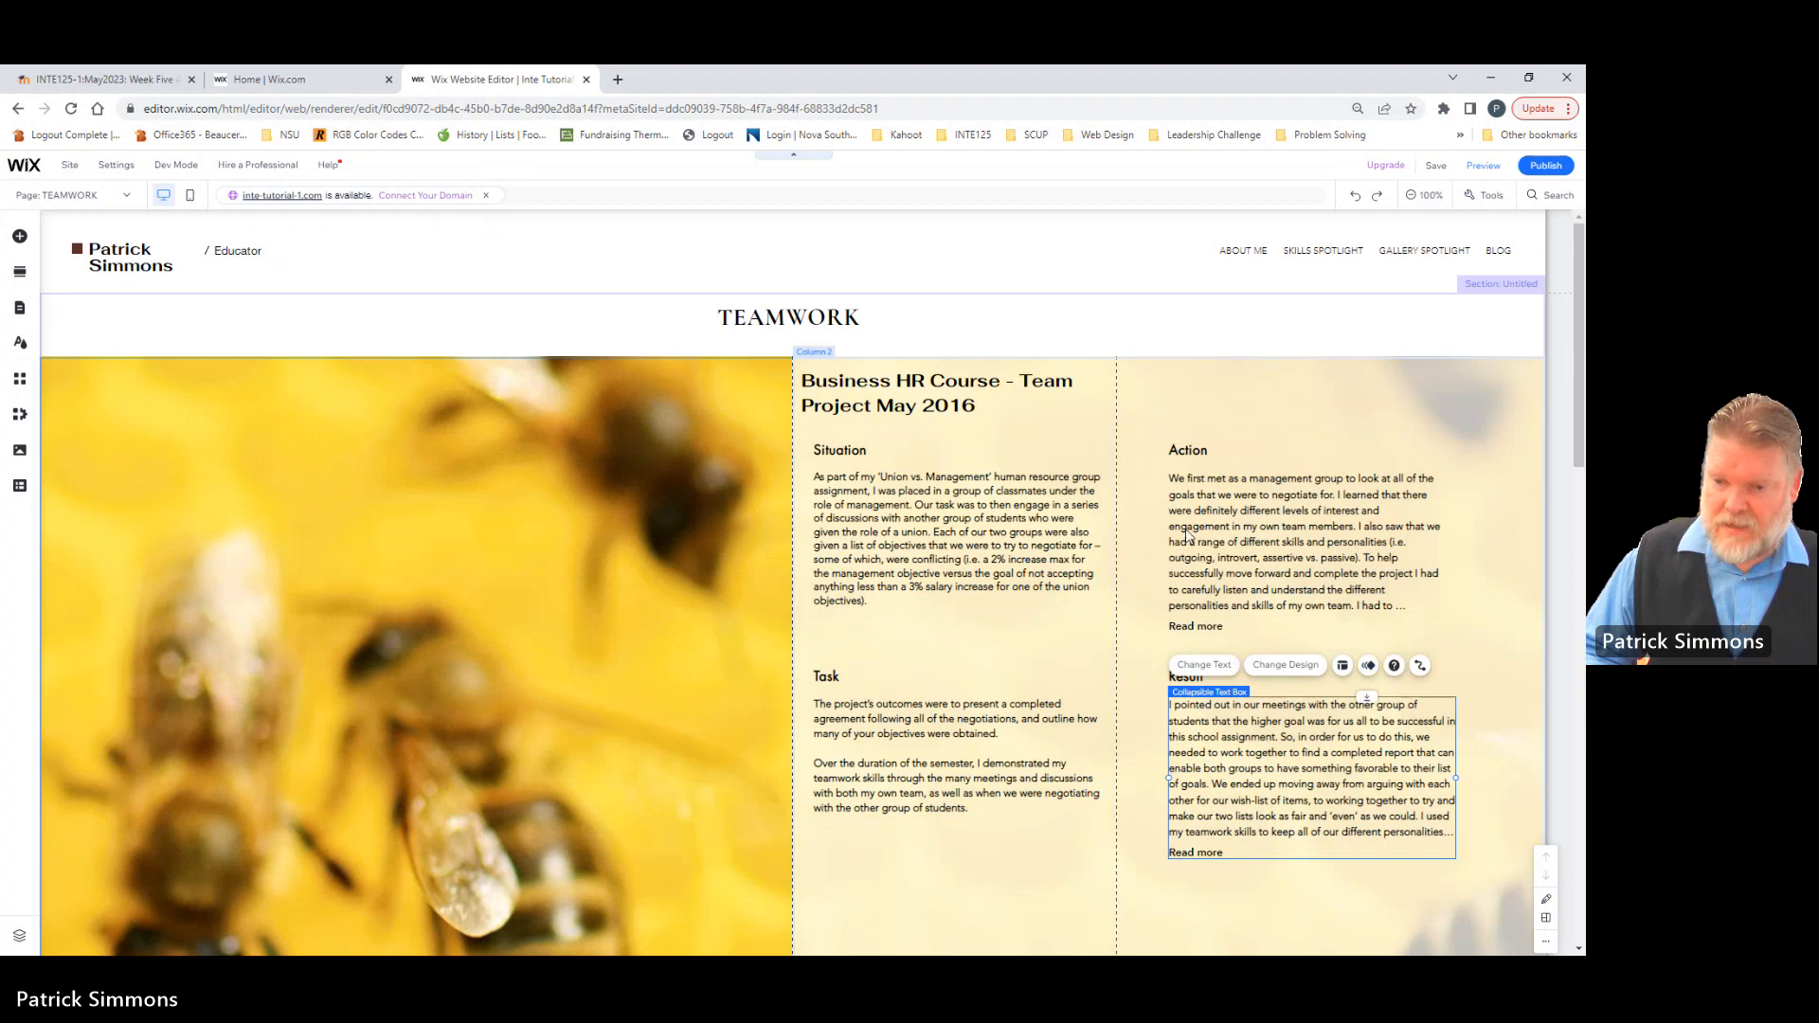
Step: Move the Action and Result headings and their collapsible text boxes together slightly to the left
{"action": "left_click", "coordinate": [1193, 454]}
{"action": "left_click", "coordinate": [1209, 572], "text": "shift"}
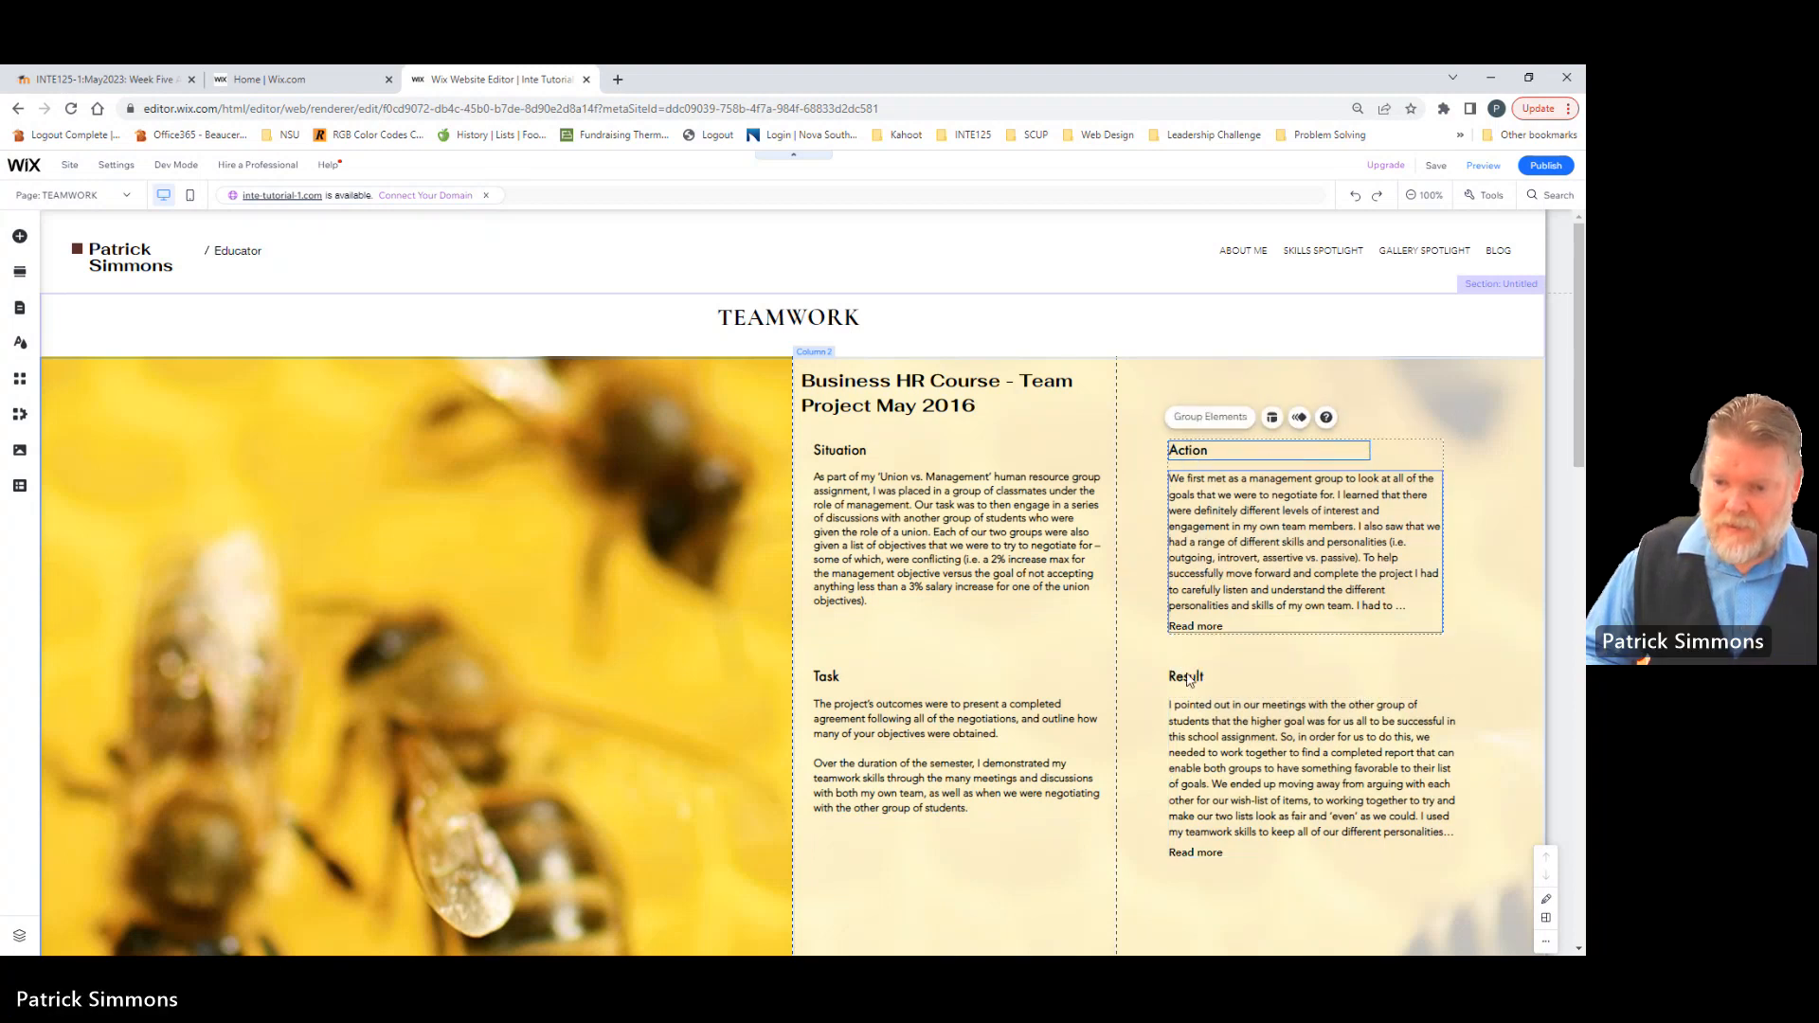
{"action": "left_click", "coordinate": [1191, 678], "text": "shift"}
{"action": "left_click", "coordinate": [1199, 729], "text": "shift"}
{"action": "left_click_drag", "start_coordinate": [1199, 559], "coordinate": [1181, 553]}
{"action": "left_click", "coordinate": [982, 618]}
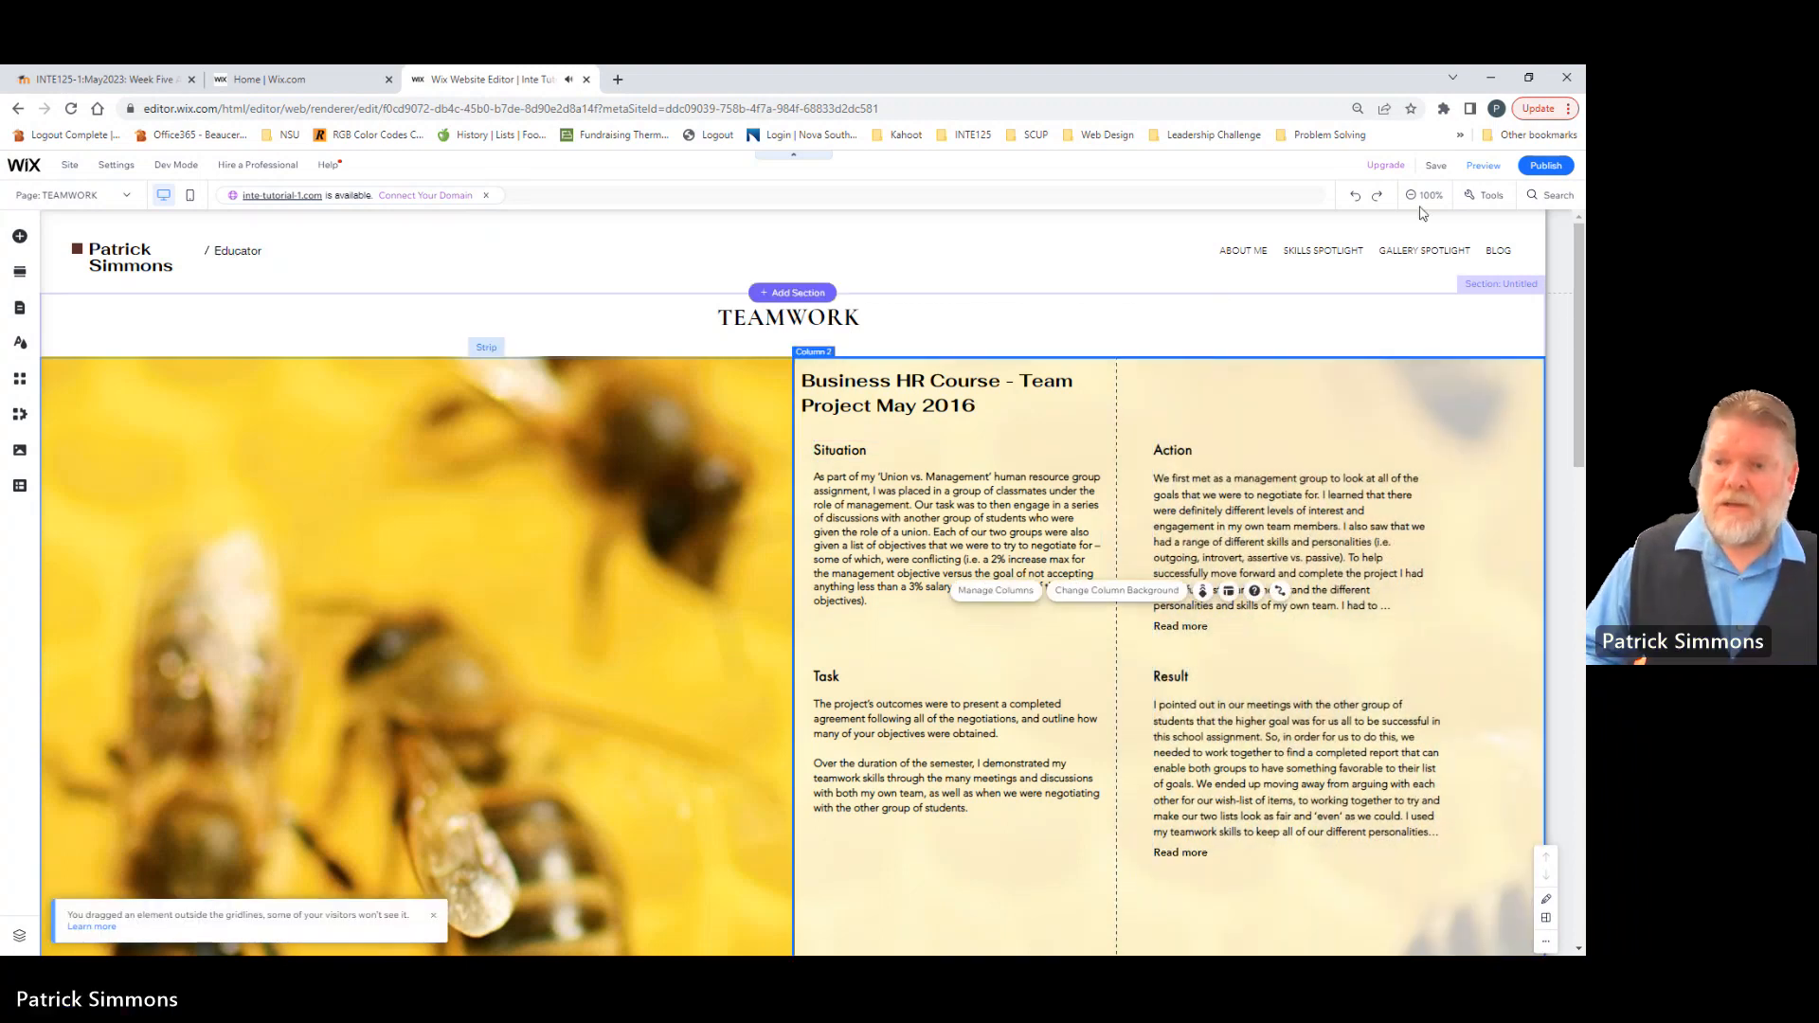
Step: Preview the Teamwork page's layout, return to editing and look over the strip
{"action": "left_click", "coordinate": [1484, 167]}
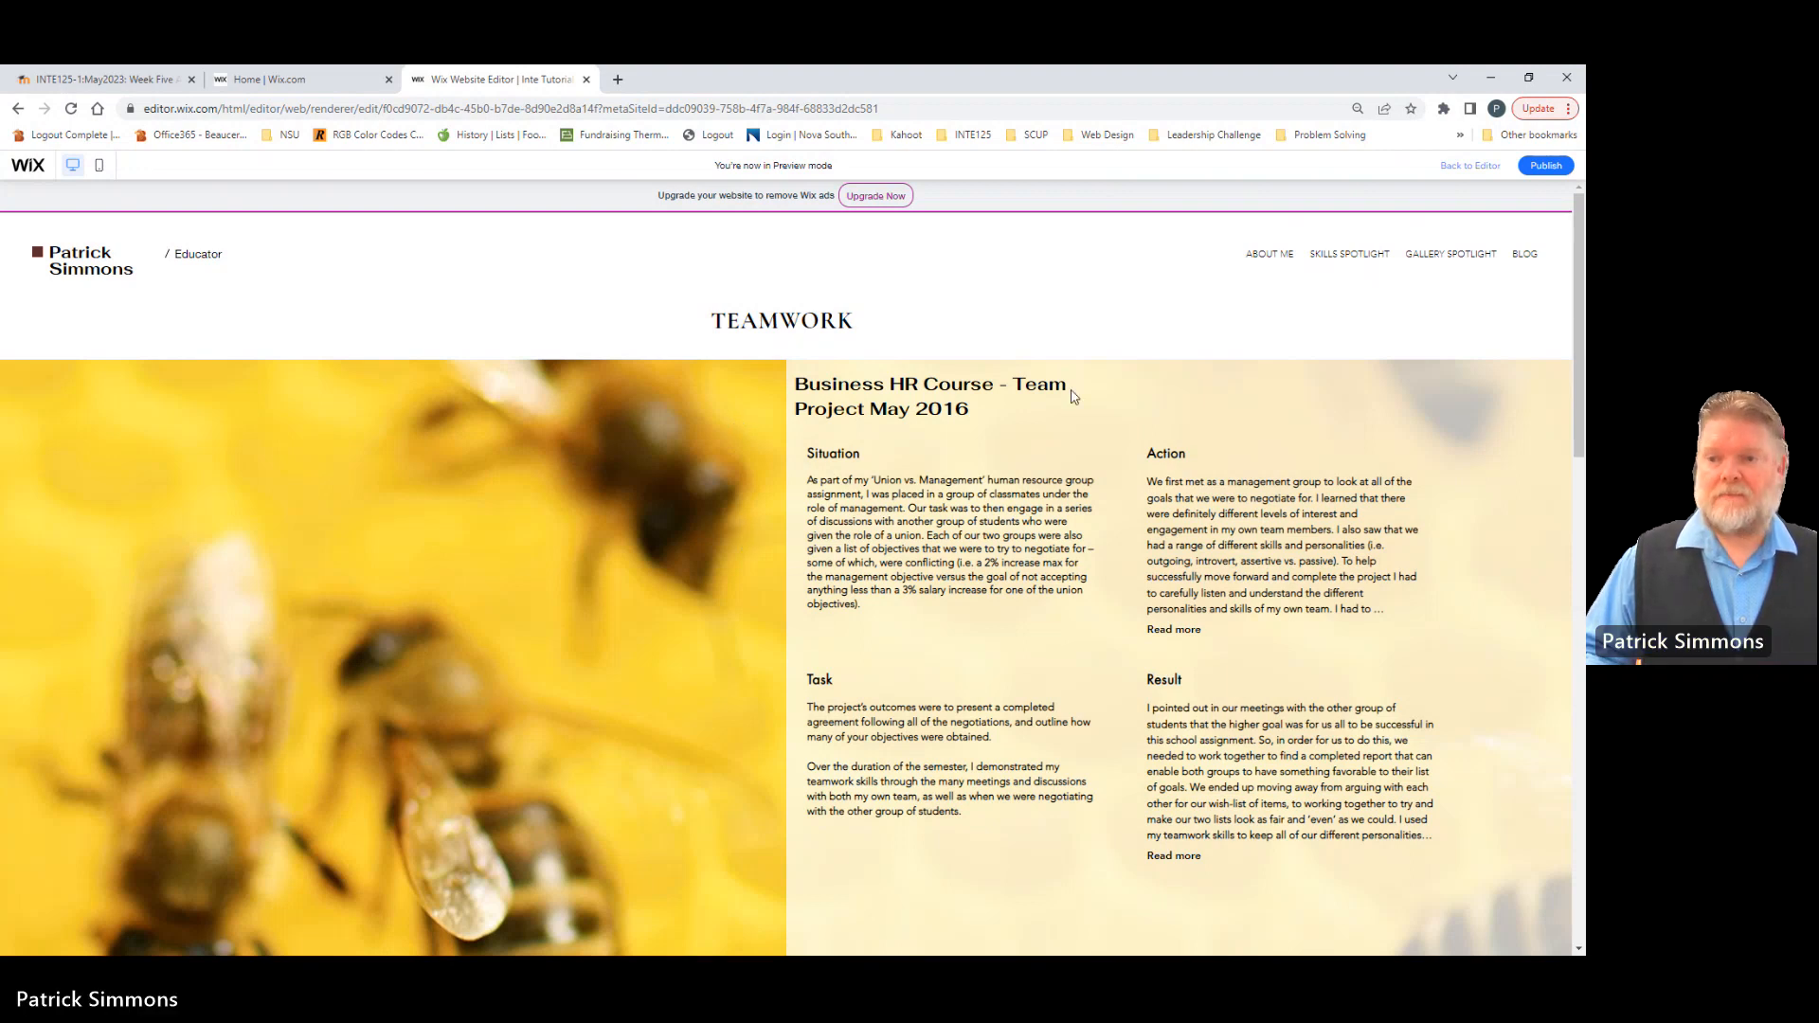
{"action": "left_click", "coordinate": [1468, 167]}
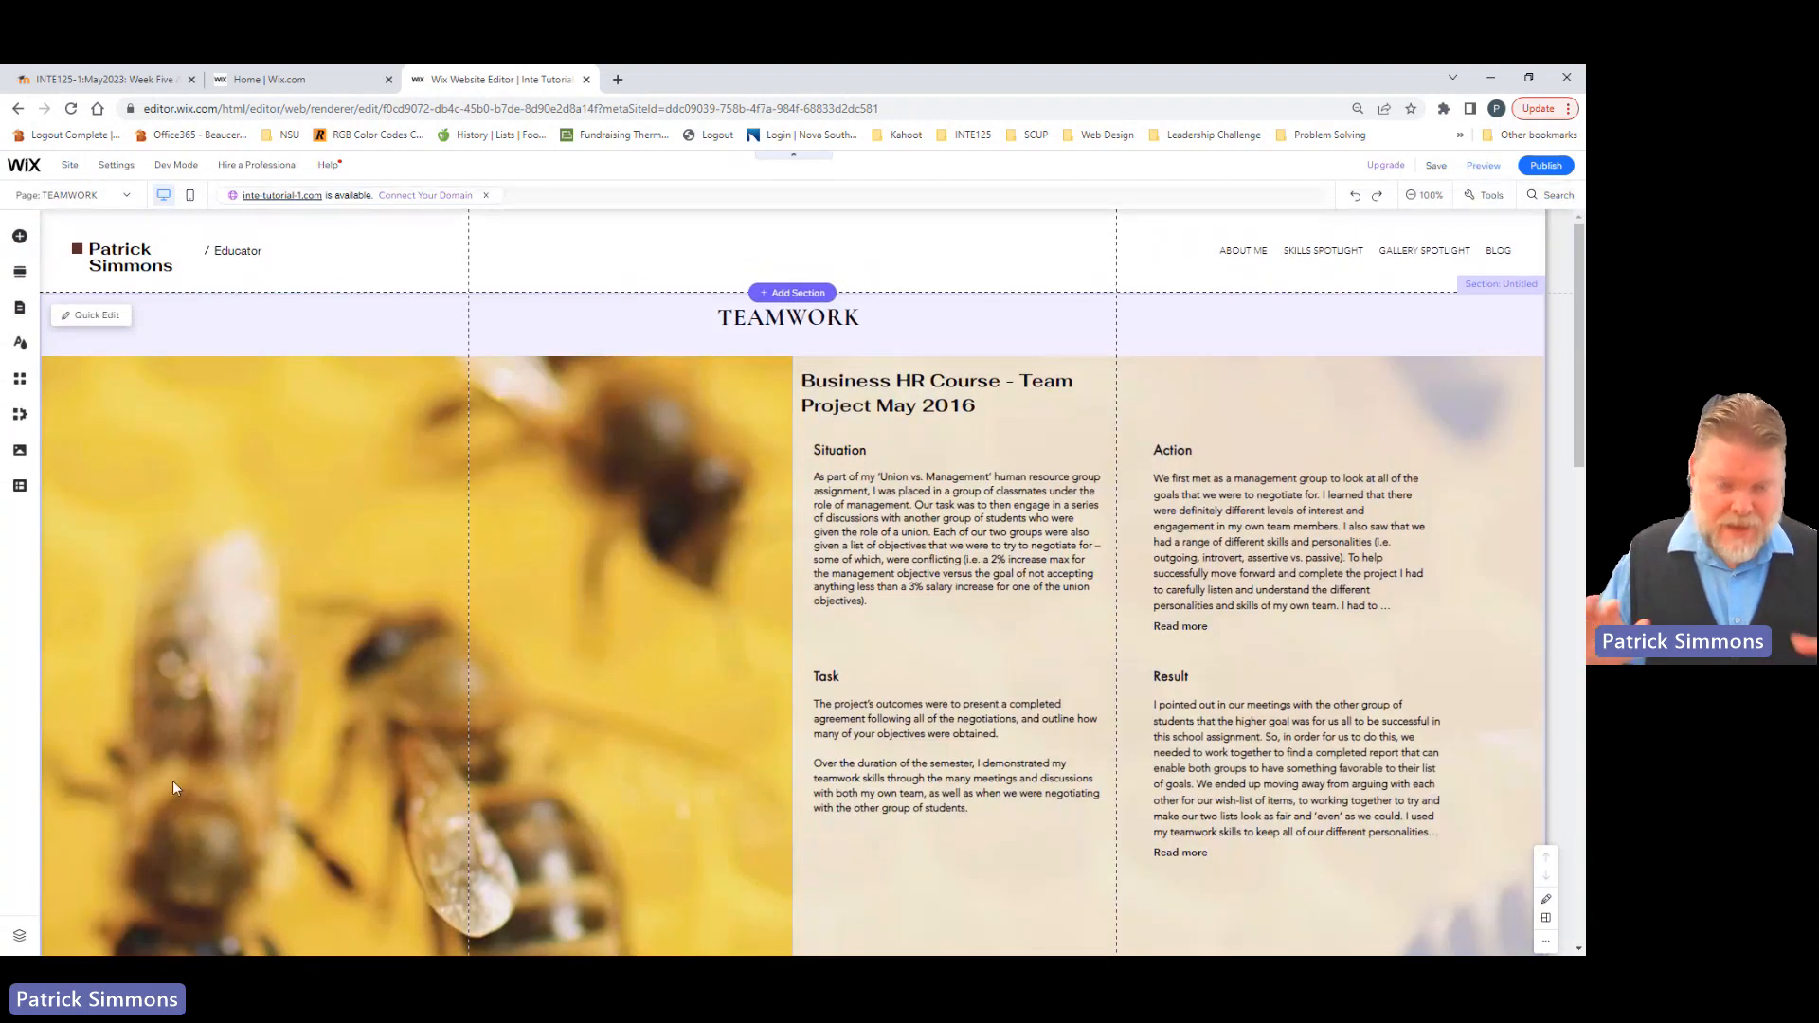
{"action": "scroll", "coordinate": [173, 782], "scroll_direction": "down", "scroll_amount": 2}
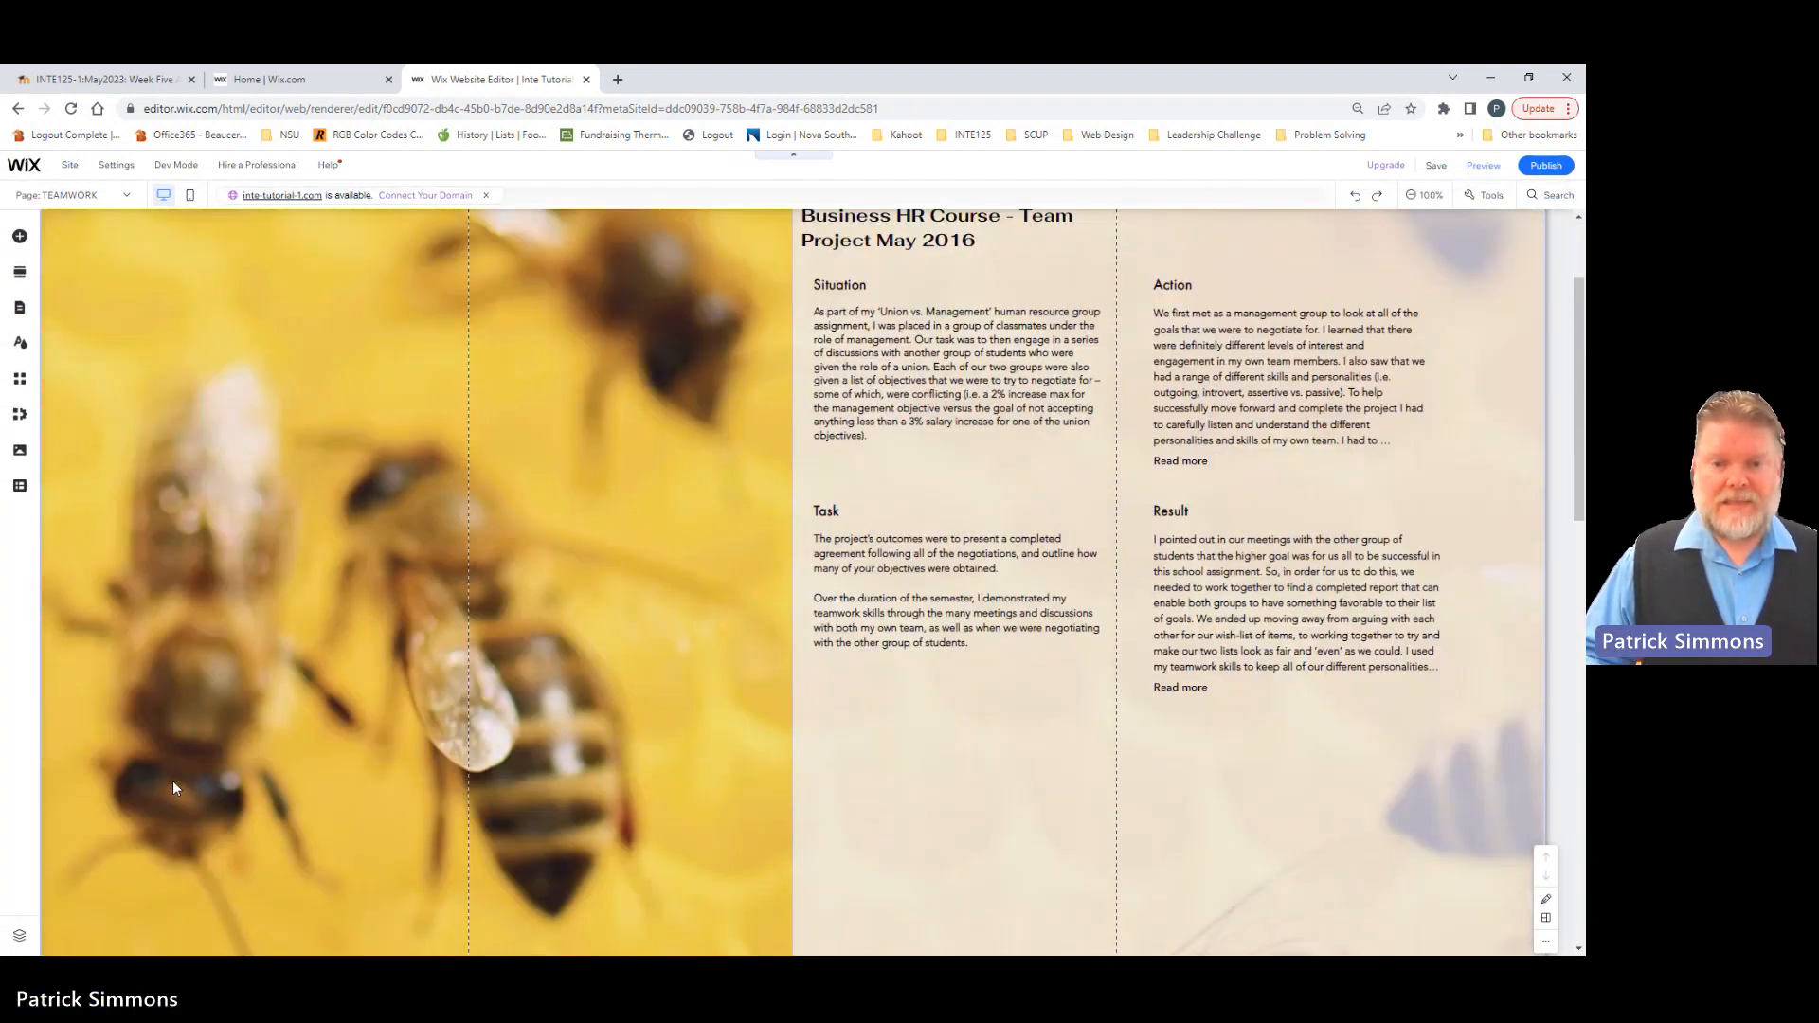
{"action": "scroll", "coordinate": [173, 783], "scroll_direction": "up", "scroll_amount": 2}
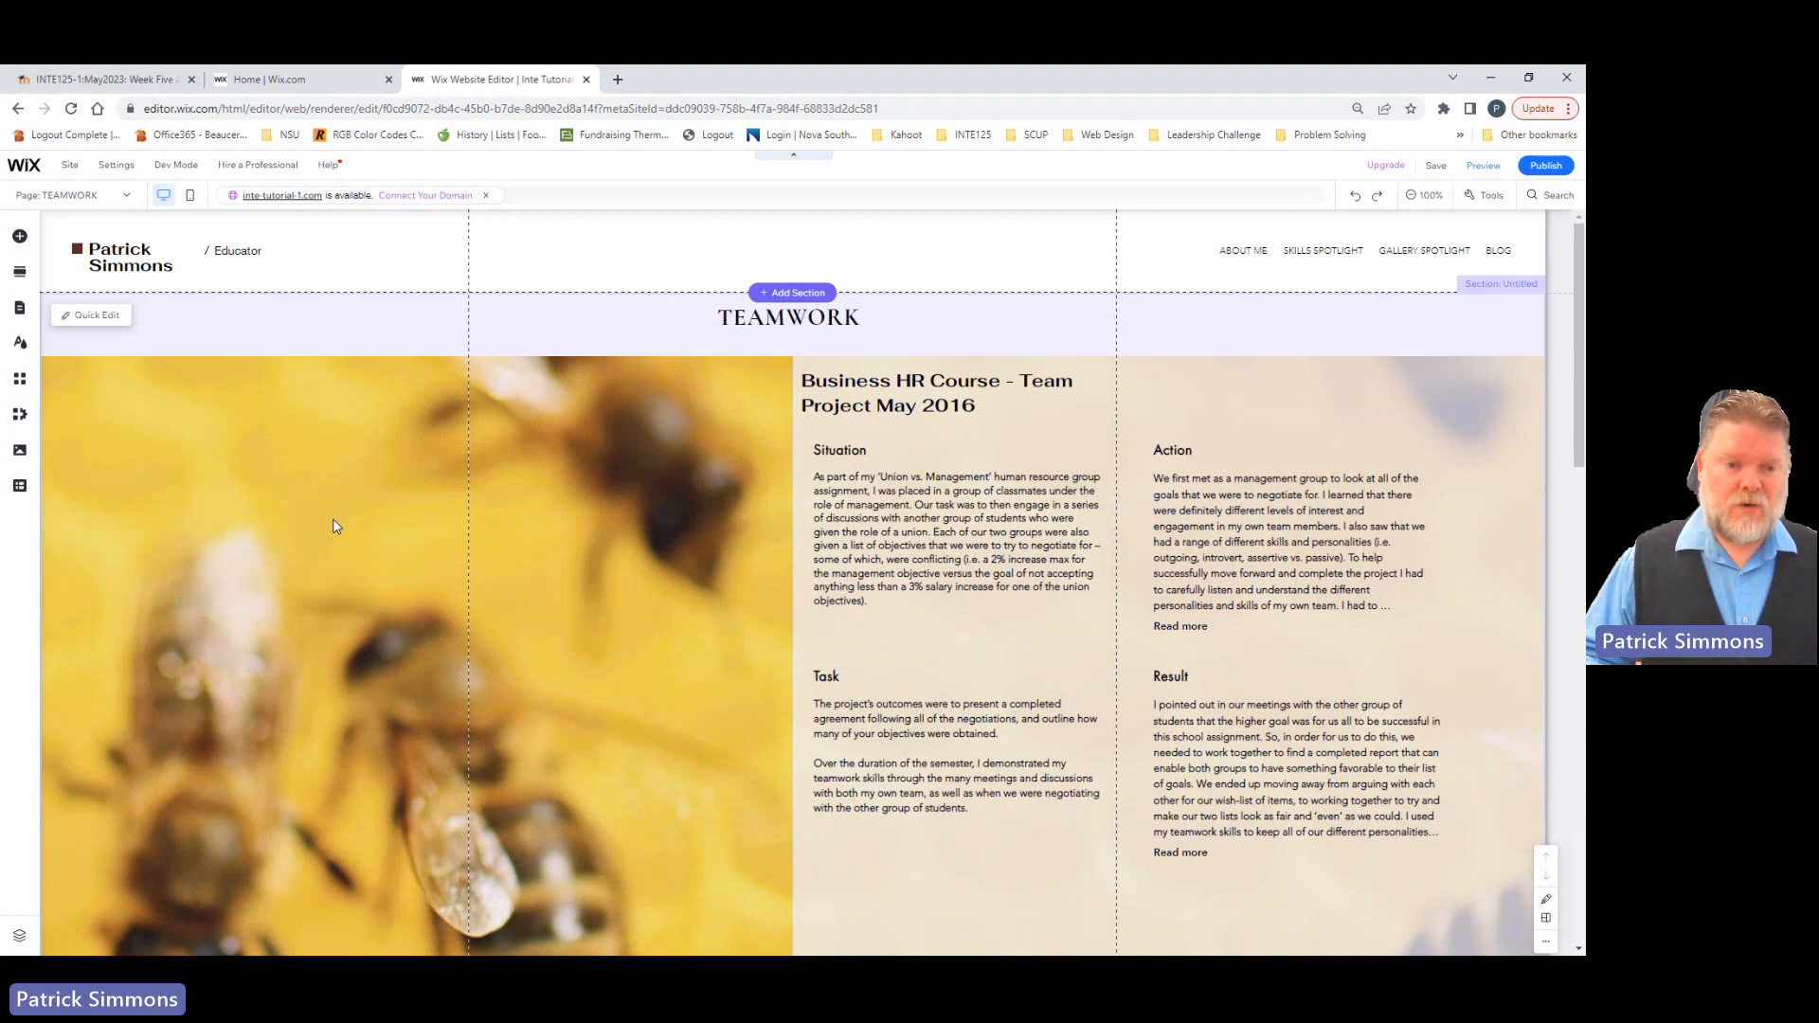
Step: Duplicate the whole bee-themed strip with its Business HR Course texts
{"action": "left_click", "coordinate": [333, 521]}
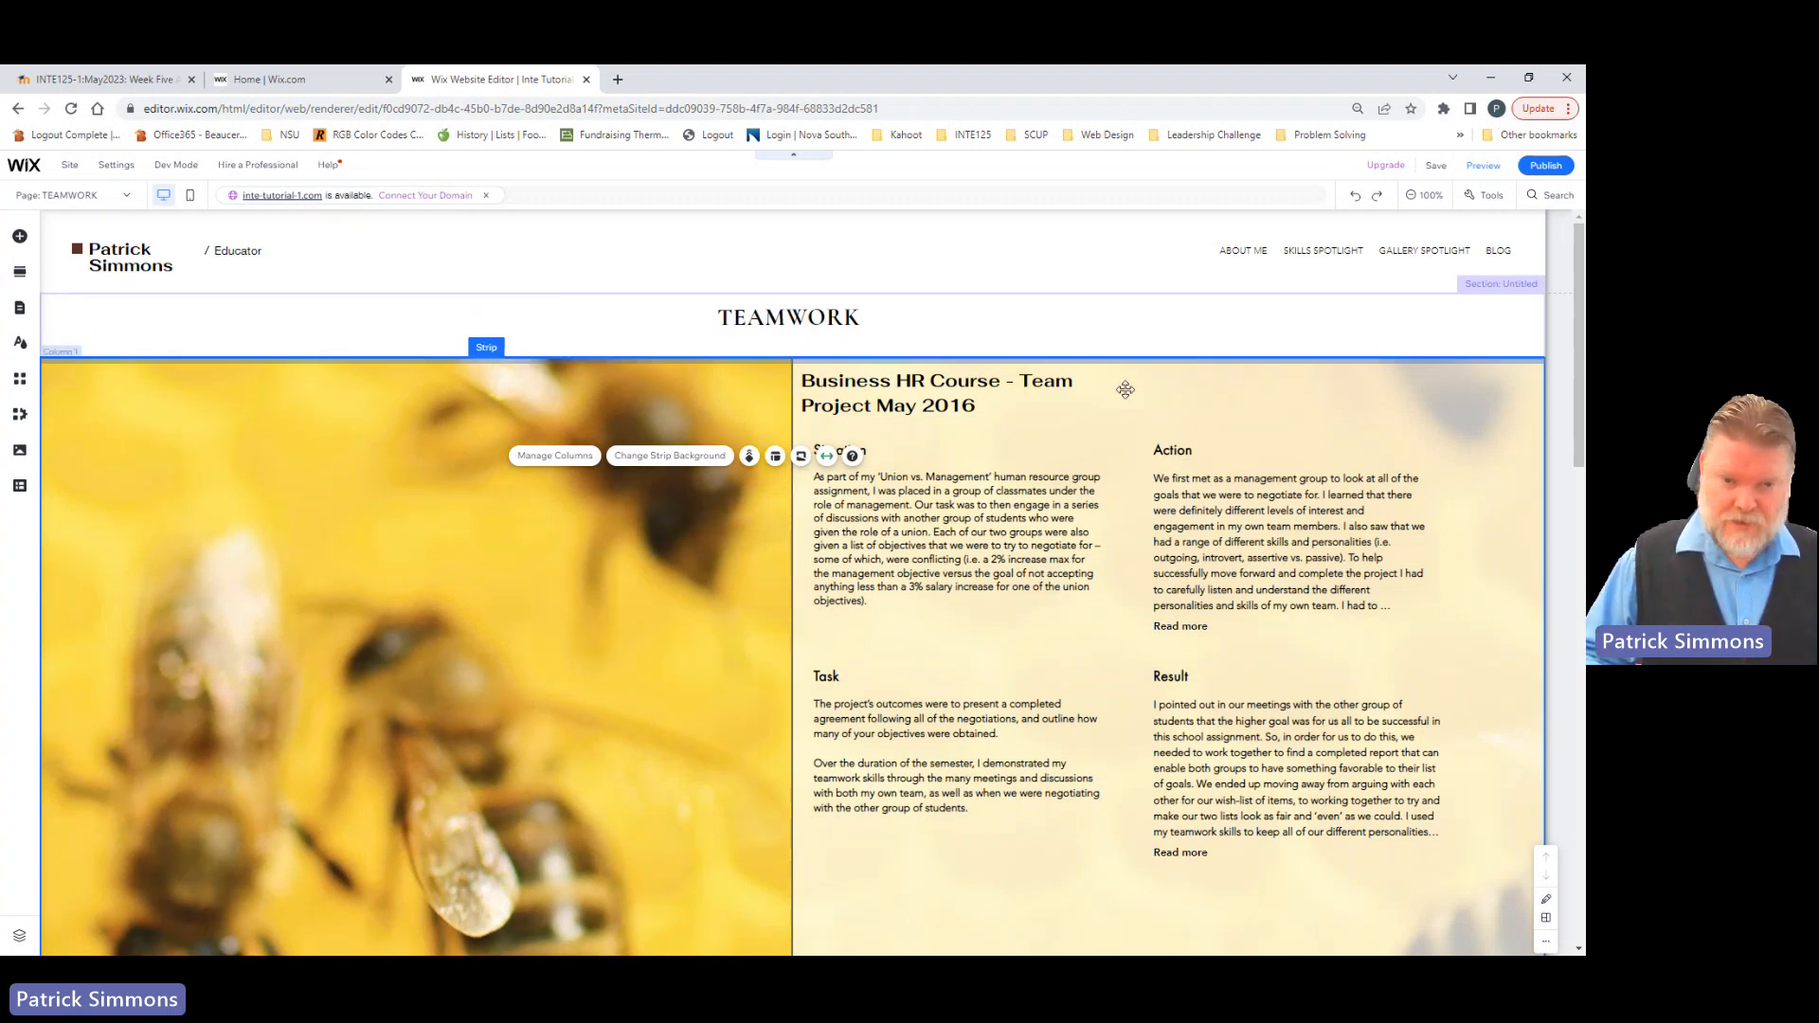
{"action": "right_click", "coordinate": [478, 409]}
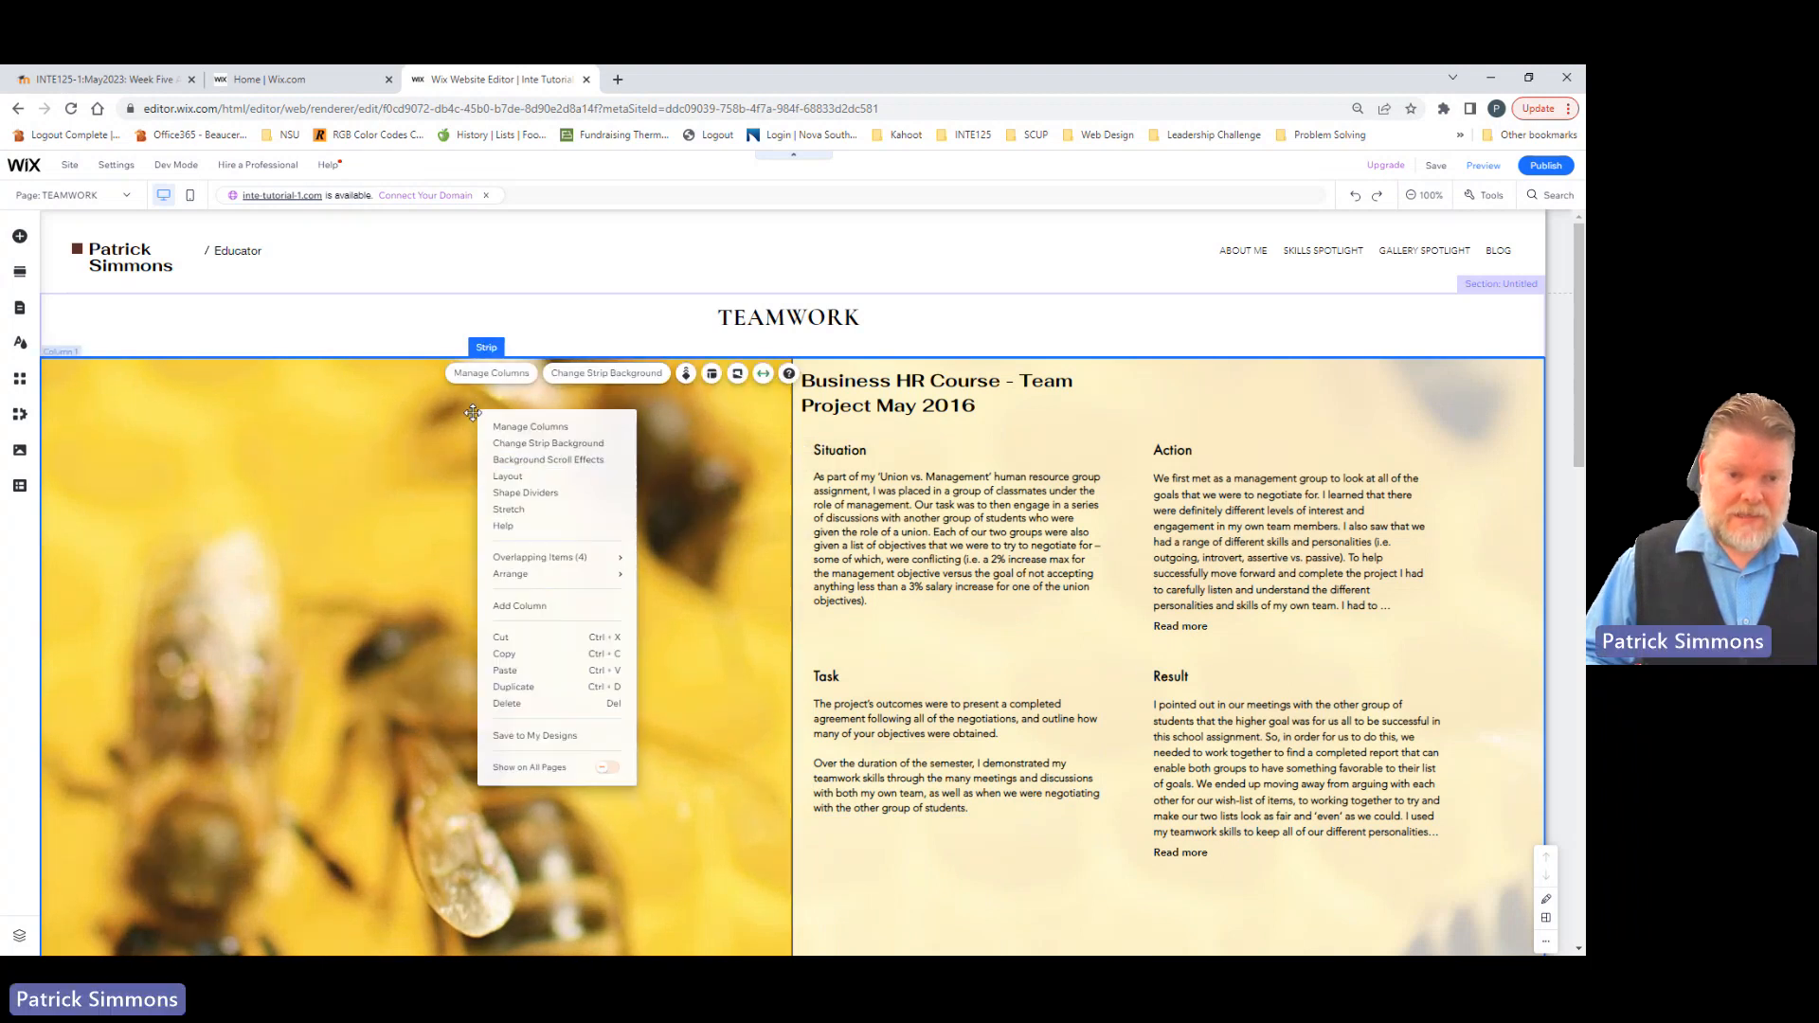
{"action": "left_click", "coordinate": [519, 689]}
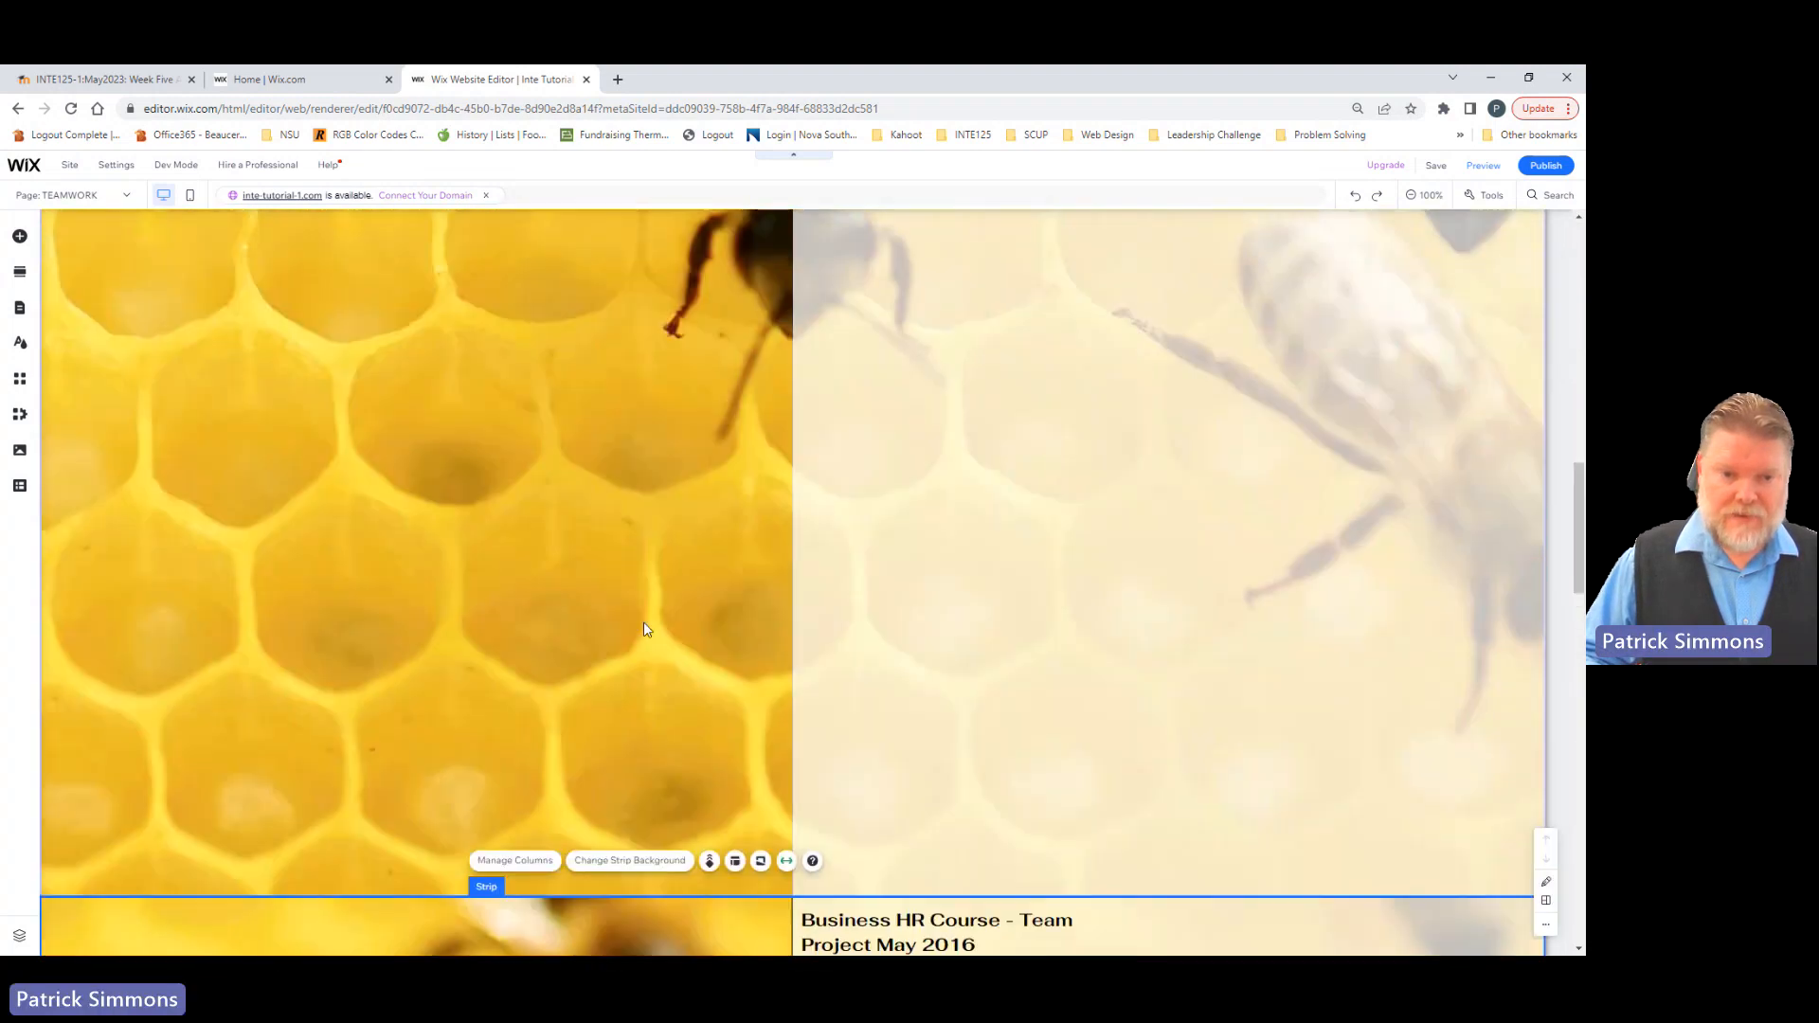
Step: Shorten the original bee strip by raising its bottom edge to just below the Task and Result texts
{"action": "scroll", "coordinate": [646, 627], "scroll_direction": "up", "scroll_amount": 9}
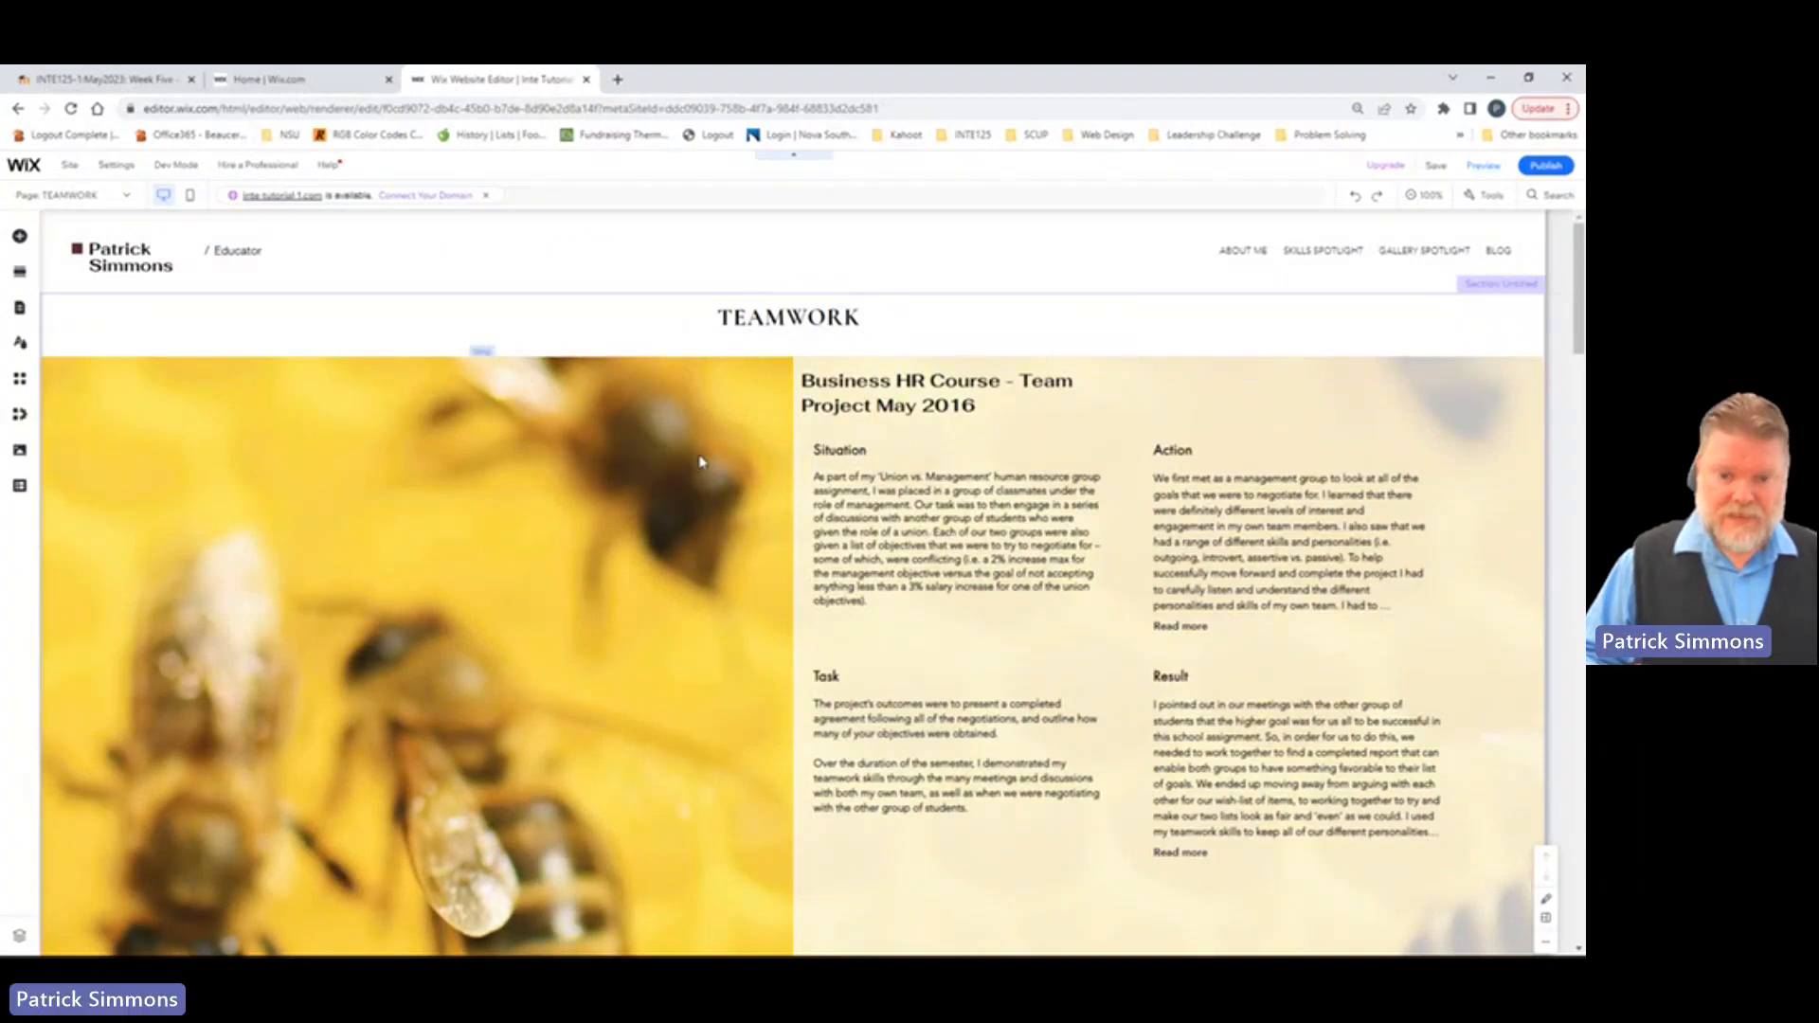
{"action": "scroll", "coordinate": [699, 461], "scroll_direction": "down", "scroll_amount": 7}
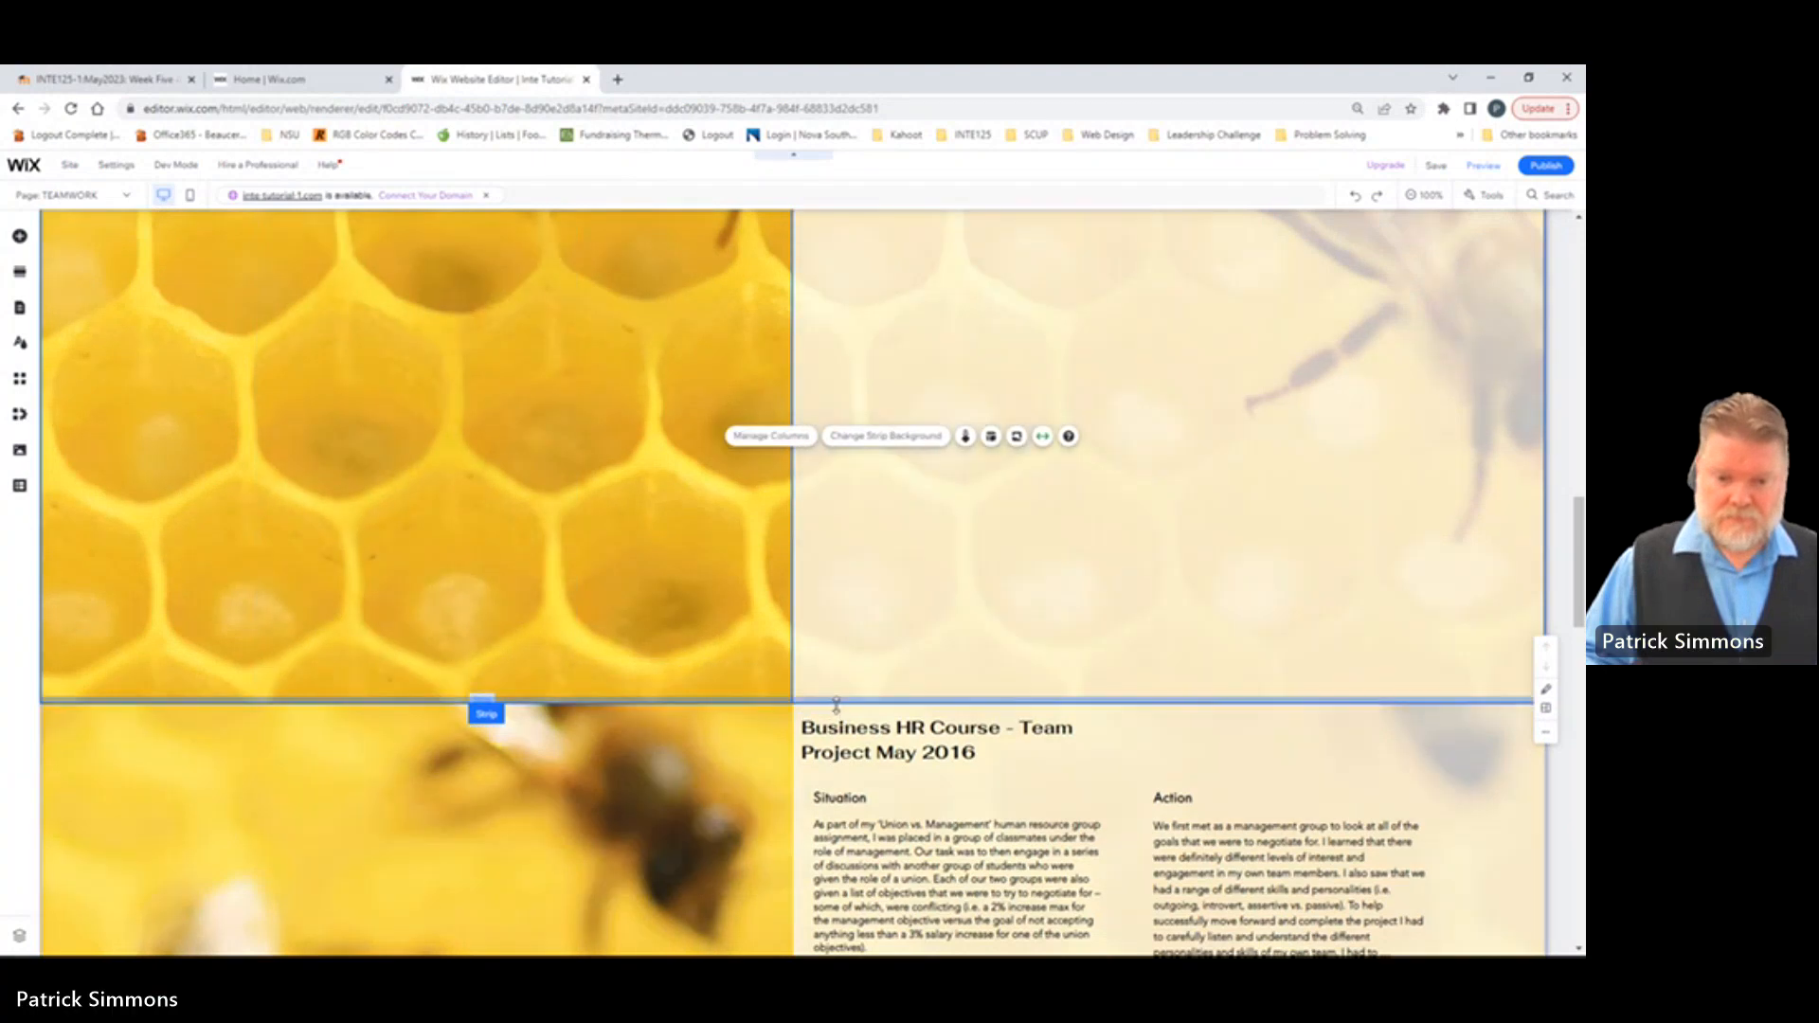
{"action": "left_click_drag", "start_coordinate": [835, 706], "coordinate": [846, 199]}
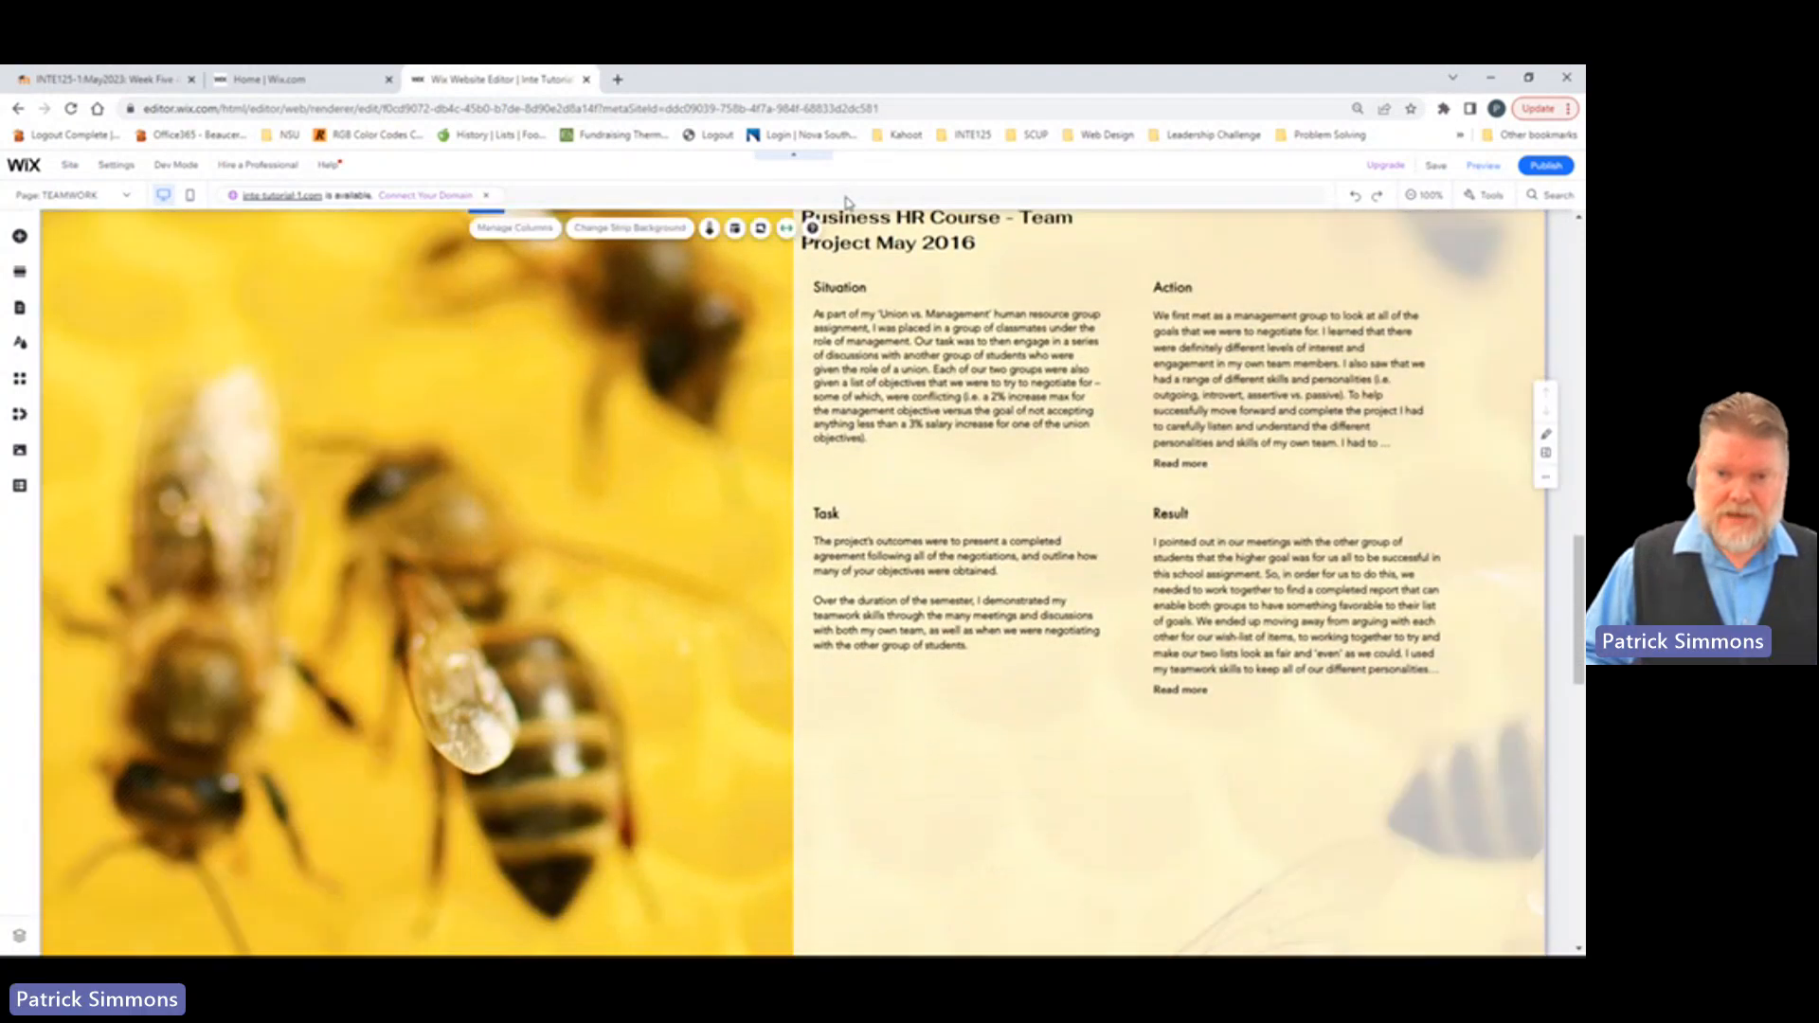
{"action": "scroll", "coordinate": [923, 312], "scroll_direction": "up", "scroll_amount": 8}
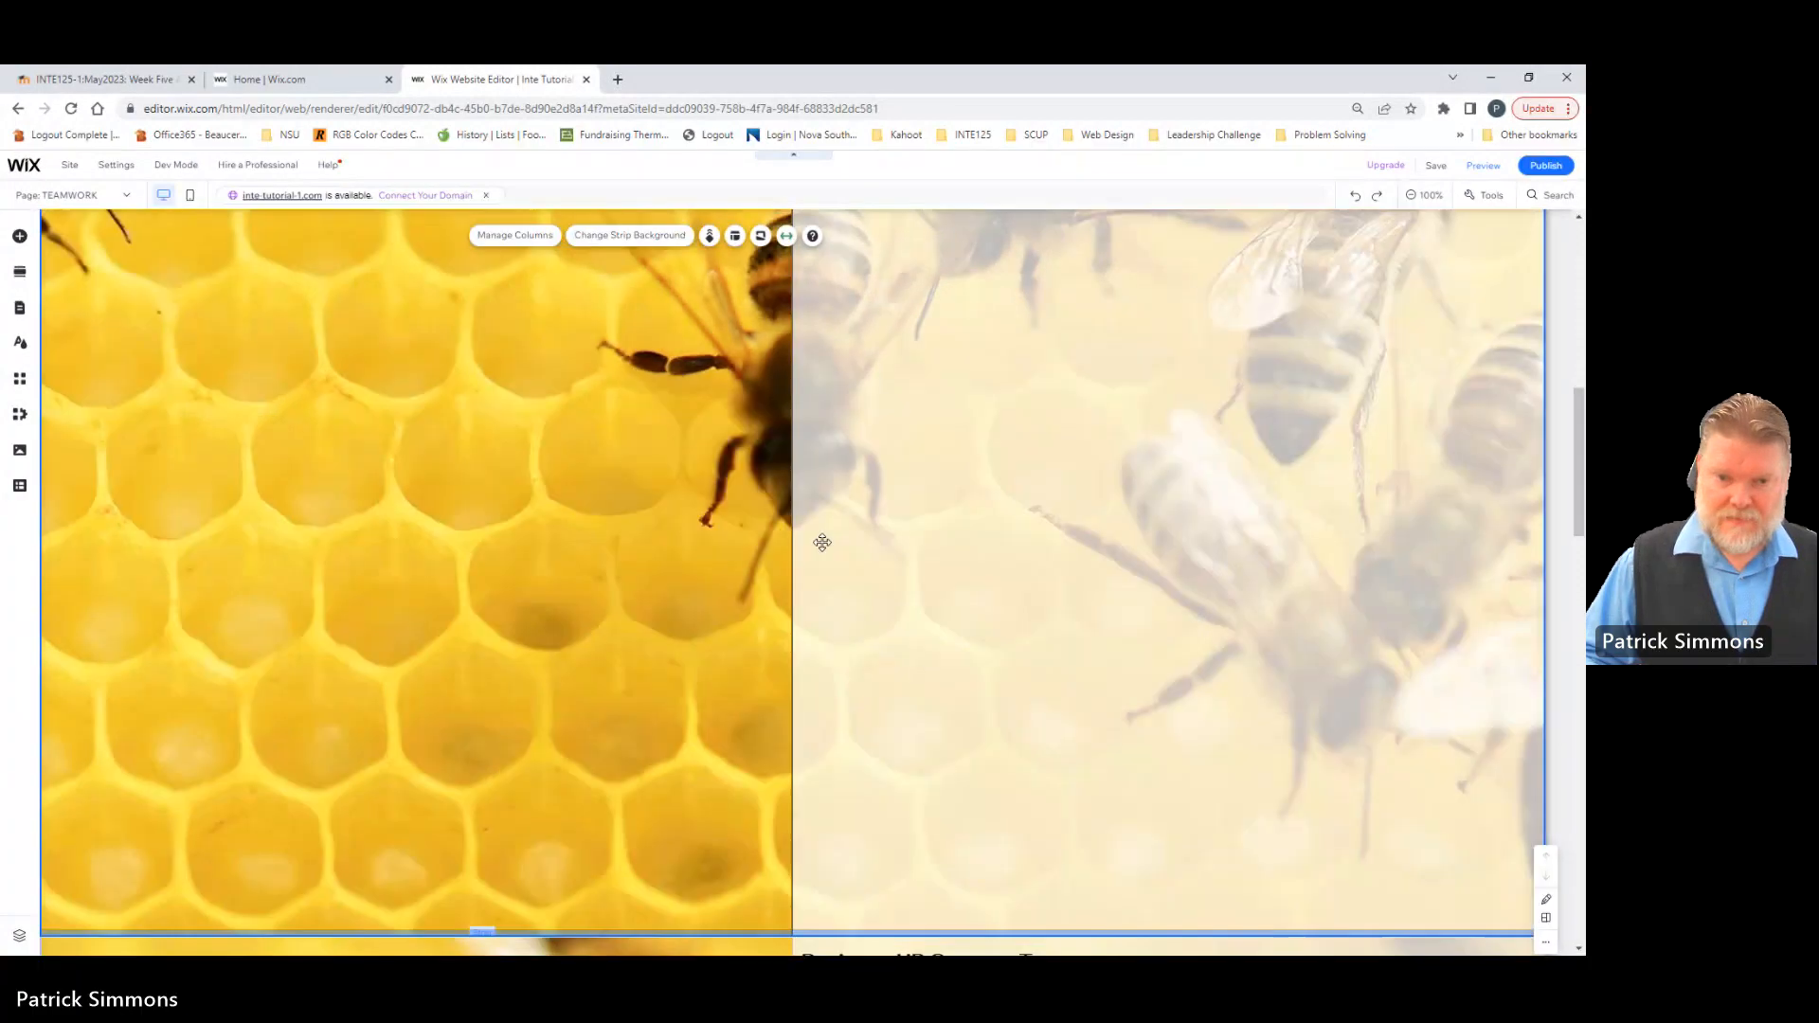
{"action": "scroll", "coordinate": [853, 512], "scroll_direction": "down", "scroll_amount": 8}
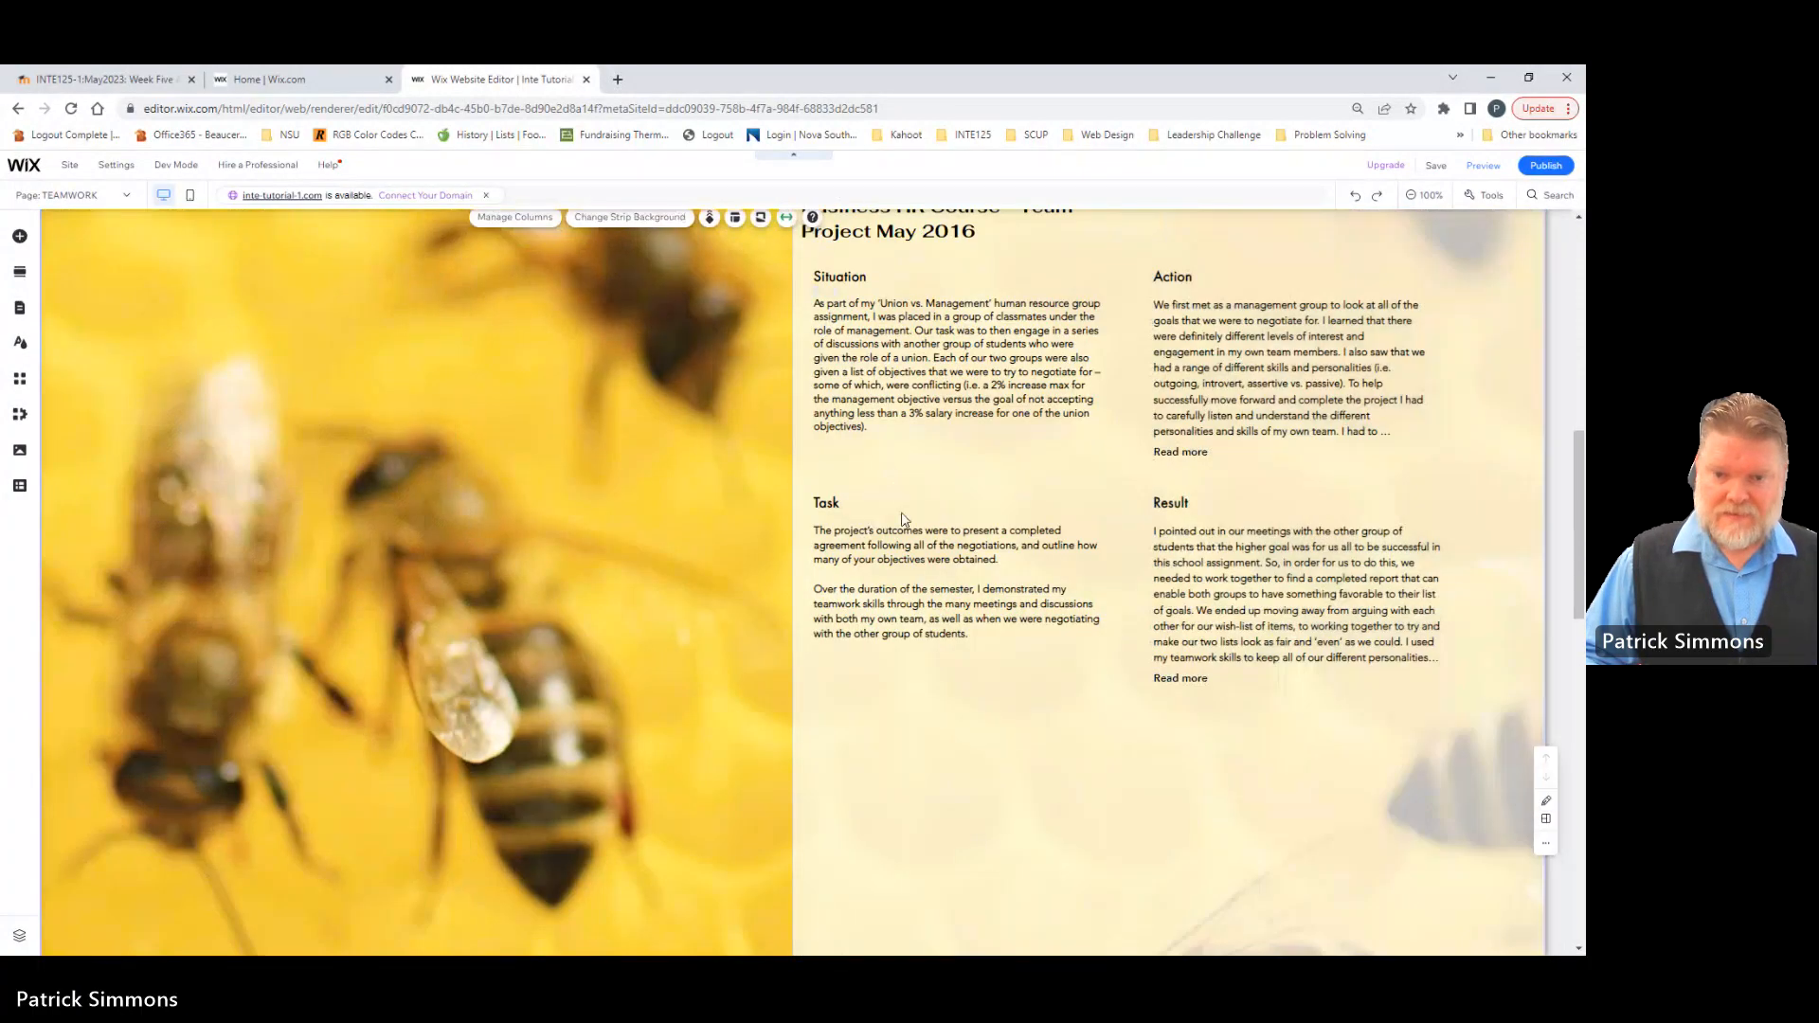
{"action": "scroll", "coordinate": [997, 533], "scroll_direction": "up", "scroll_amount": 4}
{"action": "scroll", "coordinate": [870, 616], "scroll_direction": "up", "scroll_amount": 1}
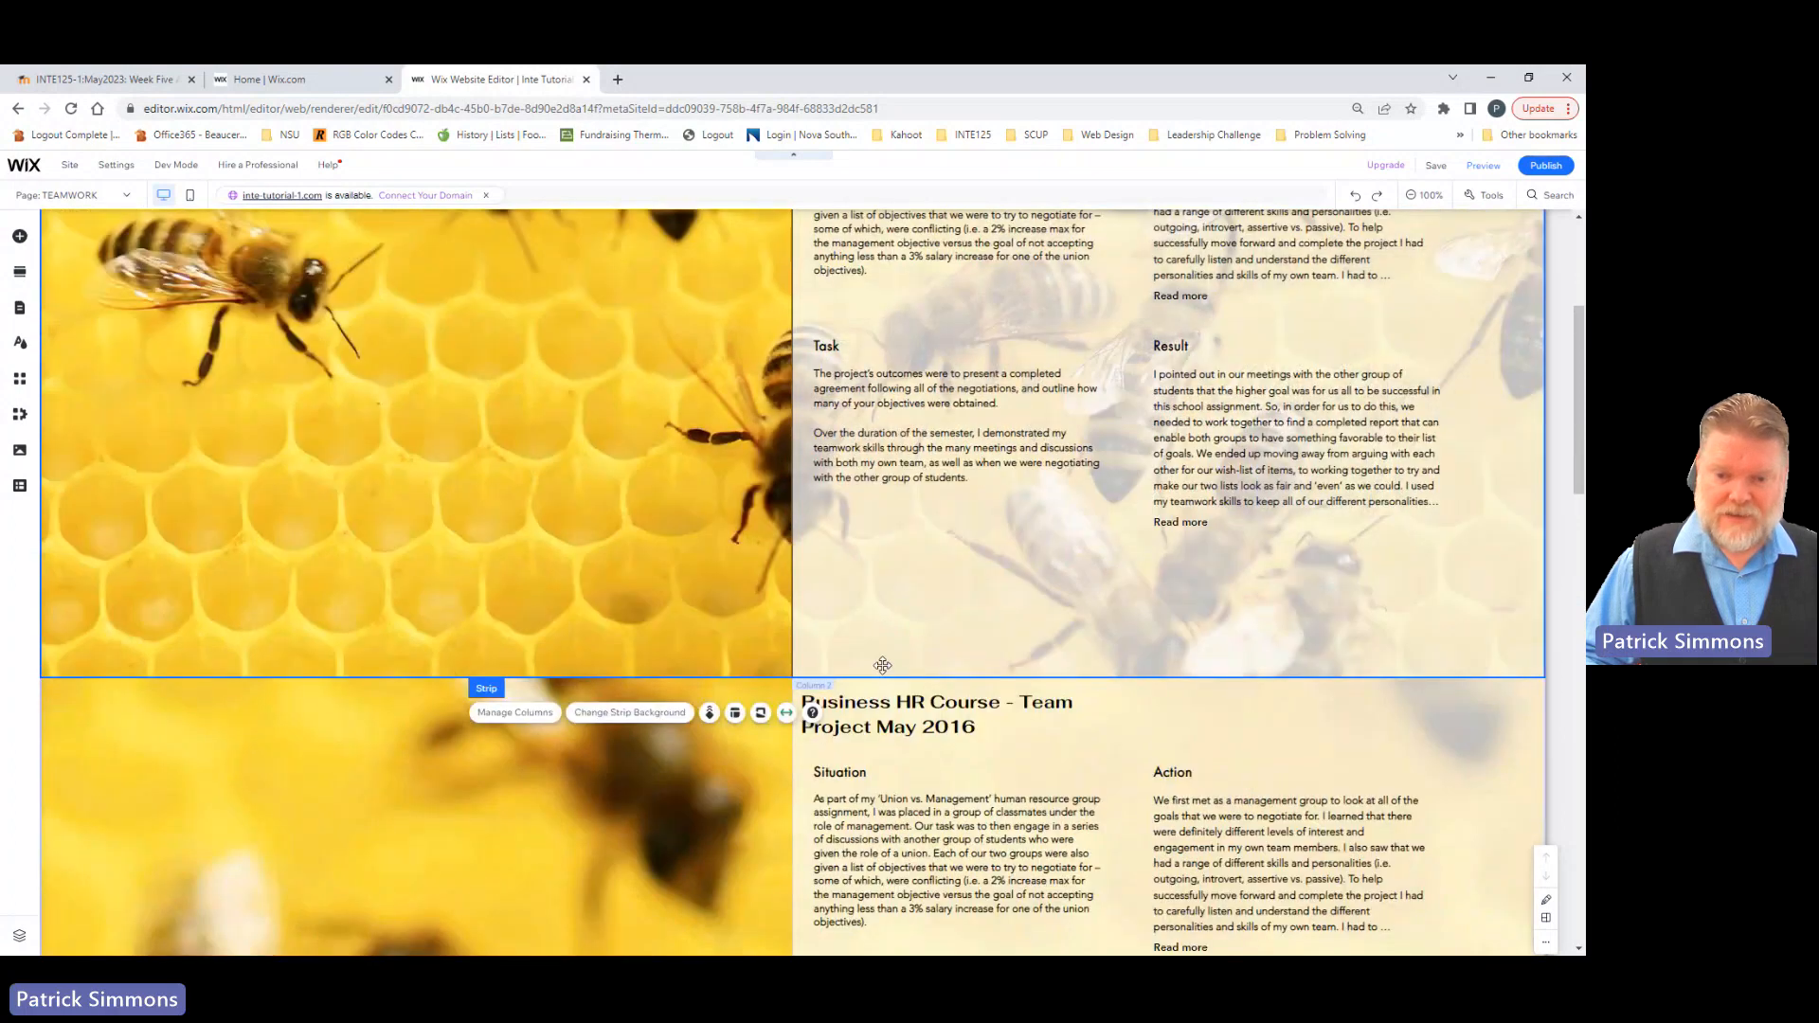
{"action": "scroll", "coordinate": [878, 652], "scroll_direction": "down", "scroll_amount": 7}
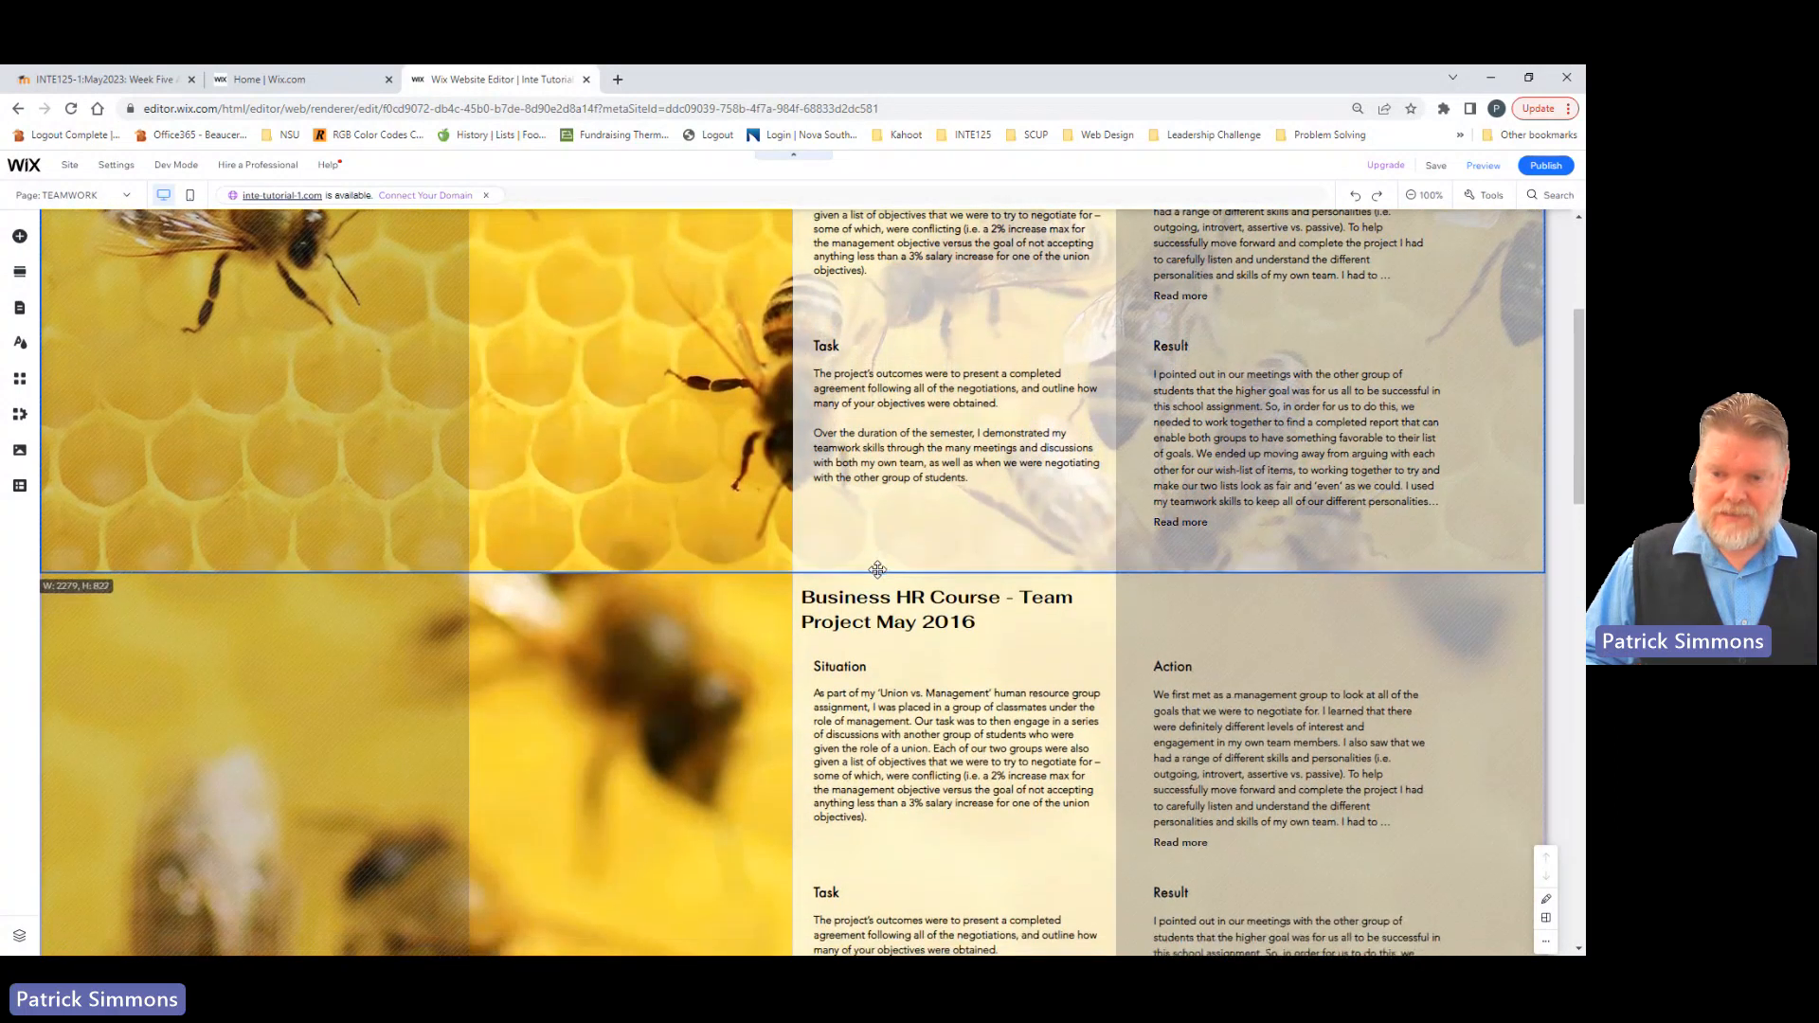
Step: Shorten the duplicated bee strip by raising its bottom edge to just below its Task and Result texts
{"action": "scroll", "coordinate": [893, 710], "scroll_direction": "down", "scroll_amount": 8}
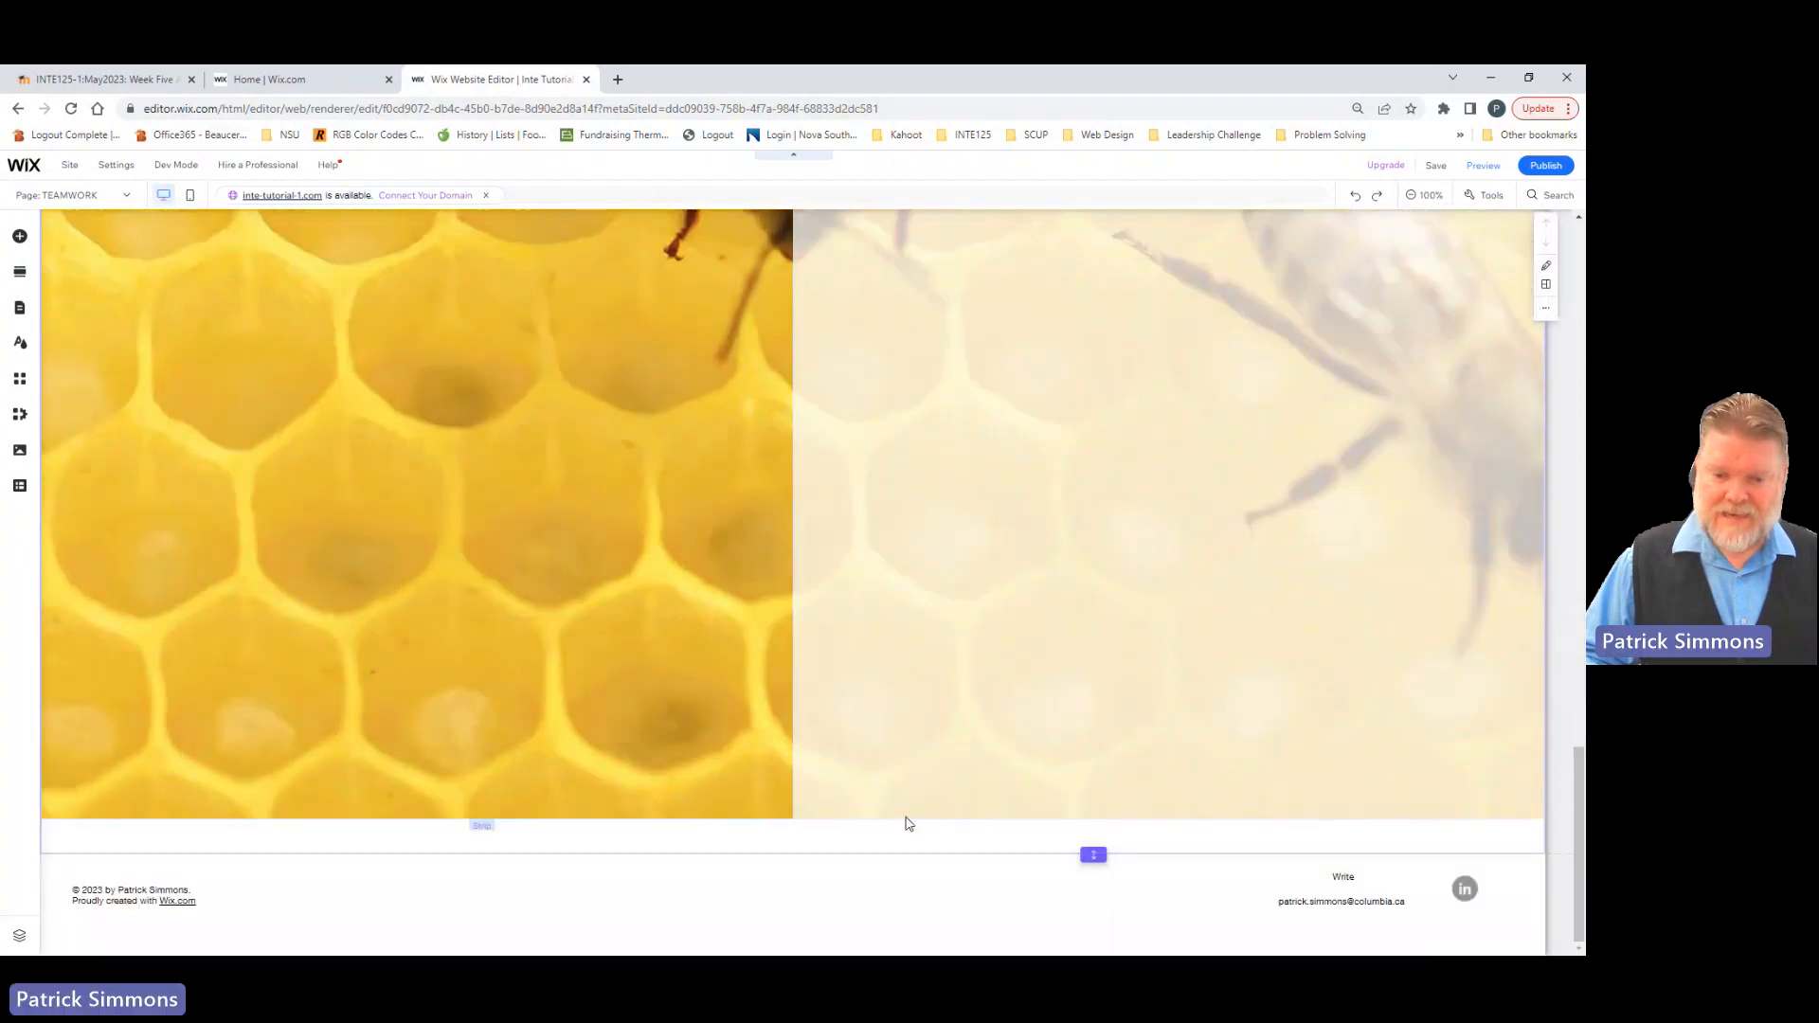
{"action": "left_click", "coordinate": [883, 797]}
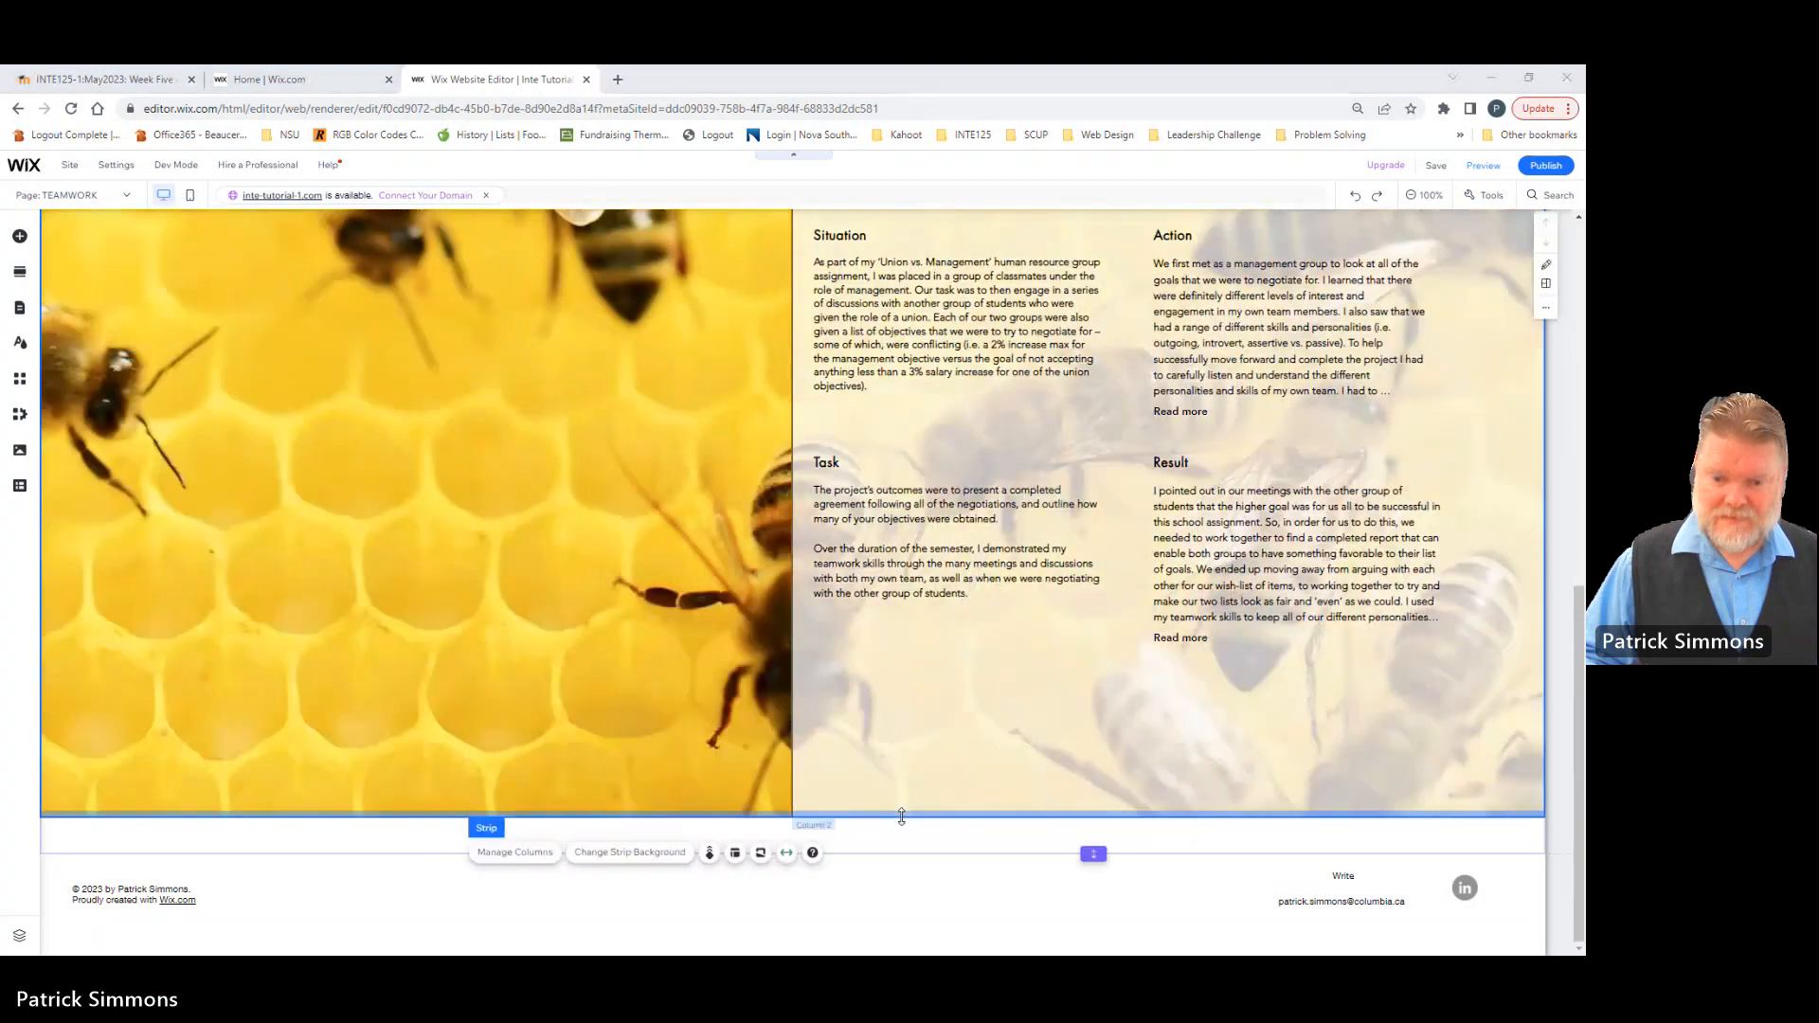
{"action": "left_click_drag", "start_coordinate": [901, 816], "coordinate": [906, 670]}
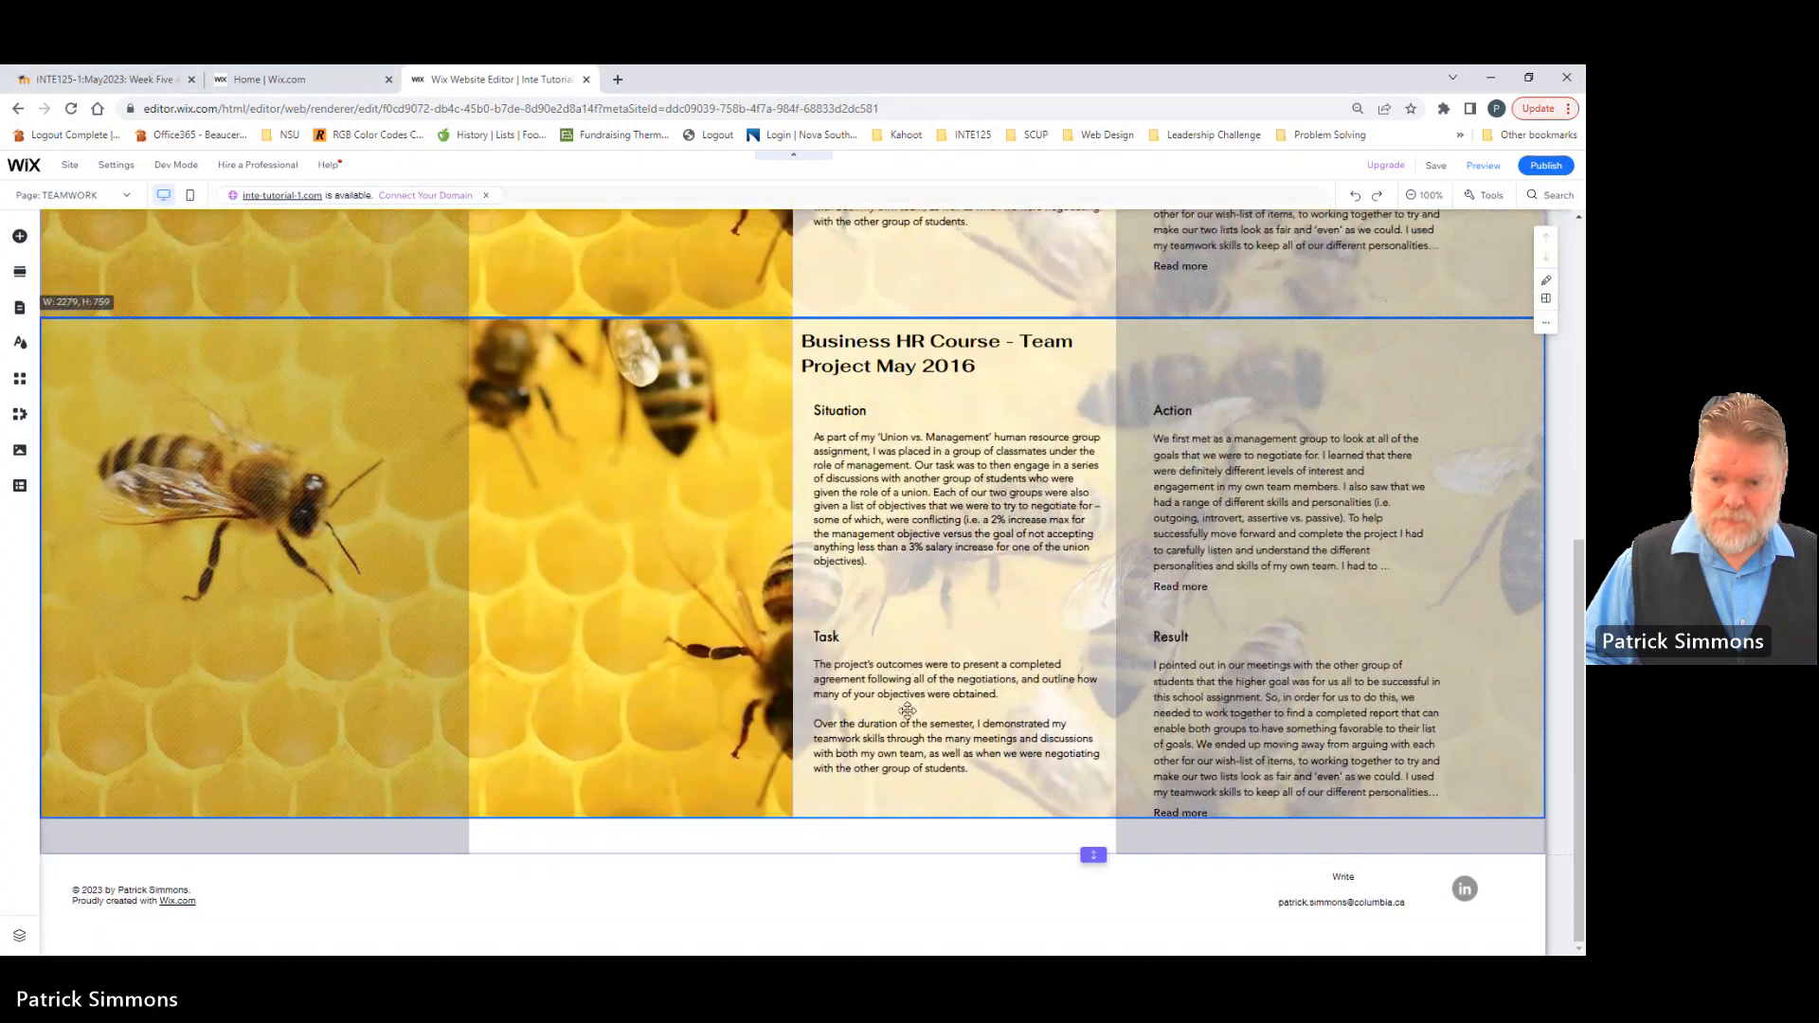
{"action": "left_click_drag", "start_coordinate": [917, 807], "coordinate": [922, 835]}
{"action": "scroll", "coordinate": [894, 679], "scroll_direction": "up", "scroll_amount": 5}
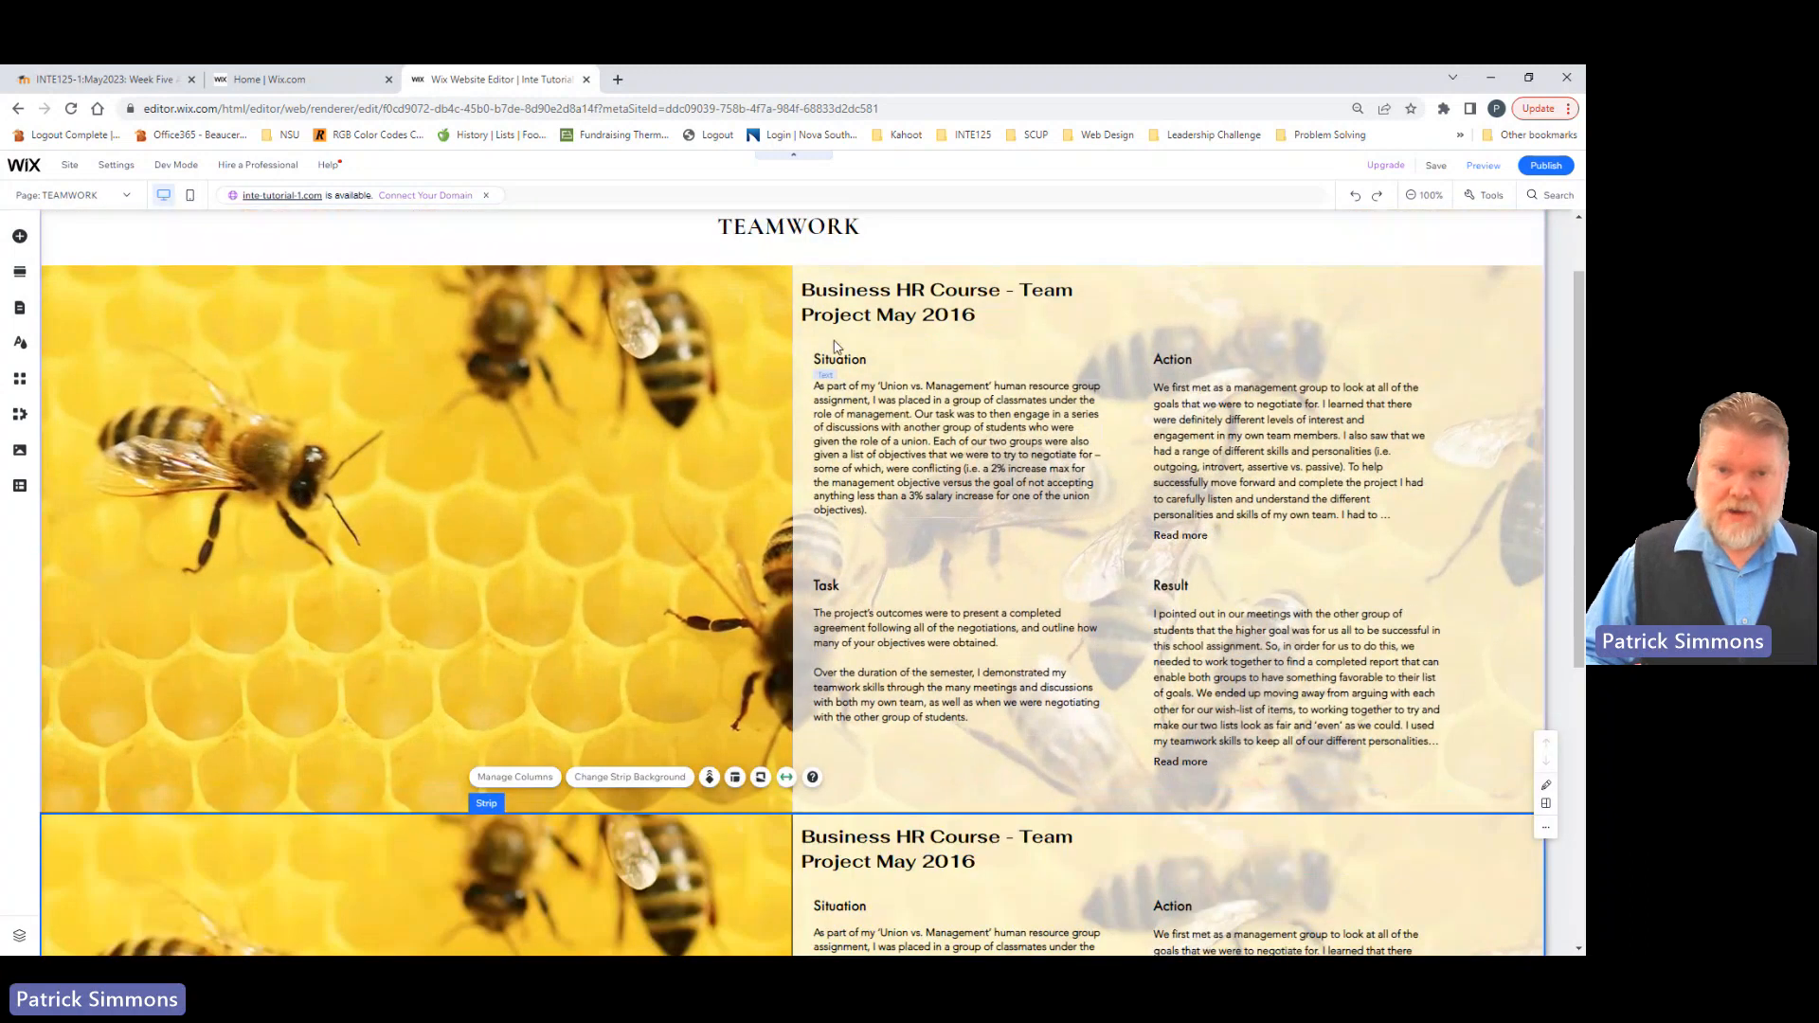
Step: Replace the duplicated bee strip's heading with "Work on Hockey Team Fundraiser"
{"action": "scroll", "coordinate": [762, 826], "scroll_direction": "down", "scroll_amount": 3}
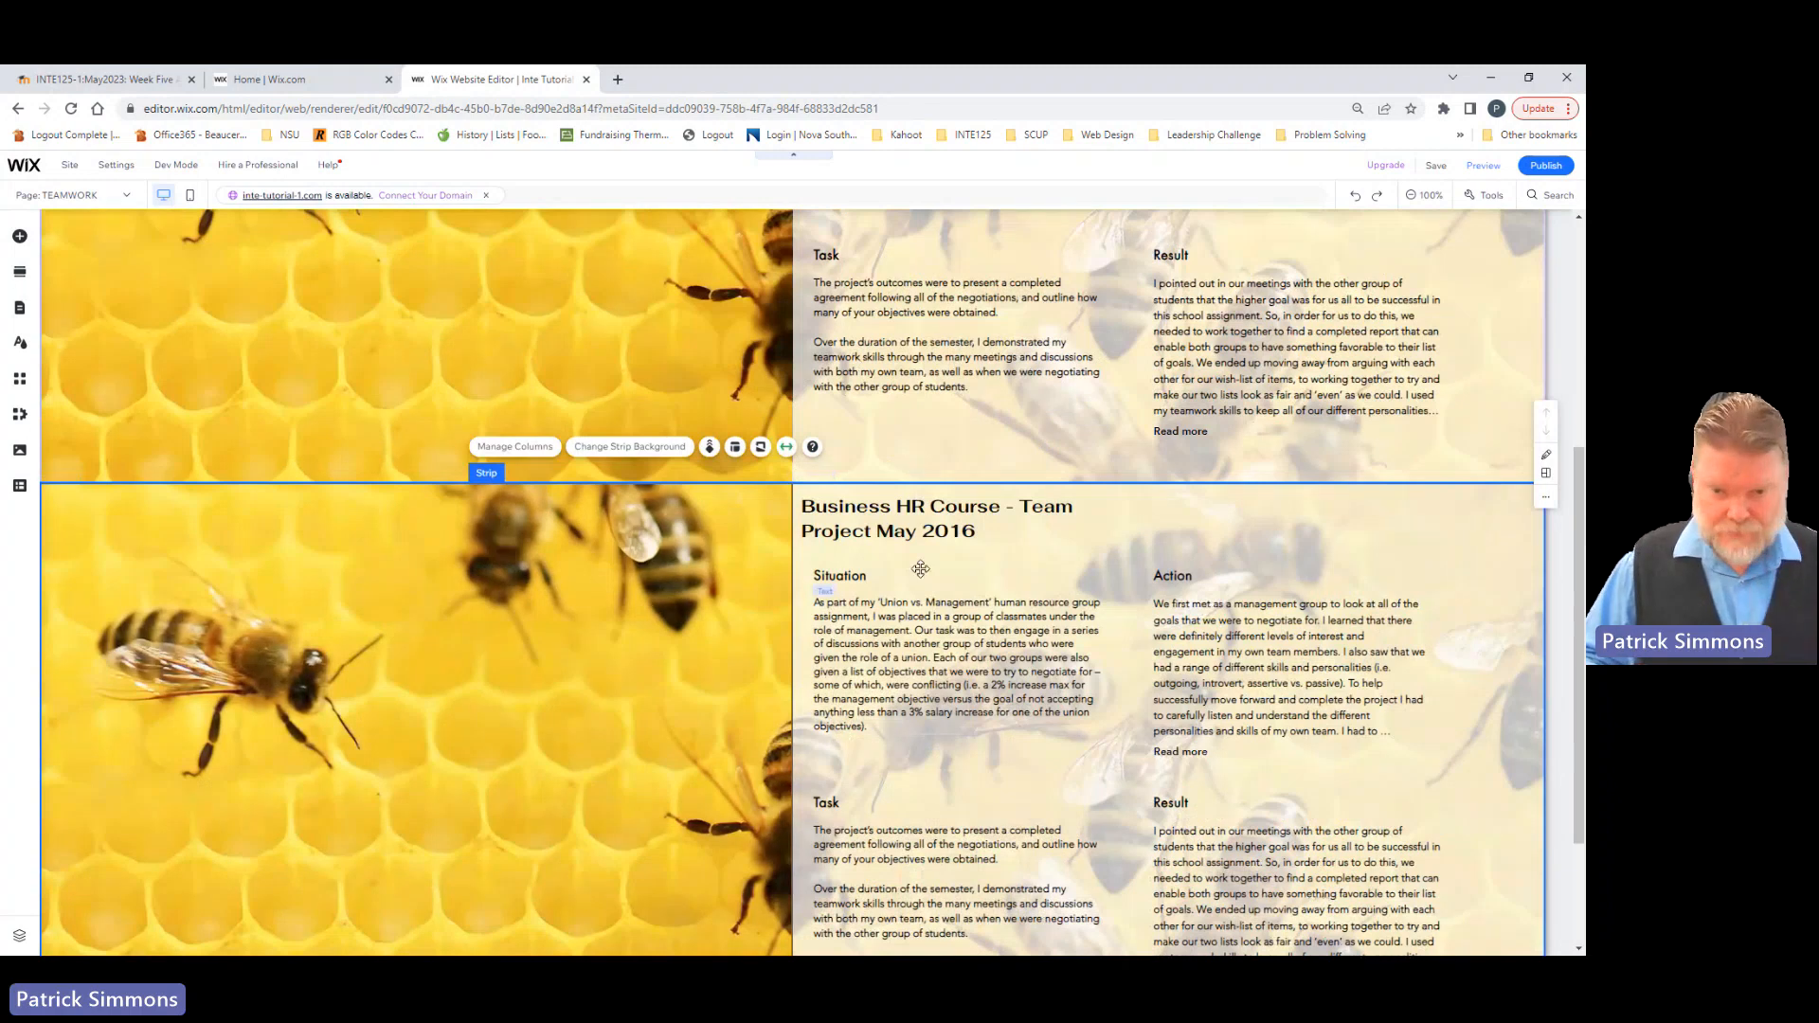
{"action": "left_click", "coordinate": [891, 523]}
{"action": "double_click", "coordinate": [891, 527]}
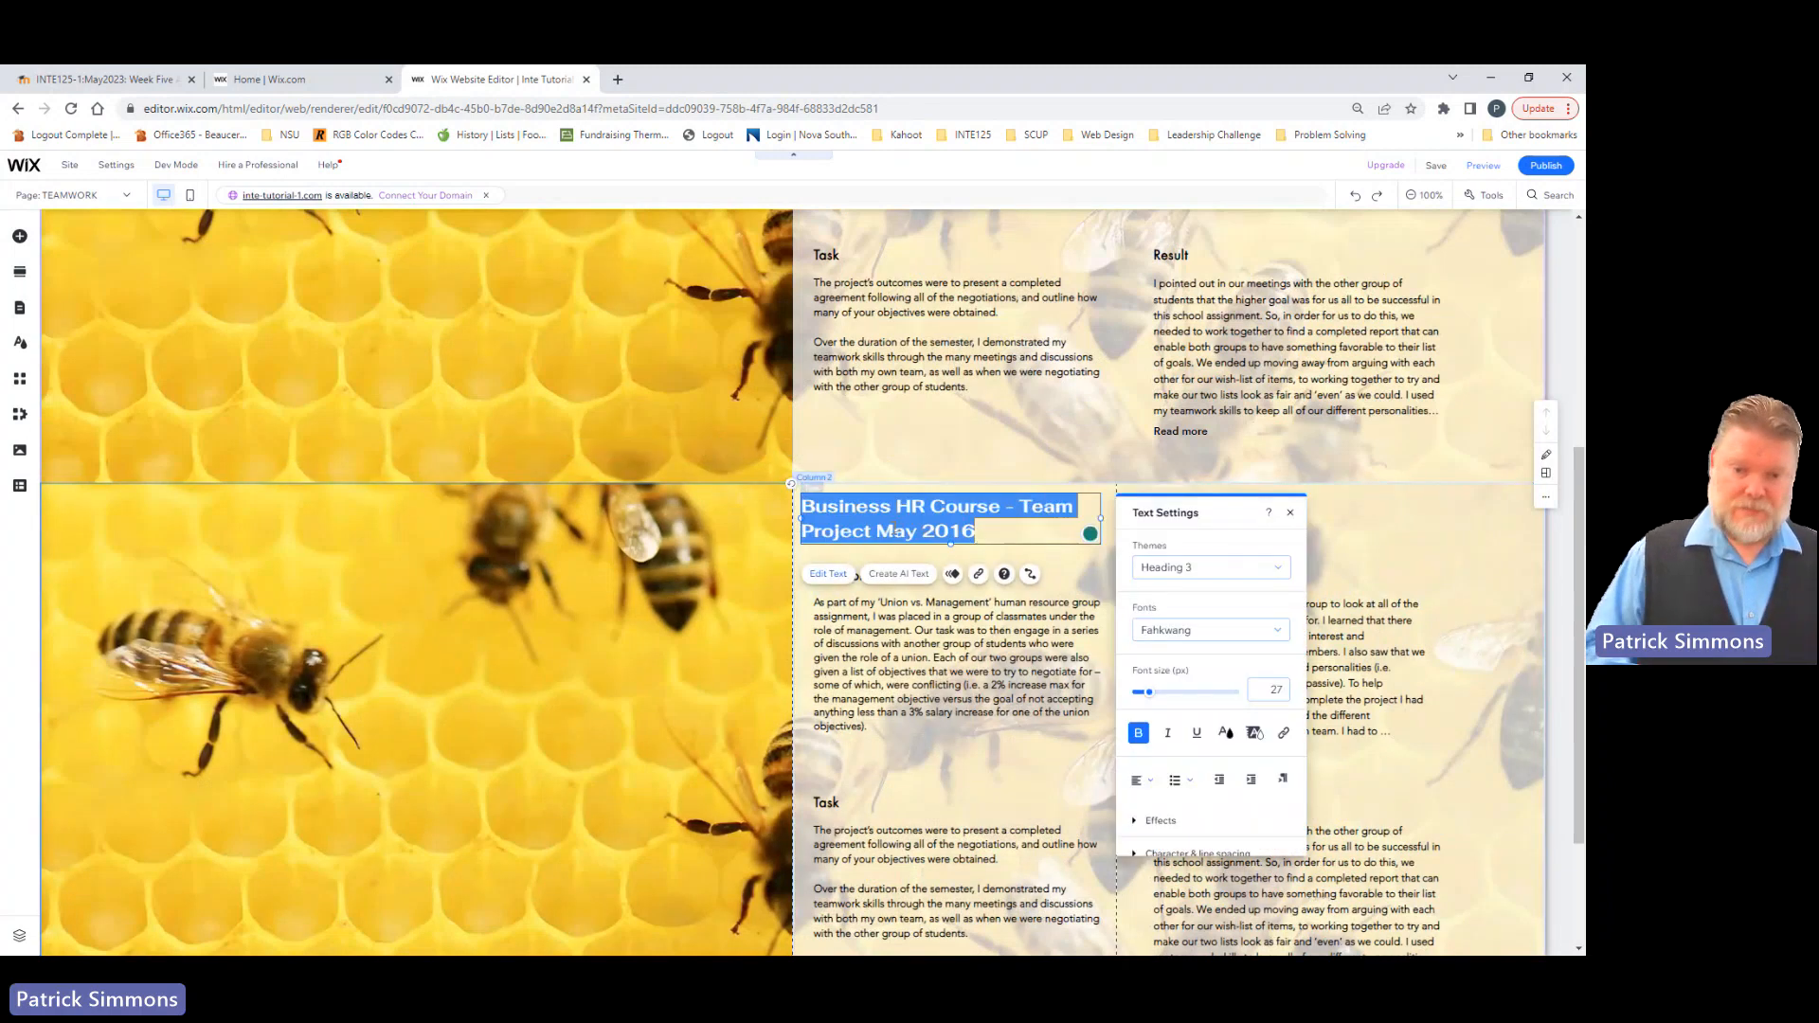
{"action": "type", "text": "Or"}
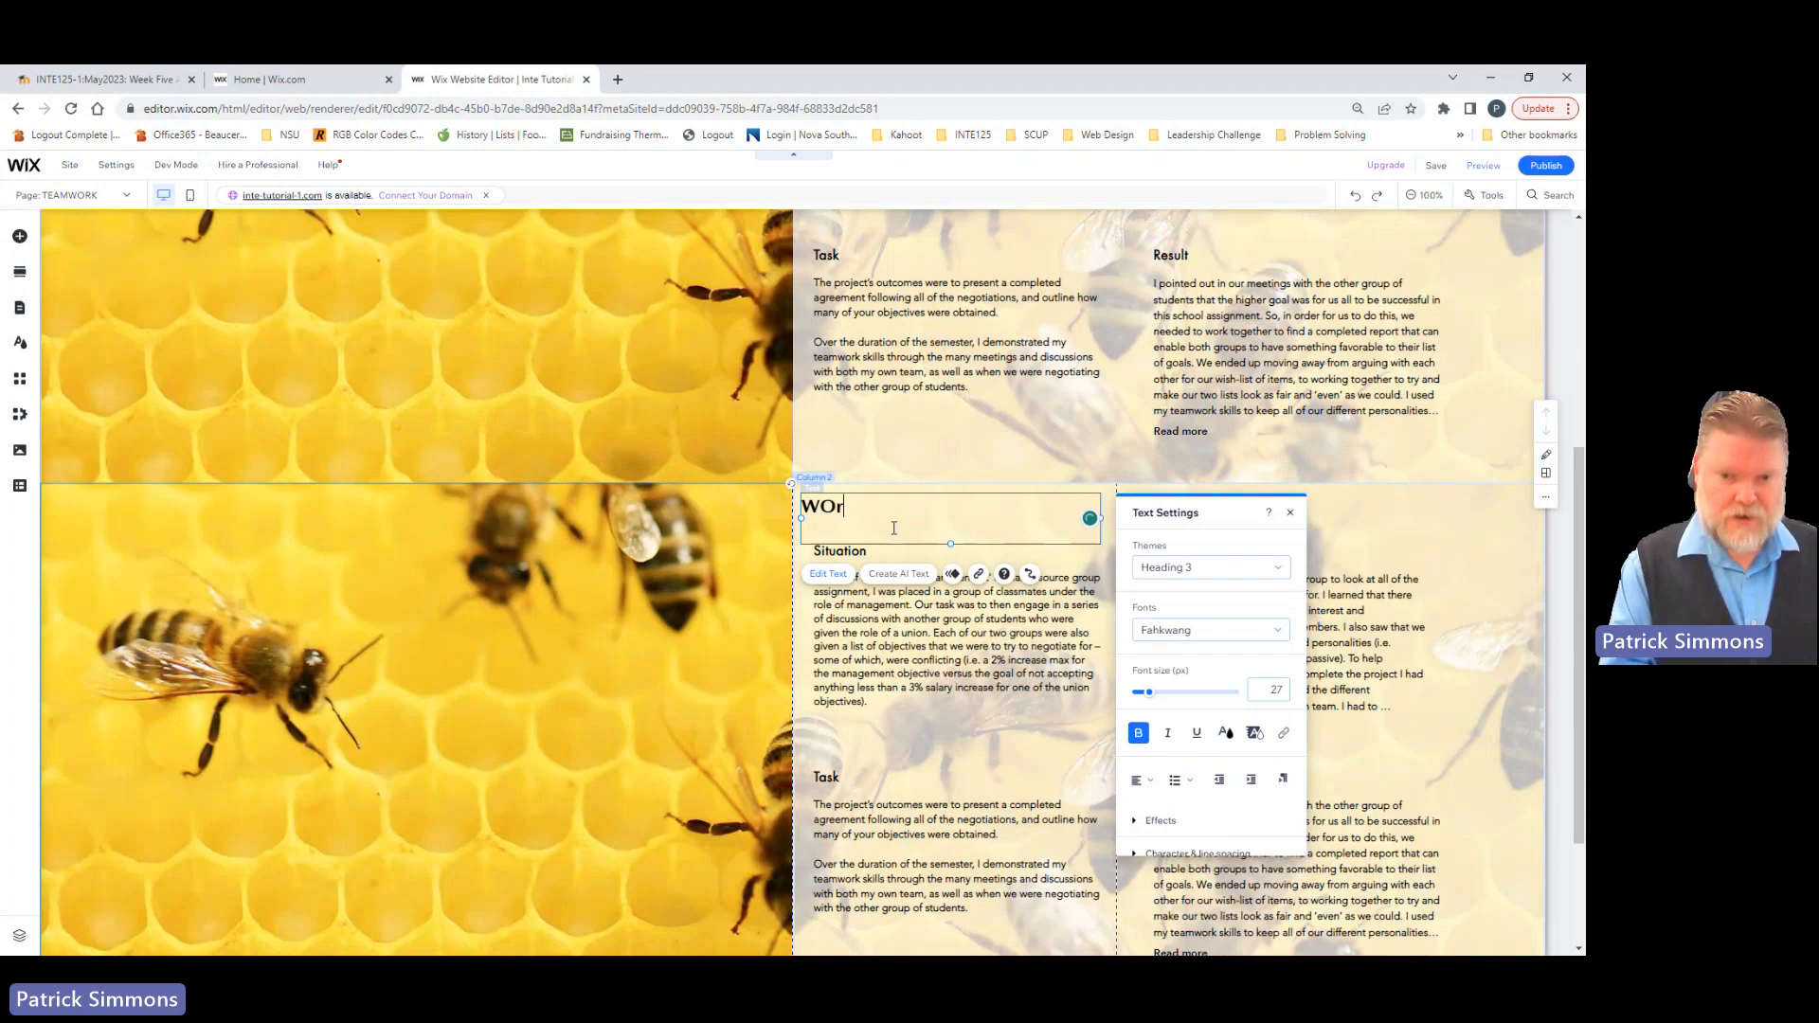
{"action": "type", "text": "k on"}
{"action": "key", "text": "ctrl+a"}
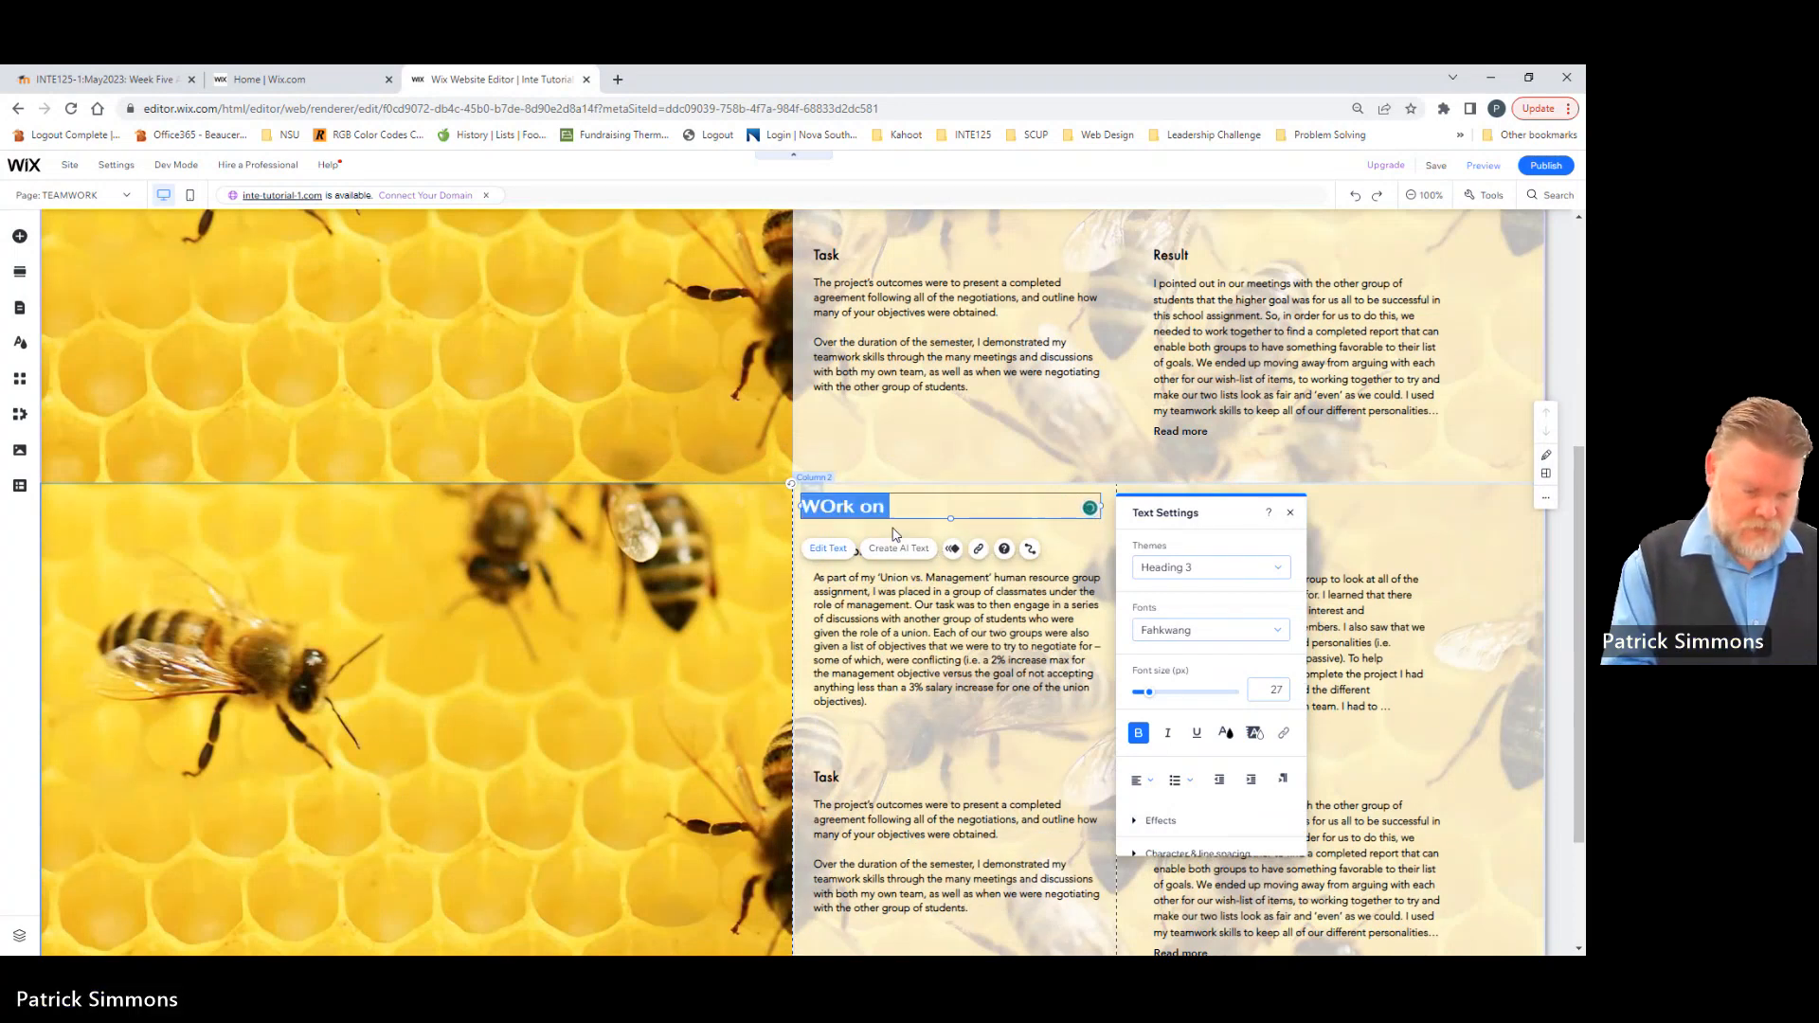
{"action": "type", "text": "Work on "}
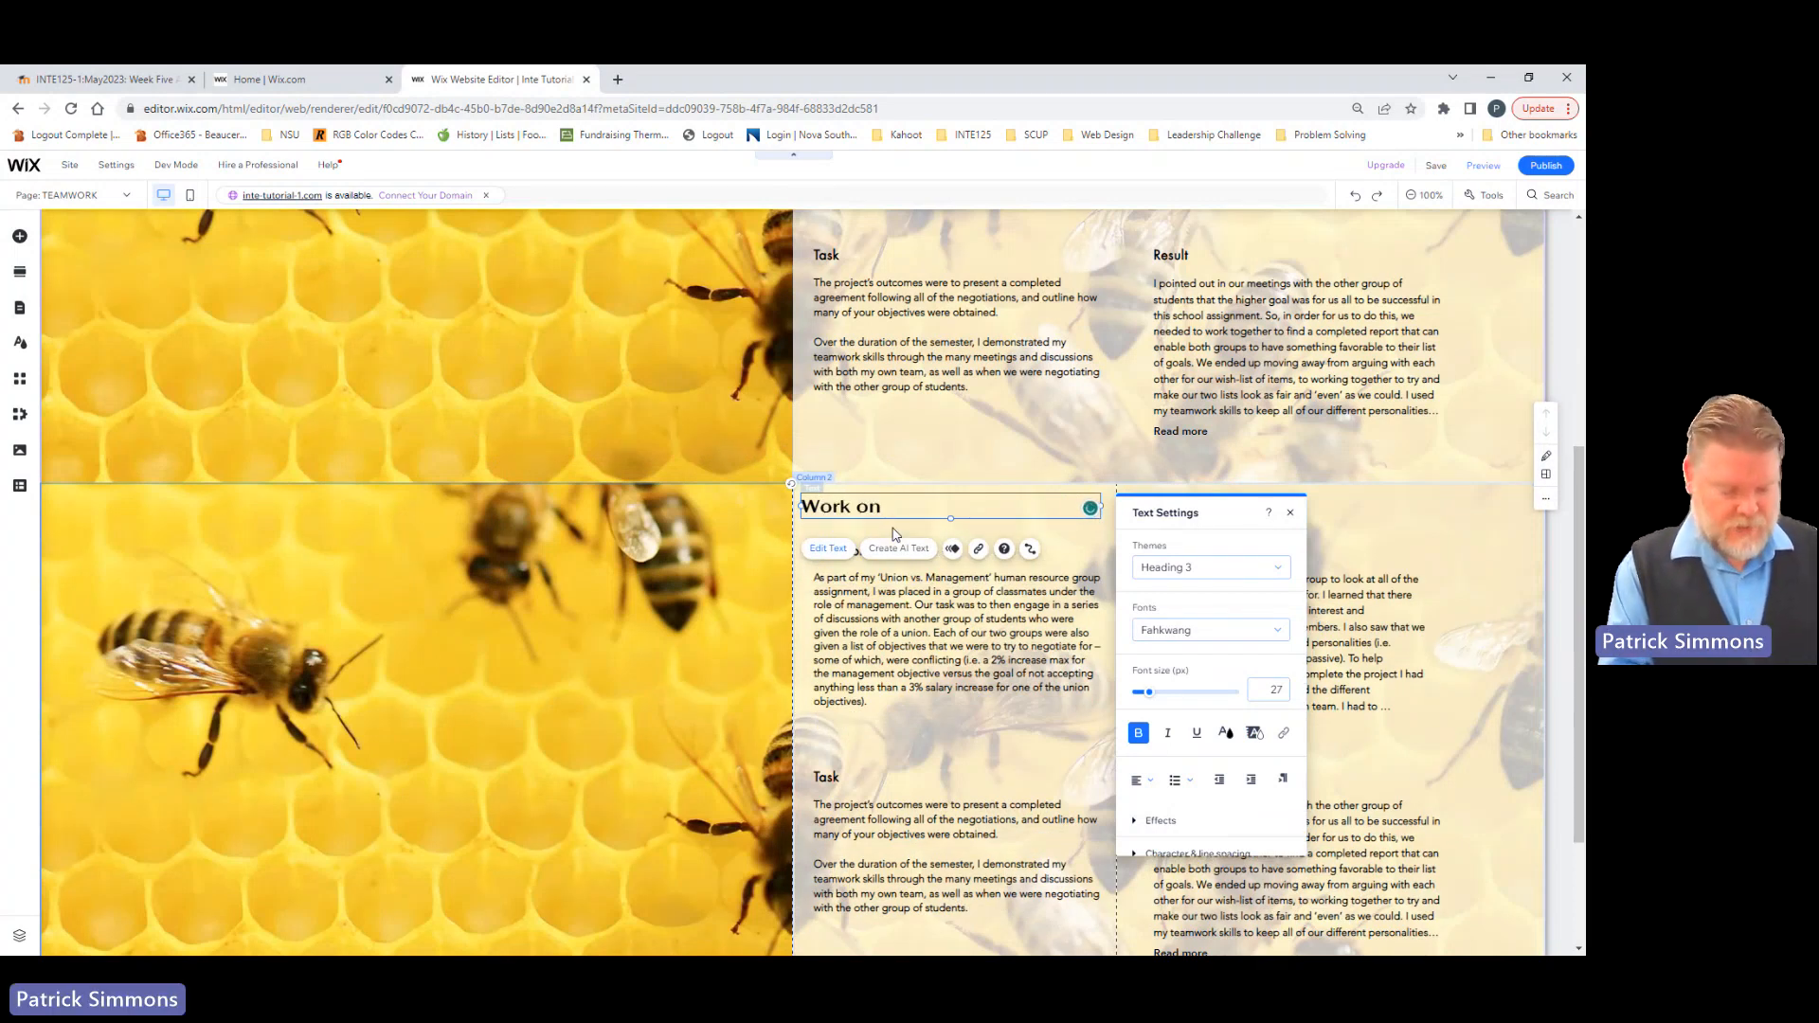
{"action": "type", "text": "Hockey Tea"}
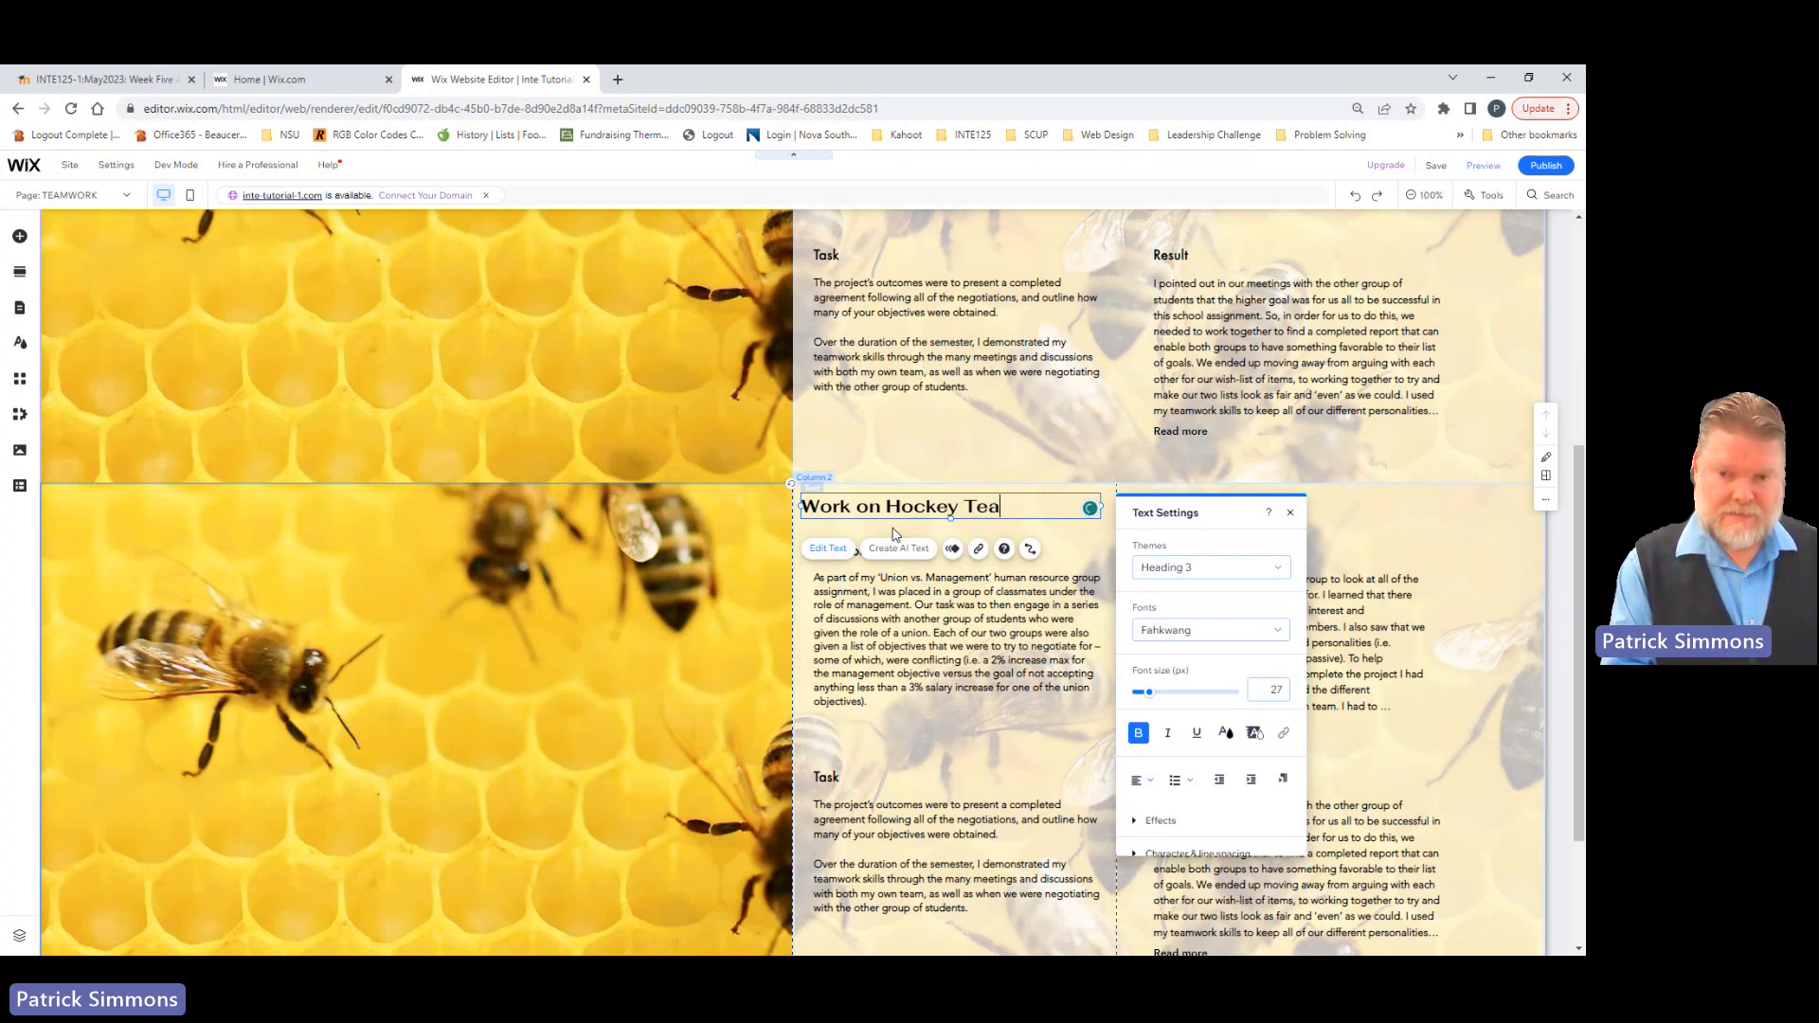
{"action": "type", "text": "m Fundr"}
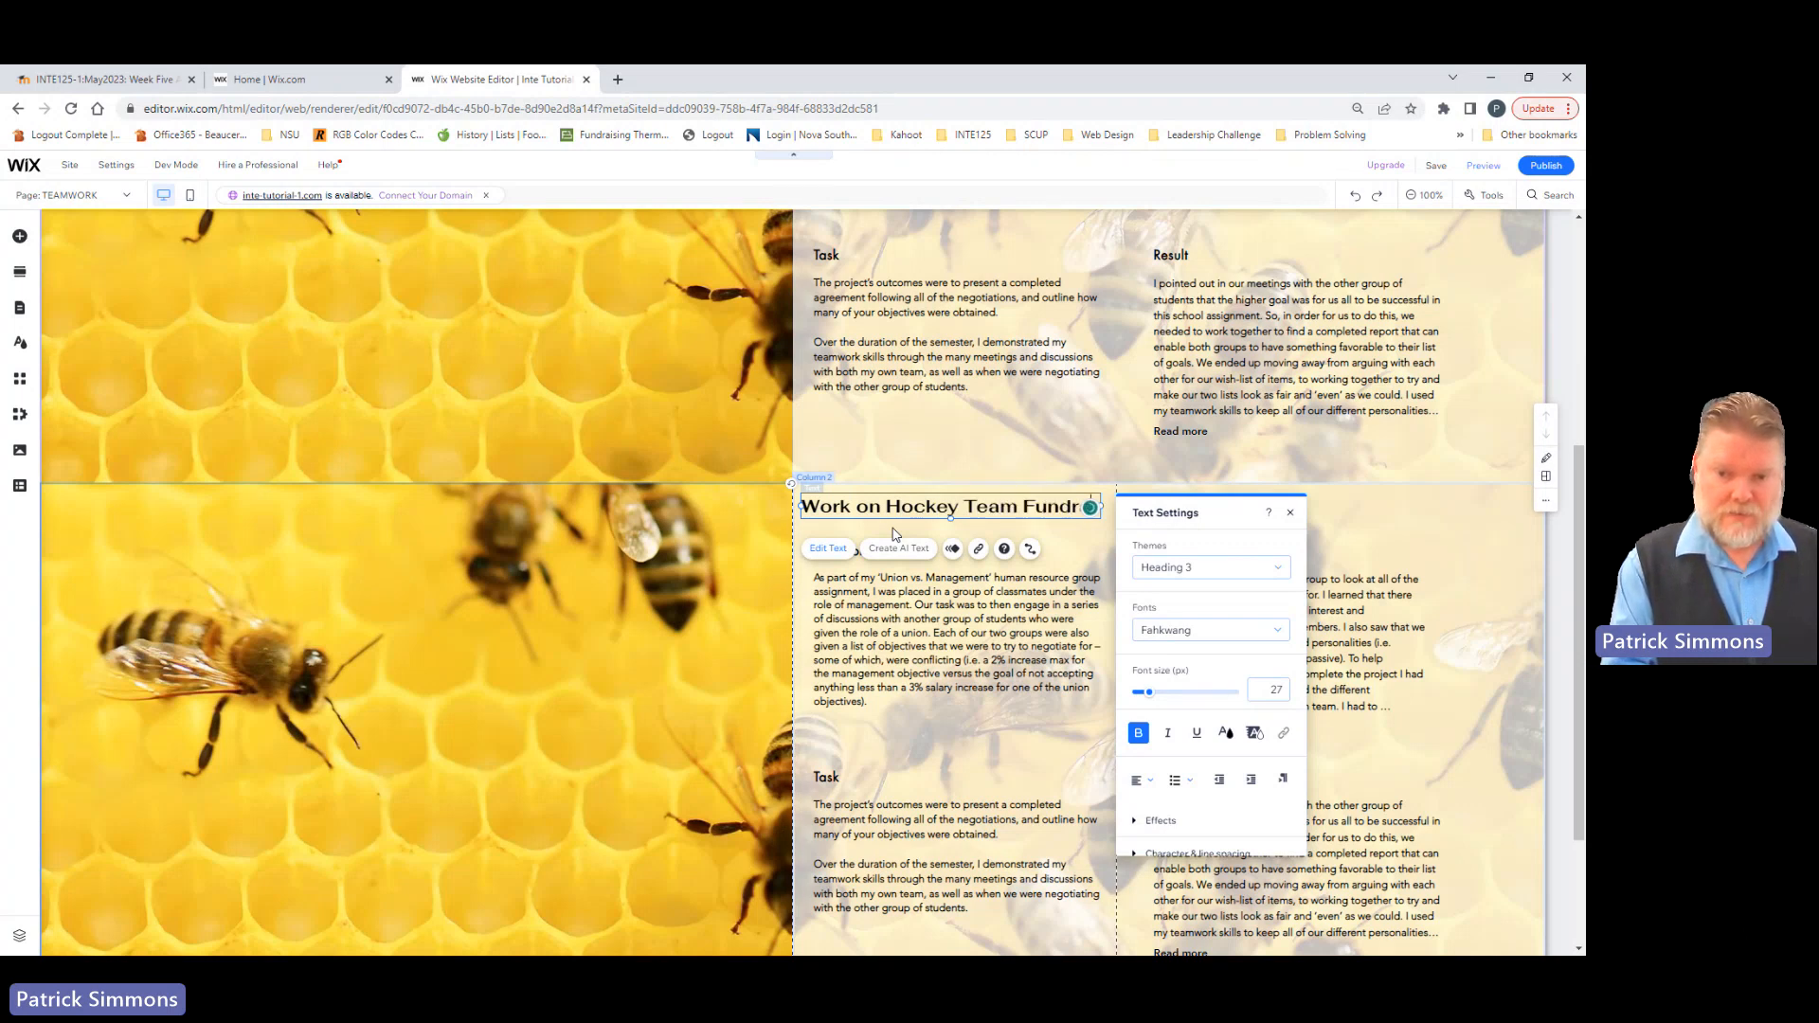
{"action": "type", "text": "aiser"}
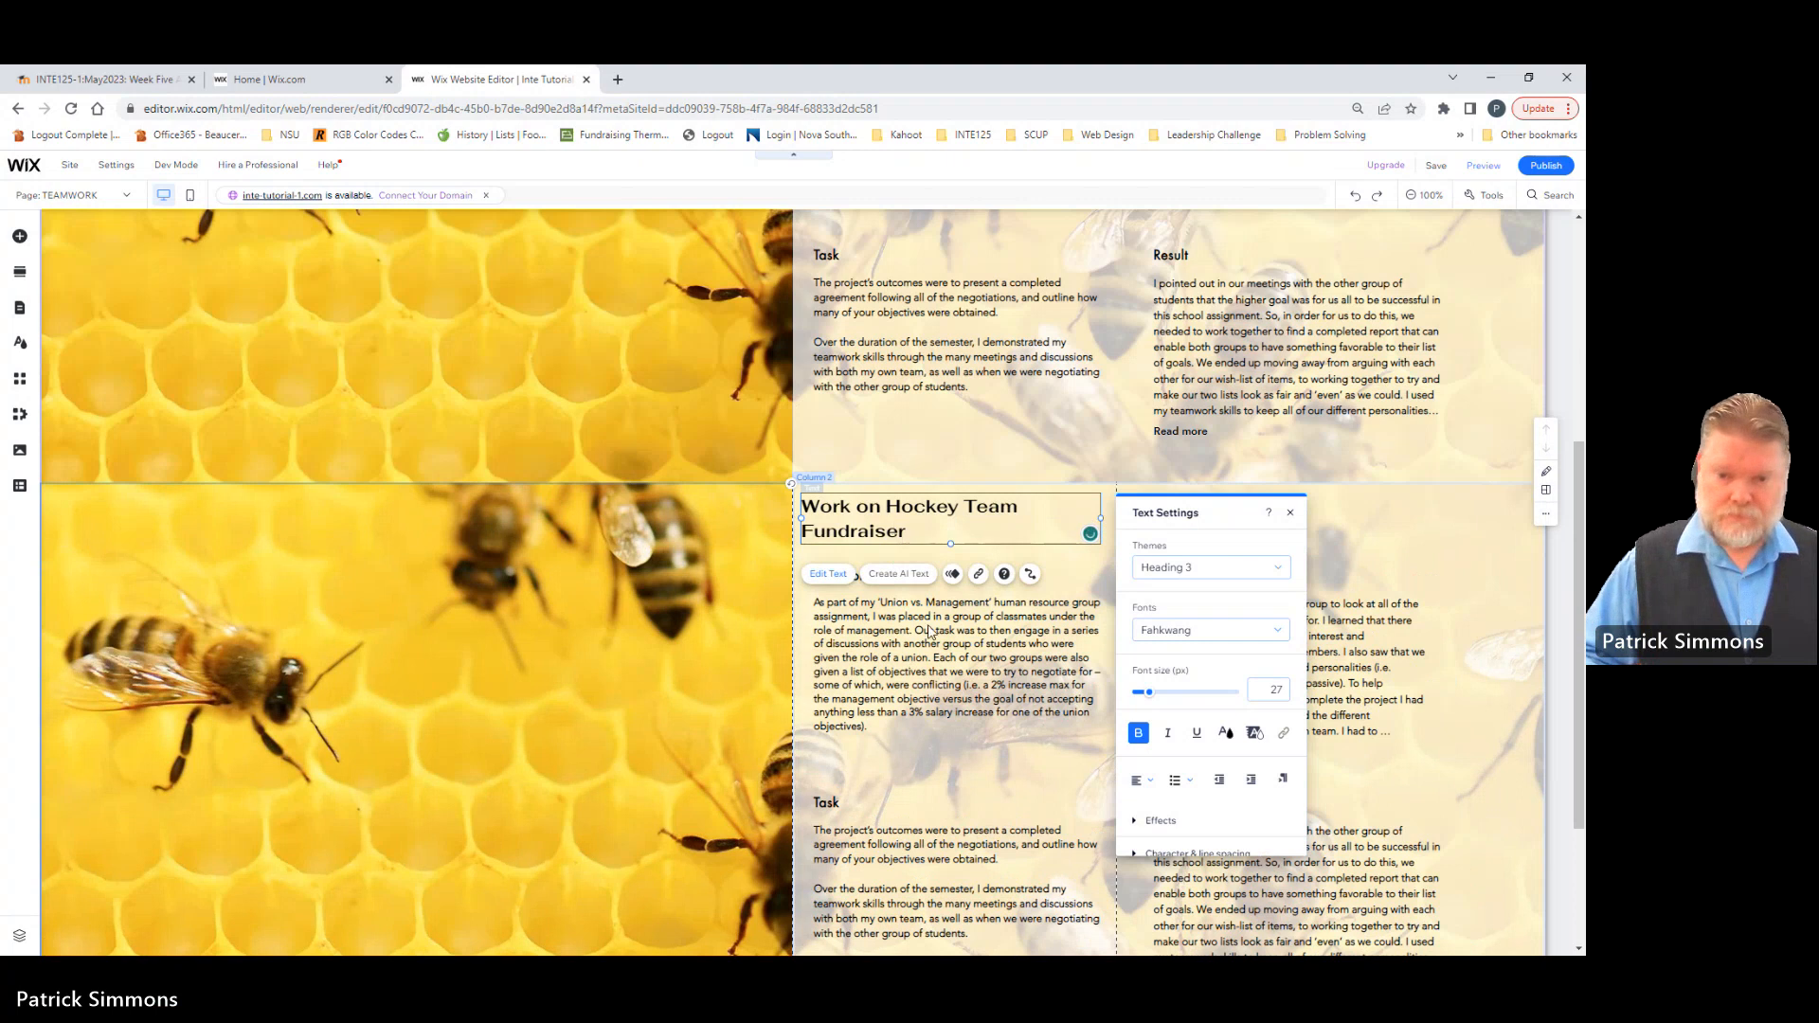
{"action": "left_click", "coordinate": [933, 653]}
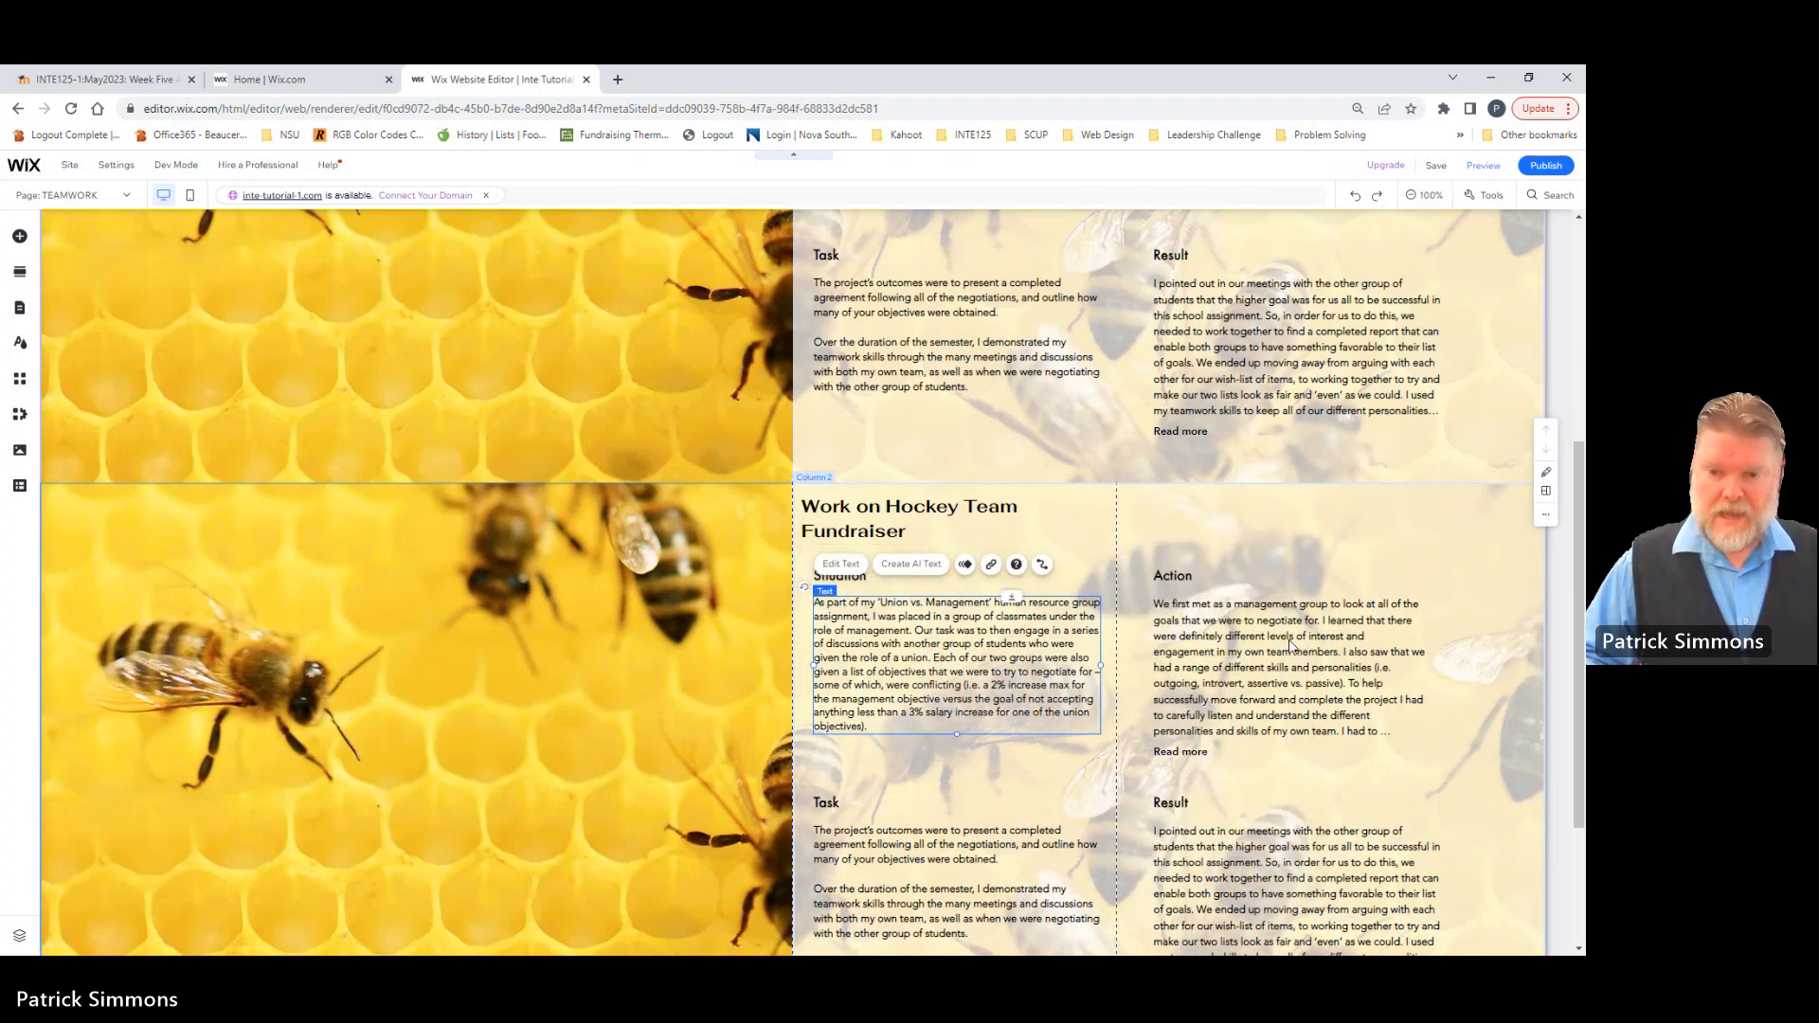
{"action": "scroll", "coordinate": [1164, 370], "scroll_direction": "down", "scroll_amount": 2}
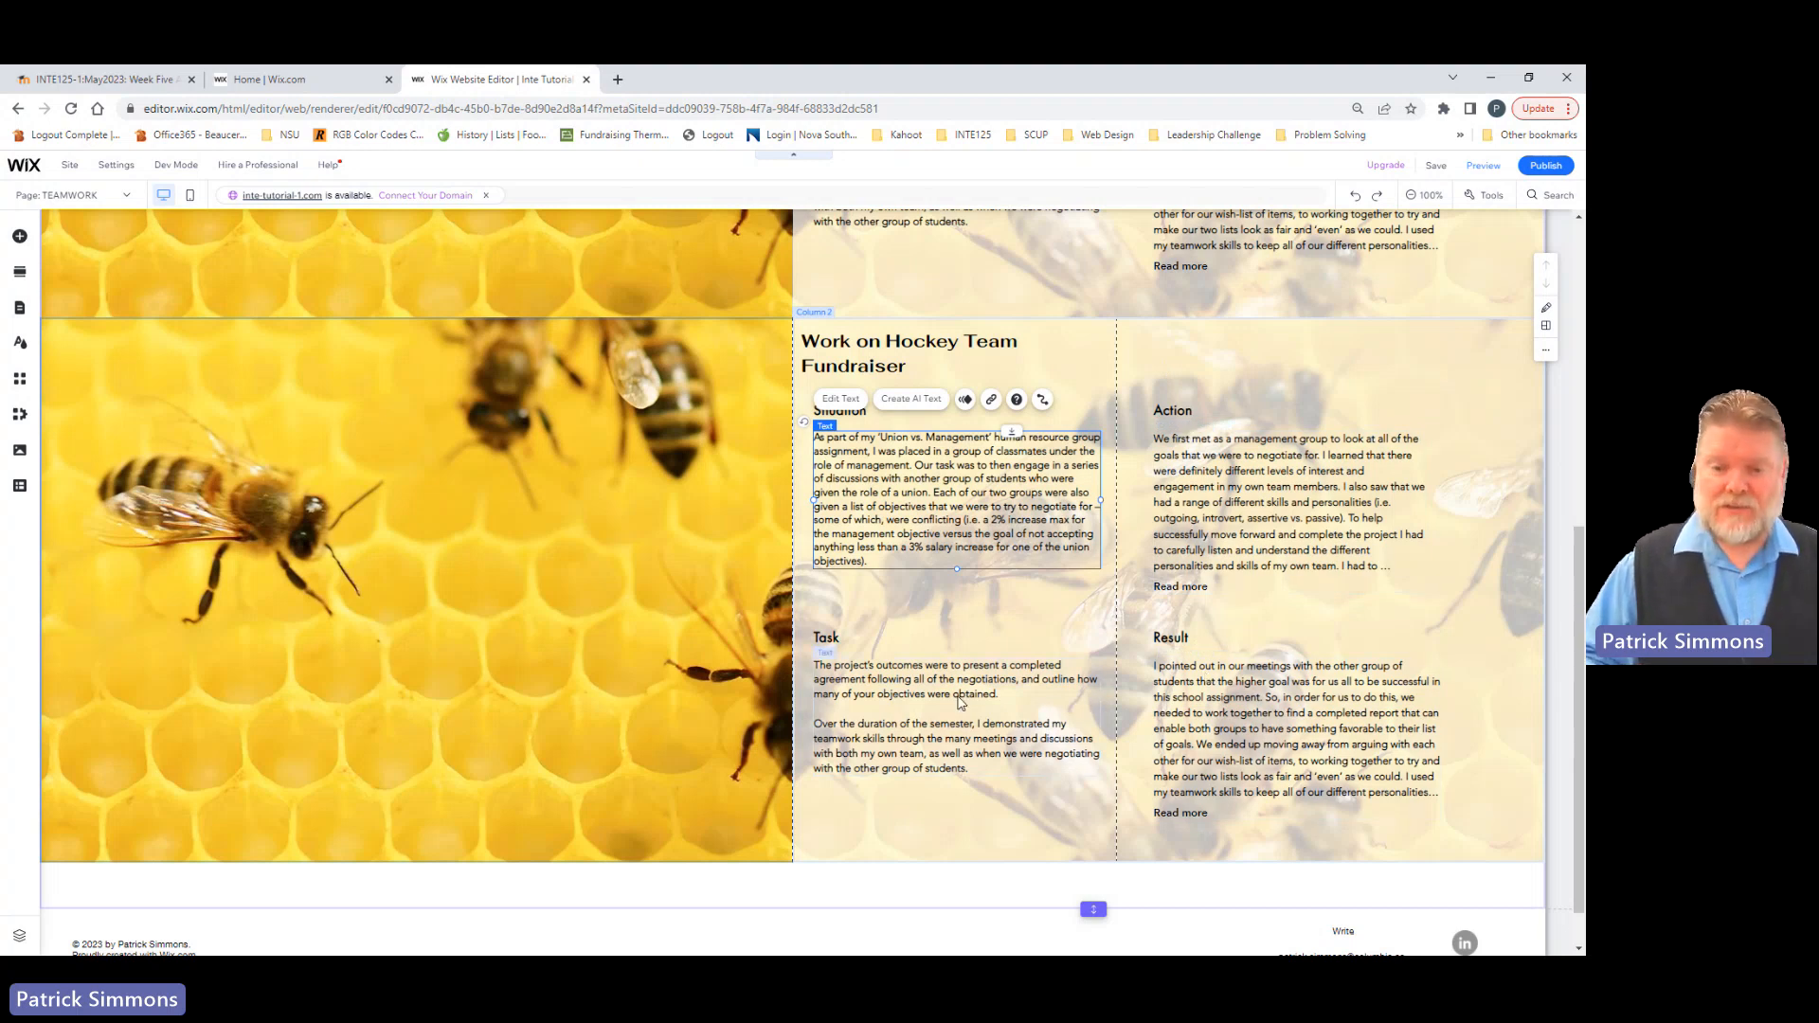
{"action": "scroll", "coordinate": [985, 672], "scroll_direction": "up", "scroll_amount": 2}
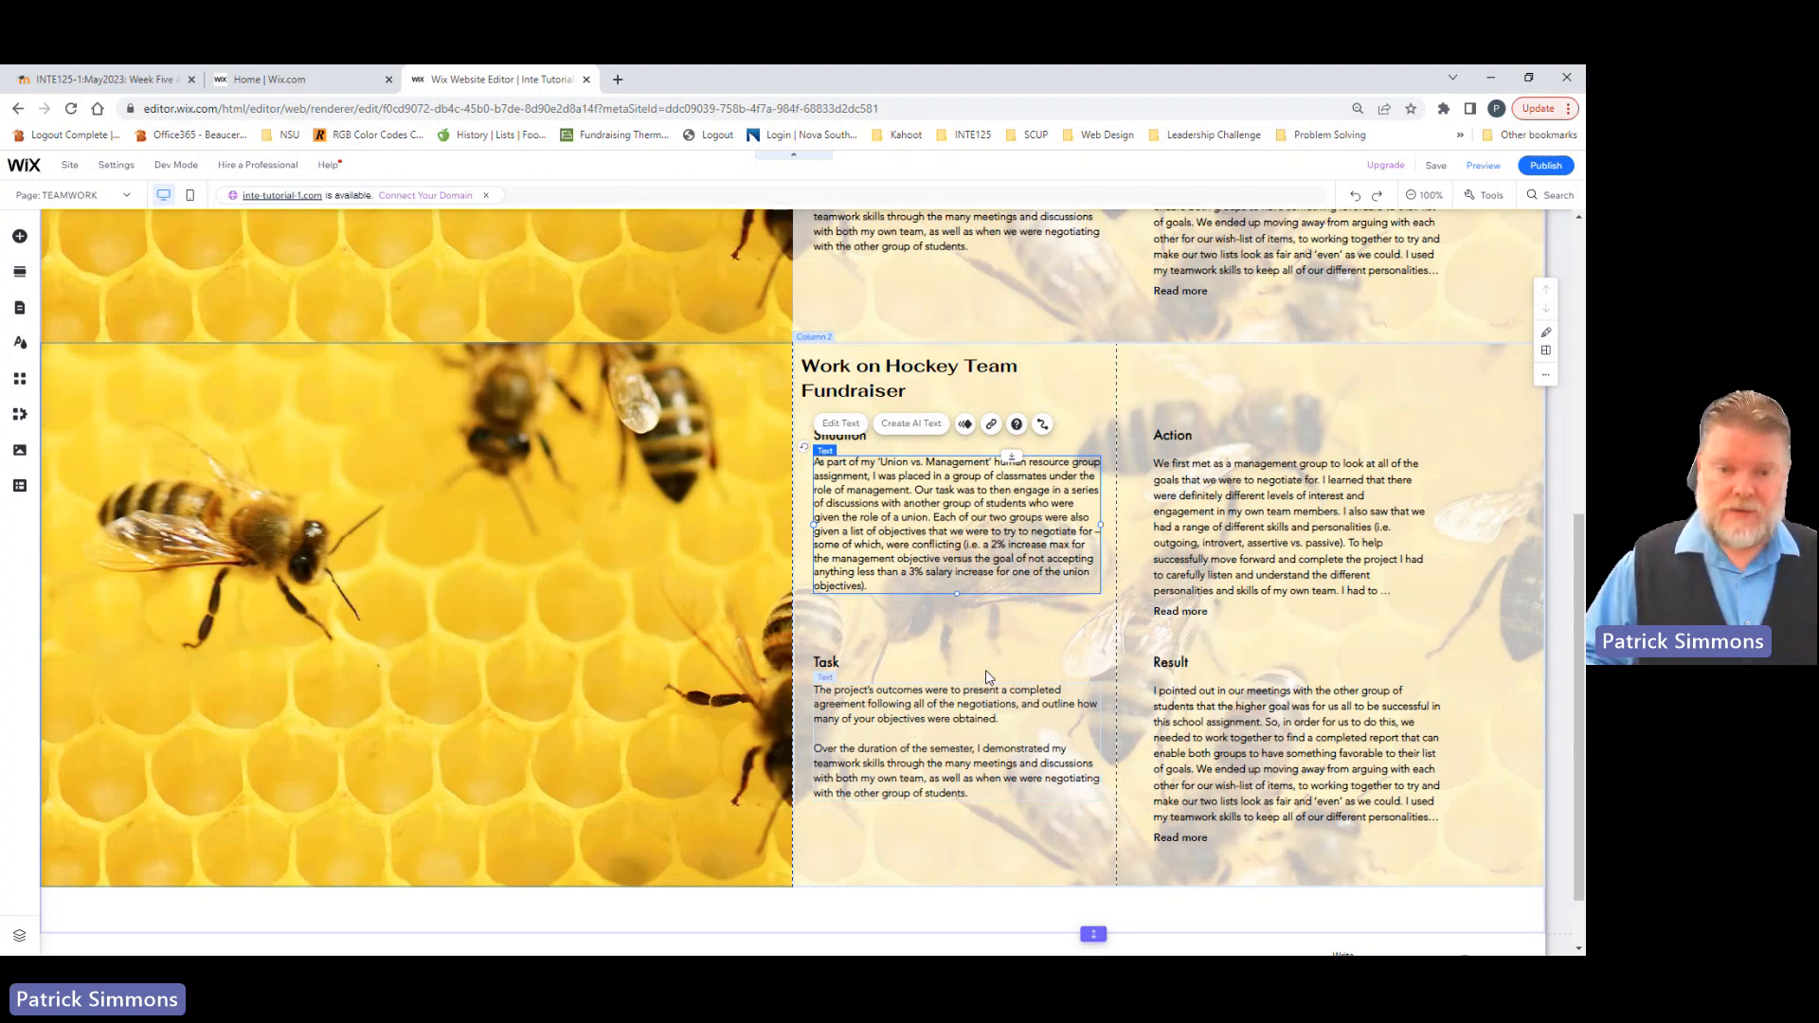
{"action": "left_click", "coordinate": [482, 516]}
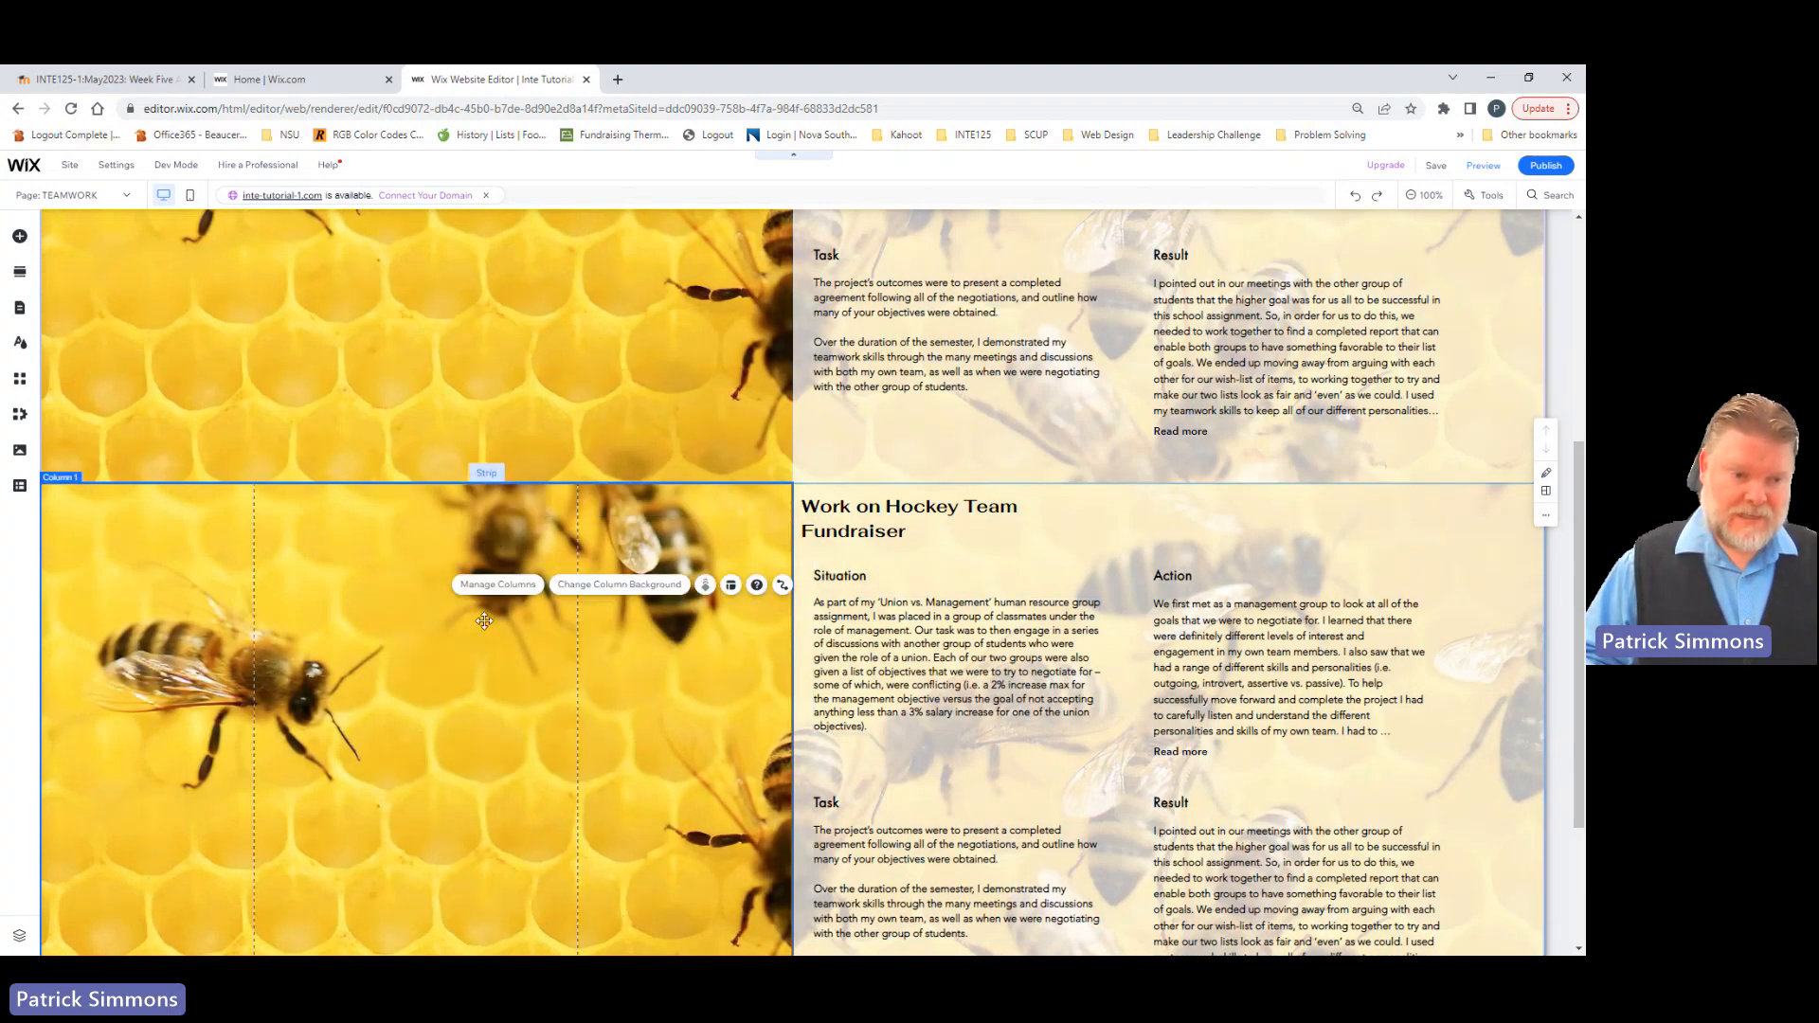
{"action": "left_click", "coordinate": [599, 592]}
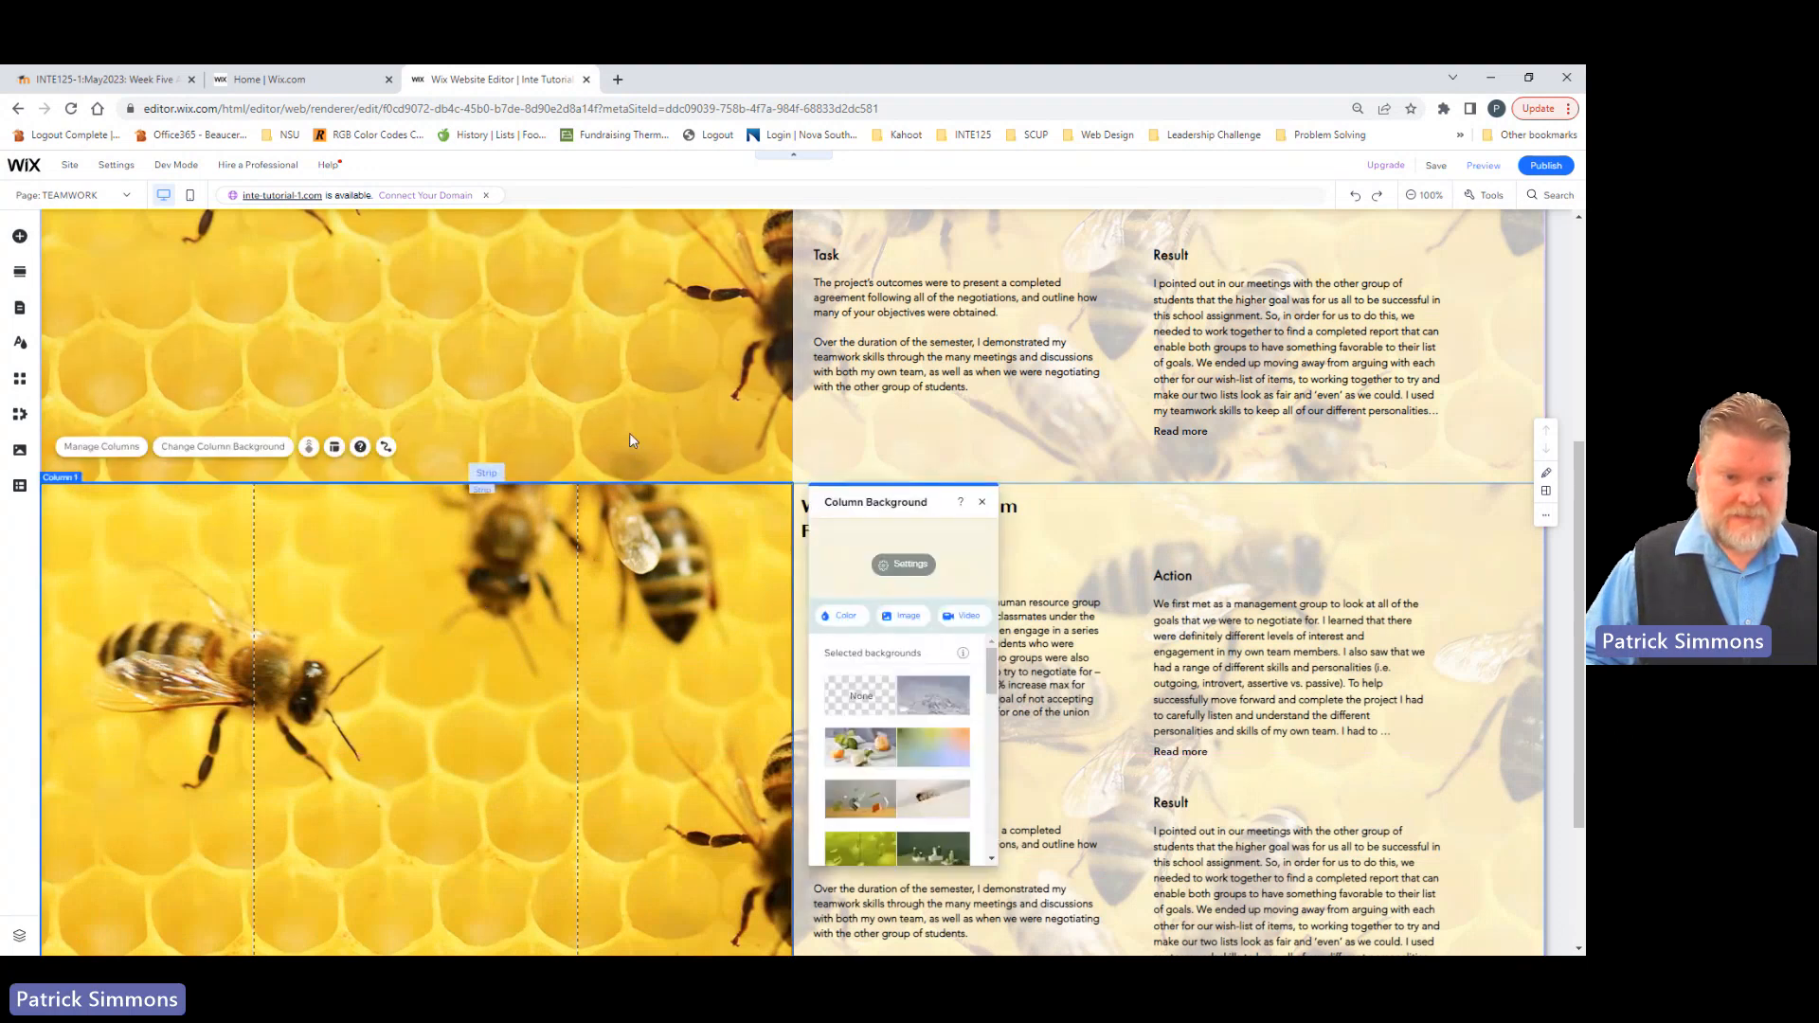
{"action": "left_click", "coordinate": [566, 559]}
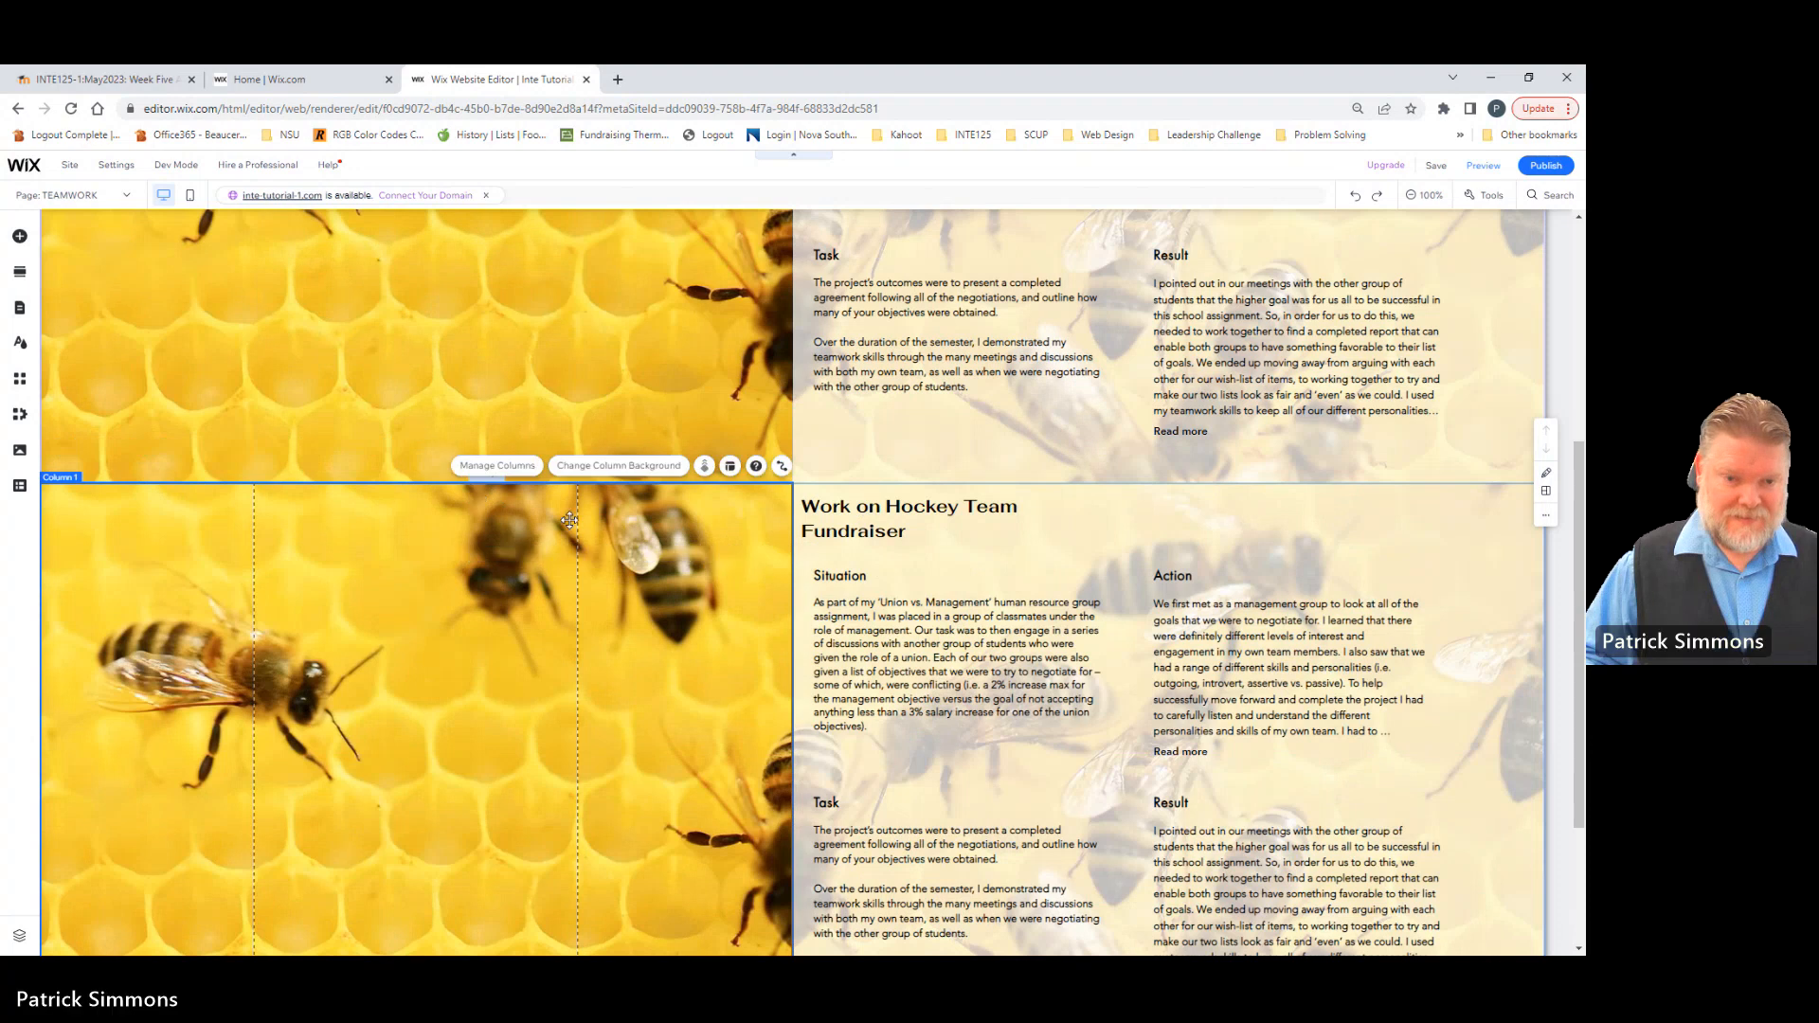
Step: Select the whole Hockey Team Fundraiser strip and open the image library for its background
{"action": "left_click", "coordinate": [481, 490]}
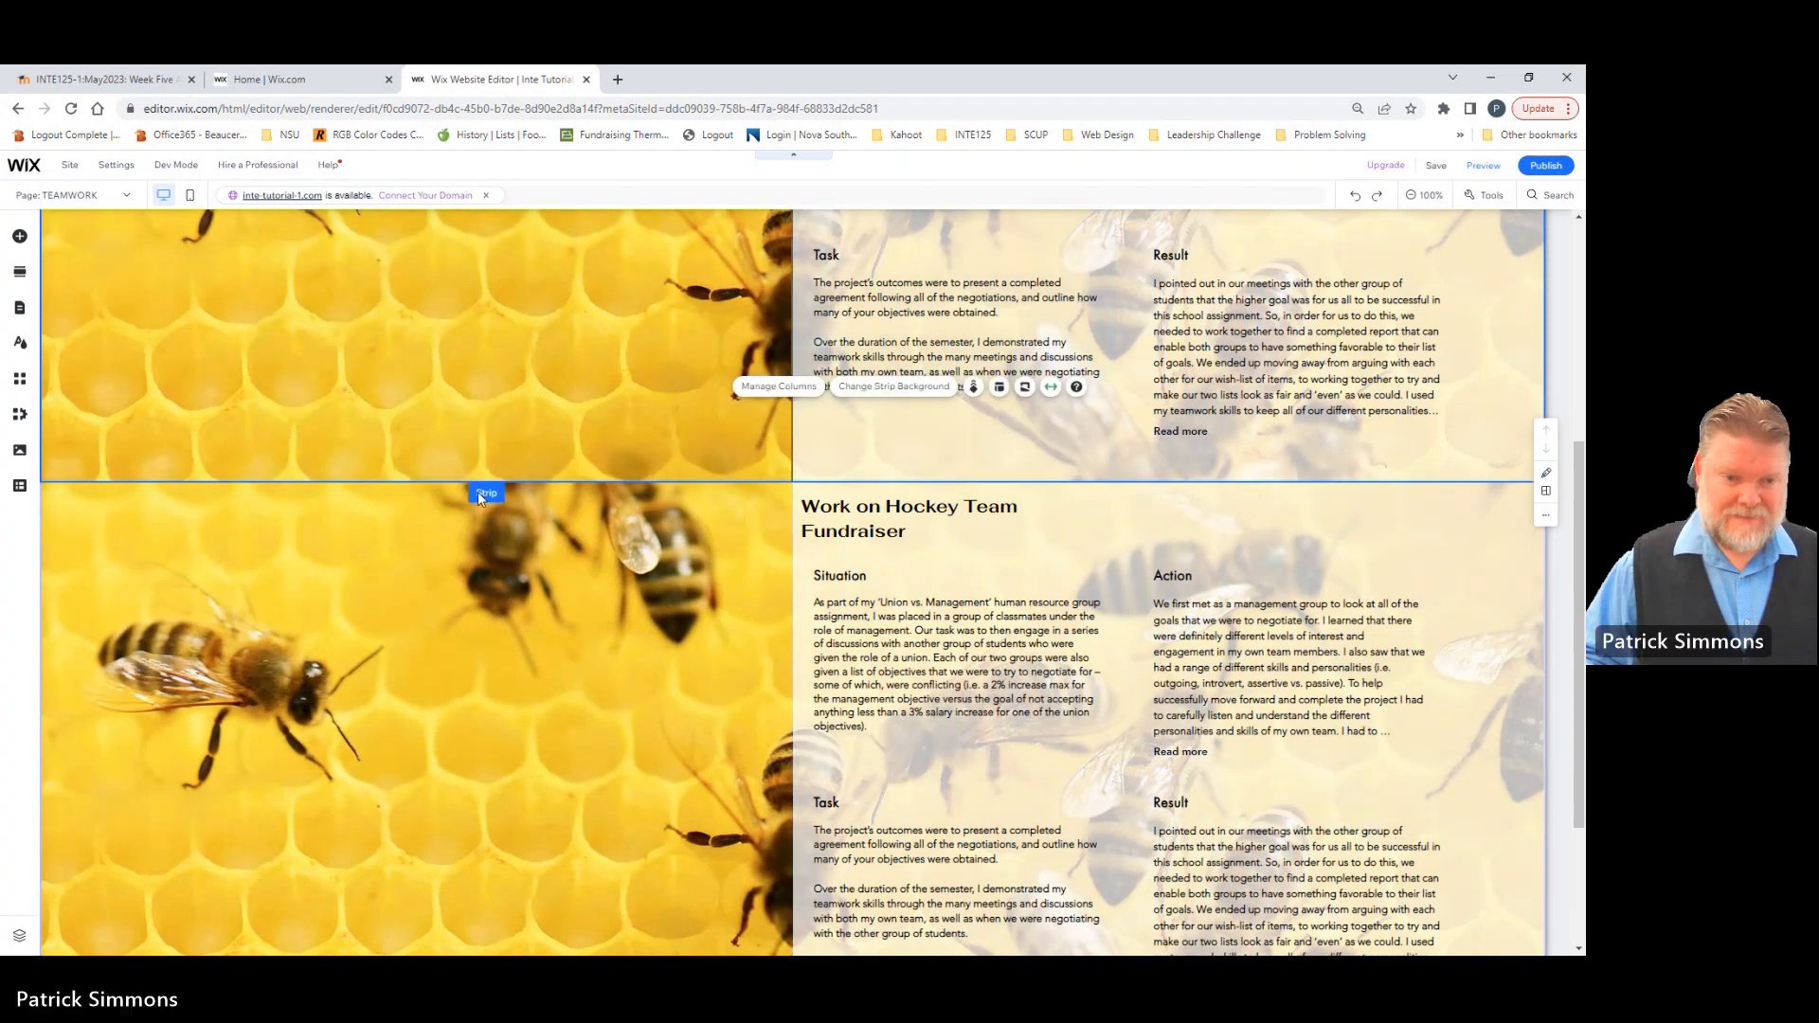
{"action": "scroll", "coordinate": [542, 684], "scroll_direction": "down", "scroll_amount": 3}
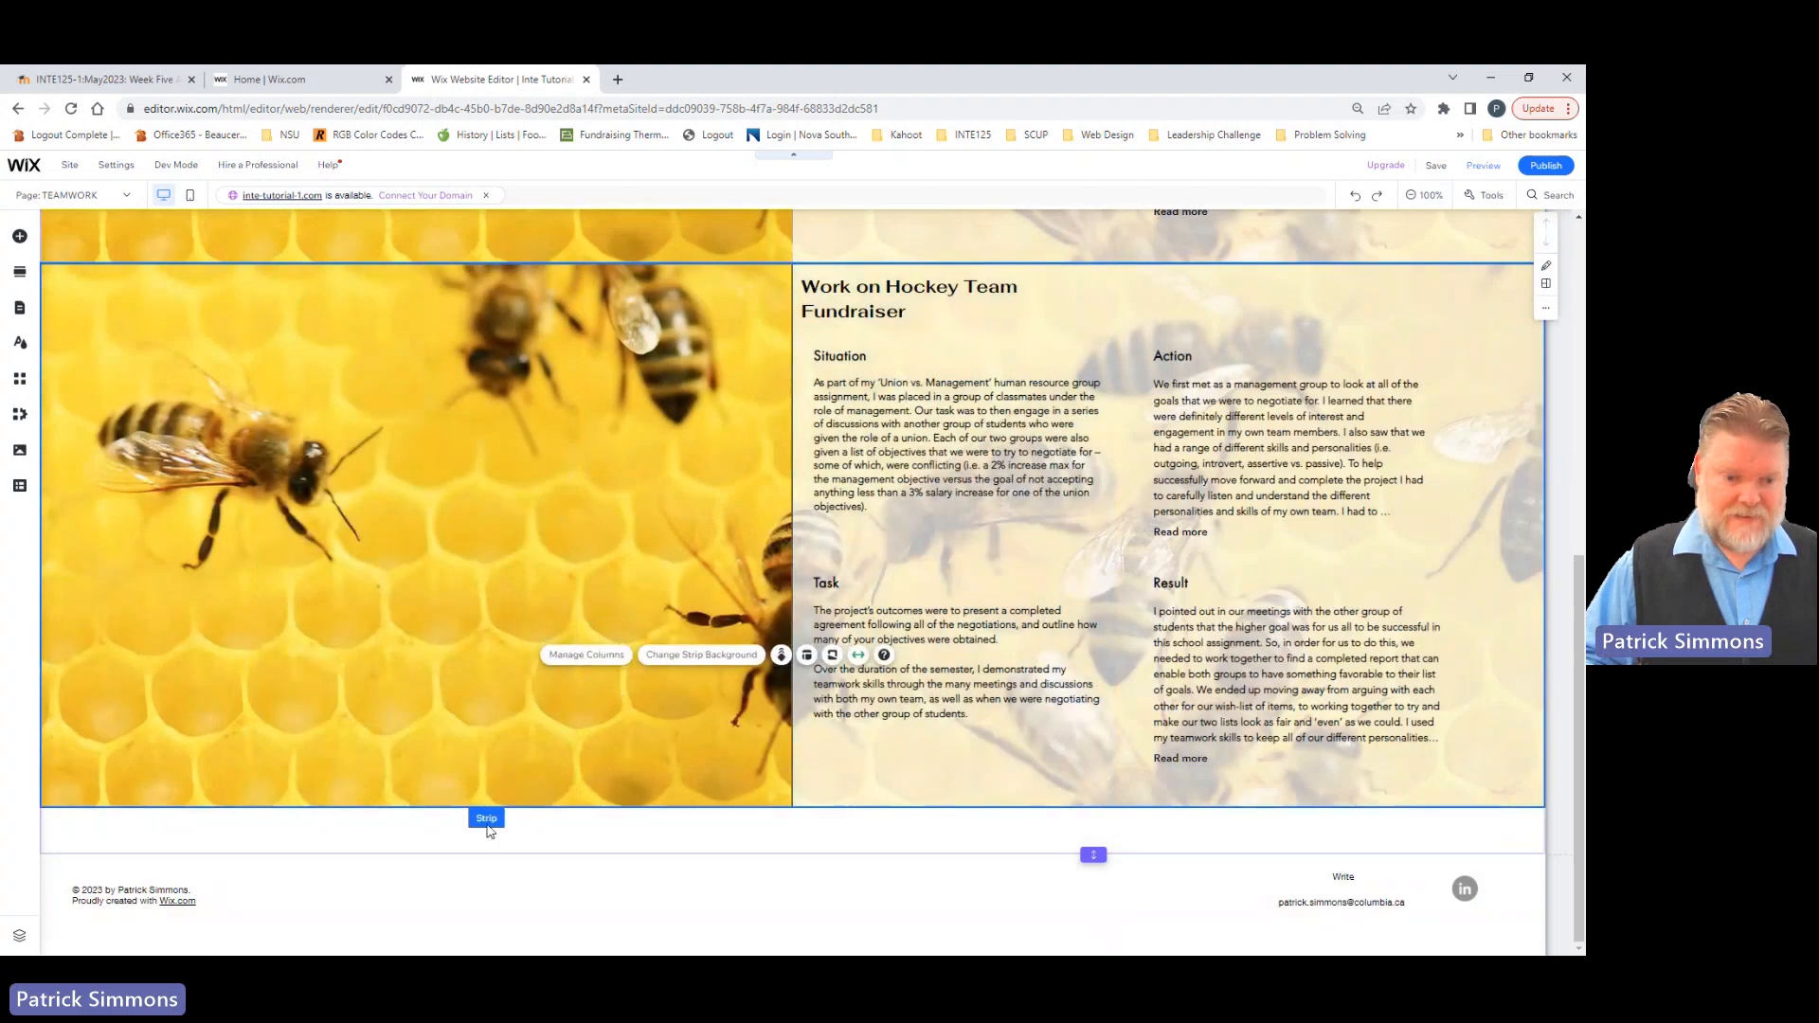
{"action": "scroll", "coordinate": [485, 379], "scroll_direction": "up", "scroll_amount": 3}
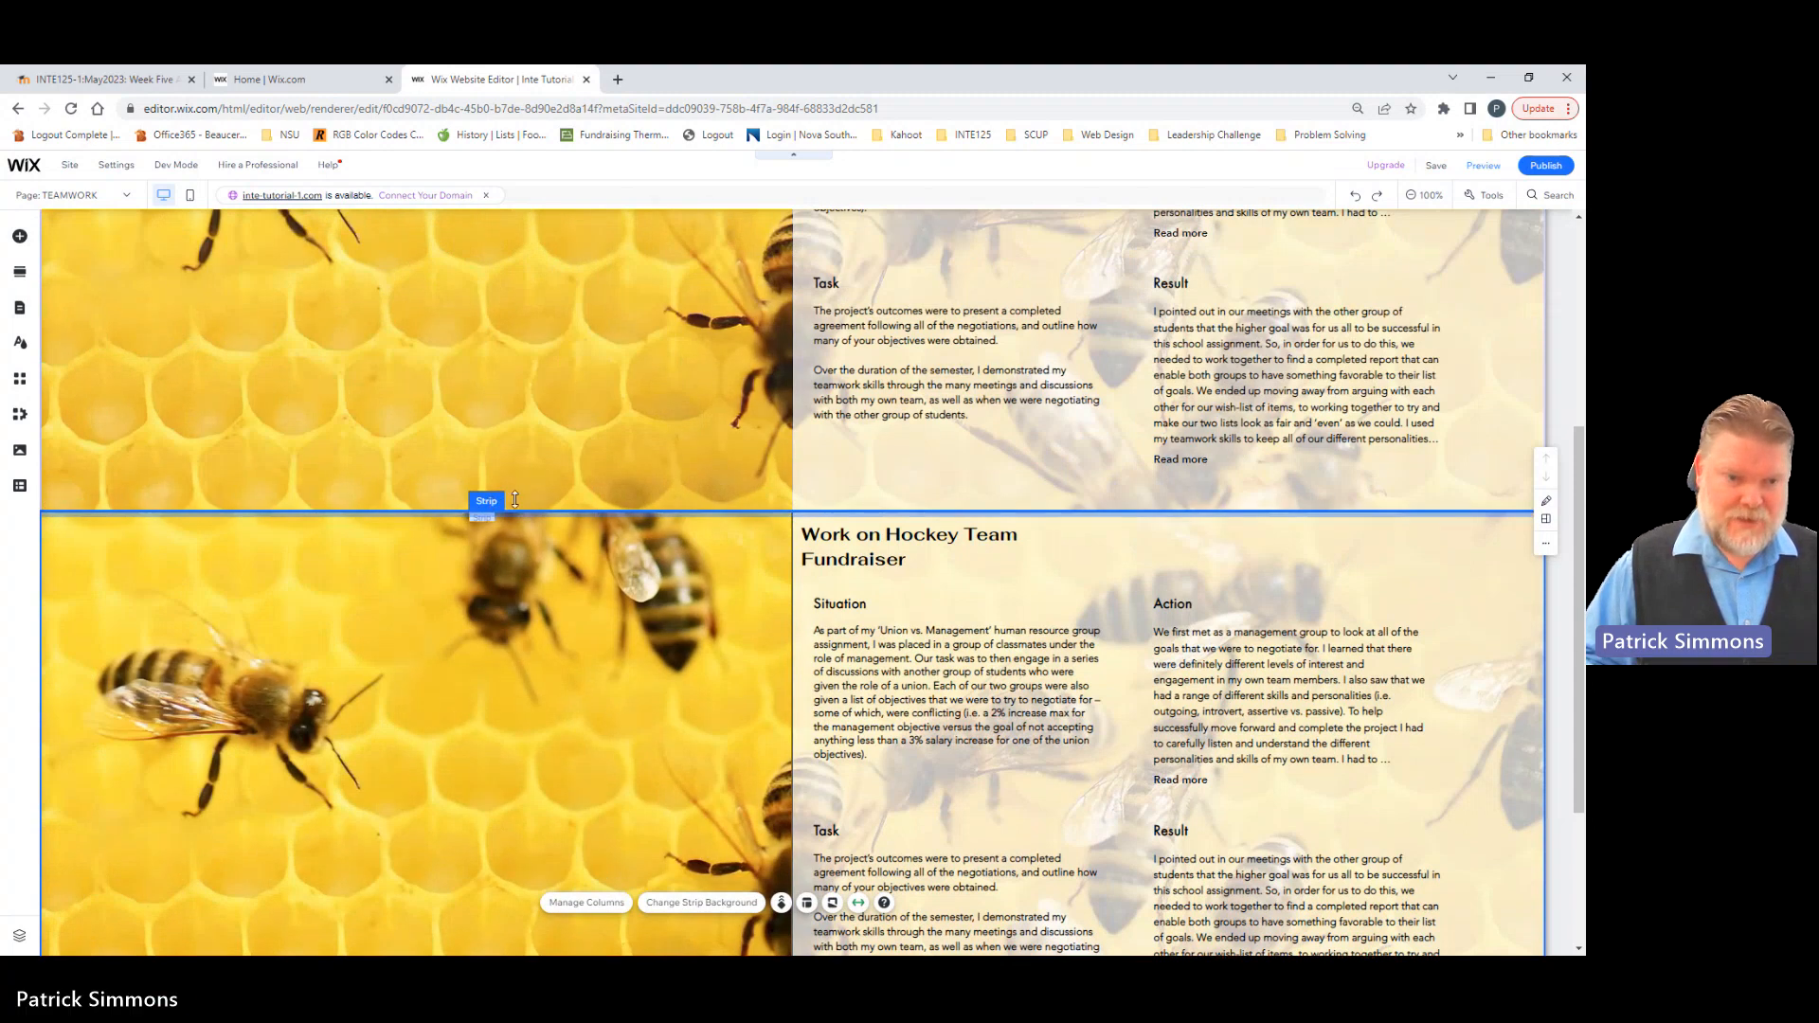
{"action": "scroll", "coordinate": [464, 644], "scroll_direction": "down", "scroll_amount": 3}
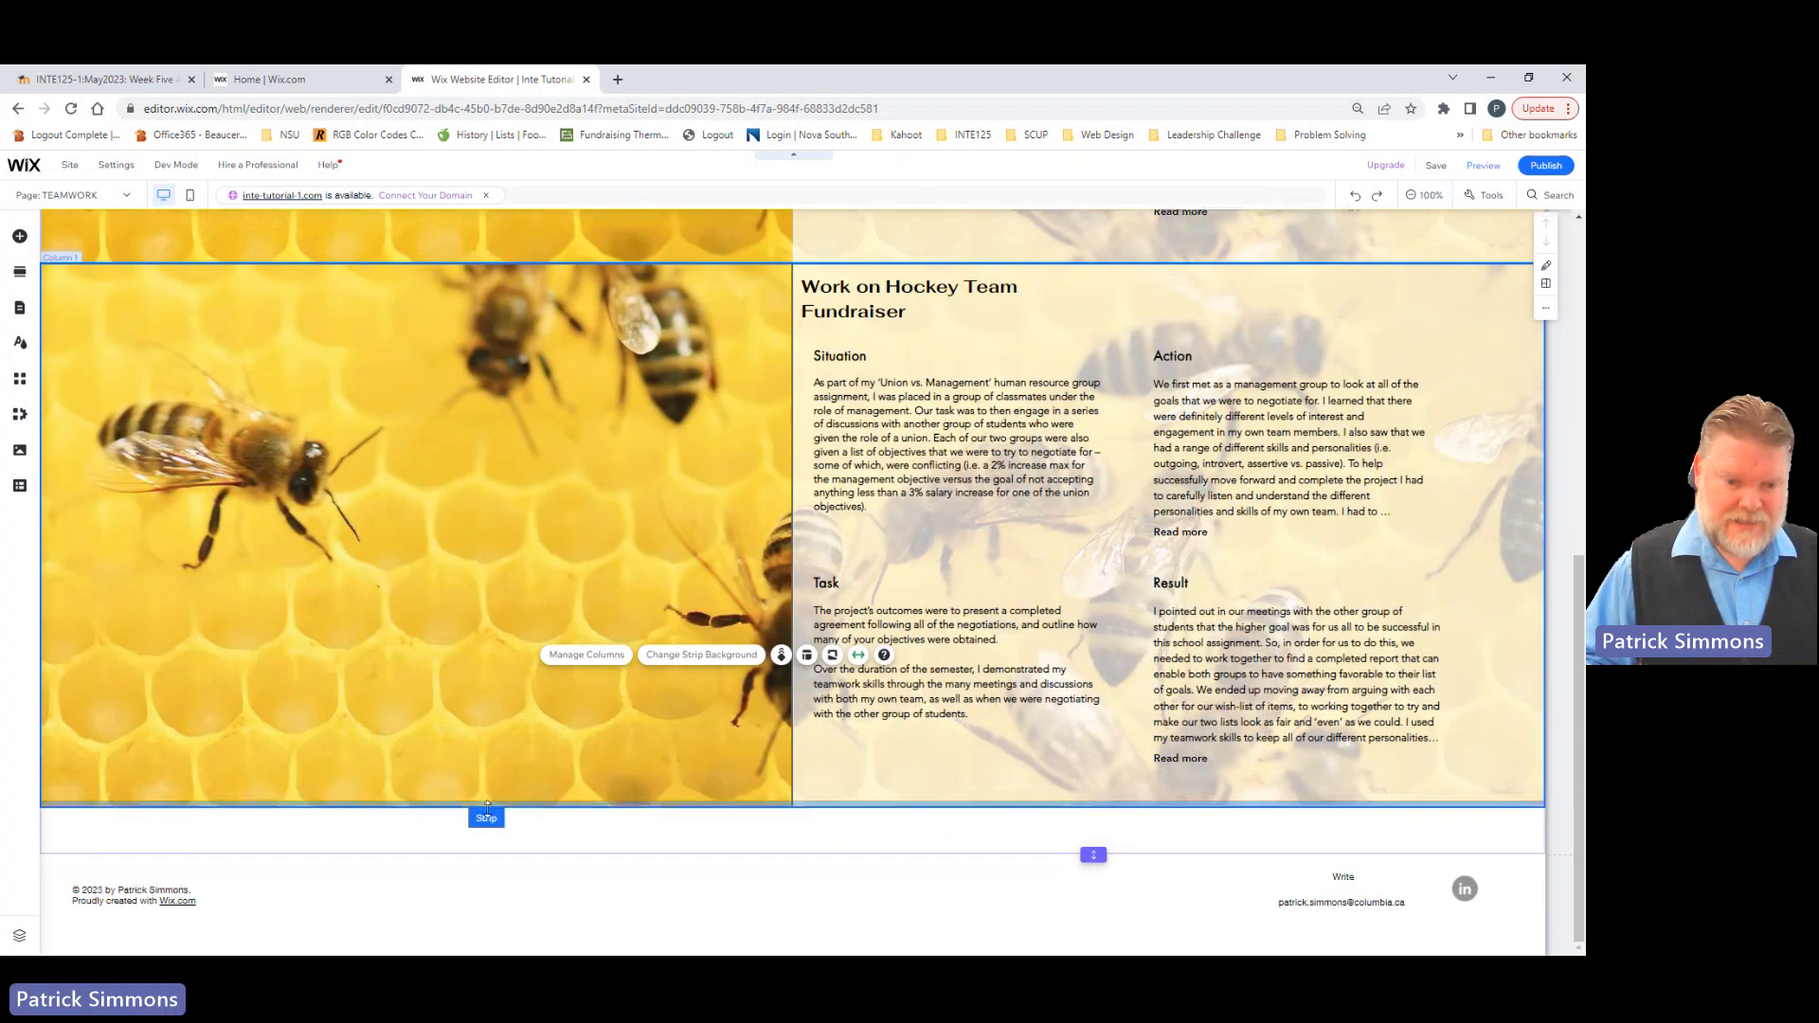
{"action": "left_click", "coordinate": [675, 665]}
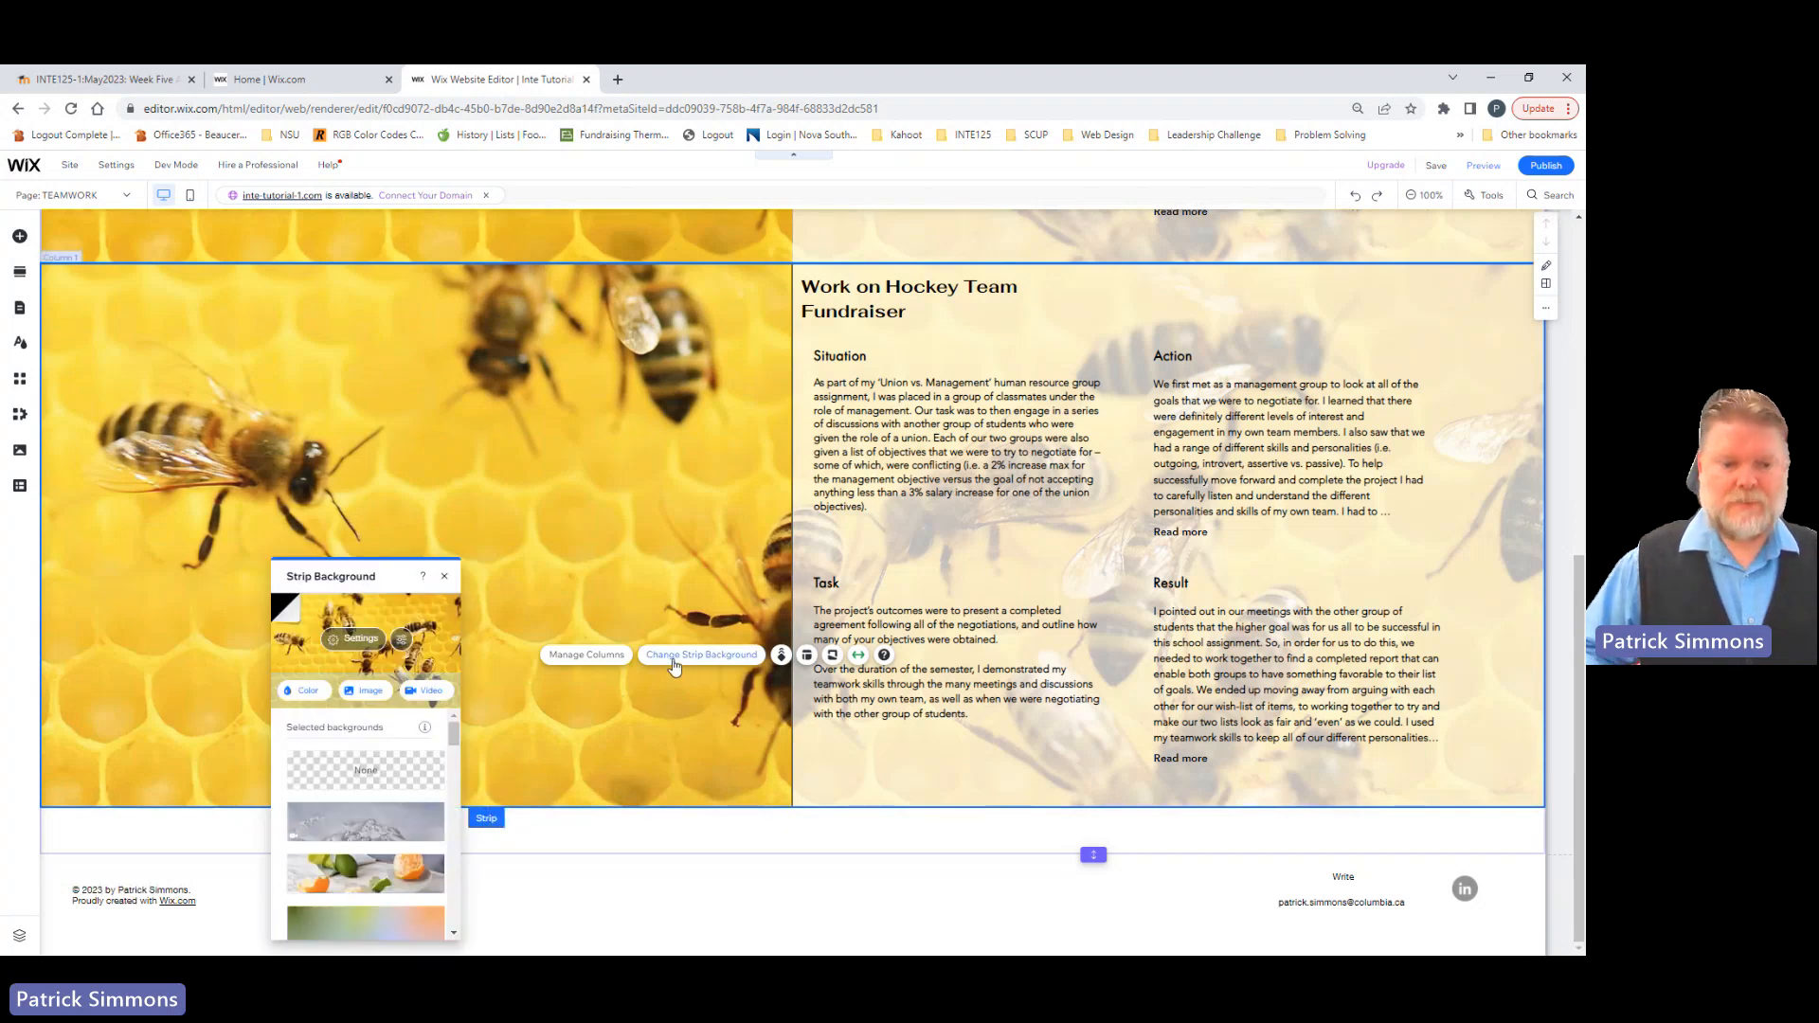
{"action": "left_click", "coordinate": [362, 701]}
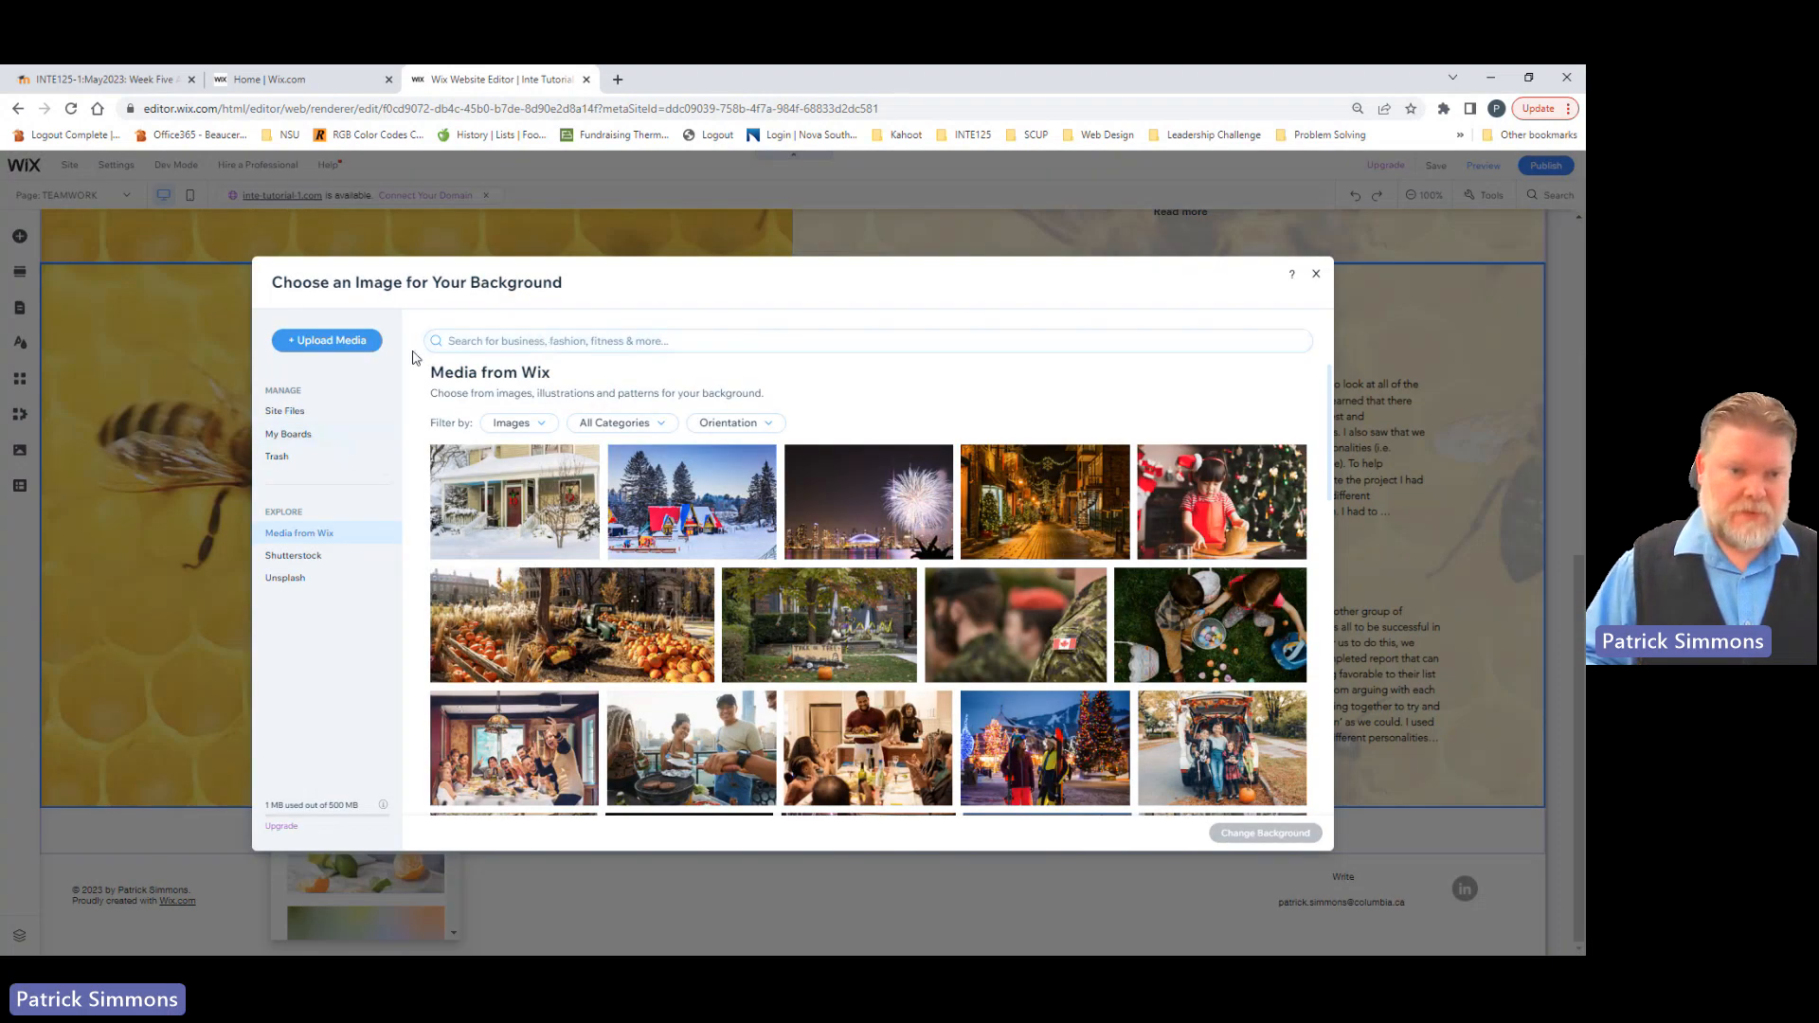
Step: Search the background images for "hockey" and apply the "Ice hockey sticks" picture to the Hockey Team Fundraiser strip
{"action": "left_click", "coordinate": [494, 343]}
{"action": "type", "text": "hock"}
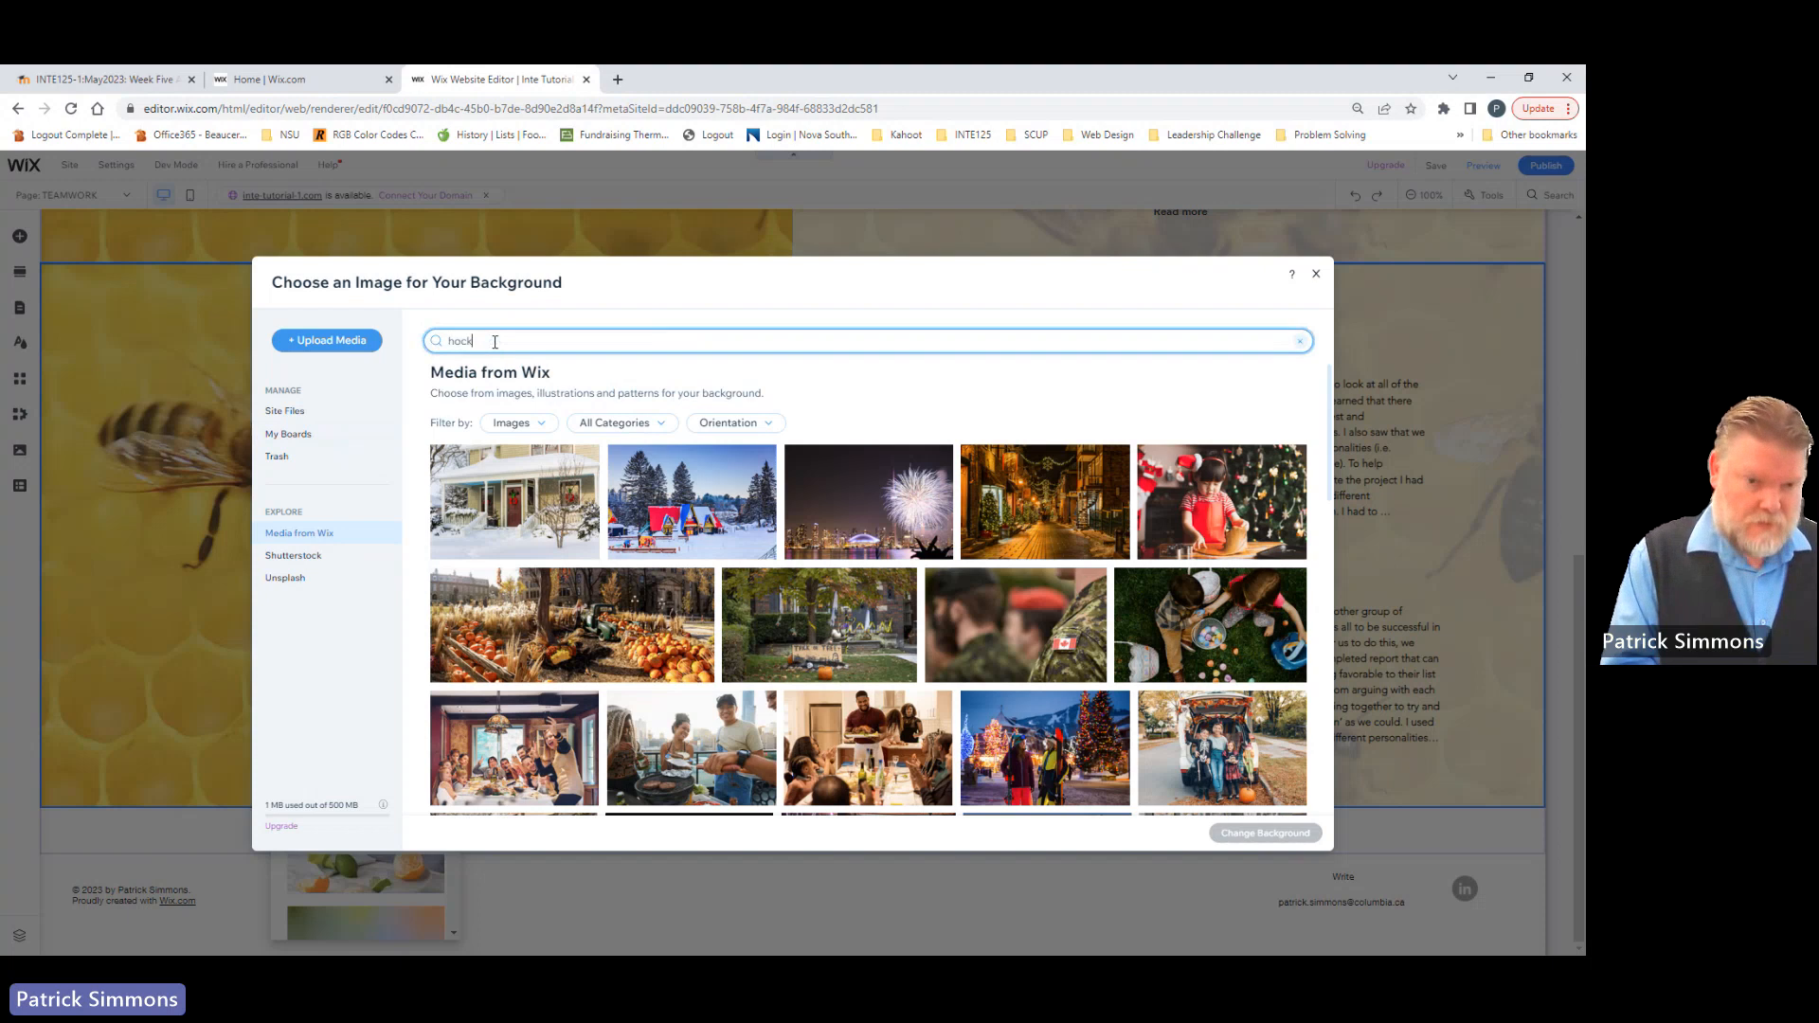
{"action": "type", "text": "ey"}
{"action": "key", "text": "Return"}
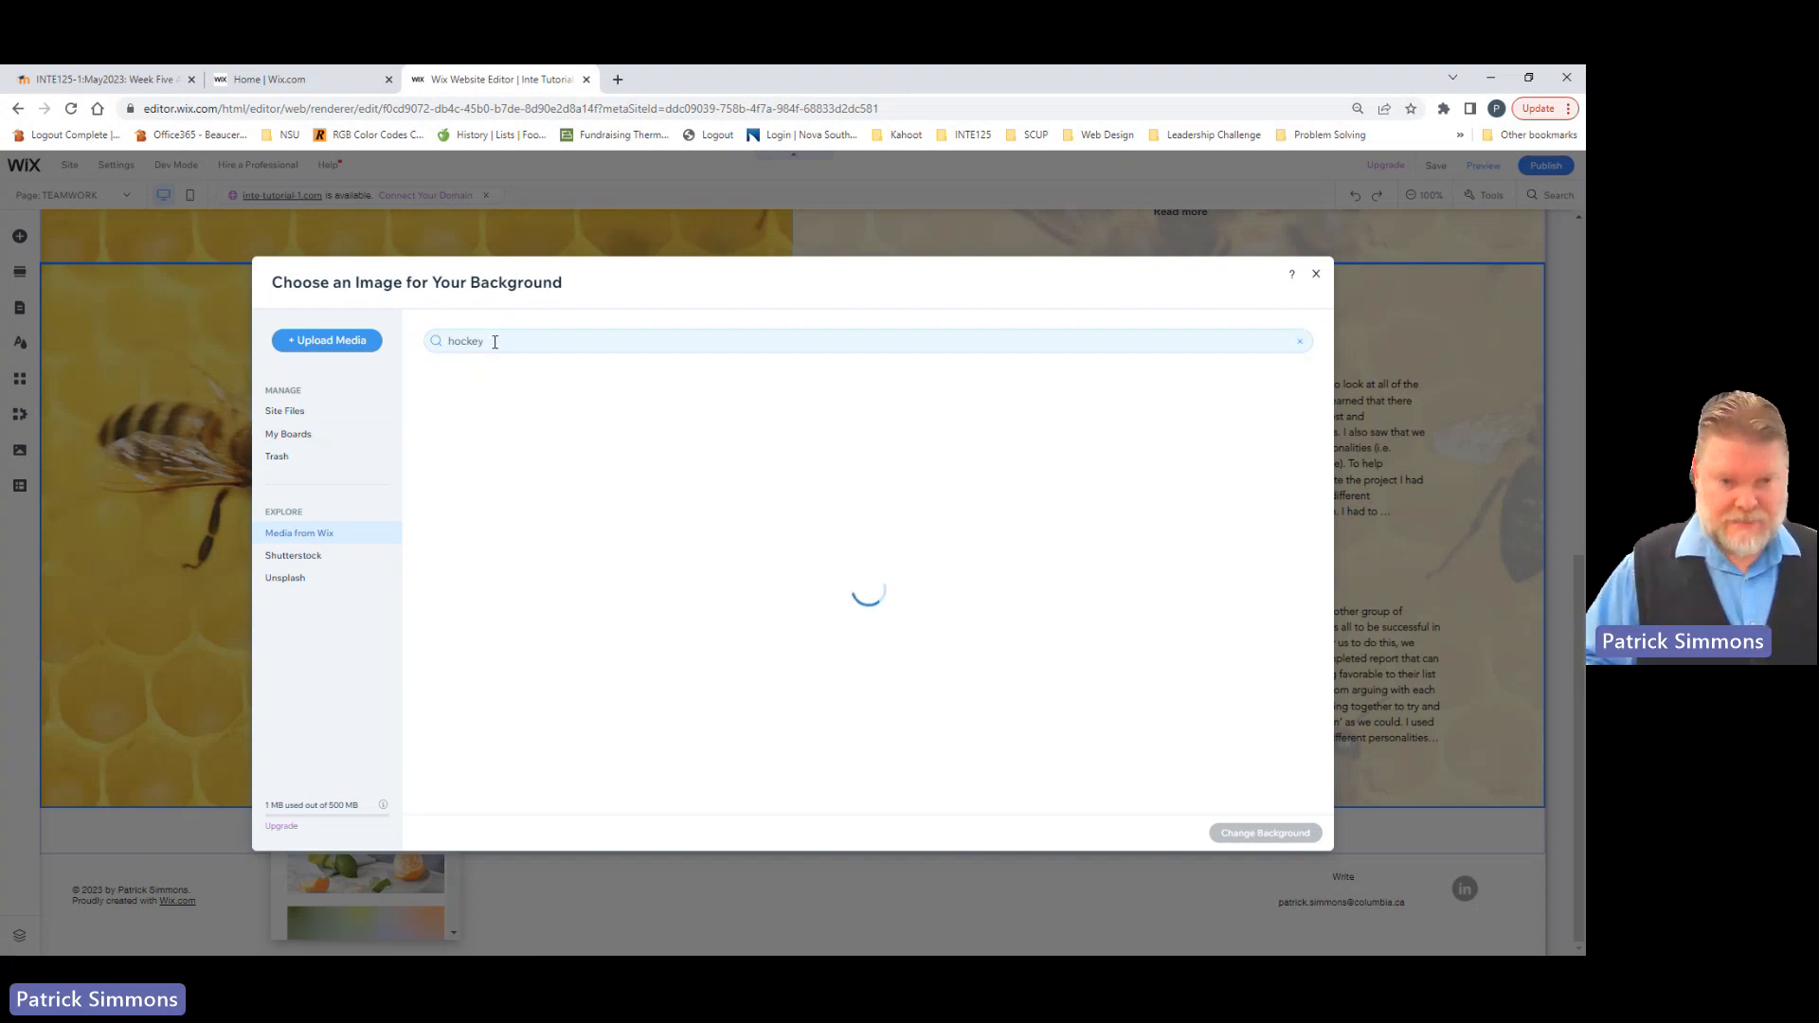
{"action": "scroll", "coordinate": [627, 625], "scroll_direction": "down", "scroll_amount": 2}
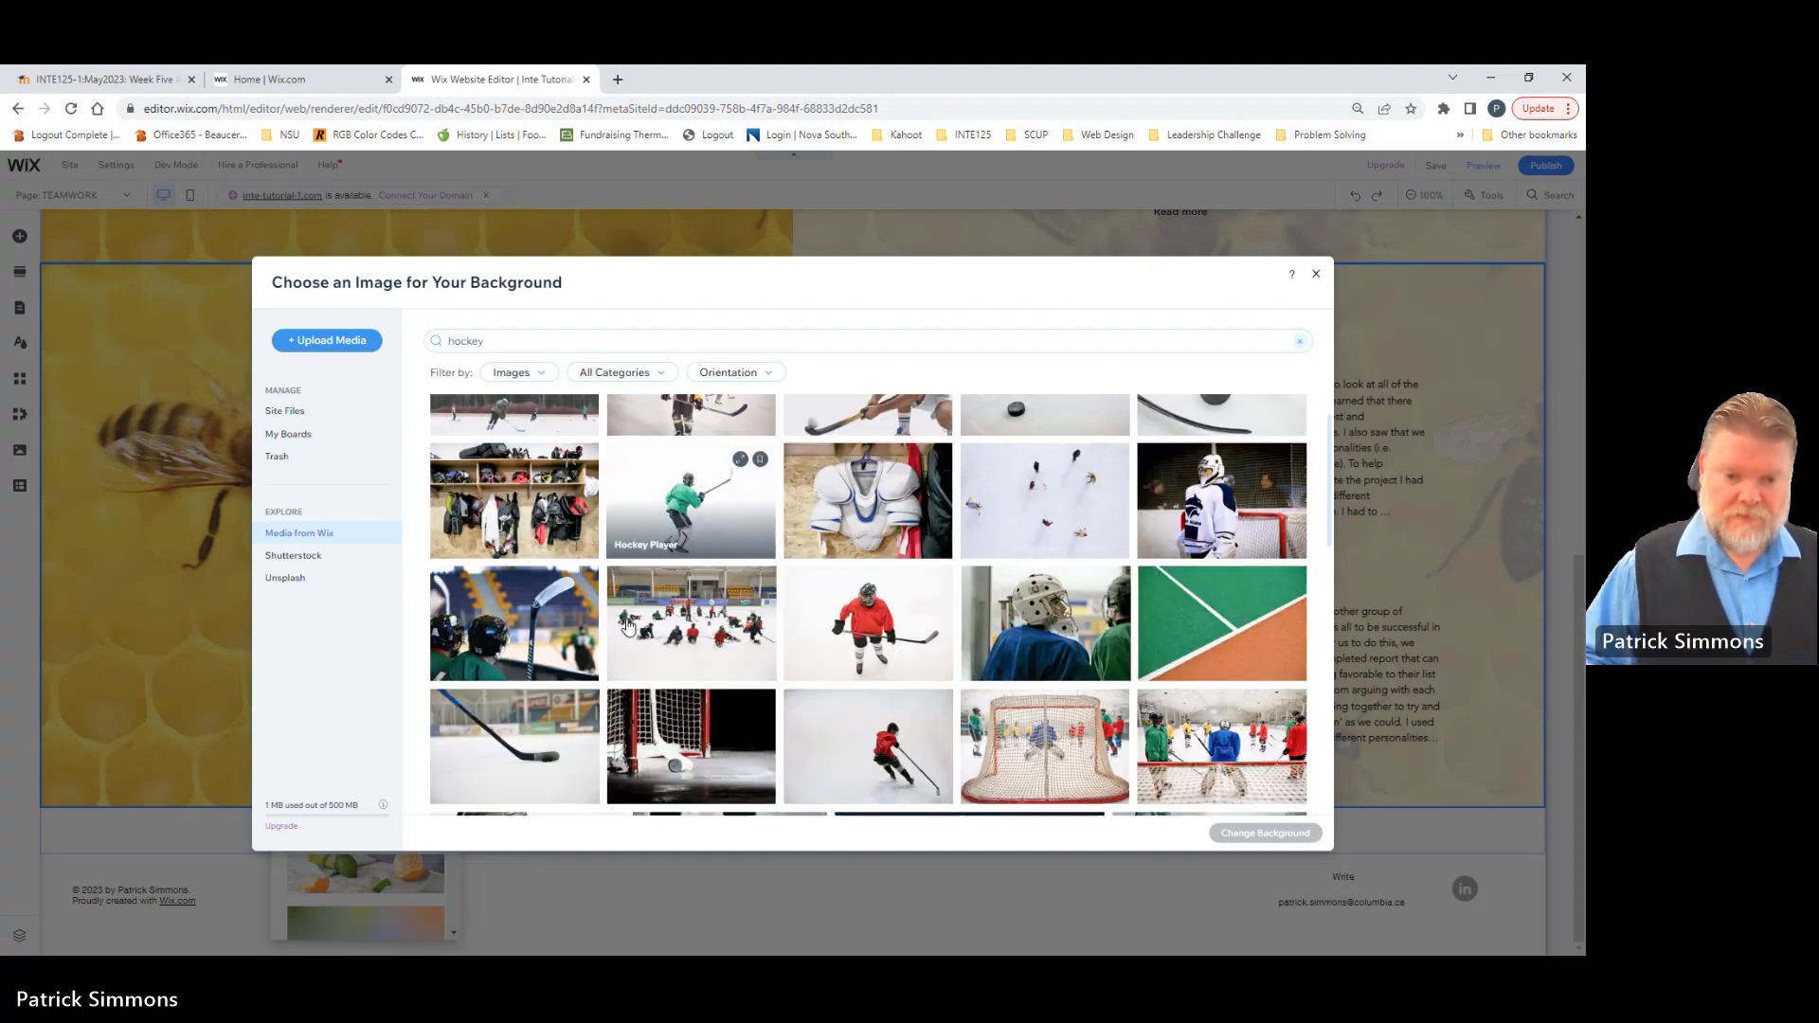
{"action": "scroll", "coordinate": [633, 642], "scroll_direction": "down", "scroll_amount": 3}
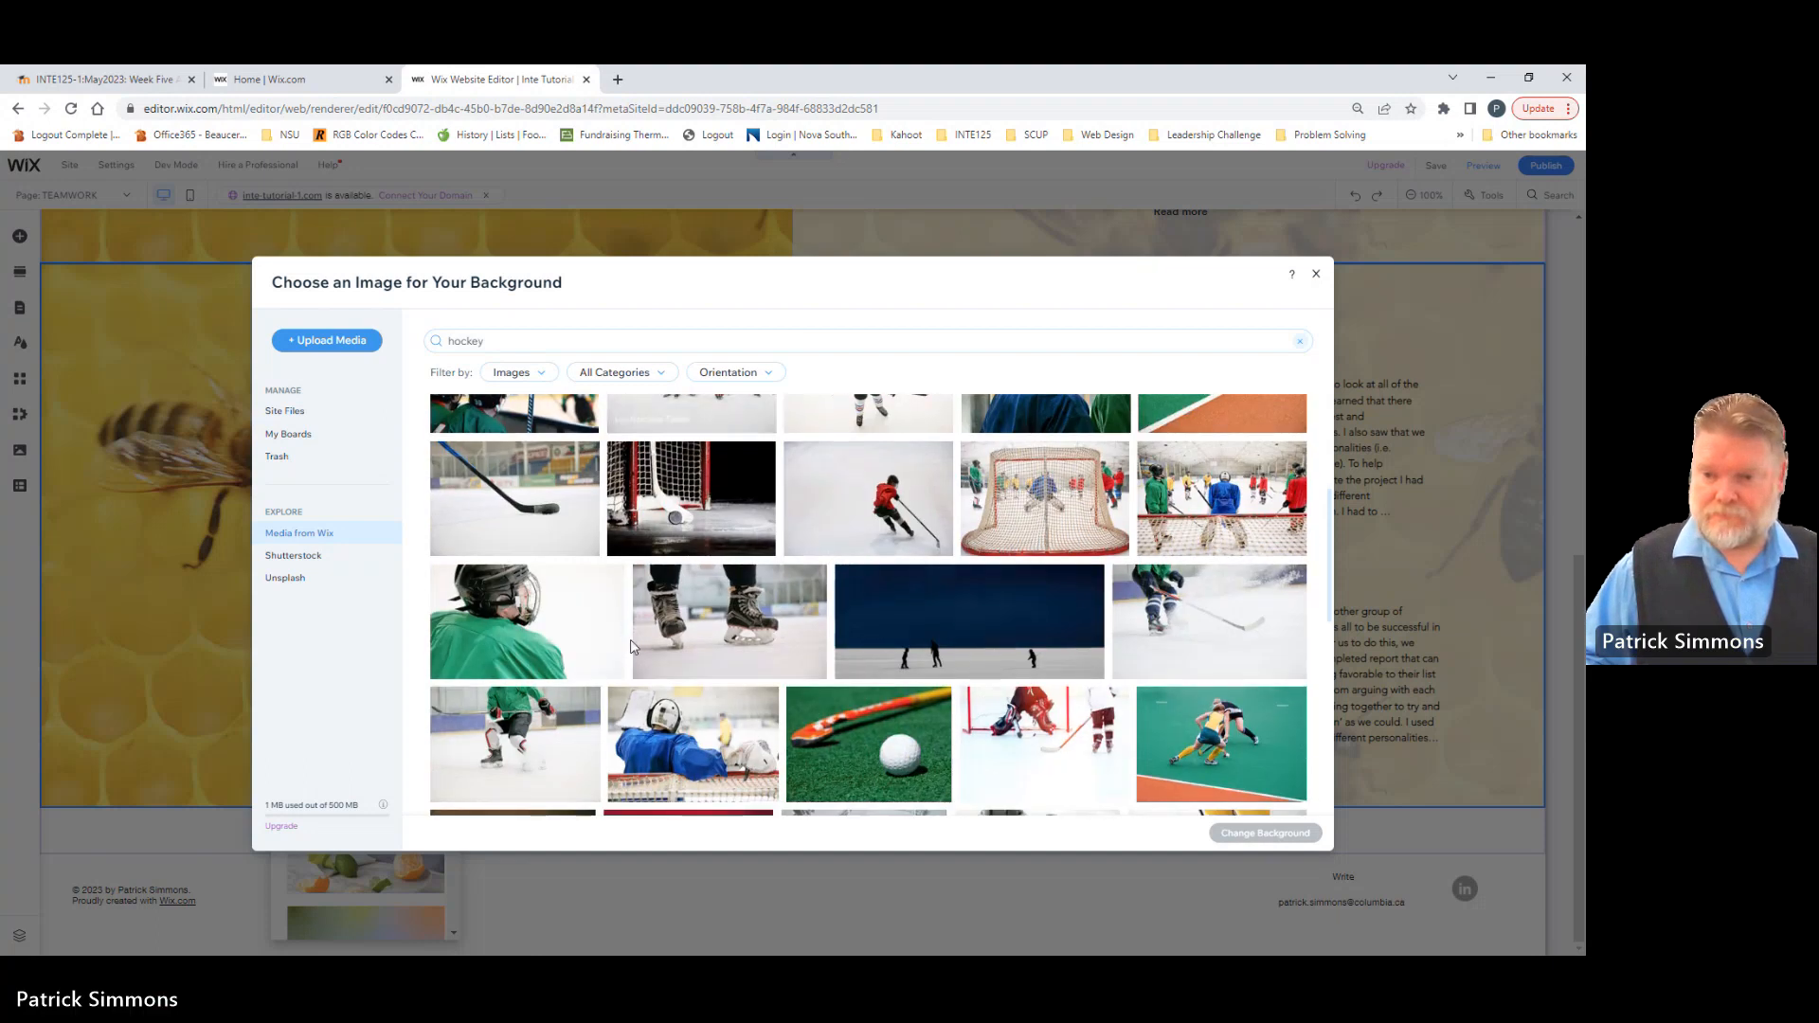
{"action": "scroll", "coordinate": [628, 649], "scroll_direction": "down", "scroll_amount": 3}
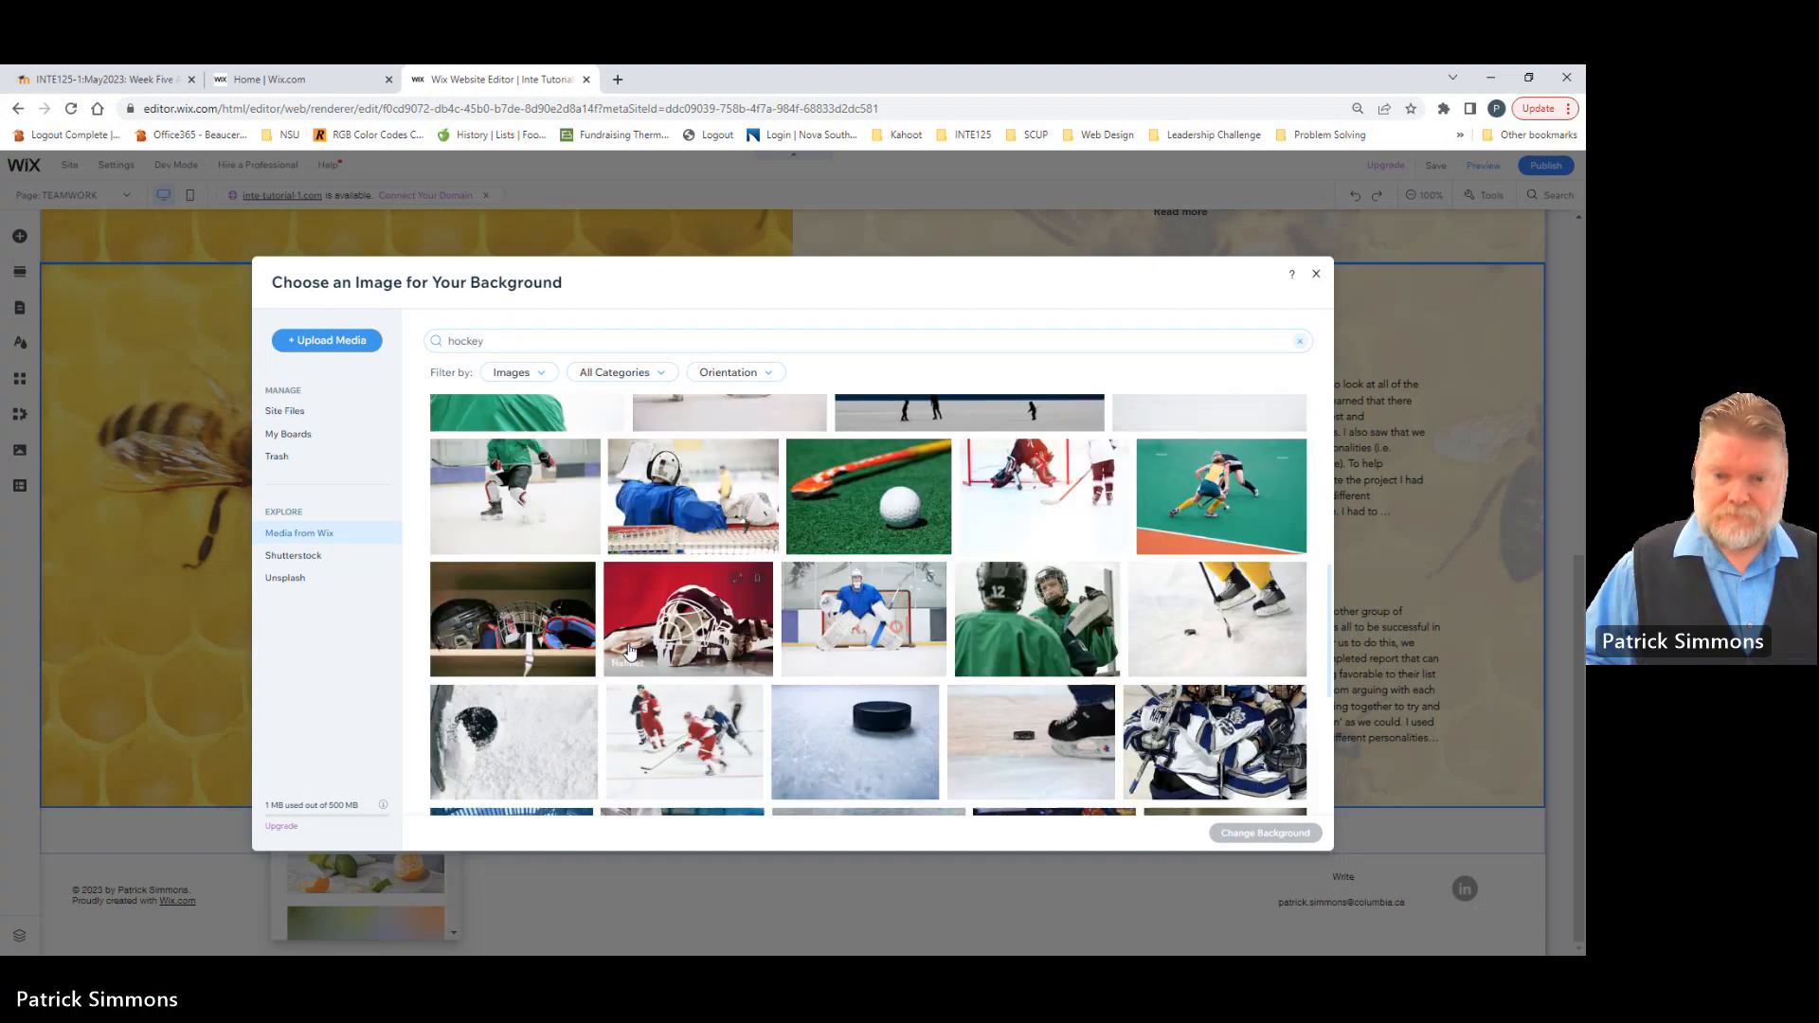
{"action": "scroll", "coordinate": [620, 657], "scroll_direction": "down", "scroll_amount": 1}
{"action": "scroll", "coordinate": [620, 656], "scroll_direction": "down", "scroll_amount": 3}
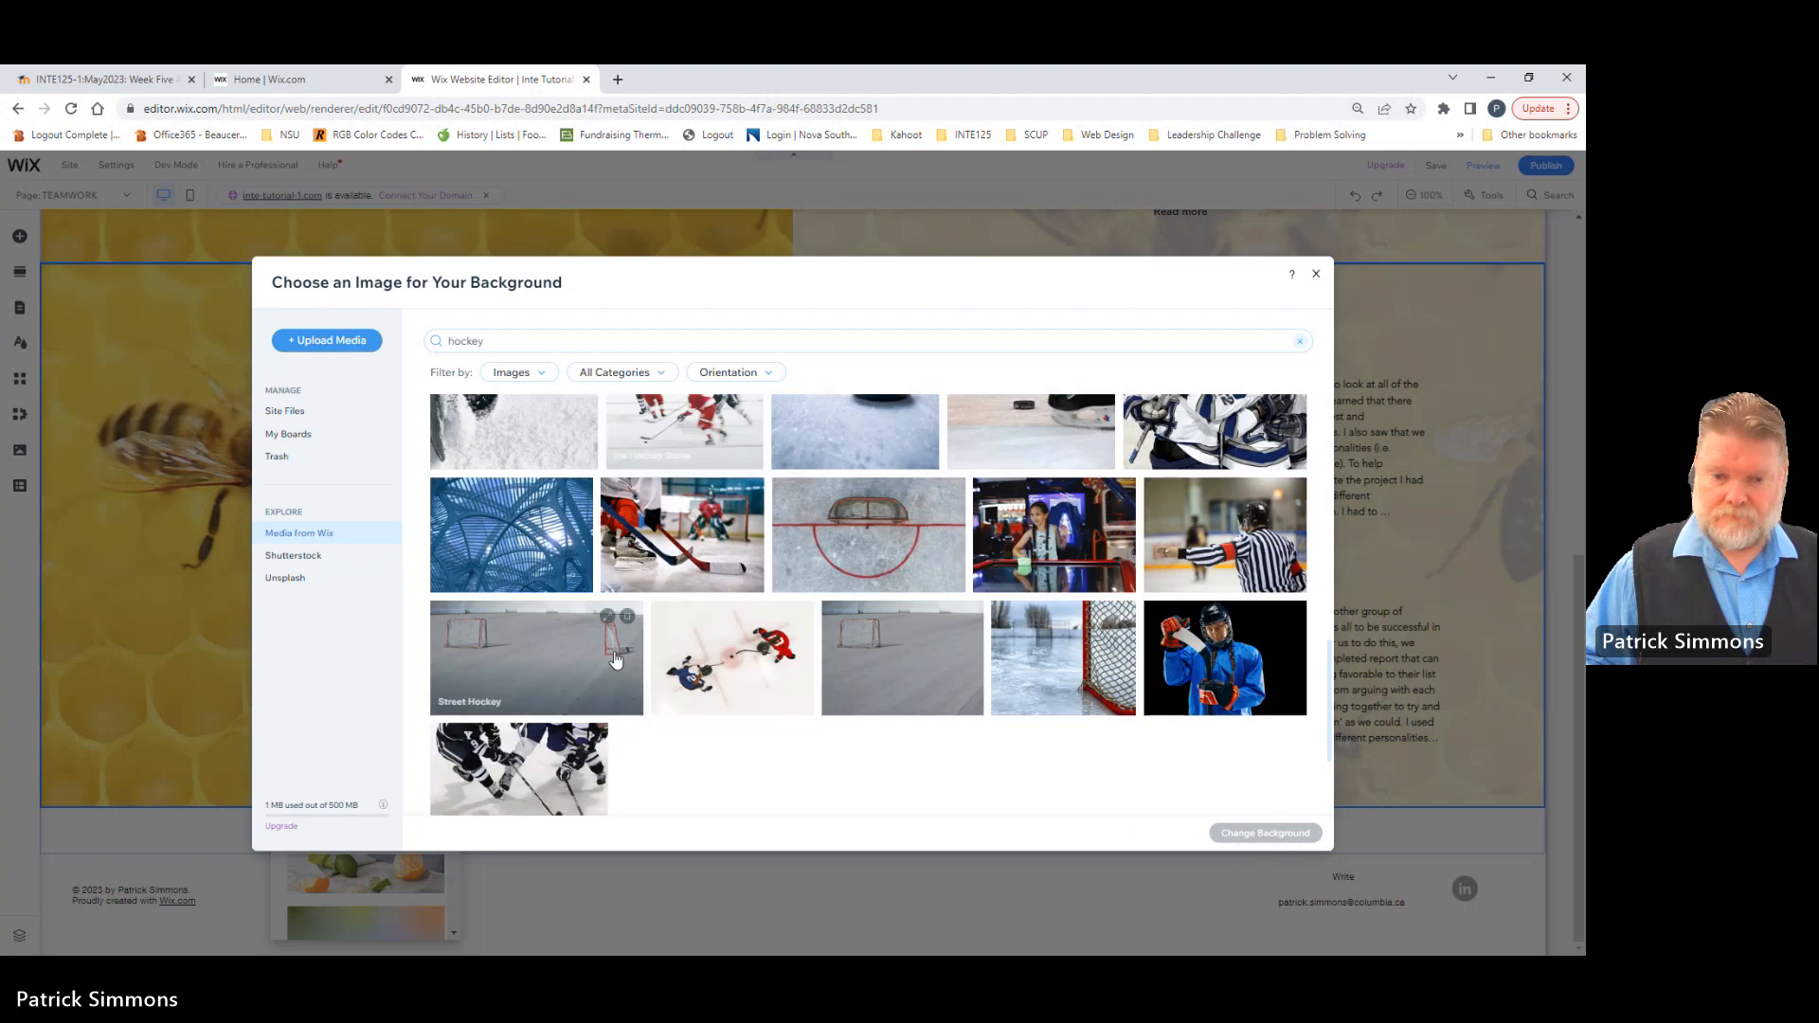
{"action": "left_click", "coordinate": [682, 554]}
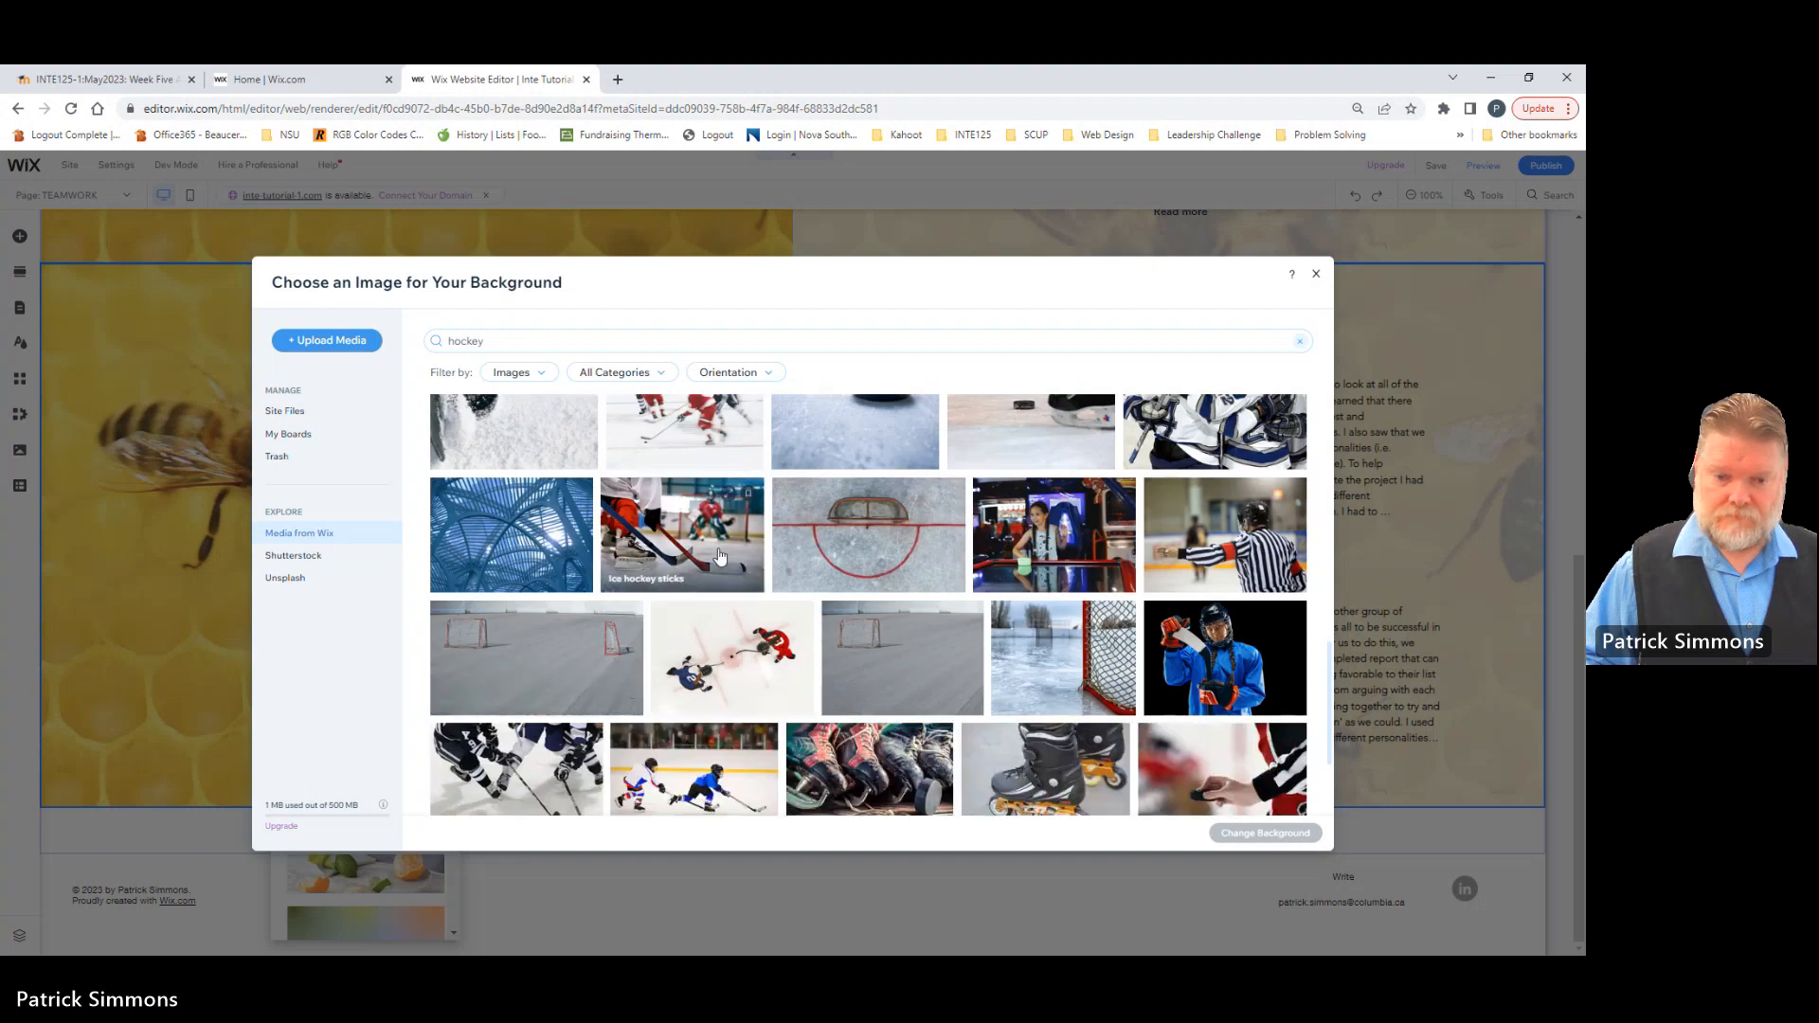
{"action": "left_click", "coordinate": [1259, 835]}
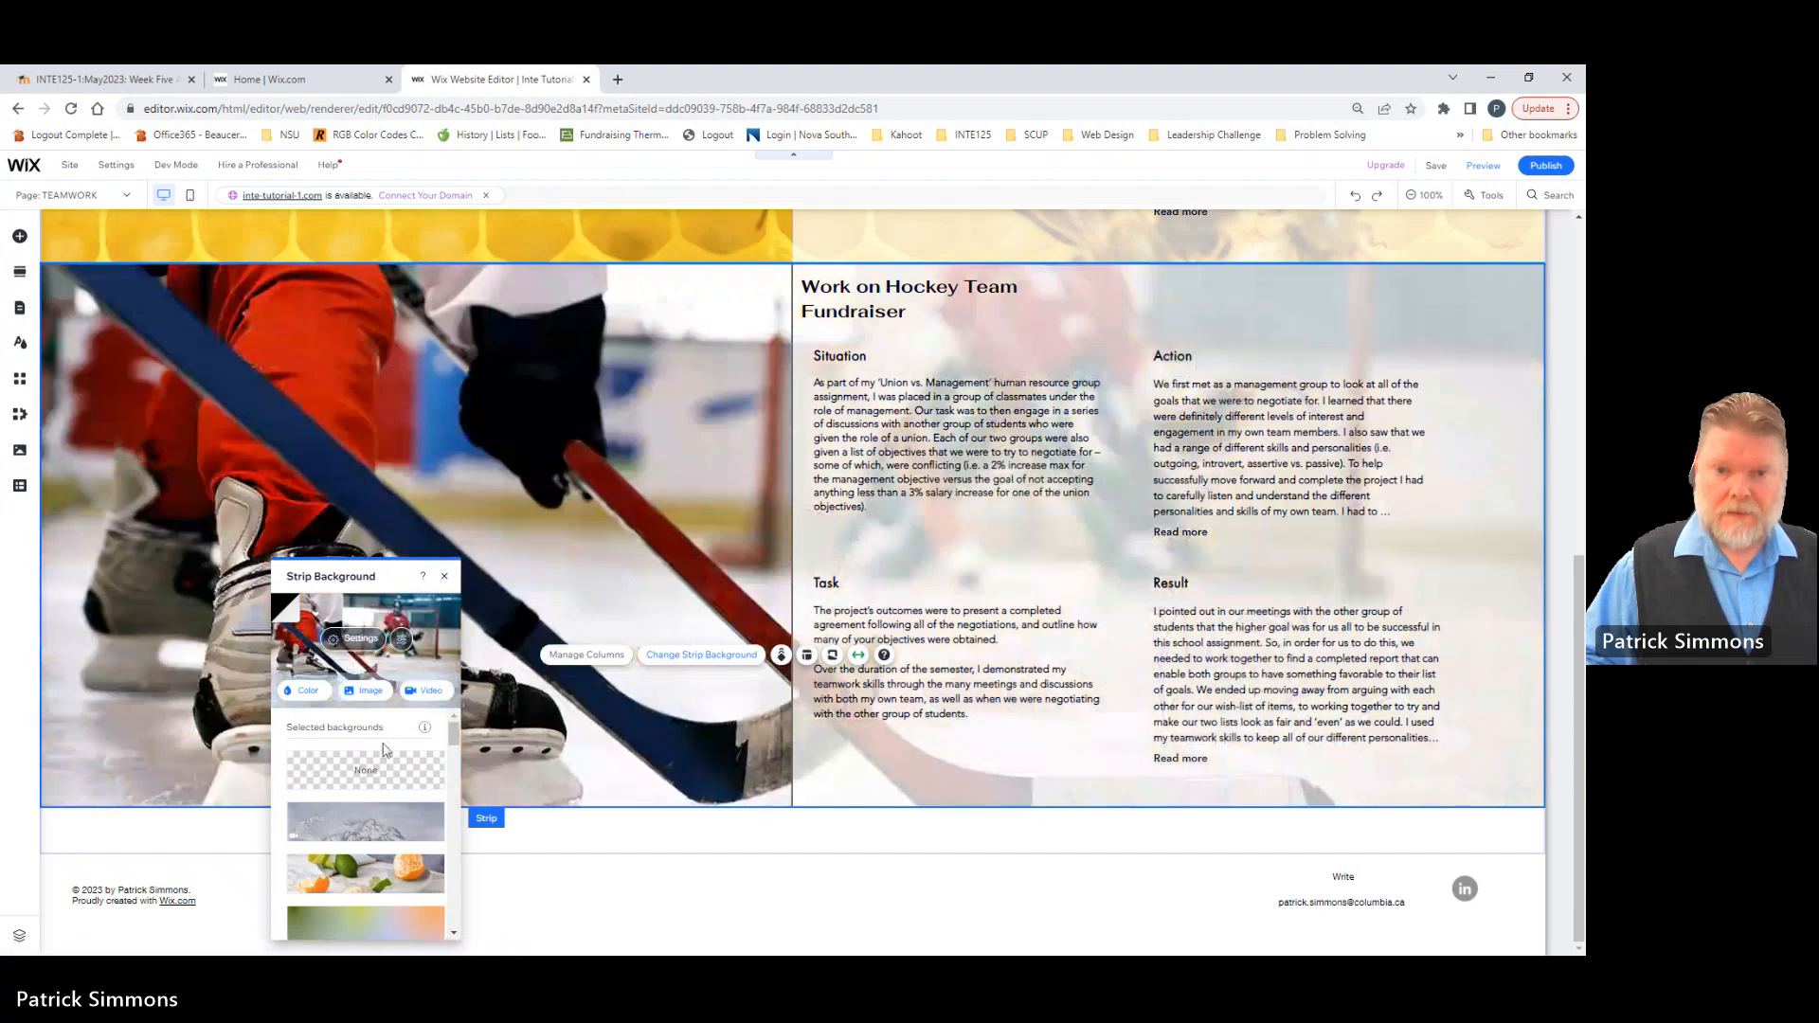
Step: Compare the bee and hockey strips on the Teamwork page and close the strip background settings
{"action": "scroll", "coordinate": [626, 805], "scroll_direction": "up", "scroll_amount": 5}
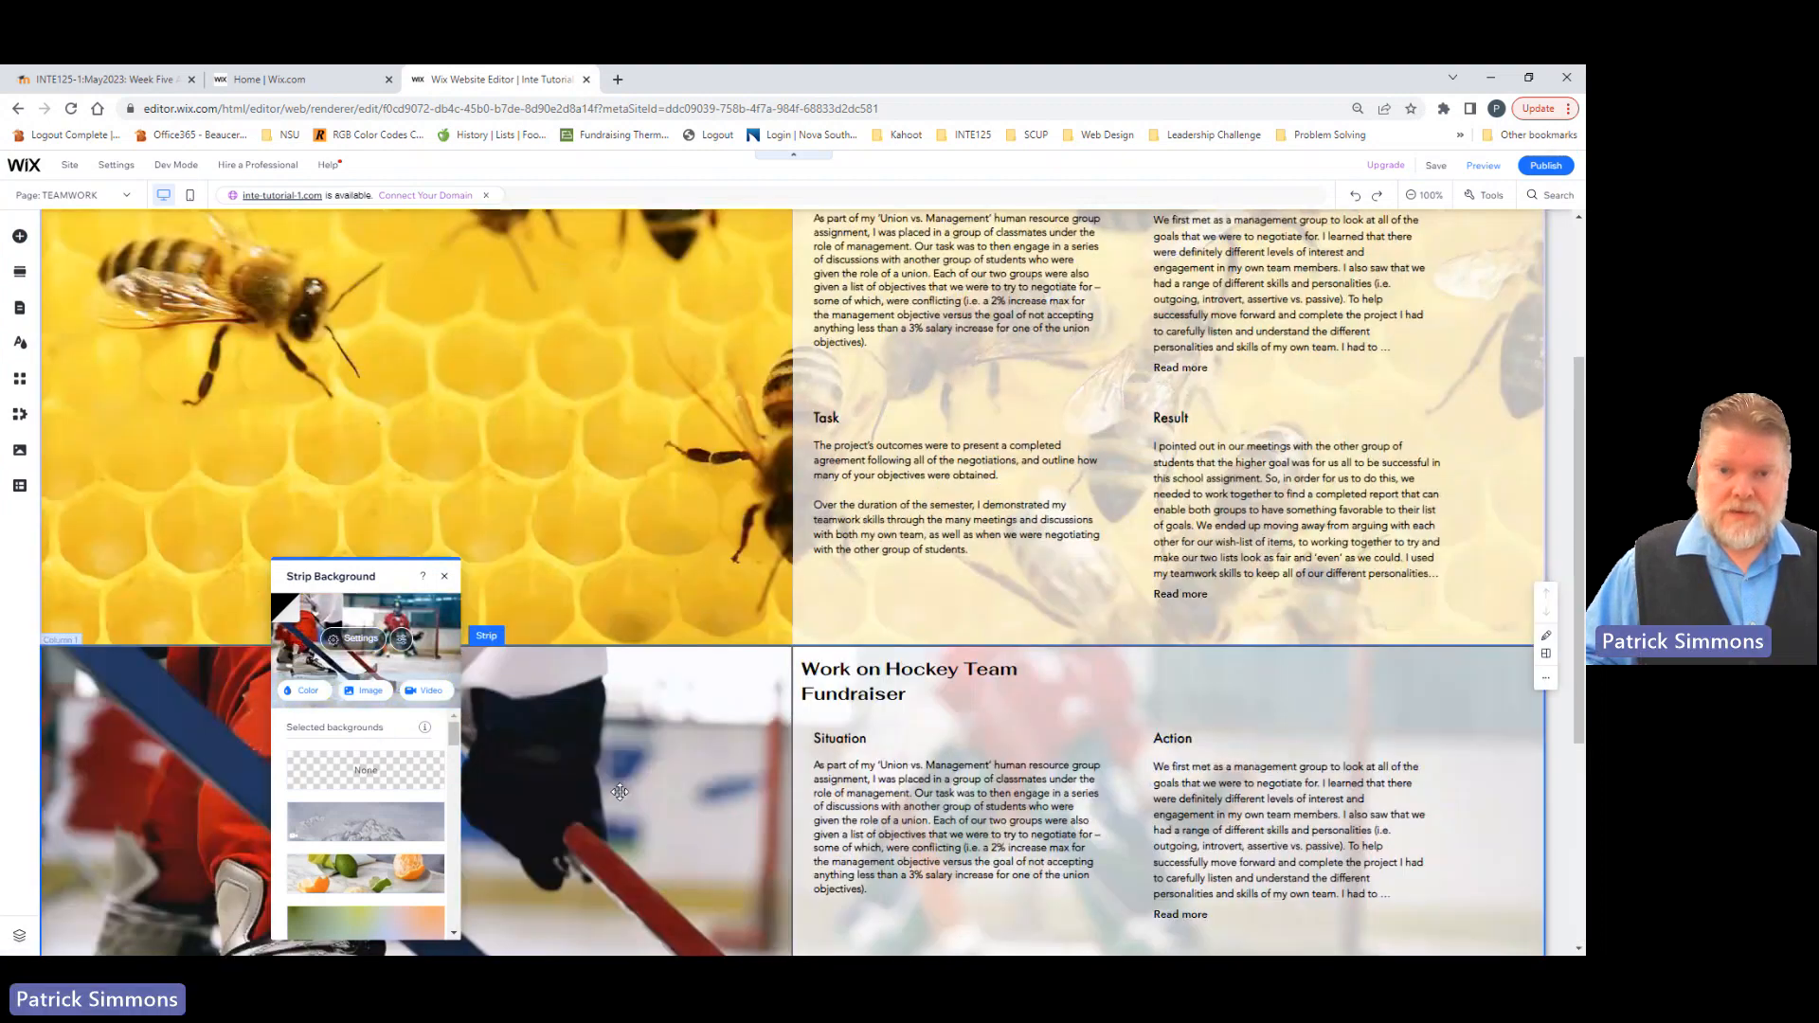
{"action": "scroll", "coordinate": [619, 791], "scroll_direction": "up", "scroll_amount": 2}
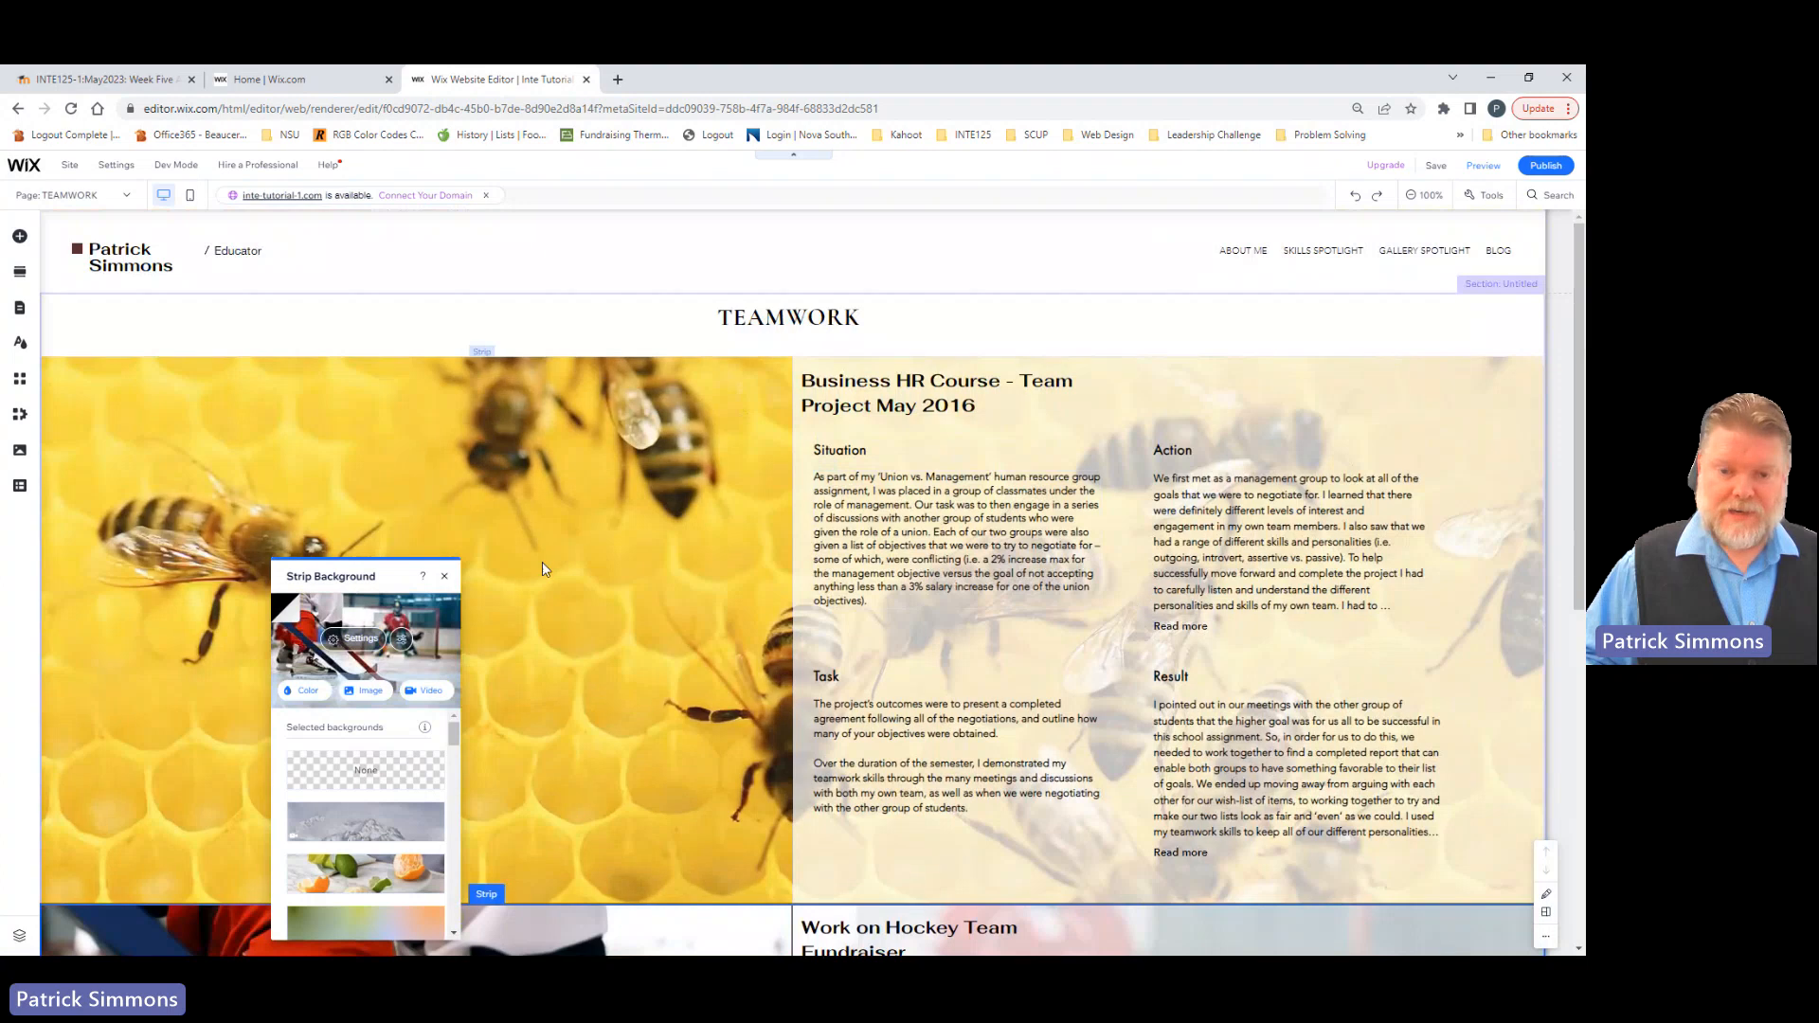
{"action": "scroll", "coordinate": [511, 823], "scroll_direction": "down", "scroll_amount": 4}
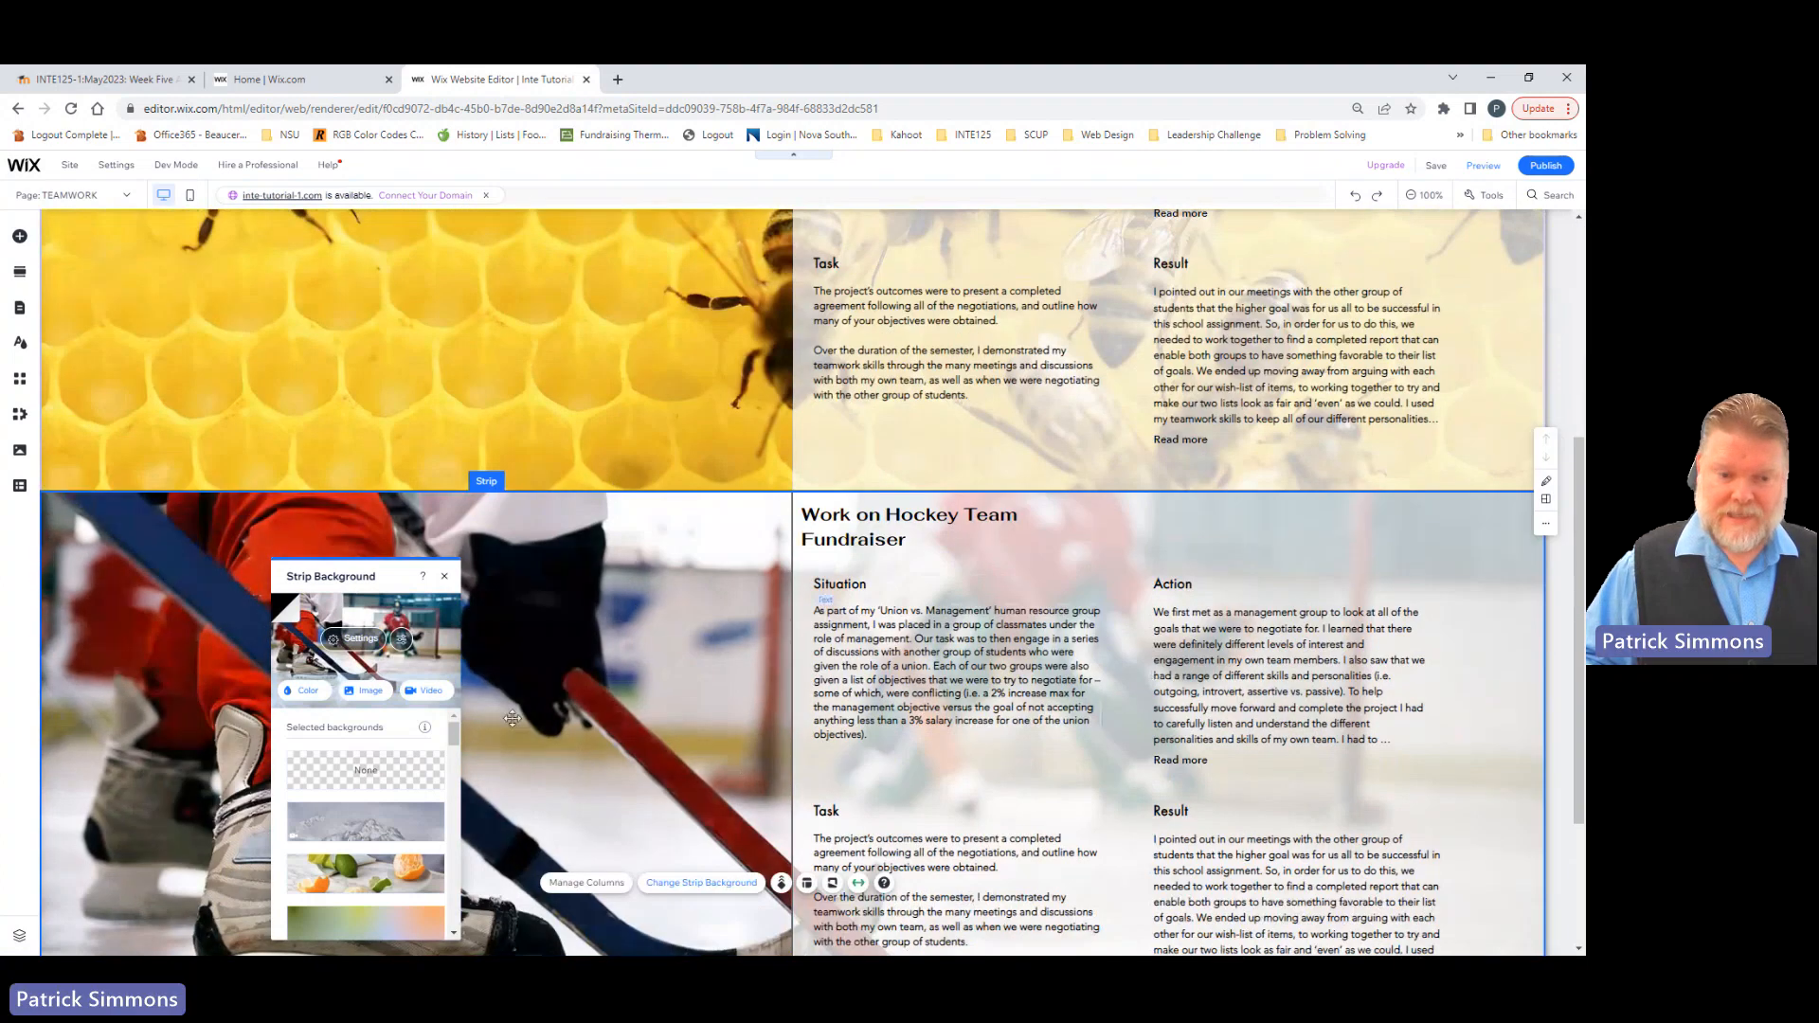
{"action": "left_click", "coordinate": [443, 577]}
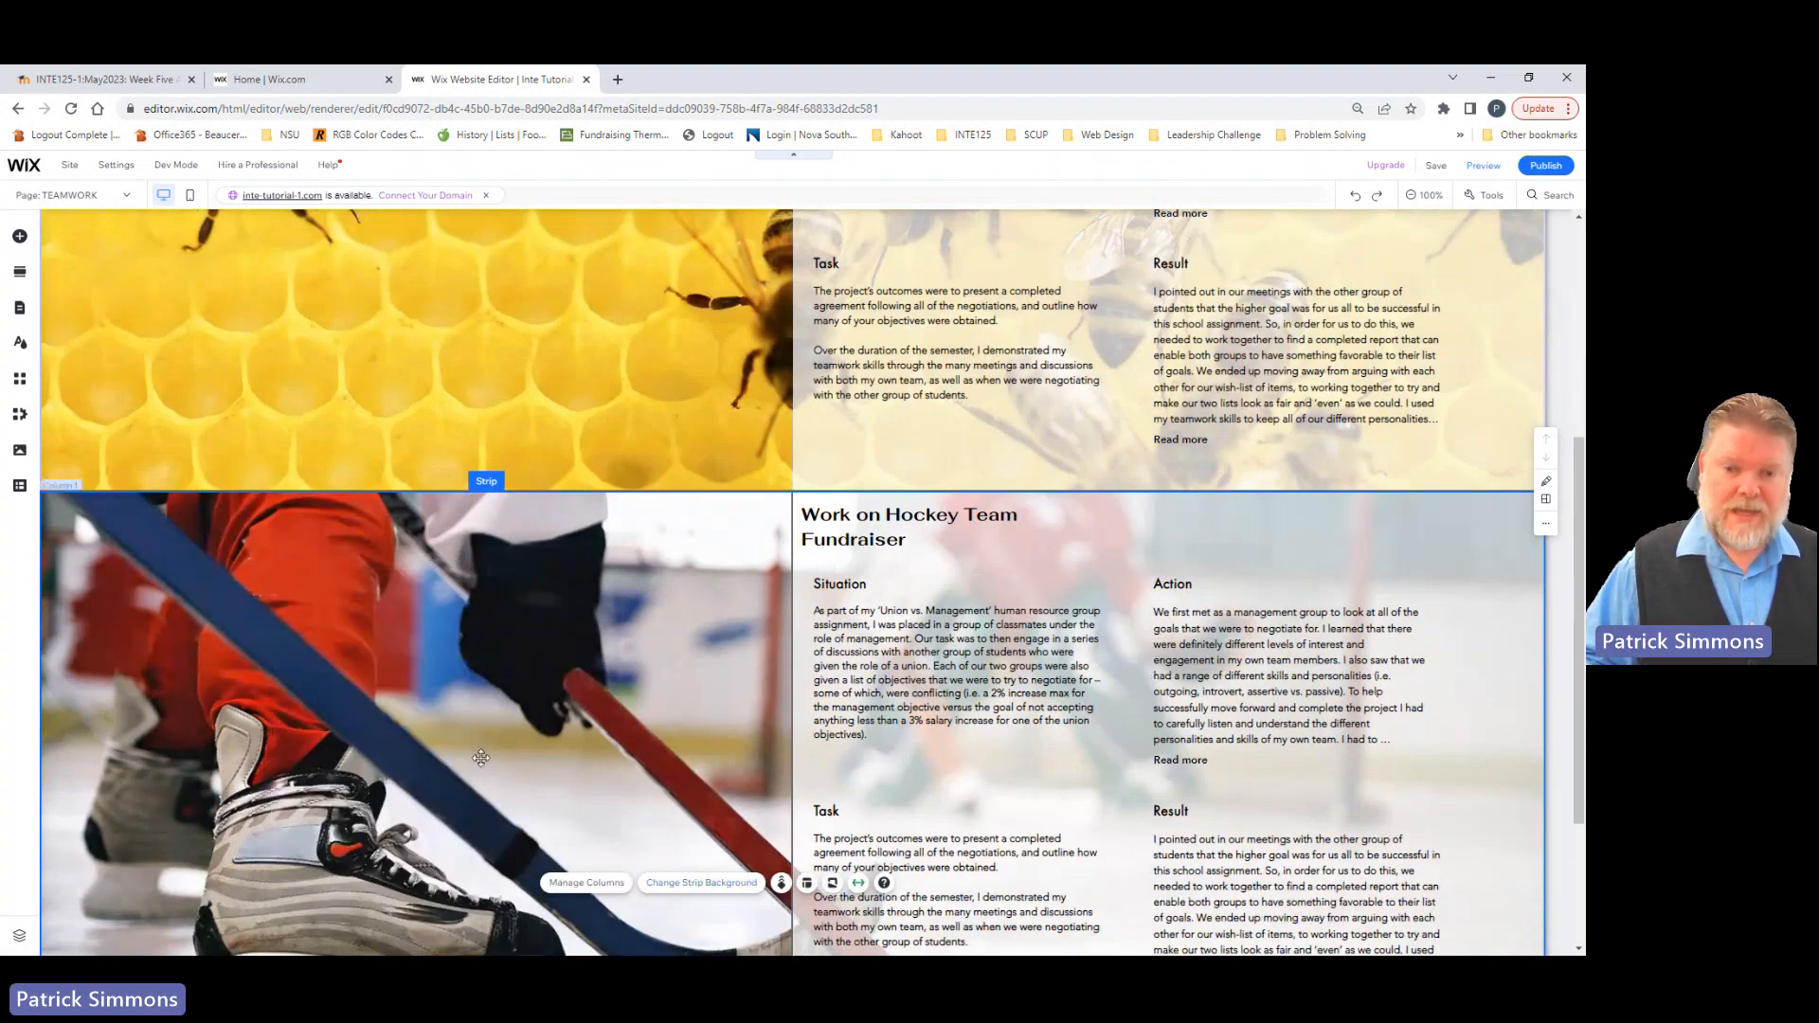
{"action": "scroll", "coordinate": [480, 757], "scroll_direction": "up", "scroll_amount": 4}
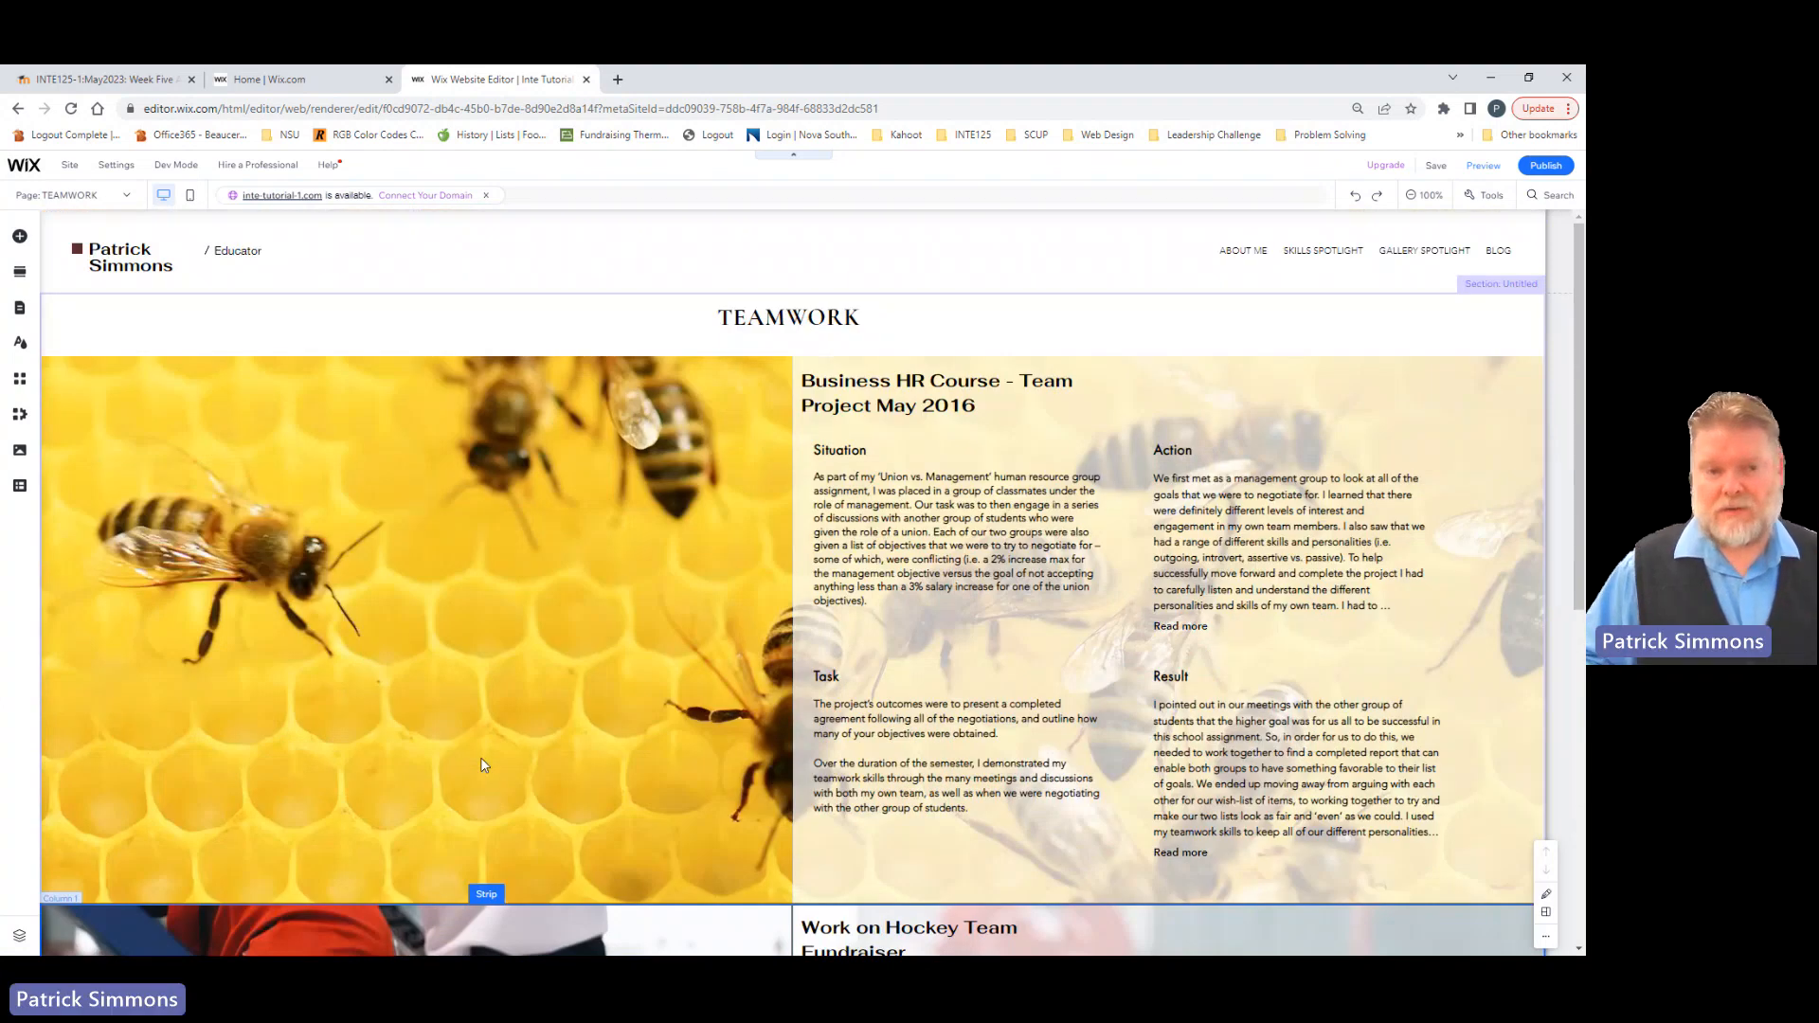
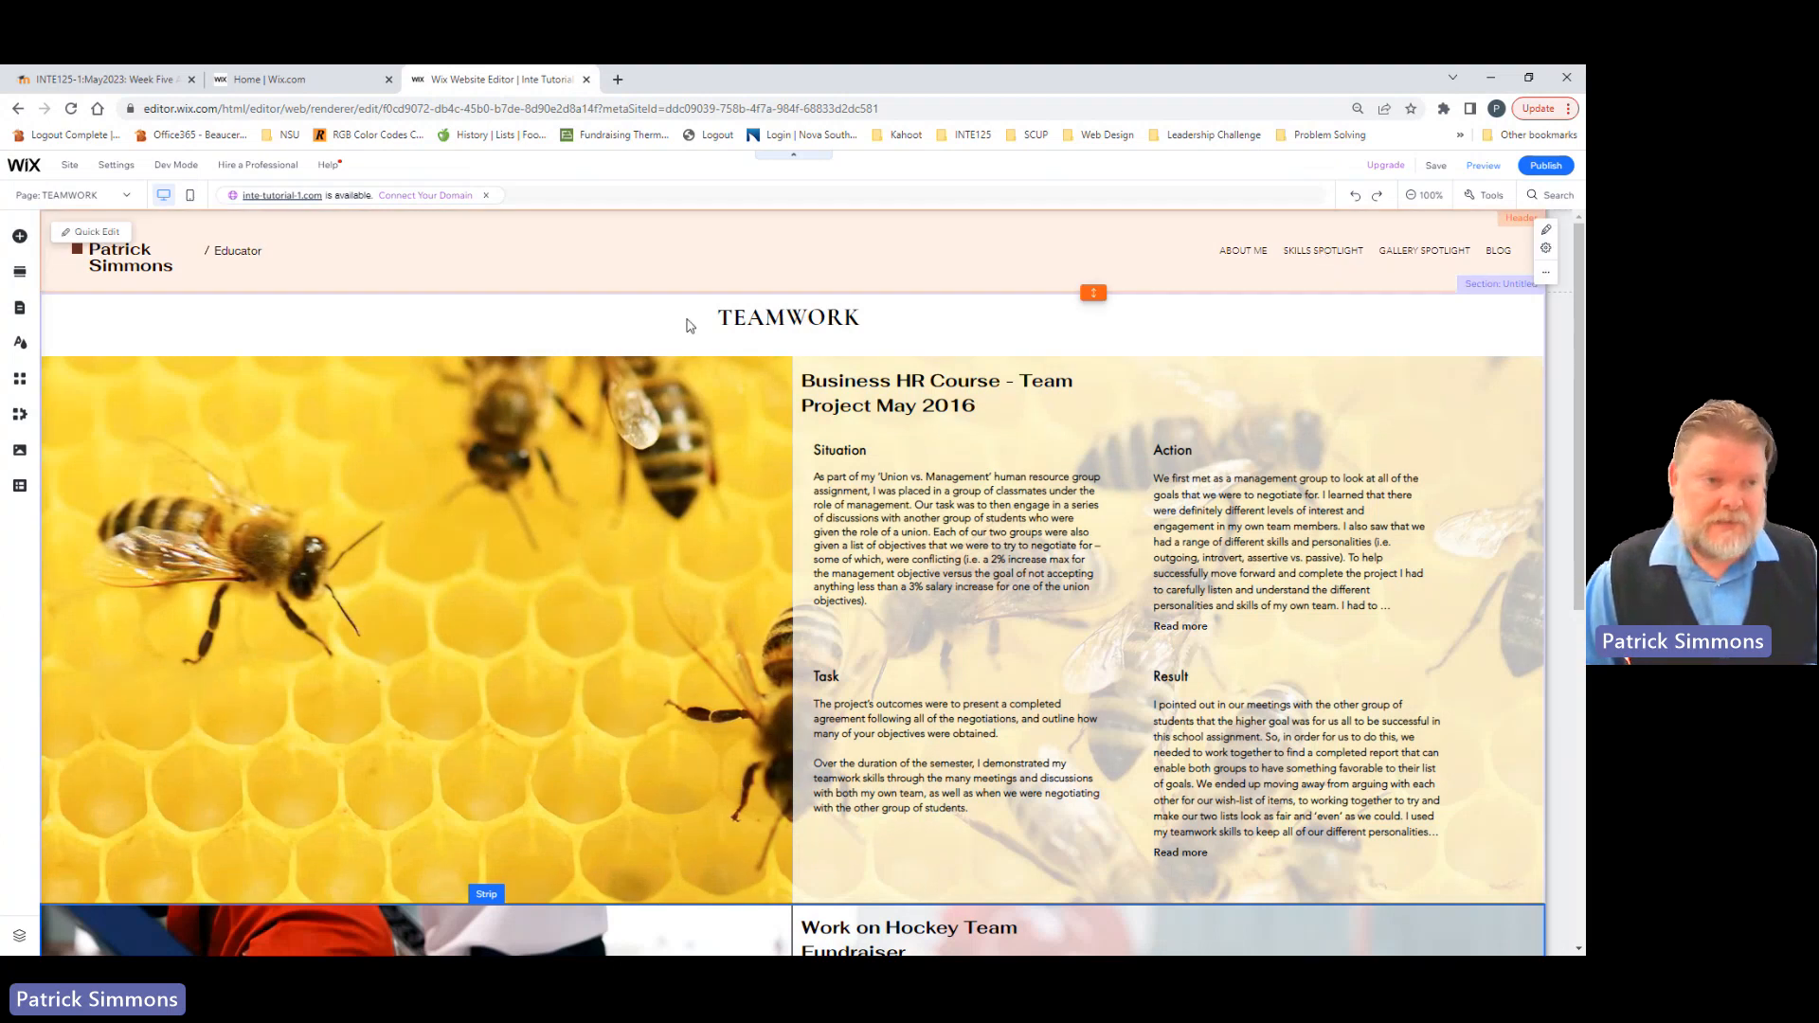
Step: Delete the existing blank TIME MANAGEMENT page under SKILLS SPOTLIGHT from the site menu
{"action": "left_click", "coordinate": [129, 198]}
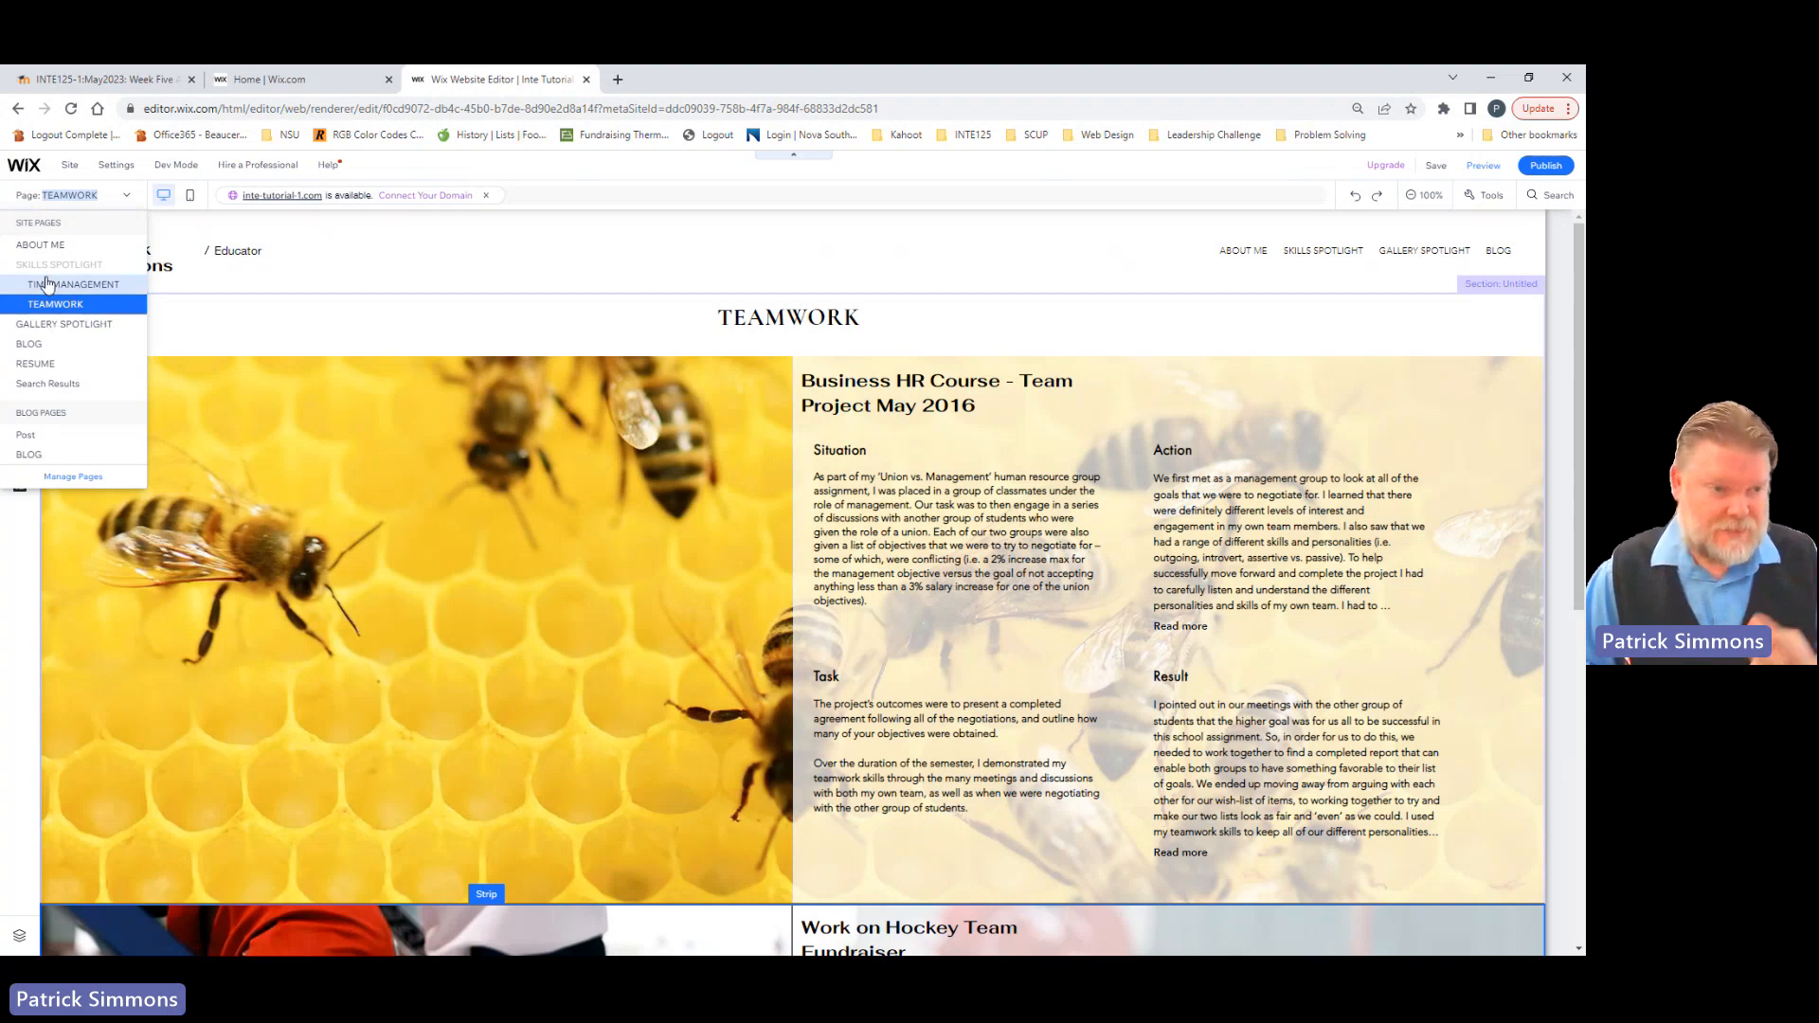
{"action": "left_click", "coordinate": [83, 477]}
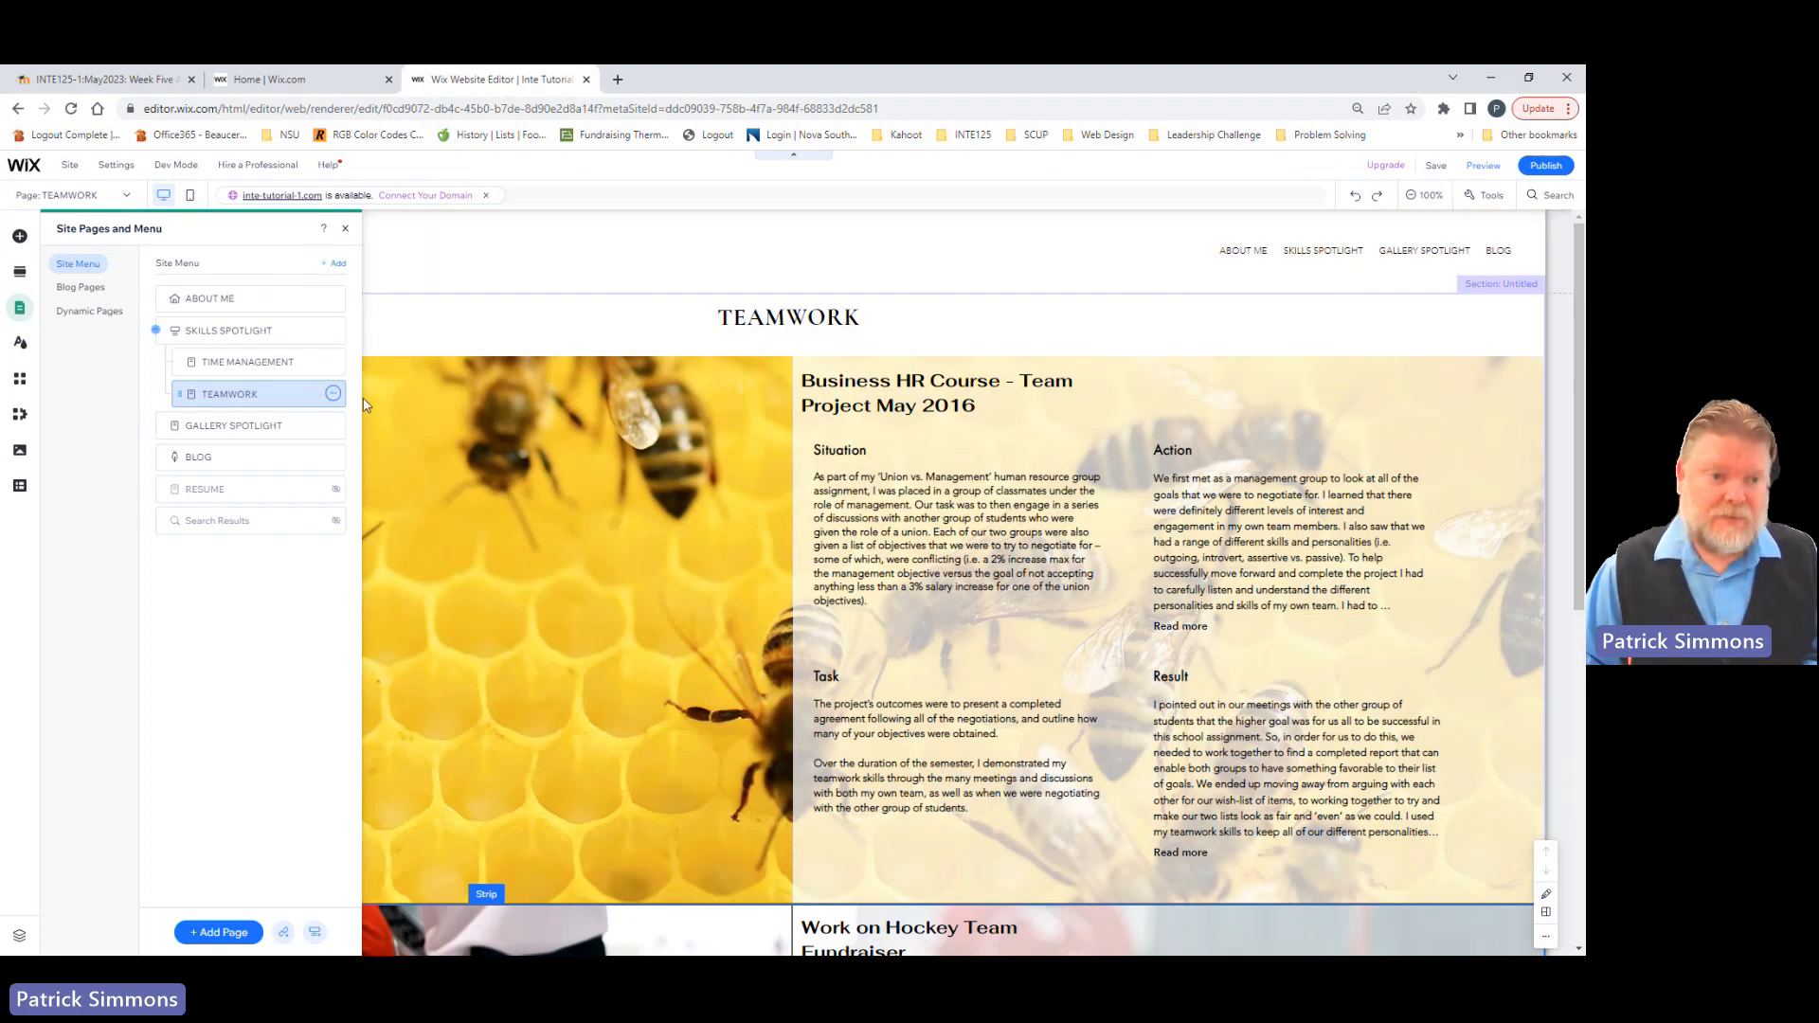
{"action": "left_click", "coordinate": [218, 363]}
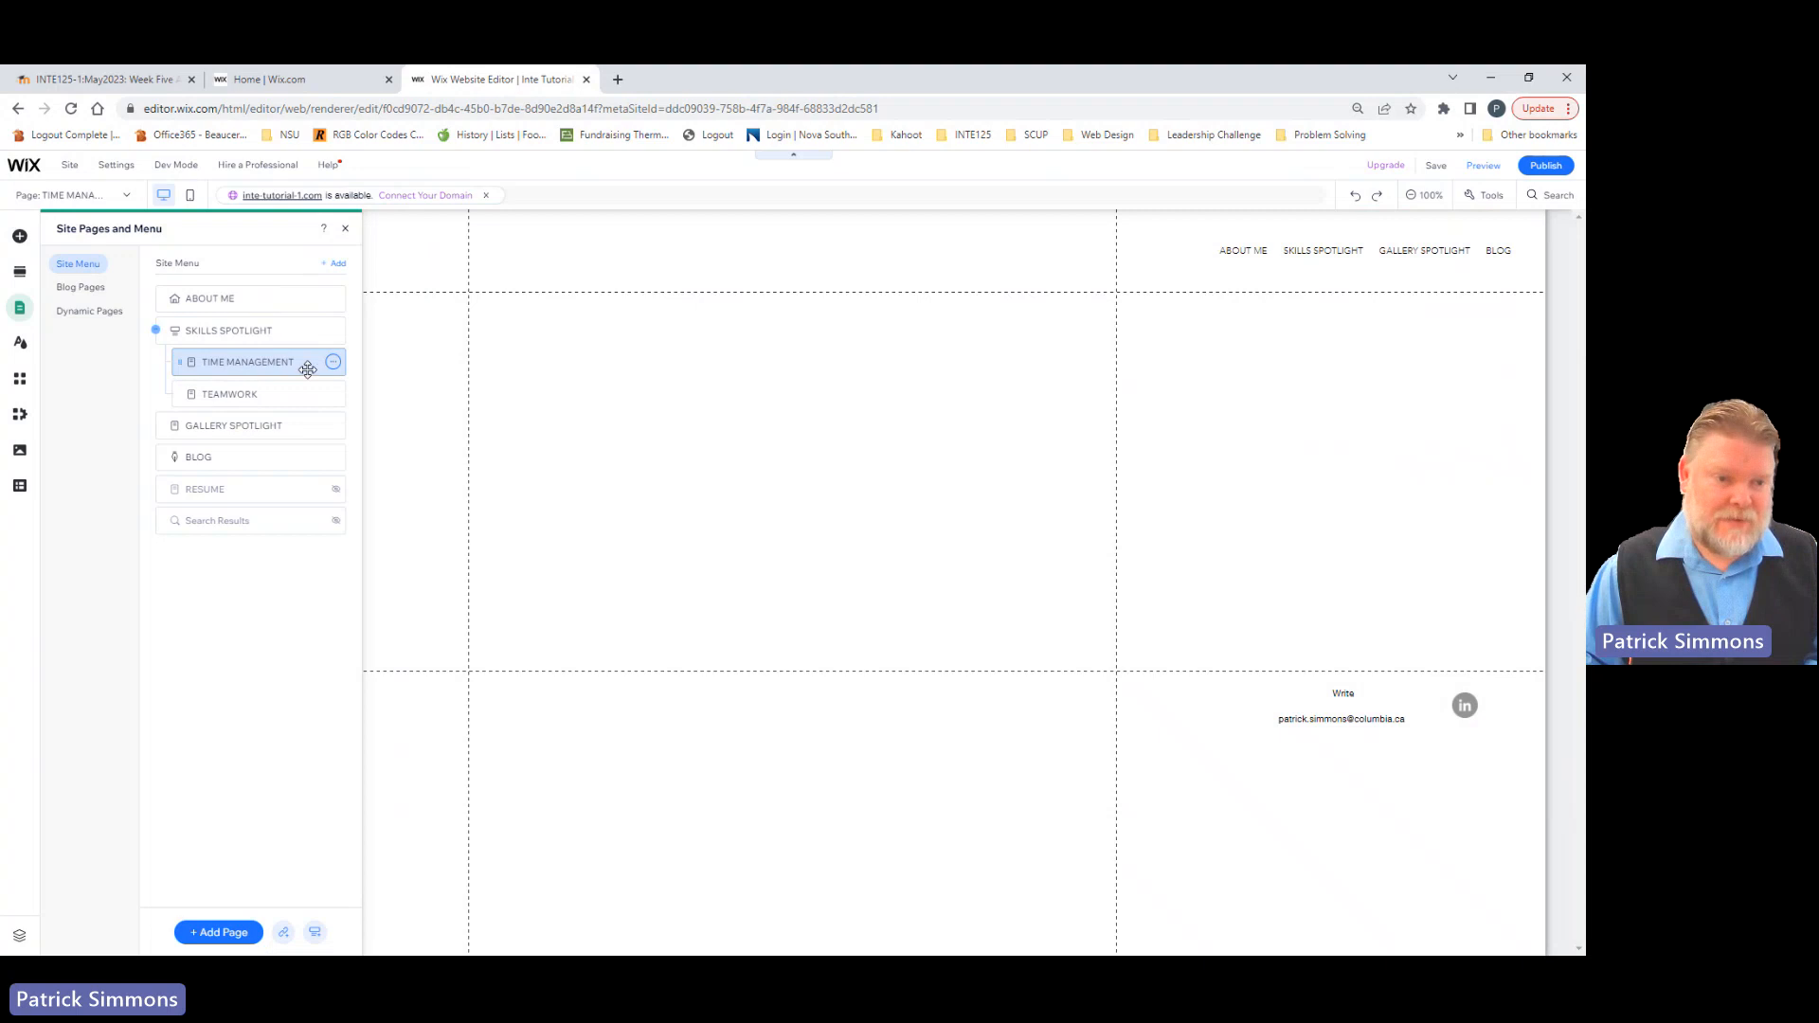
{"action": "left_click", "coordinate": [333, 363]}
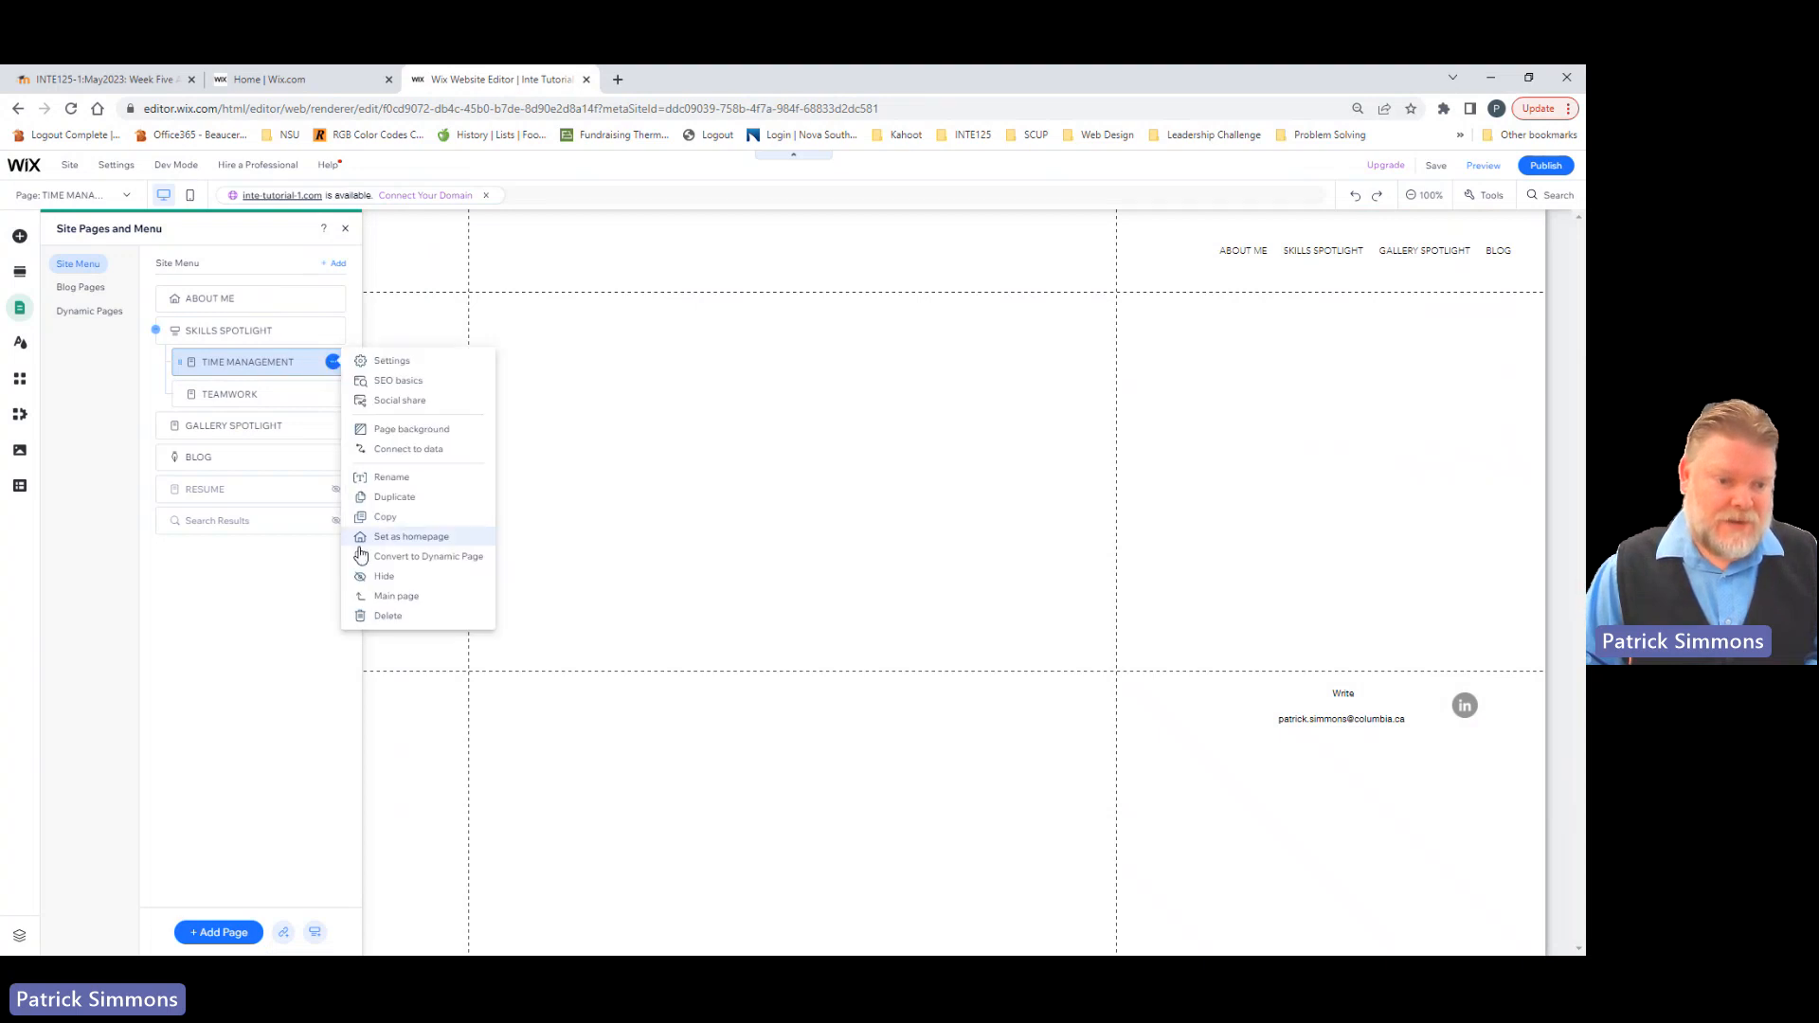
{"action": "left_click", "coordinate": [388, 616]}
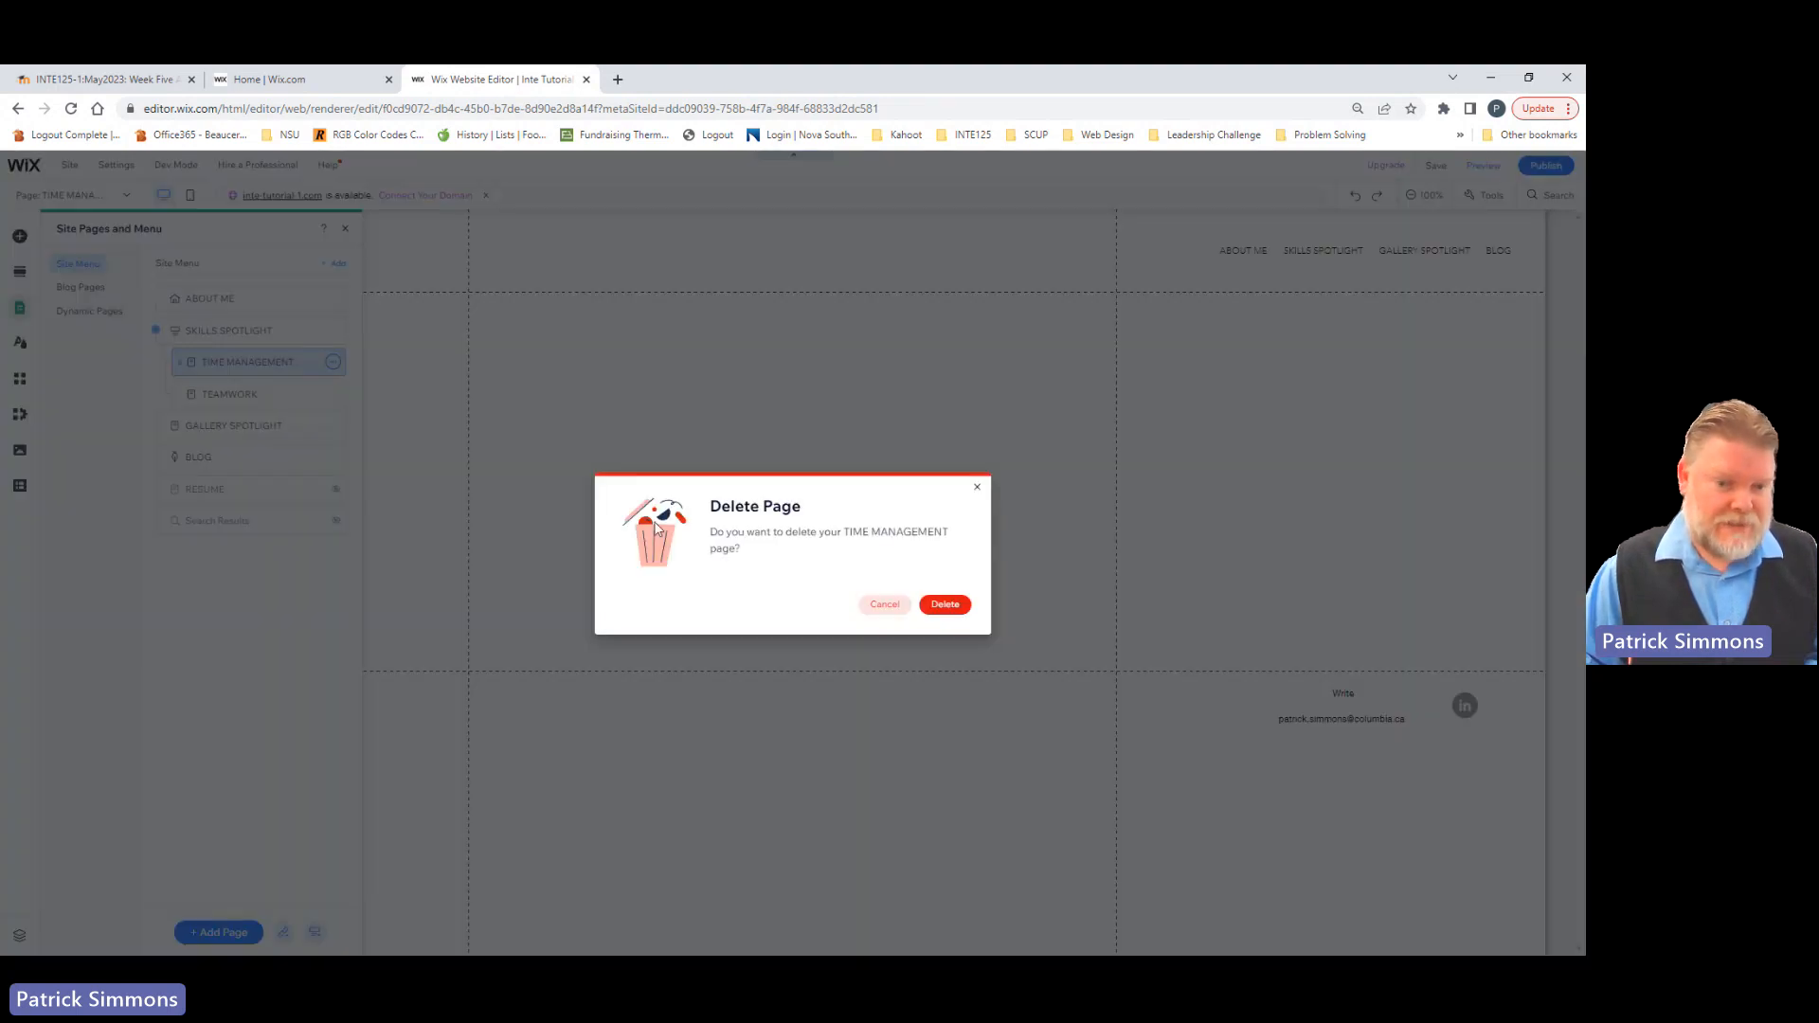
{"action": "left_click", "coordinate": [941, 602]}
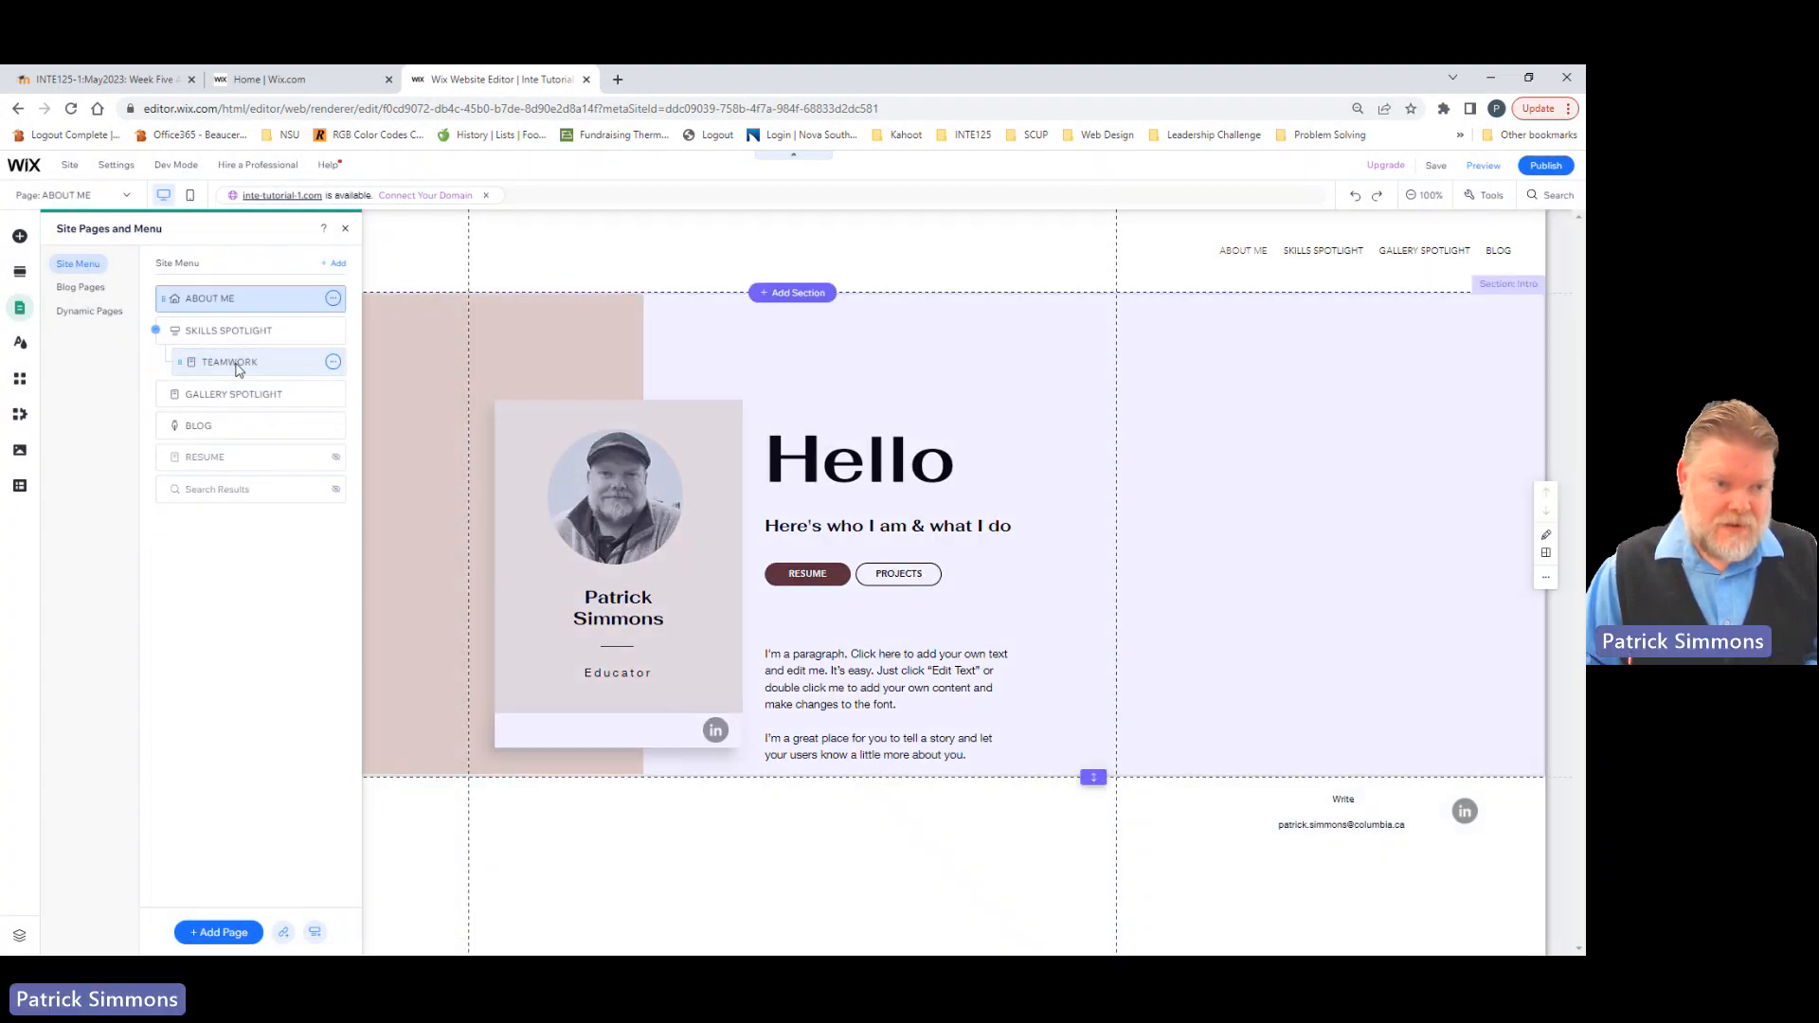
Step: Duplicate the TEAMWORK page in the site menu and name the copy "TIME MANAGEMENT"
{"action": "left_click", "coordinate": [236, 369]}
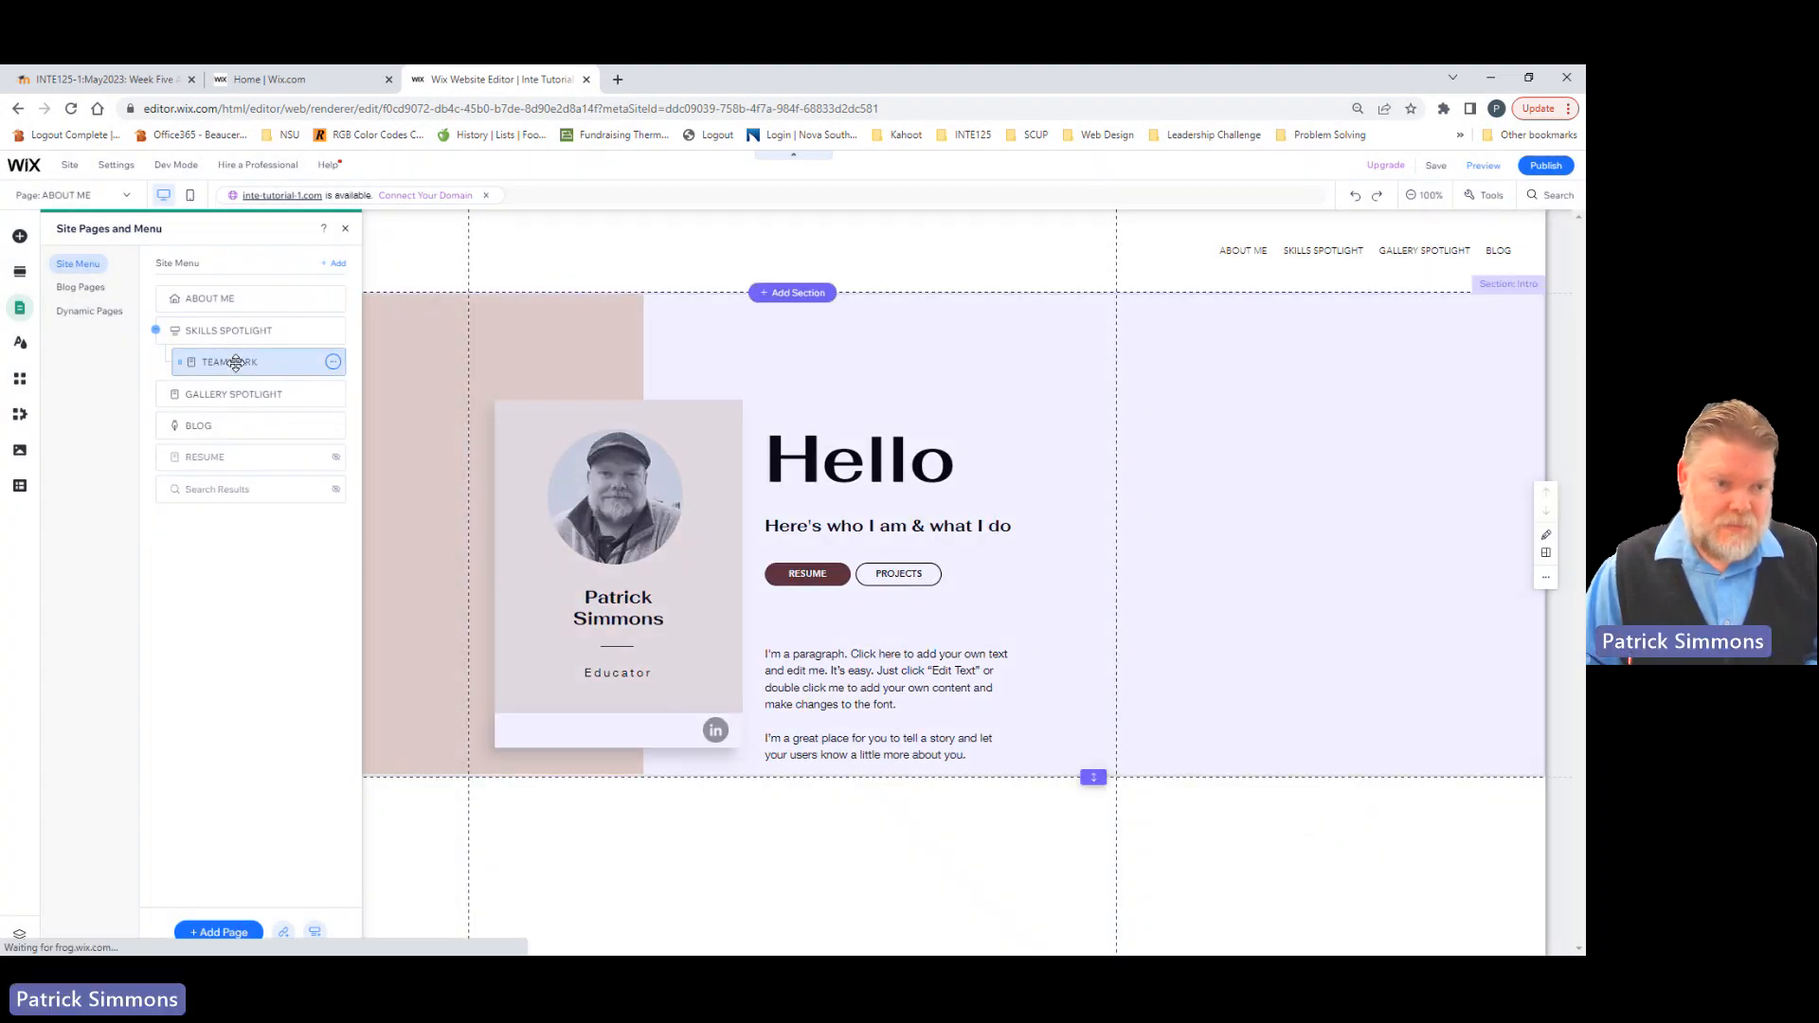
{"action": "left_click", "coordinate": [332, 364]}
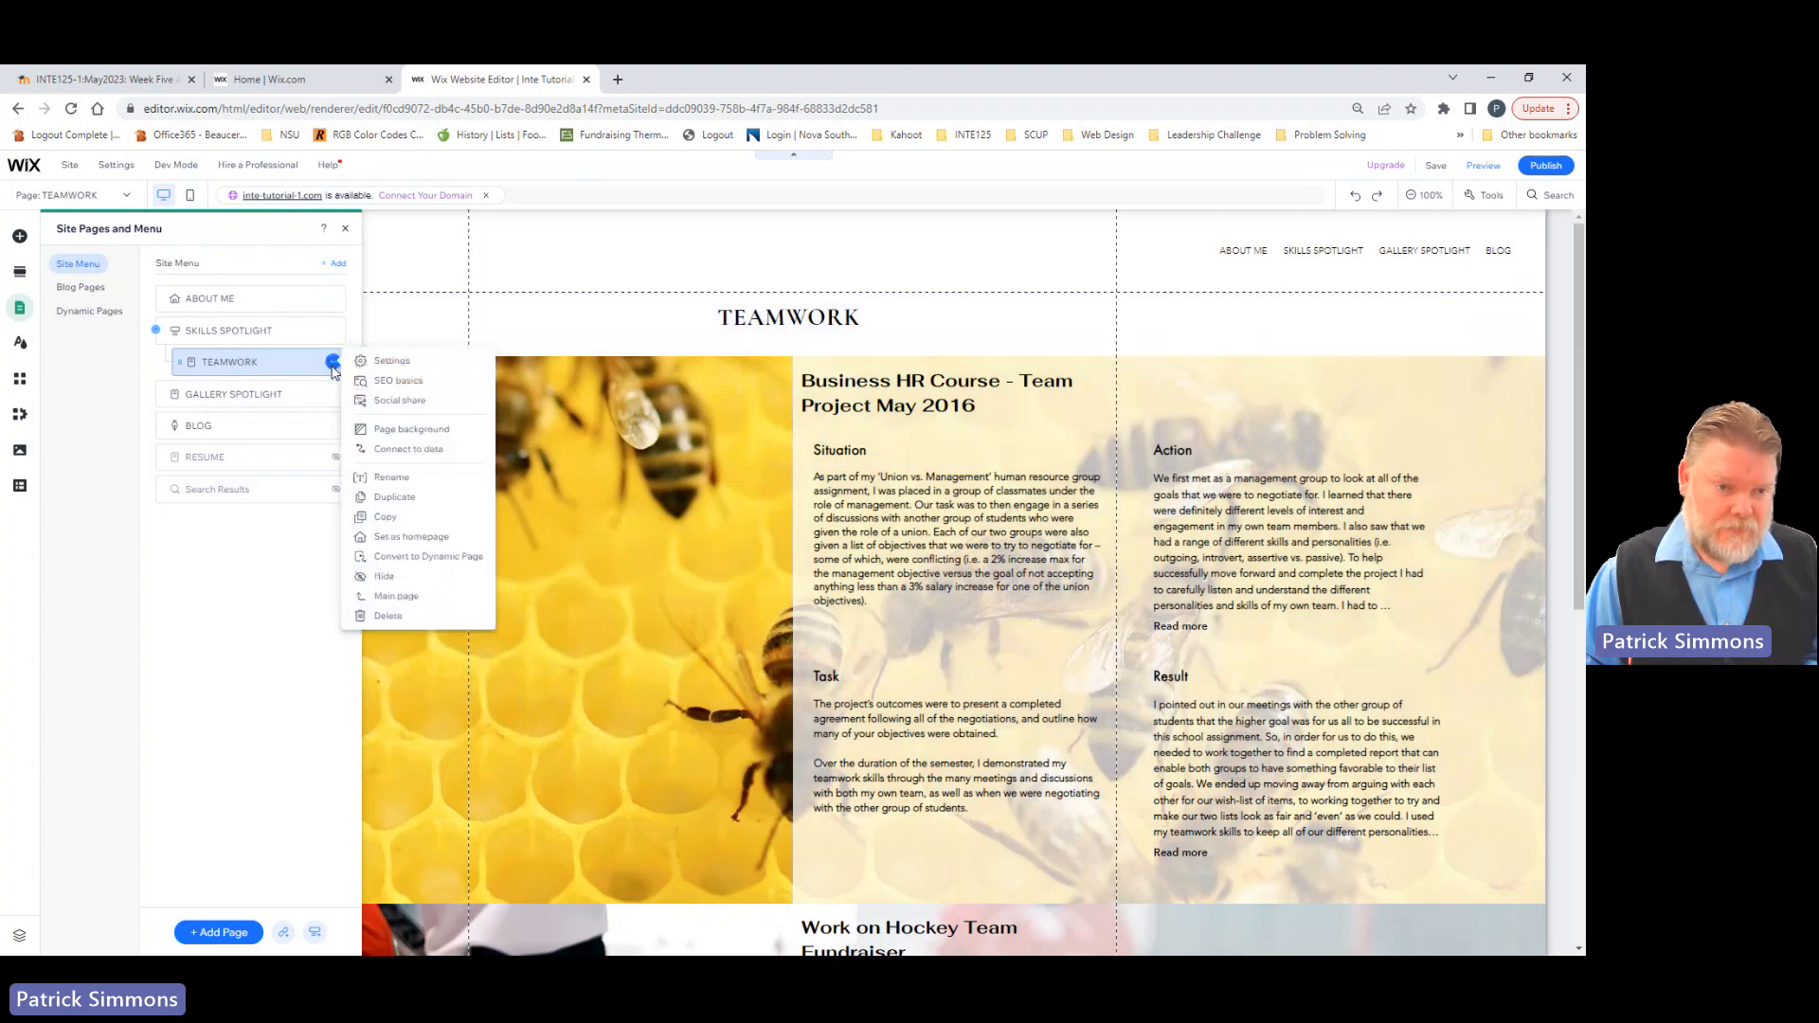
{"action": "left_click", "coordinate": [386, 499]}
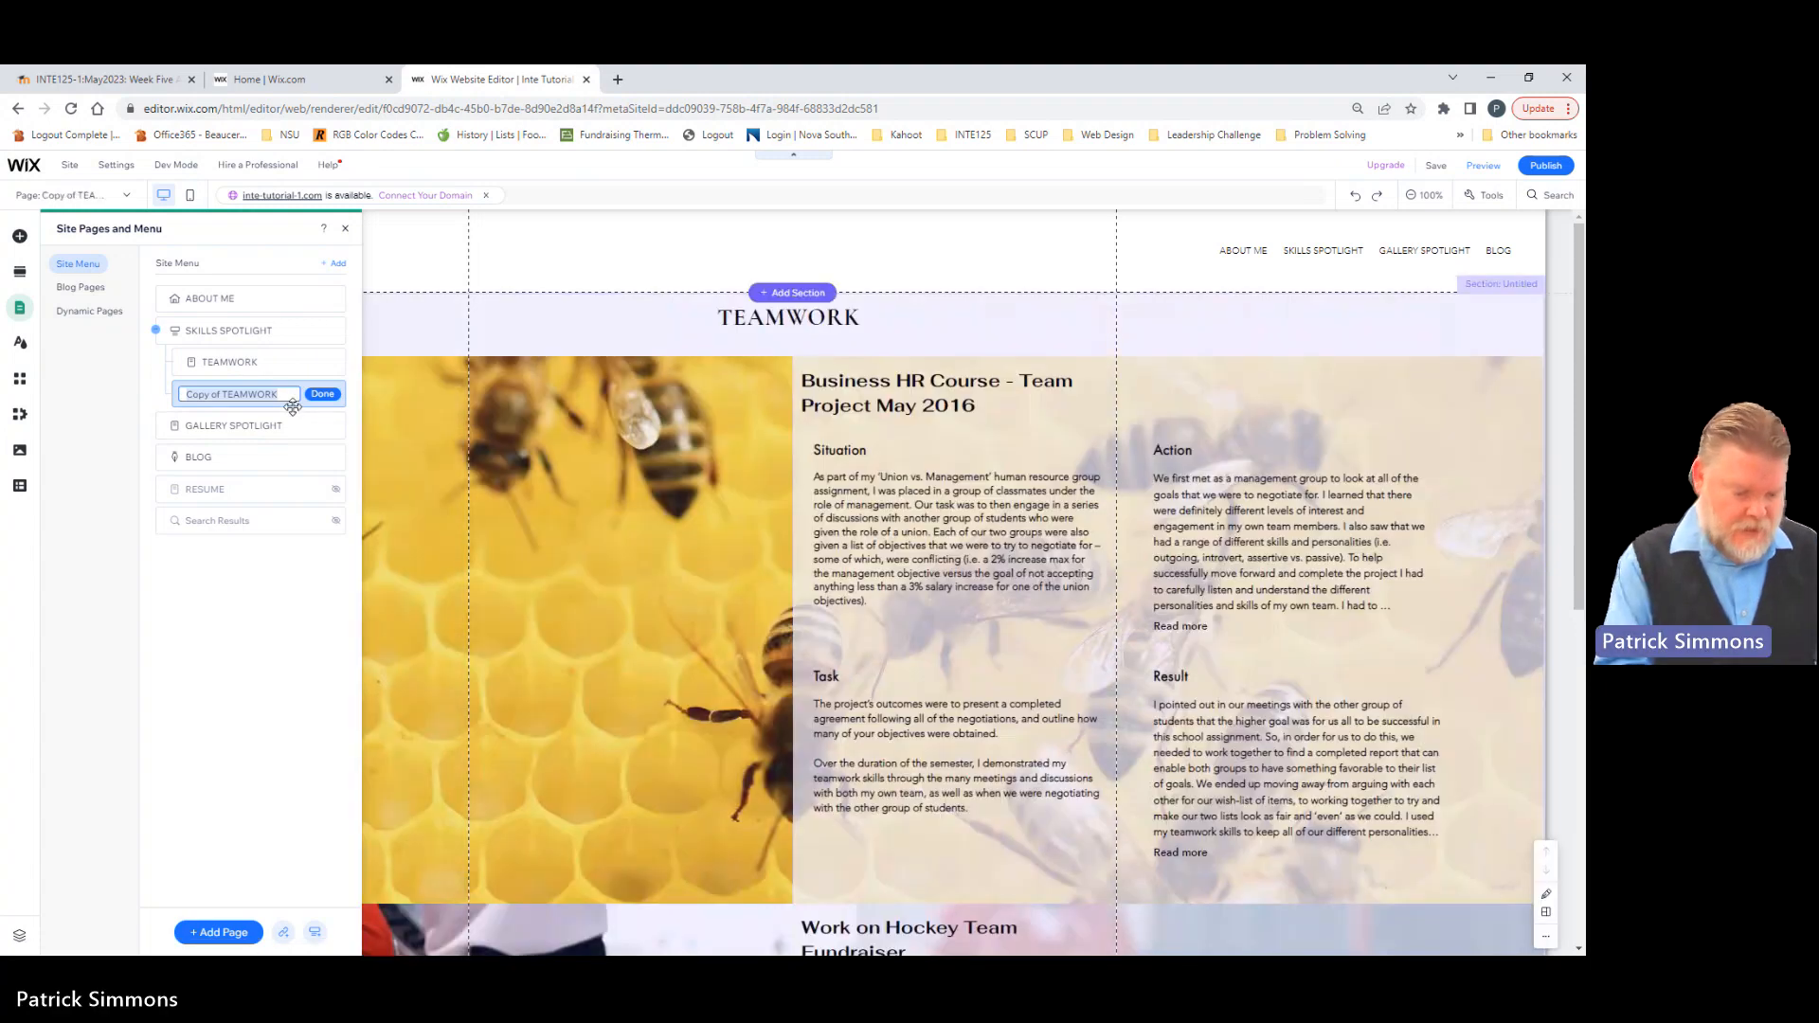
{"action": "type", "text": "Tim"}
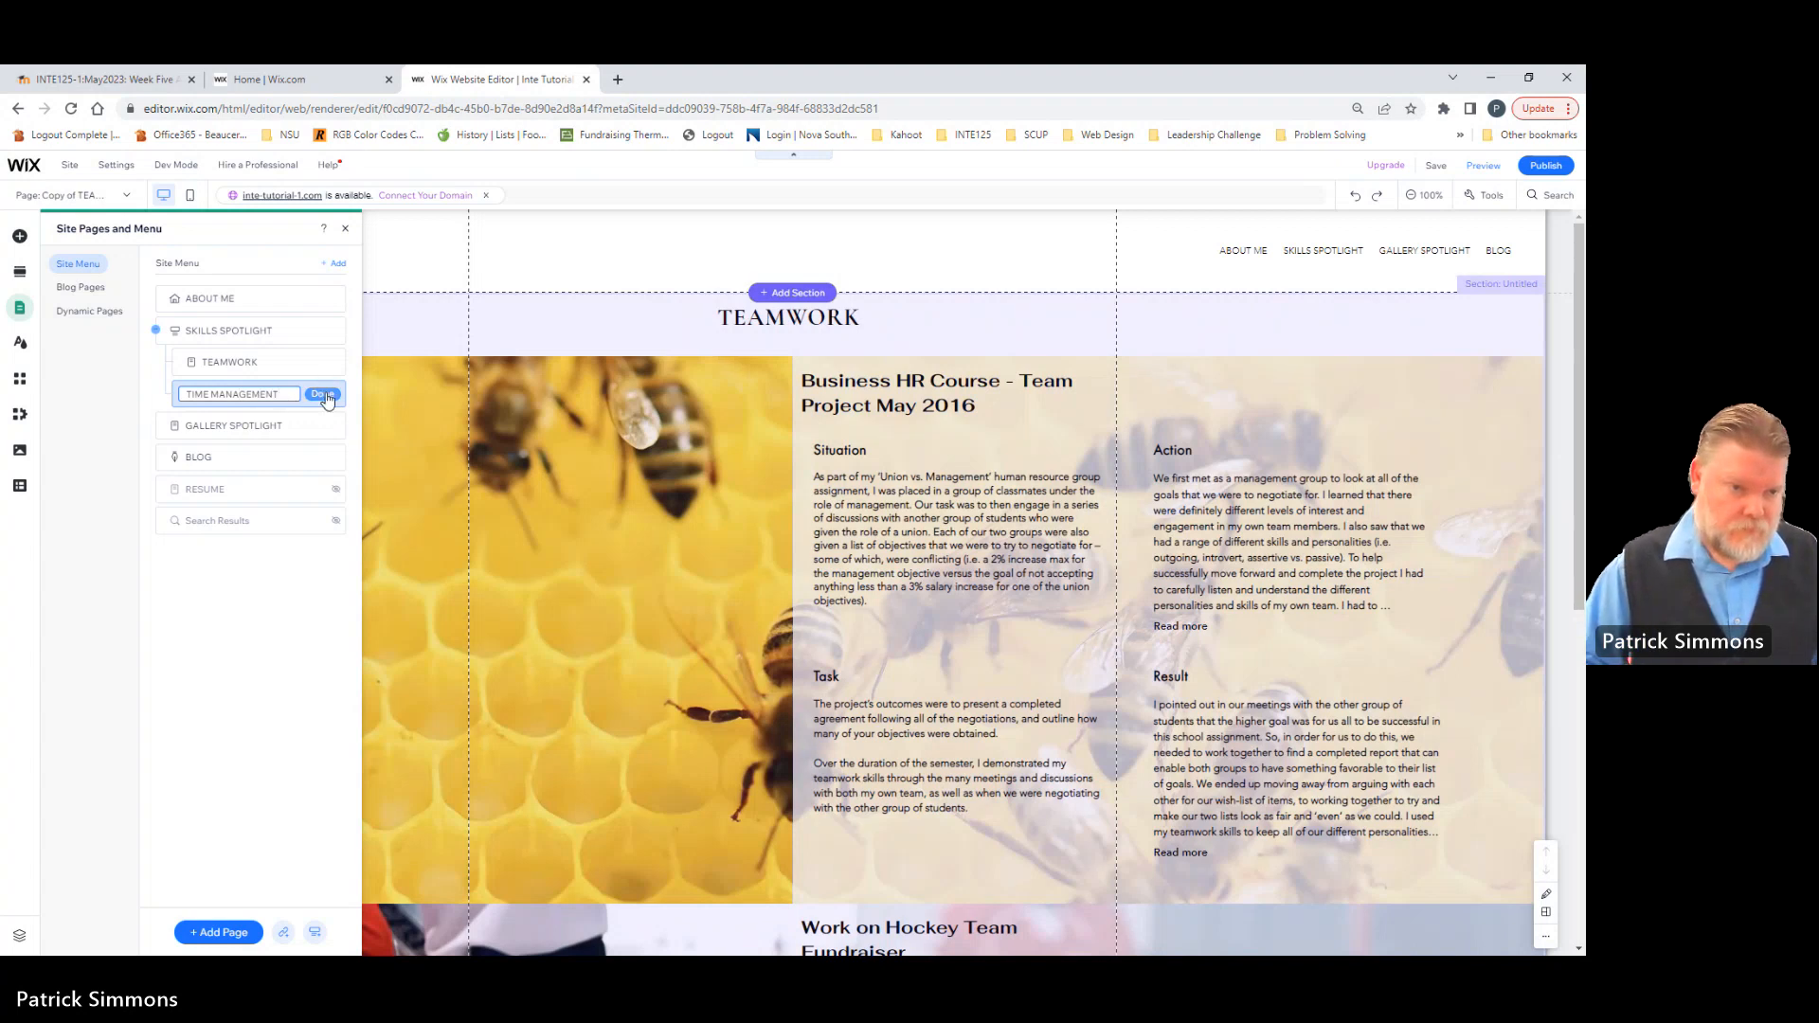
{"action": "left_click", "coordinate": [322, 393]}
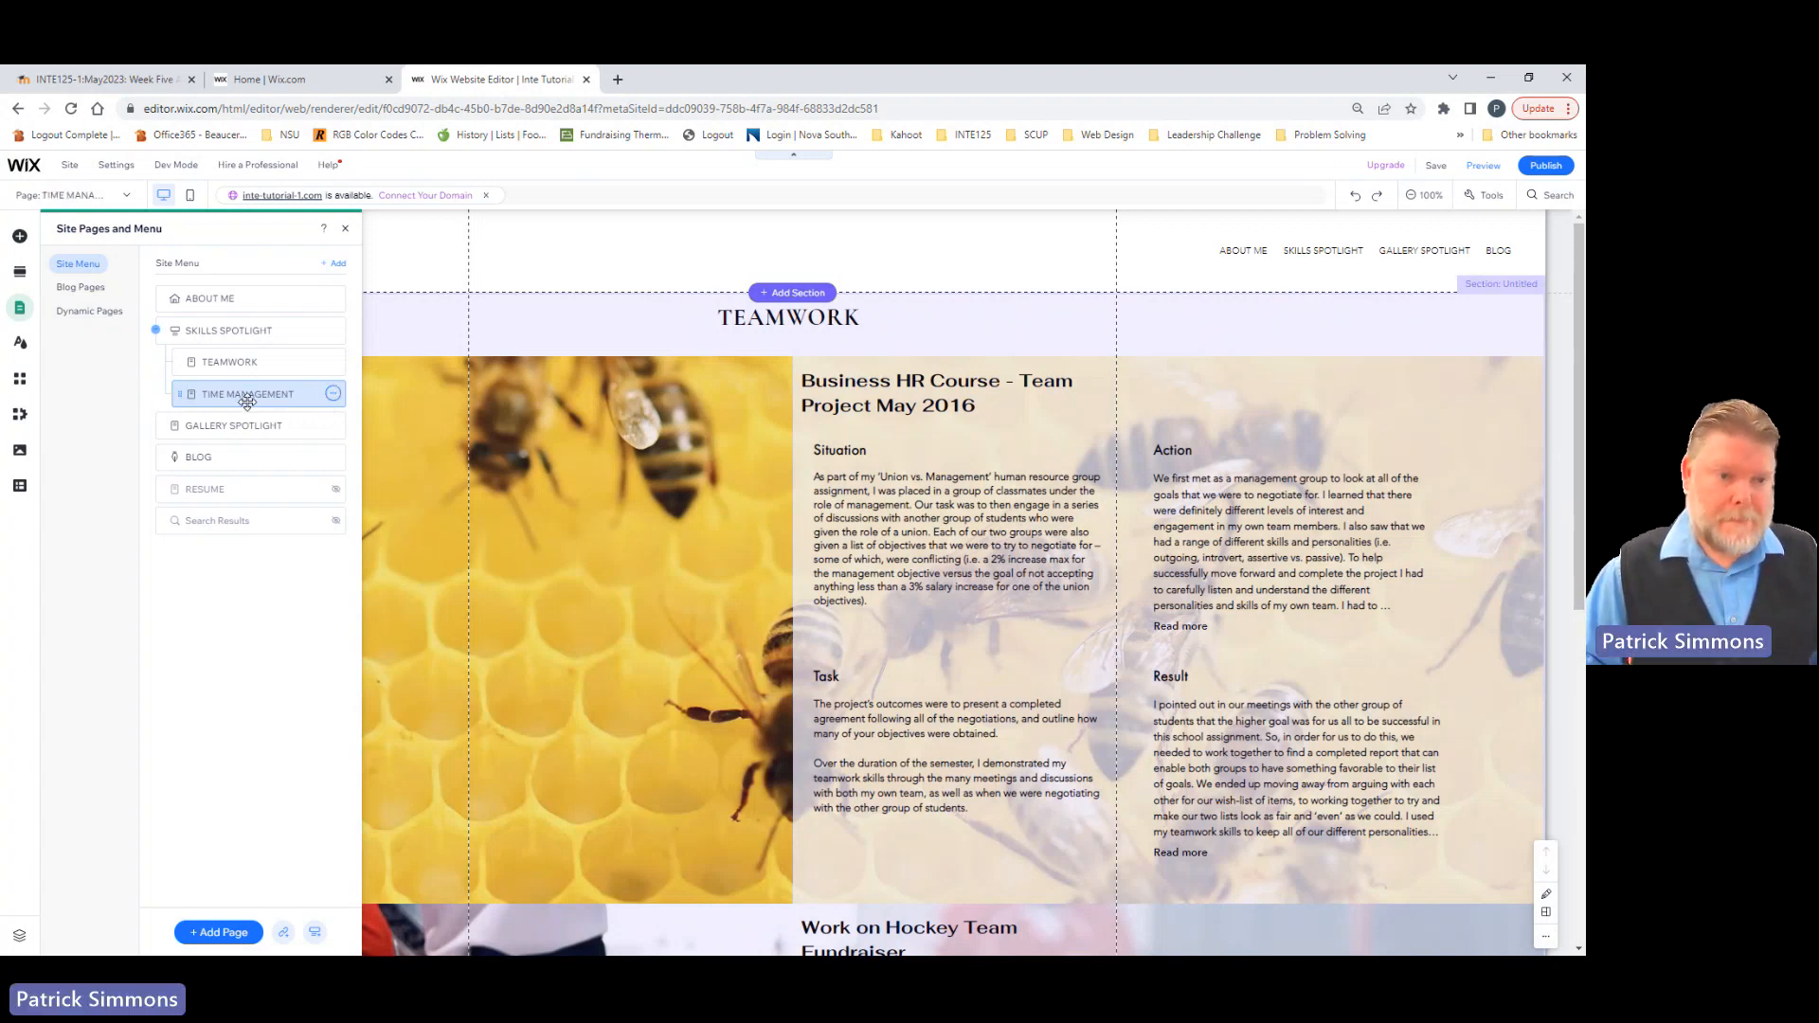
Step: Replace the duplicated page's "TEAMWORK" title with "TIME MANAGEMENT"
{"action": "left_click", "coordinate": [786, 322]}
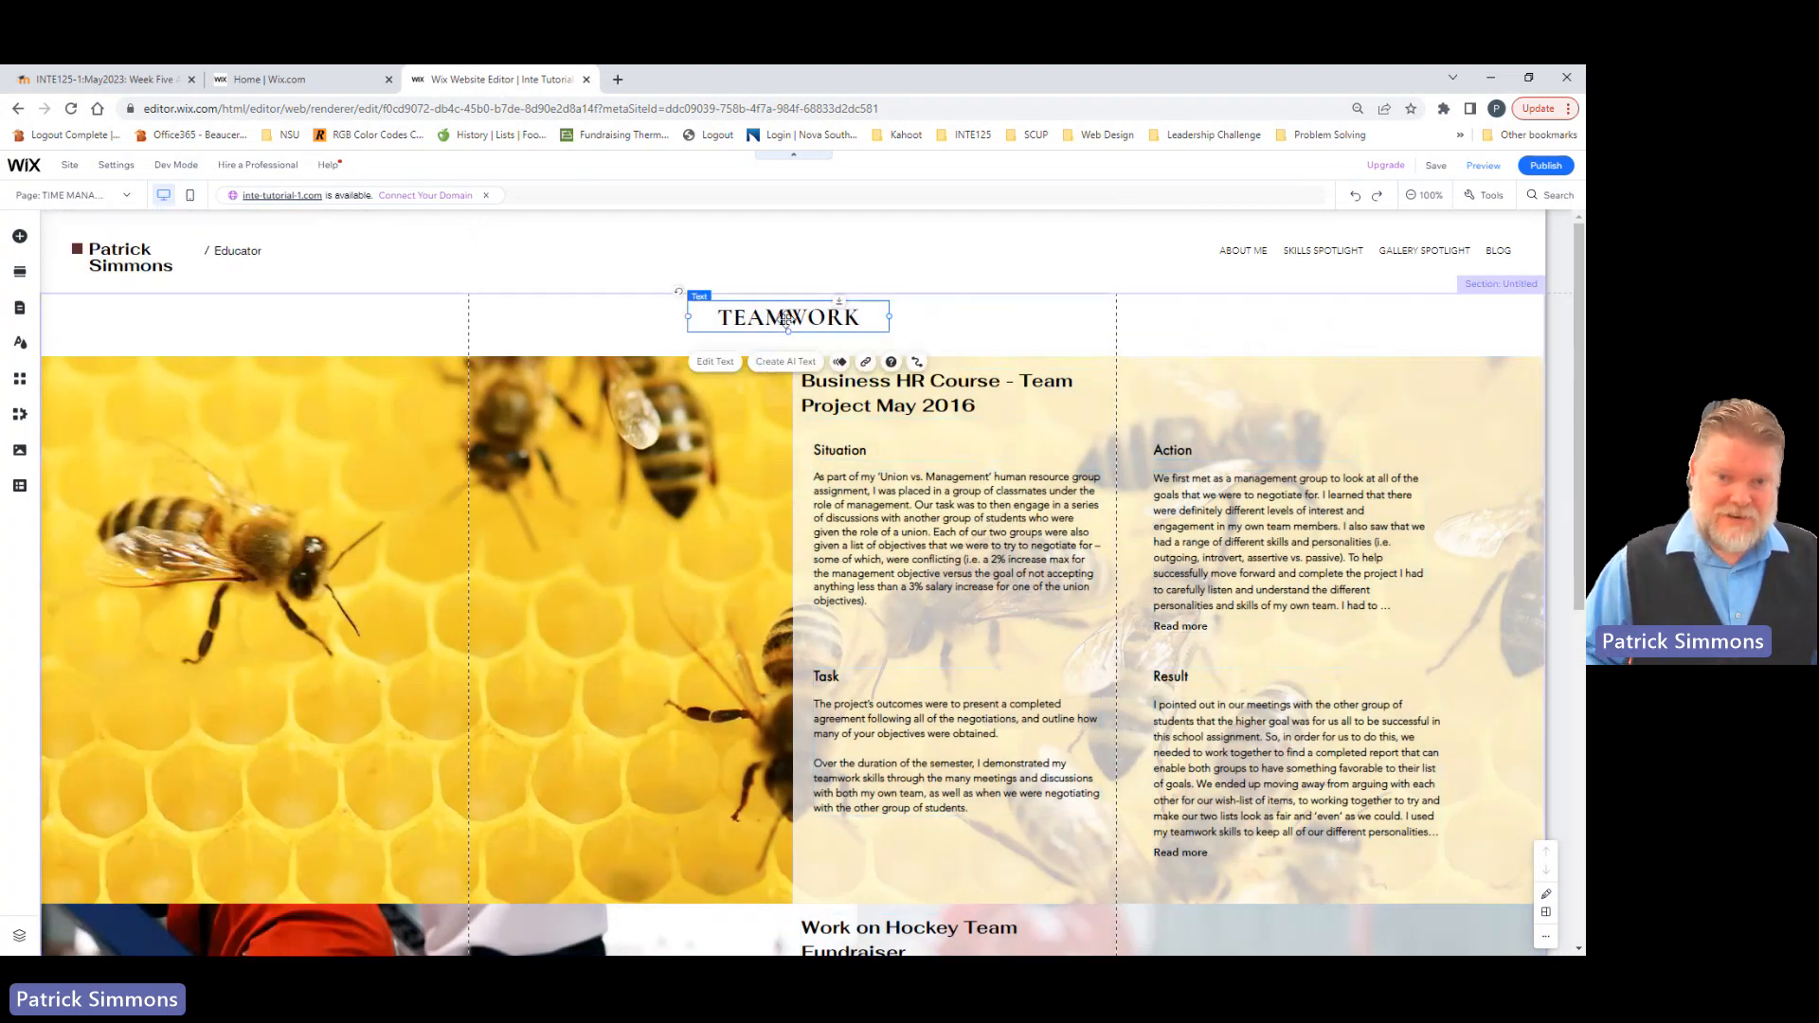
{"action": "double_click", "coordinate": [786, 320]}
{"action": "key", "text": "BackSpace"}
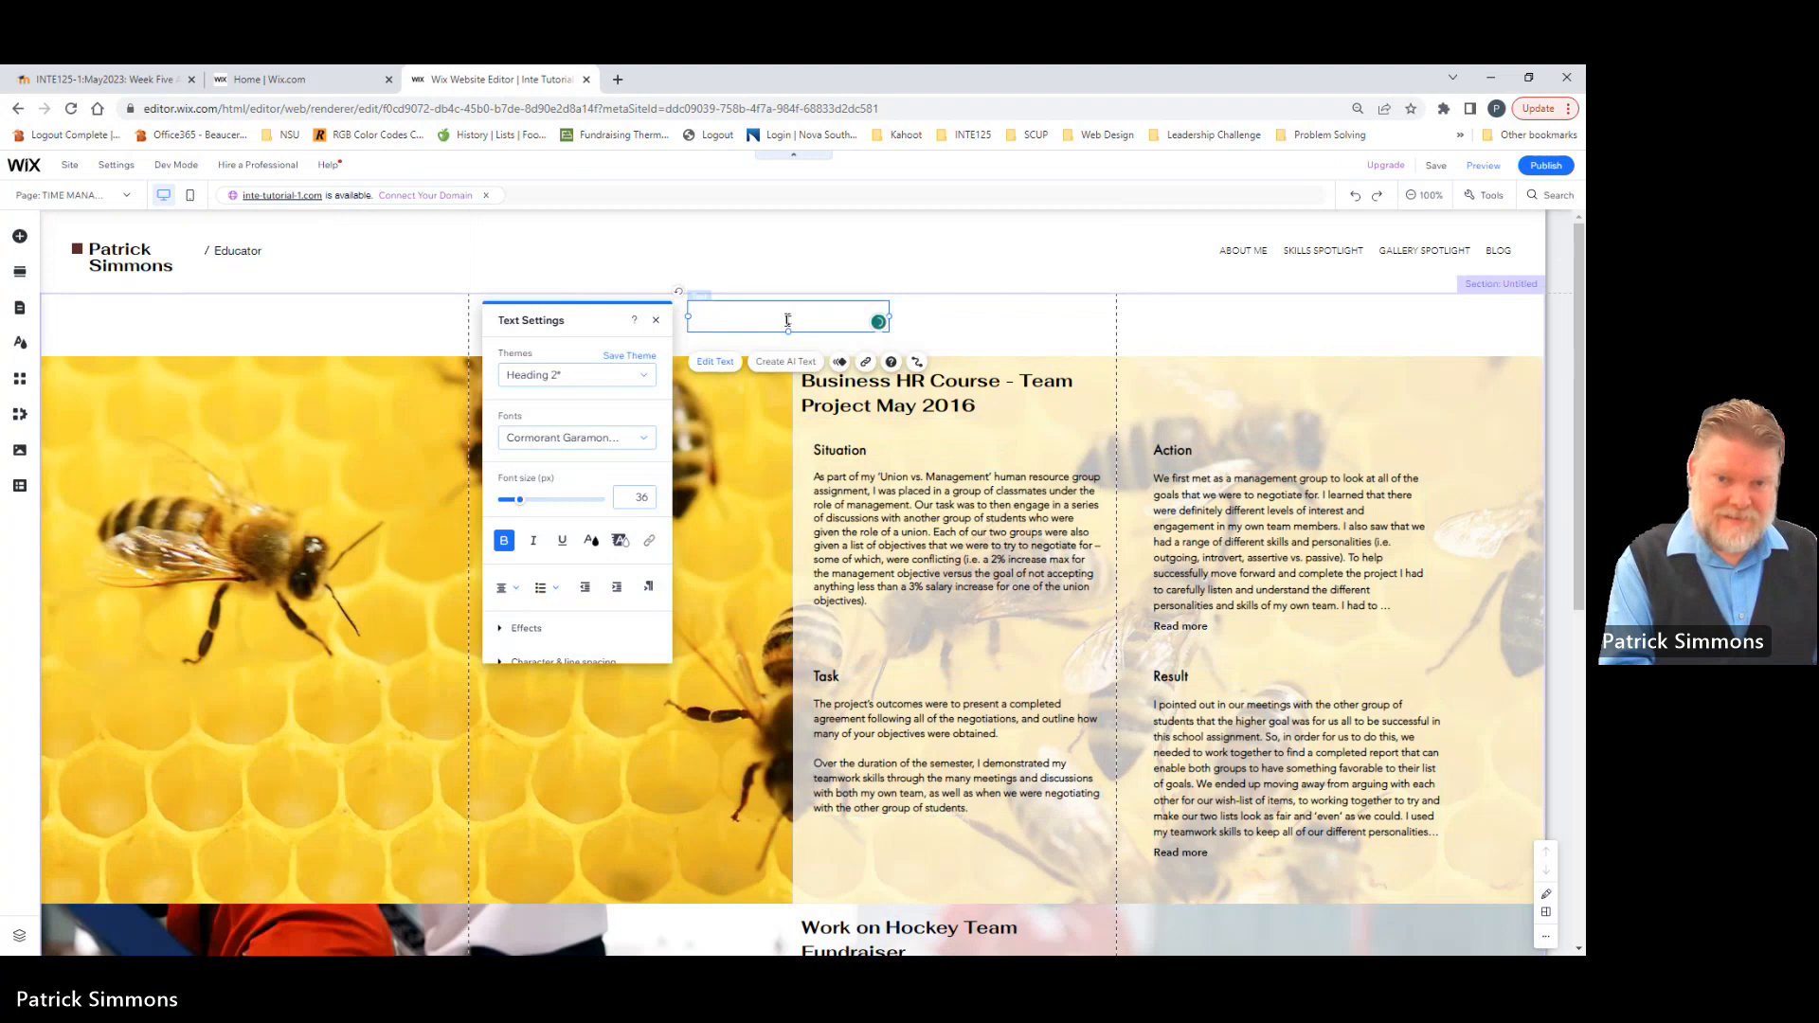
{"action": "type", "text": "TIME MANAGEMENT"}
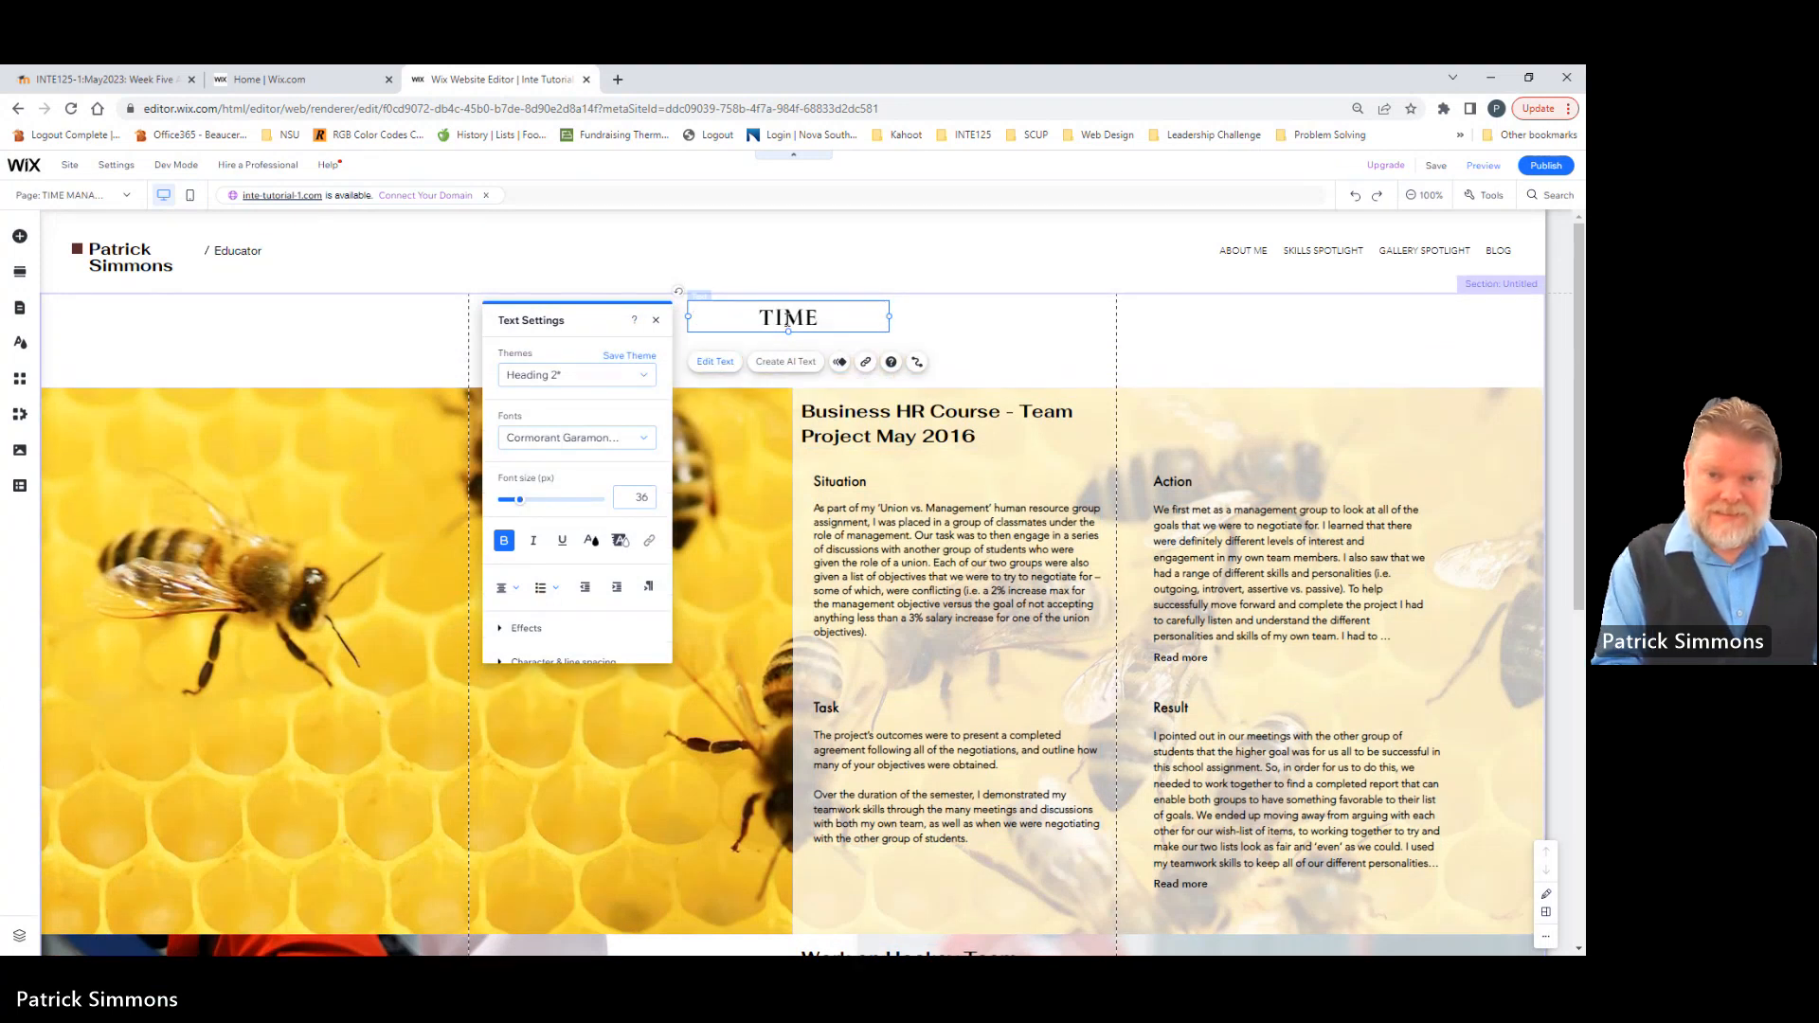
{"action": "left_click", "coordinate": [943, 341]}
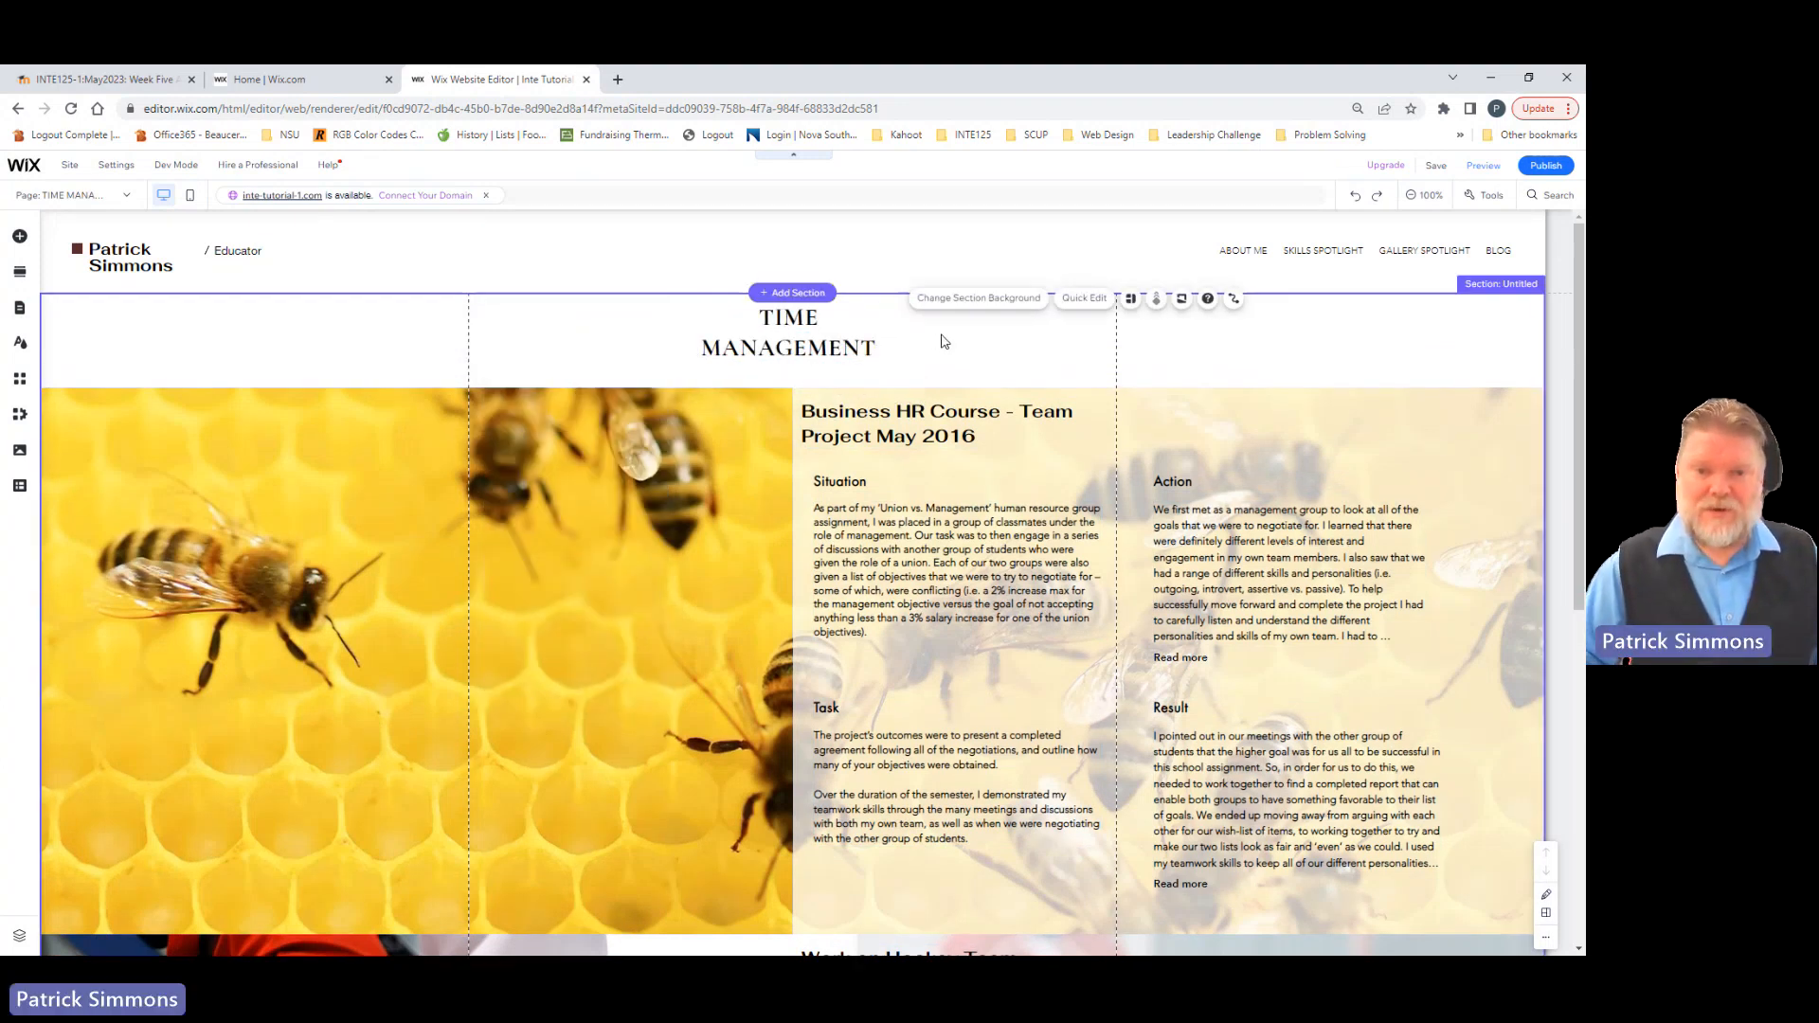
Step: Search Wix's background images for "TIME" and apply the close-up black watch dial picture to the Business HR Course strip
{"action": "left_click", "coordinate": [621, 602]}
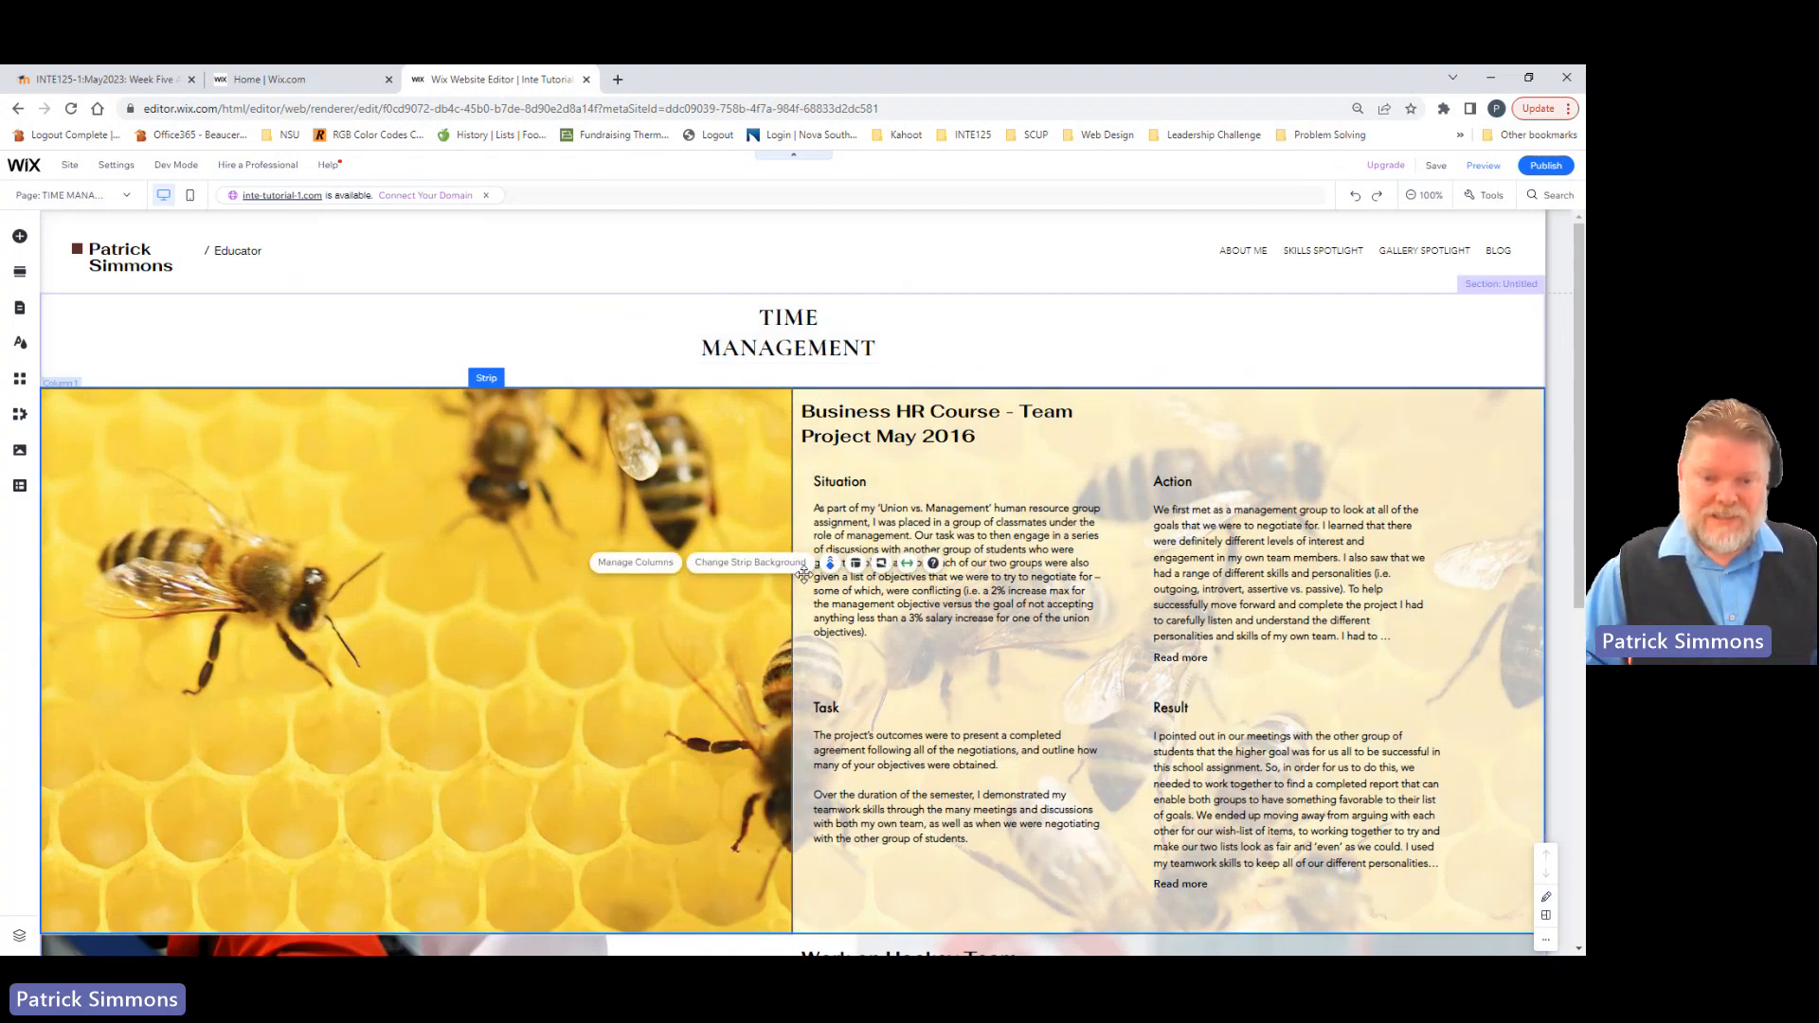
{"action": "left_click", "coordinate": [748, 562]}
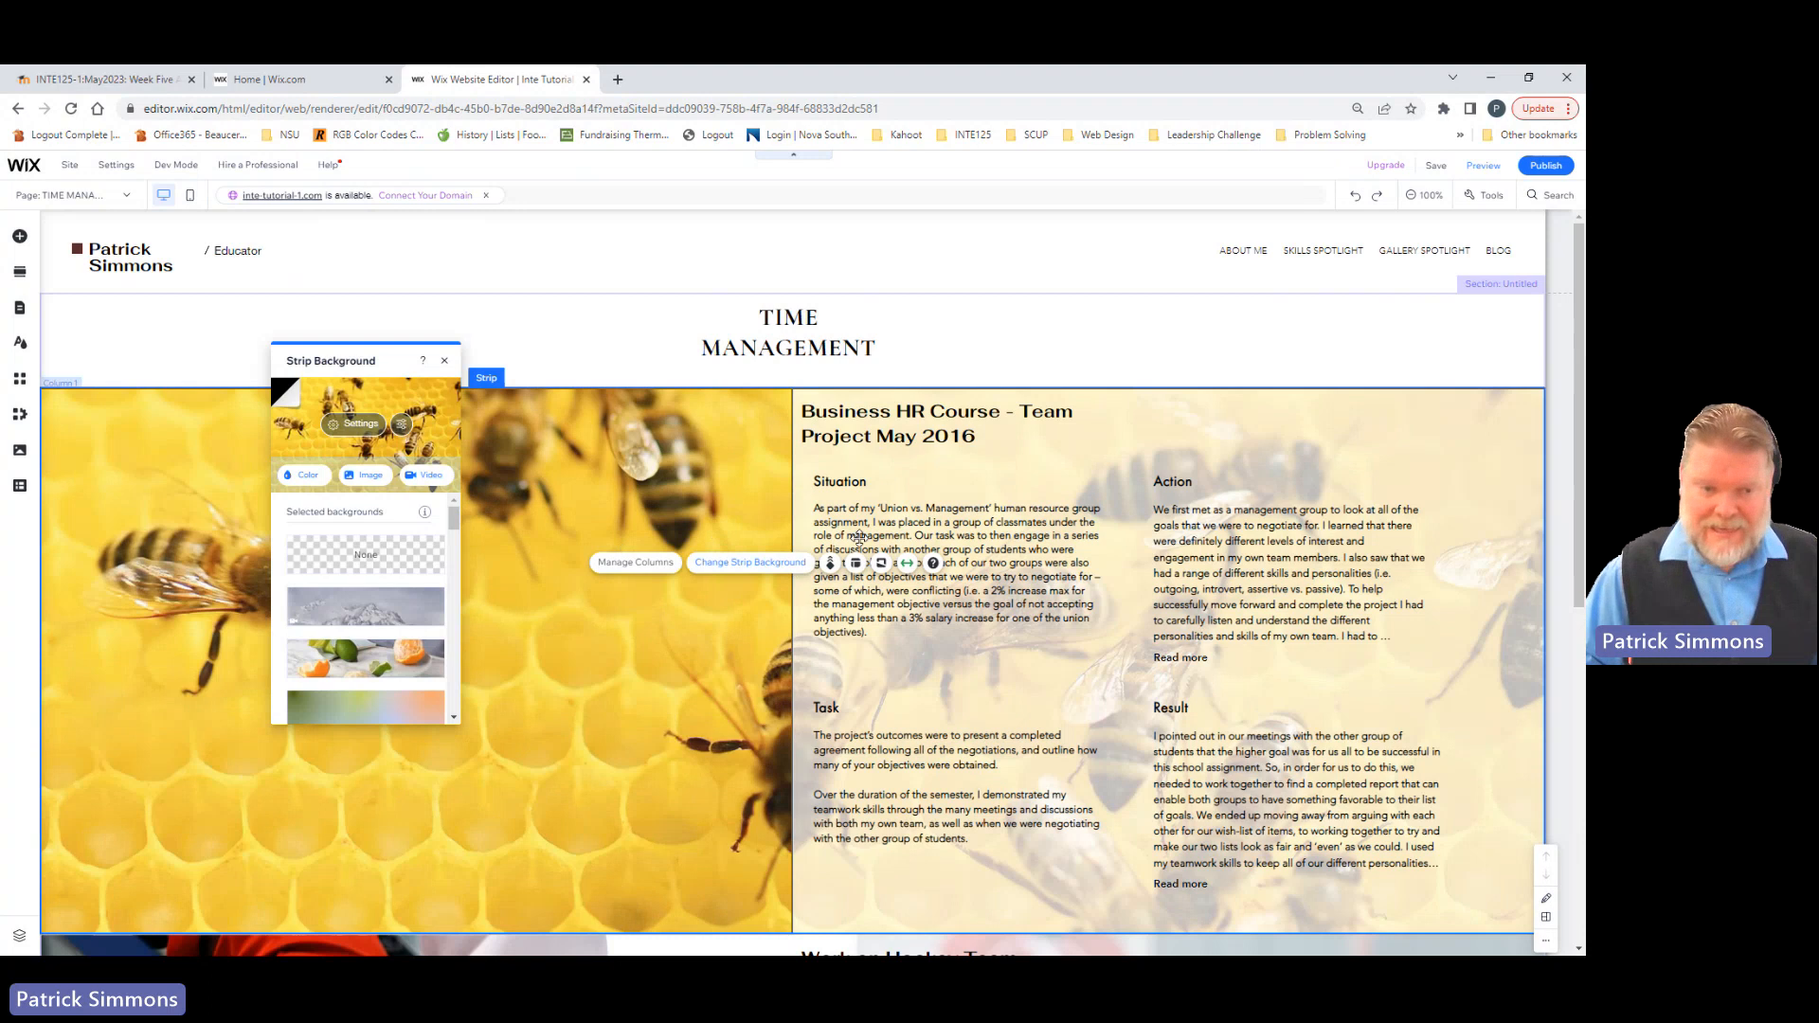
{"action": "left_click", "coordinate": [364, 474]}
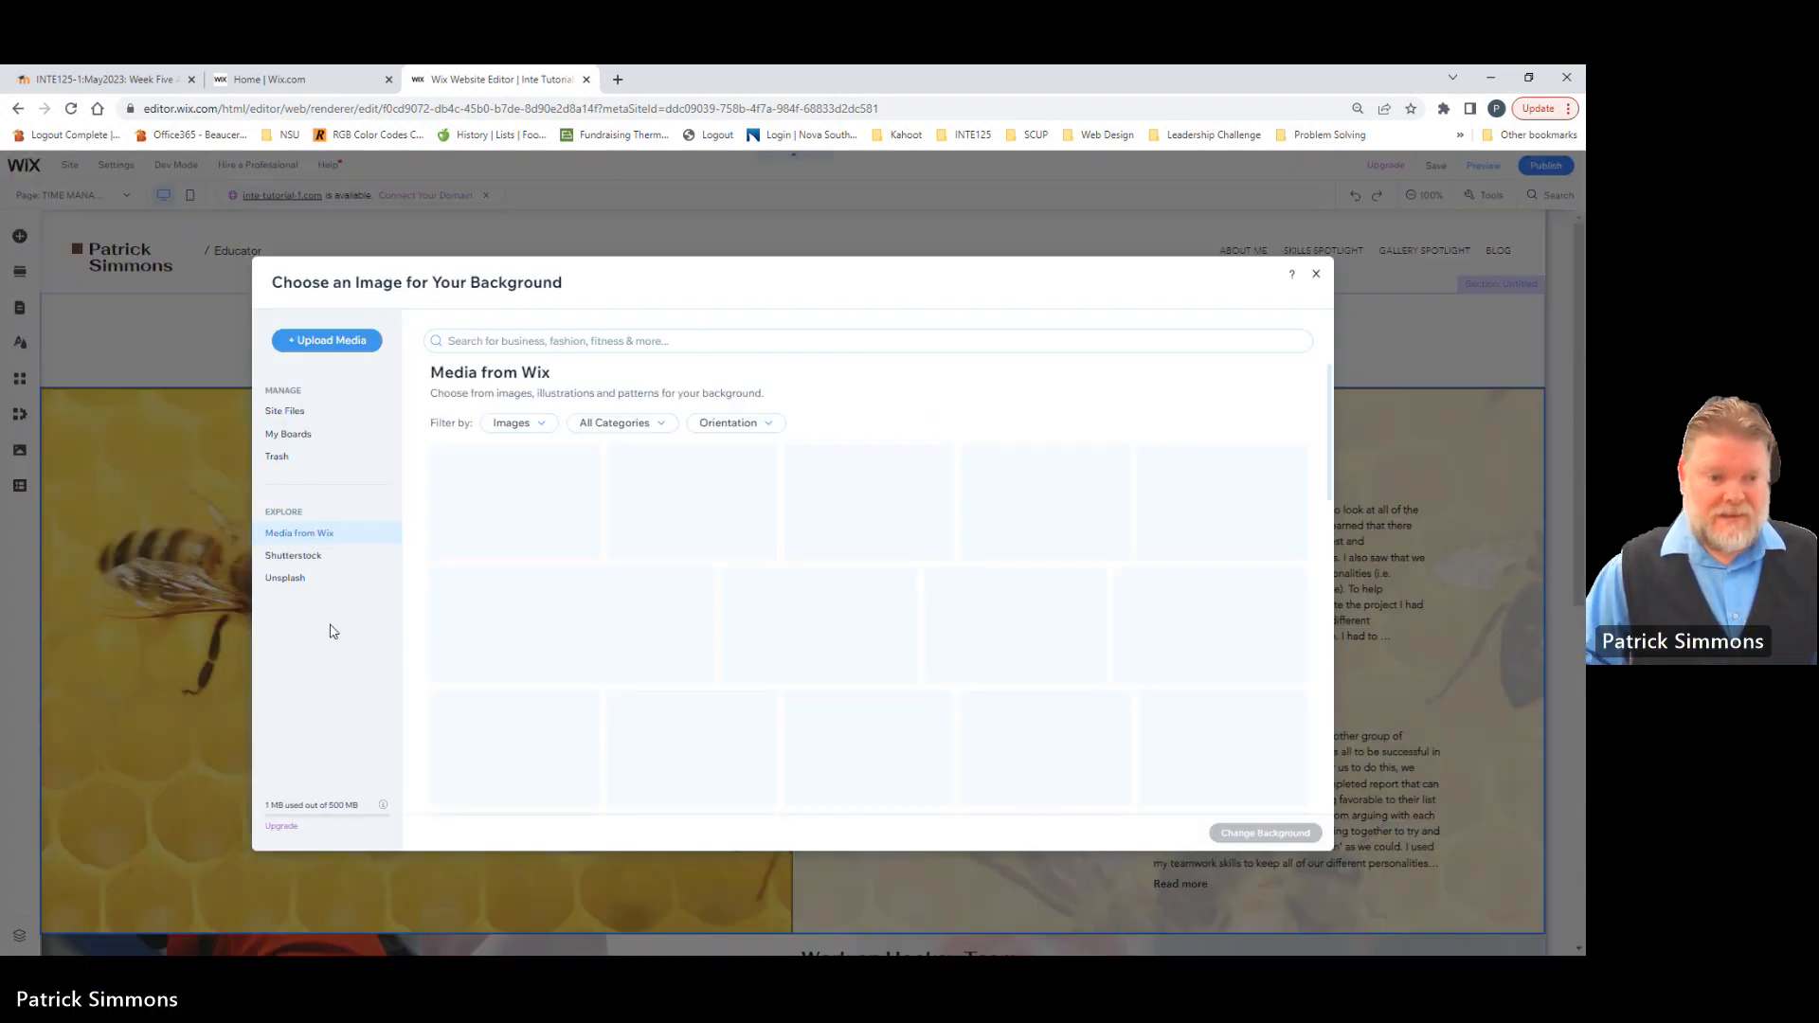
{"action": "left_click", "coordinate": [278, 537]}
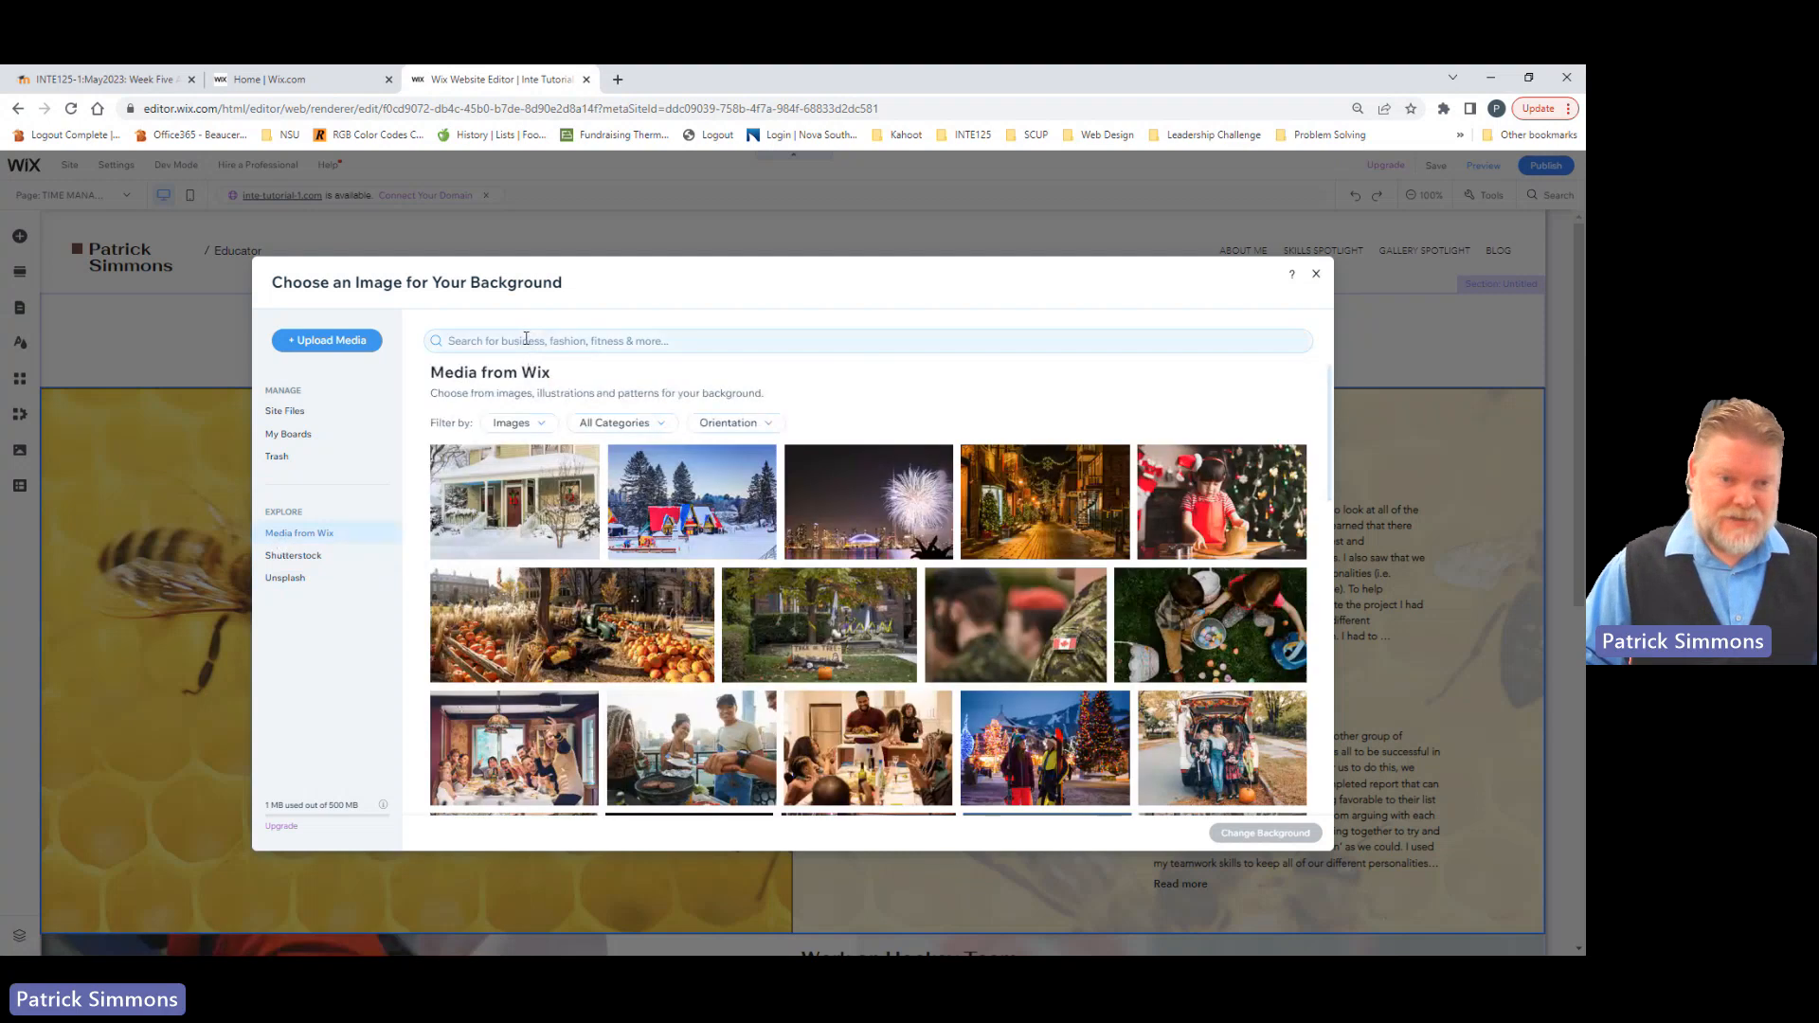
{"action": "left_click", "coordinate": [526, 339]}
{"action": "type", "text": "TIME"}
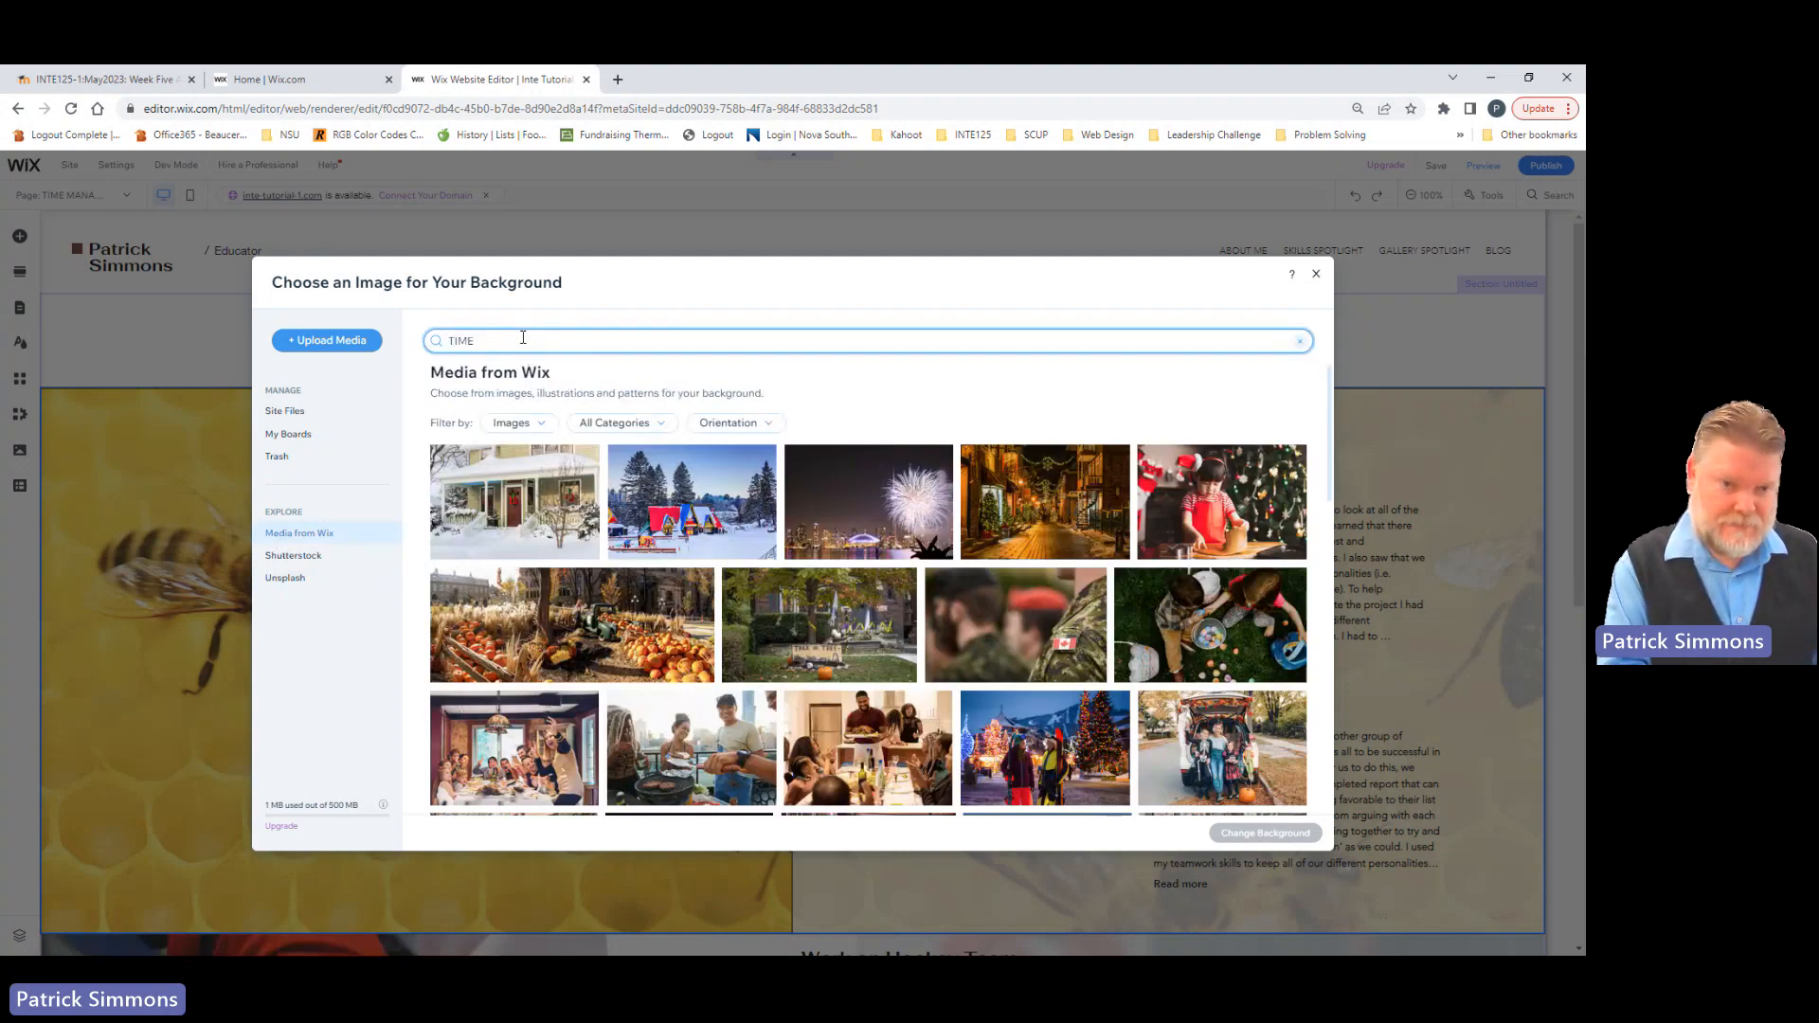
{"action": "key", "text": "Return"}
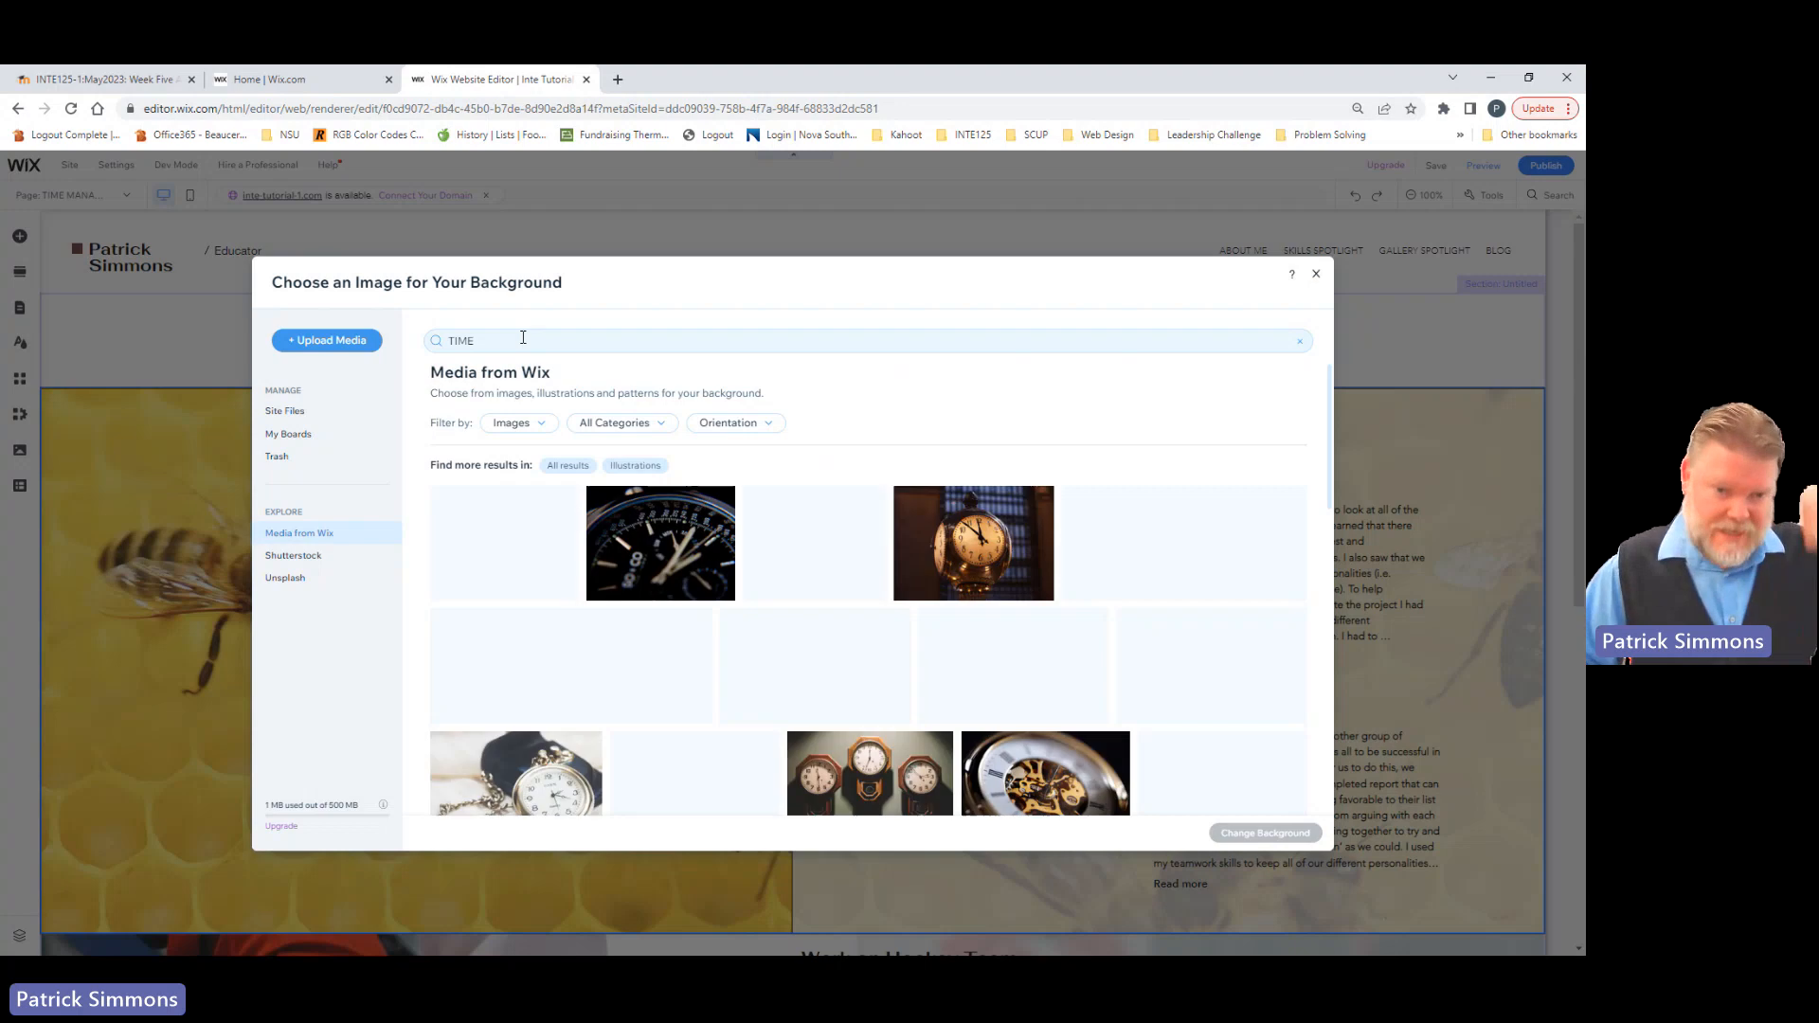
{"action": "left_click", "coordinate": [660, 559]}
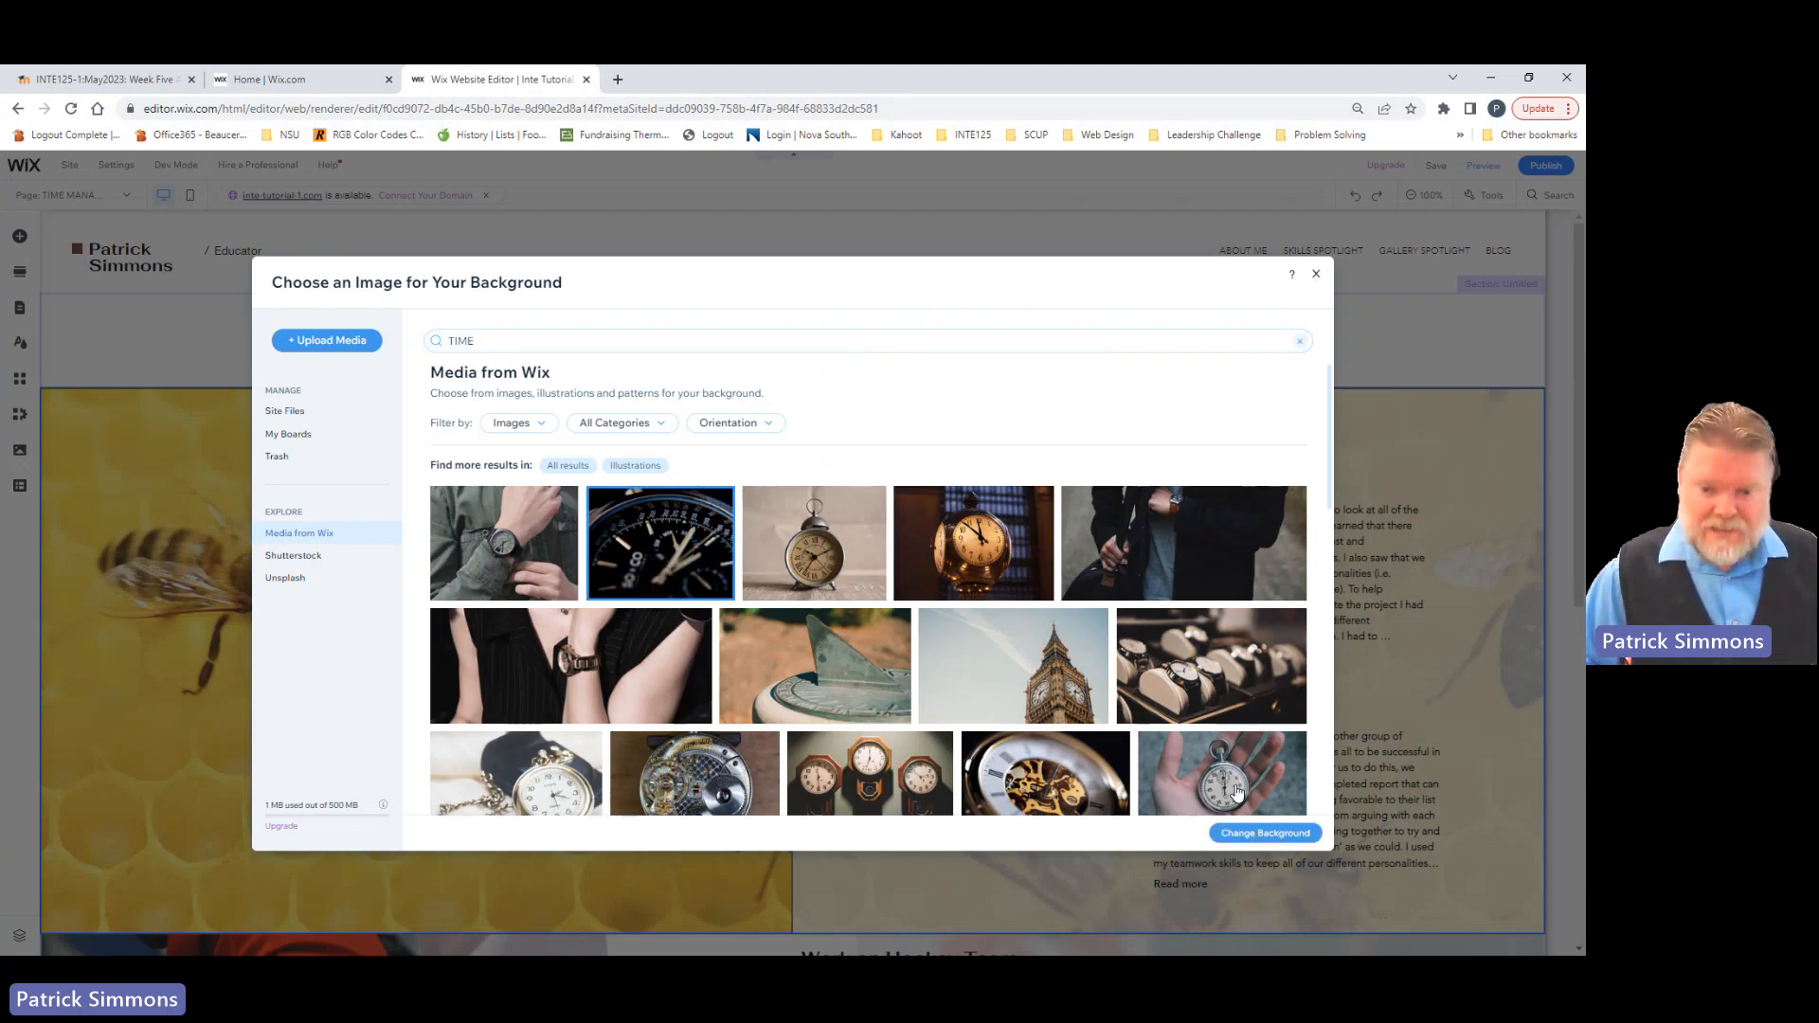
{"action": "left_click", "coordinate": [1264, 832]}
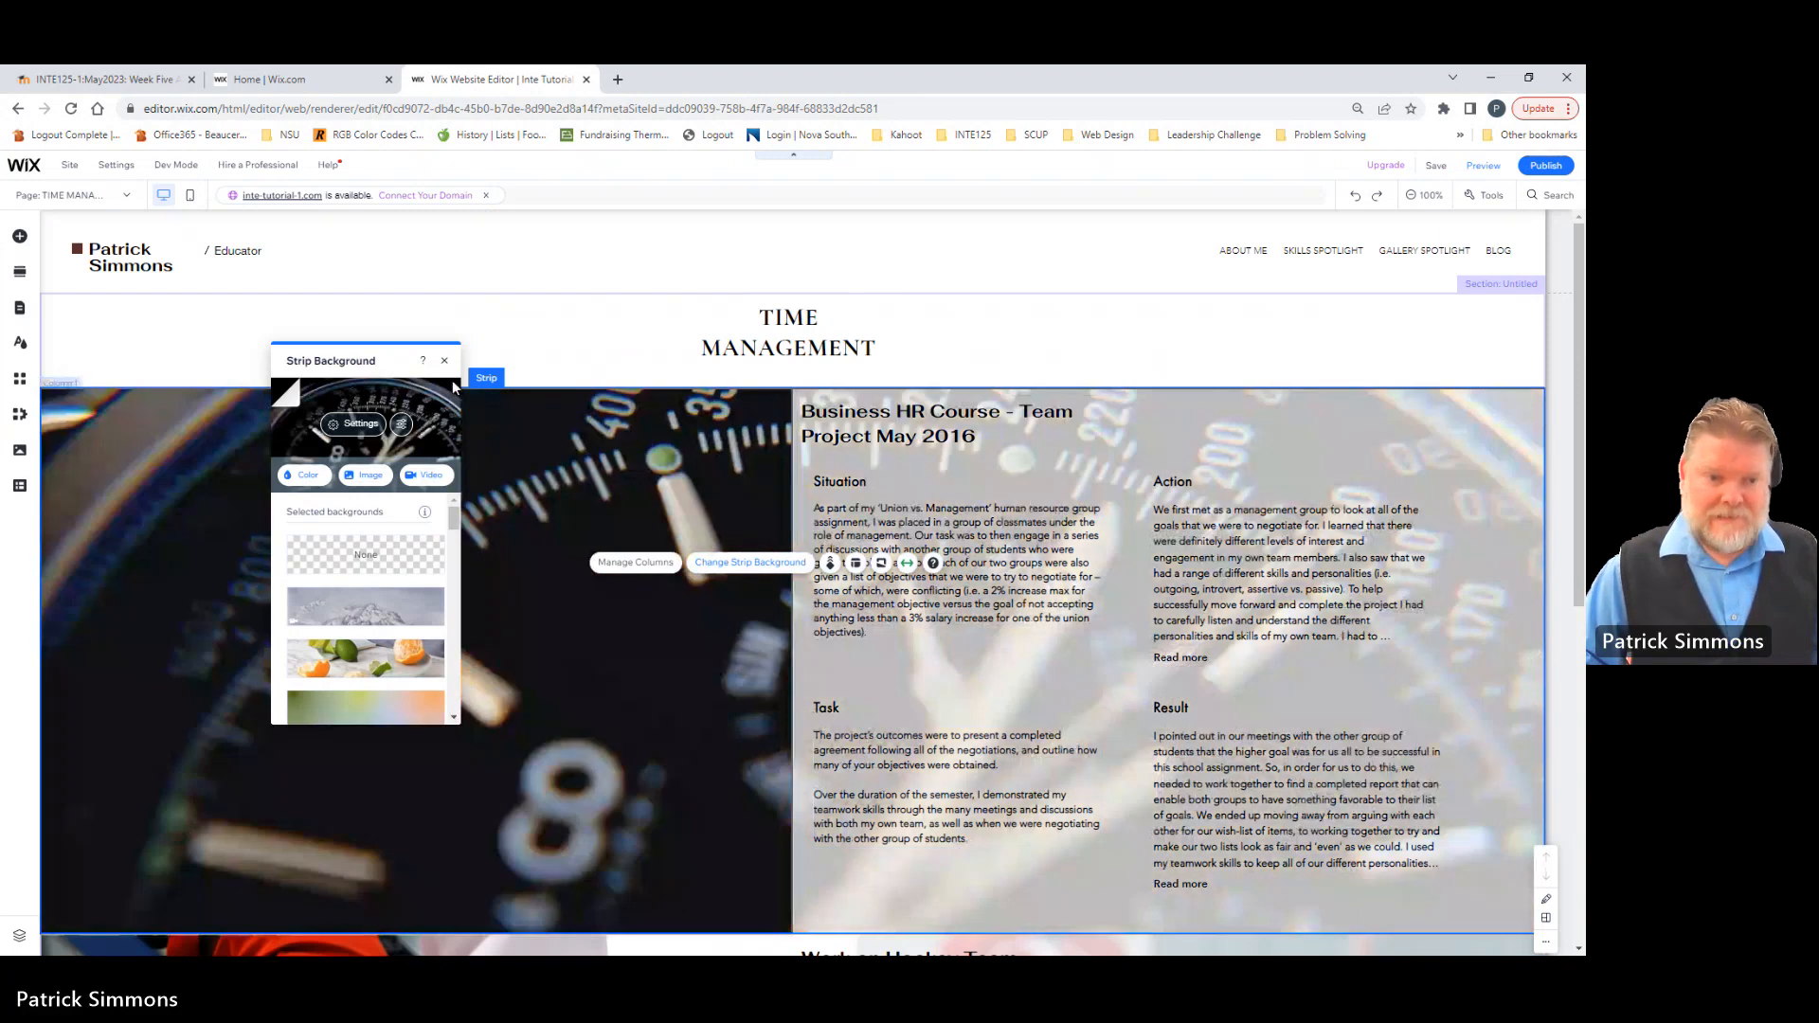
{"action": "left_click", "coordinate": [444, 361]}
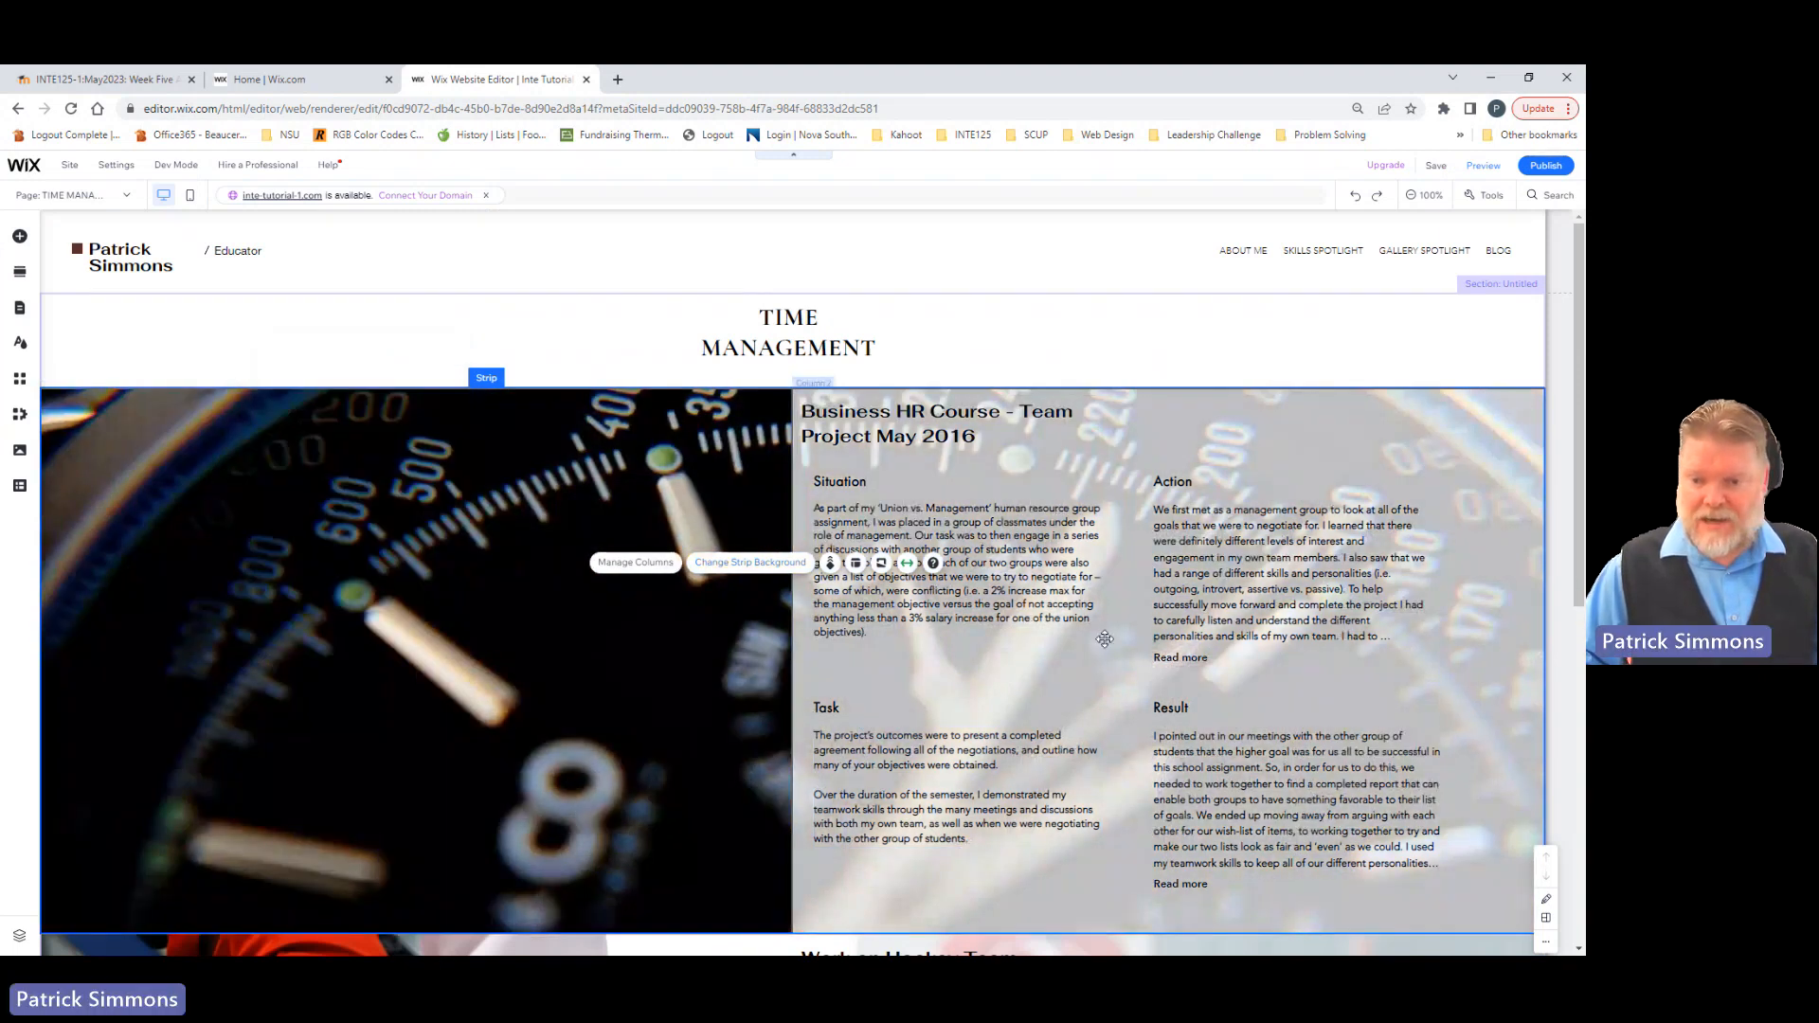
Step: Delete the Hockey Team Fundraiser strip from the Time Management page and shorten the section to the bottom of the remaining strip
{"action": "scroll", "coordinate": [1105, 638], "scroll_direction": "down", "scroll_amount": 1}
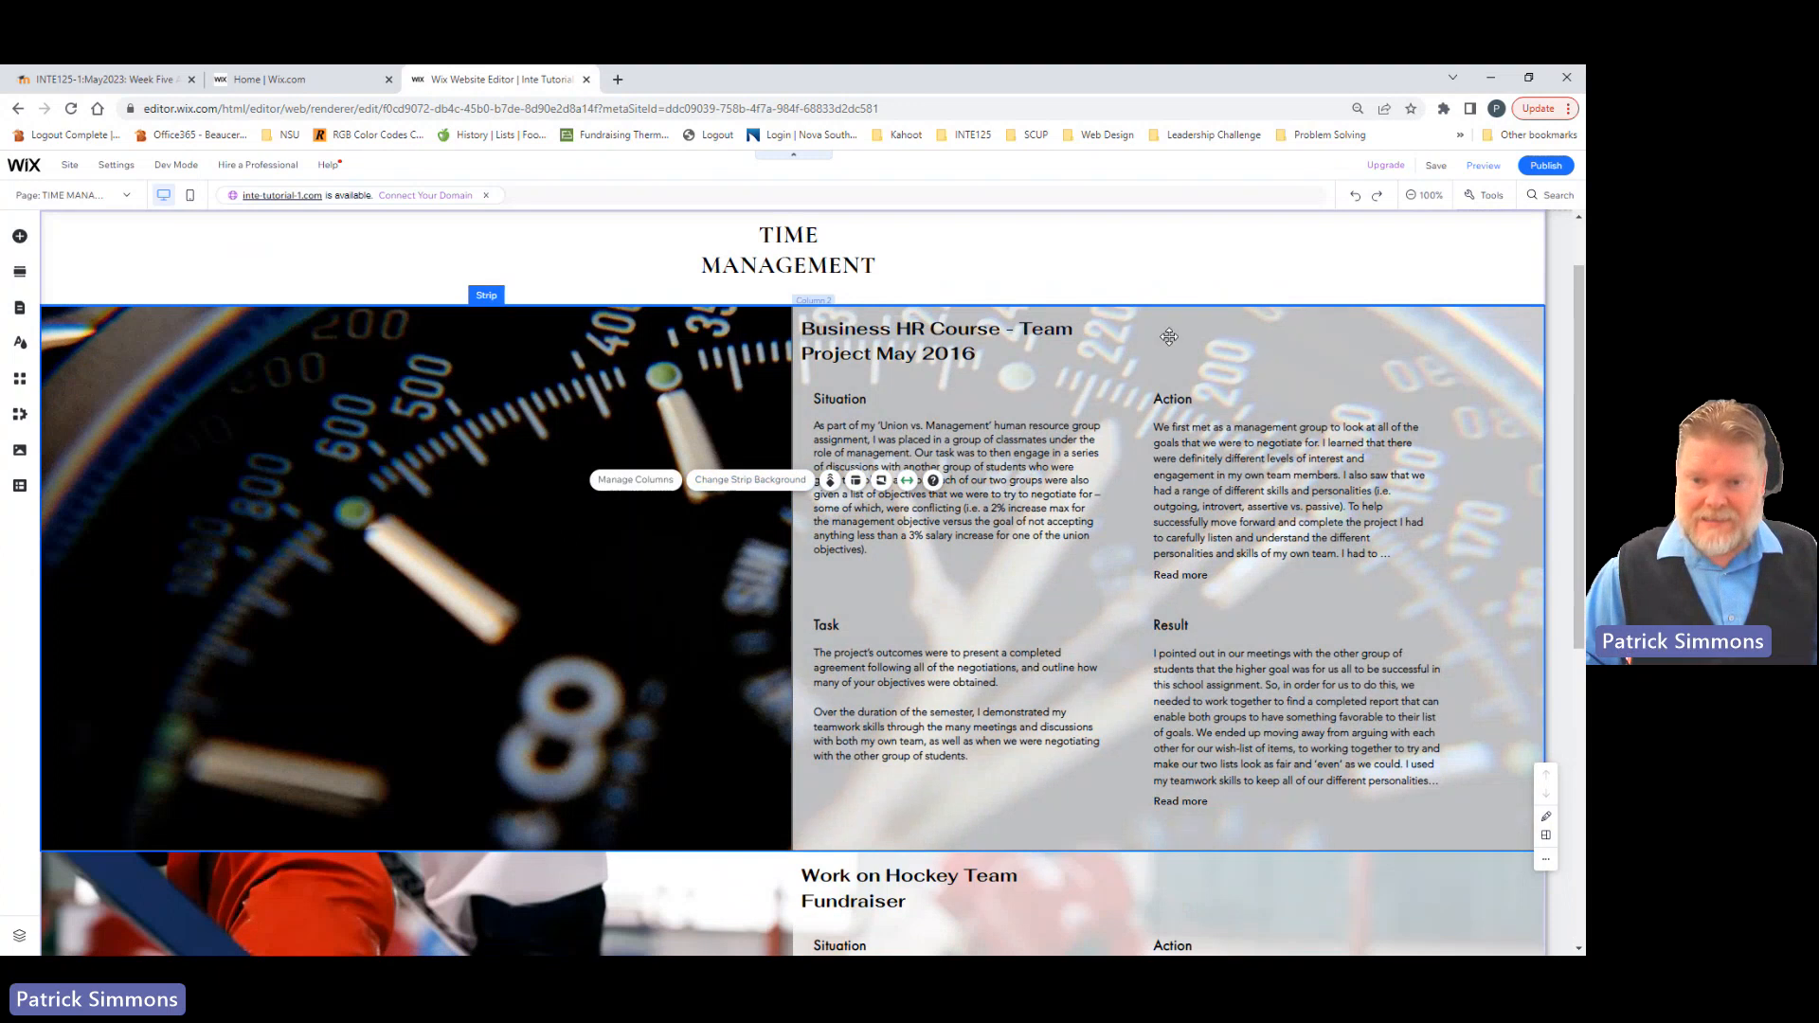
{"action": "left_click", "coordinate": [1169, 336]}
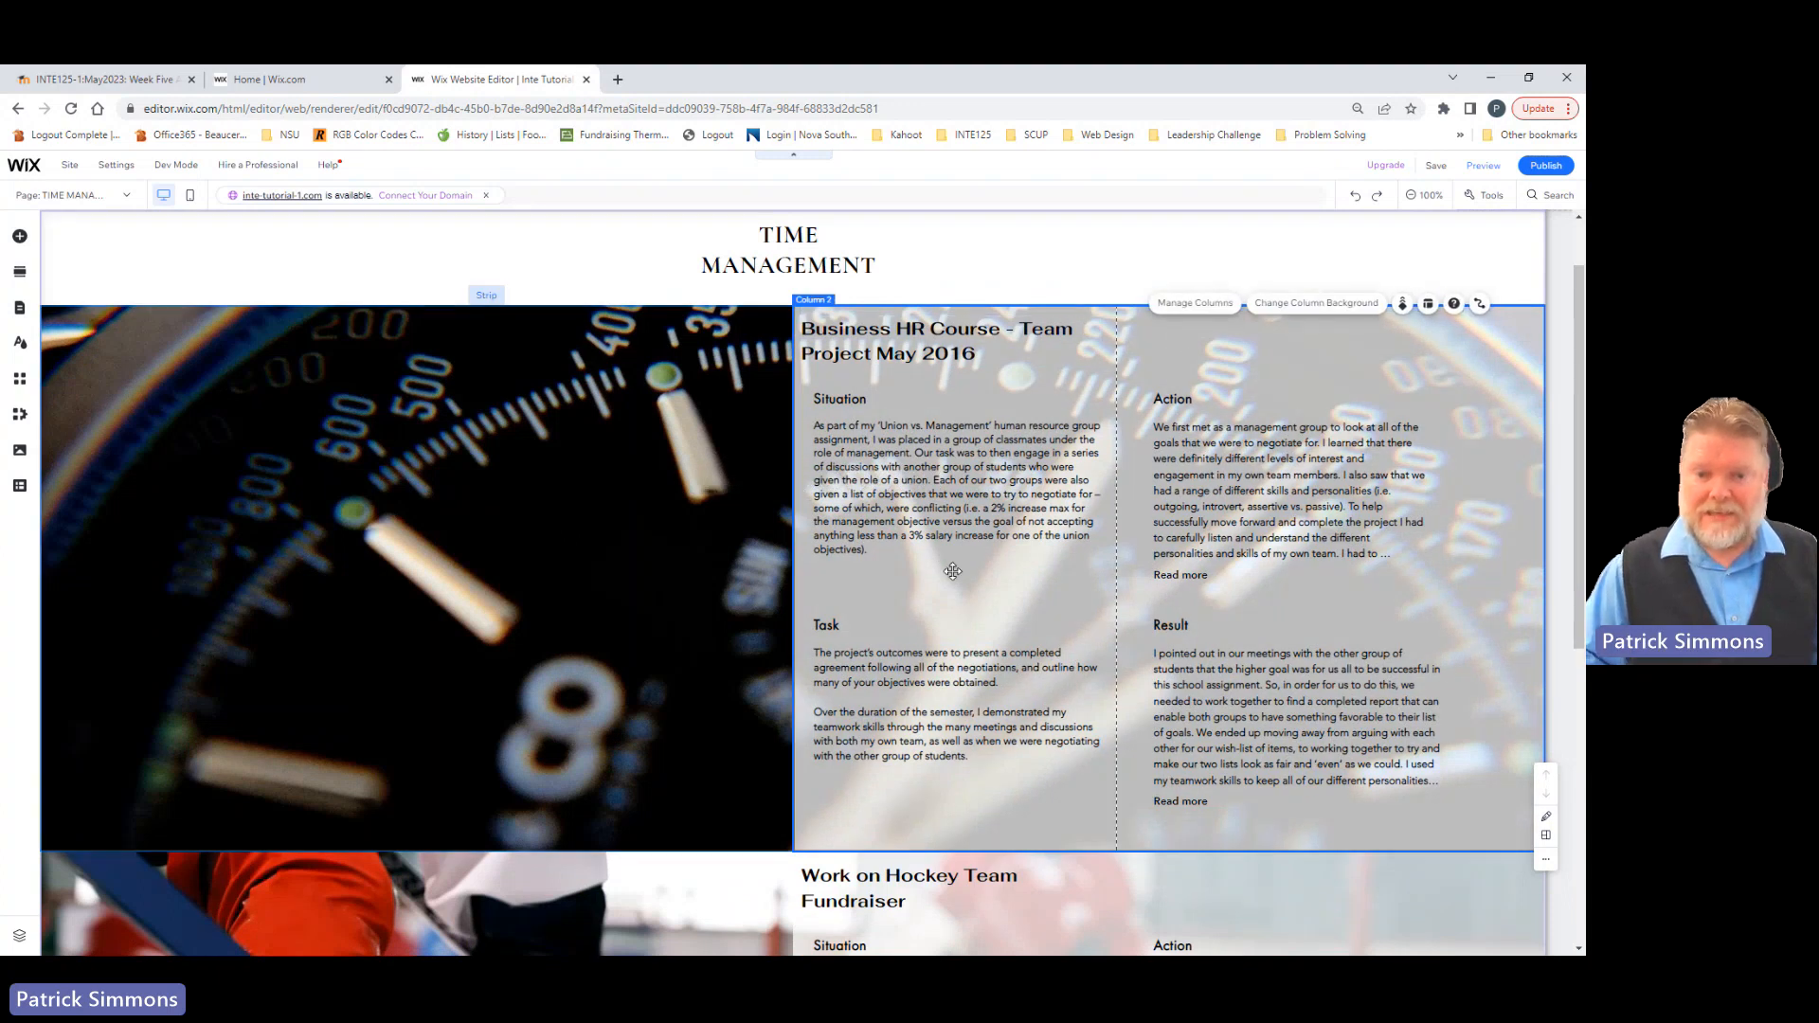
{"action": "scroll", "coordinate": [953, 571], "scroll_direction": "down", "scroll_amount": 5}
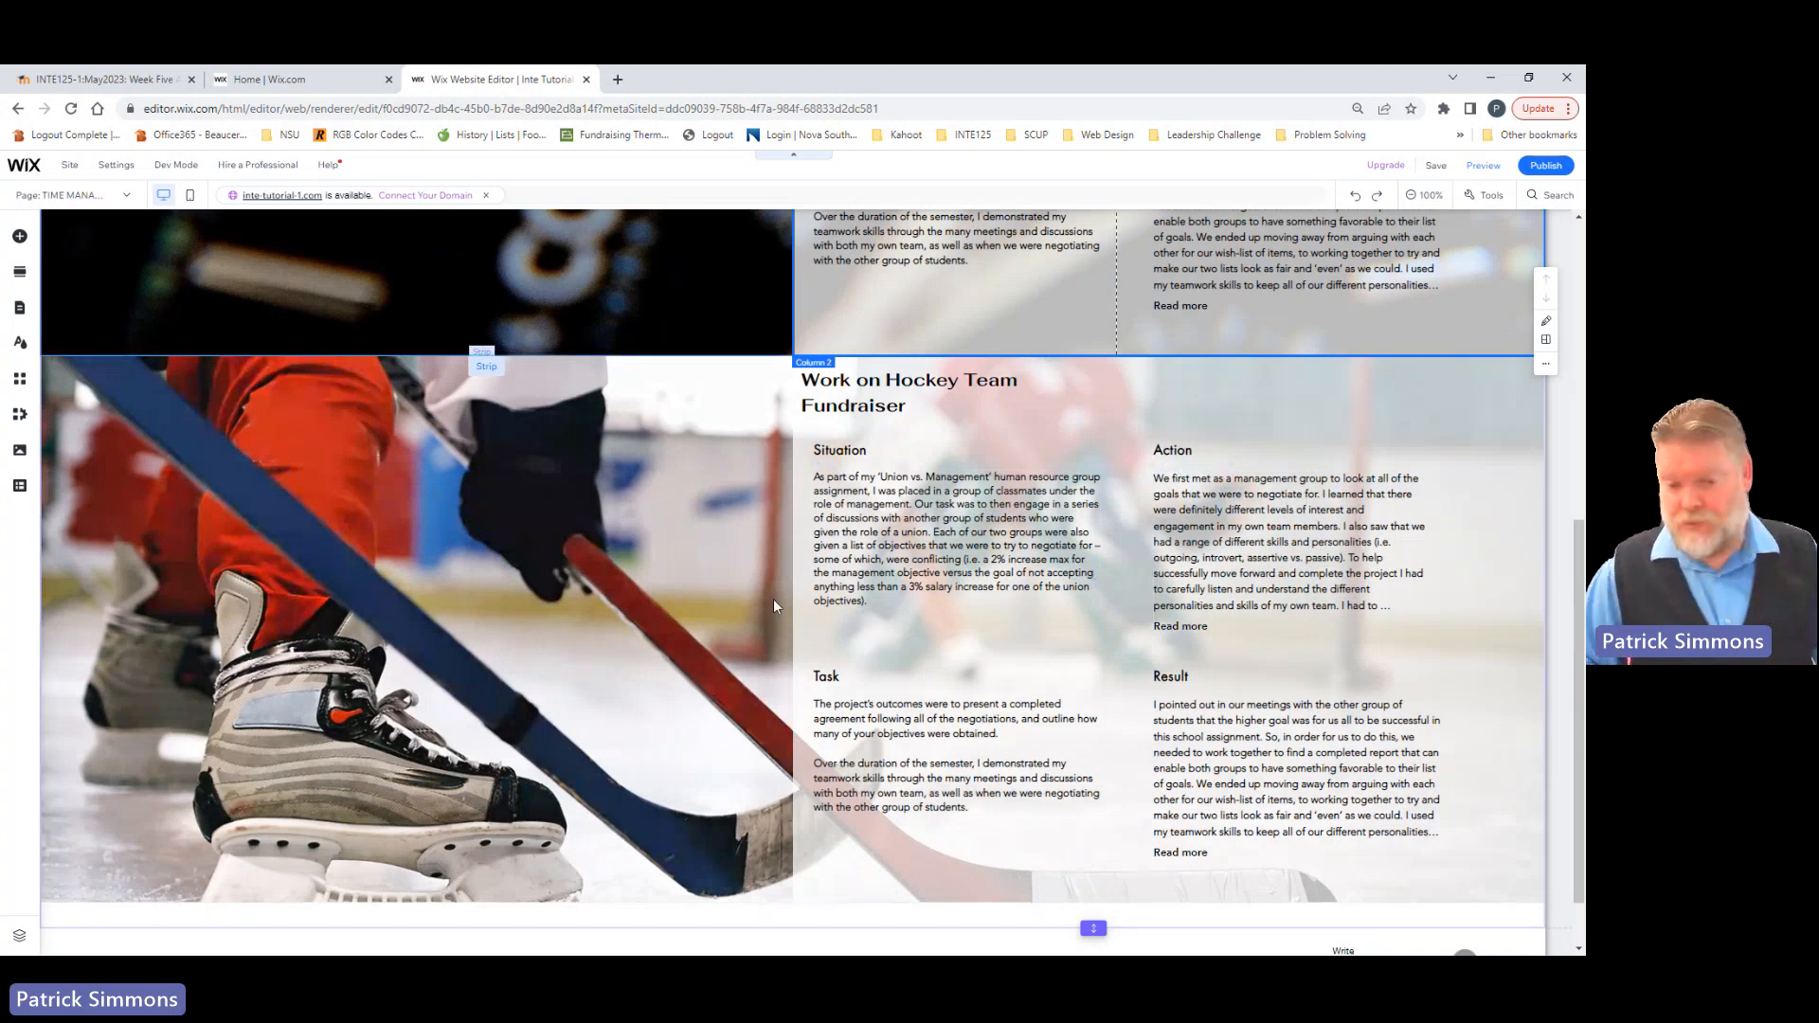
{"action": "left_click", "coordinate": [653, 454]}
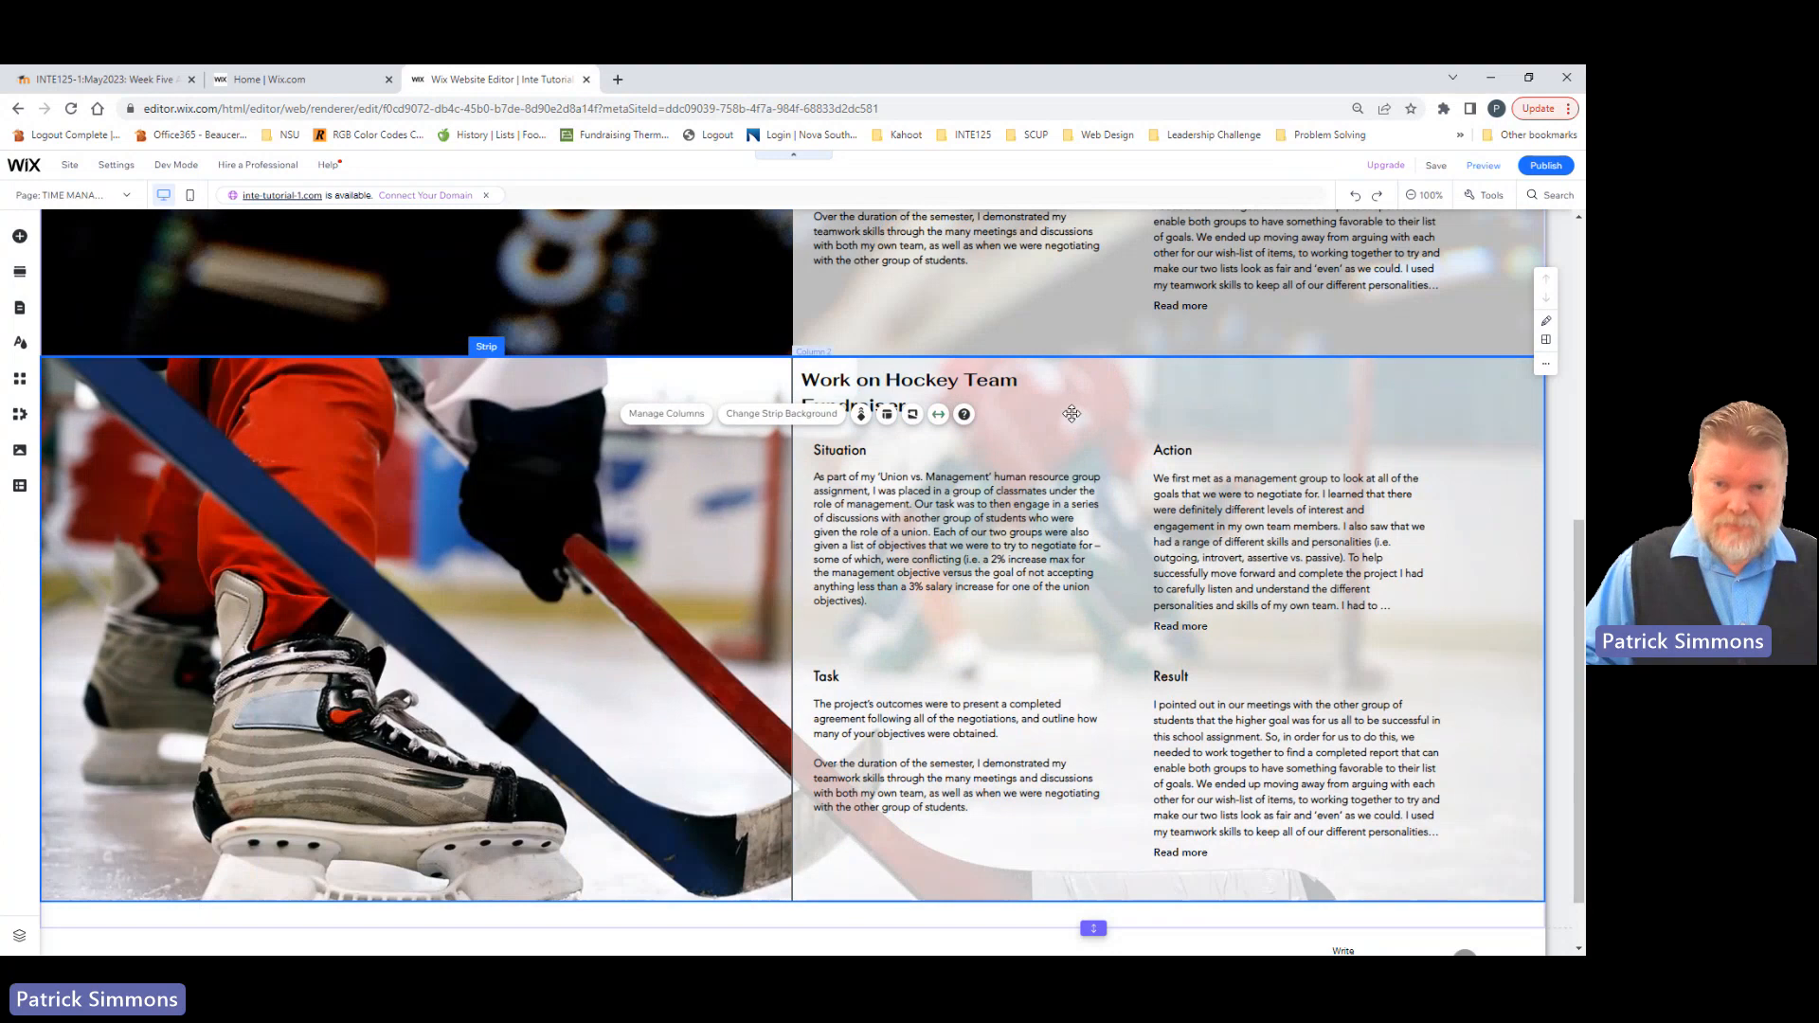
{"action": "right_click", "coordinate": [695, 511]}
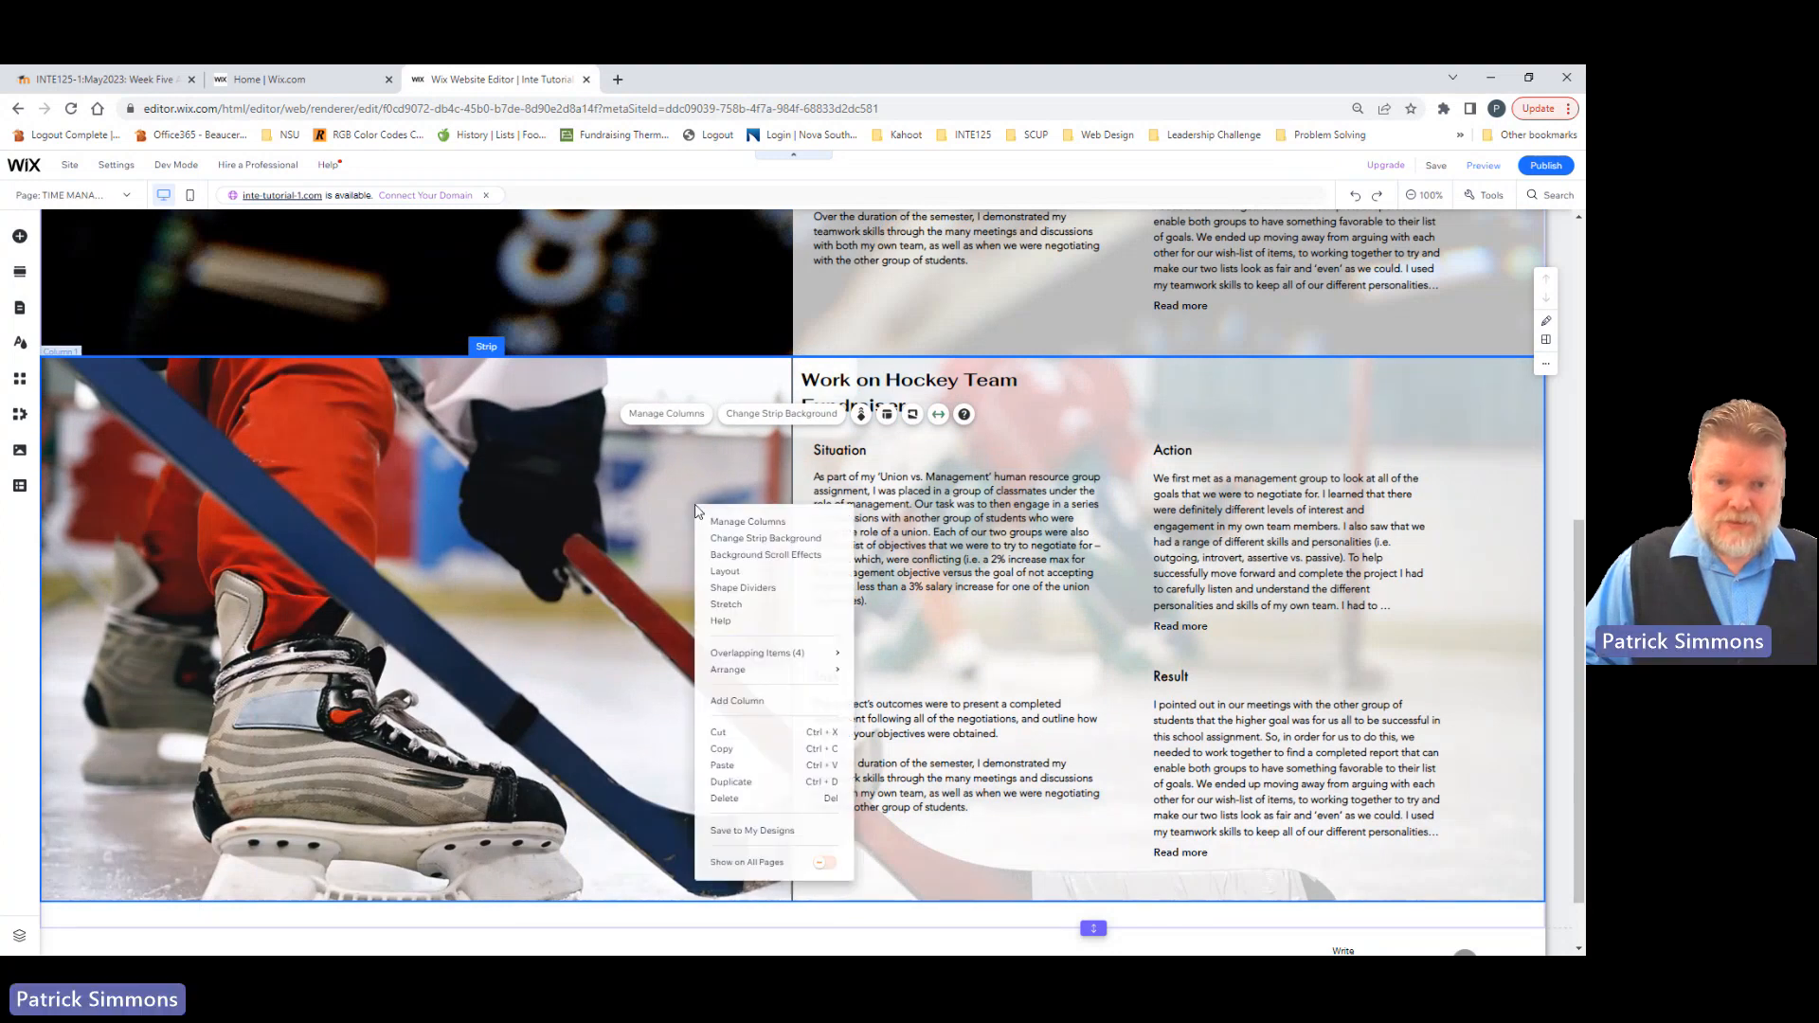
{"action": "left_click", "coordinate": [724, 798]}
{"action": "left_click_drag", "start_coordinate": [1087, 928], "coordinate": [1025, 357]}
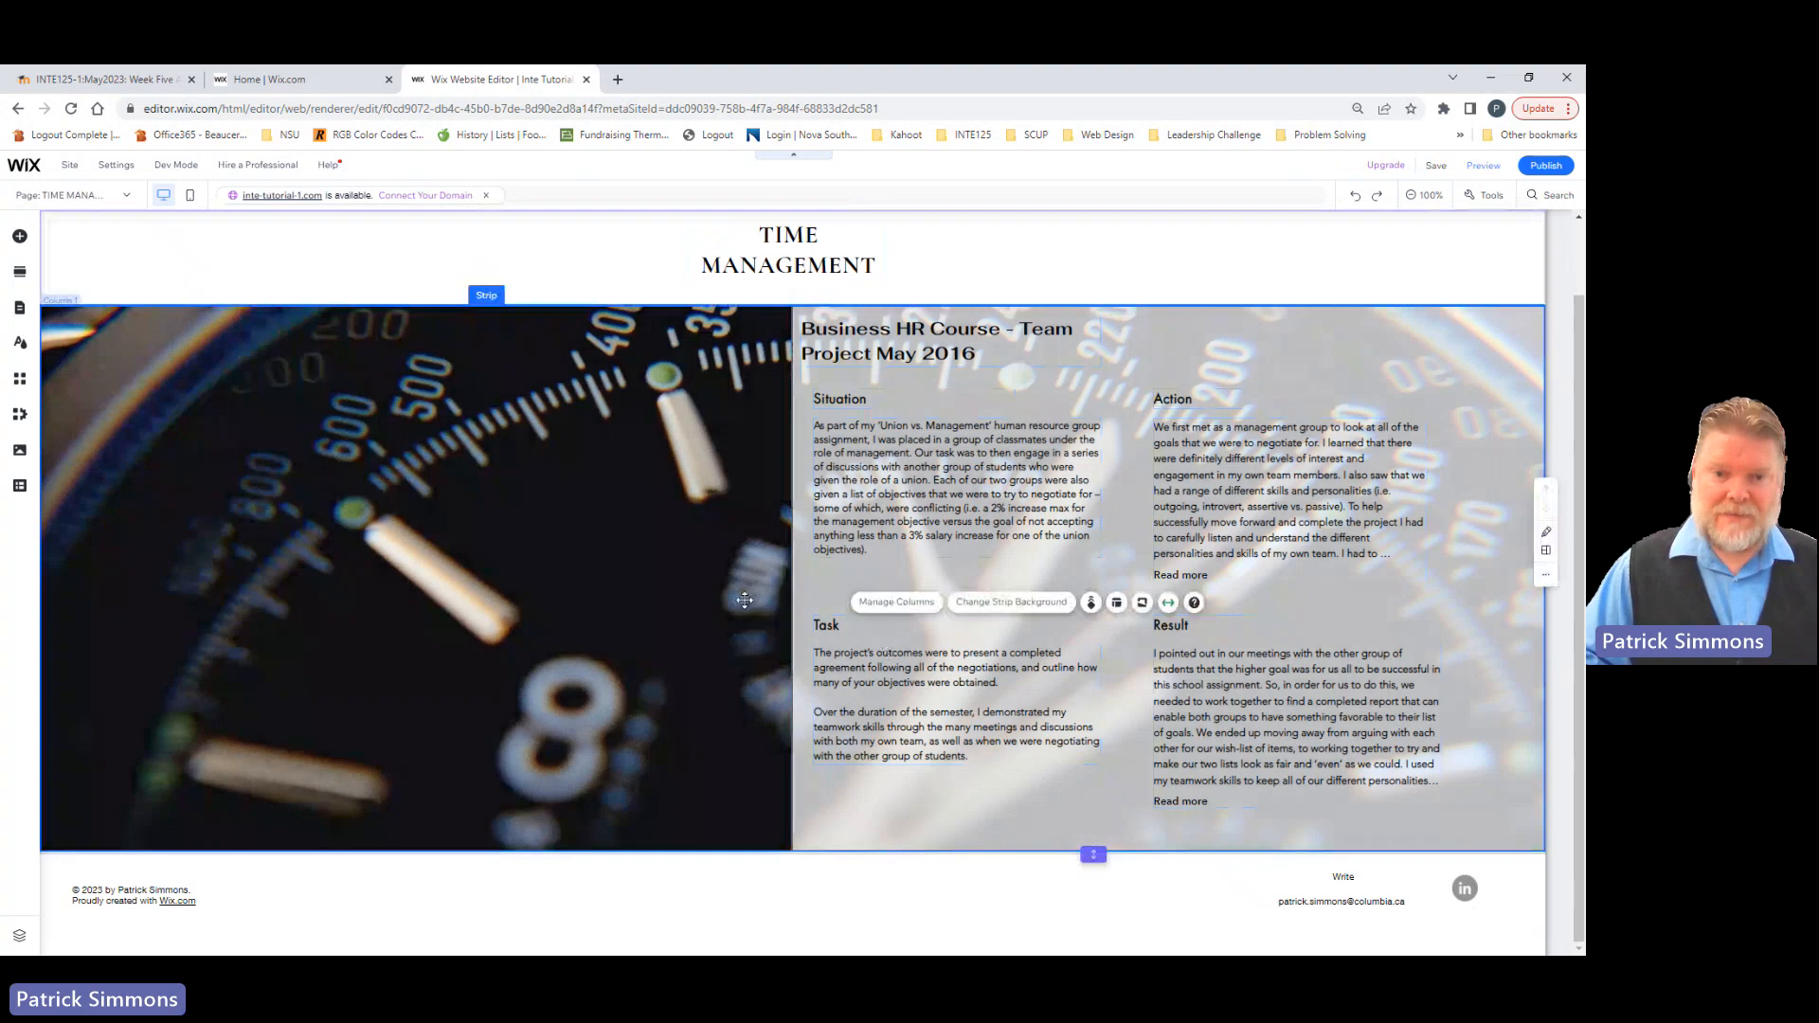
Step: Review the project heading and the Situation, Action, Task and Result texts in the watch-themed strip
{"action": "scroll", "coordinate": [882, 639], "scroll_direction": "up", "scroll_amount": 1}
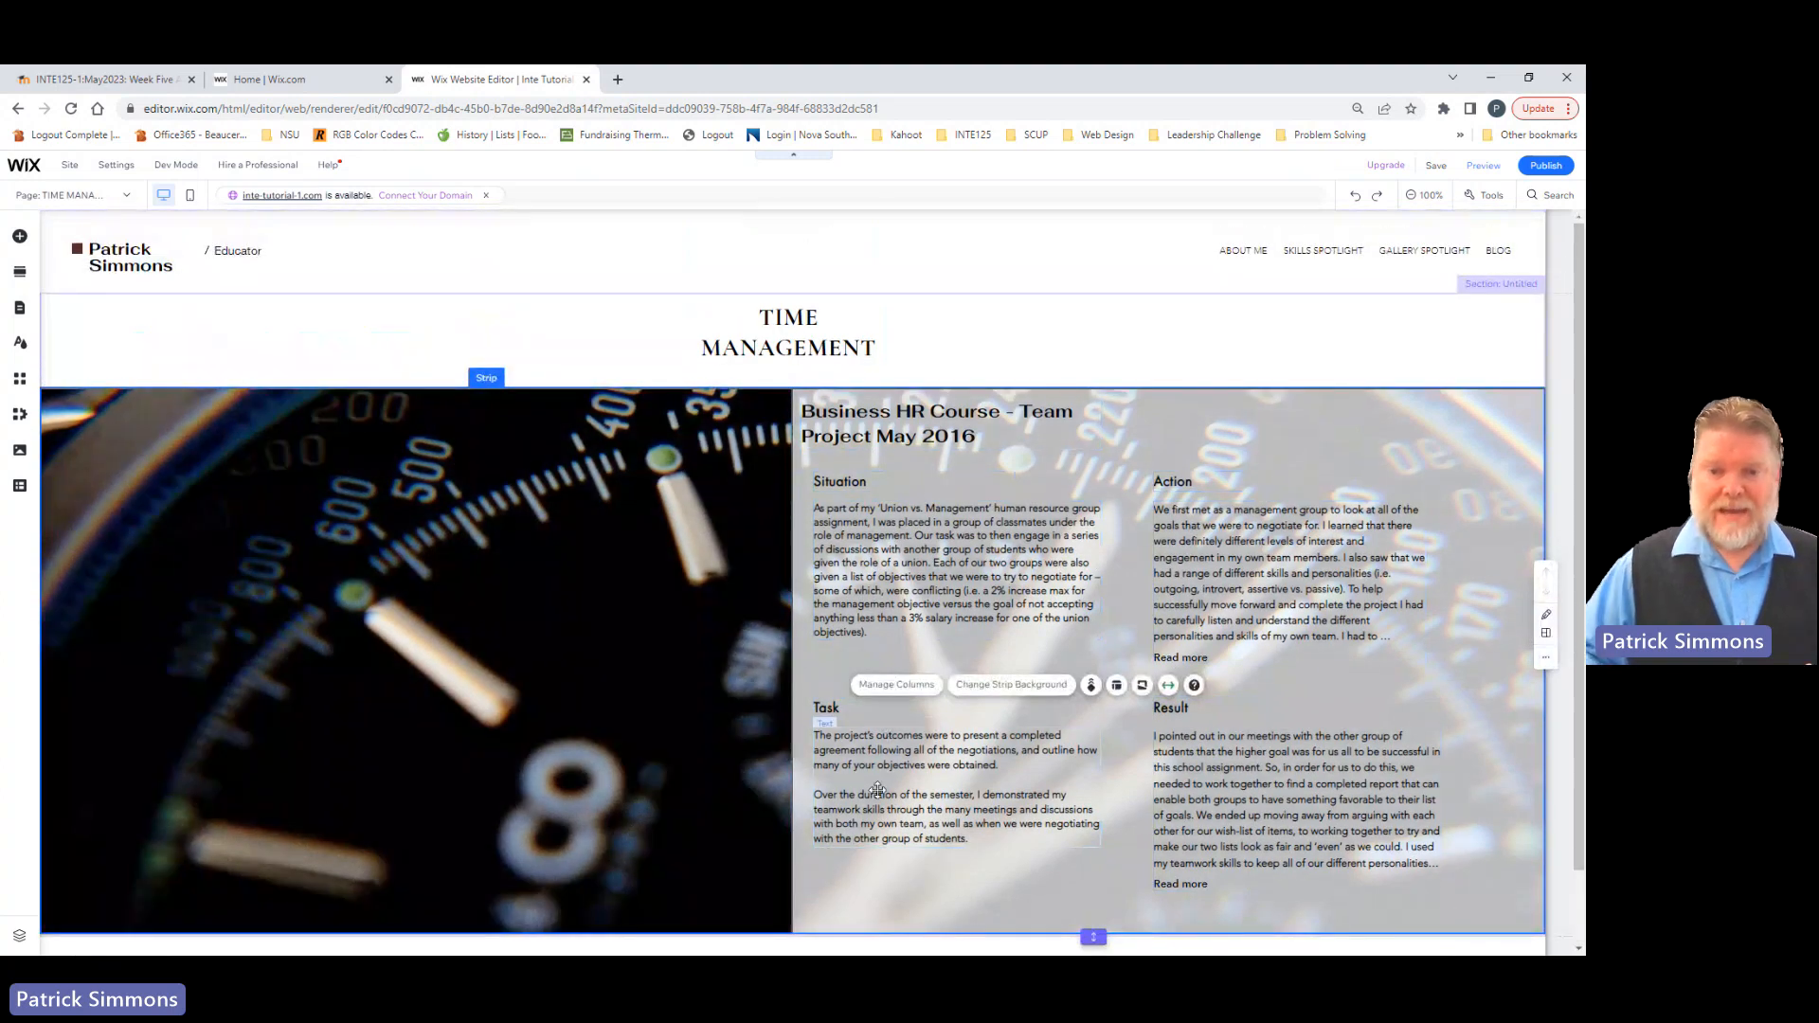
{"action": "left_click", "coordinate": [909, 423]}
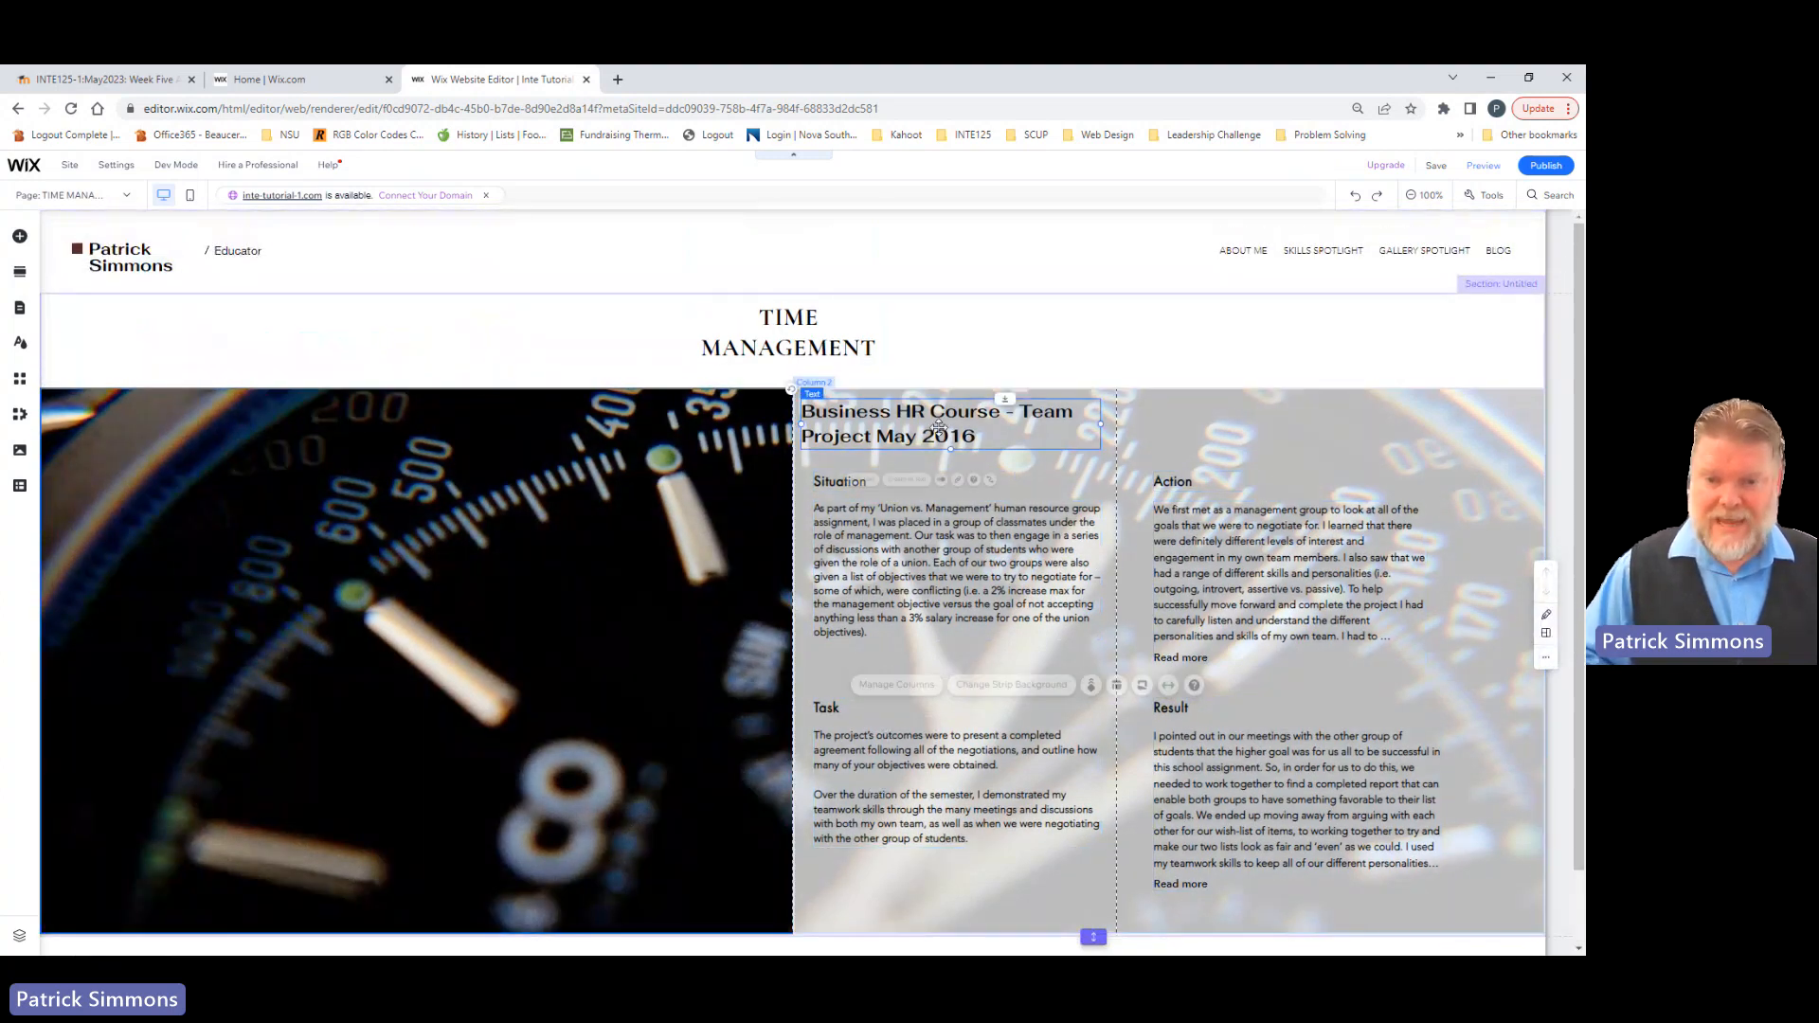
{"action": "left_click", "coordinate": [928, 560]}
{"action": "left_click", "coordinate": [1231, 575]}
{"action": "left_click", "coordinate": [966, 788]}
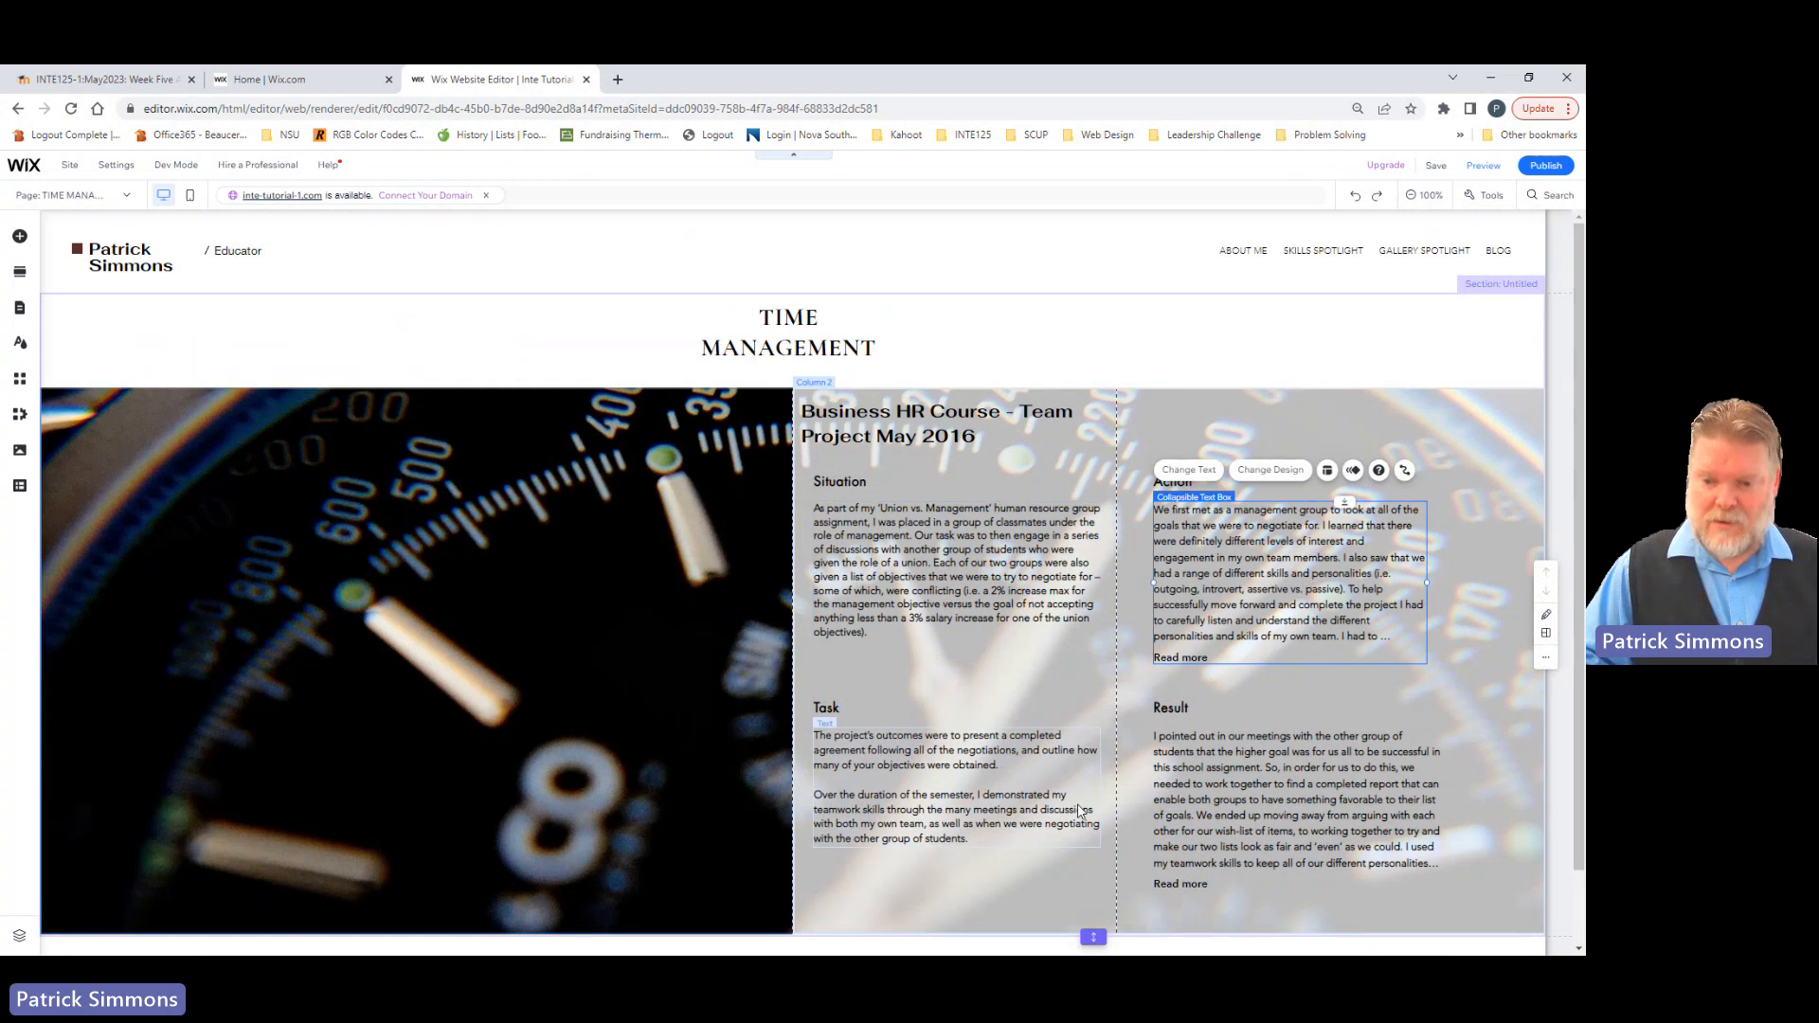
{"action": "left_click", "coordinate": [1224, 845]}
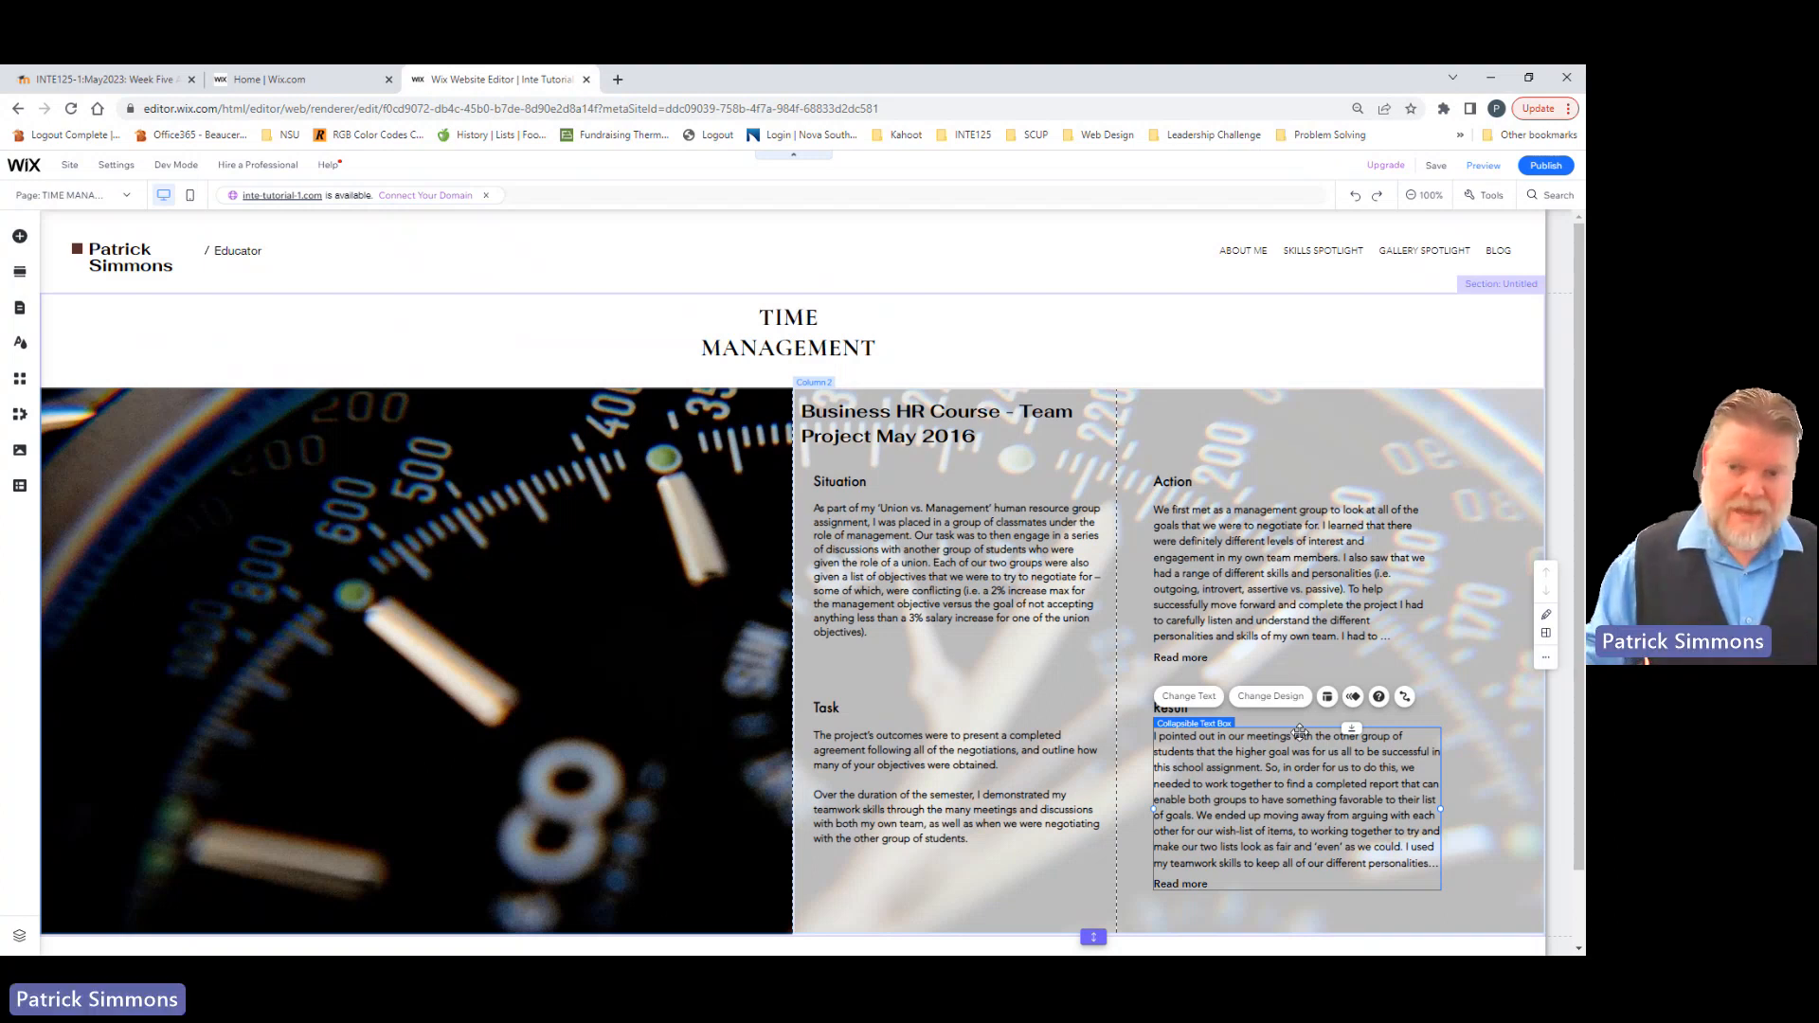
{"action": "scroll", "coordinate": [1288, 786], "scroll_direction": "down", "scroll_amount": 1}
{"action": "scroll", "coordinate": [1282, 836], "scroll_direction": "up", "scroll_amount": 1}
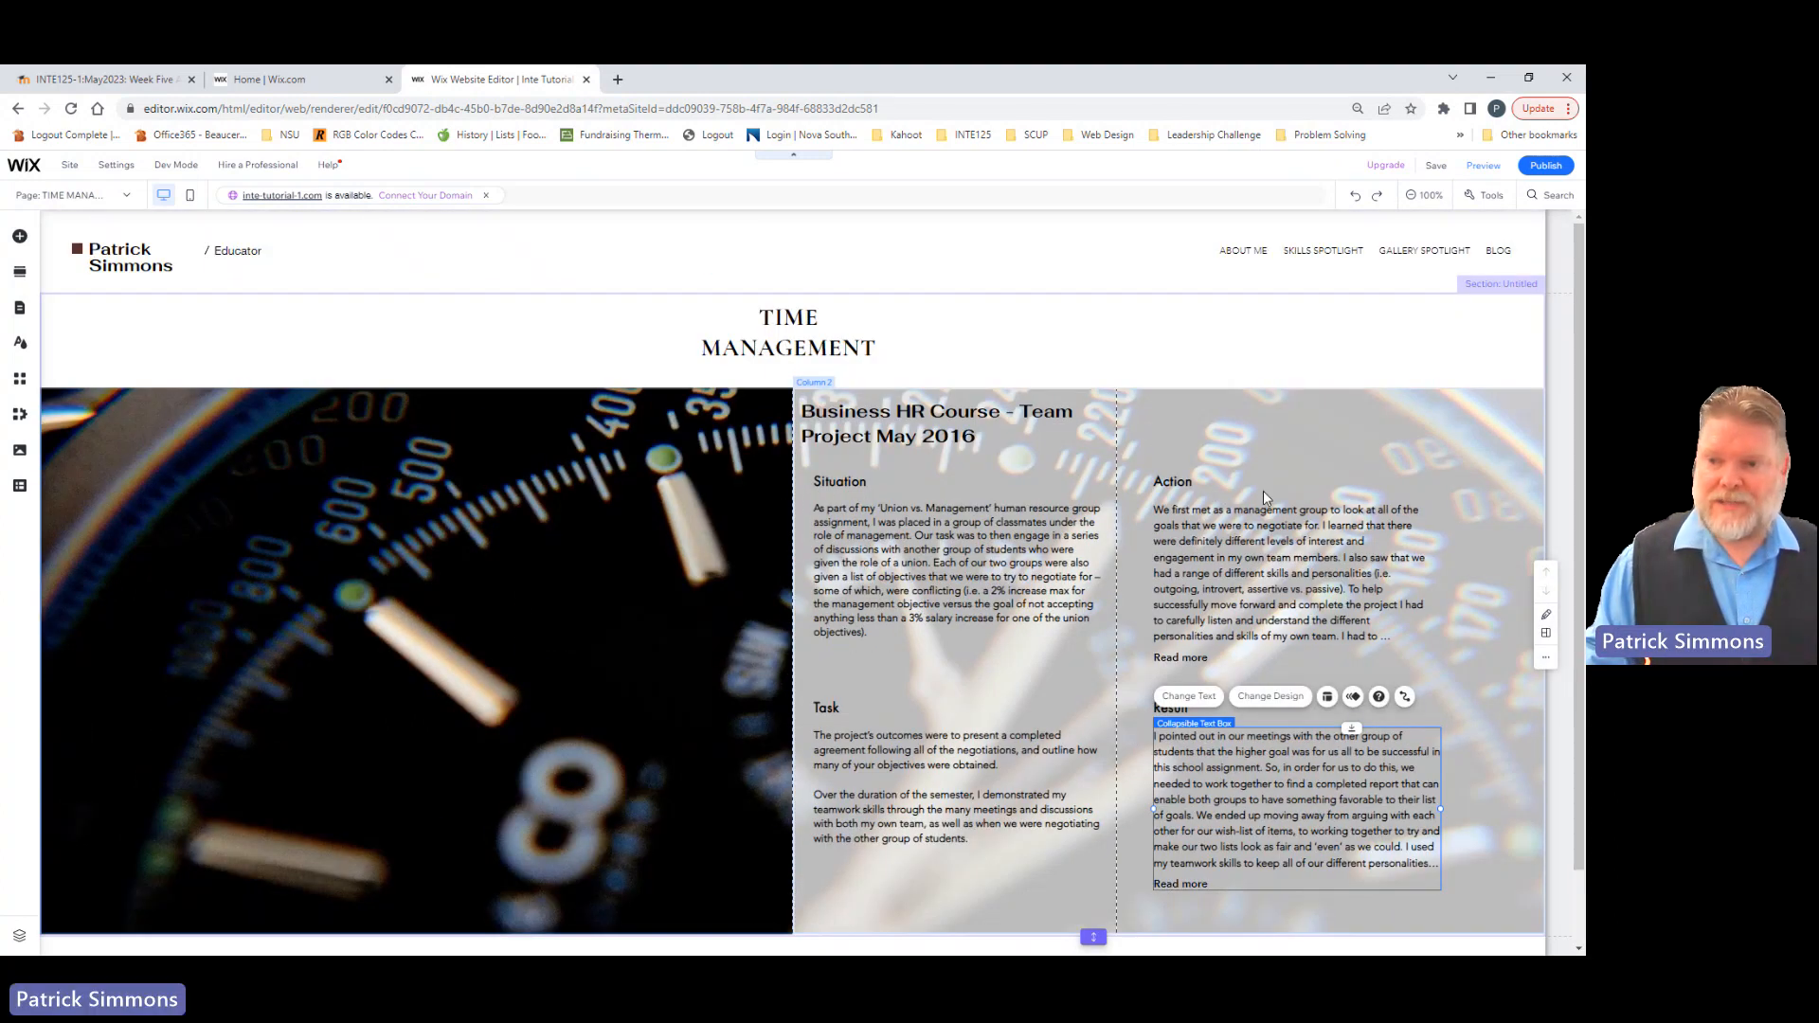
Step: Add a blank section above the section holding the TIME MANAGEMENT title
{"action": "right_click", "coordinate": [1013, 350]}
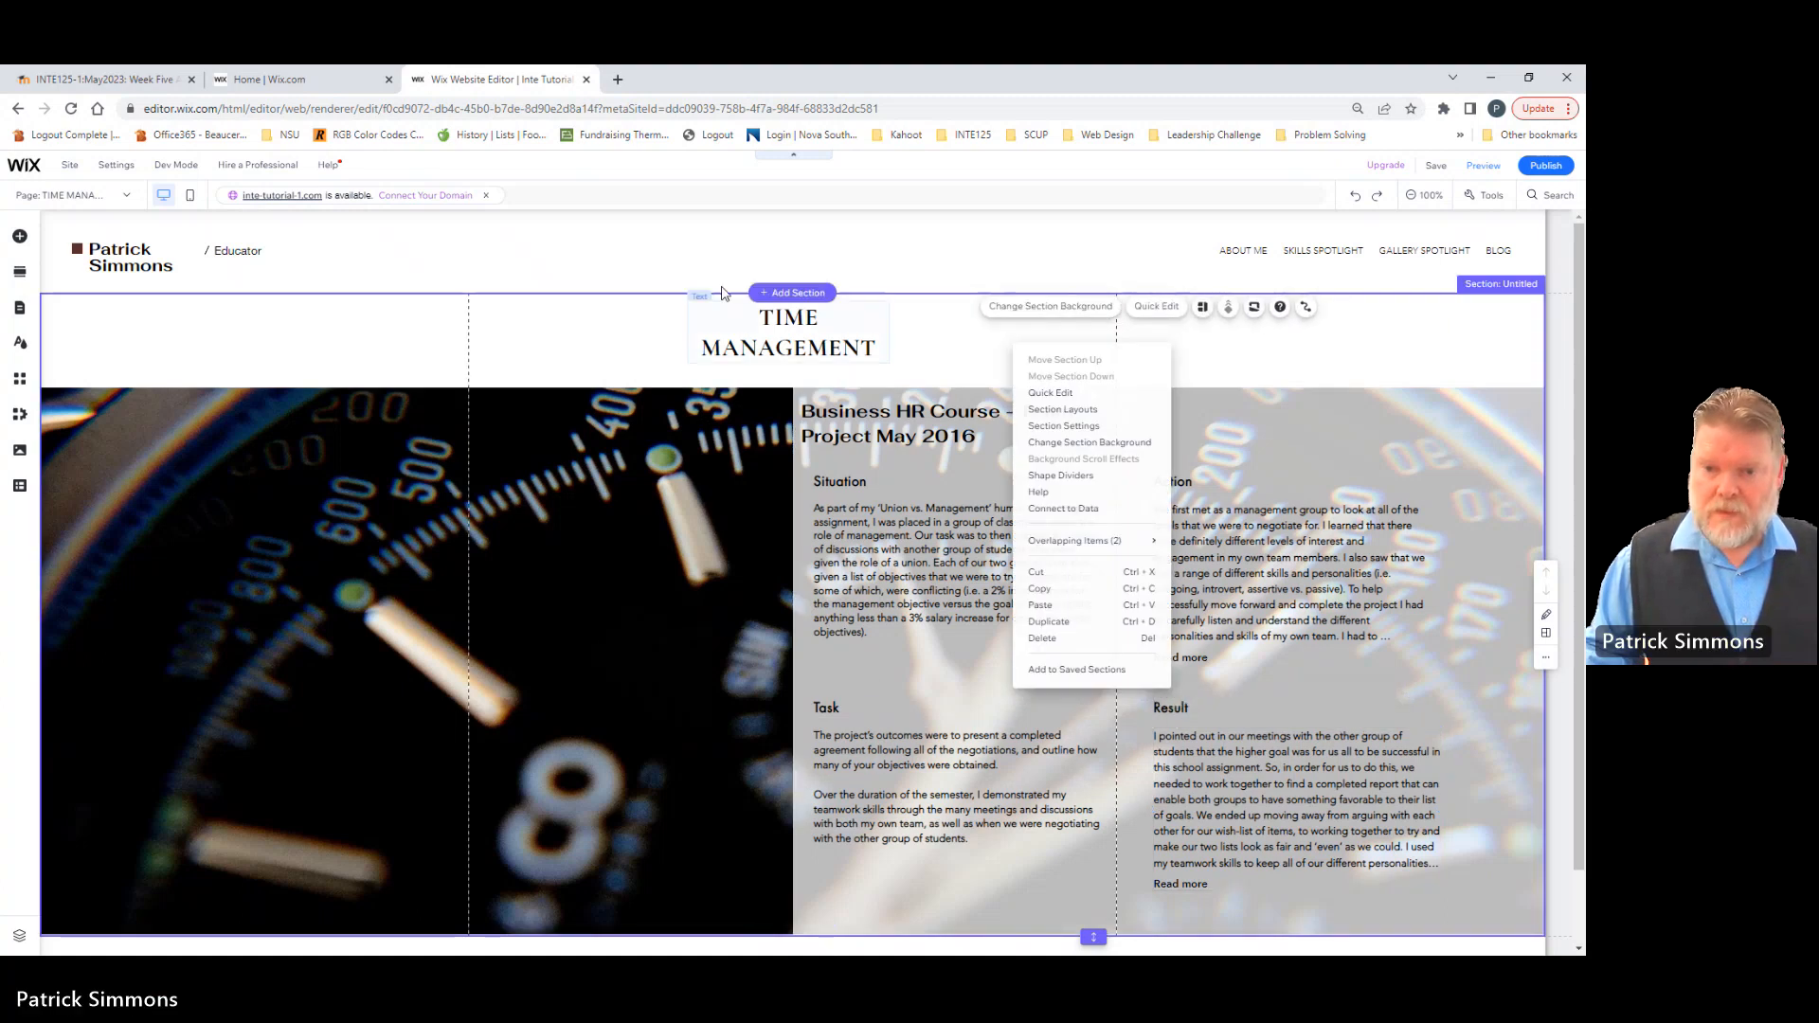
{"action": "left_click", "coordinate": [637, 352]}
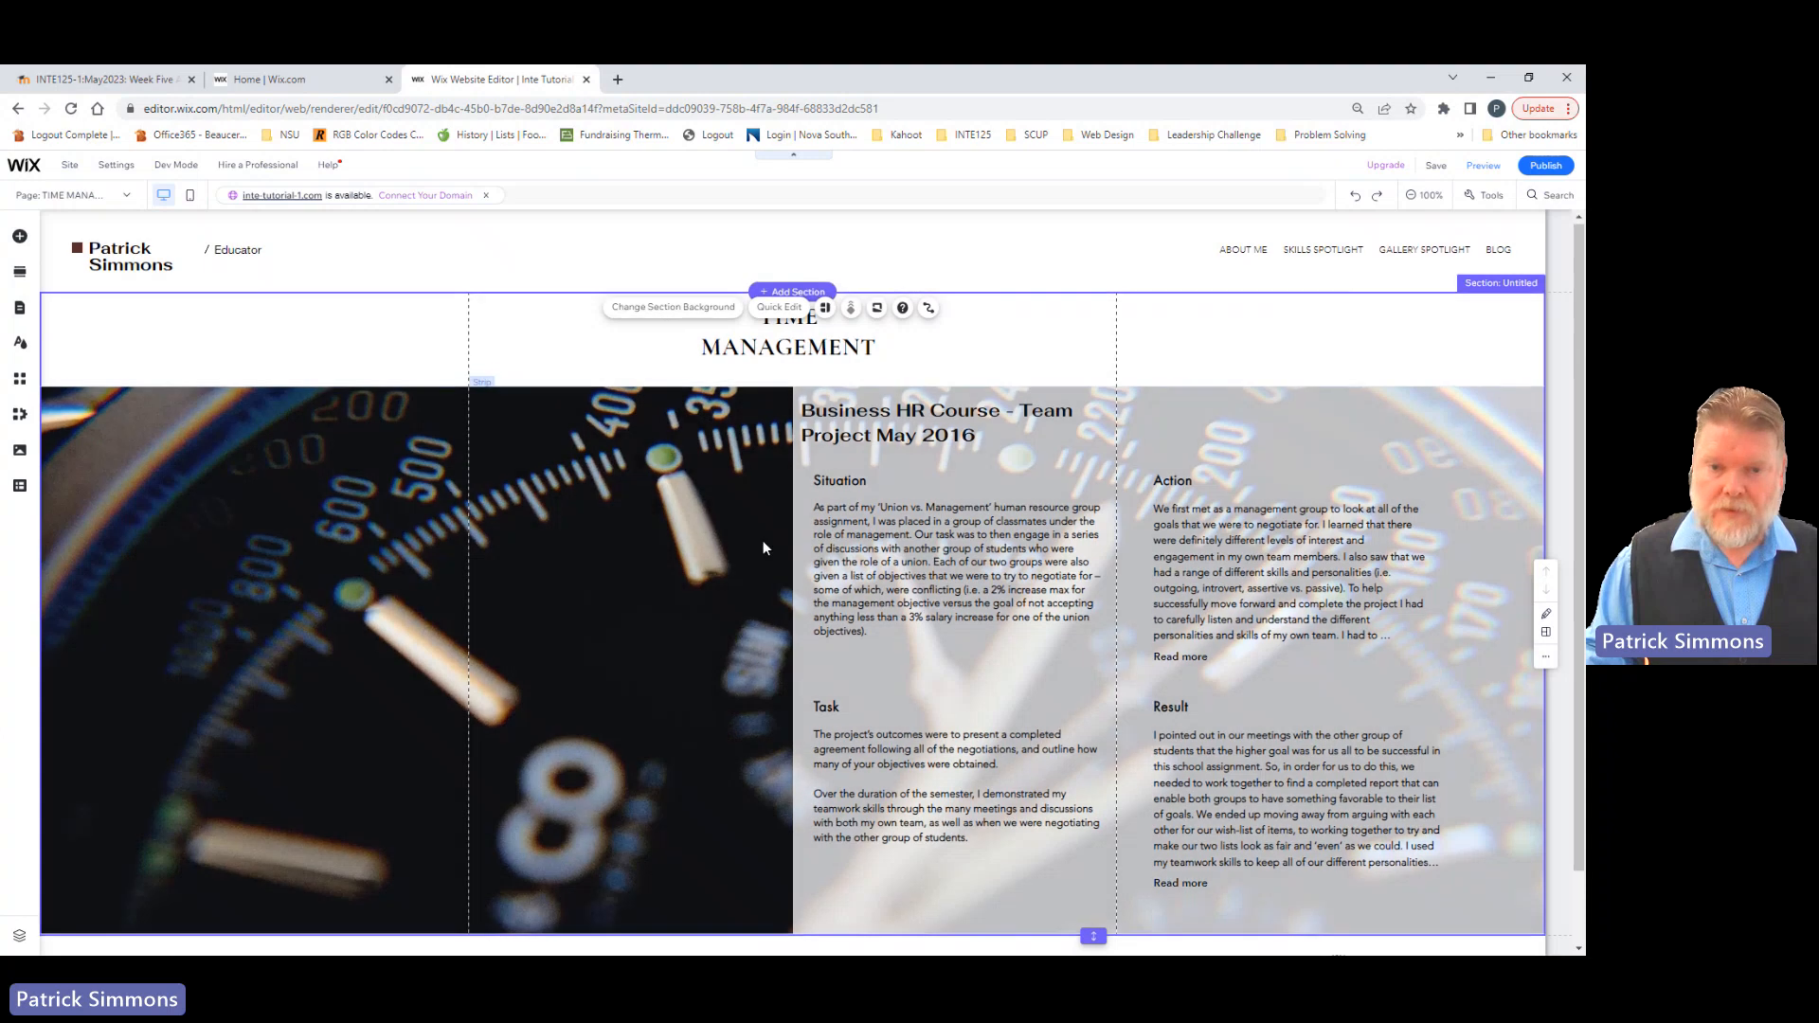
{"action": "scroll", "coordinate": [764, 540], "scroll_direction": "down", "scroll_amount": 1}
{"action": "scroll", "coordinate": [763, 538], "scroll_direction": "up", "scroll_amount": 1}
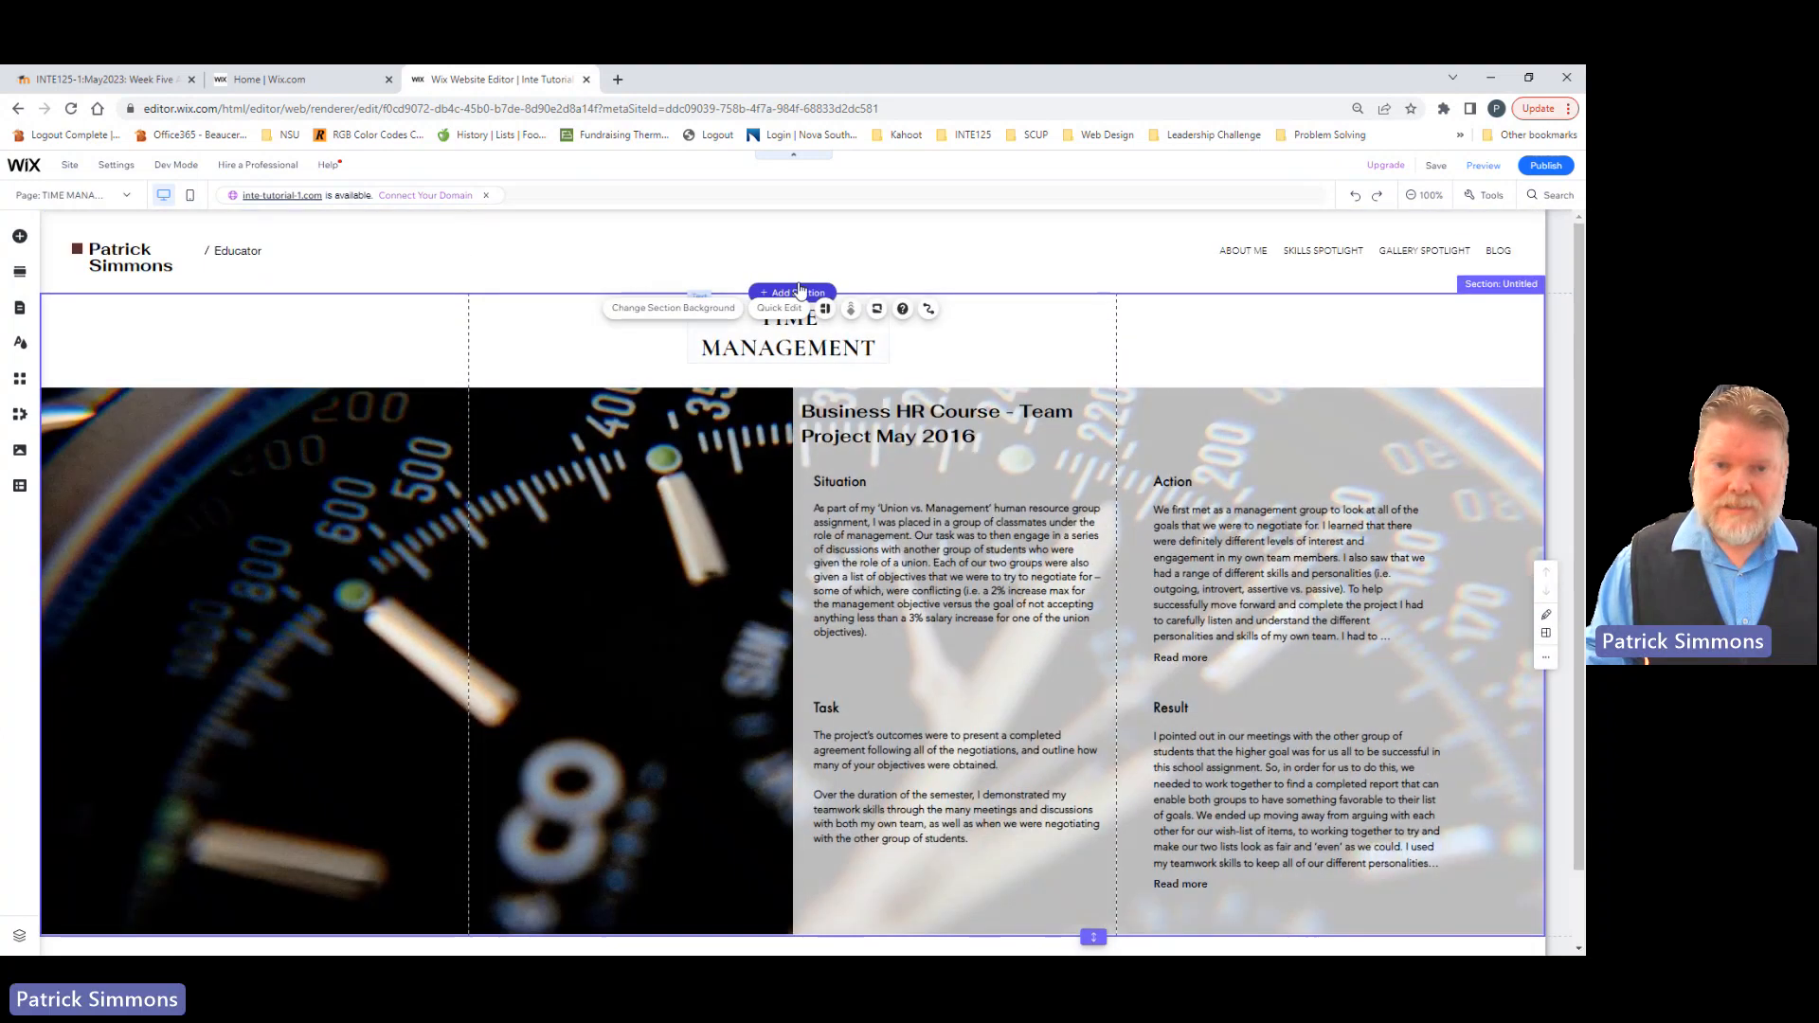
{"action": "left_click", "coordinate": [772, 298]}
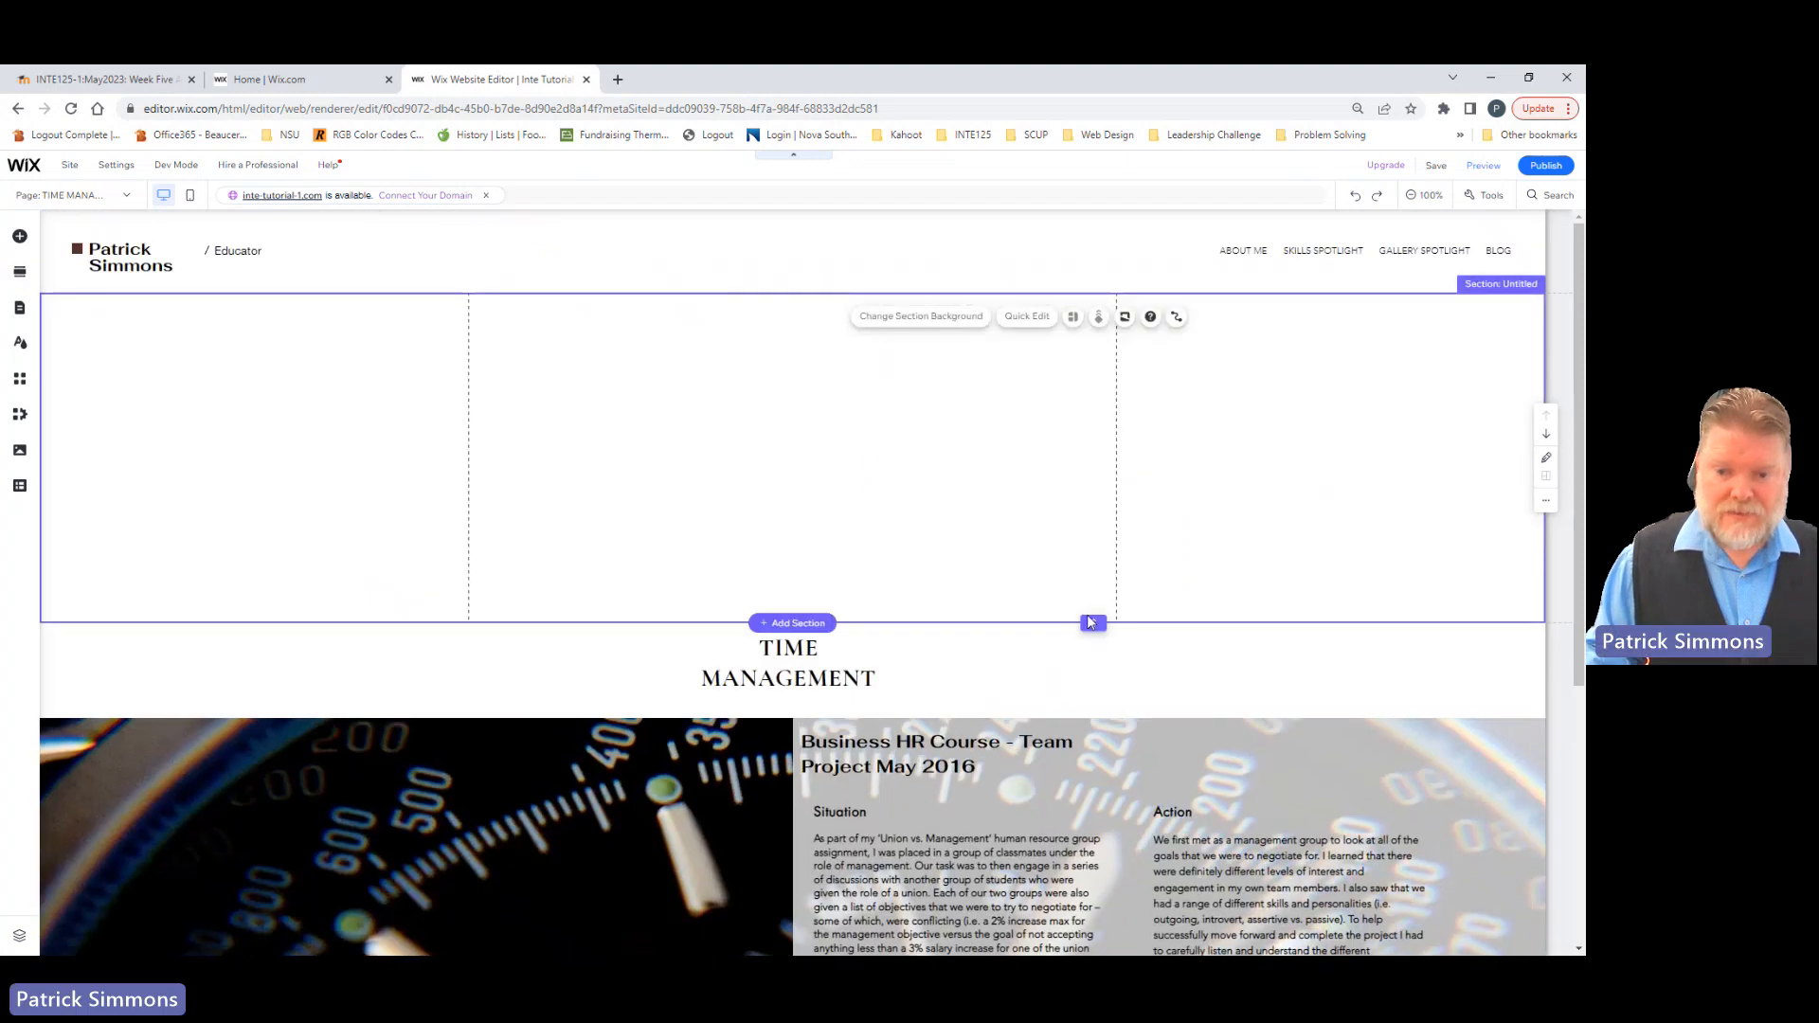
Step: Search Wix's free images for "clock" and place the alarm clock picture in the left column of the new blank section
{"action": "left_click", "coordinate": [19, 235]}
{"action": "left_click", "coordinate": [79, 293]}
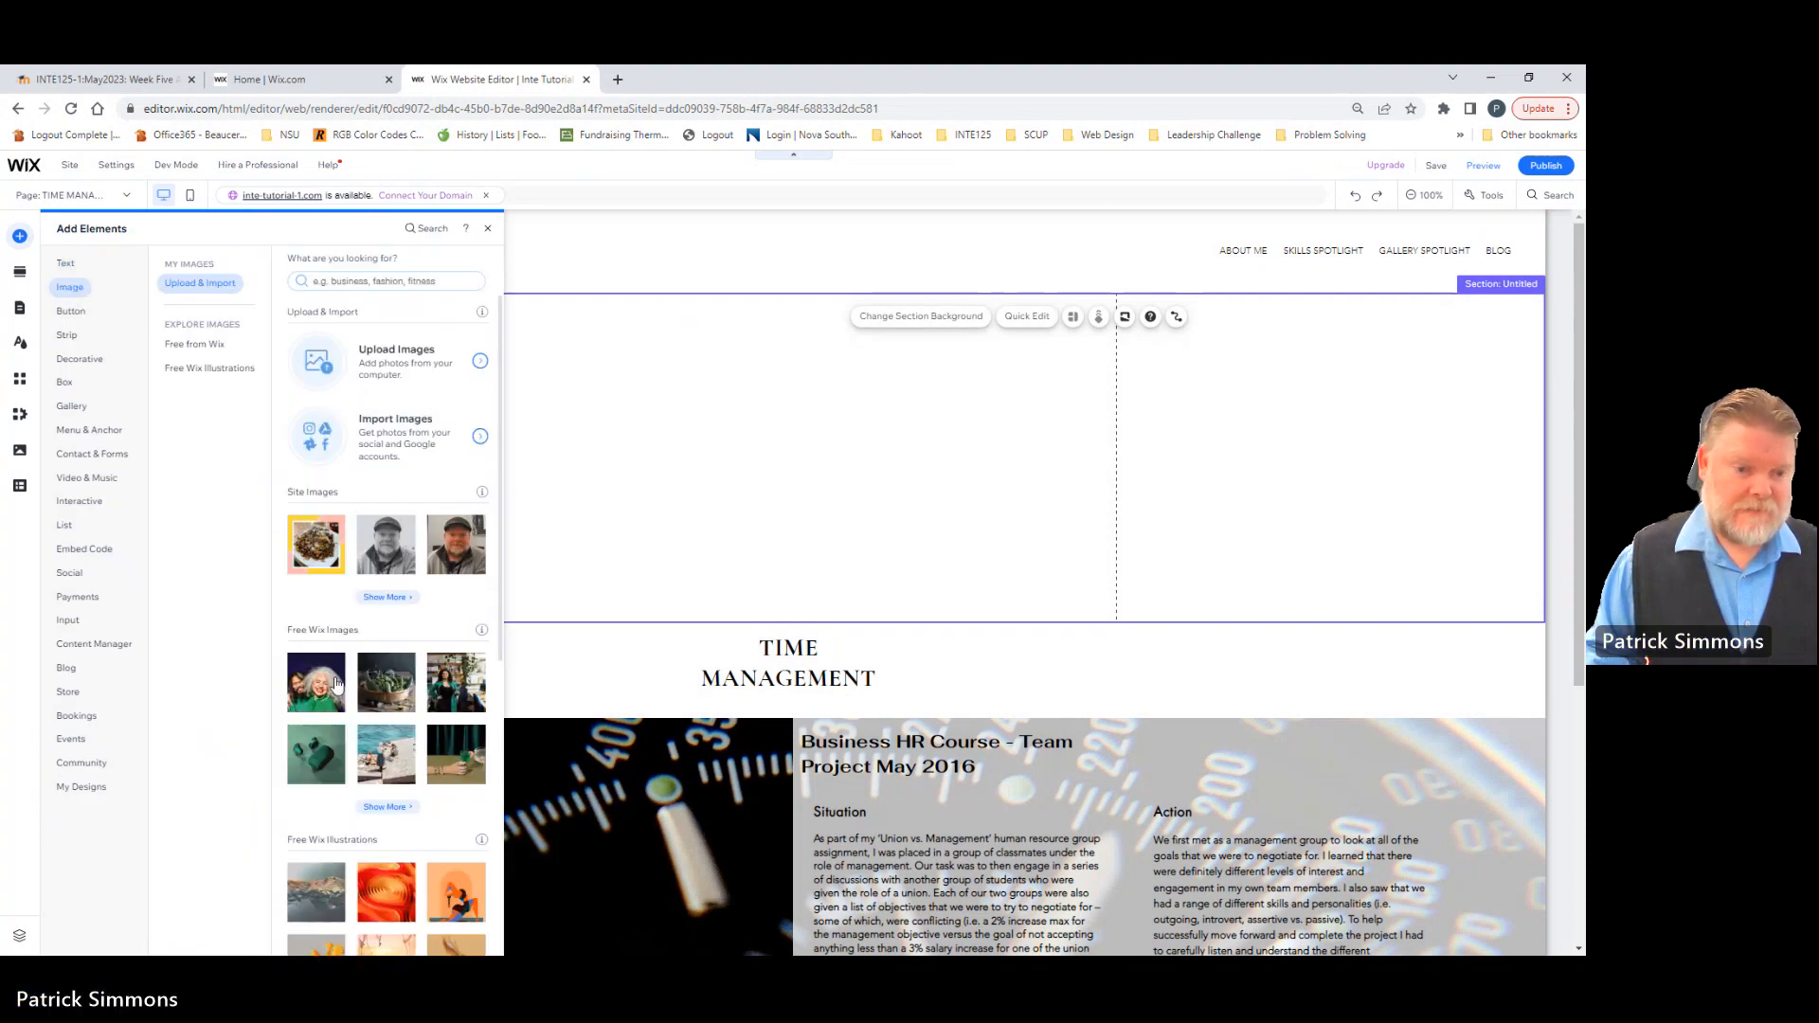
{"action": "left_click", "coordinate": [212, 343]}
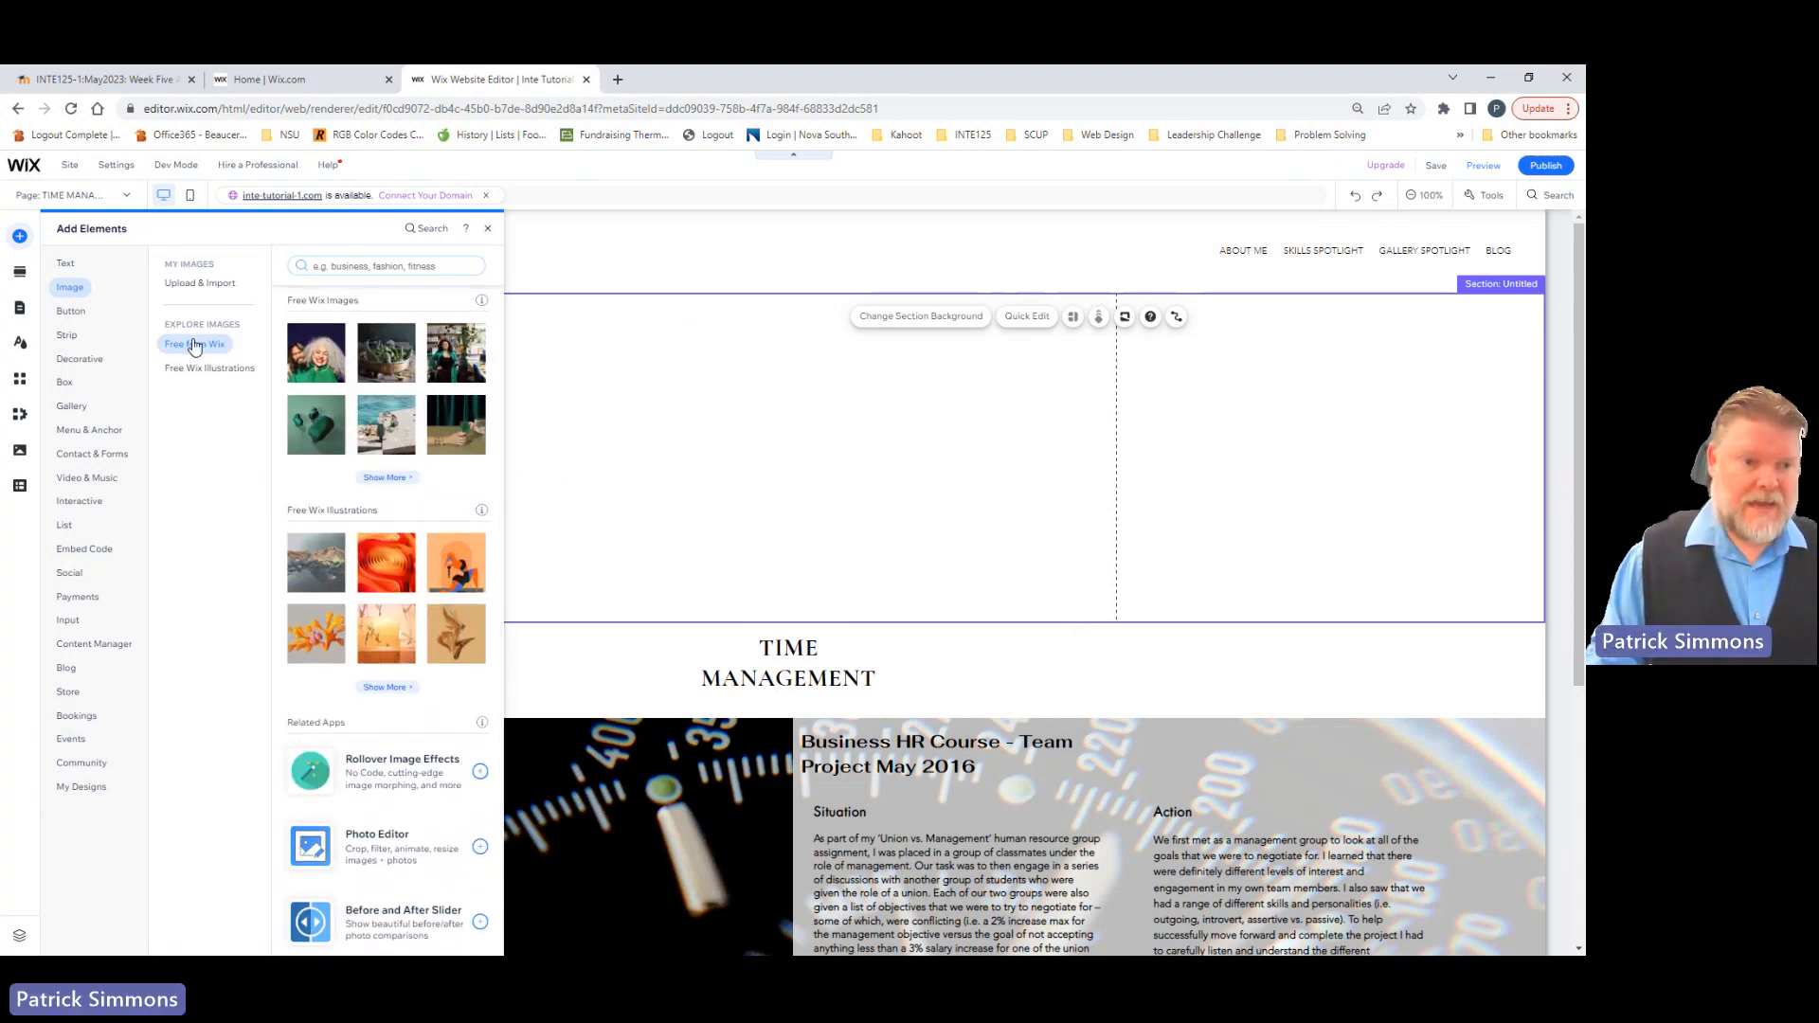
{"action": "left_click", "coordinate": [350, 269]}
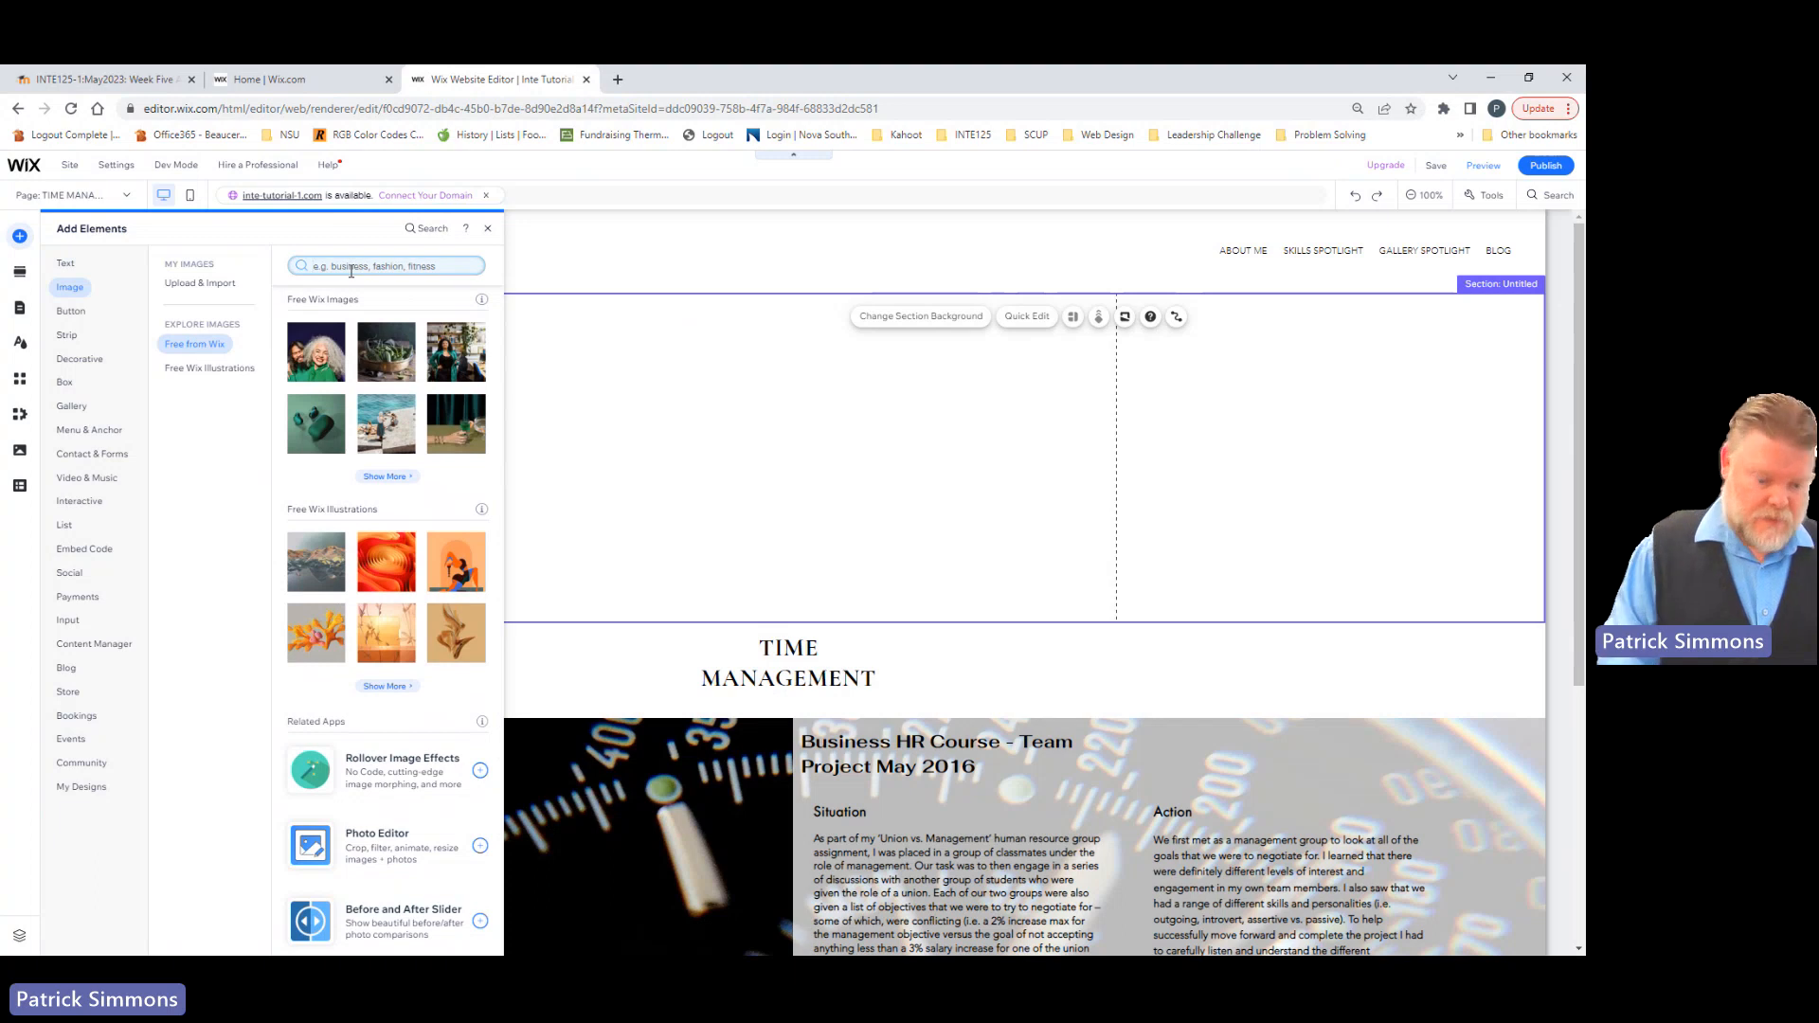
{"action": "type", "text": "d"}
{"action": "type", "text": "lock"}
{"action": "key", "text": "Return"}
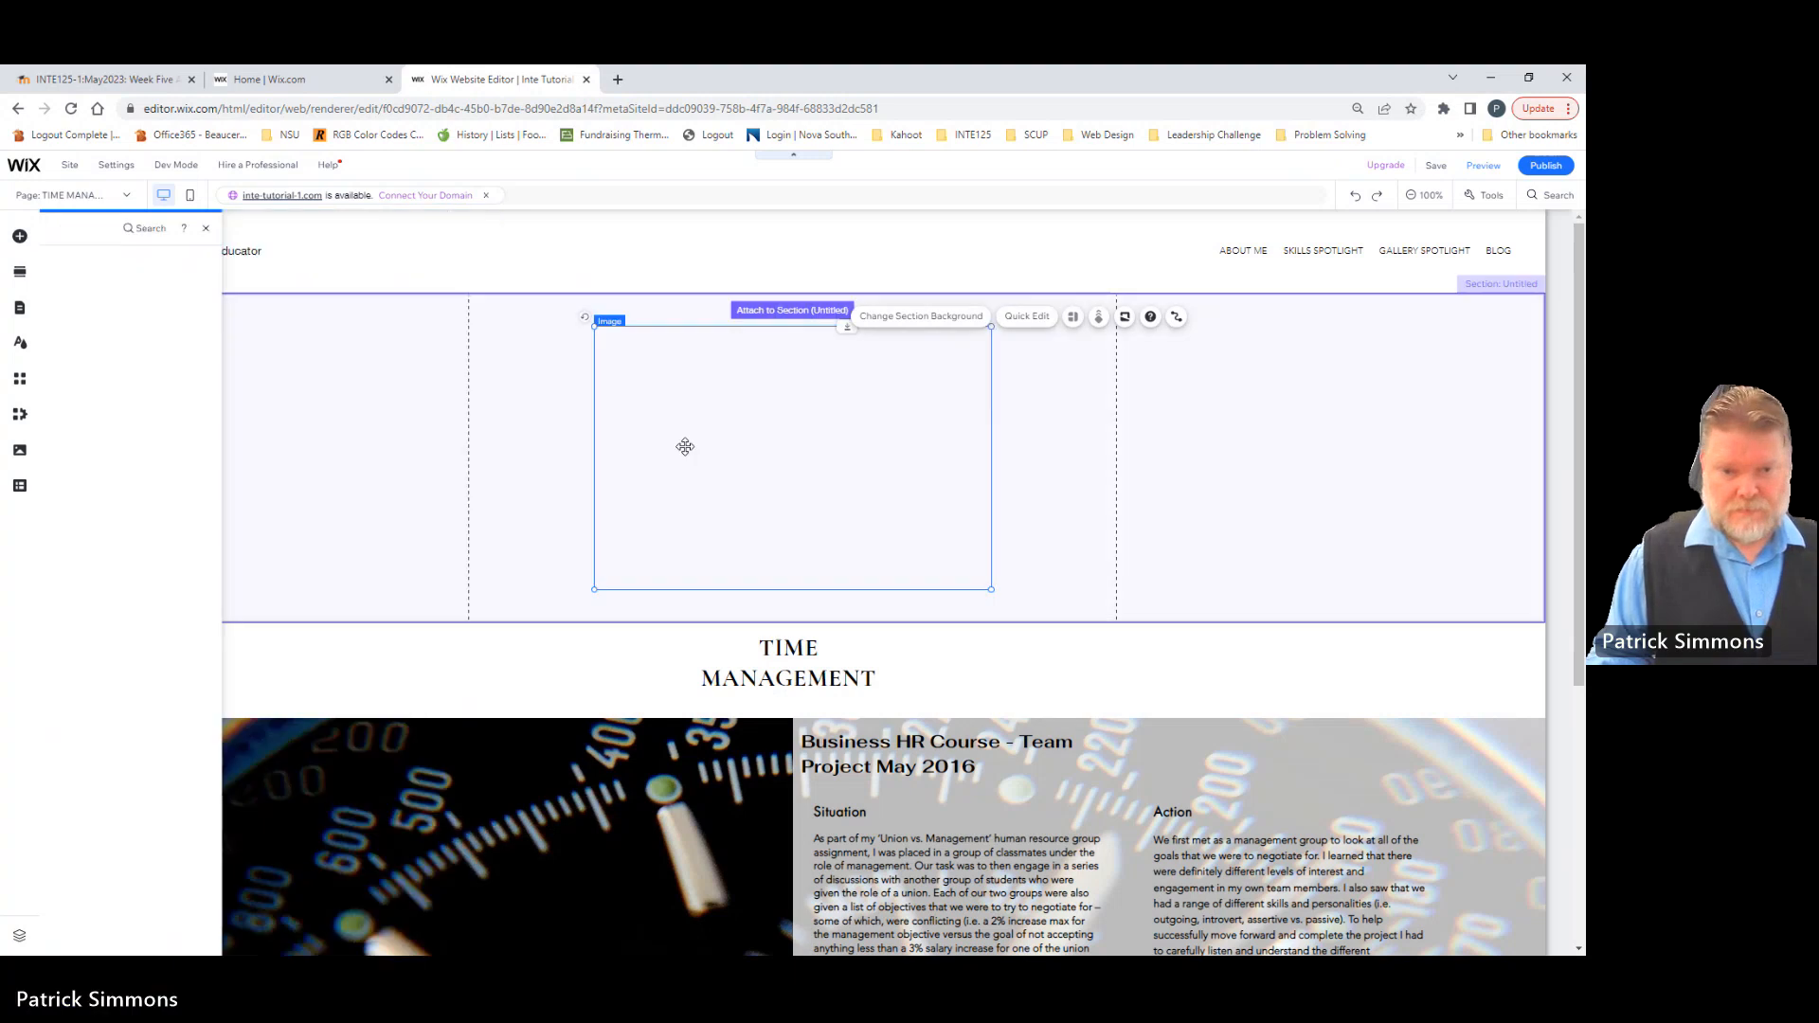
{"action": "left_click_drag", "start_coordinate": [746, 466], "coordinate": [212, 471]}
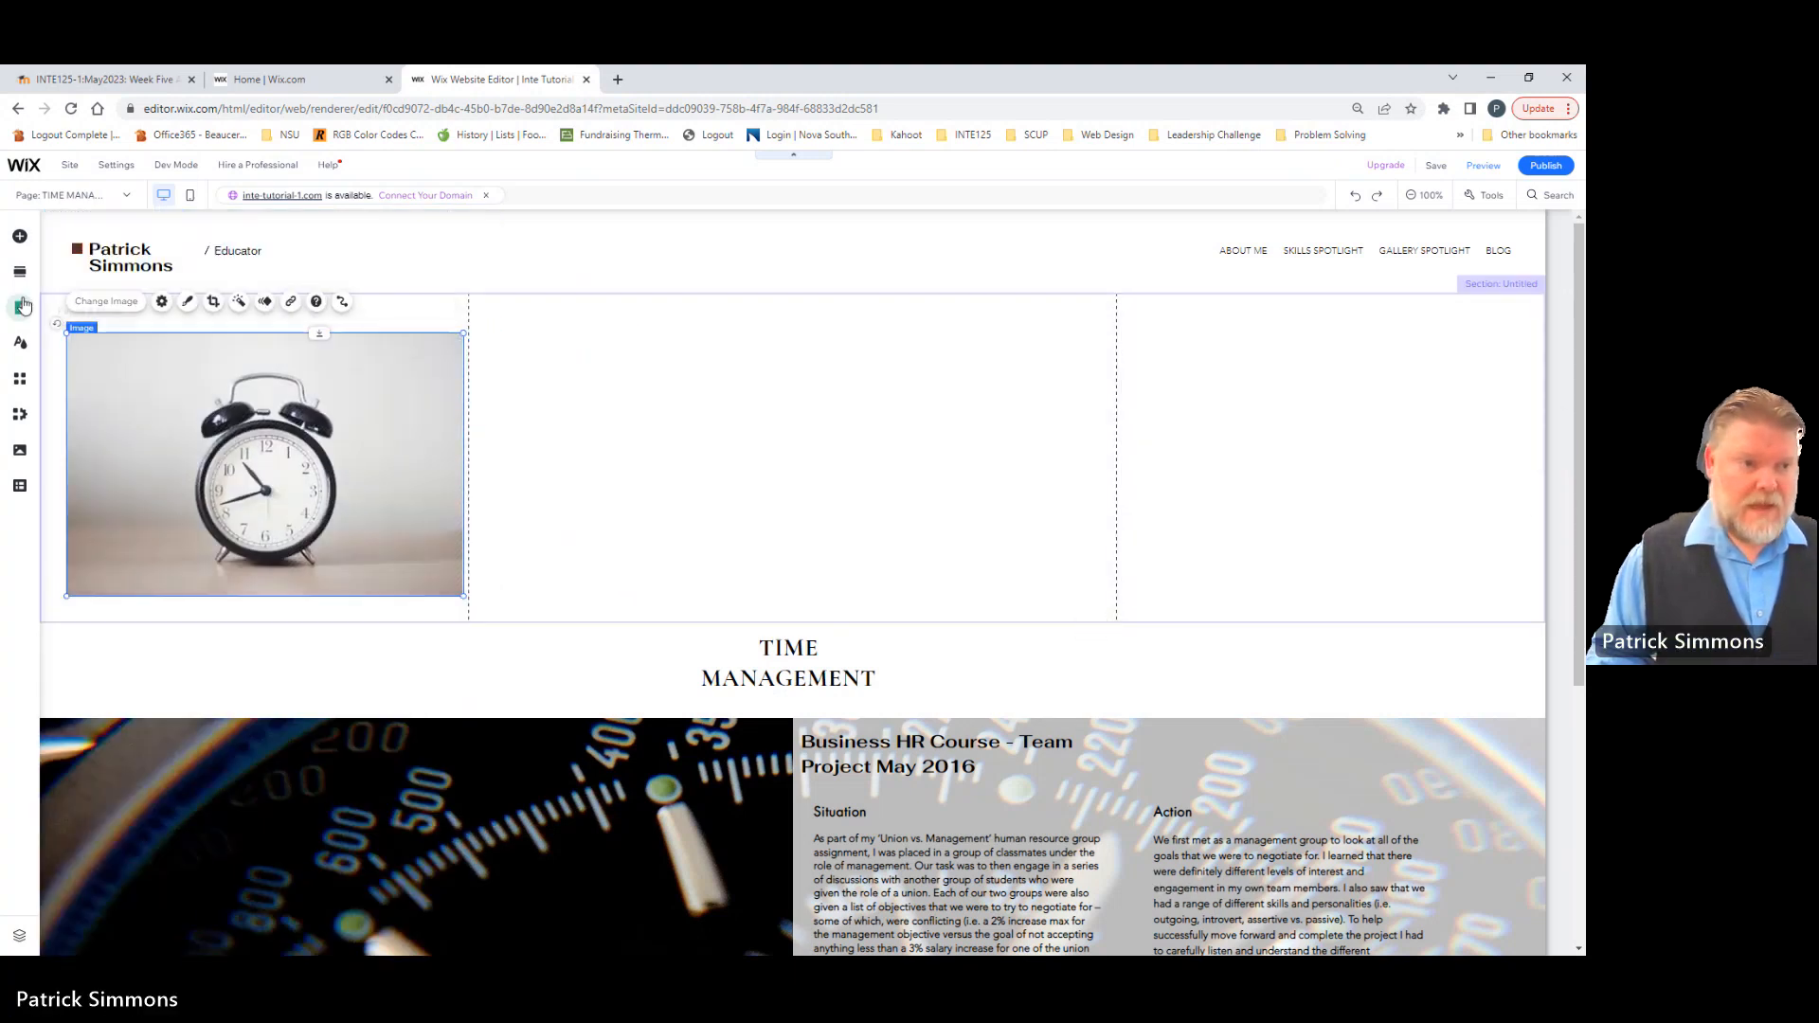
Step: Add an Avenir Light paragraph beside the clock image and enlarge its text box to fill the section's middle column
{"action": "left_click", "coordinate": [19, 236]}
{"action": "left_click", "coordinate": [58, 263]}
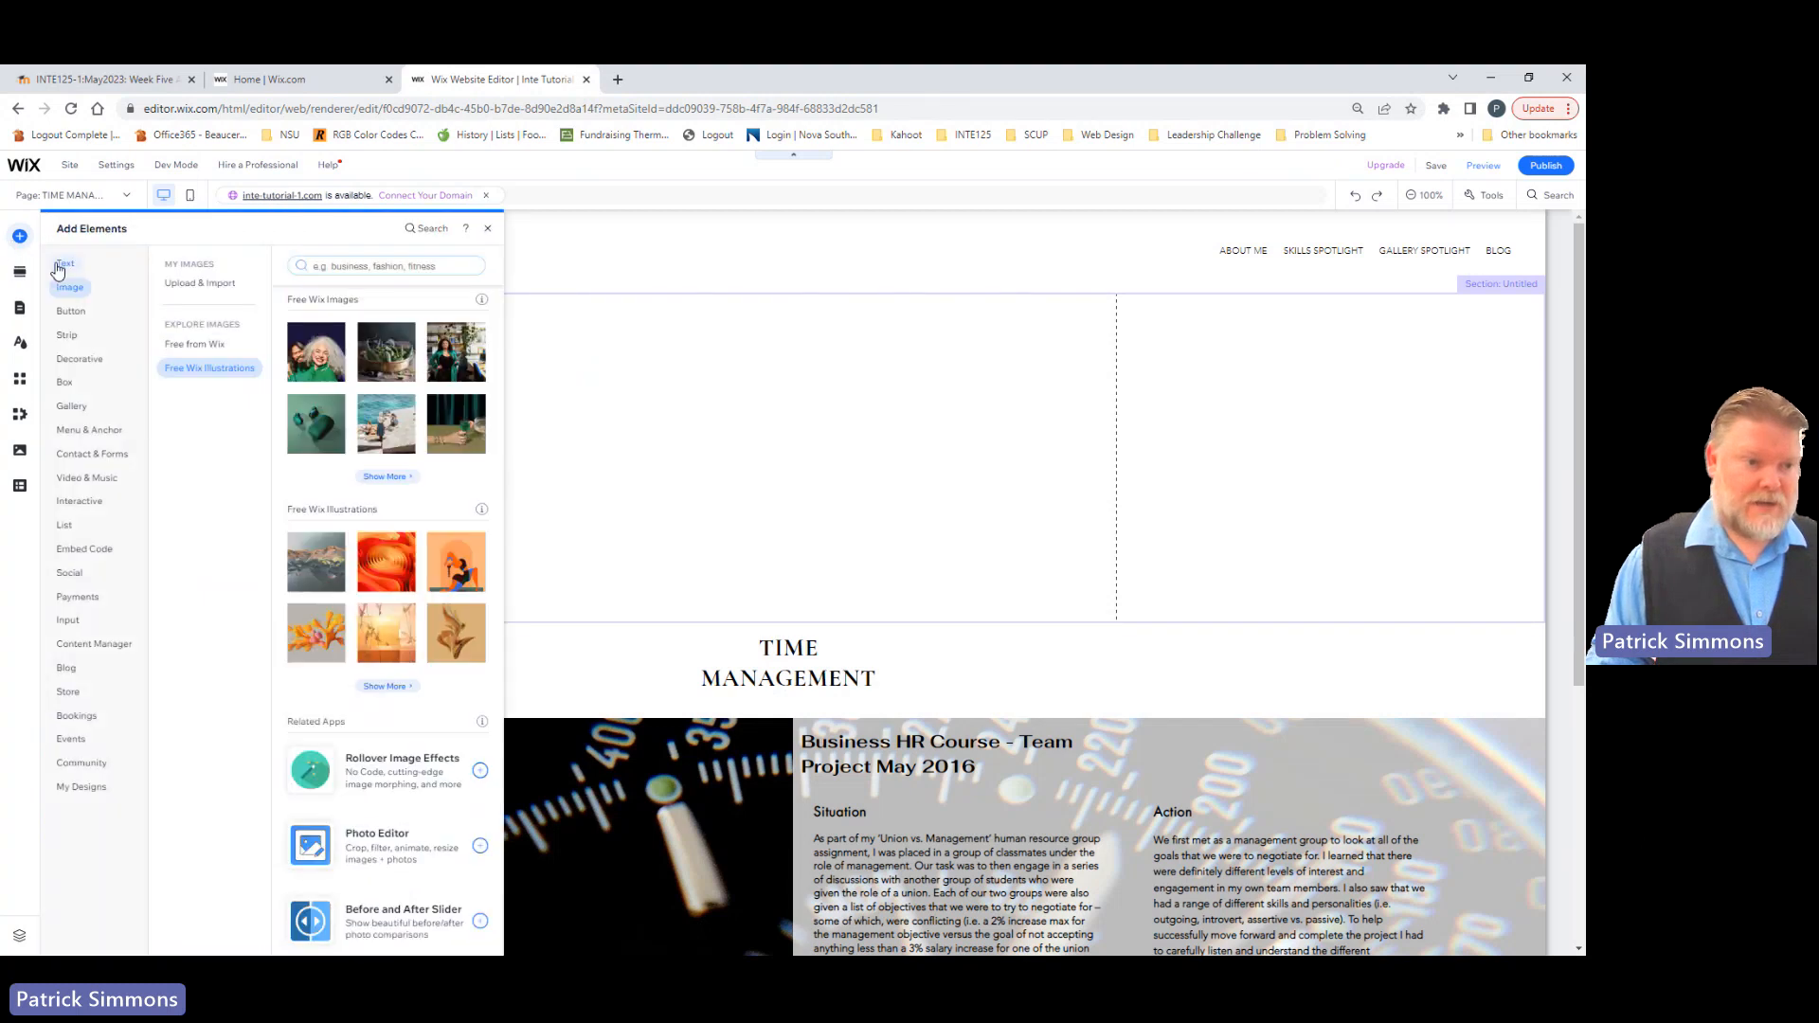
{"action": "scroll", "coordinate": [353, 549], "scroll_direction": "down", "scroll_amount": 5}
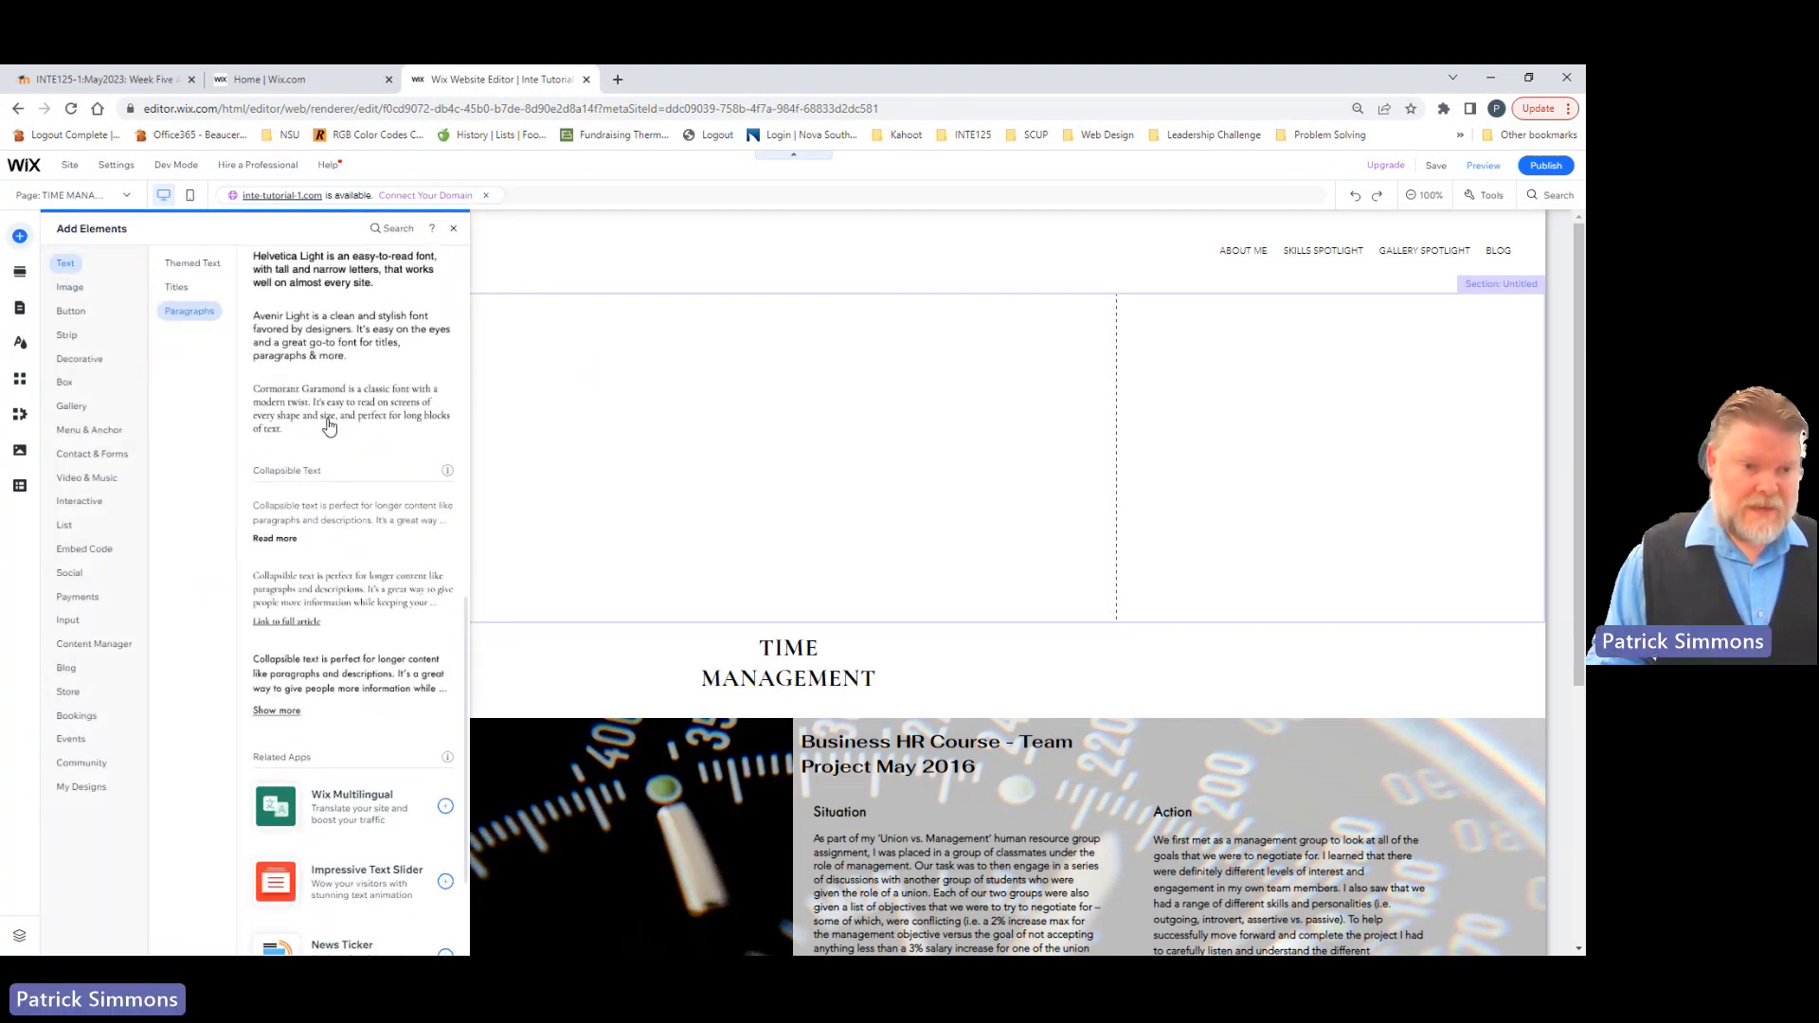
{"action": "left_click_drag", "start_coordinate": [309, 363], "coordinate": [538, 355]}
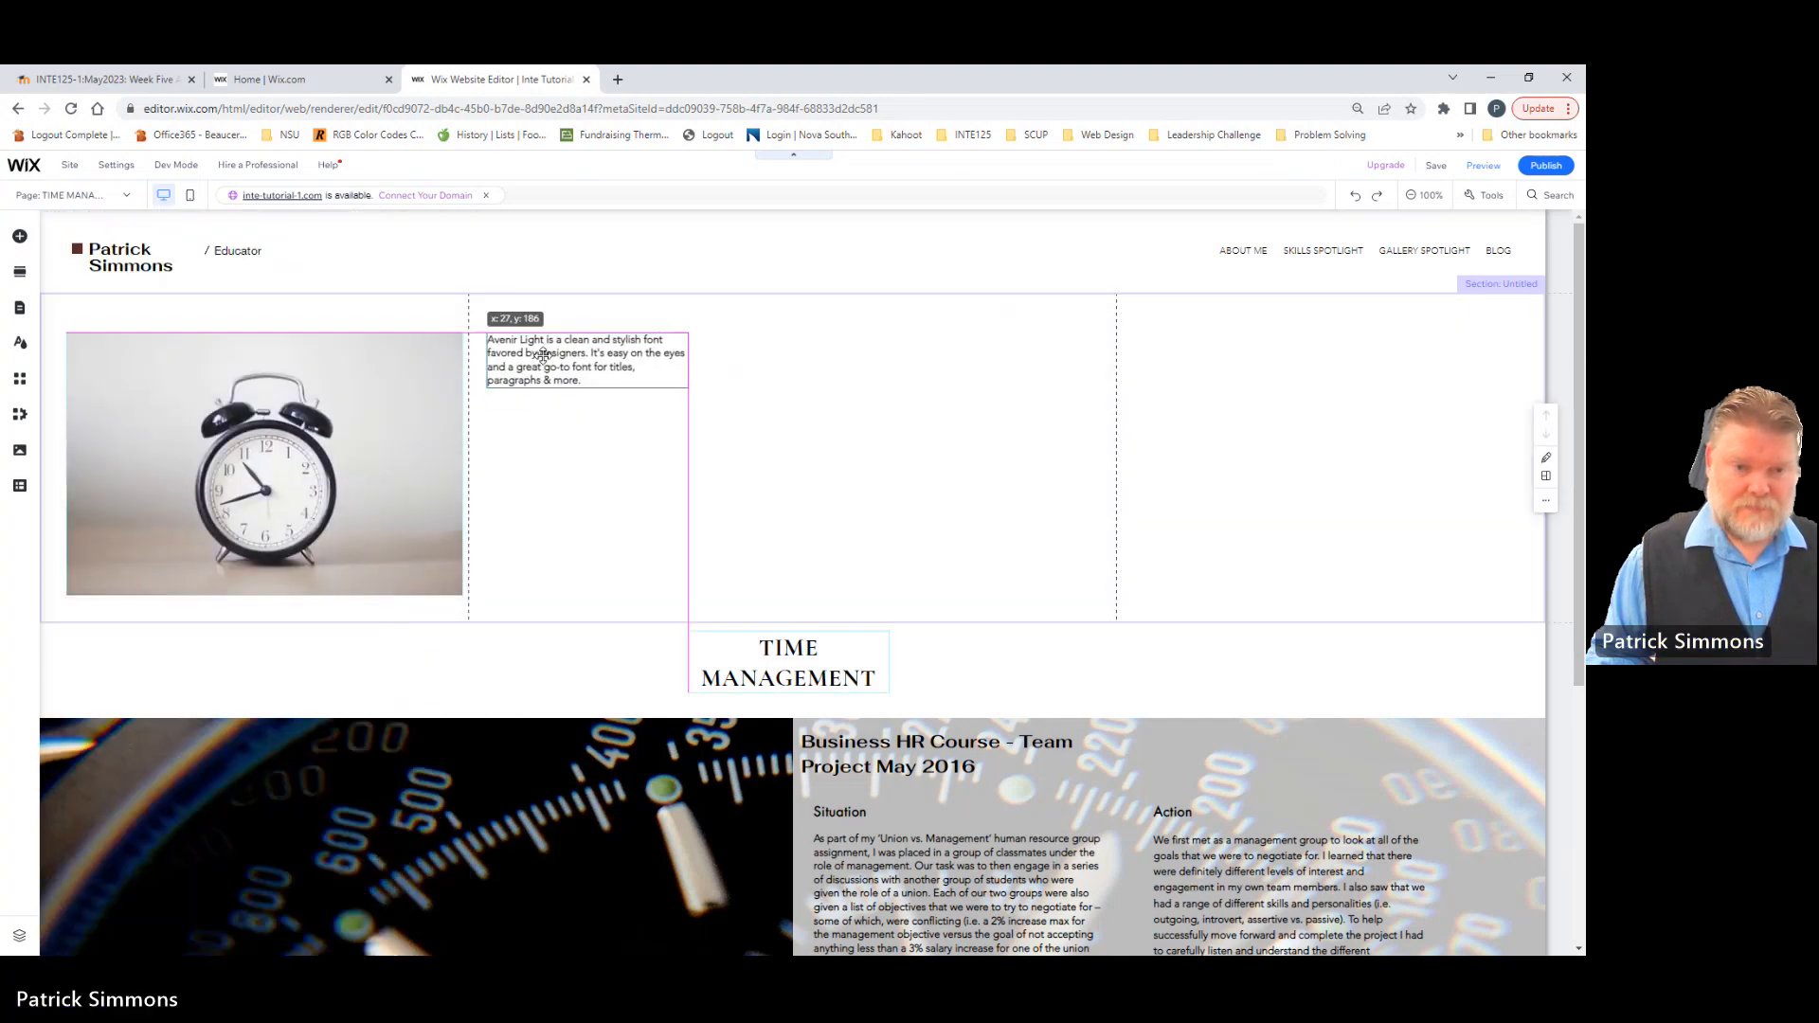
{"action": "left_click_drag", "start_coordinate": [689, 362], "coordinate": [1109, 364]}
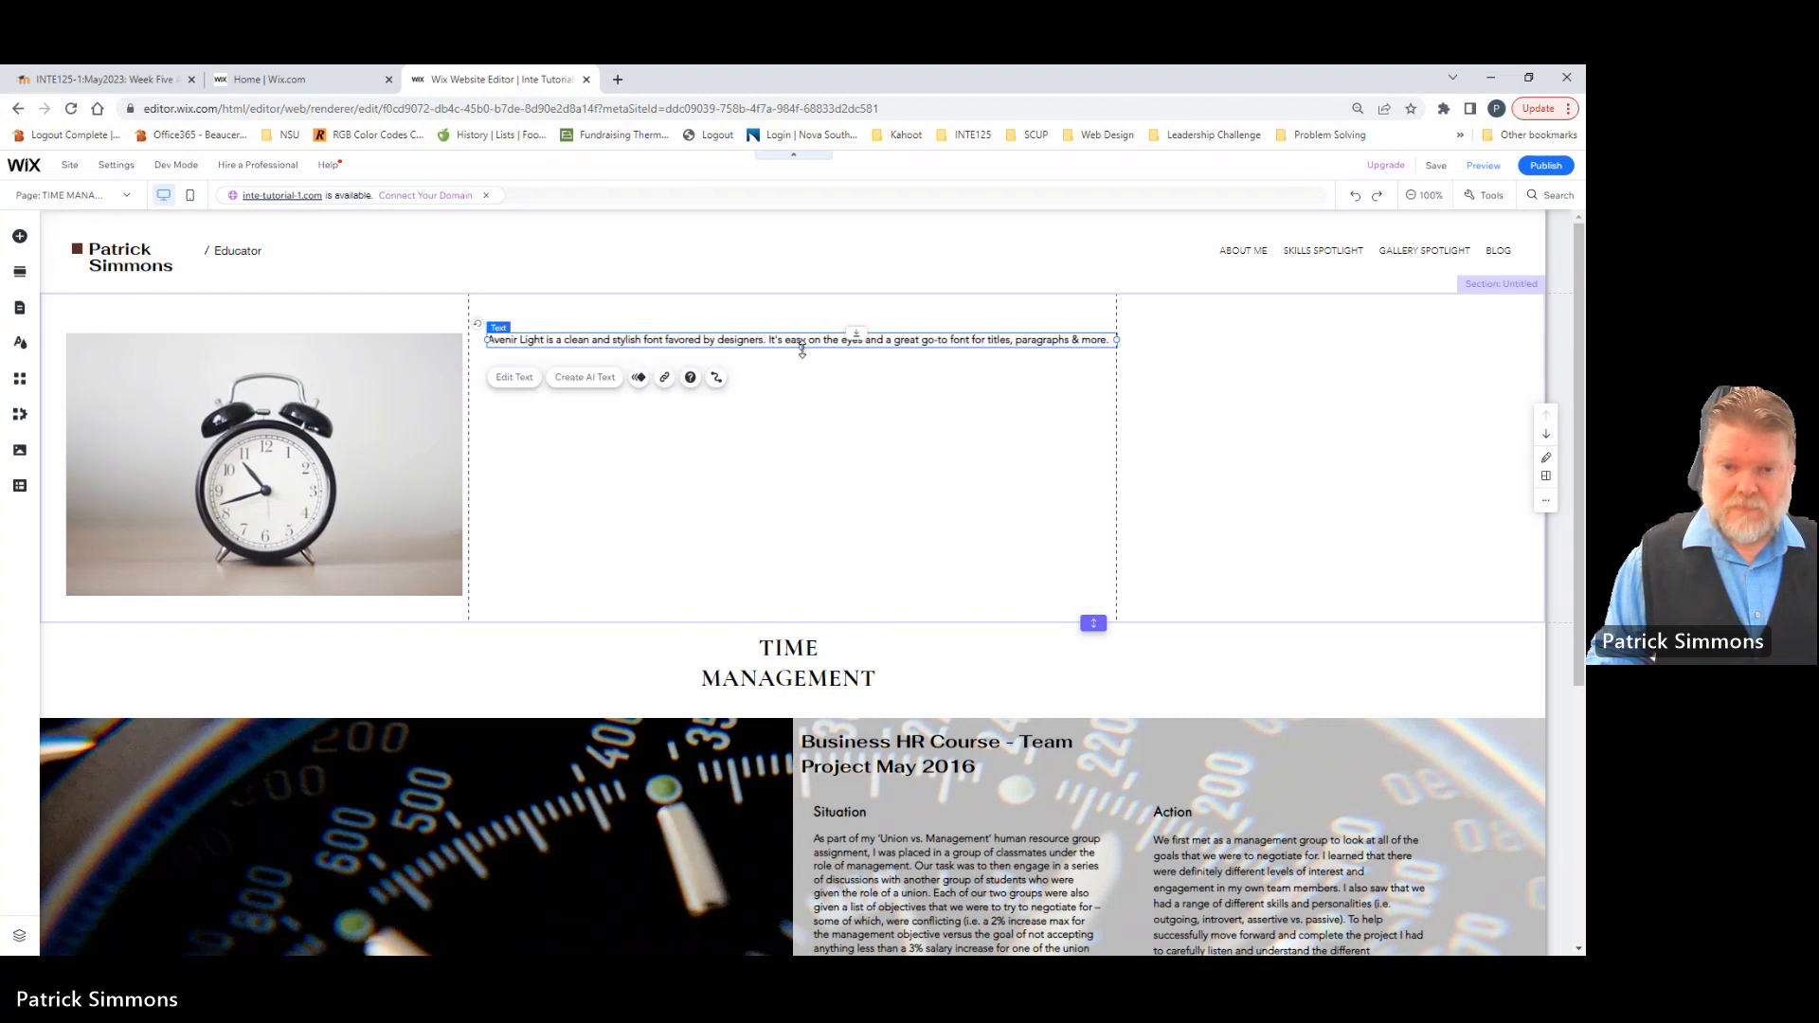
{"action": "left_click_drag", "start_coordinate": [801, 371], "coordinate": [801, 621]}
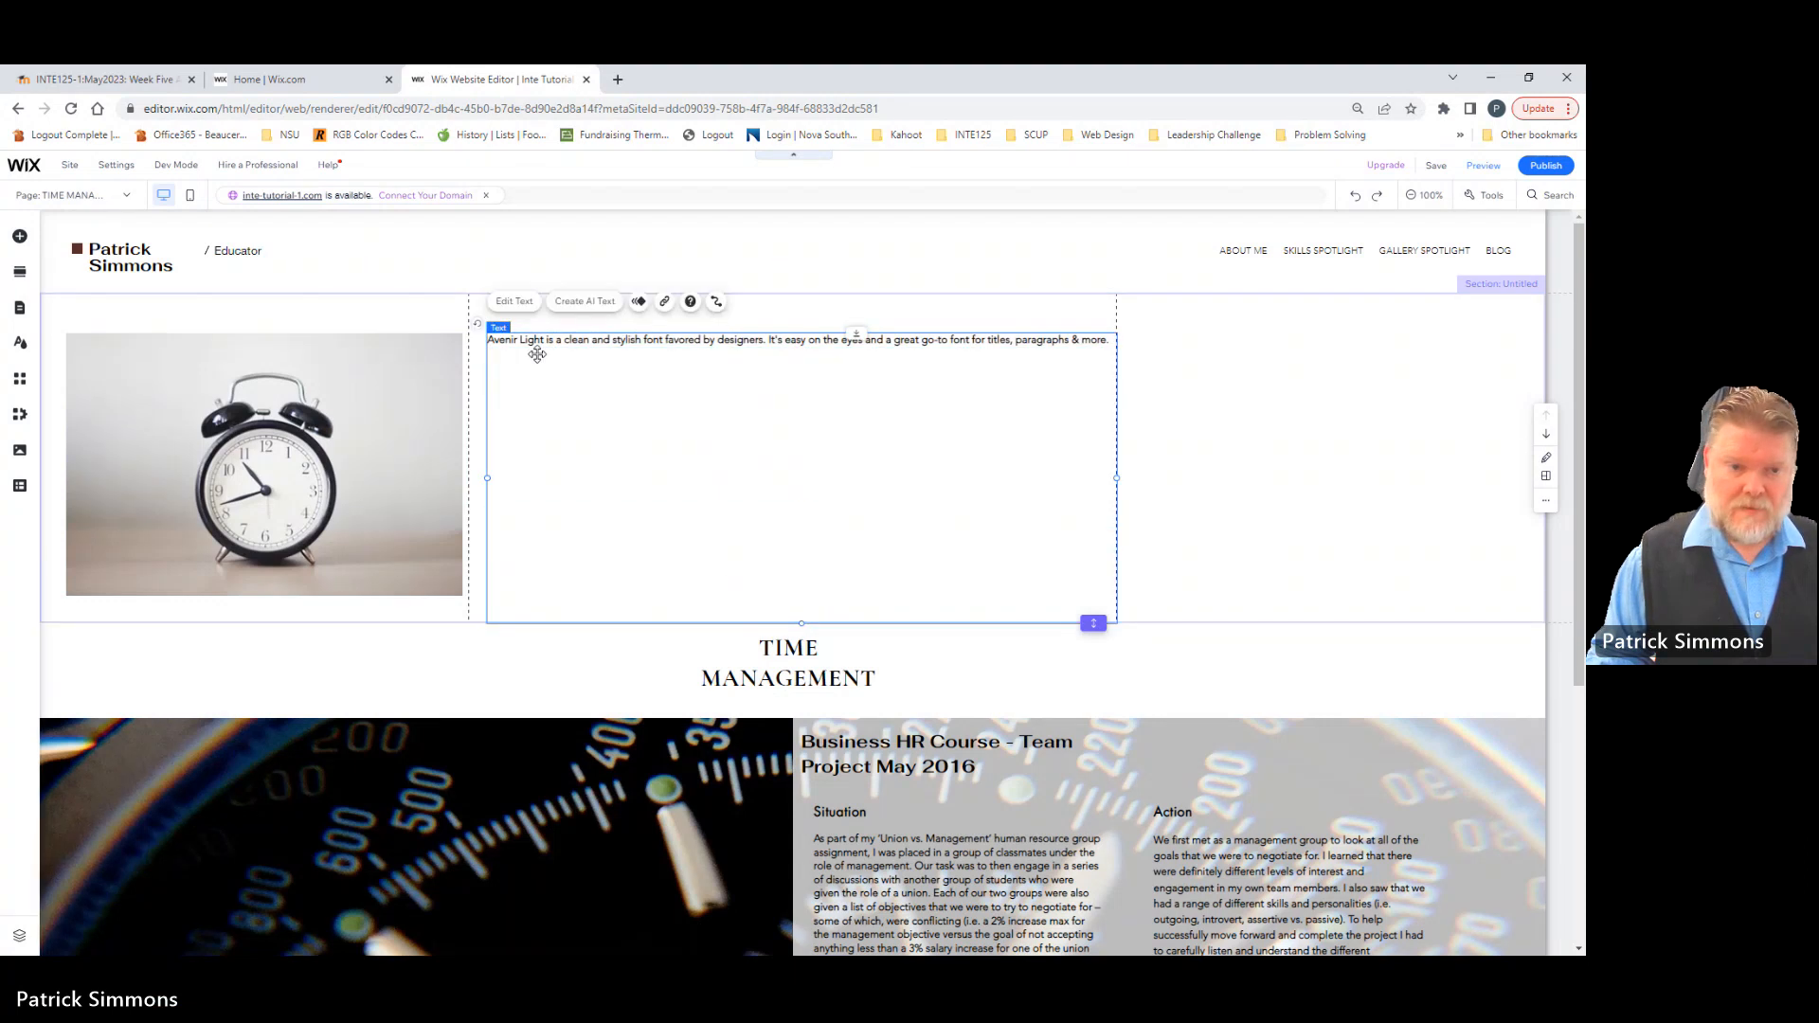
Step: Replace the paragraph's sample text with a "Situation" line and a "Task" line, each followed by a line of placeholder text
{"action": "double_click", "coordinate": [503, 342]}
{"action": "type", "text": "Situation"}
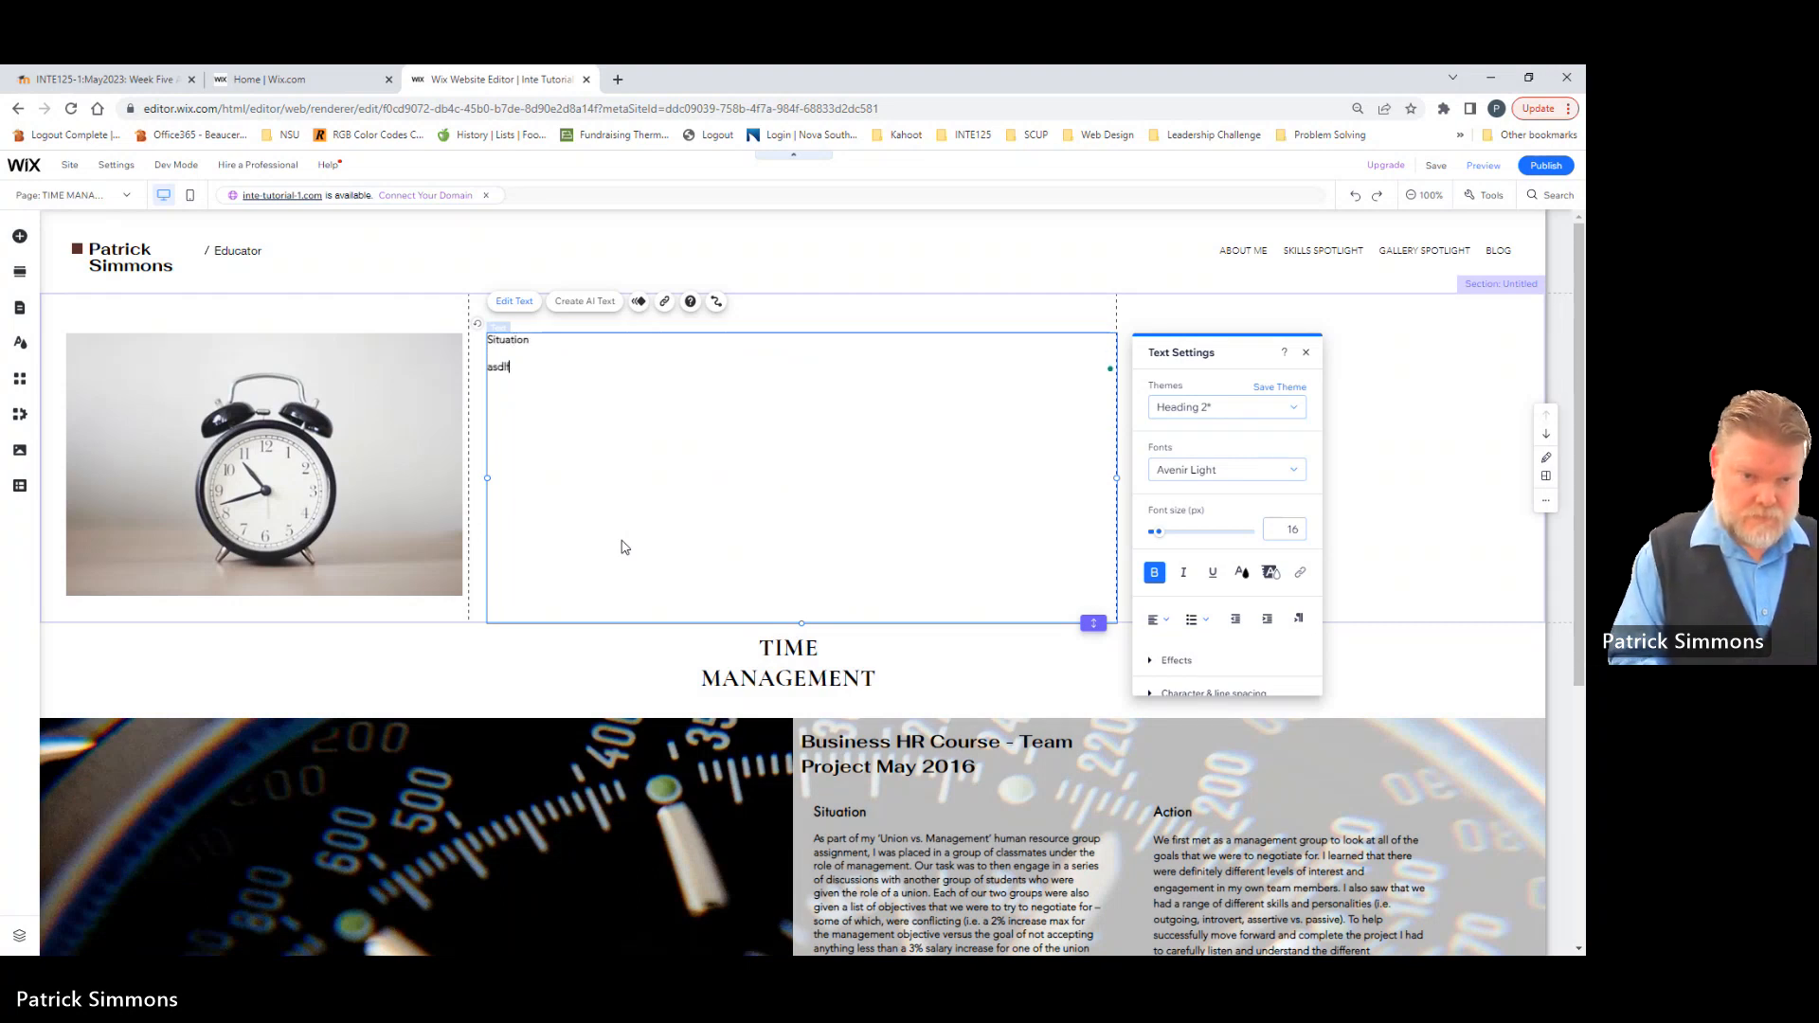
{"action": "type", "text": "al;sfja;lsdfjasdf"}
{"action": "key", "text": "Return"}
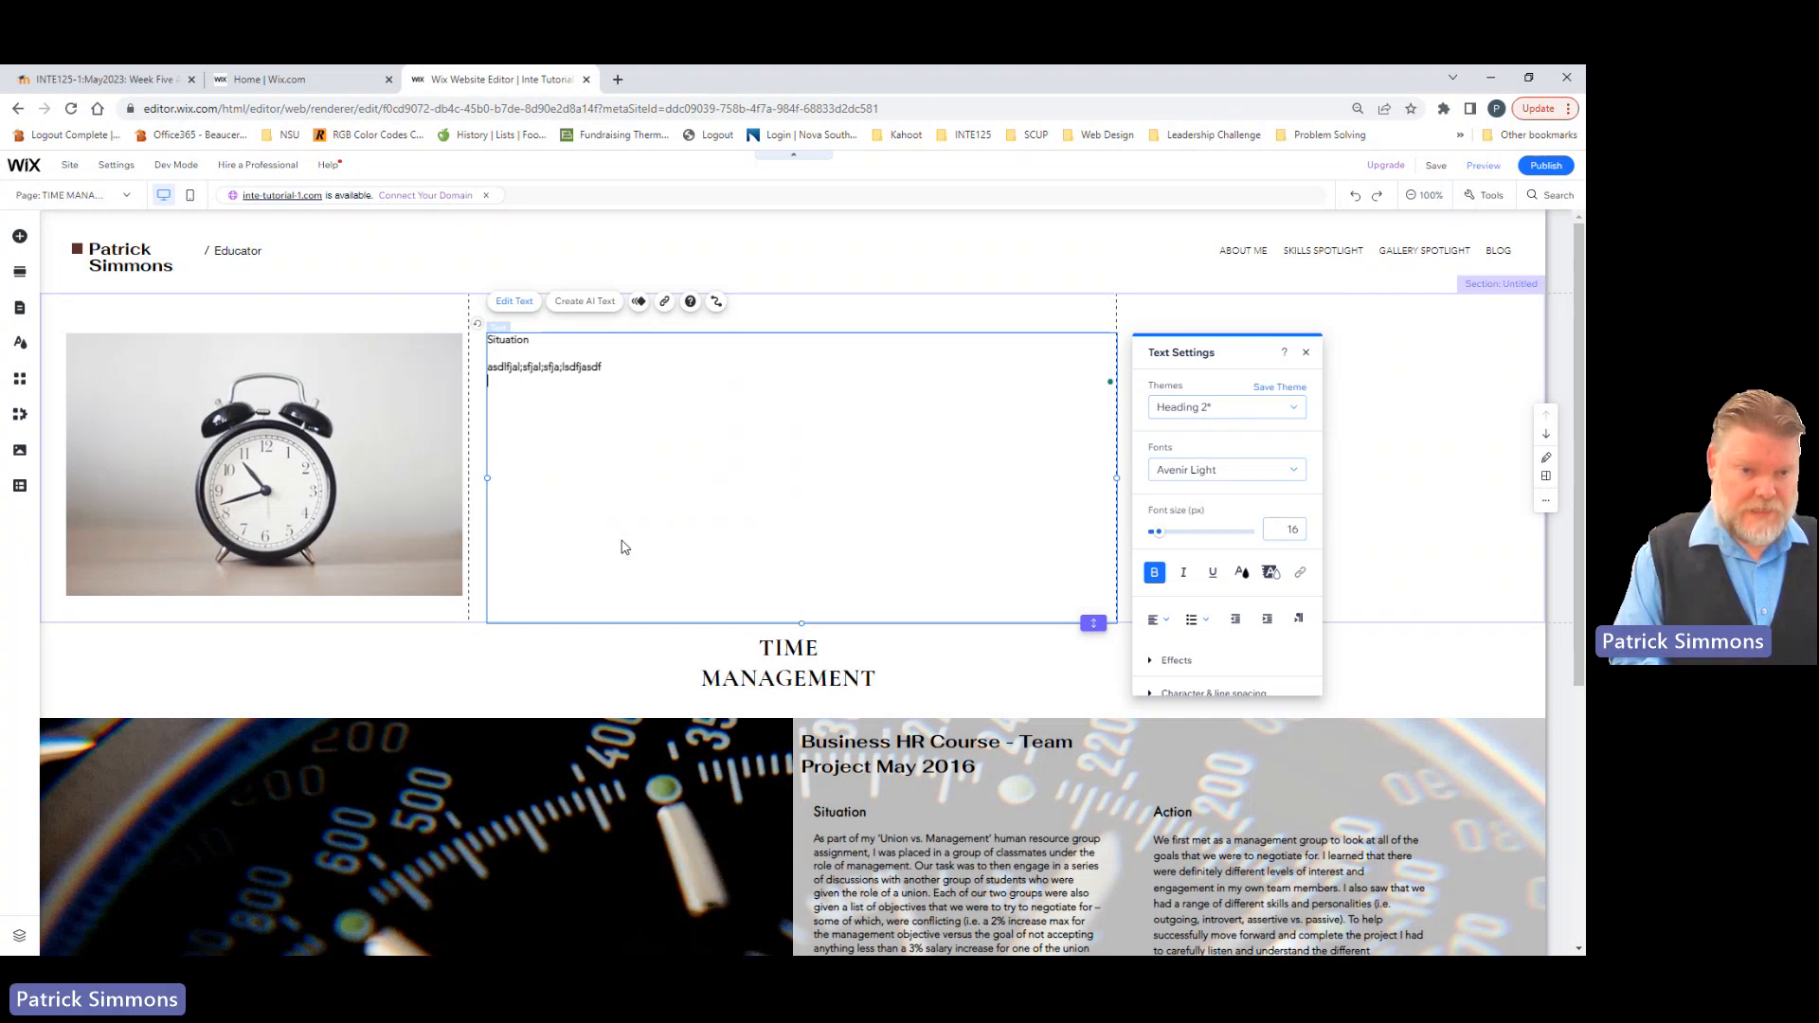
{"action": "type", "text": "Task"}
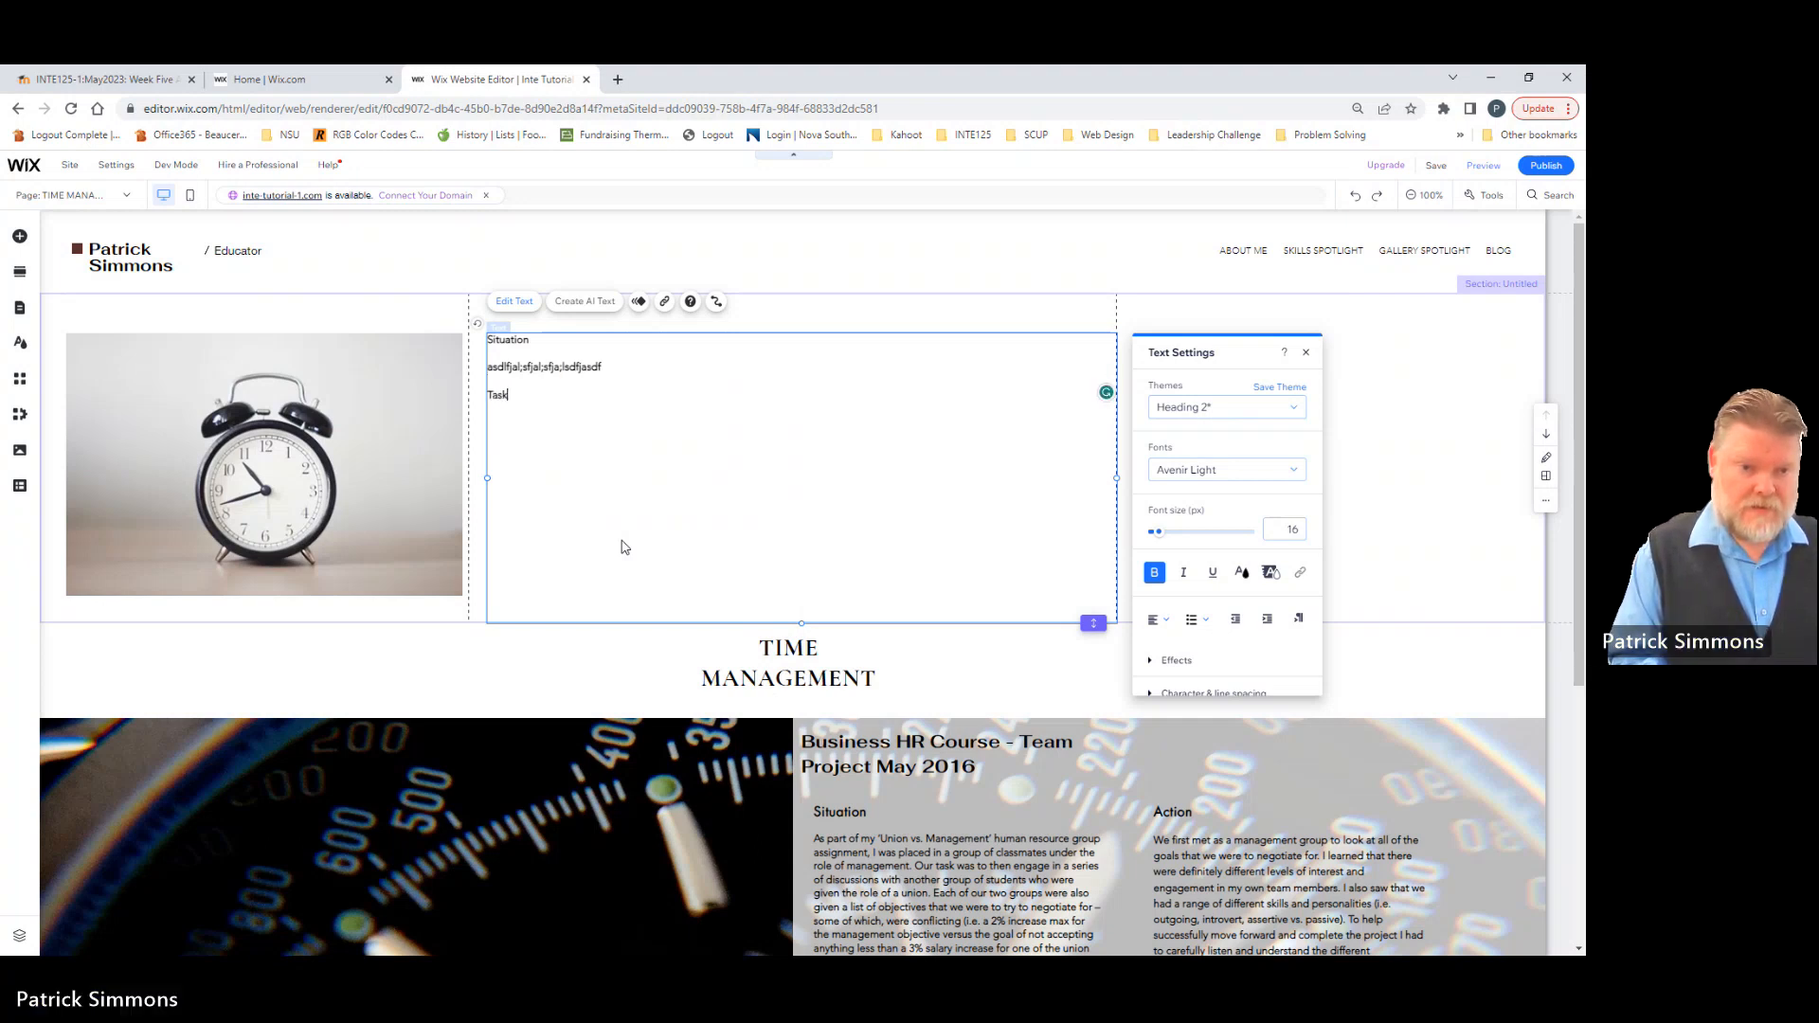
{"action": "key", "text": "Return"}
{"action": "type", "text": "asdfasdfasdfasdf"}
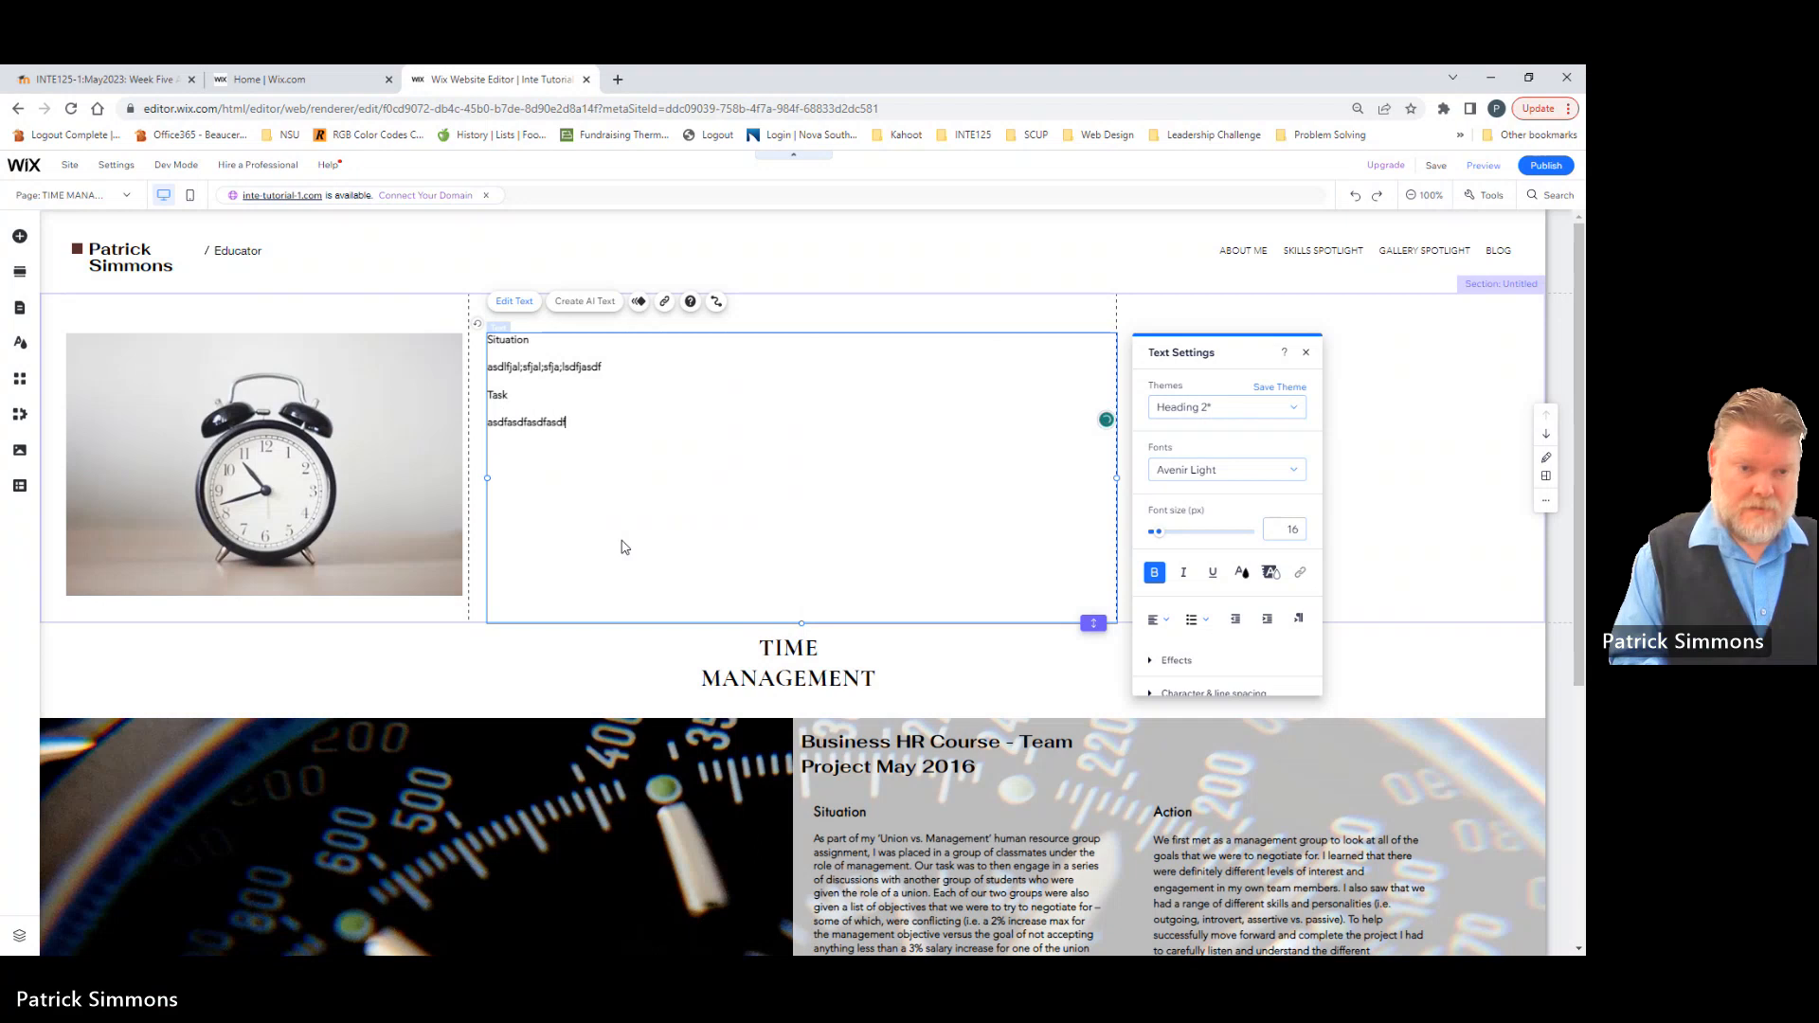
Step: Add an "Action" line and a "Results" line below, each followed by a line of placeholder text
{"action": "key", "text": "Return"}
{"action": "type", "text": "Act"}
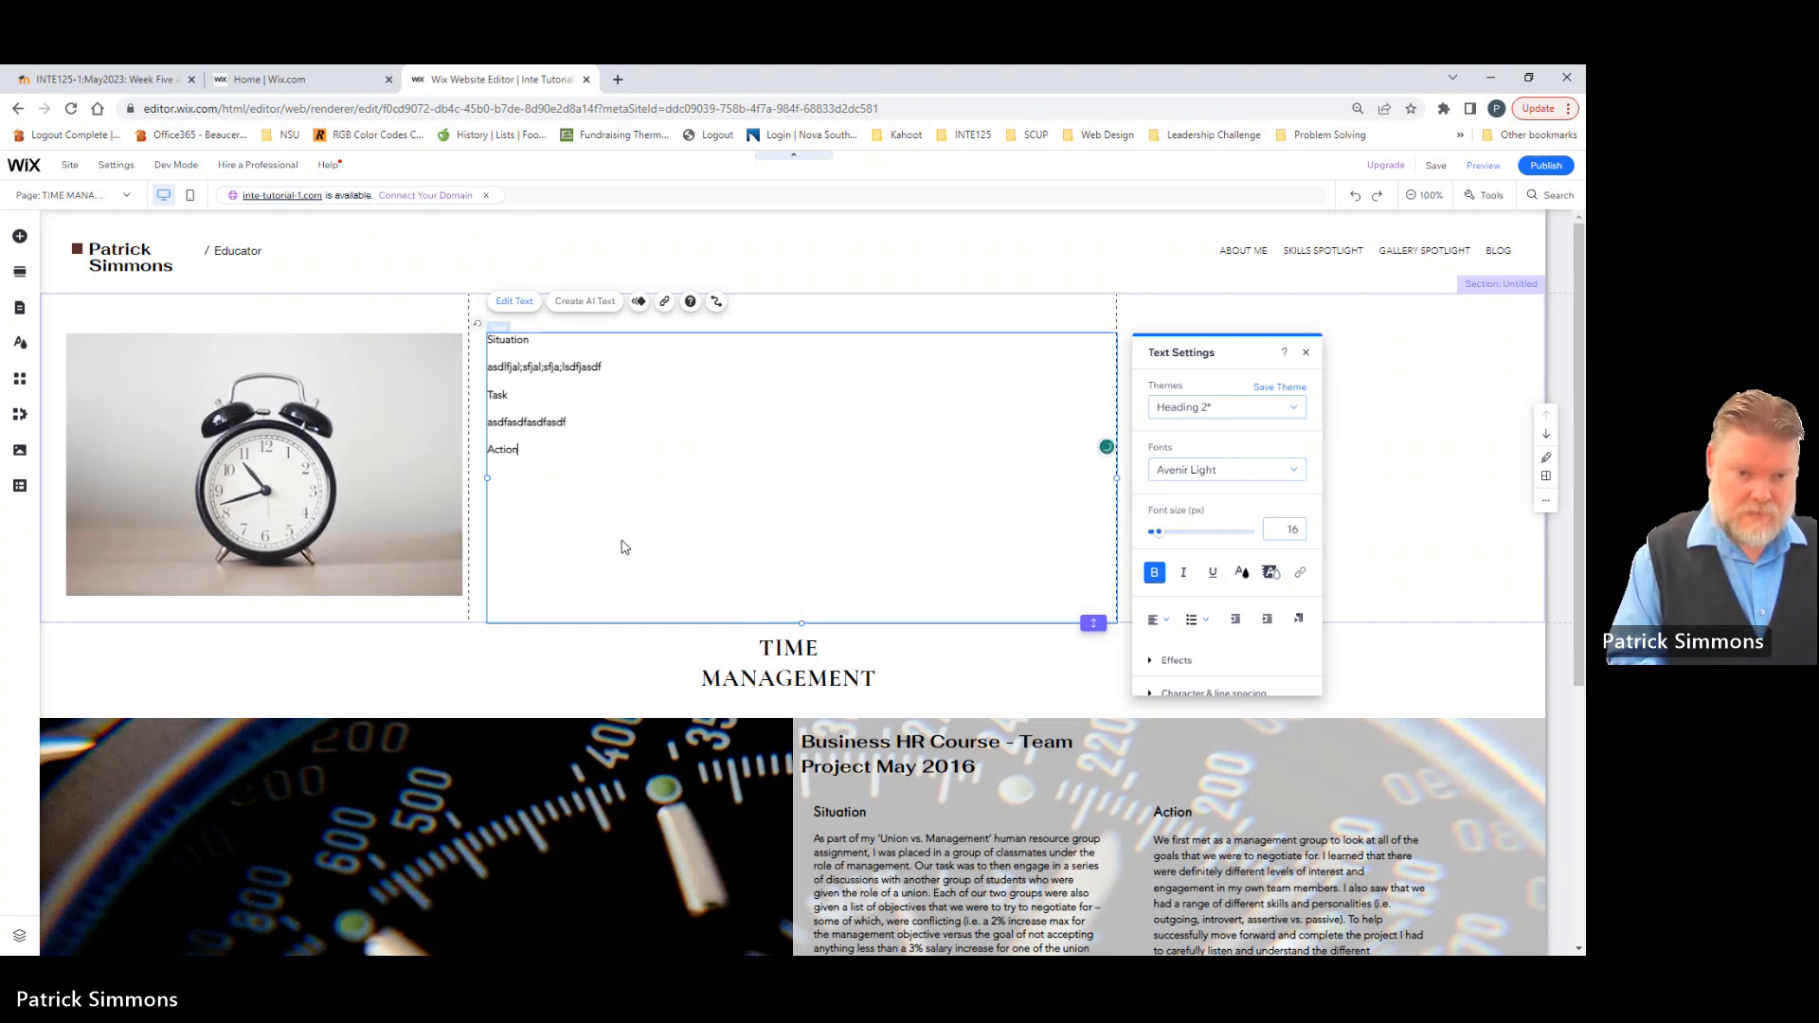
{"action": "type", "text": "ion"}
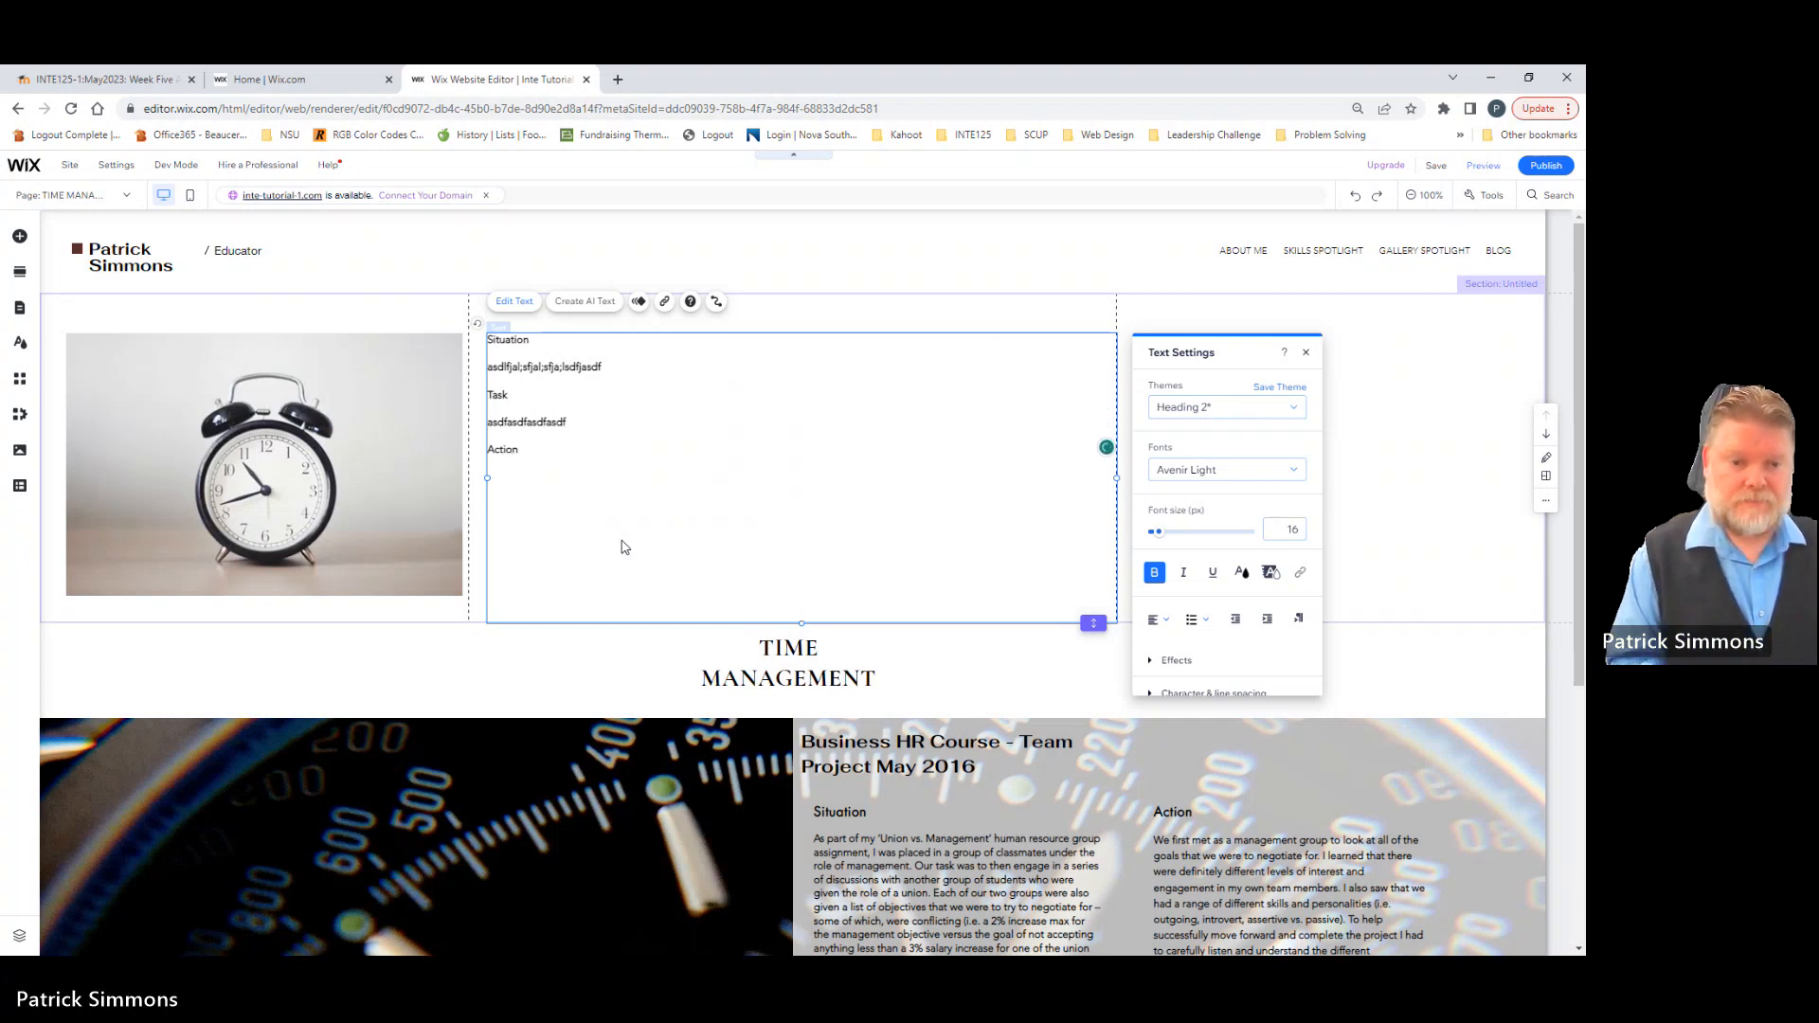
{"action": "key", "text": "Return"}
{"action": "type", "text": "asdfasdfasdfasf"}
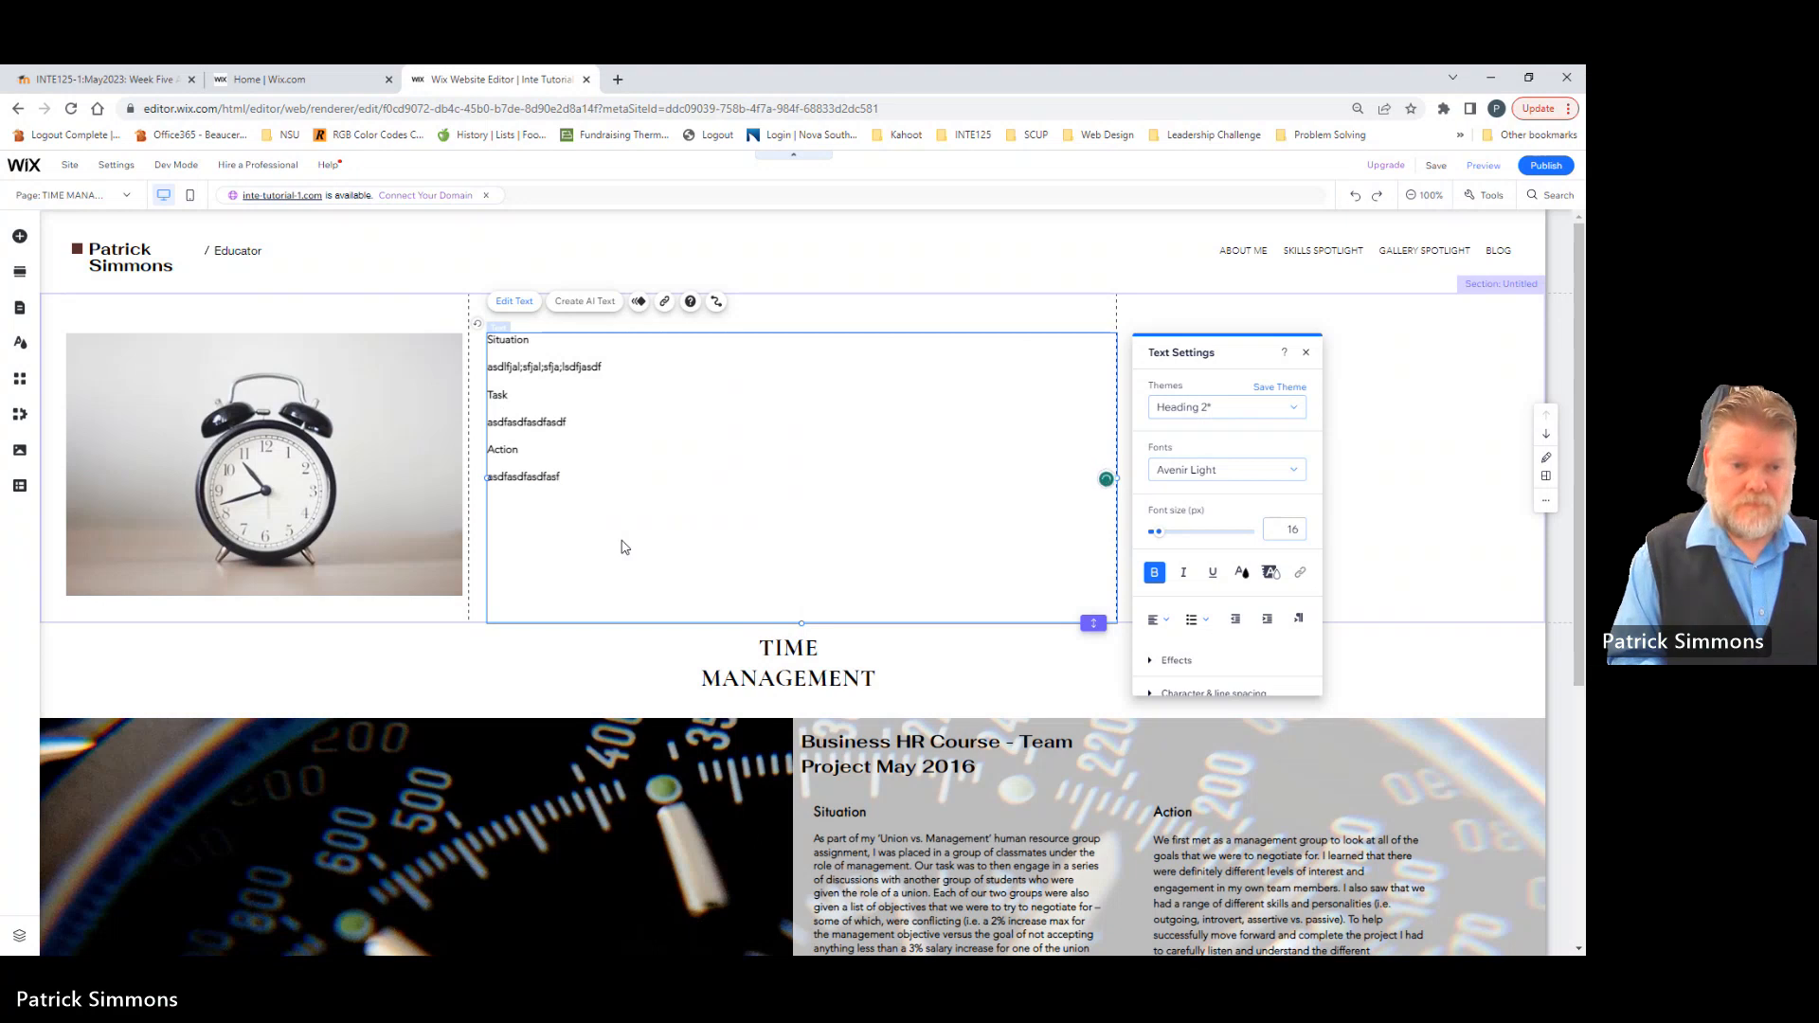
{"action": "key", "text": "Return"}
{"action": "type", "text": "Results"}
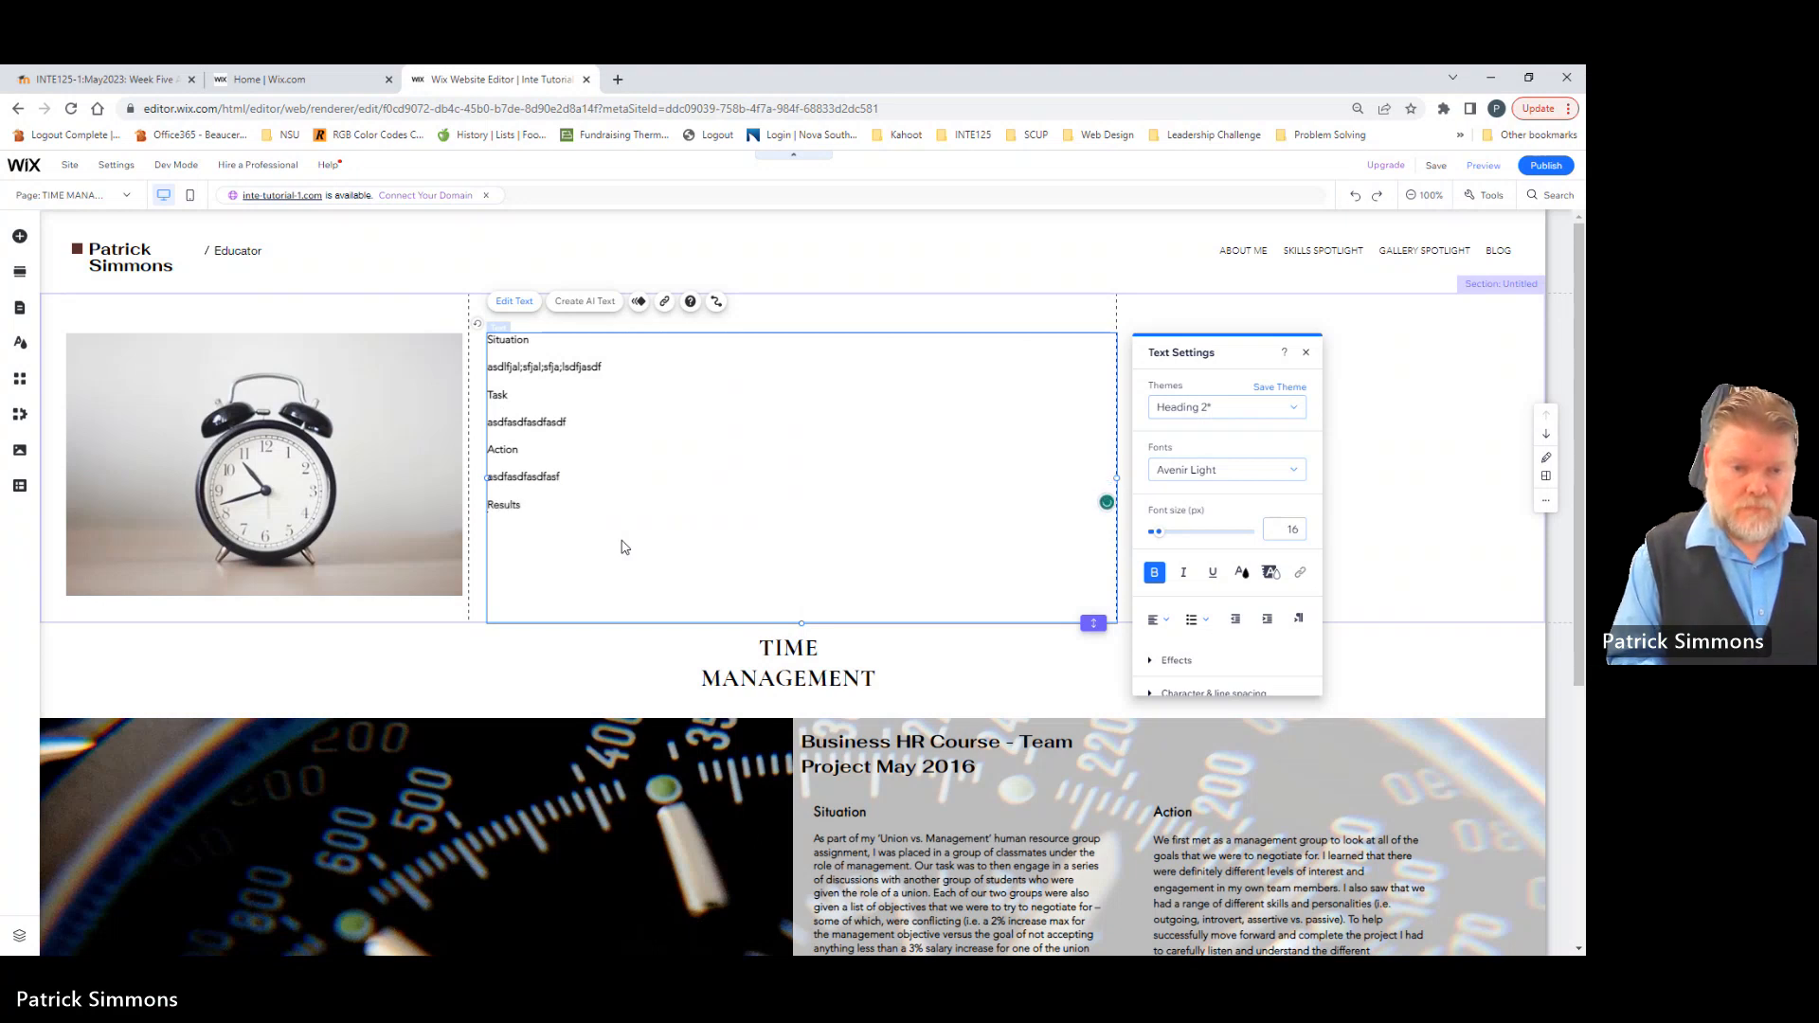
{"action": "key", "text": "Return"}
{"action": "type", "text": "asdfasdfasdfasdf."}
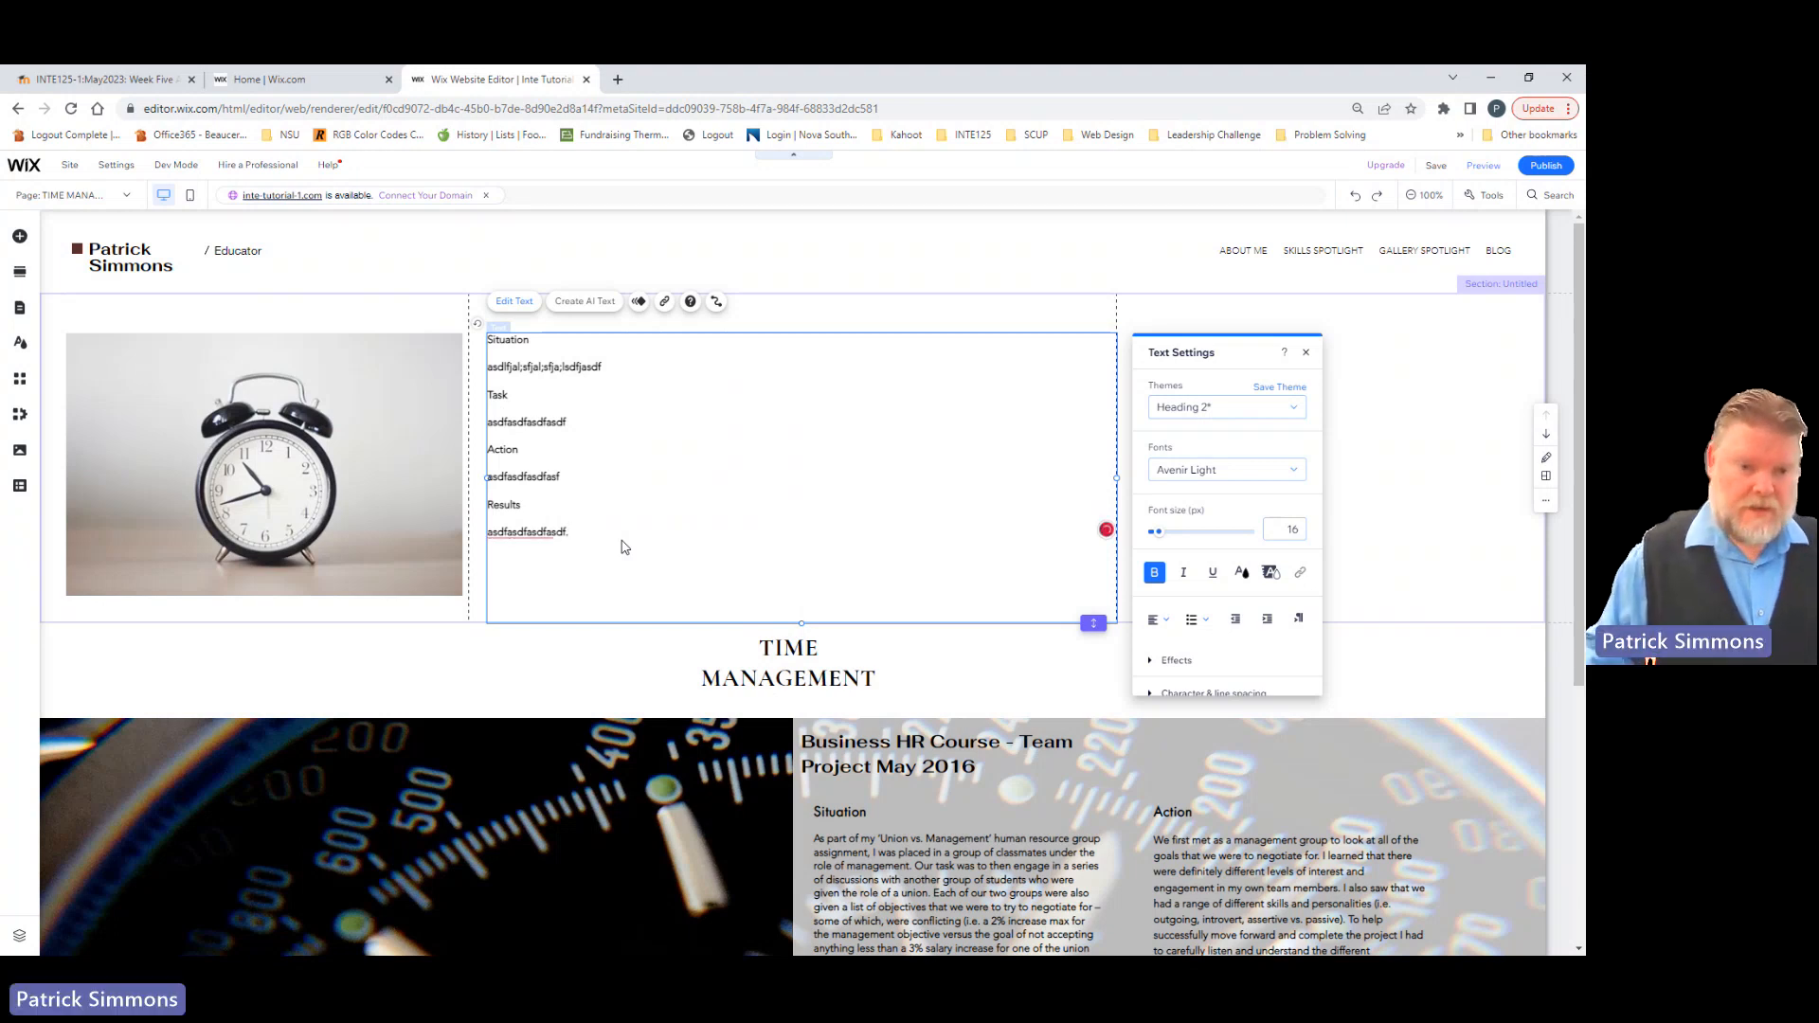
Step: Apply the Heading 5 theme to the "Results" and "Action" lines in the text box
{"action": "double_click", "coordinate": [501, 507]}
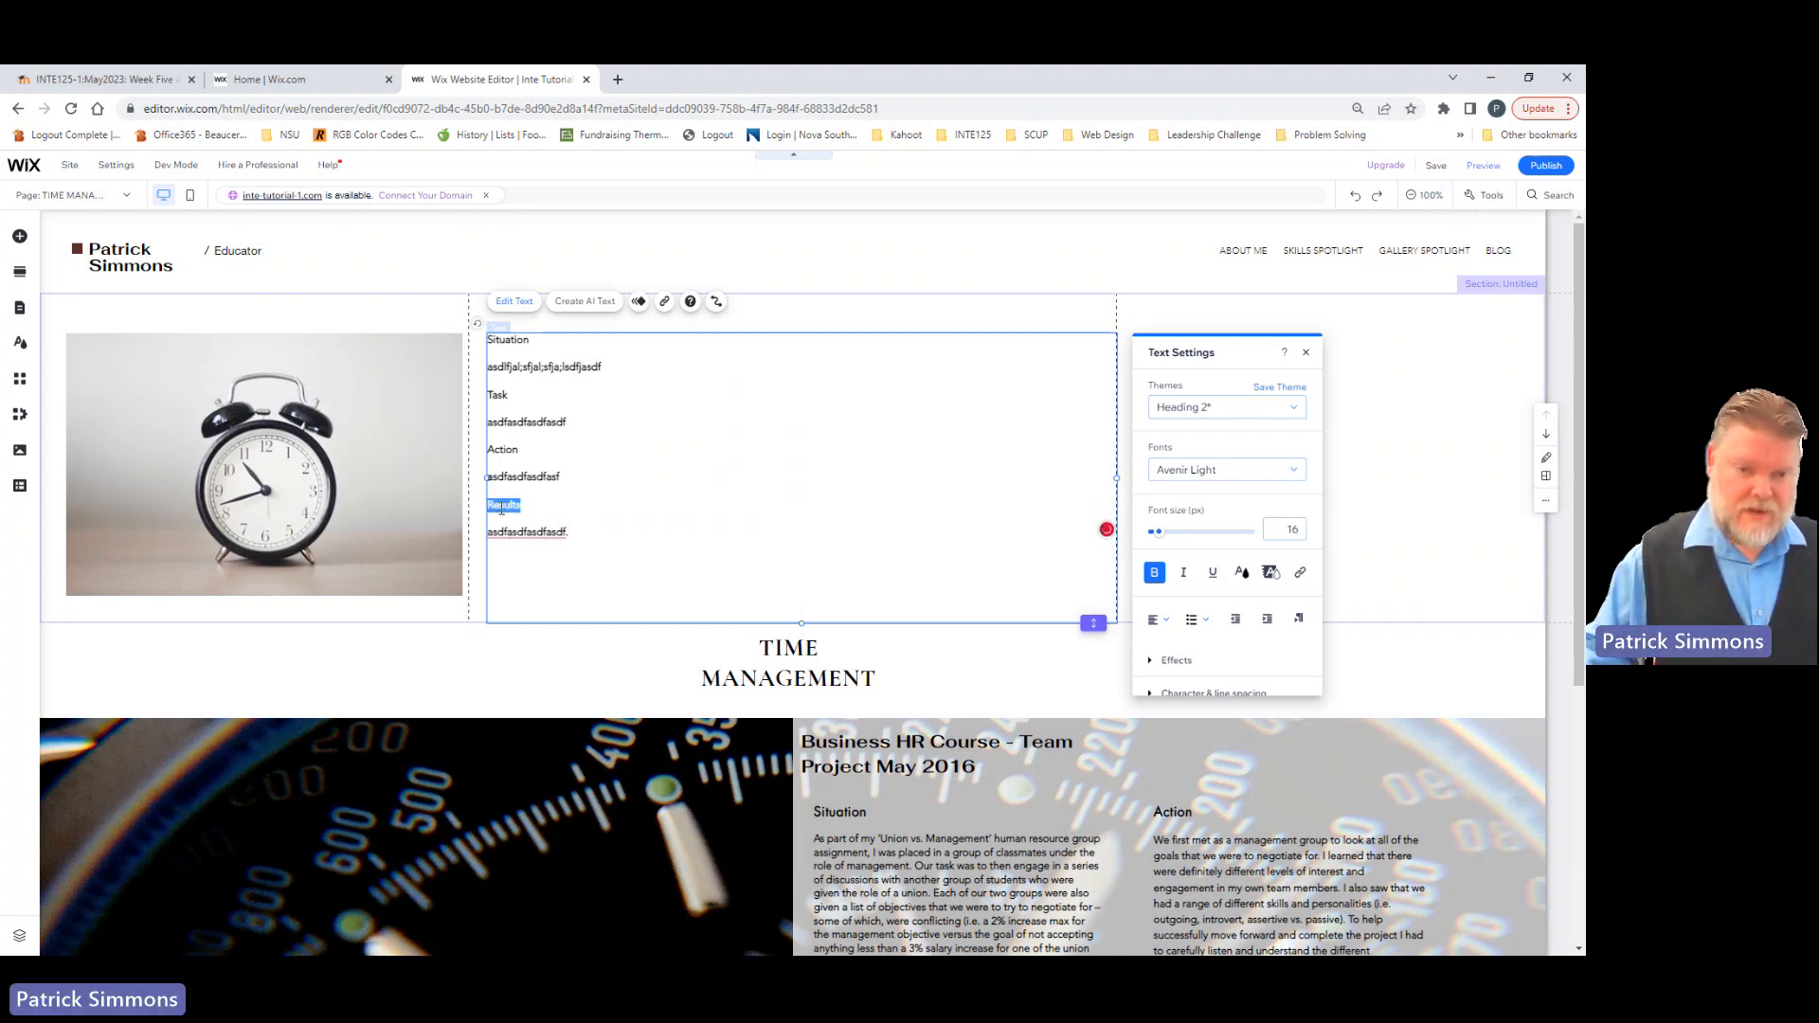
{"action": "left_click", "coordinate": [1295, 409]}
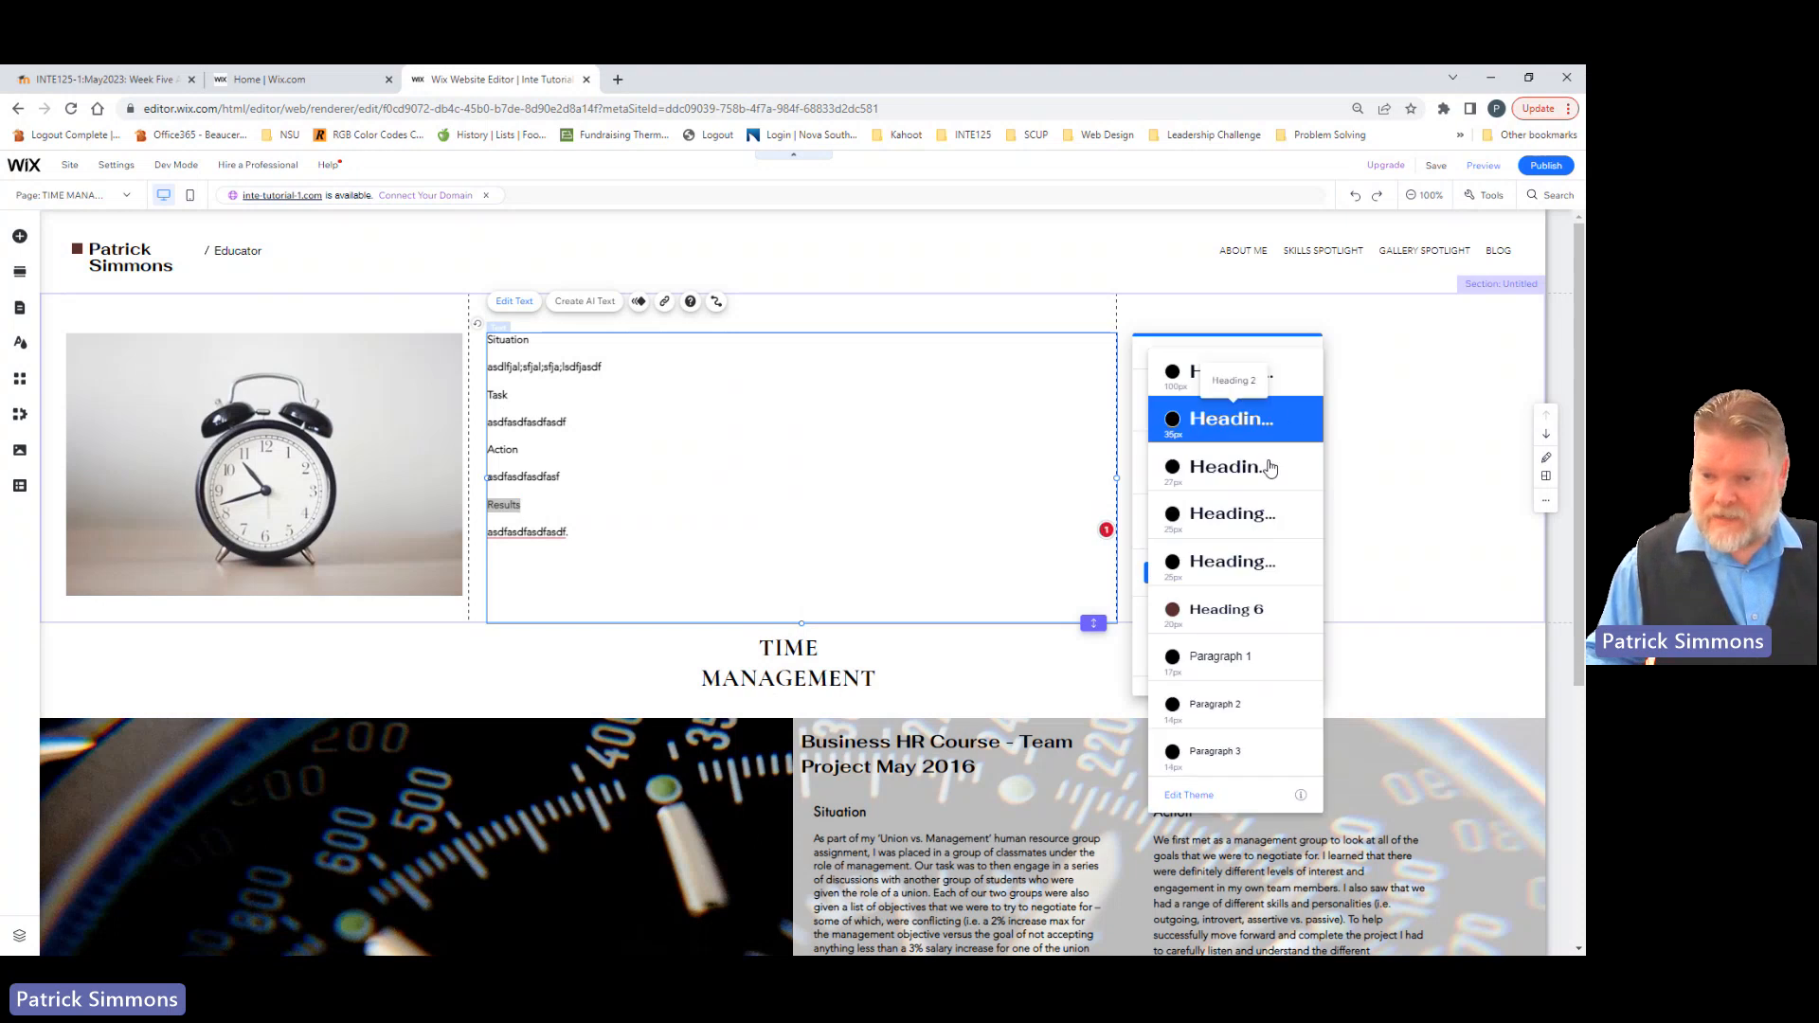
{"action": "left_click", "coordinate": [1221, 569]}
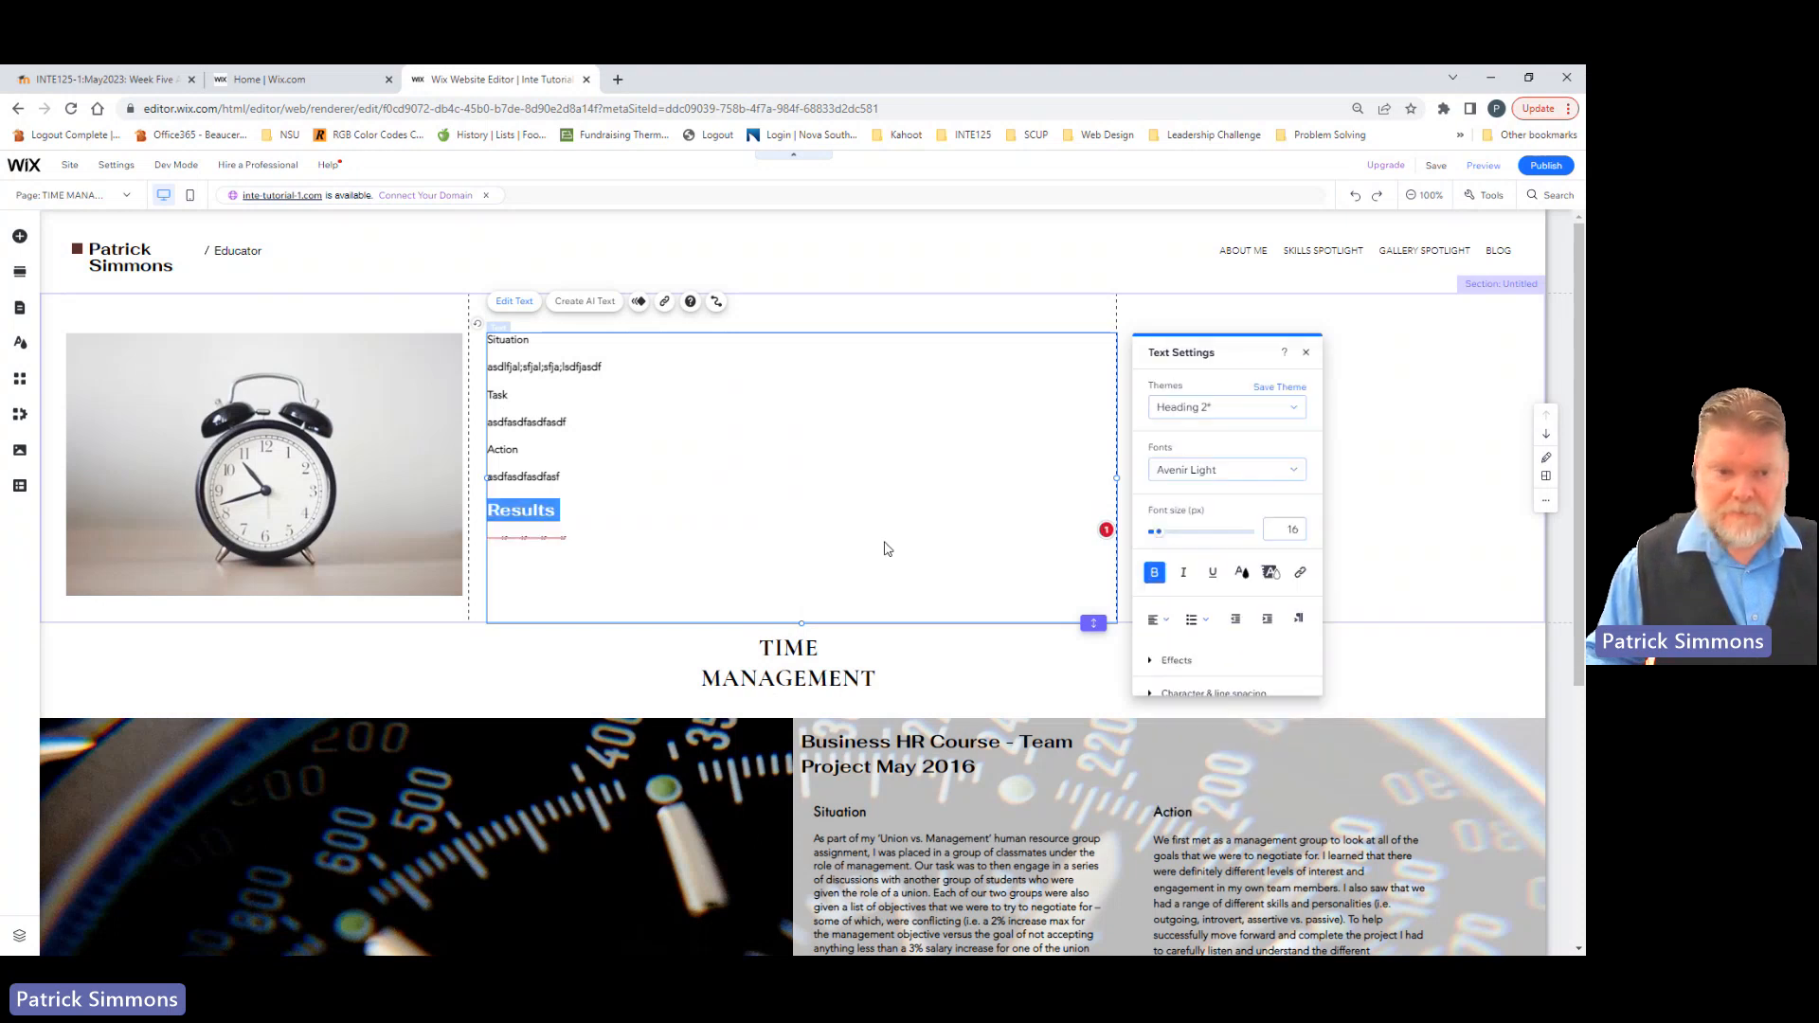
{"action": "left_click", "coordinate": [515, 461]}
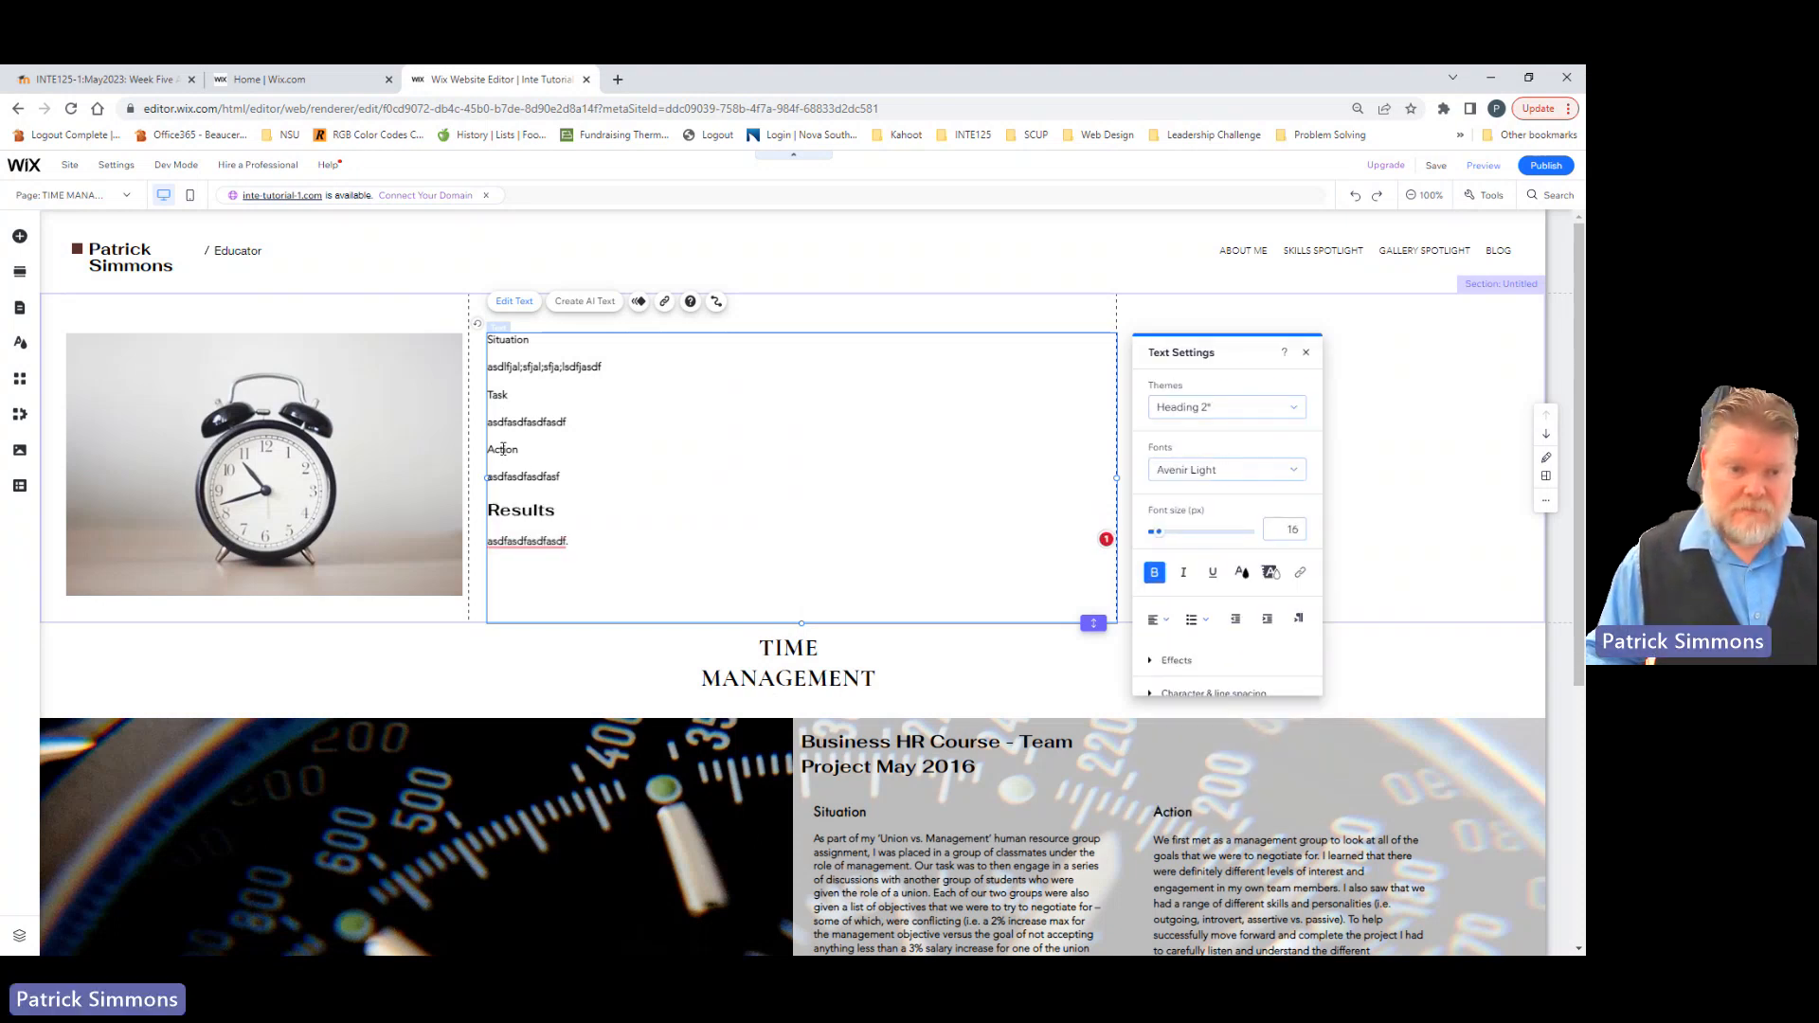
{"action": "left_click", "coordinate": [1295, 471]}
{"action": "left_click", "coordinate": [1294, 414]}
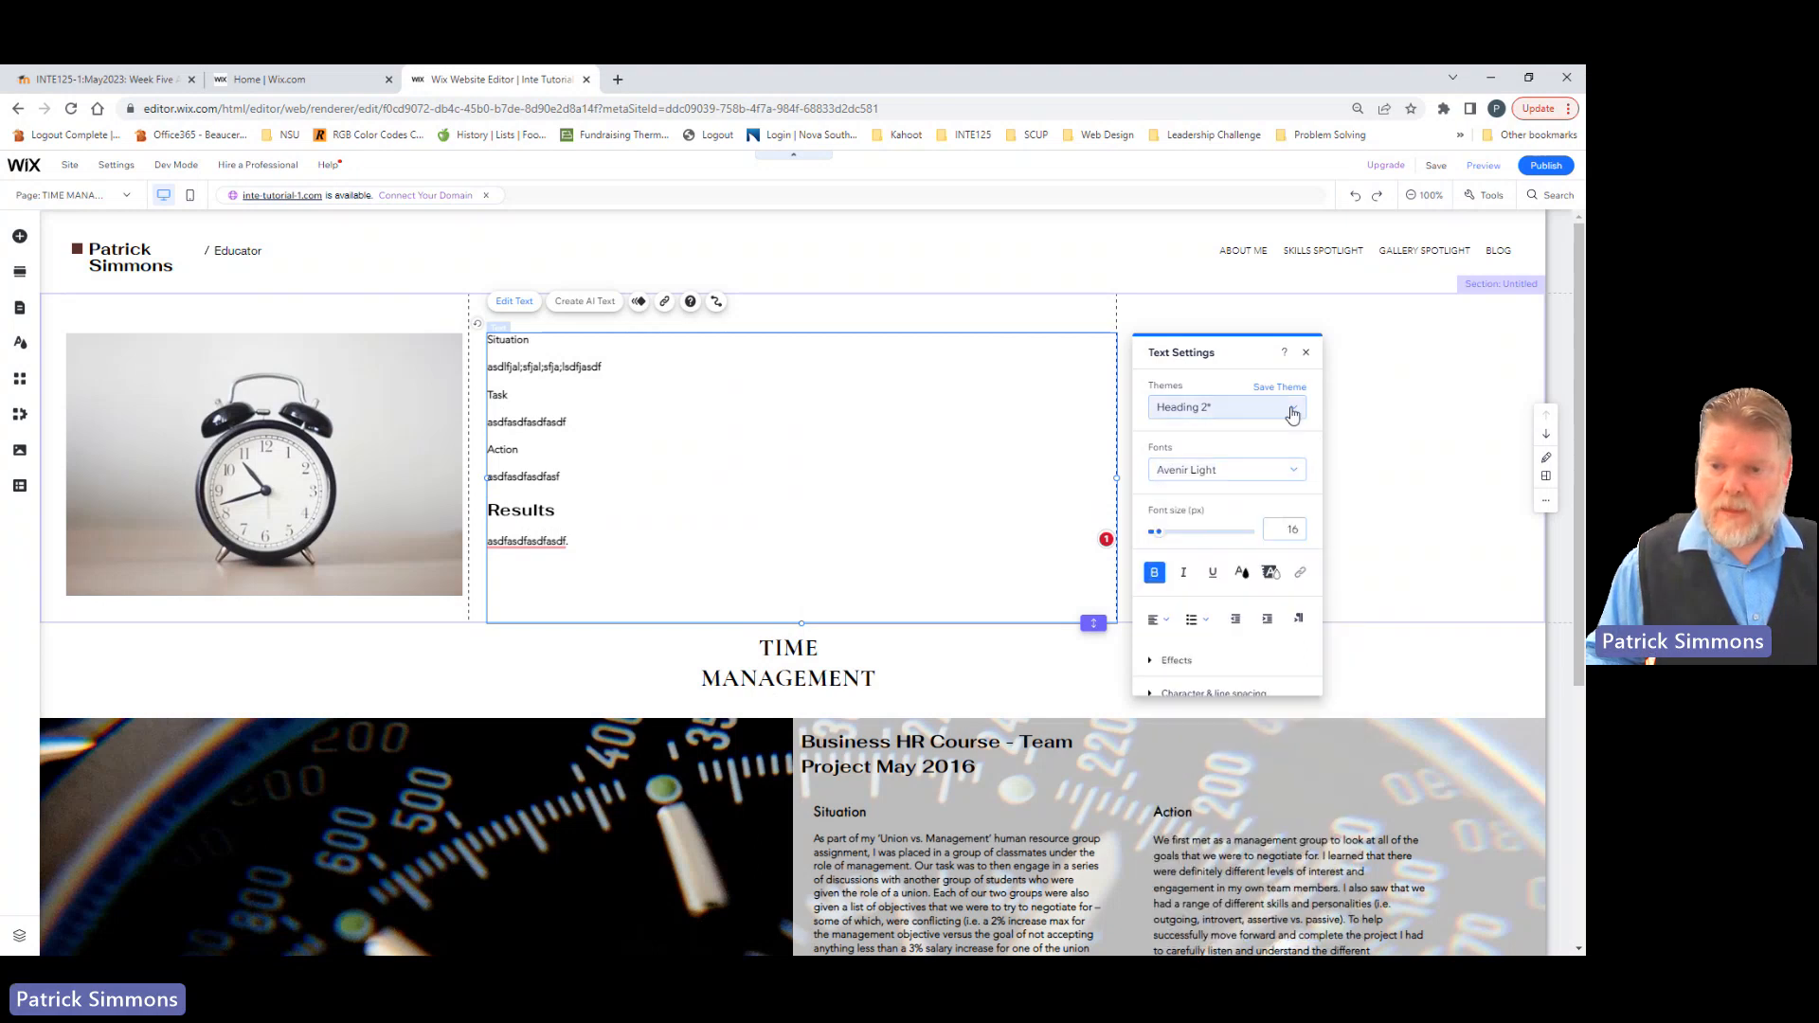
{"action": "left_click", "coordinate": [1292, 415]}
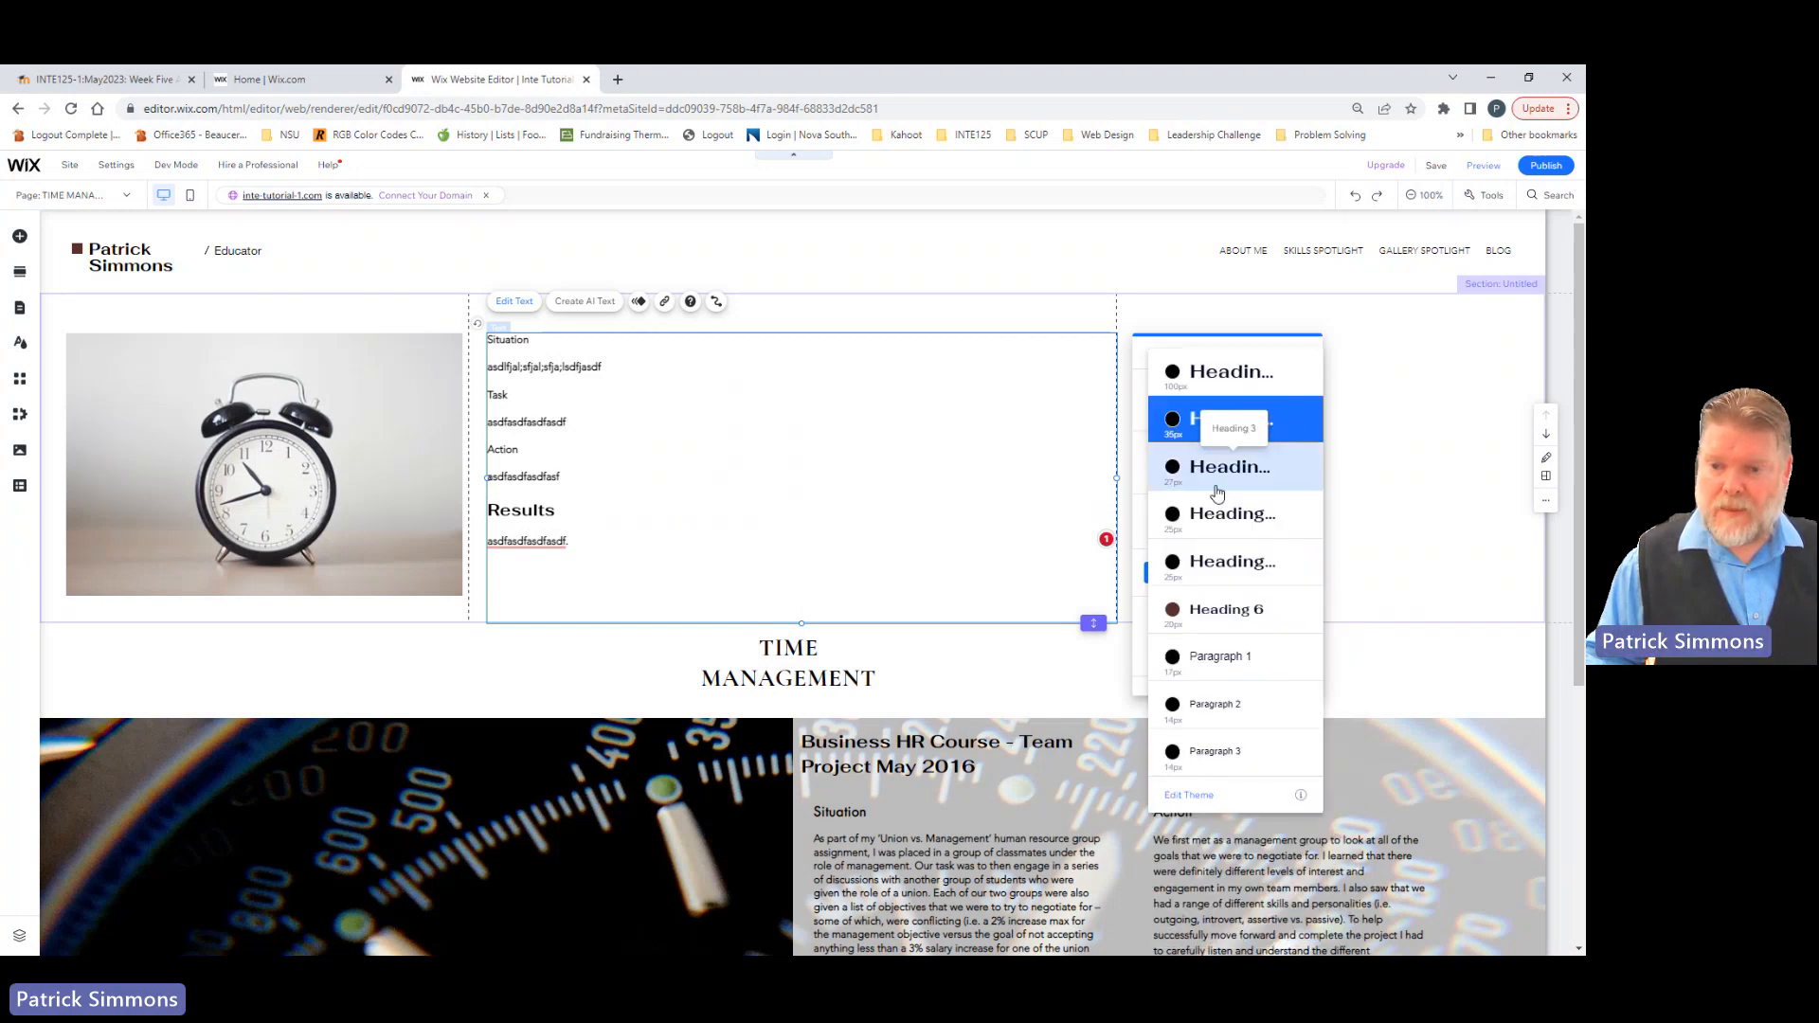
{"action": "left_click", "coordinate": [1207, 563]}
Step: Apply the Heading 5 theme to the "Task" and "Situation" lines in the text box beside the clock image
{"action": "left_click_drag", "start_coordinate": [492, 395], "coordinate": [513, 396]}
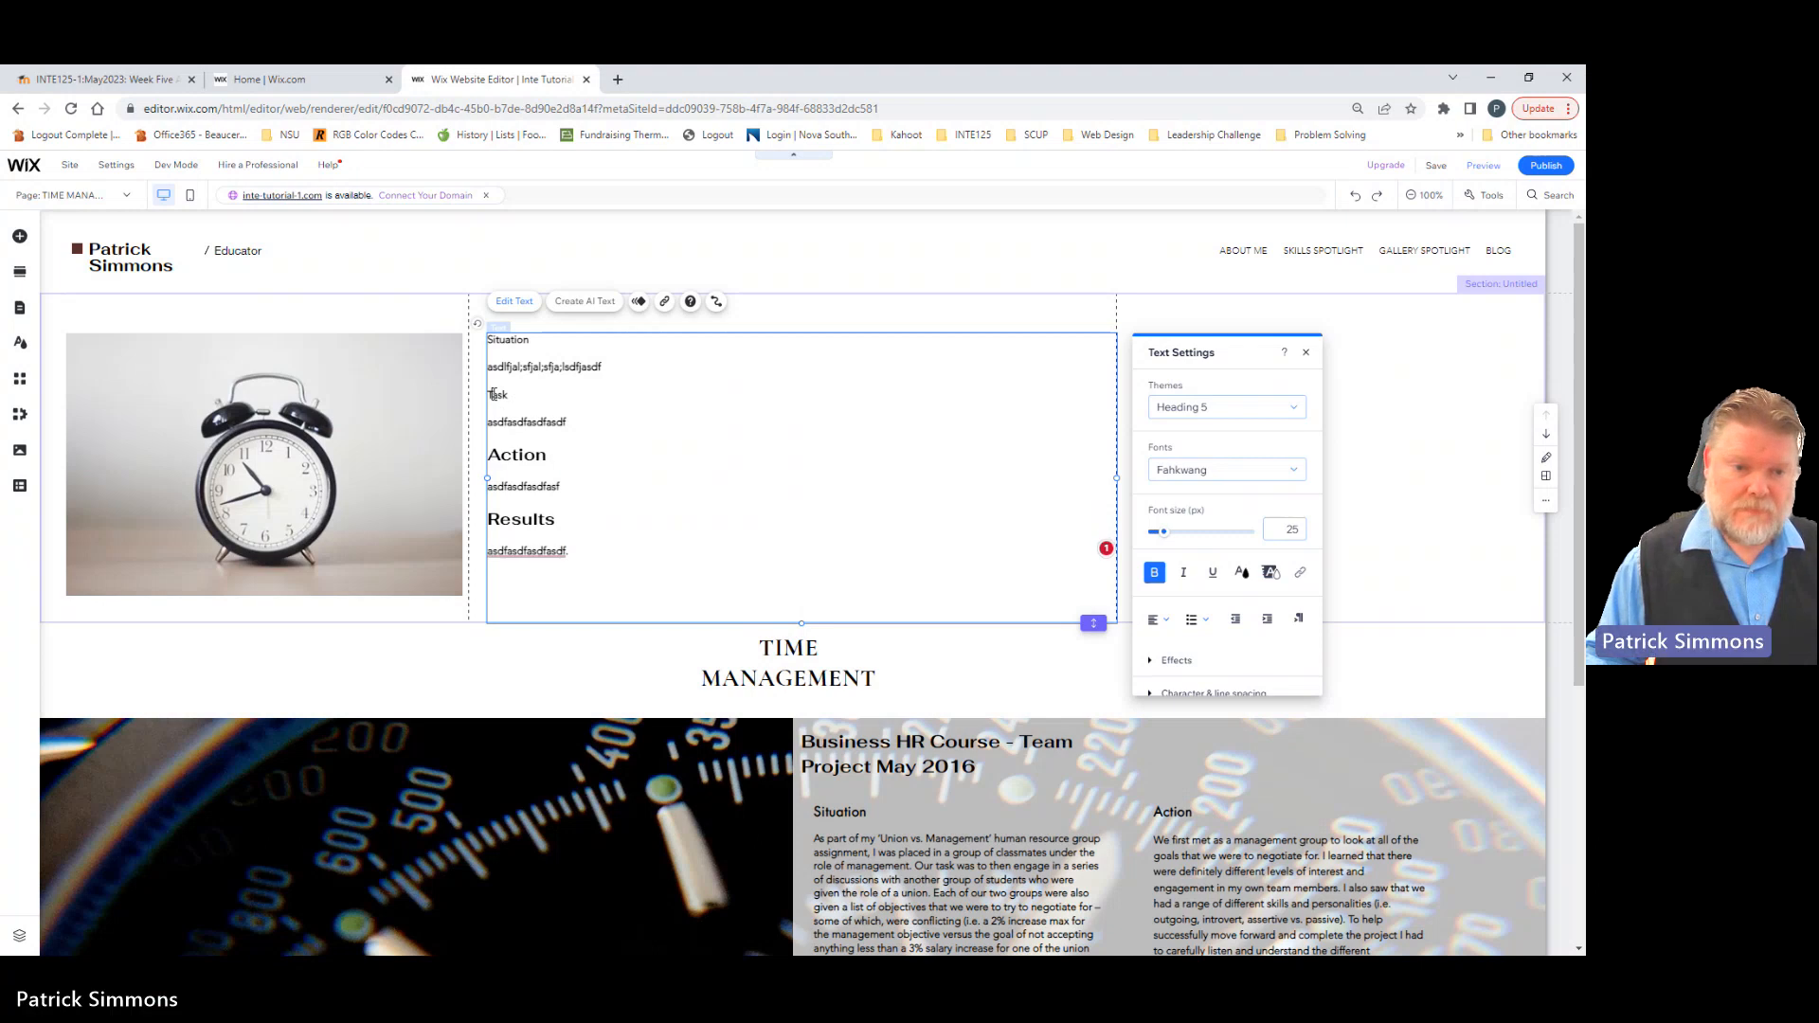
{"action": "double_click", "coordinate": [499, 396]}
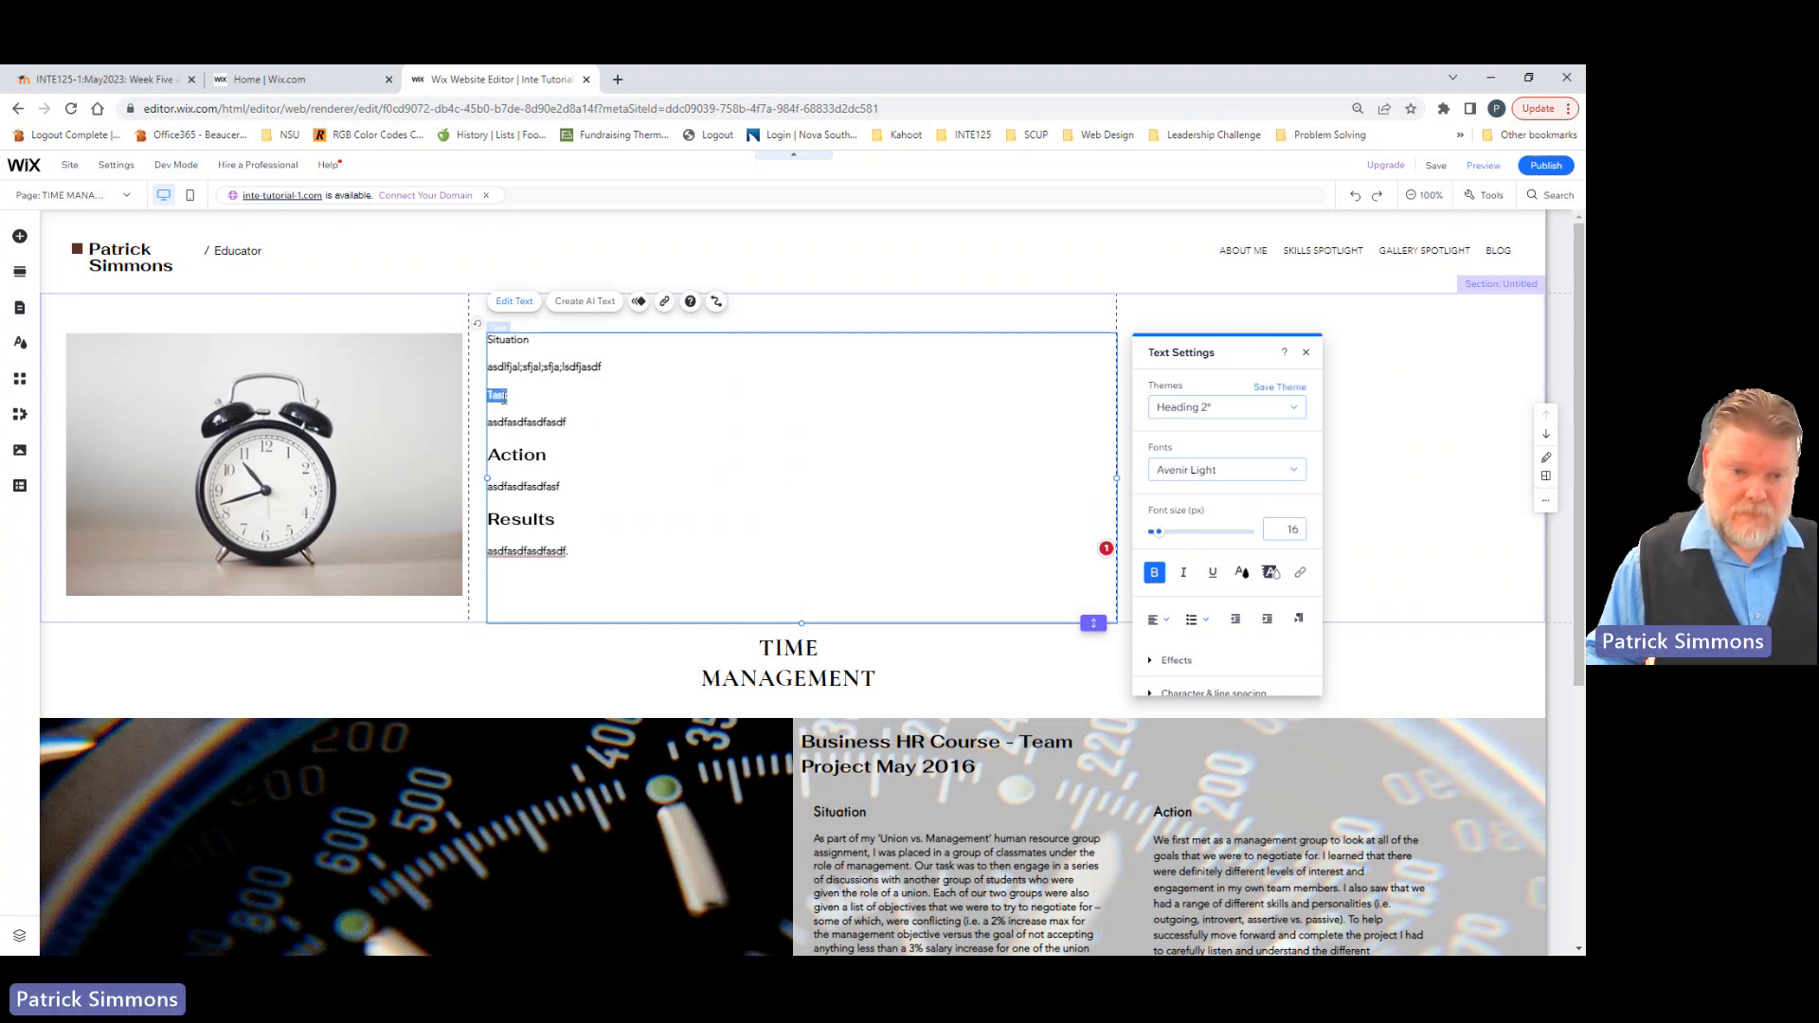
{"action": "left_click", "coordinate": [1288, 411]}
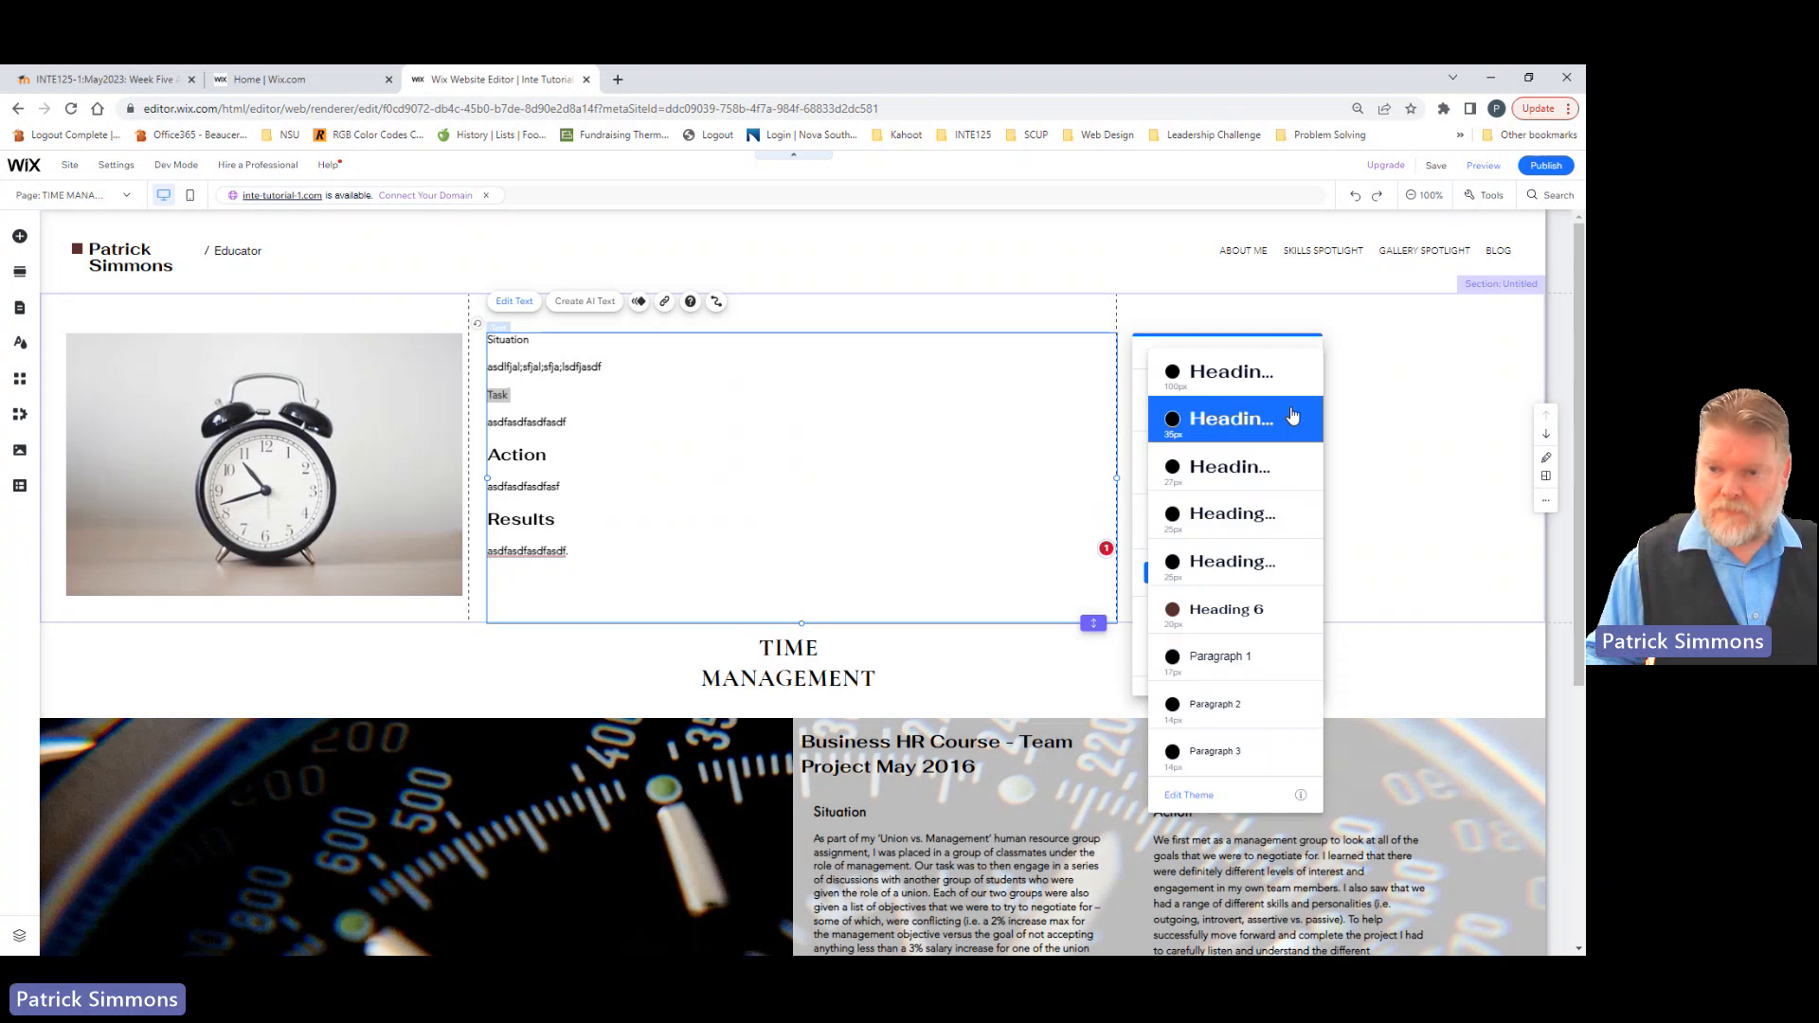
{"action": "left_click", "coordinate": [1203, 564]}
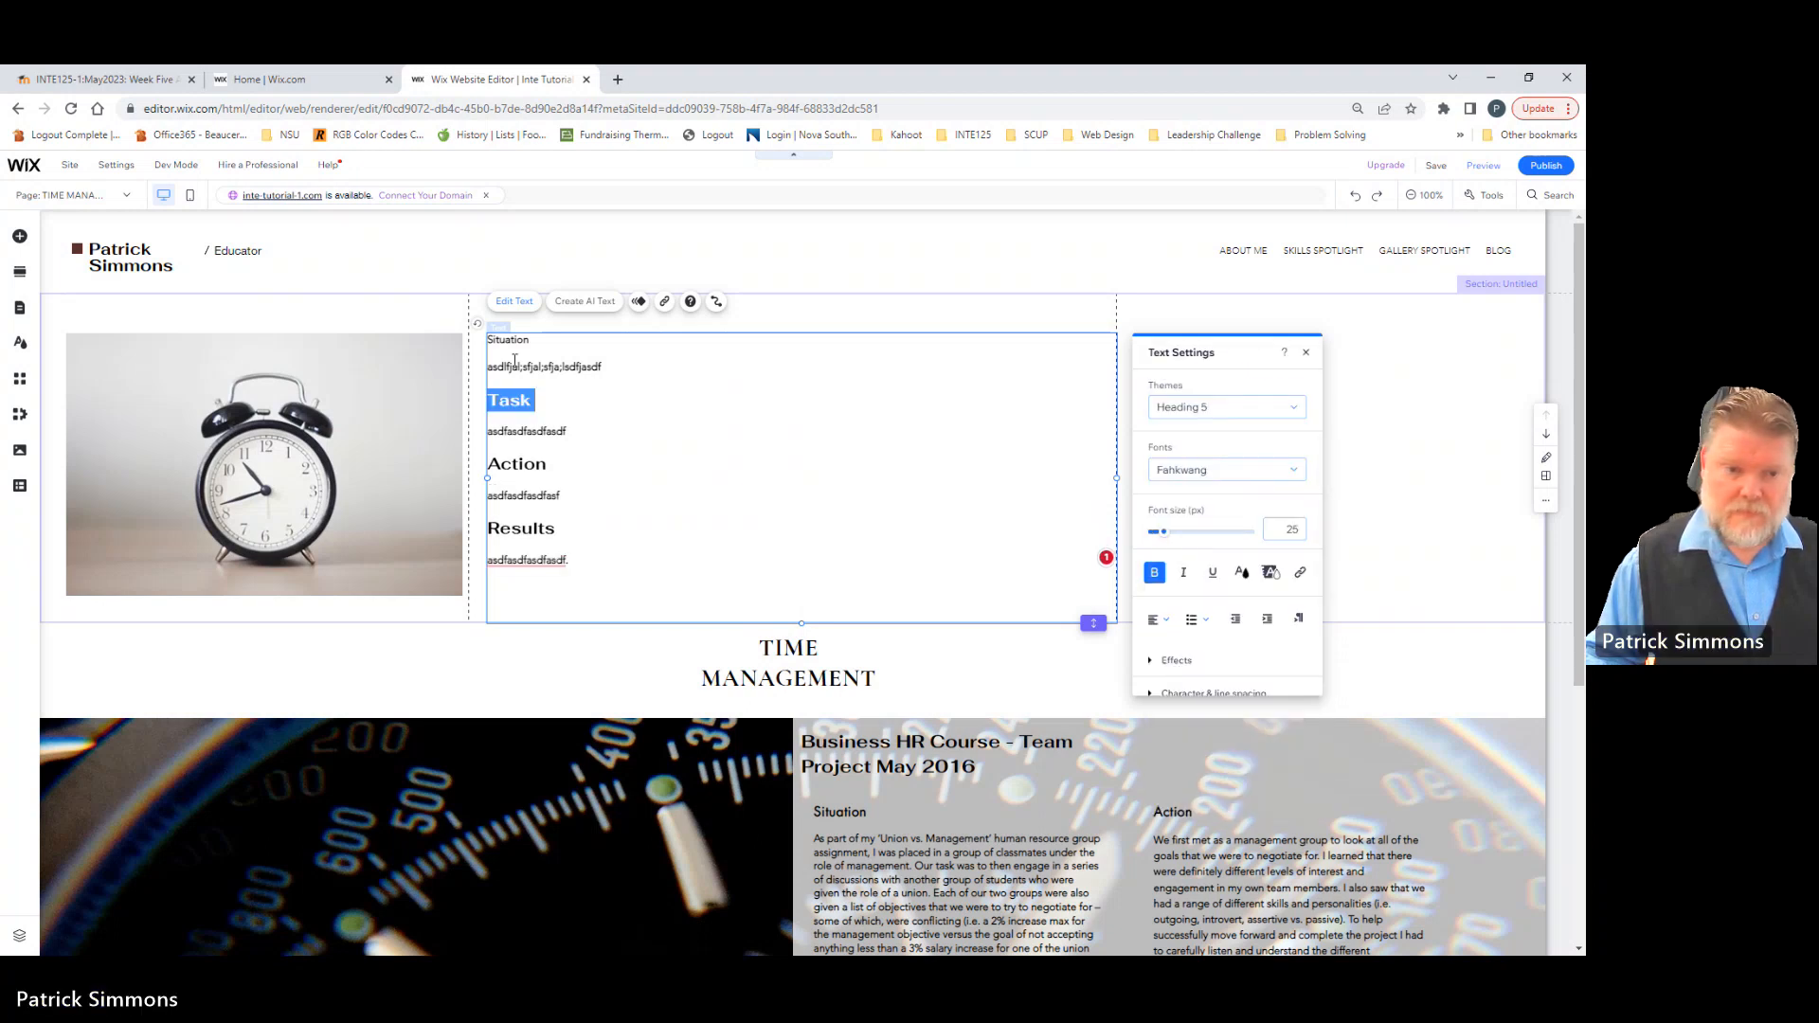
{"action": "left_click_drag", "start_coordinate": [528, 340], "coordinate": [486, 343]}
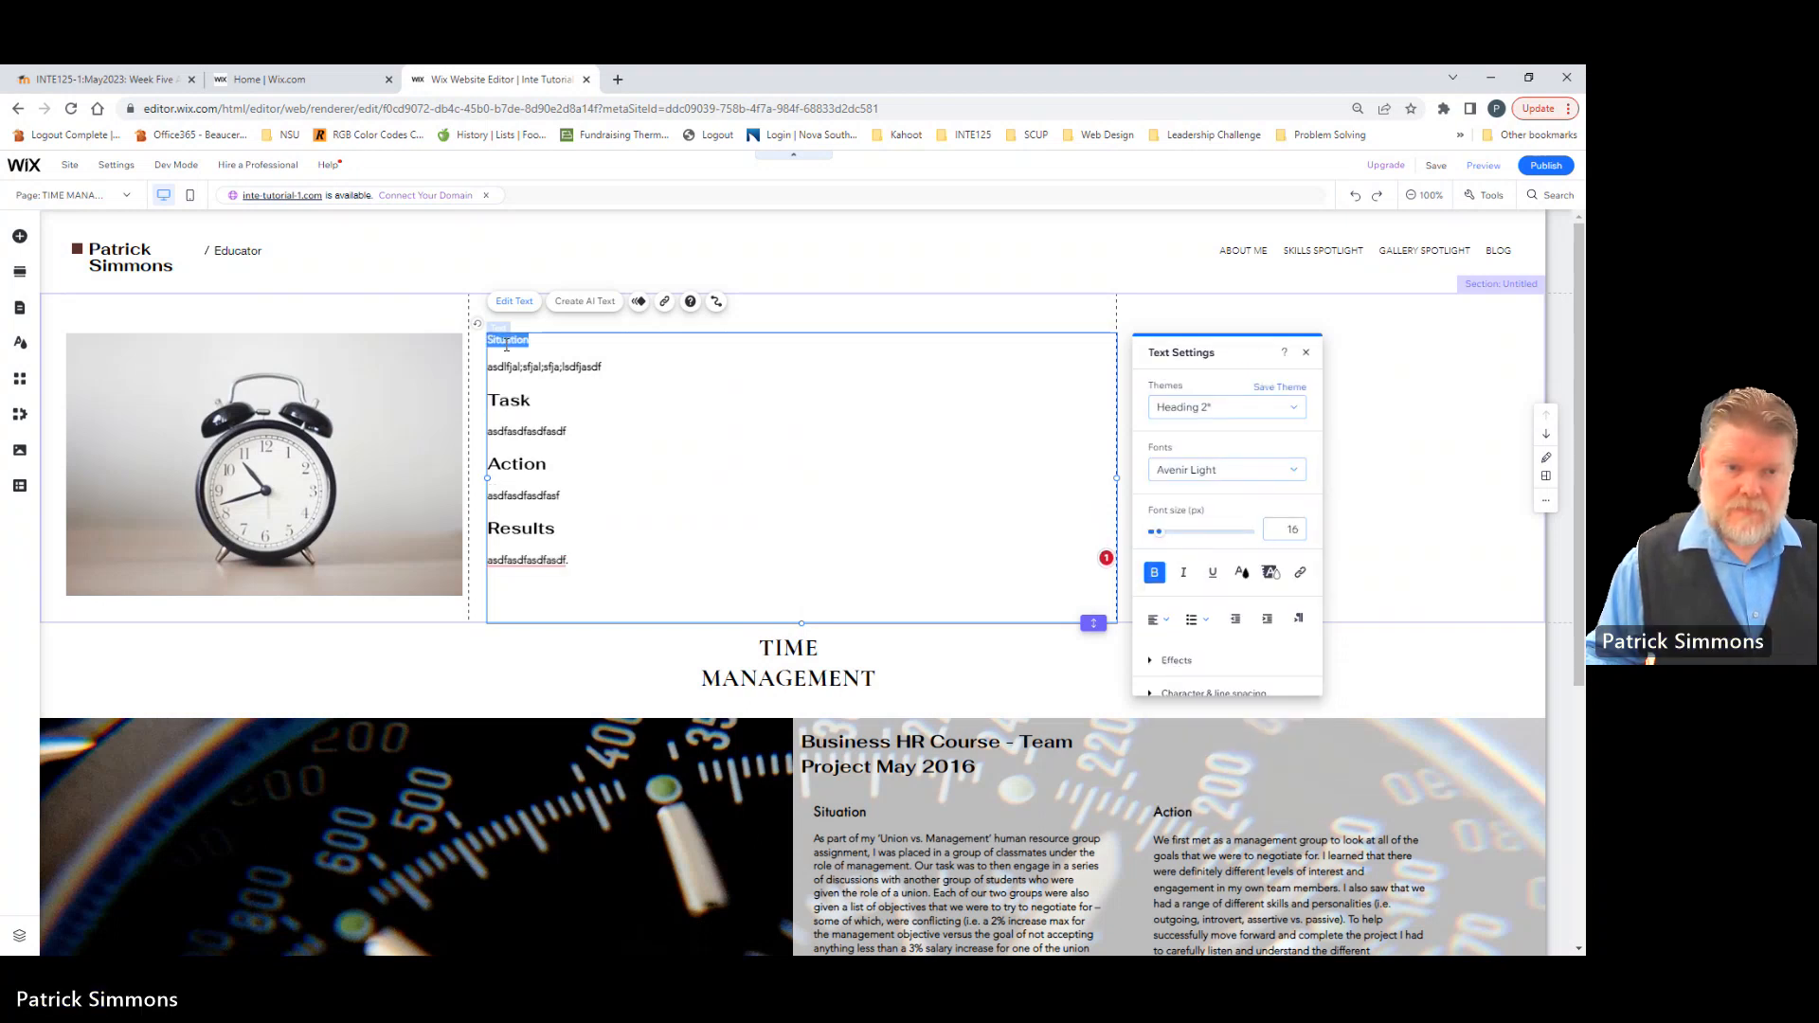
{"action": "left_click", "coordinate": [1294, 411]}
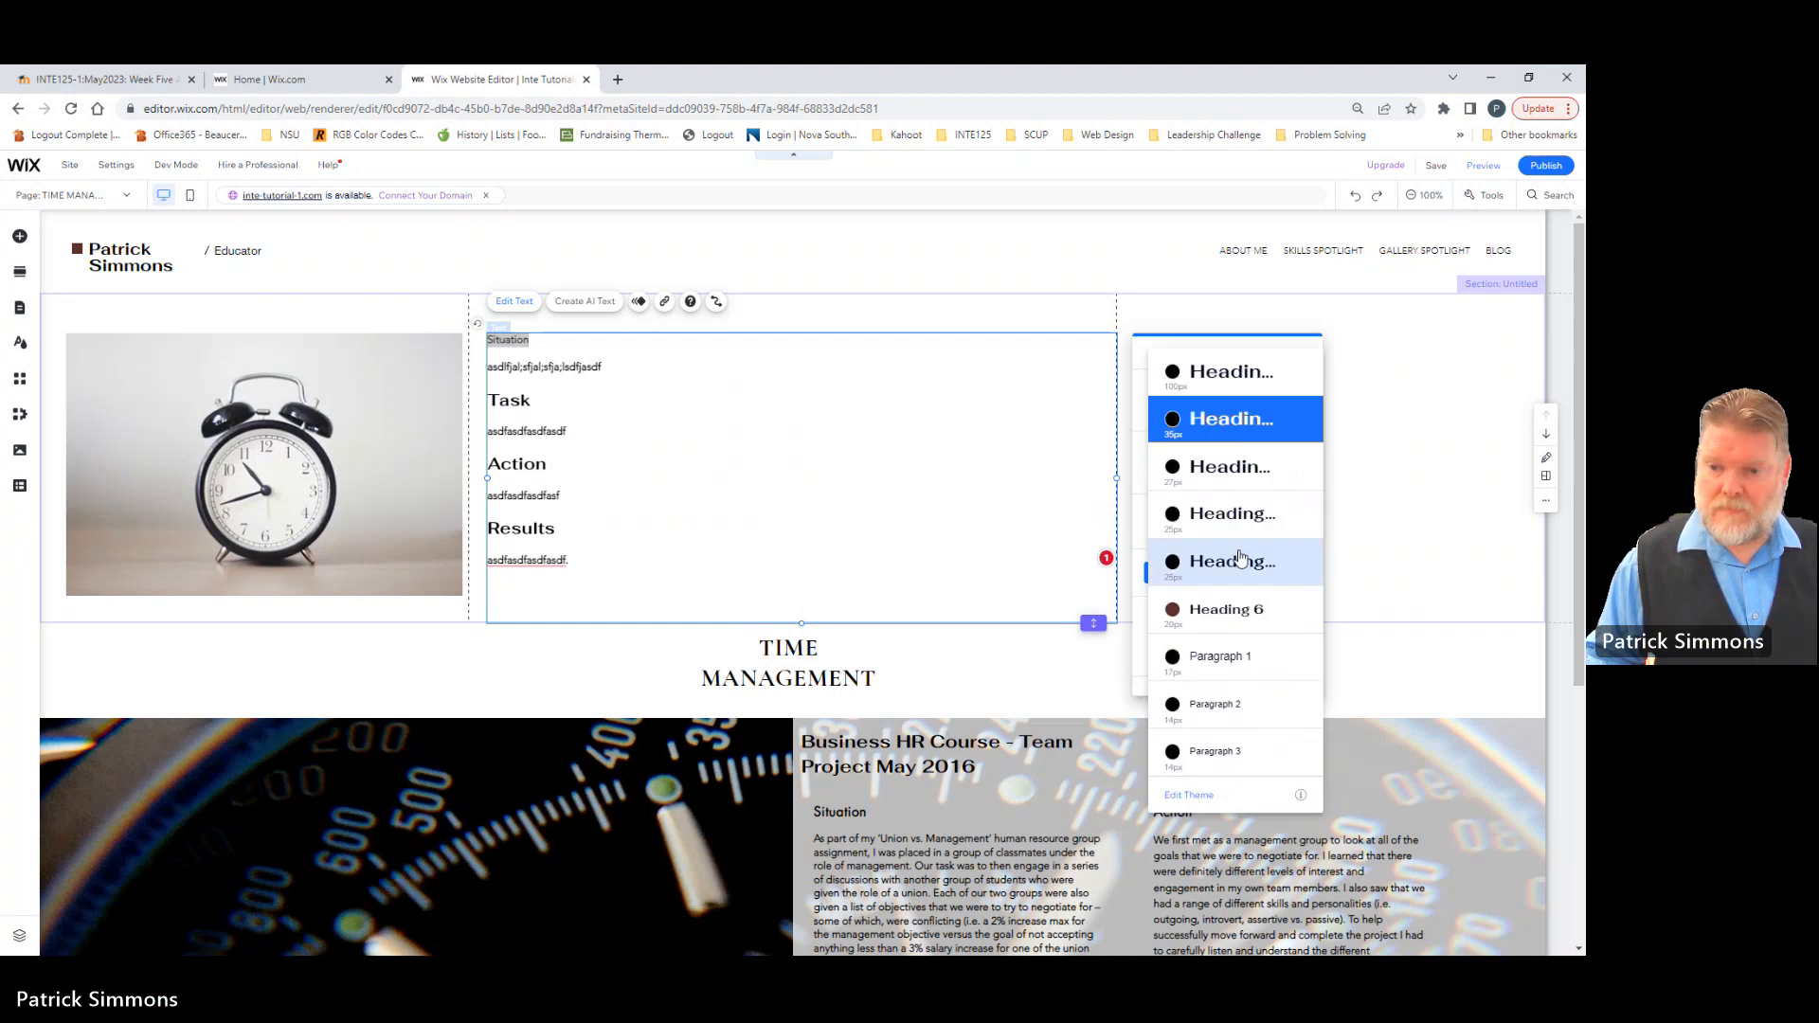
{"action": "left_click", "coordinate": [1239, 565]}
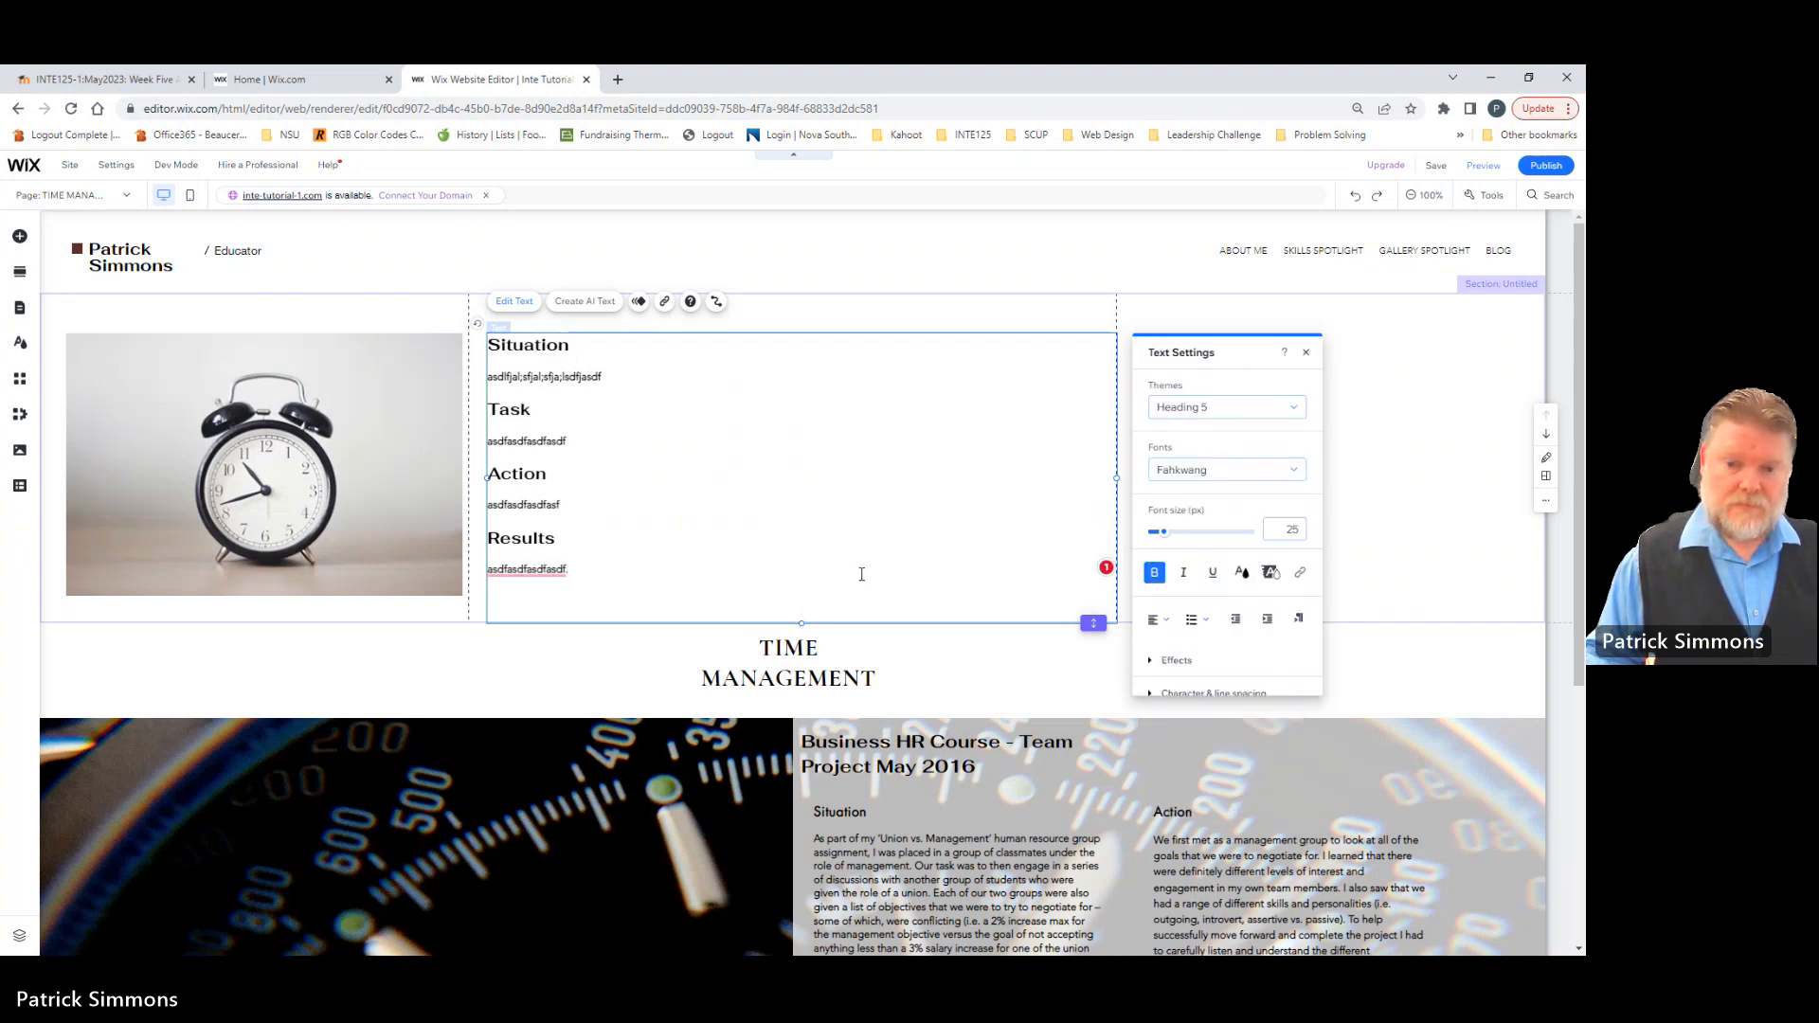
{"action": "left_click", "coordinate": [1449, 500]}
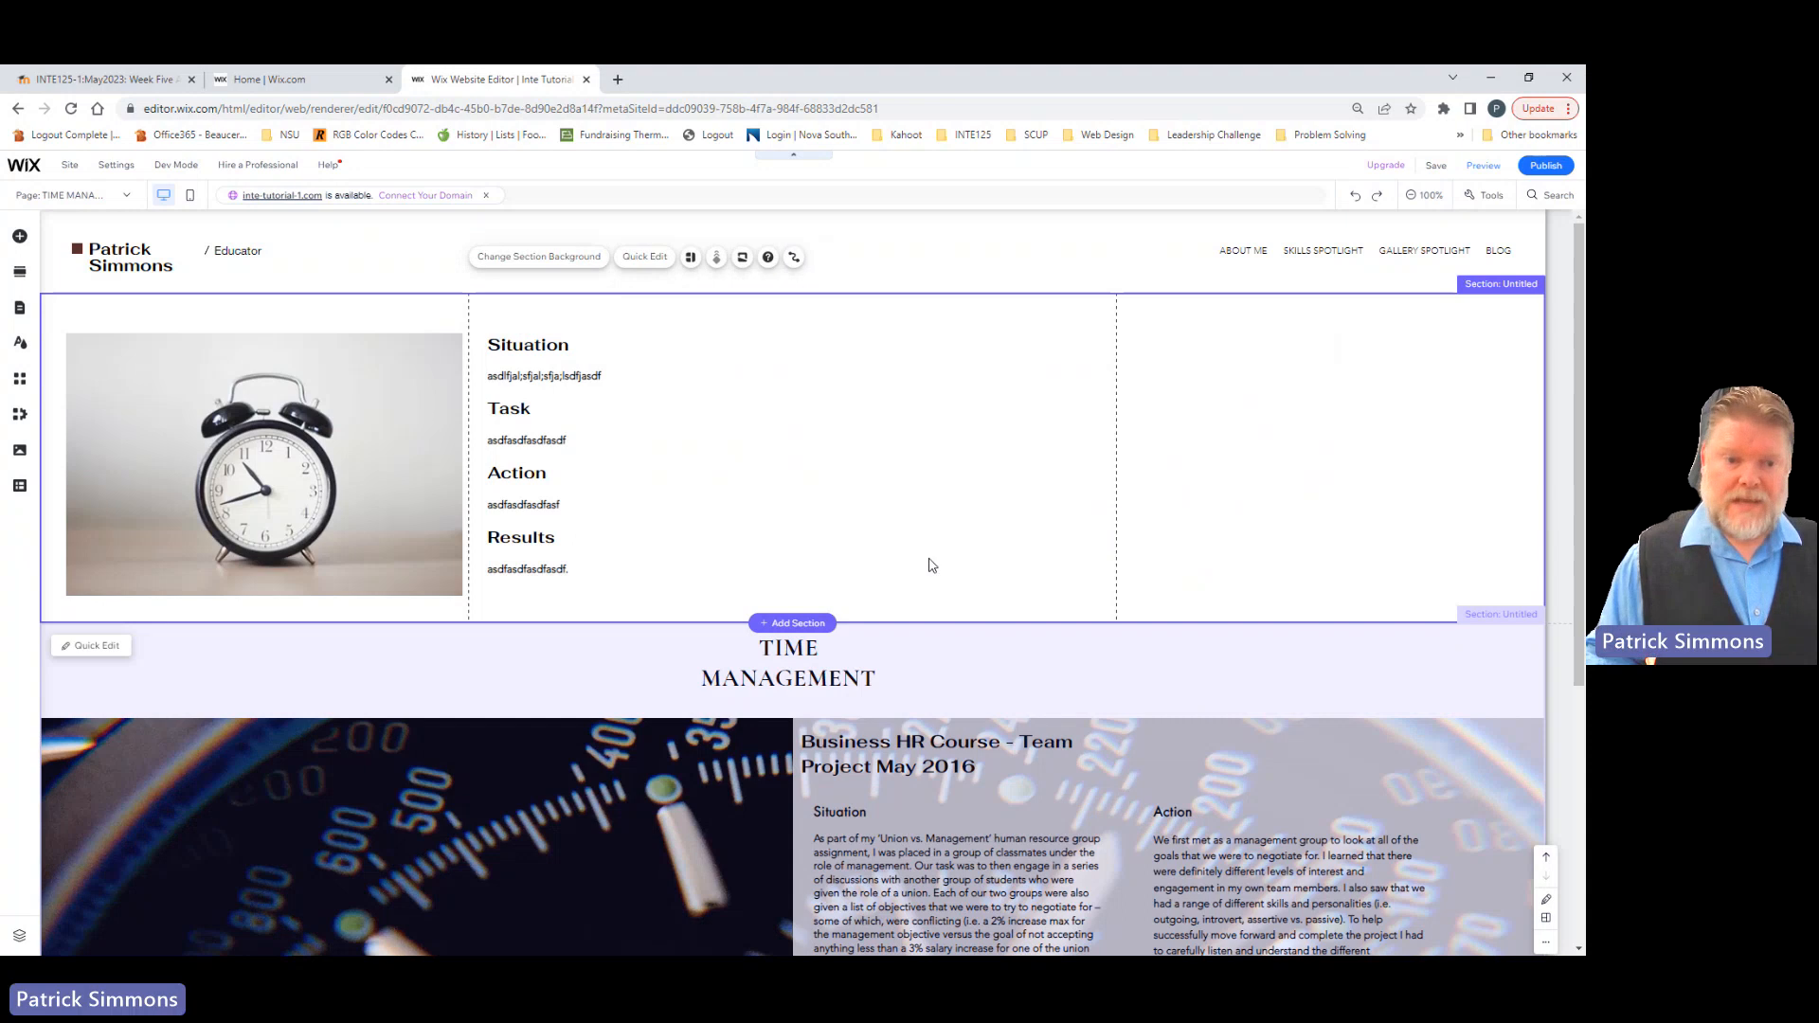
Step: Move the "TIME MANAGEMENT" title to the top of the clock section's middle column and widen its box to fit one line
{"action": "left_click", "coordinate": [564, 369]}
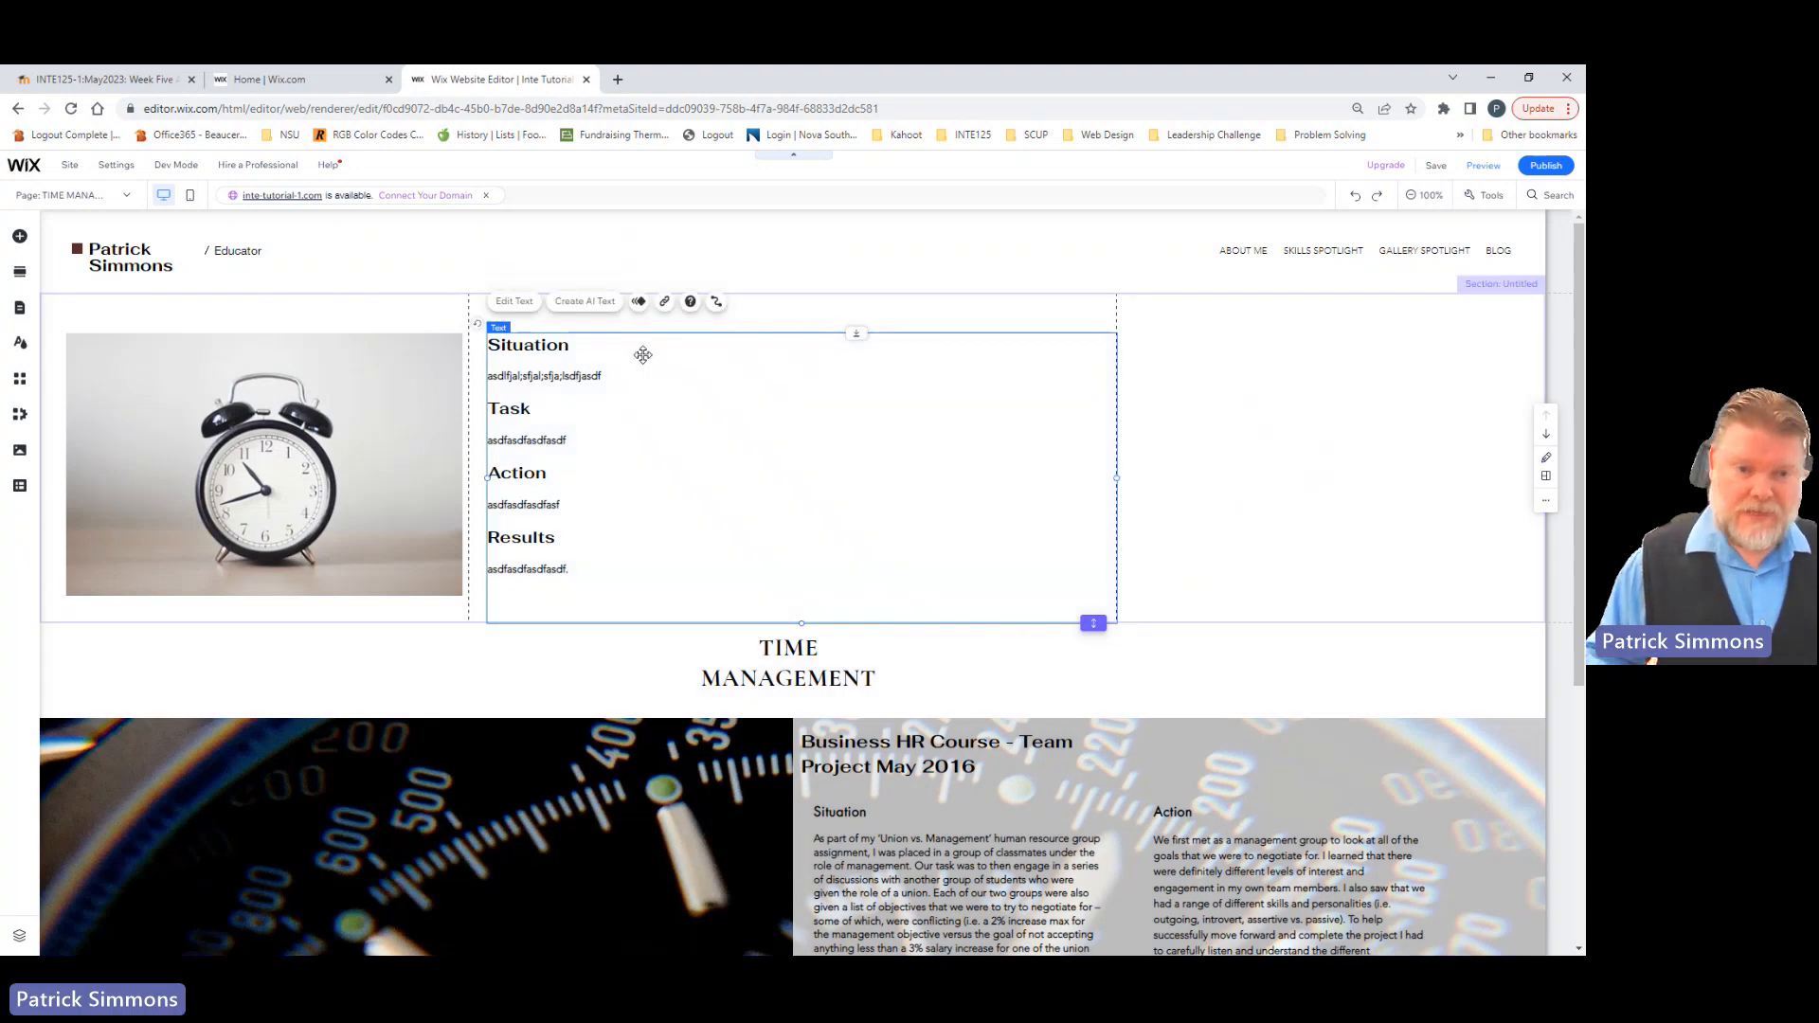
{"action": "left_click", "coordinate": [777, 636]}
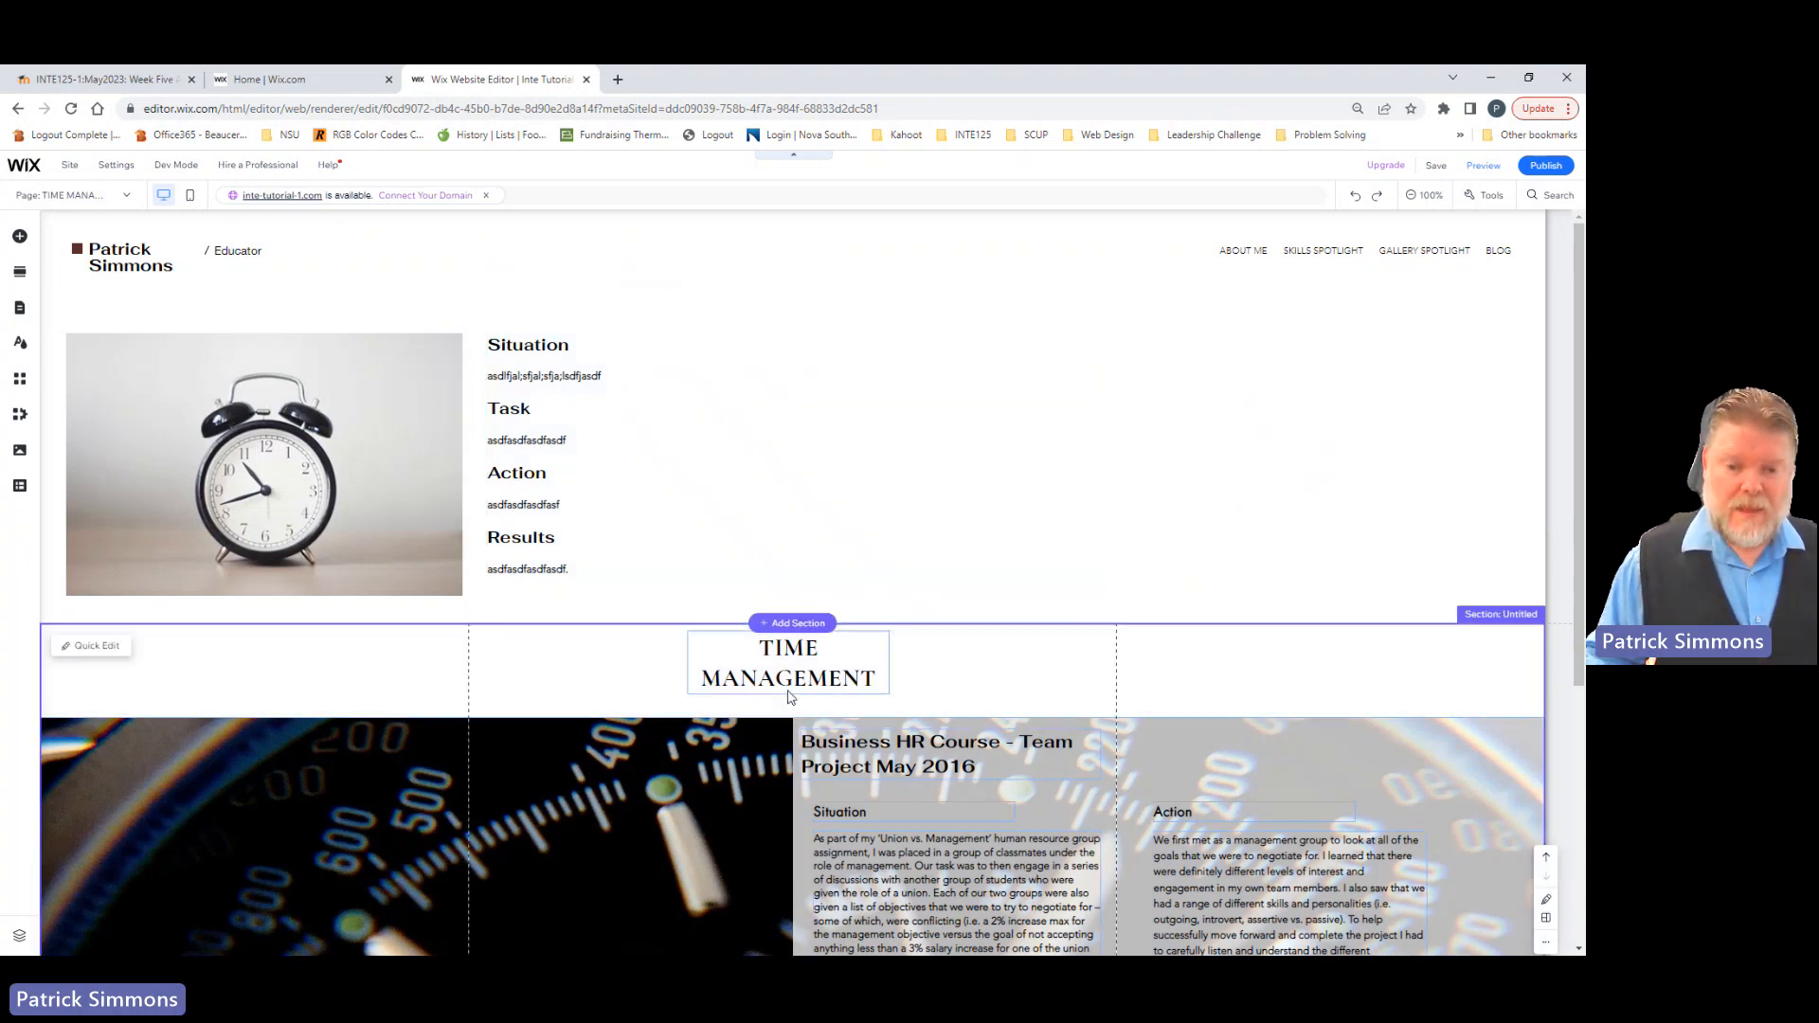
{"action": "left_click_drag", "start_coordinate": [787, 678], "coordinate": [595, 303]}
{"action": "left_click_drag", "start_coordinate": [887, 311], "coordinate": [922, 310]}
Step: Reposition the Situation-to-Results text box beneath the title and extend the clock section's height well below the text
{"action": "left_click", "coordinate": [611, 419]}
{"action": "left_click_drag", "start_coordinate": [658, 411], "coordinate": [649, 451]}
{"action": "left_click", "coordinate": [1184, 445]}
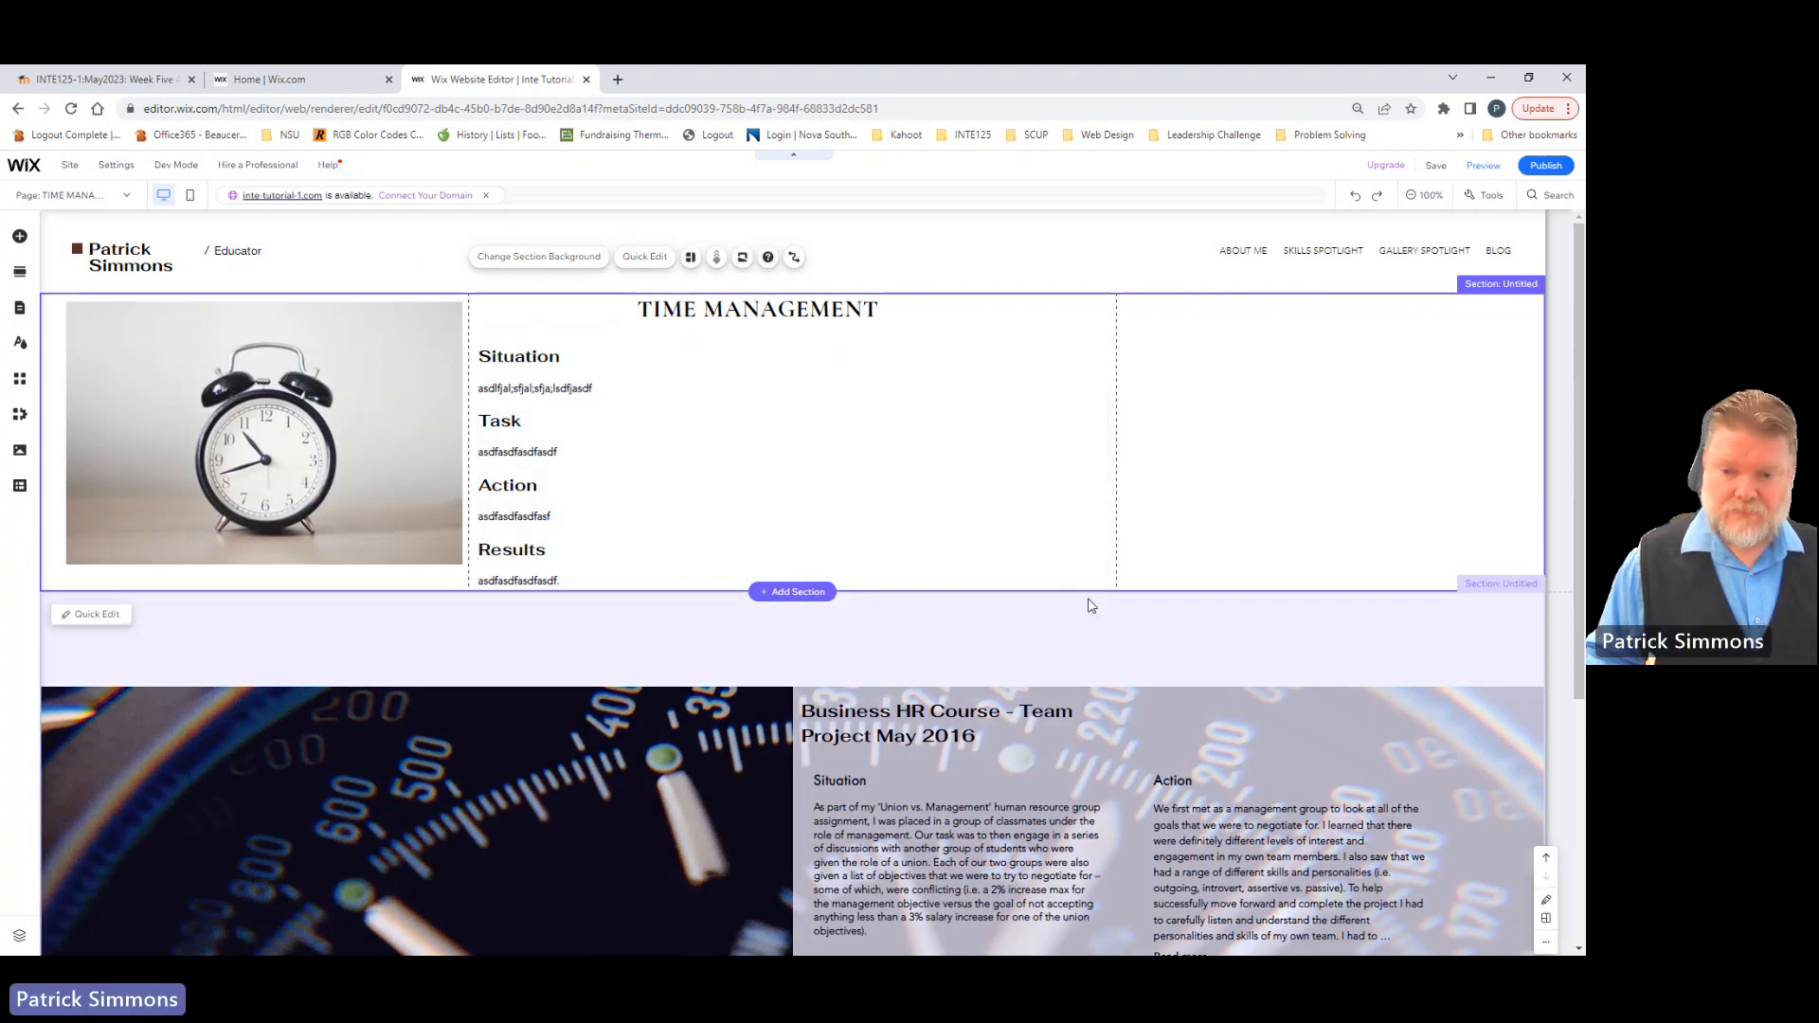
{"action": "left_click_drag", "start_coordinate": [1092, 595], "coordinate": [1061, 740]}
{"action": "left_click", "coordinate": [353, 479]}
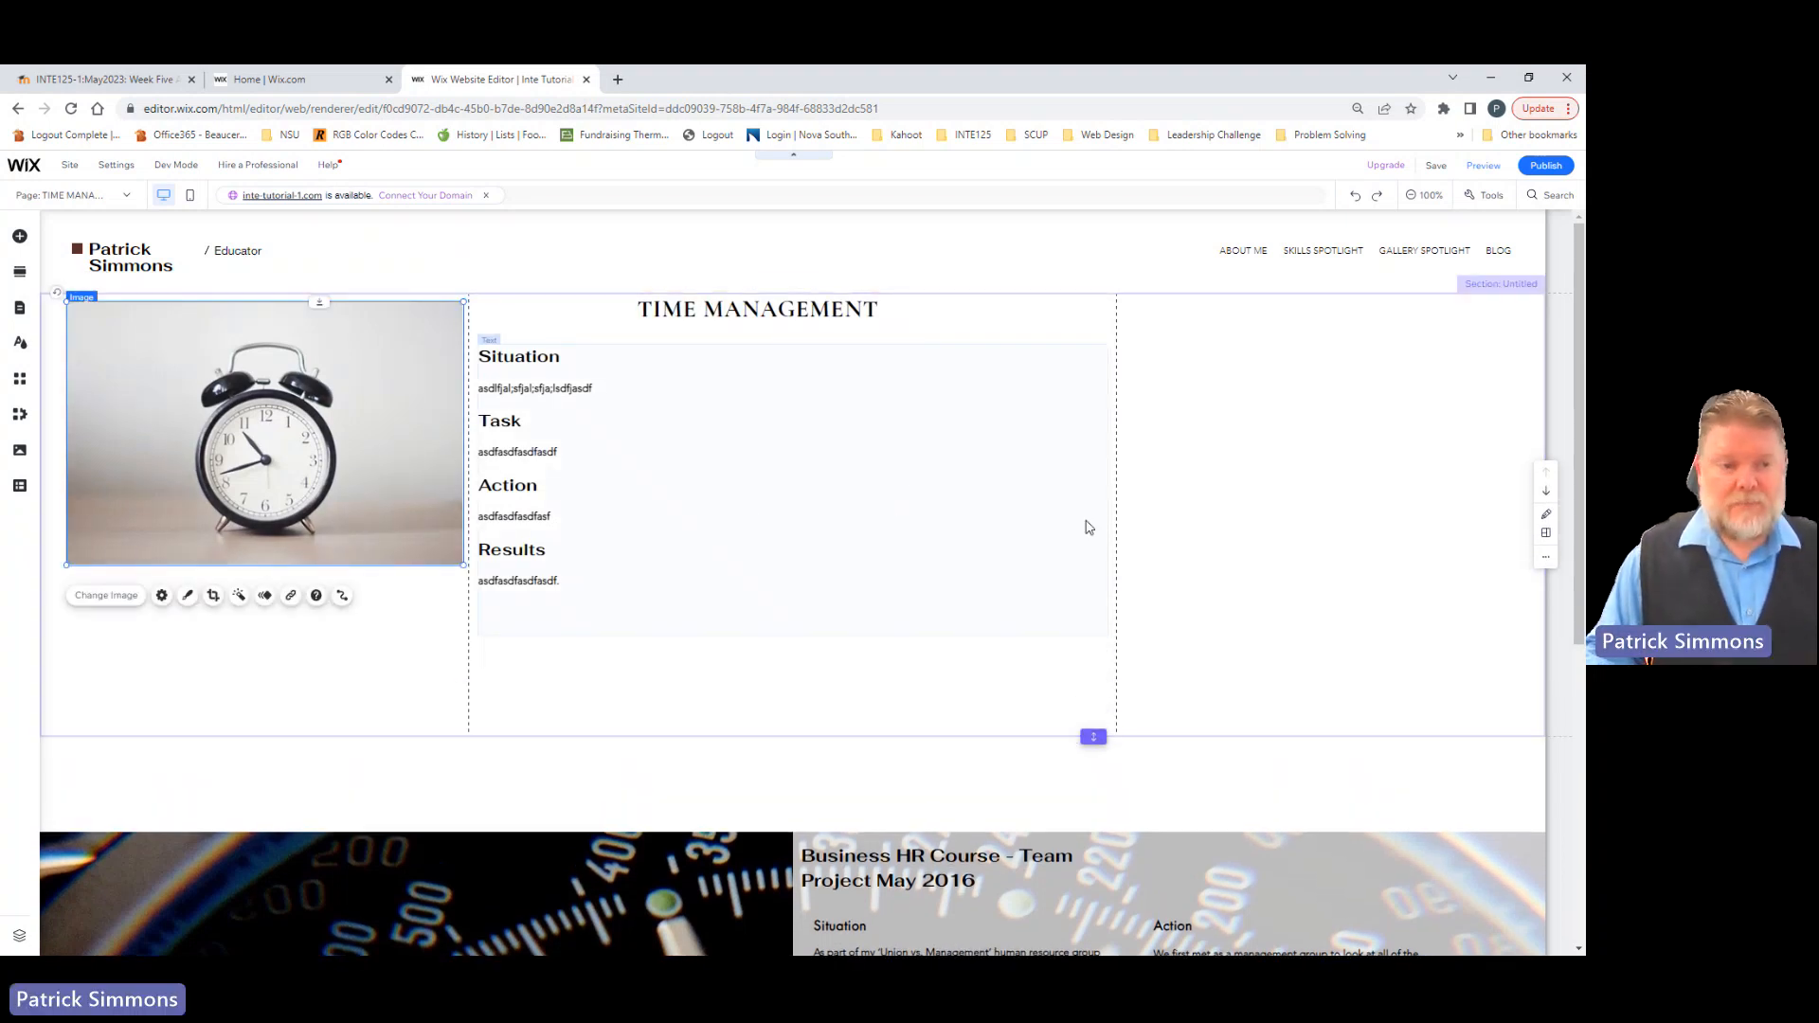
Step: Shift the text box away from the clock image and narrow it to stay within the section's middle column
{"action": "scroll", "coordinate": [1088, 448], "scroll_direction": "down", "scroll_amount": 5}
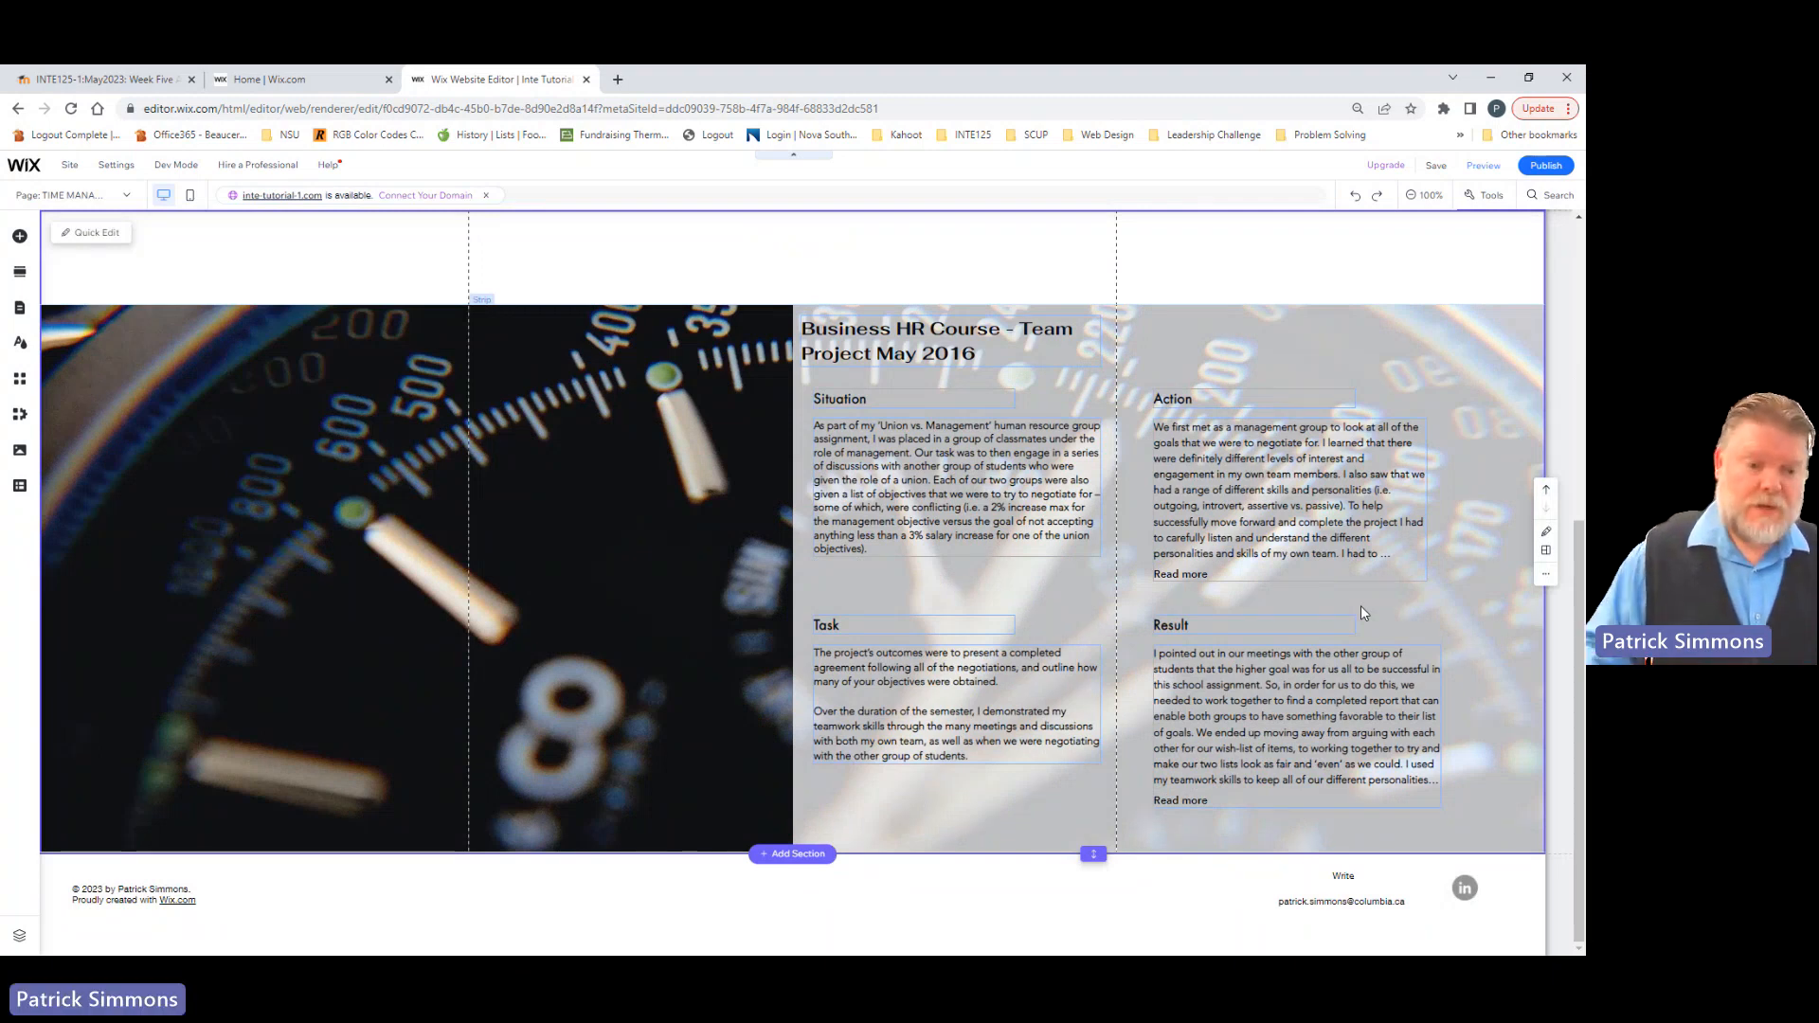
{"action": "scroll", "coordinate": [1360, 607], "scroll_direction": "up", "scroll_amount": 5}
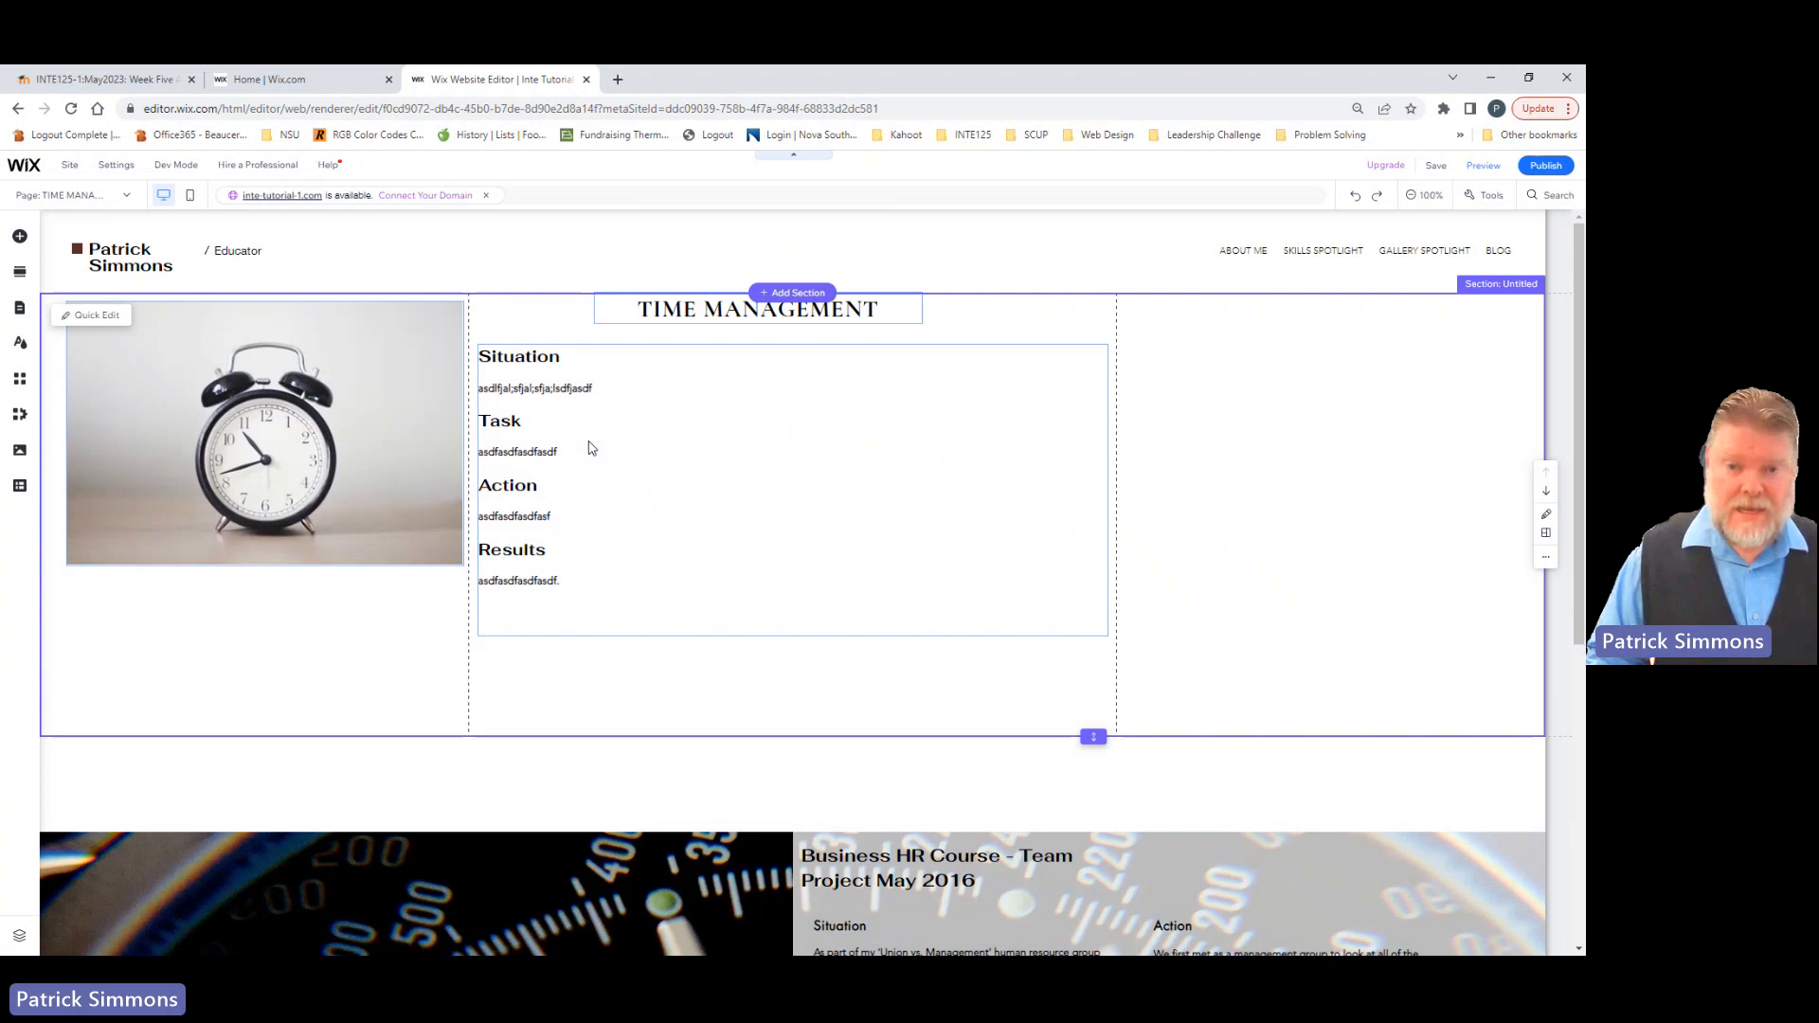
{"action": "left_click", "coordinate": [481, 456]}
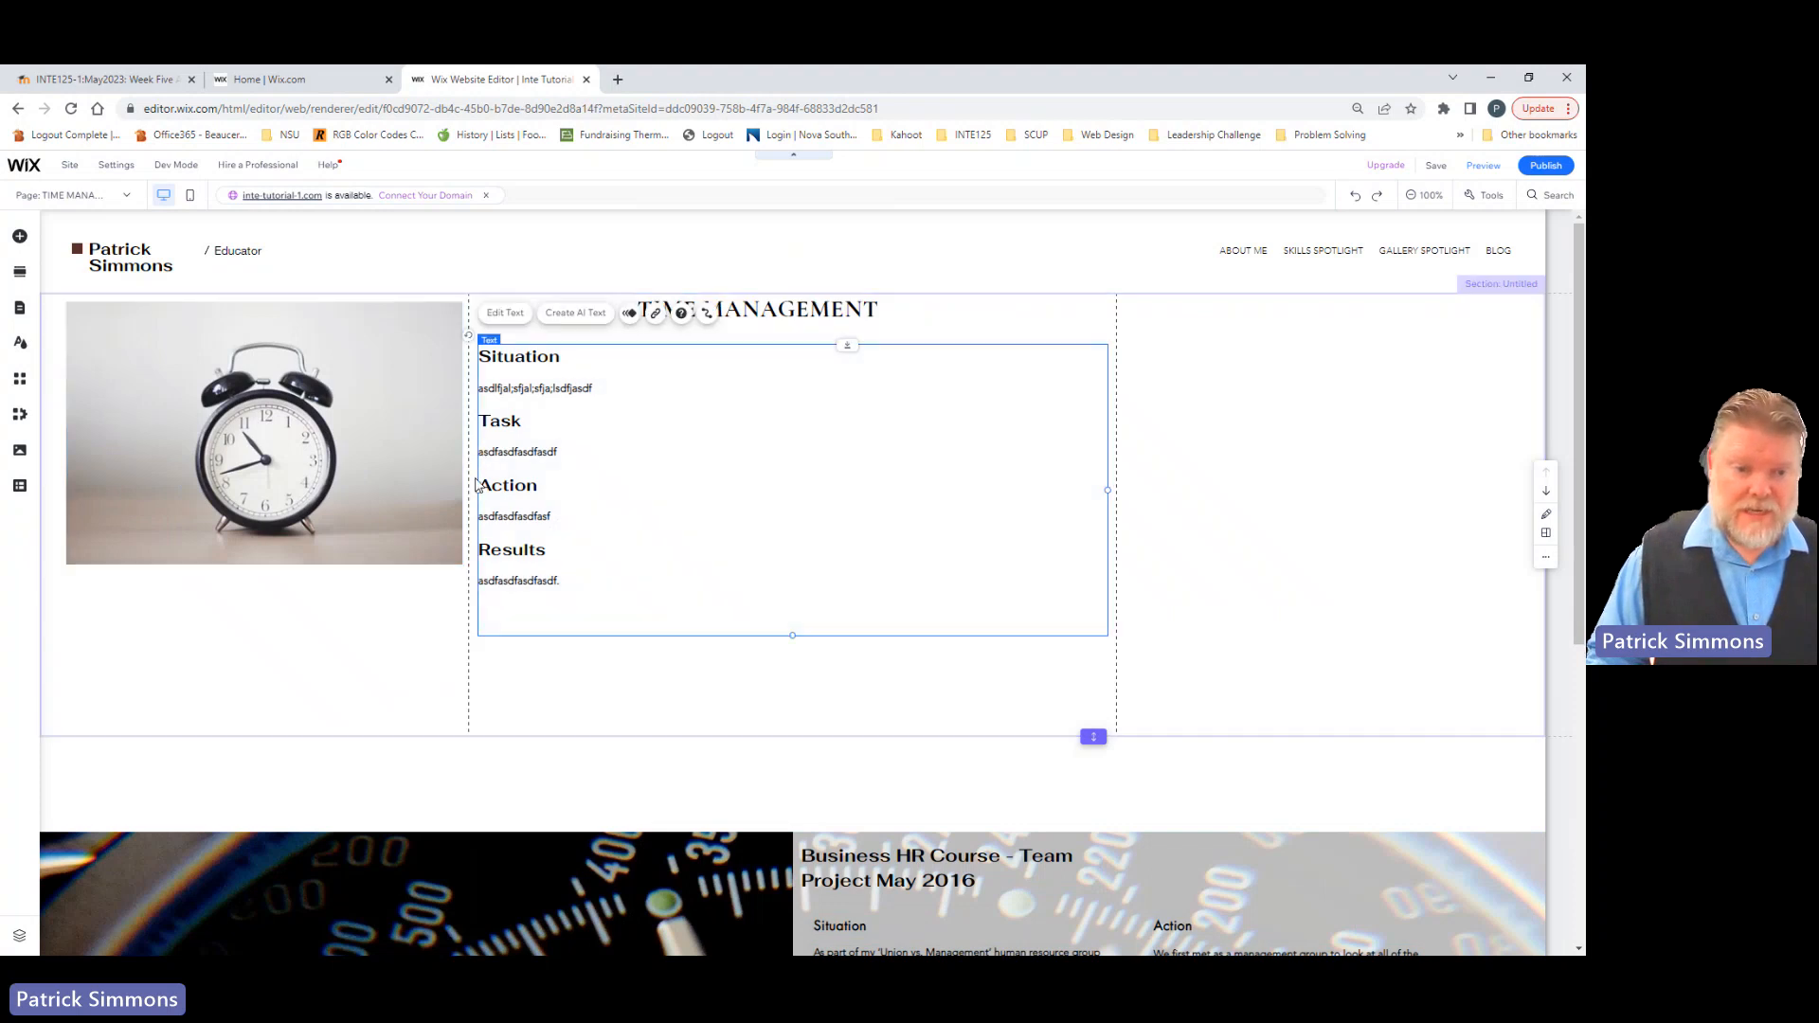
{"action": "left_click_drag", "start_coordinate": [474, 491], "coordinate": [509, 487]}
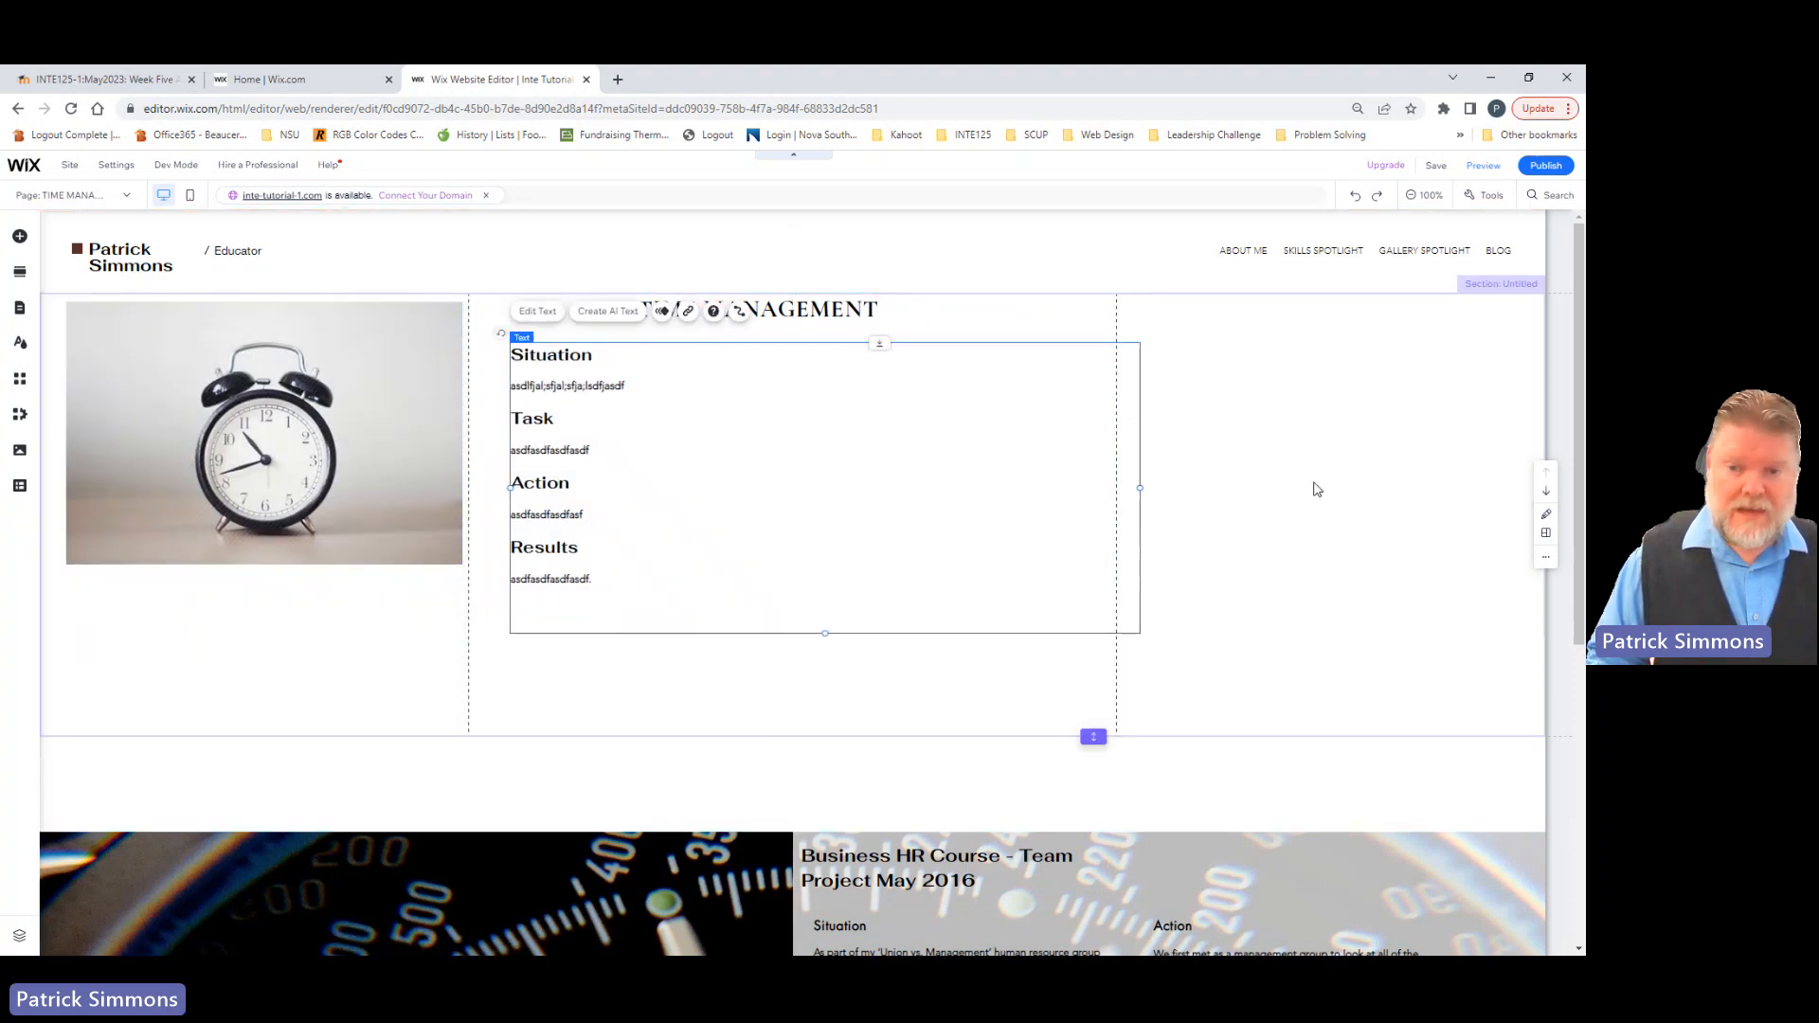
{"action": "left_click_drag", "start_coordinate": [1140, 491], "coordinate": [1098, 482]}
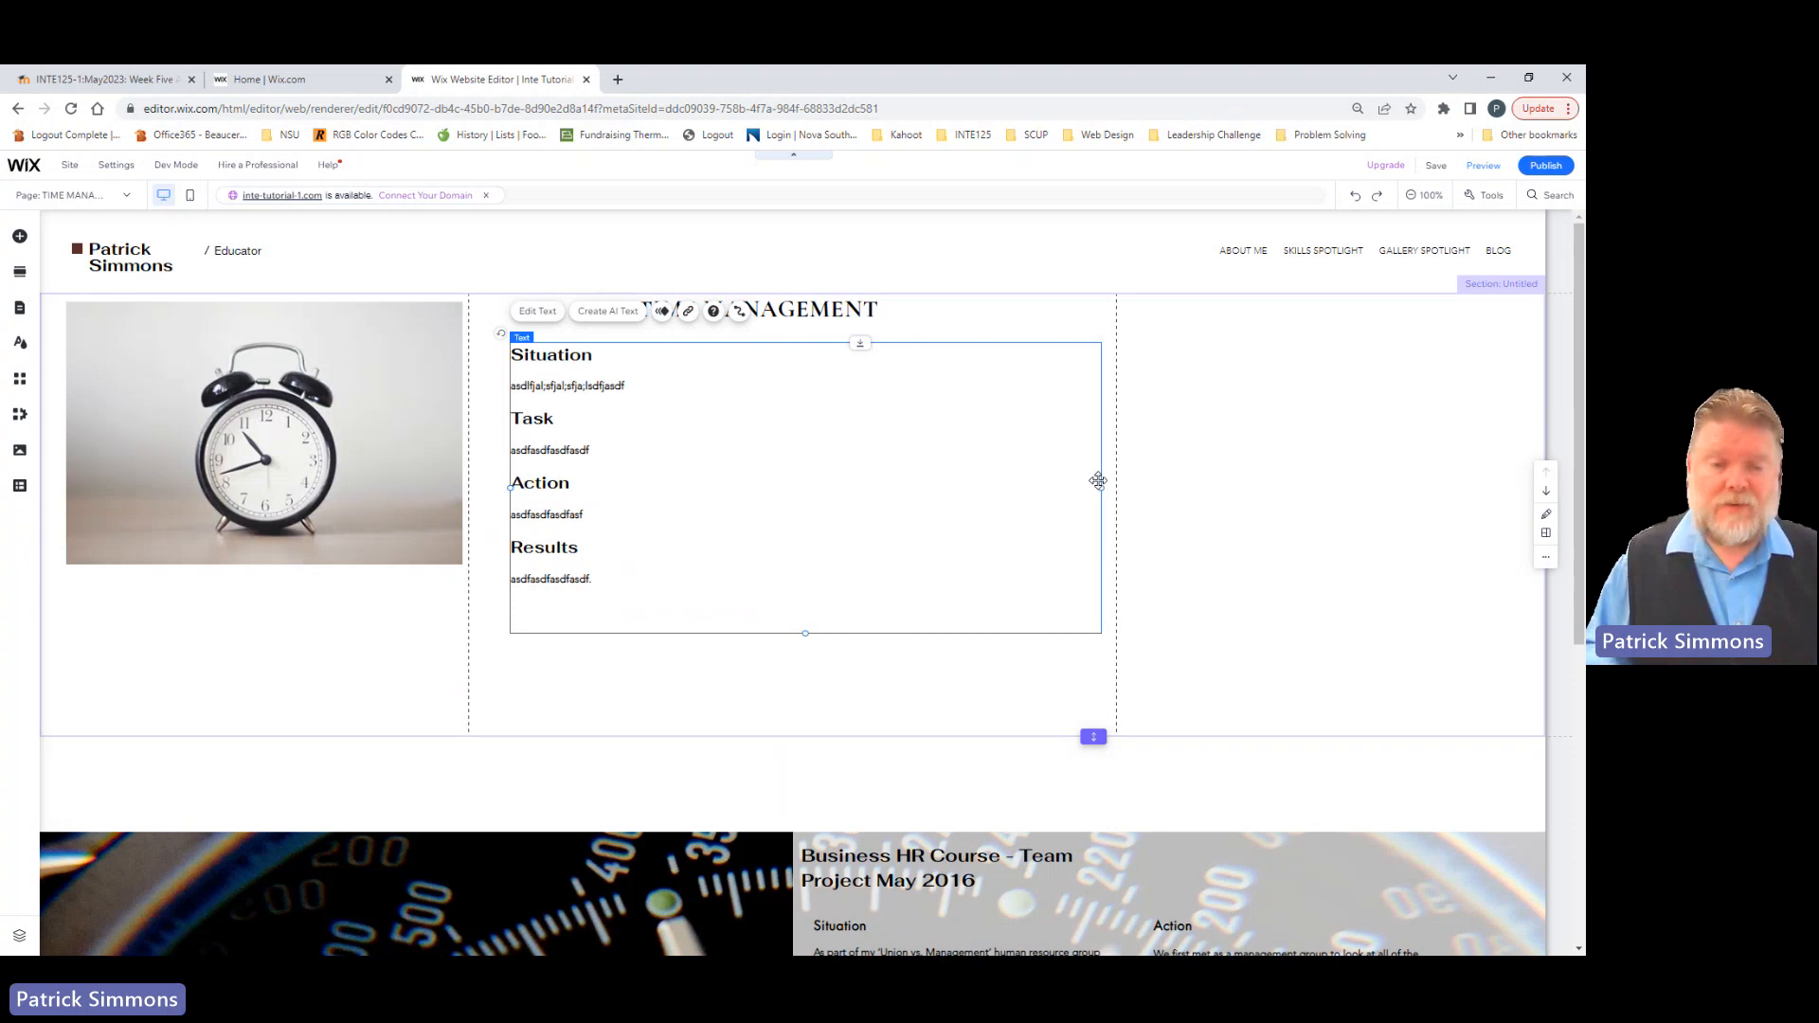
{"action": "scroll", "coordinate": [995, 507], "scroll_direction": "down", "scroll_amount": 5}
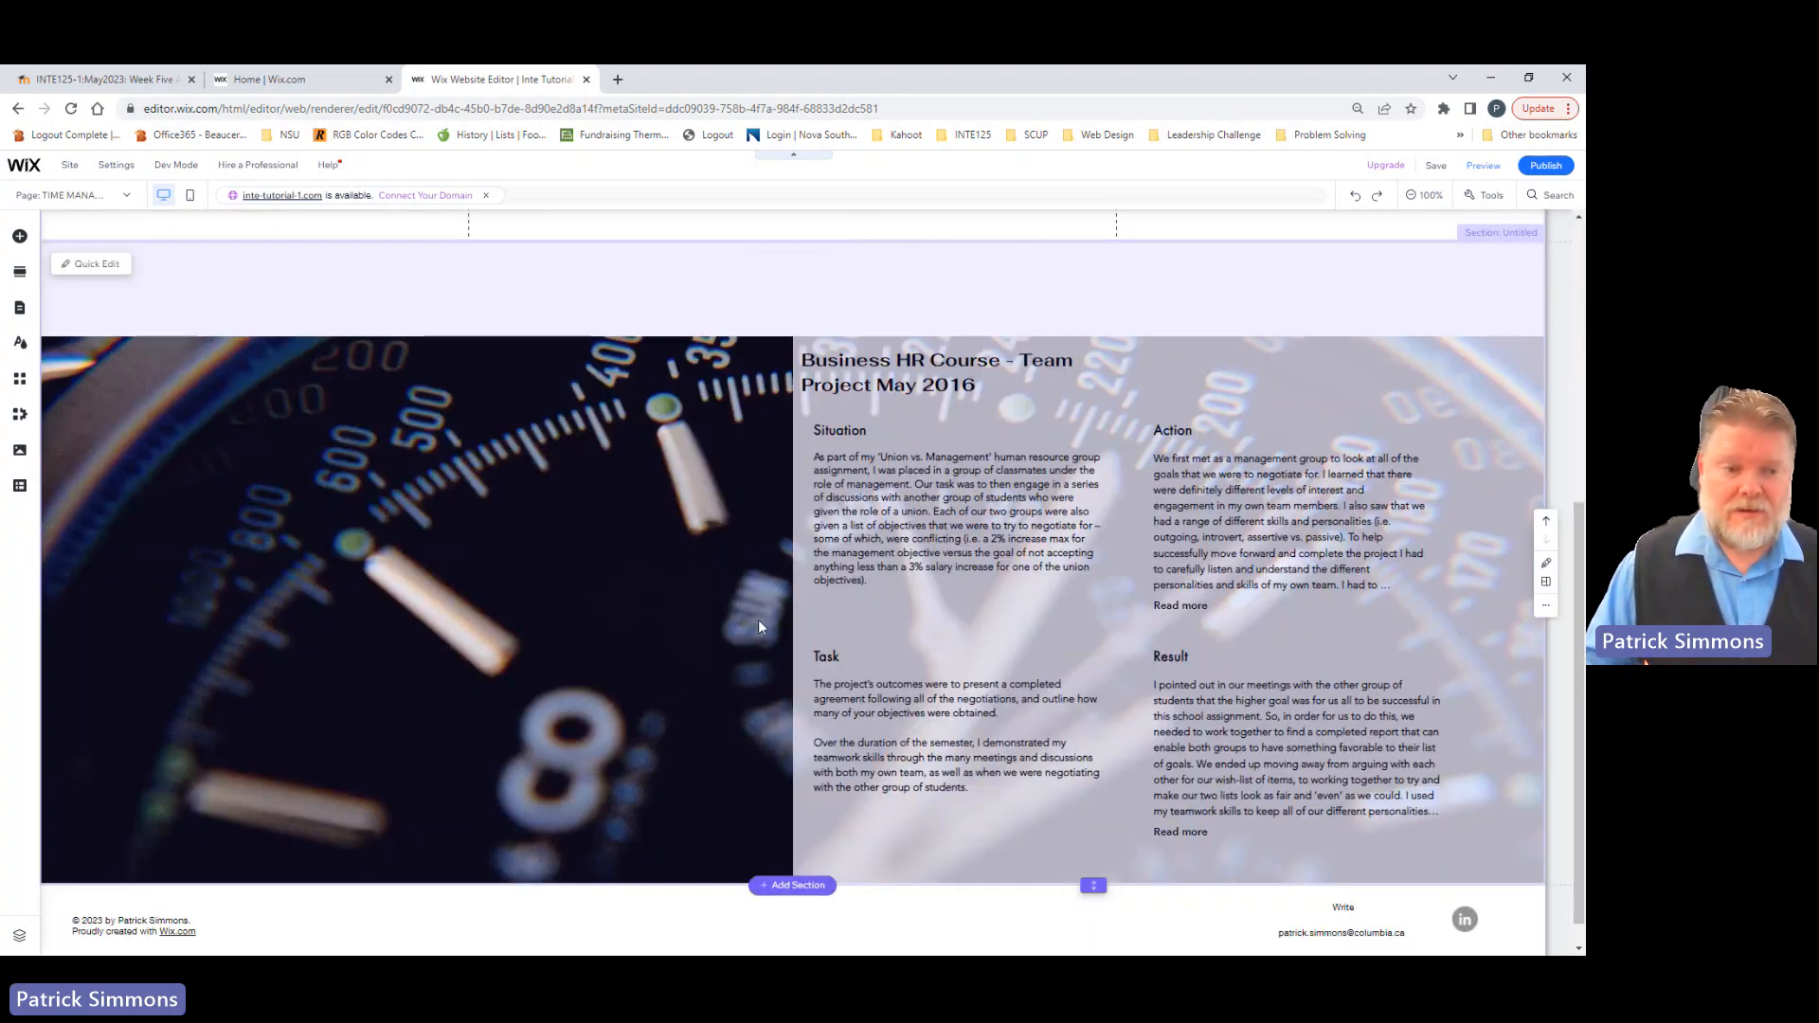
{"action": "scroll", "coordinate": [758, 620], "scroll_direction": "up", "scroll_amount": 5}
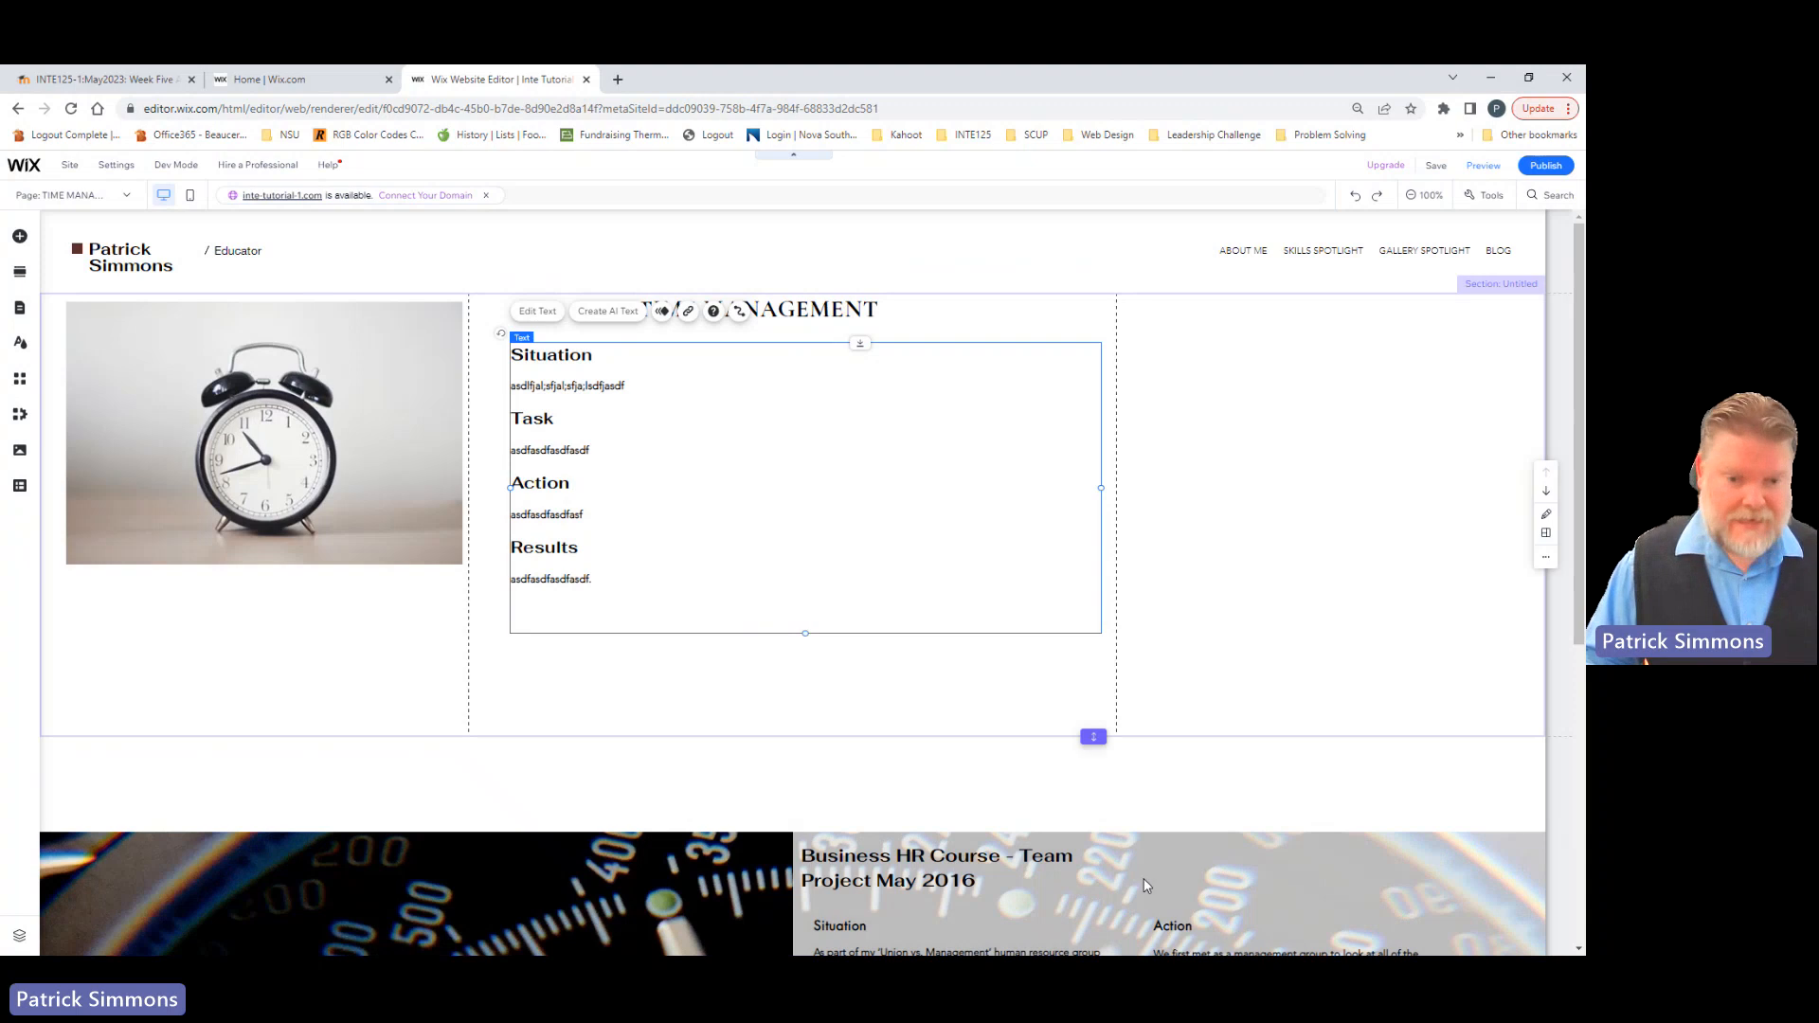
{"action": "key", "text": "alt+Tab"}
{"action": "key", "text": "alt+Tab"}
{"action": "key", "text": "alt+Tab"}
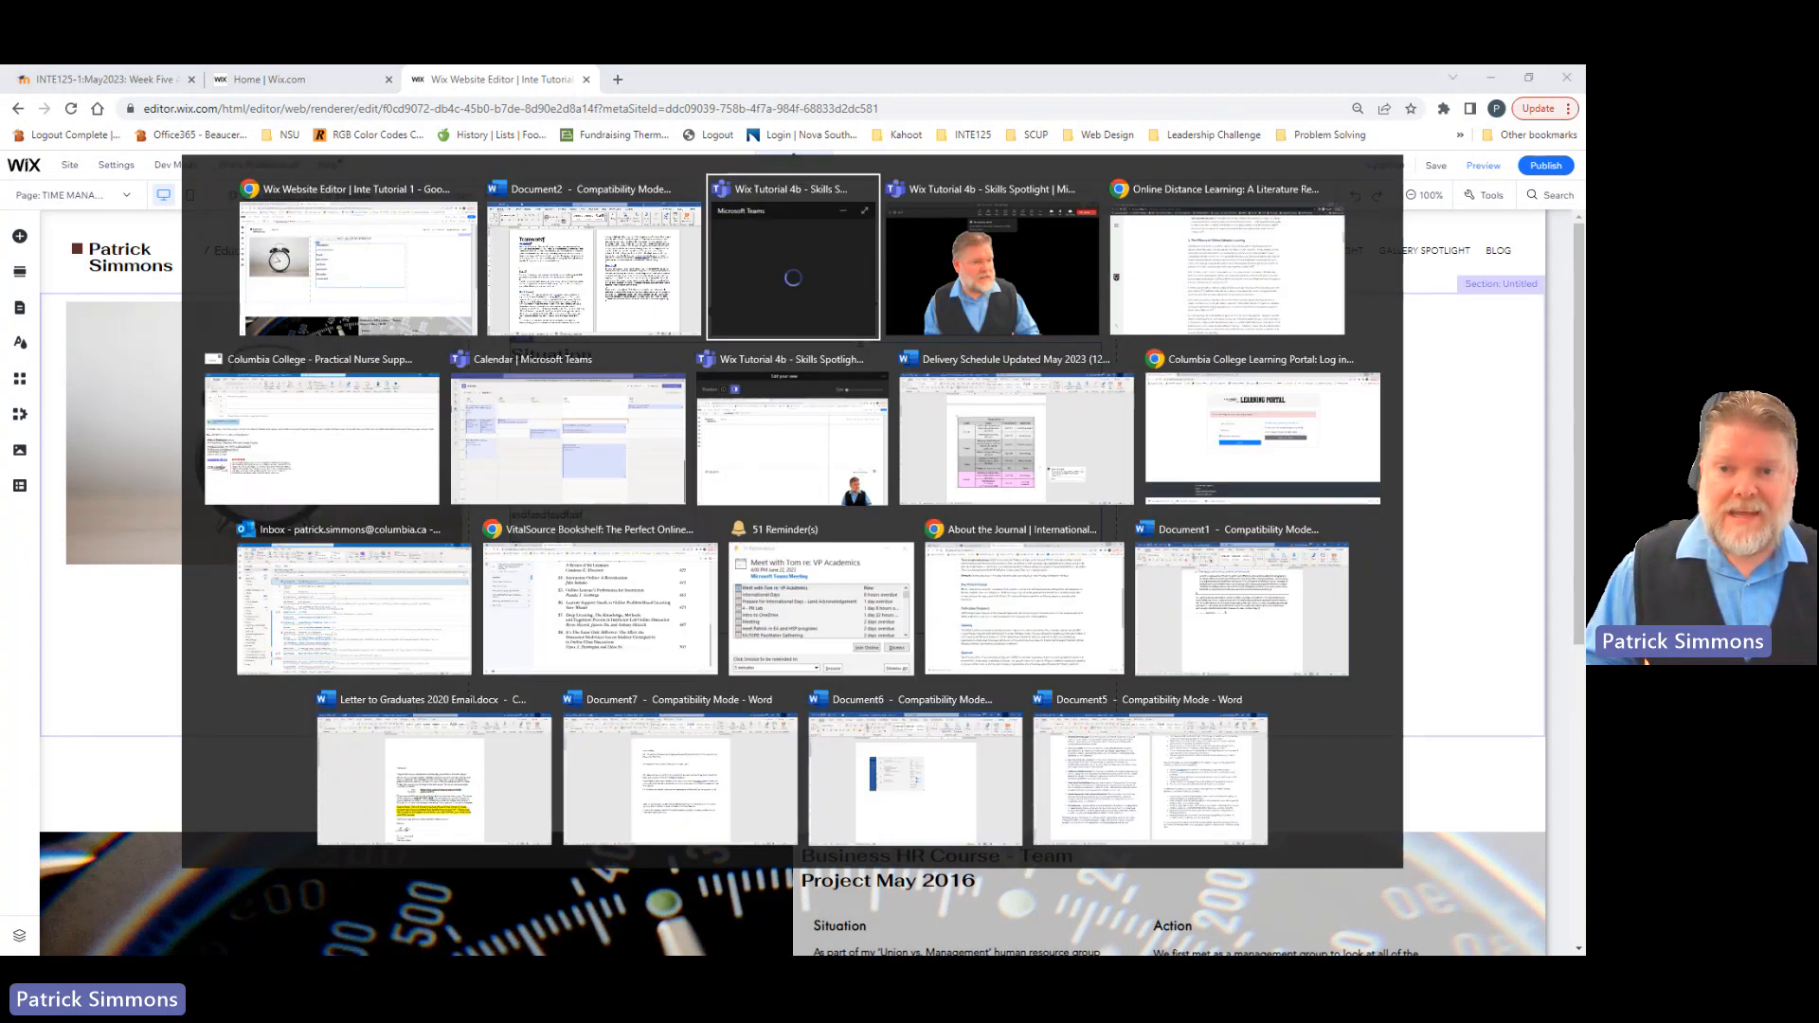